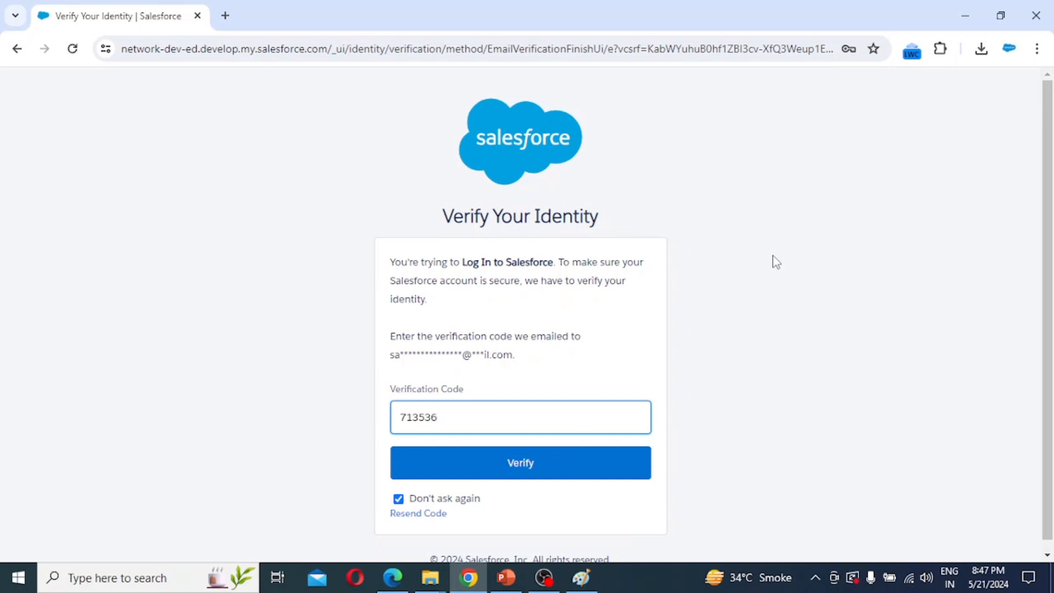
Submit the emailed verification code, block browser notifications, and switch to Salesforce Classic.
left_click(544, 470)
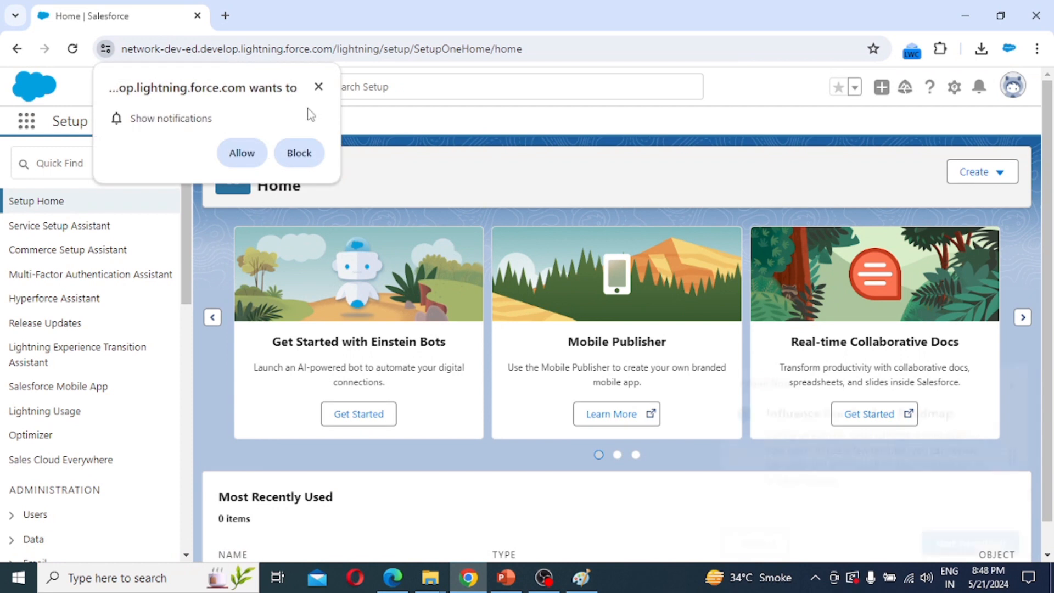
left_click(319, 87)
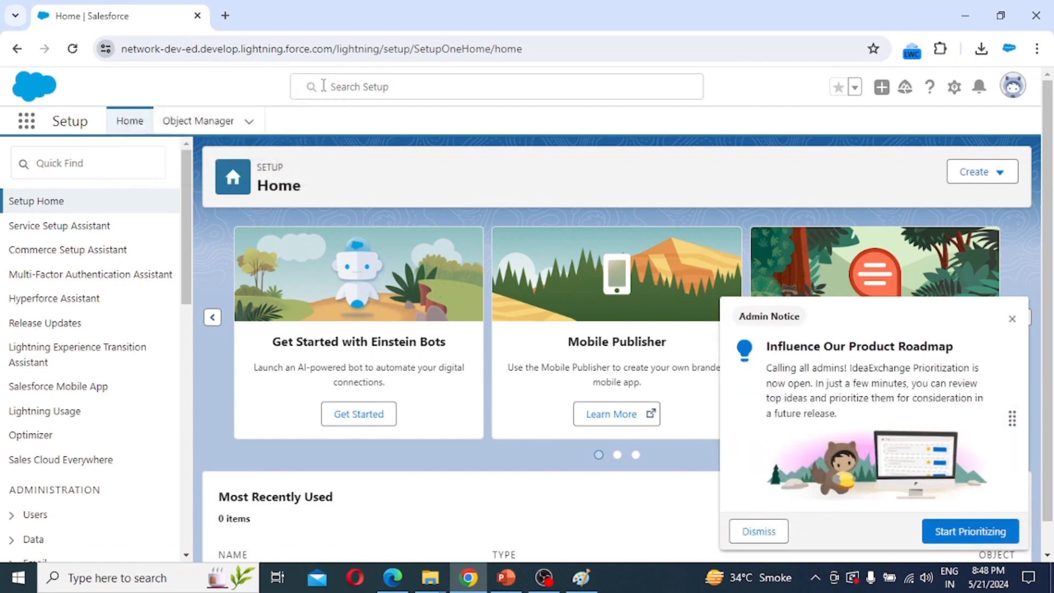
left_click(1013, 91)
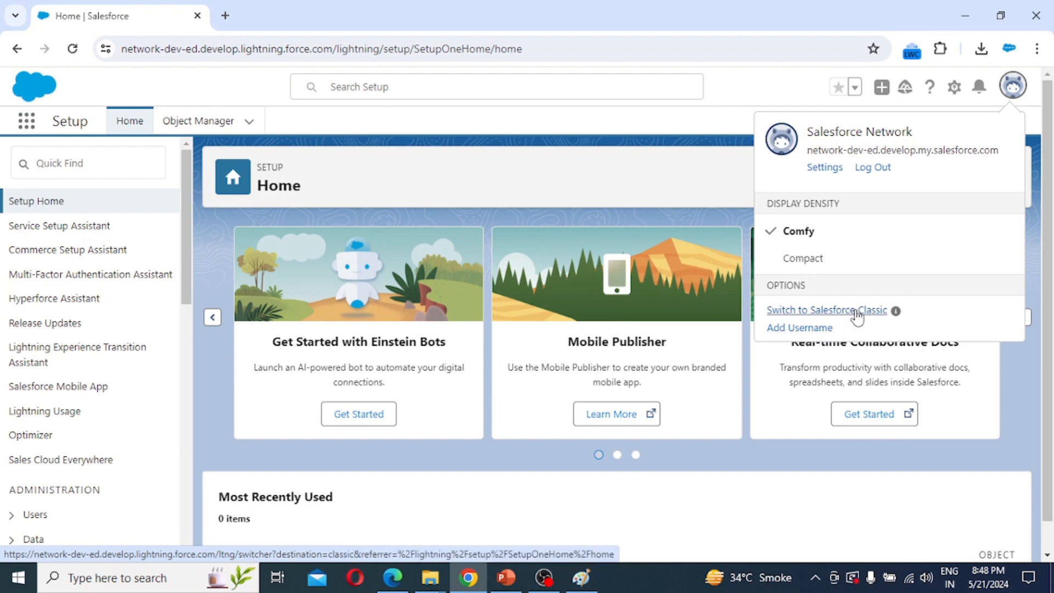
left_click(857, 311)
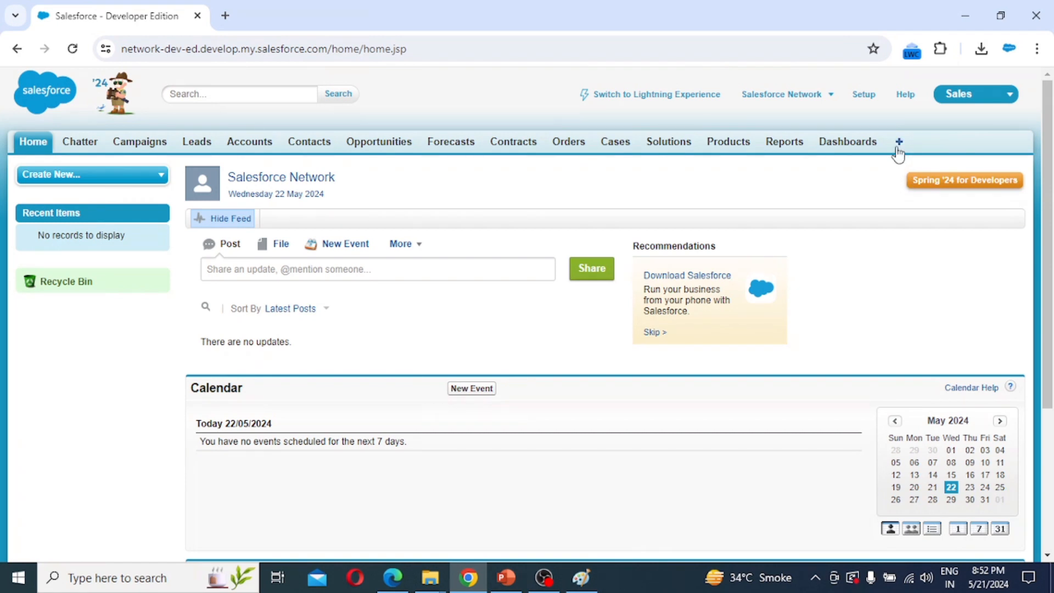
Go to Documents via All Tabs, list My Personal Documents, and start a New Document.
left_click(898, 148)
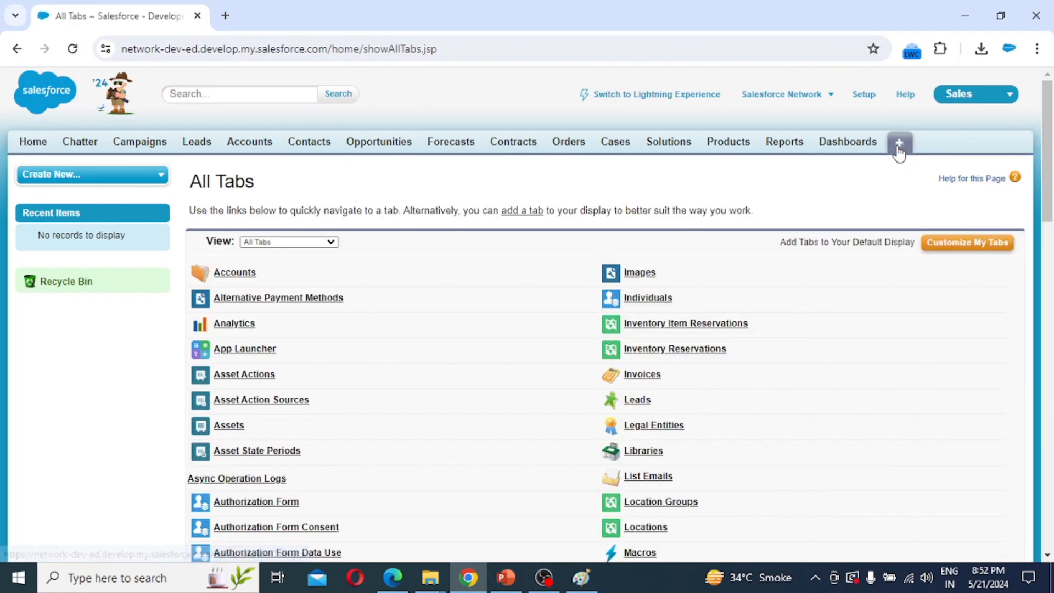
scroll(488, 431, "down", 15)
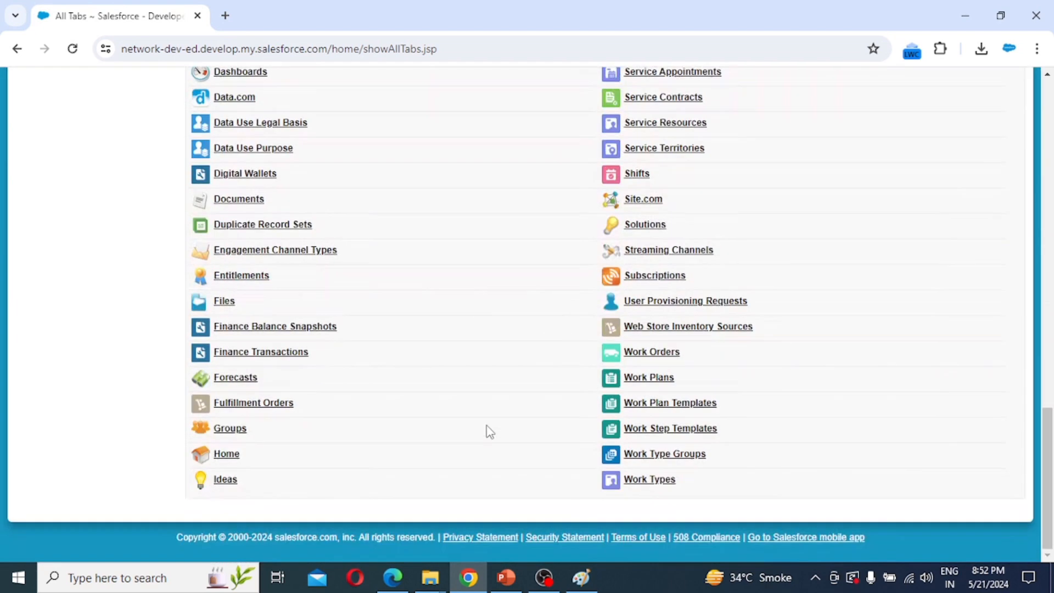
left_click(260, 202)
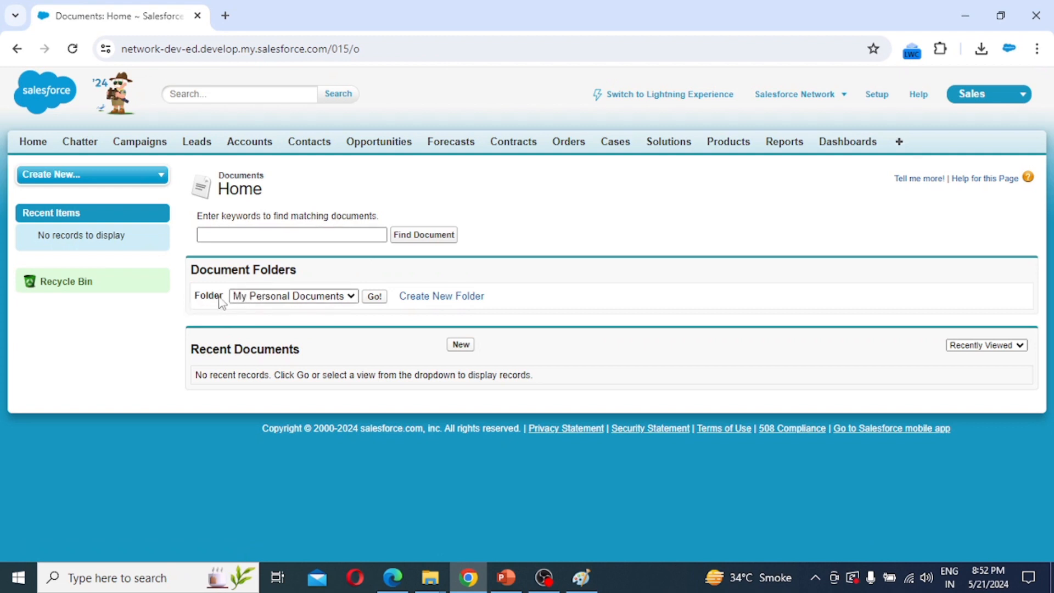
left_click(374, 297)
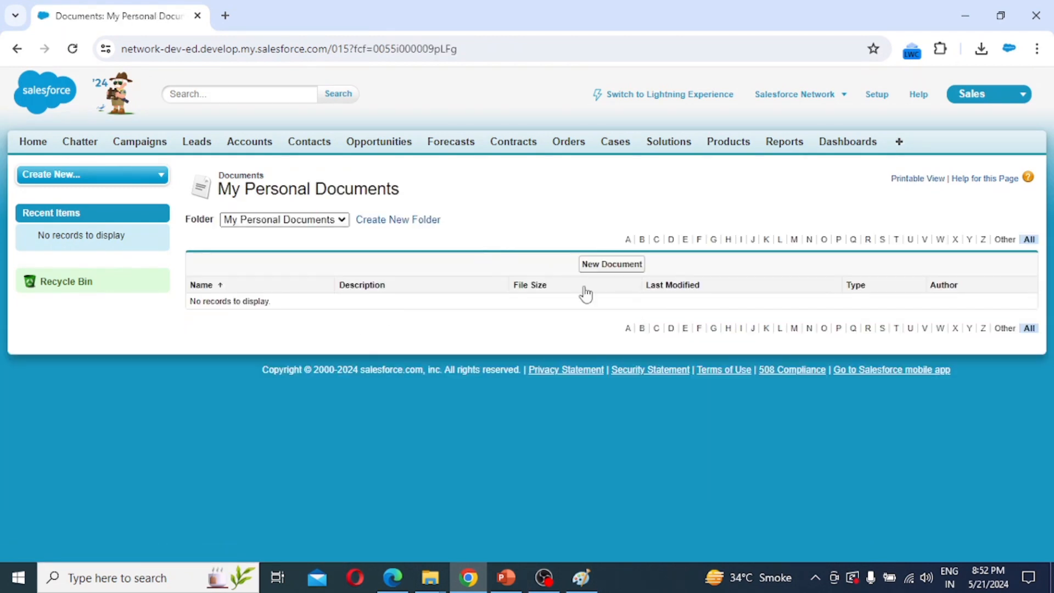
left_click(617, 268)
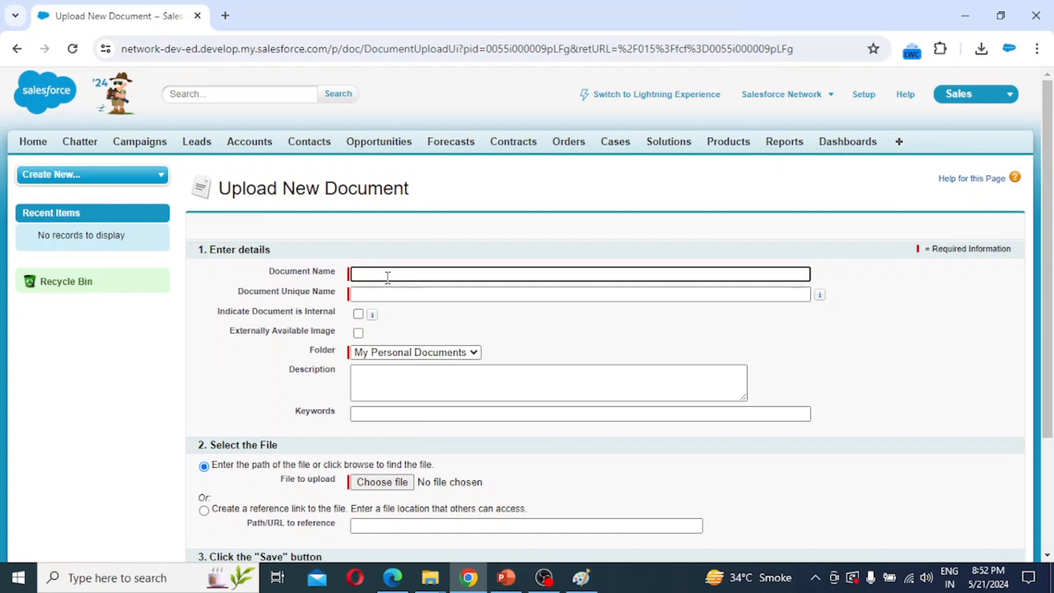
Name the document 'Recruiting App Logo' (unique name Recruiting_App_Logo) and tick Externally Available Image.
left_click(384, 276)
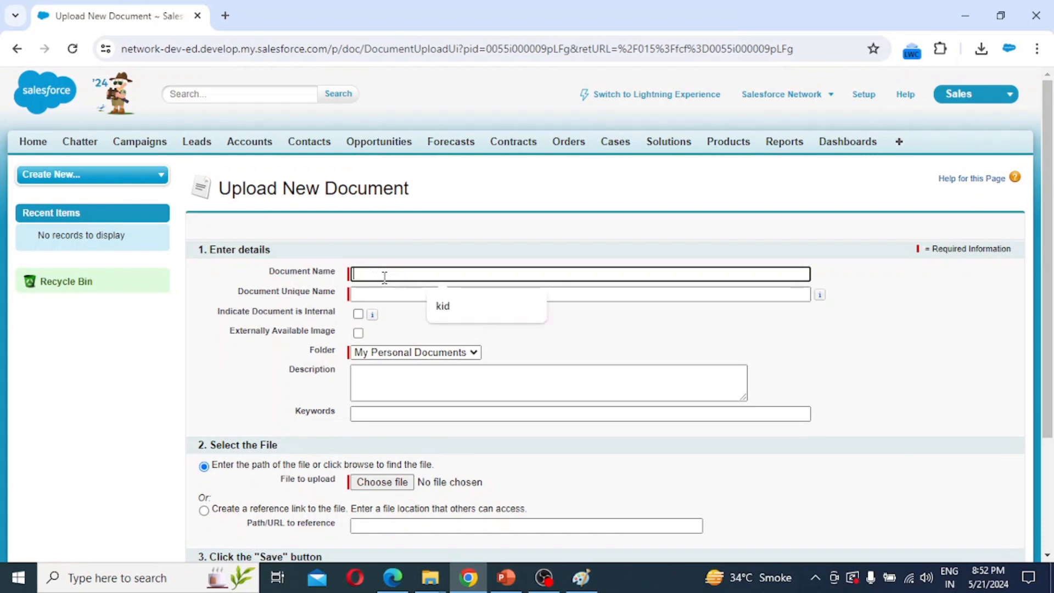
type("Re")
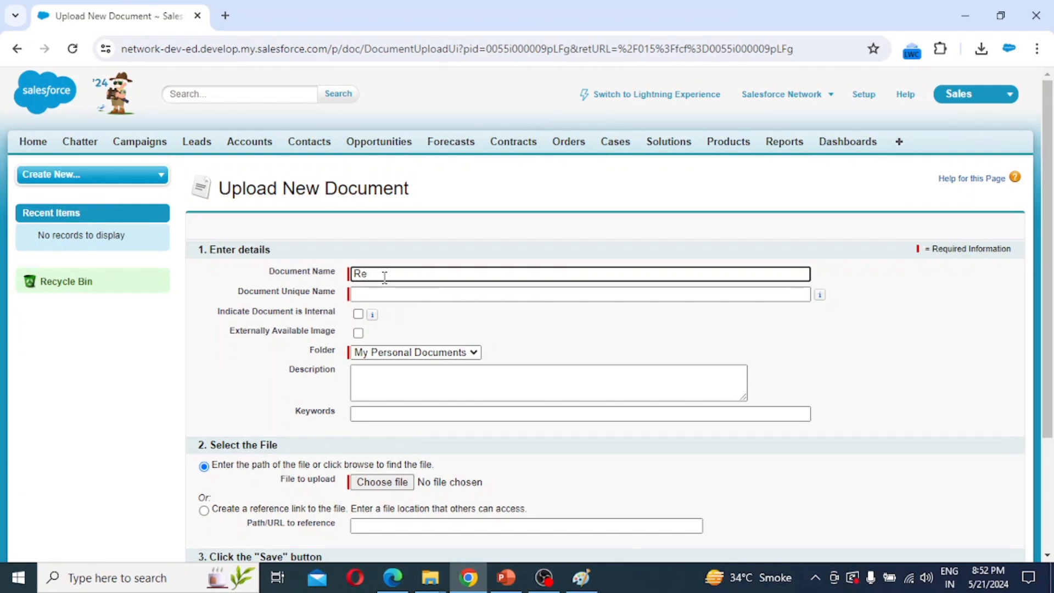
type("cruiting App Logo")
key("Tab")
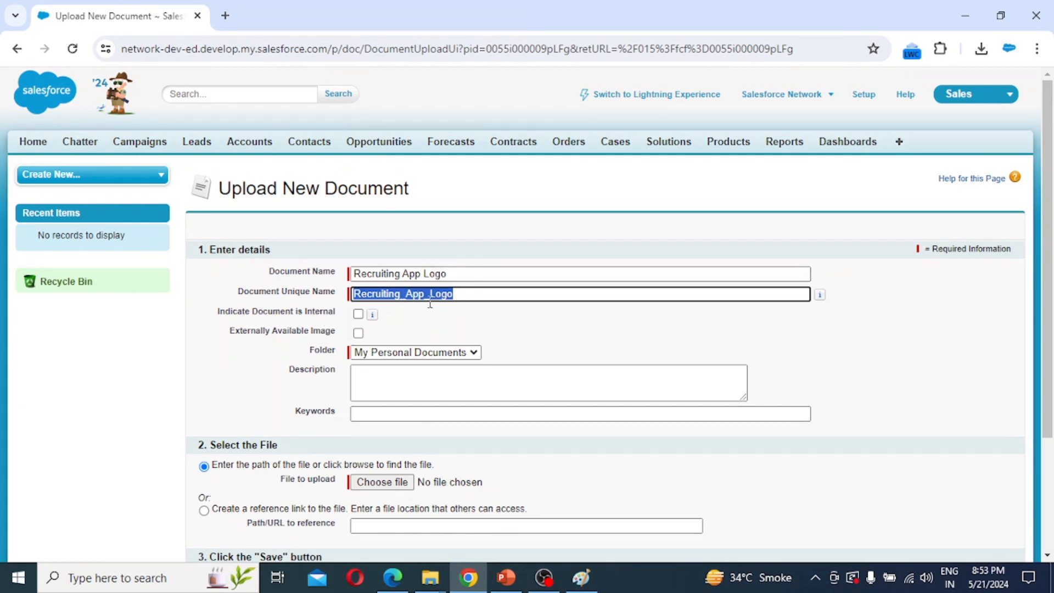
left_click(359, 333)
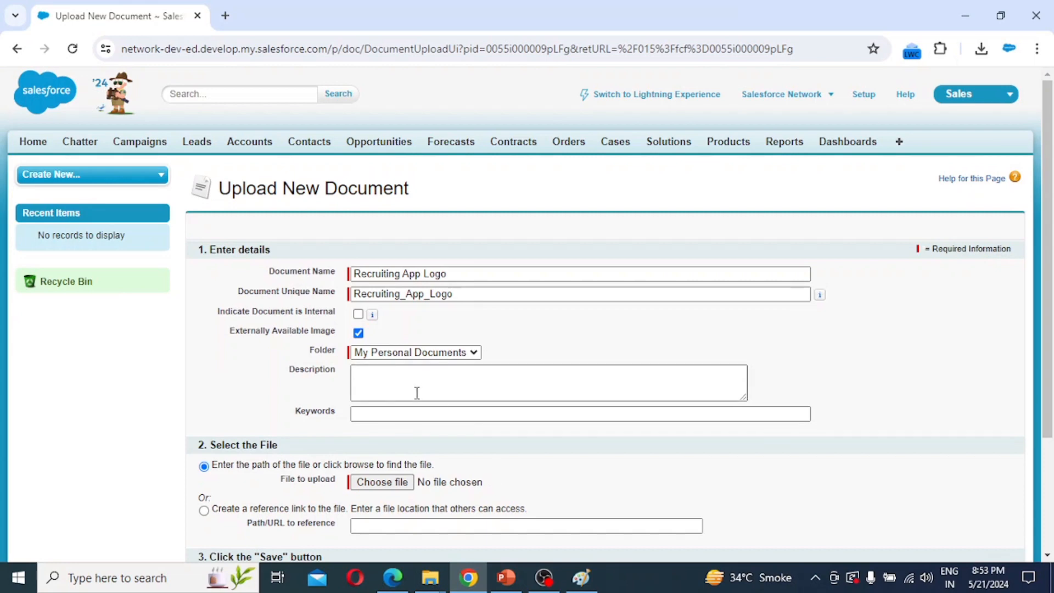
scroll(417, 392, "down", 3)
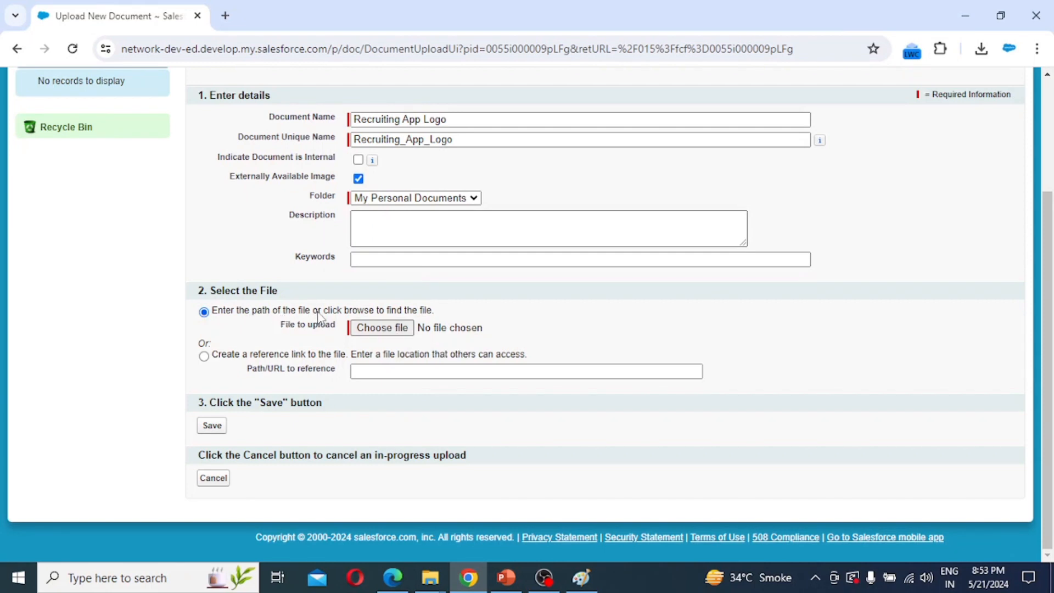
Attach 'Recruiting App' from Desktop > New folder, save the document, and go to Setup.
left_click(396, 329)
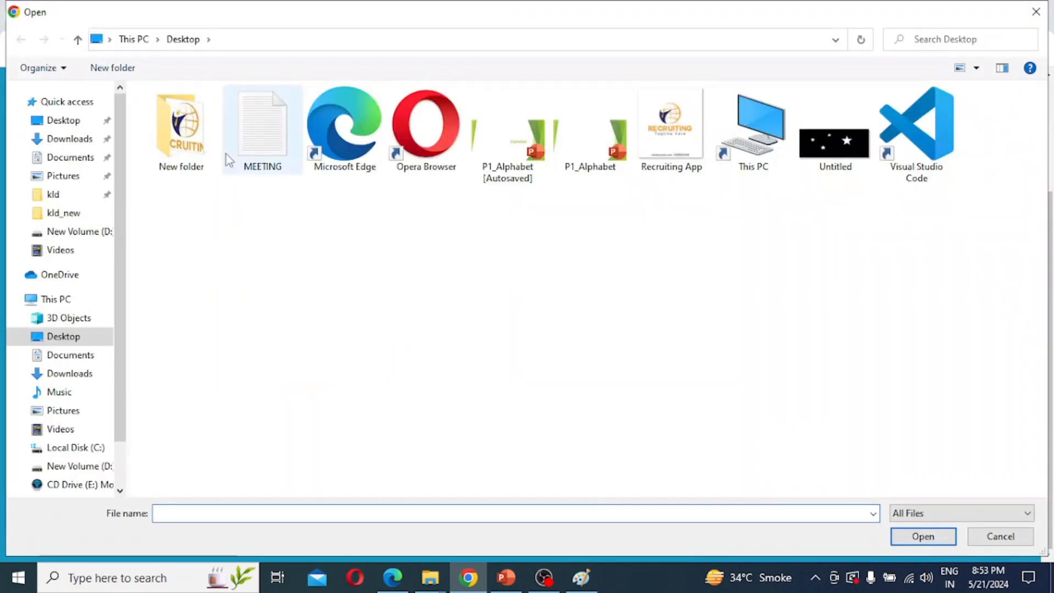
double_click(178, 134)
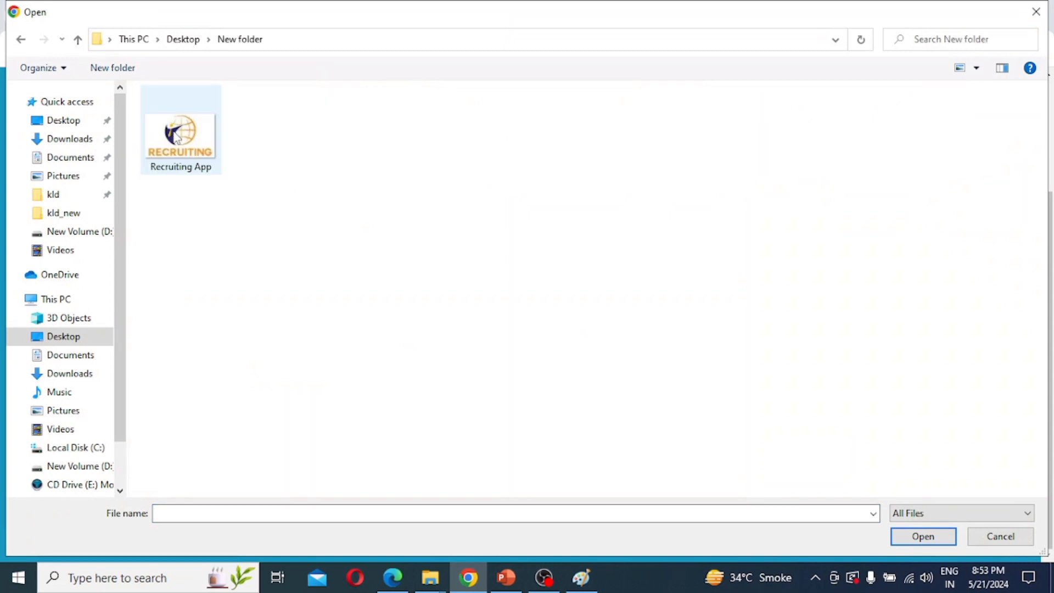
left_click(201, 151)
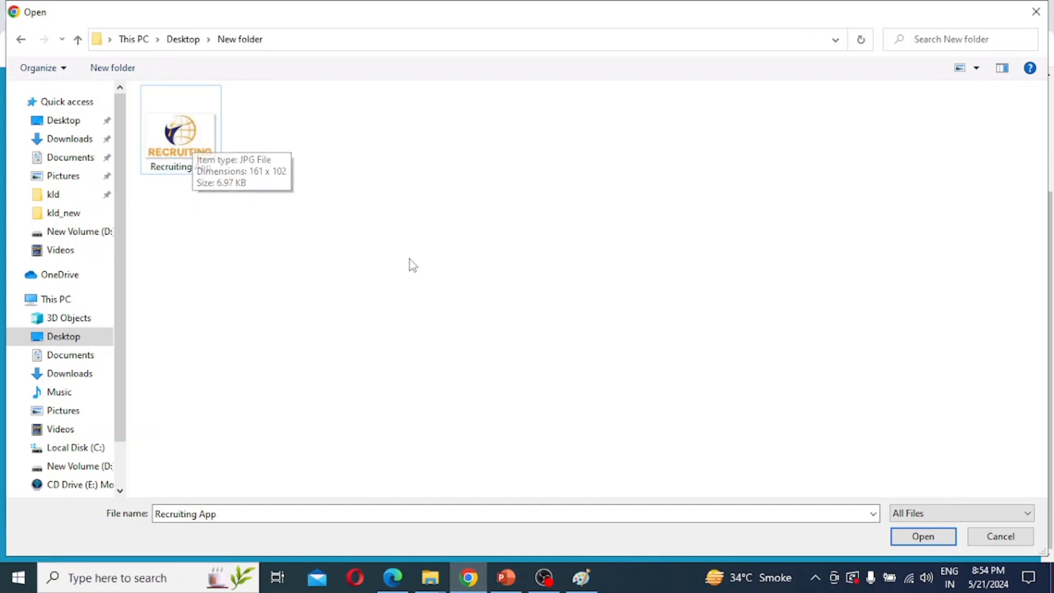
left_click(932, 534)
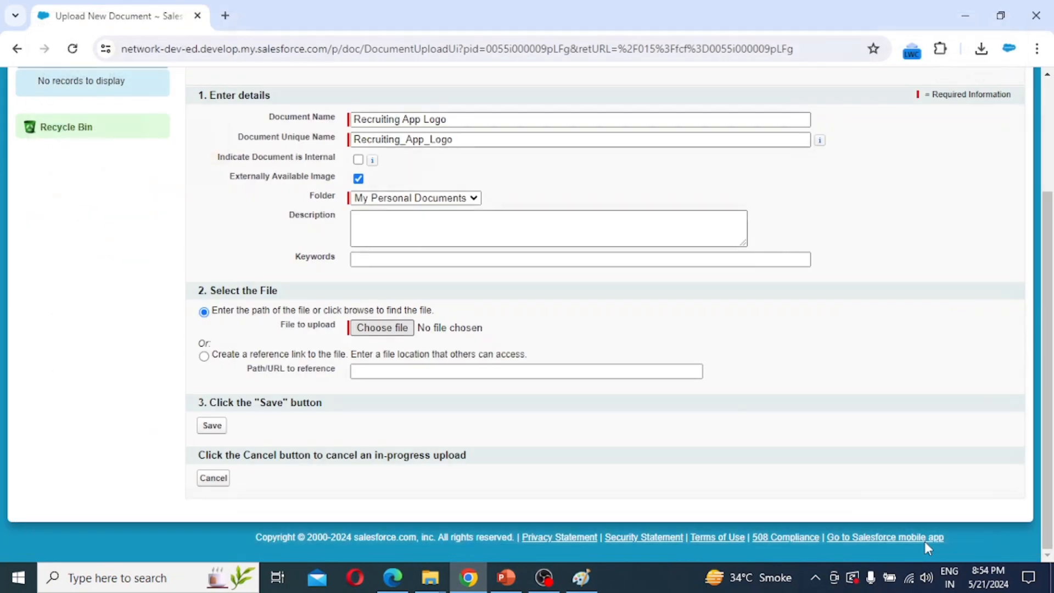
left_click(213, 429)
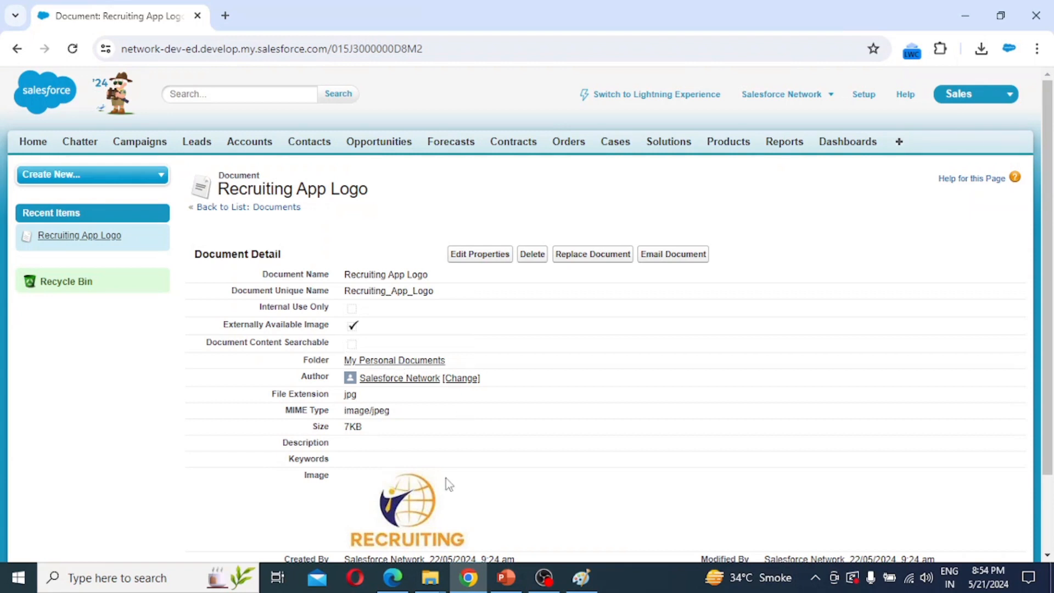
scroll(516, 405, "down", 2)
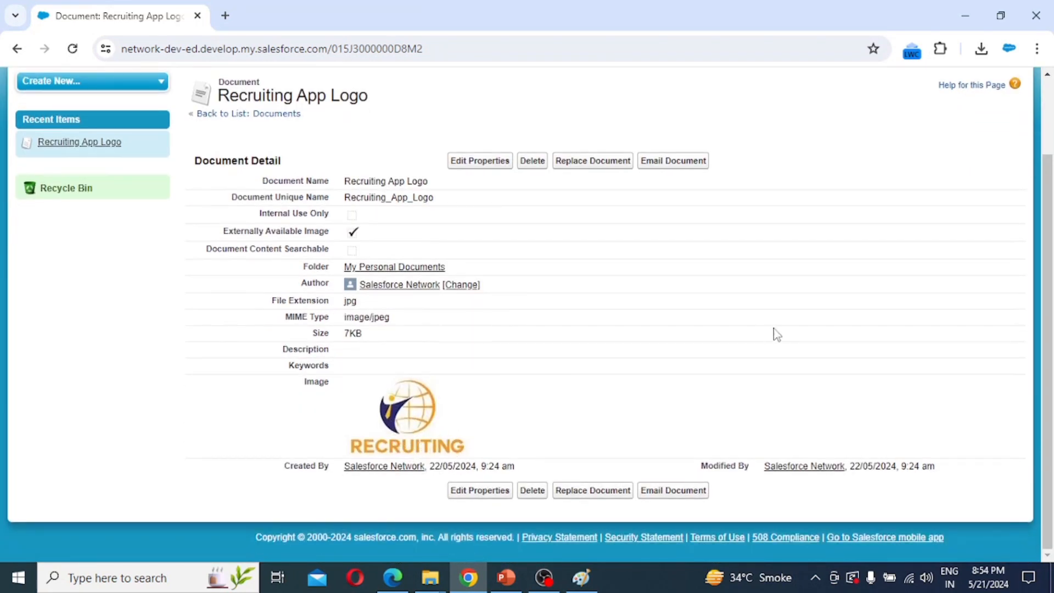
scroll(532, 251, "up", 2)
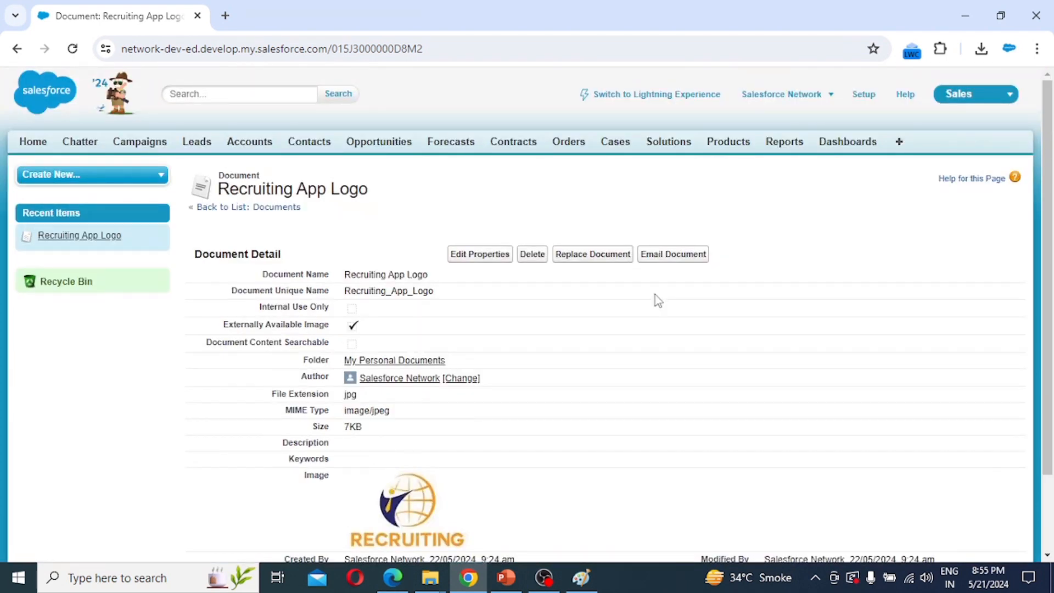
left_click(871, 105)
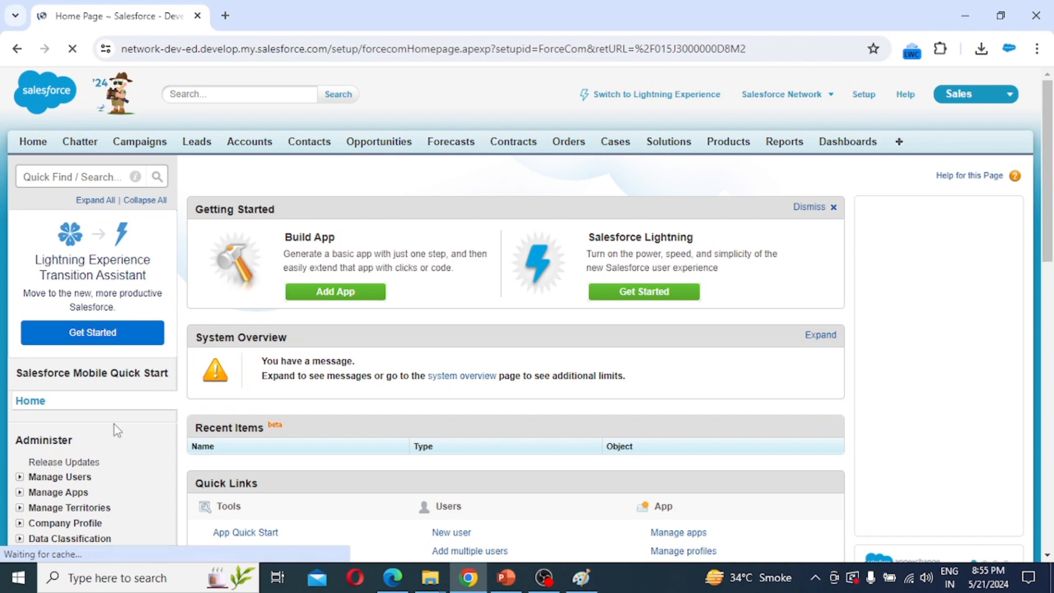
Expand Build > Create in the Setup sidebar and open the Apps list.
scroll(45, 455, "down", 2)
scroll(45, 455, "down", 8)
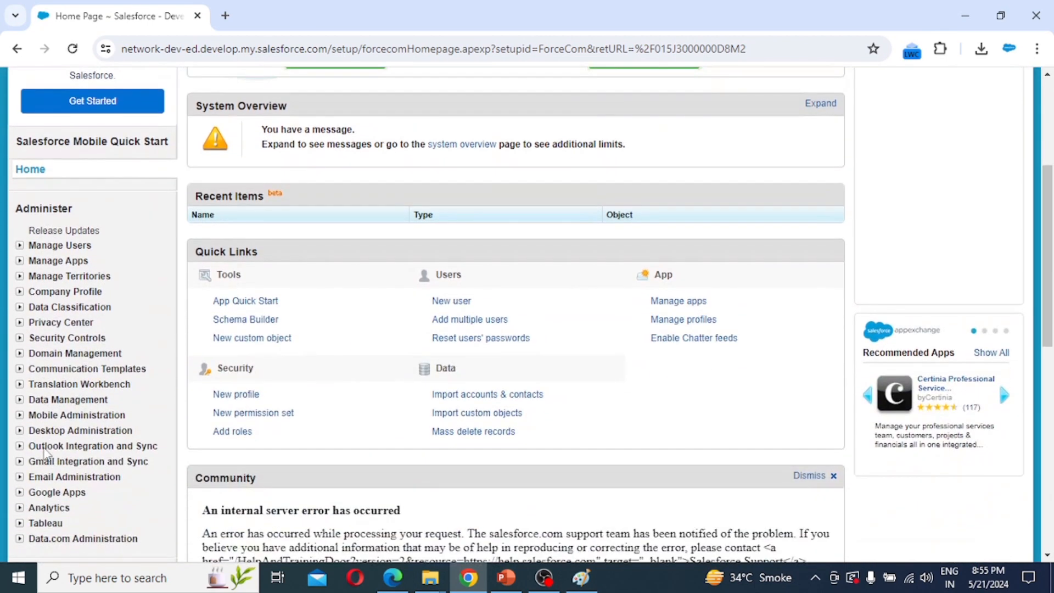
scroll(45, 455, "down", 5)
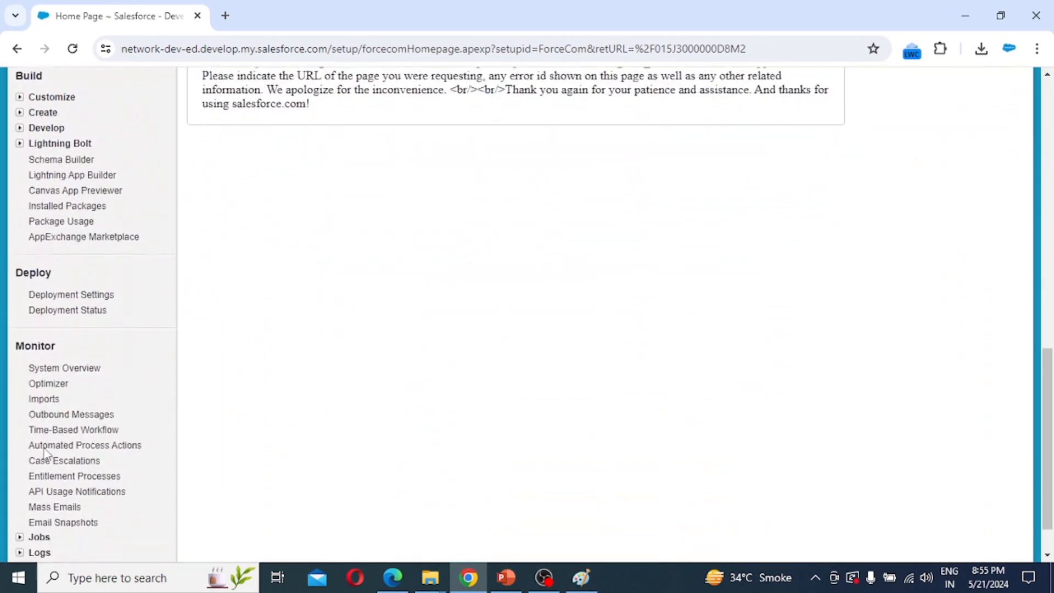
scroll(45, 455, "up", 3)
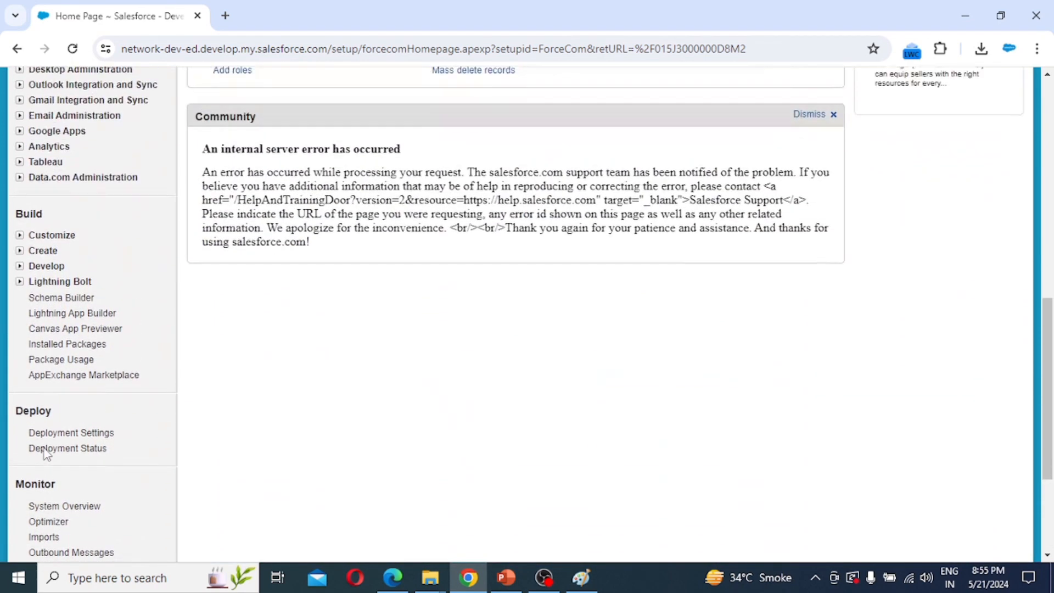
left_click(20, 252)
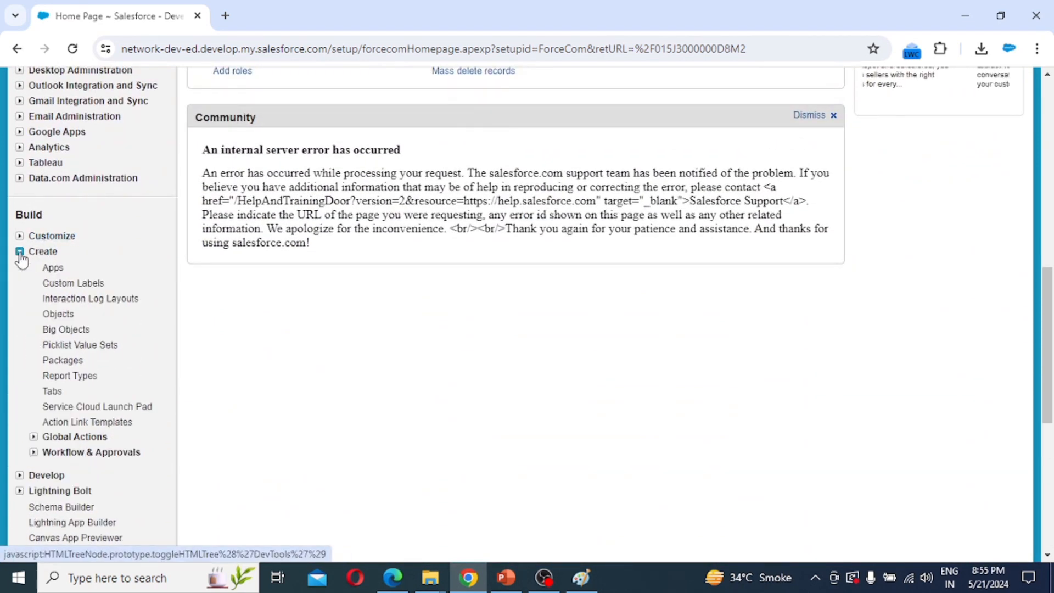
left_click(55, 272)
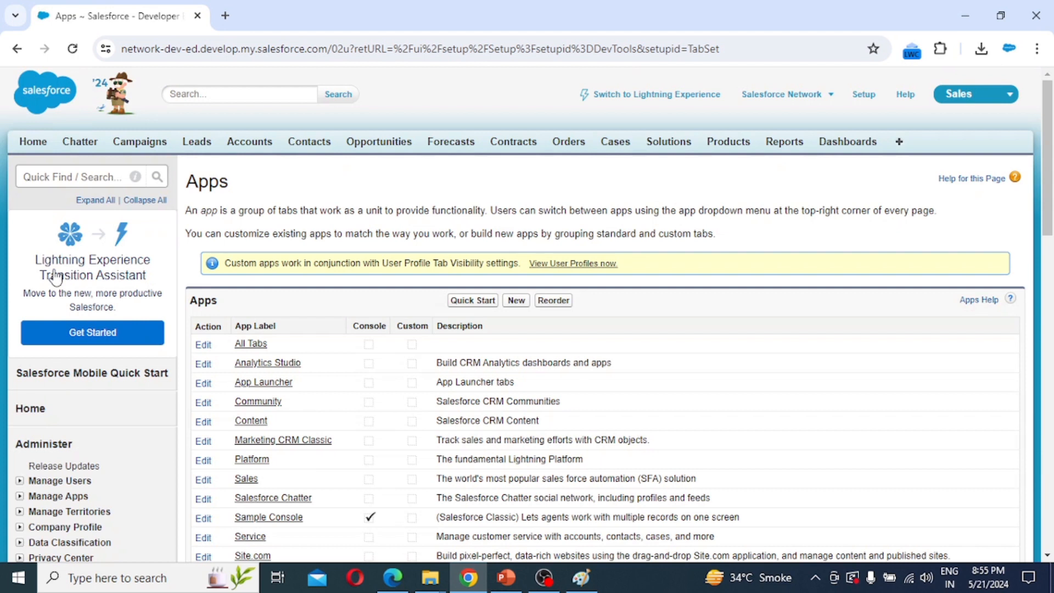
Start a new custom app with App Label 'Recruiting Application', auto-filling App Name Recruiting_Application.
left_click(517, 302)
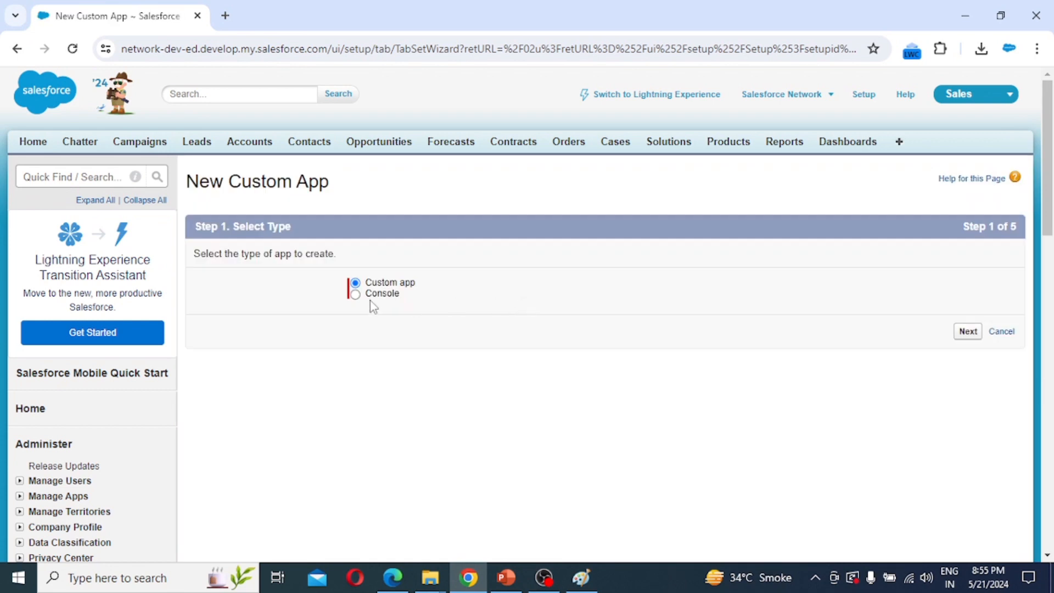
left_click(969, 334)
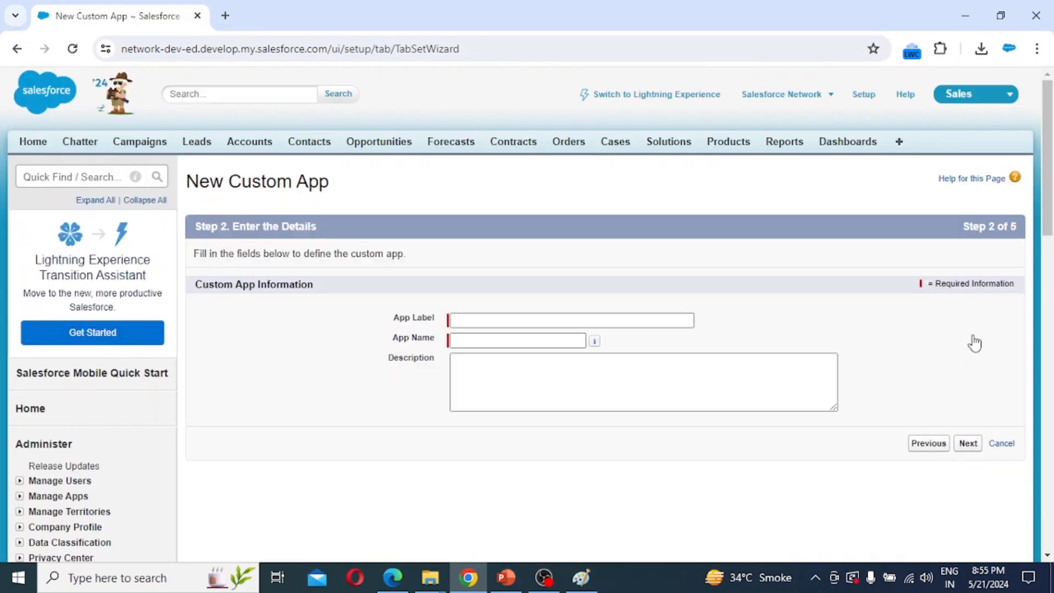
left_click(463, 320)
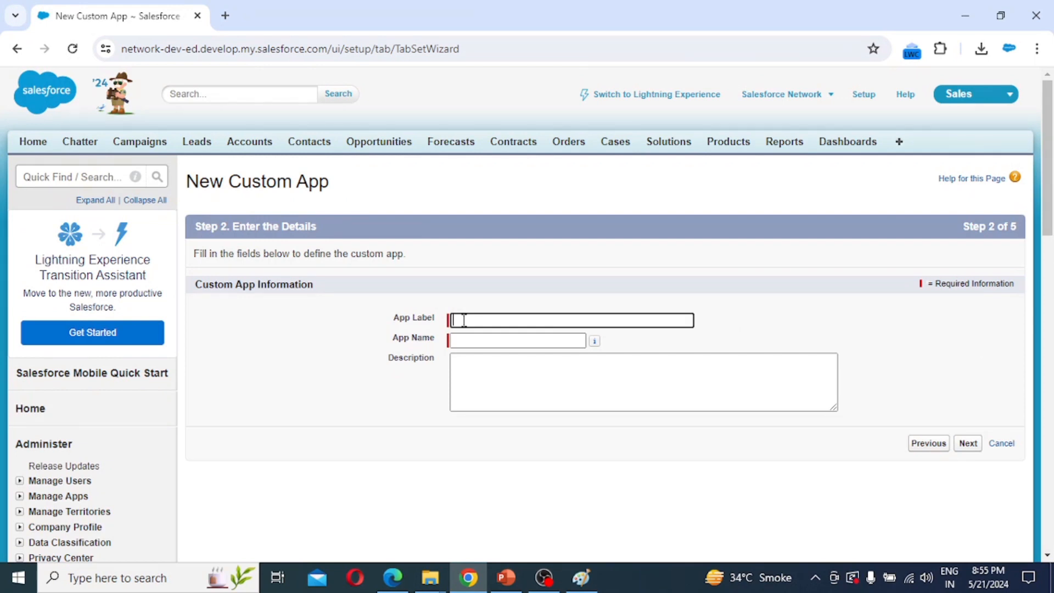
type("Rs")
type("c")
type("ruit")
type("ing App")
type("li")
type("catiuon")
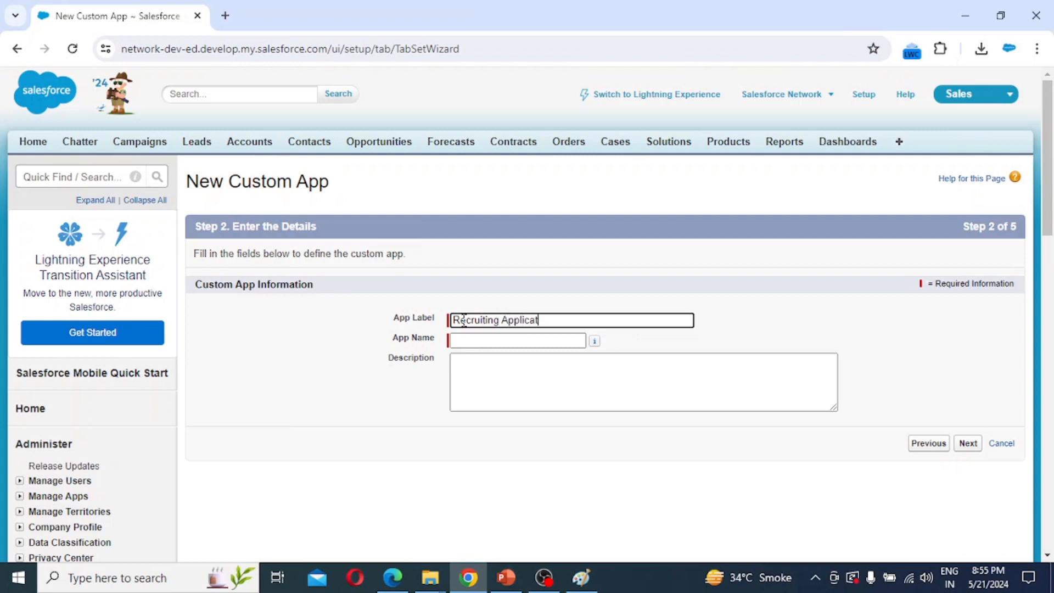
key("BackSpace")
key("BackSpace")
key("BackSpace")
type("on")
key("Tab")
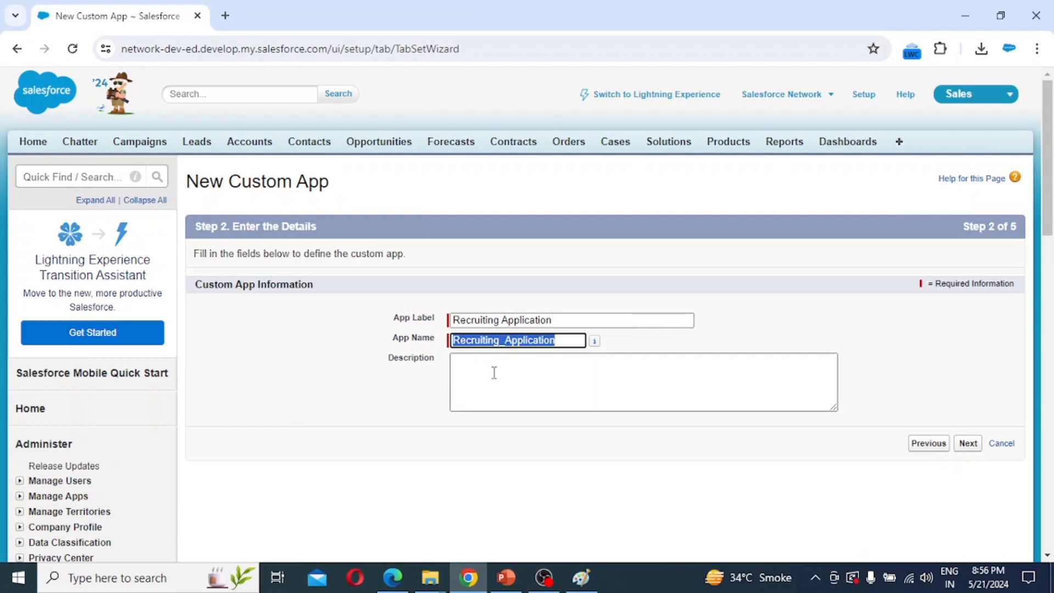
Insert the 'Recruiting App Logo' image from My Personal Documents as the app logo.
left_click(973, 446)
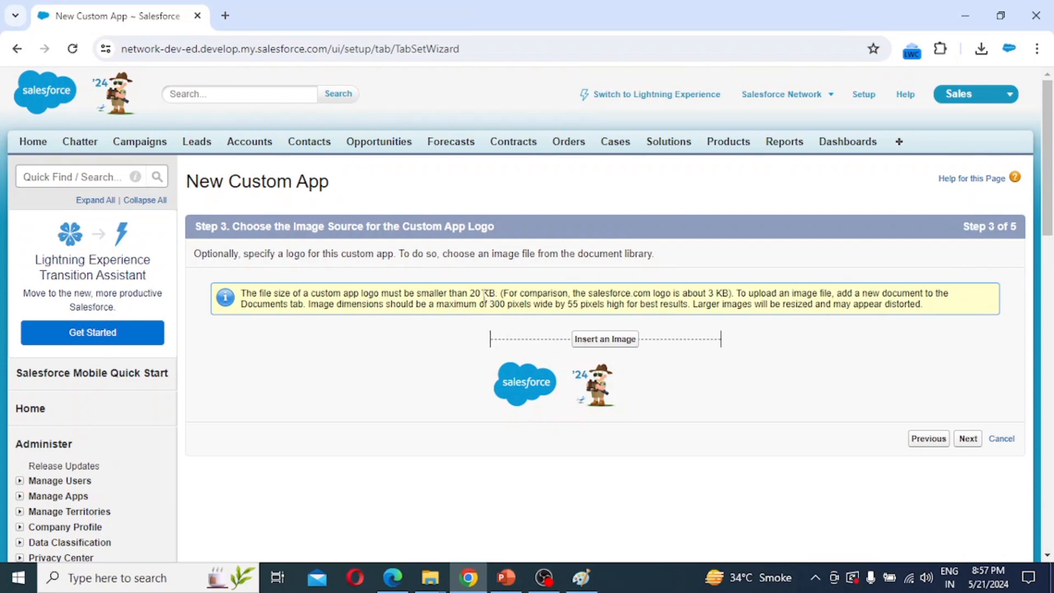
left_click(587, 342)
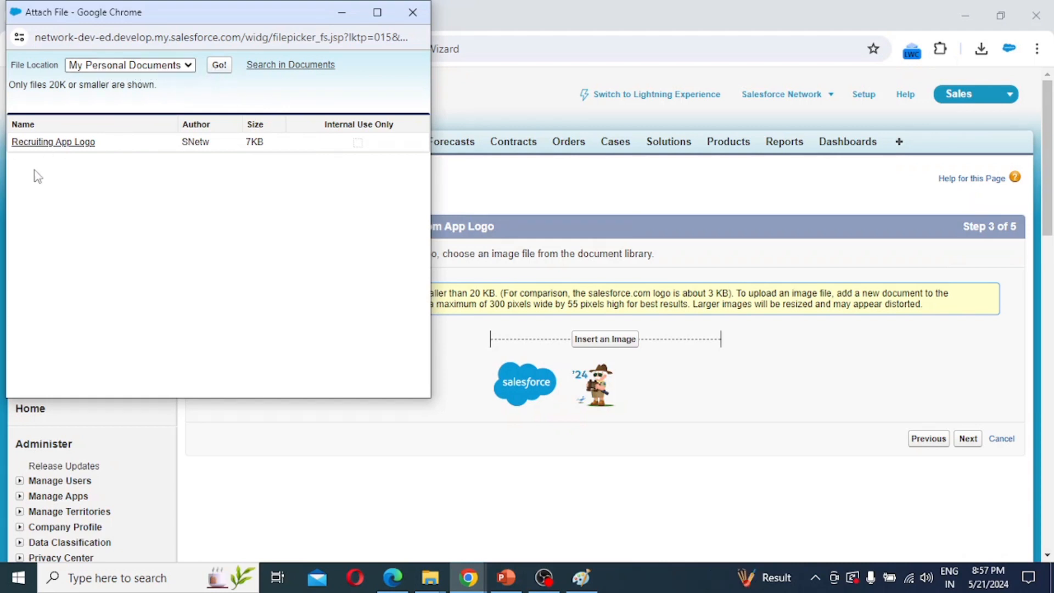
left_click(66, 145)
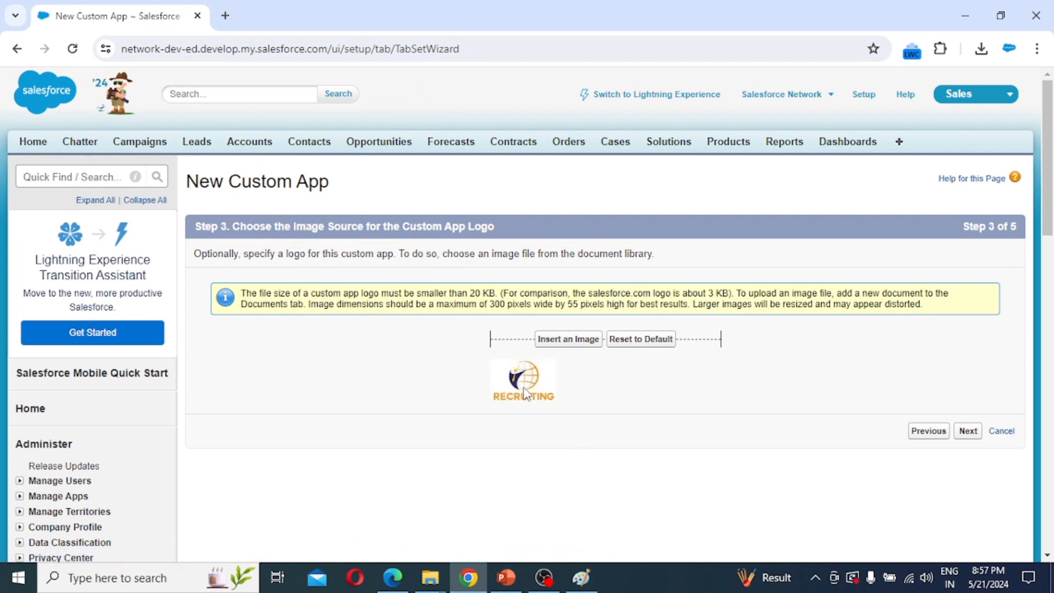
left_click(967, 431)
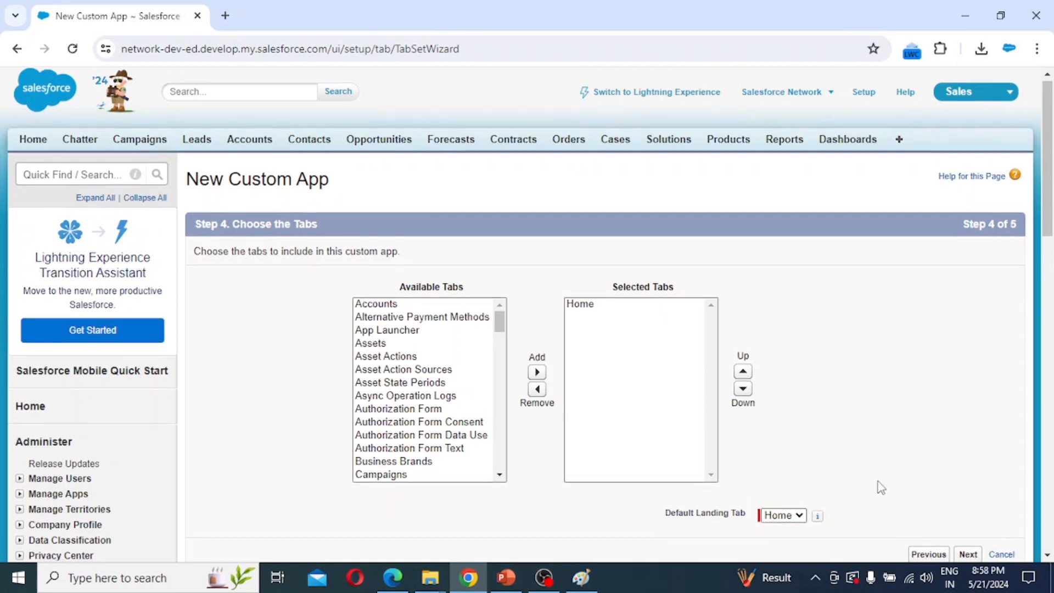
Leave Home as the only selected tab and advance to Assign to Profiles.
scroll(879, 487, "down", 2)
left_click(978, 456)
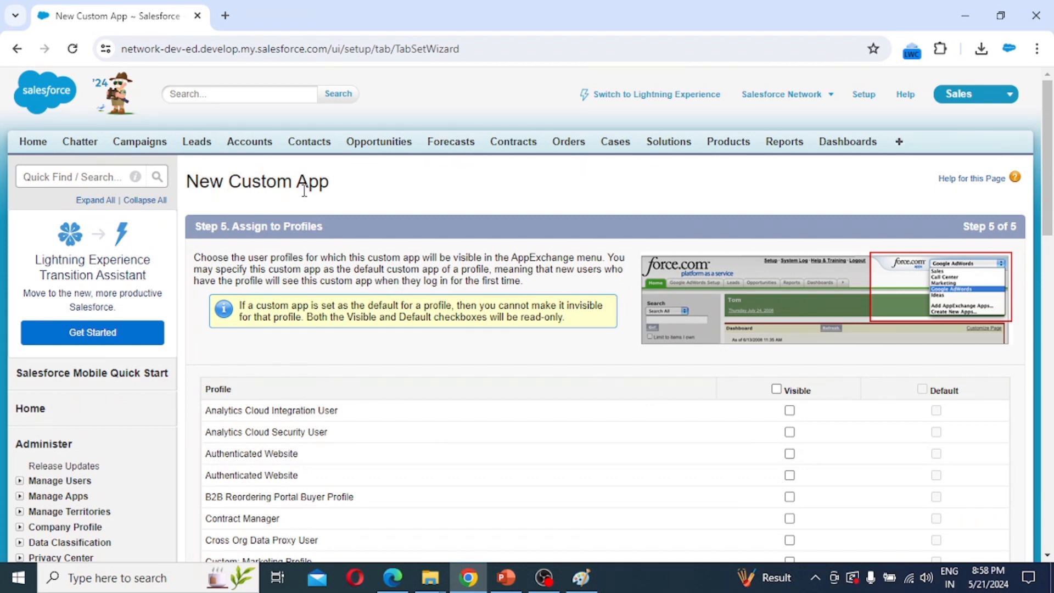
Tick Visible for the System Administrator profile and save the Recruiting Application.
scroll(408, 365, "down", 2)
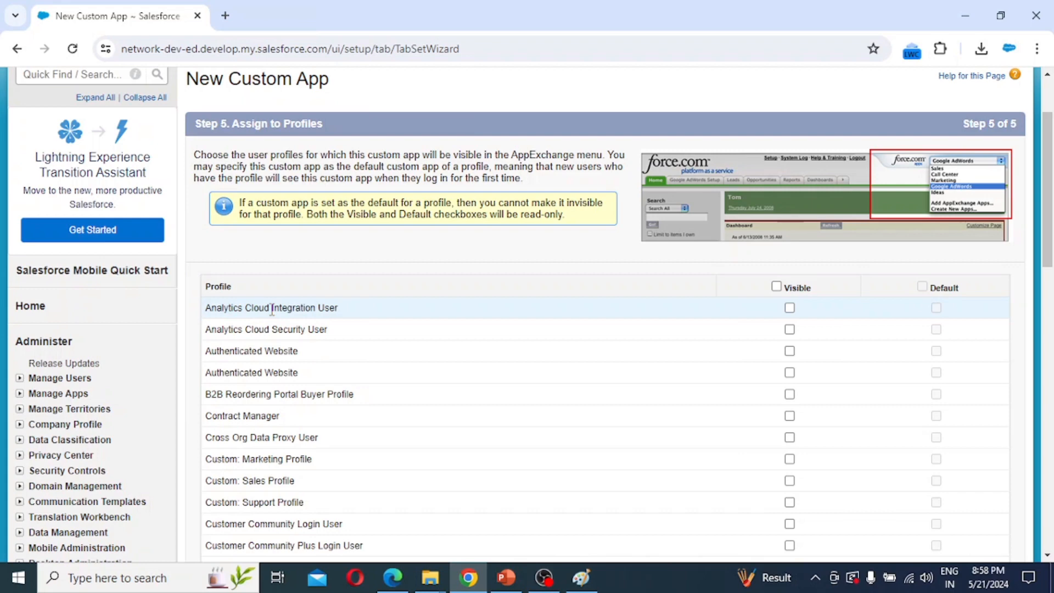
scroll(272, 310, "down", 3)
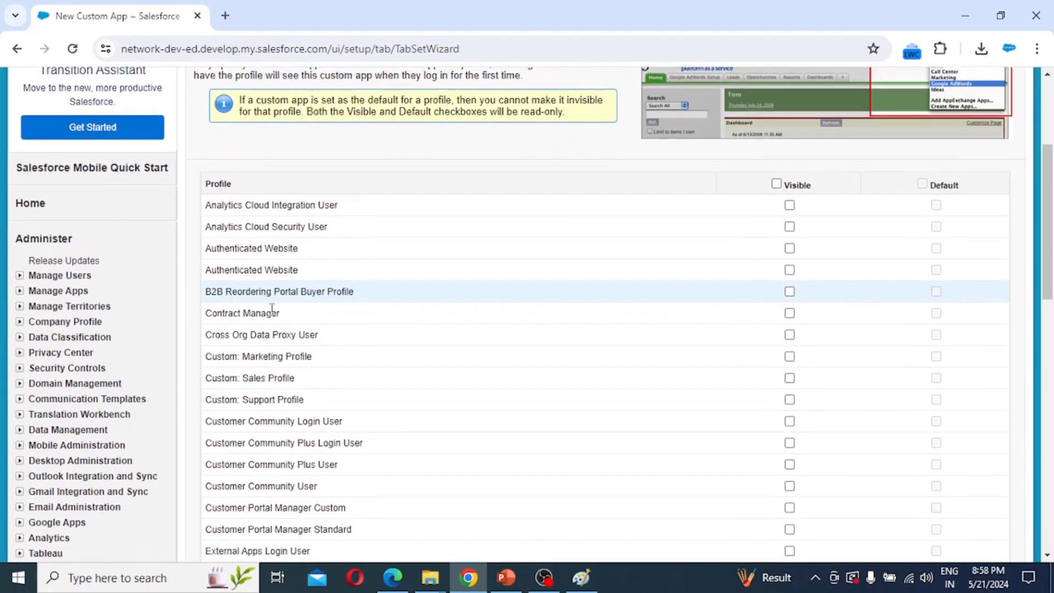
scroll(272, 310, "down", 5)
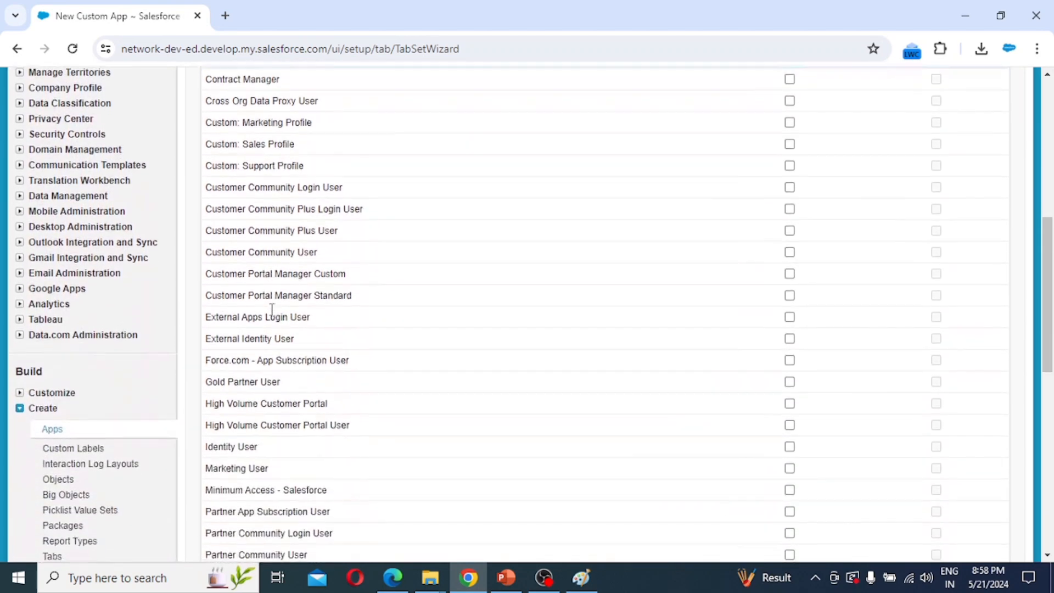
scroll(272, 310, "down", 5)
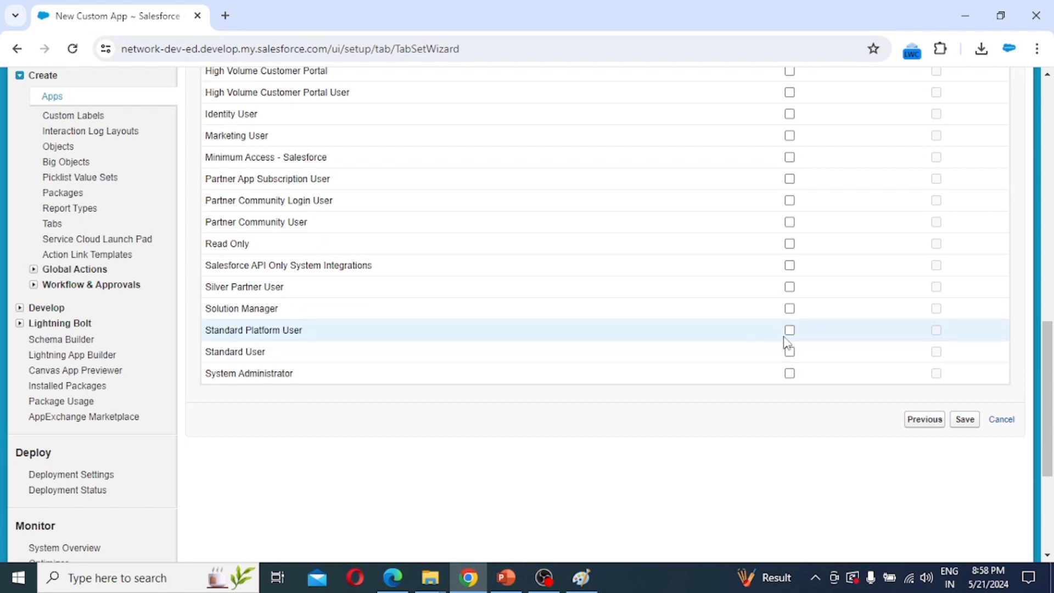
left_click(789, 374)
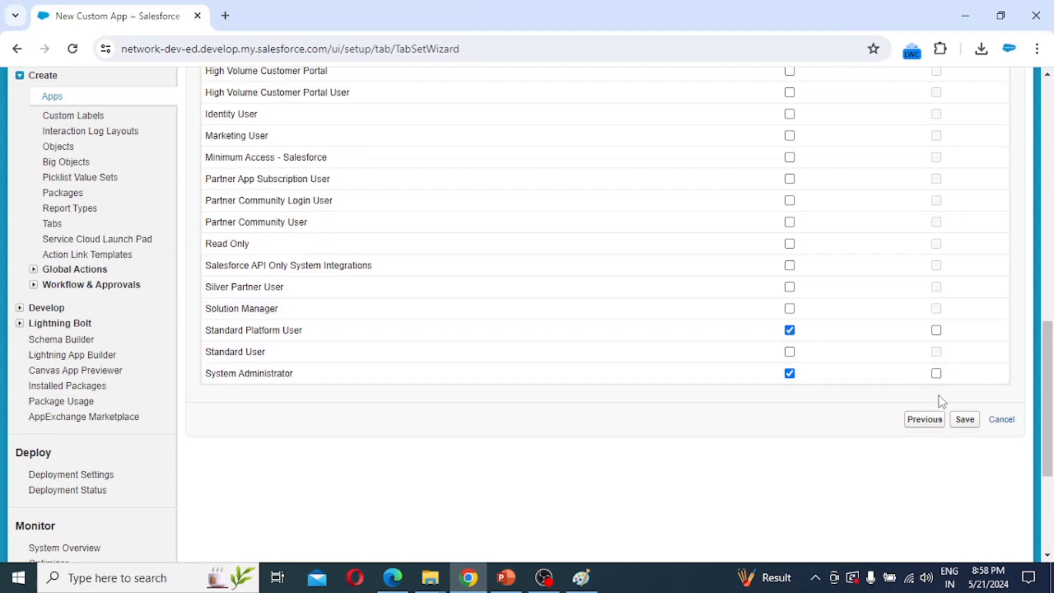
left_click(976, 430)
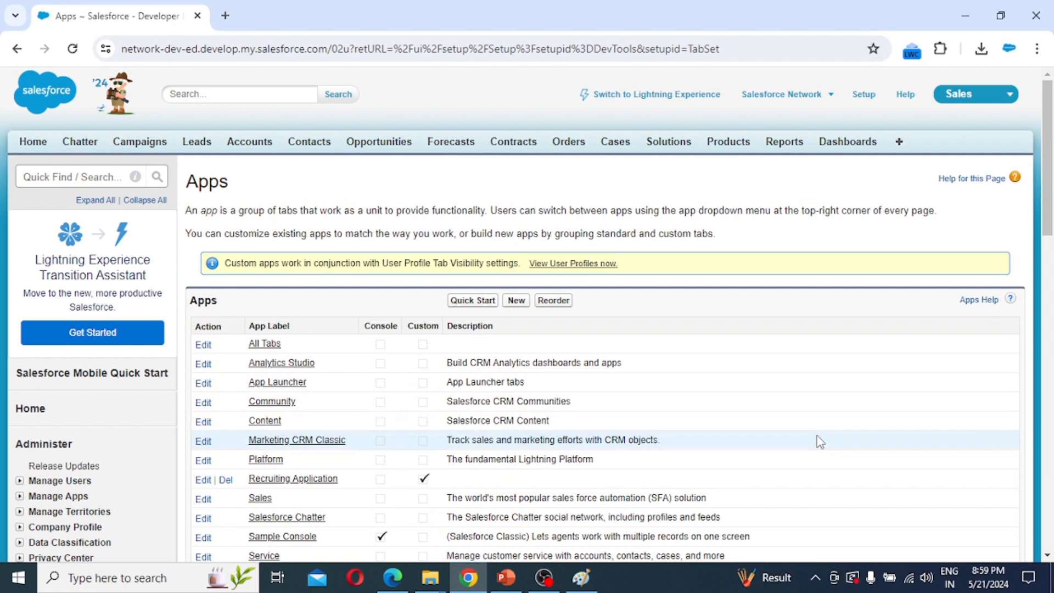
Scroll the Apps list to confirm Recruiting Application is listed with Custom ticked.
scroll(819, 442, "down", 2)
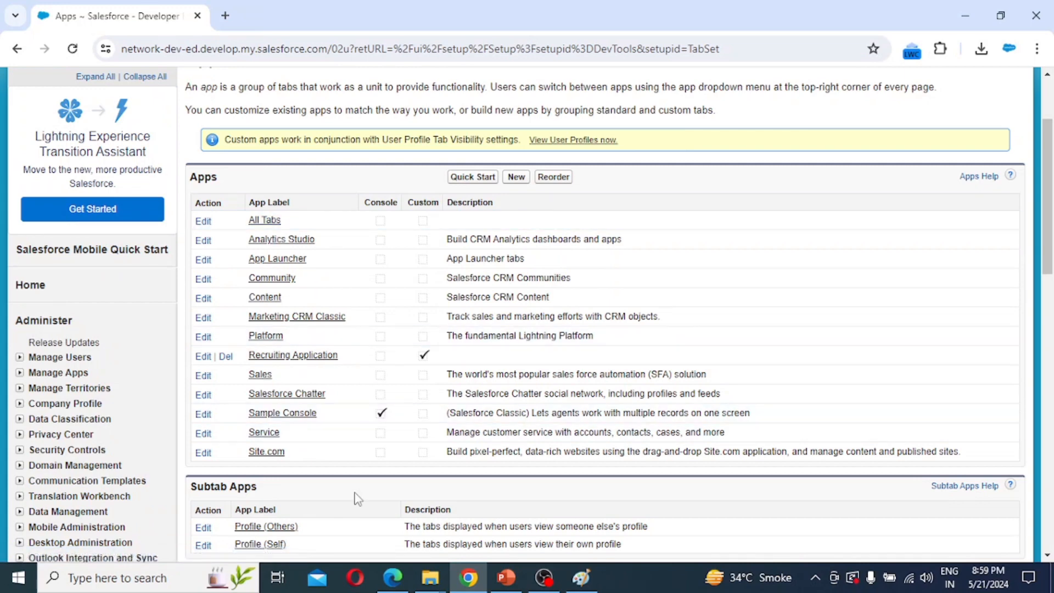
scroll(549, 417, "down", 3)
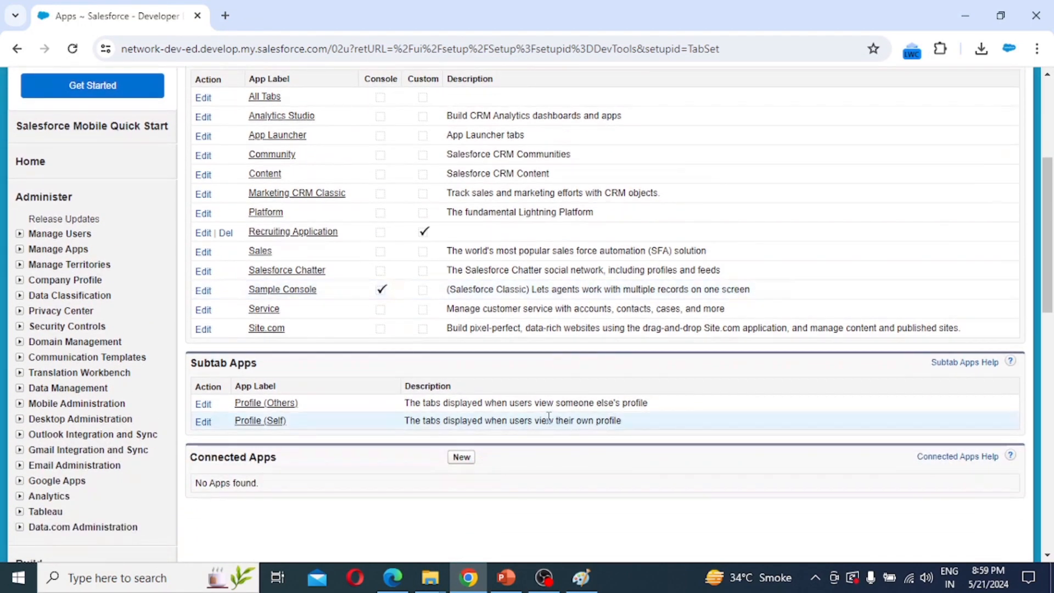
scroll(549, 417, "up", 6)
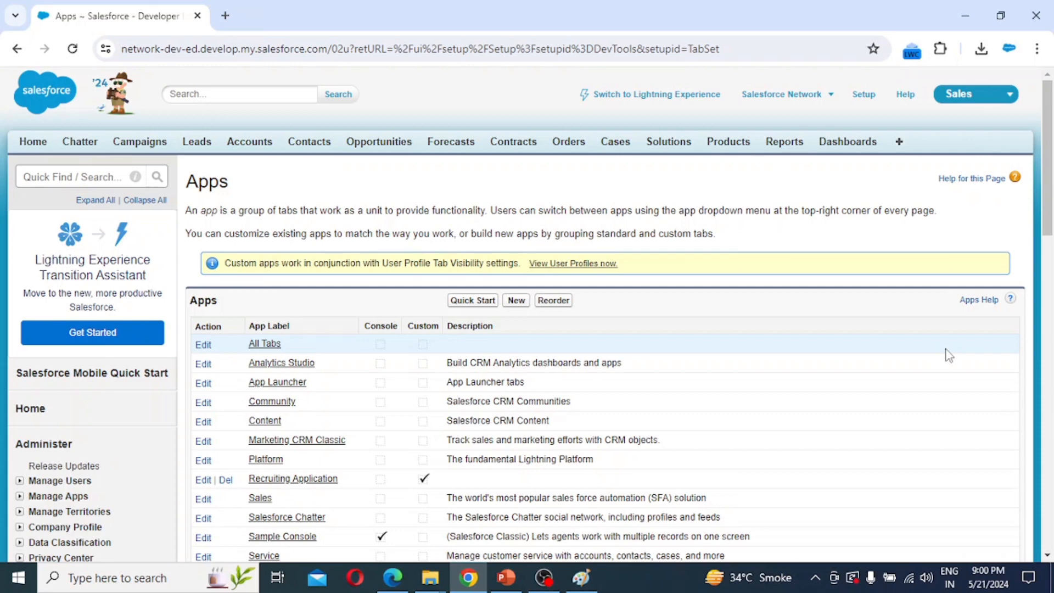
Go from Setup through Build > Create to the still-empty Custom Objects list.
left_click(864, 98)
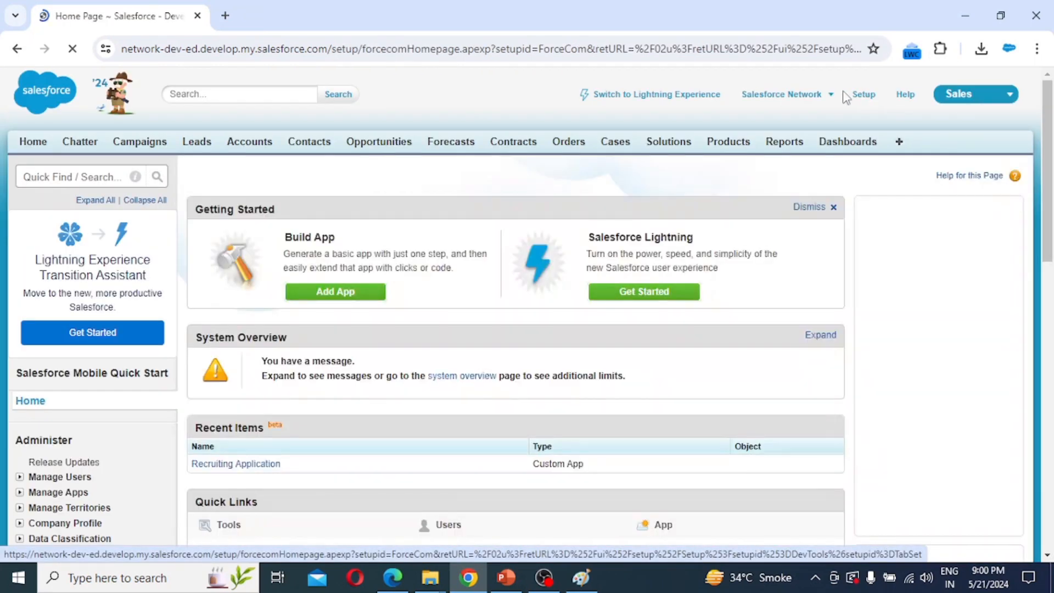
scroll(52, 462, "down", 3)
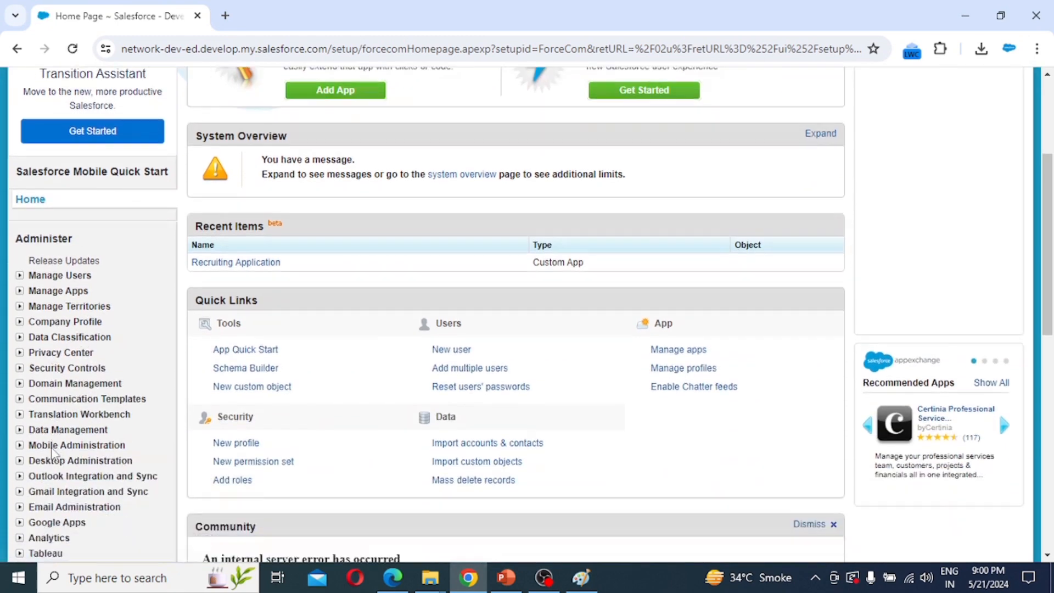
scroll(54, 454, "down", 5)
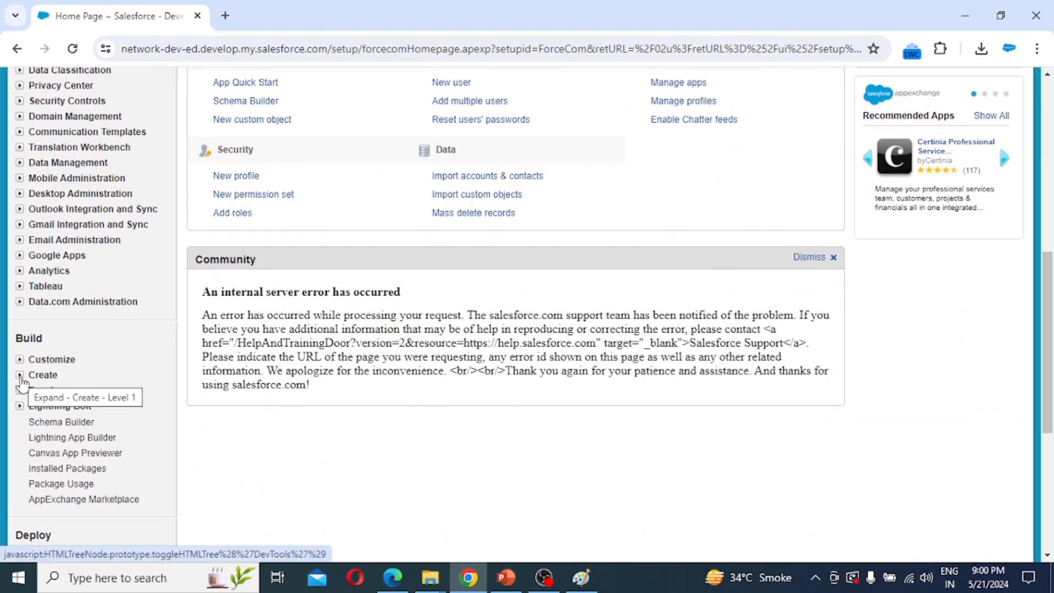
left_click(20, 375)
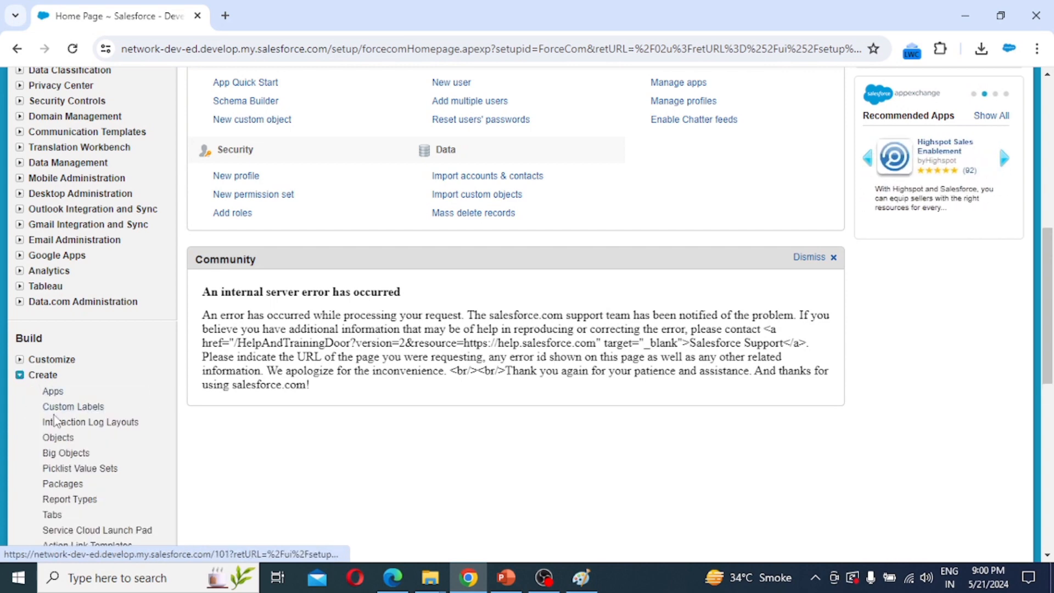
left_click(57, 438)
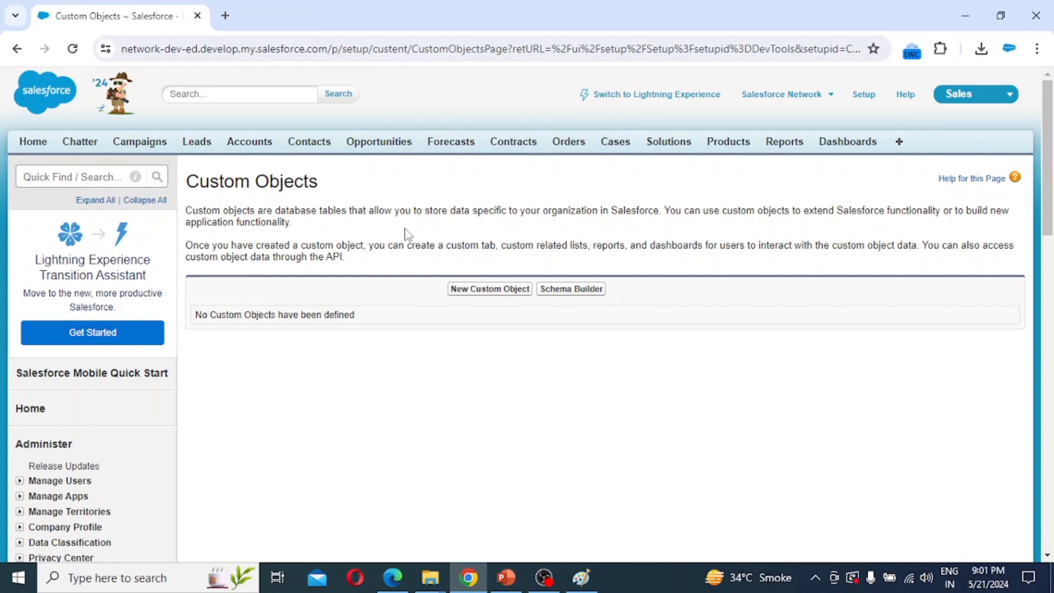
Start a new custom object with Label Position, Plural Positions and Record Name 'Position Number'.
left_click(501, 289)
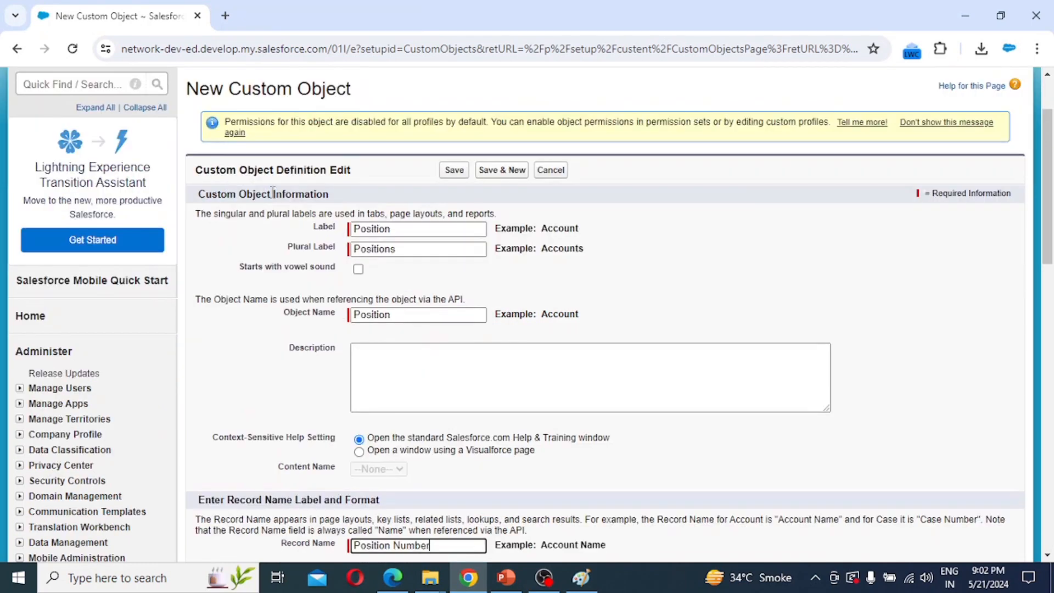
scroll(273, 192, "up", 1)
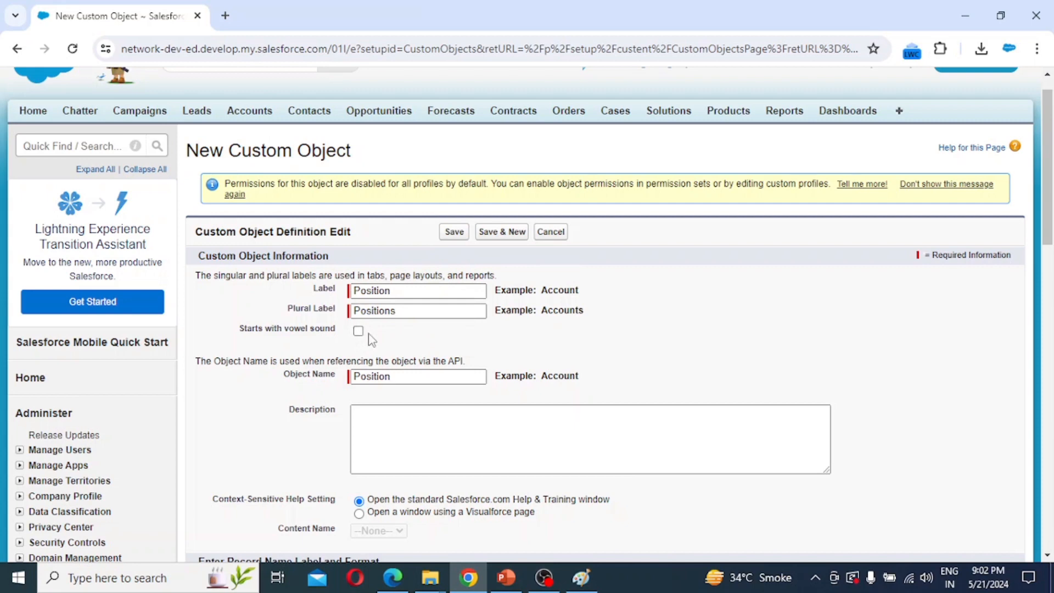
scroll(378, 340, "down", 2)
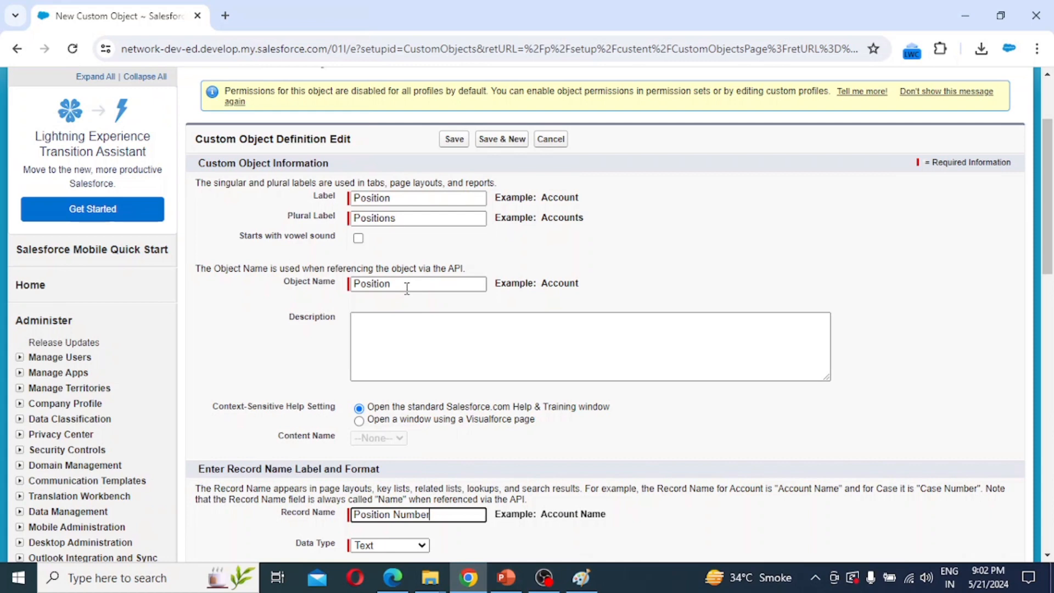
scroll(388, 319, "down", 2)
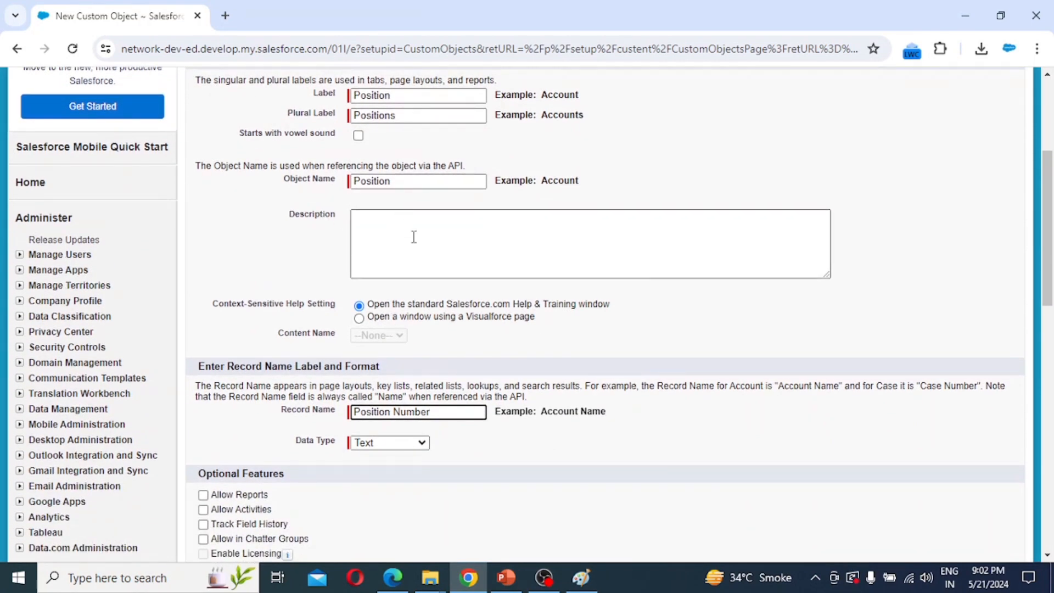
scroll(432, 360, "down", 2)
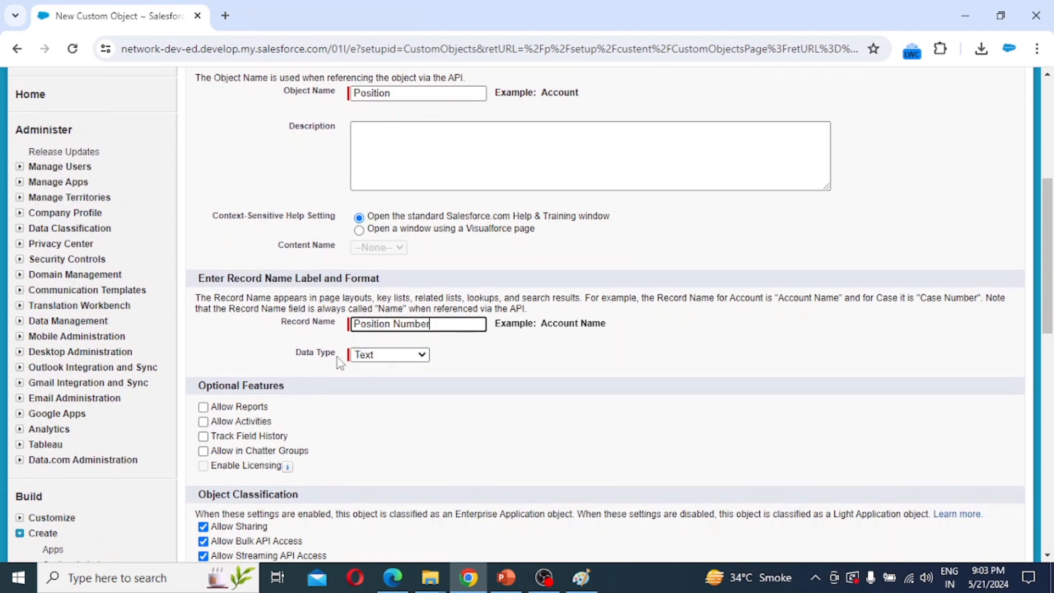
Make Position Number an Auto Number with display format POS-{000} starting at 1.
left_click(381, 357)
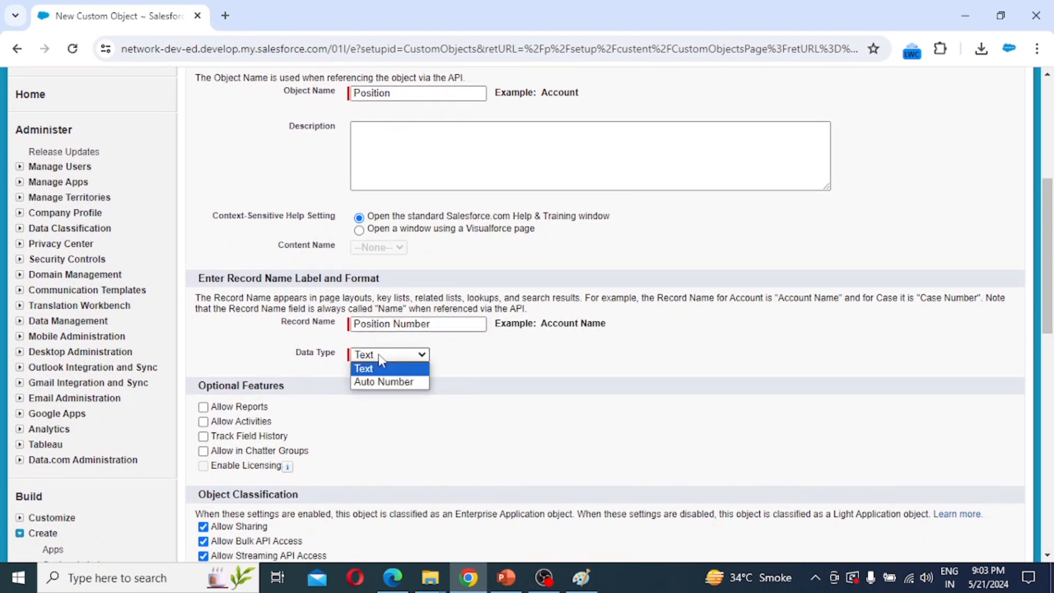
left_click(379, 382)
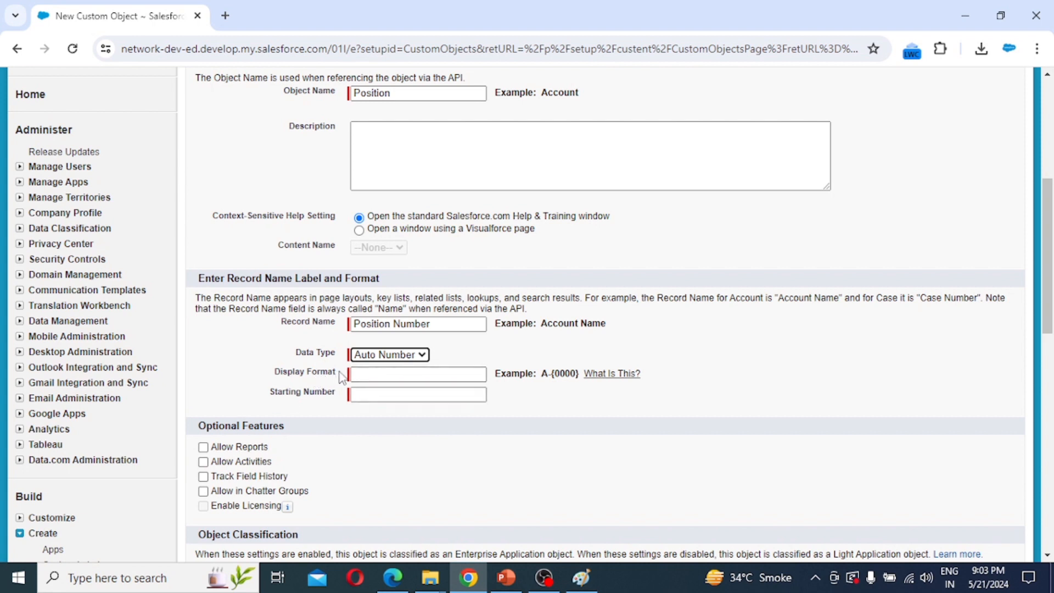
left_click(360, 374)
type("P")
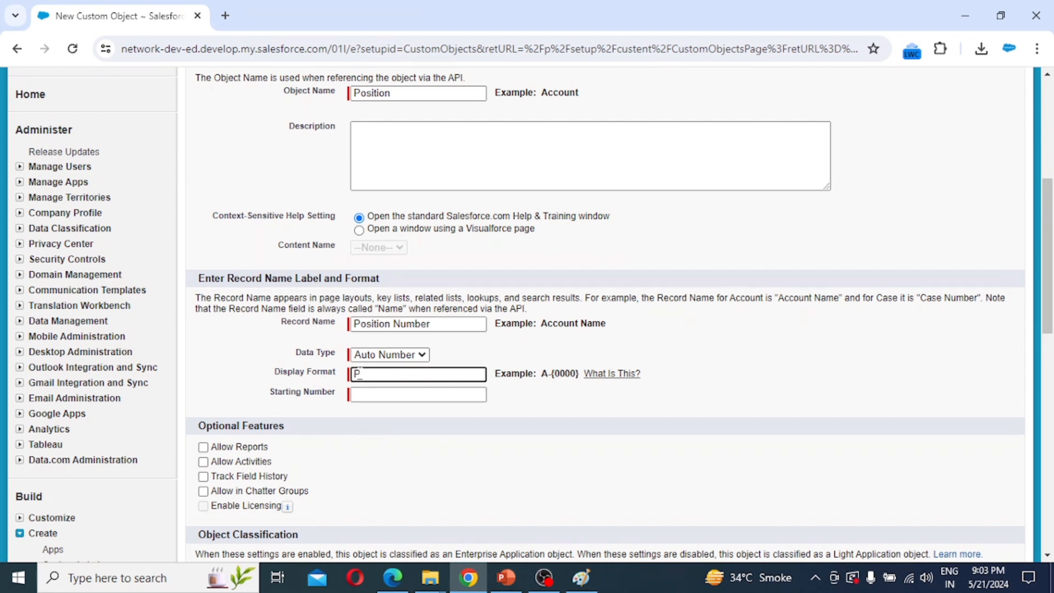
type("OS-{000")
key("Tab")
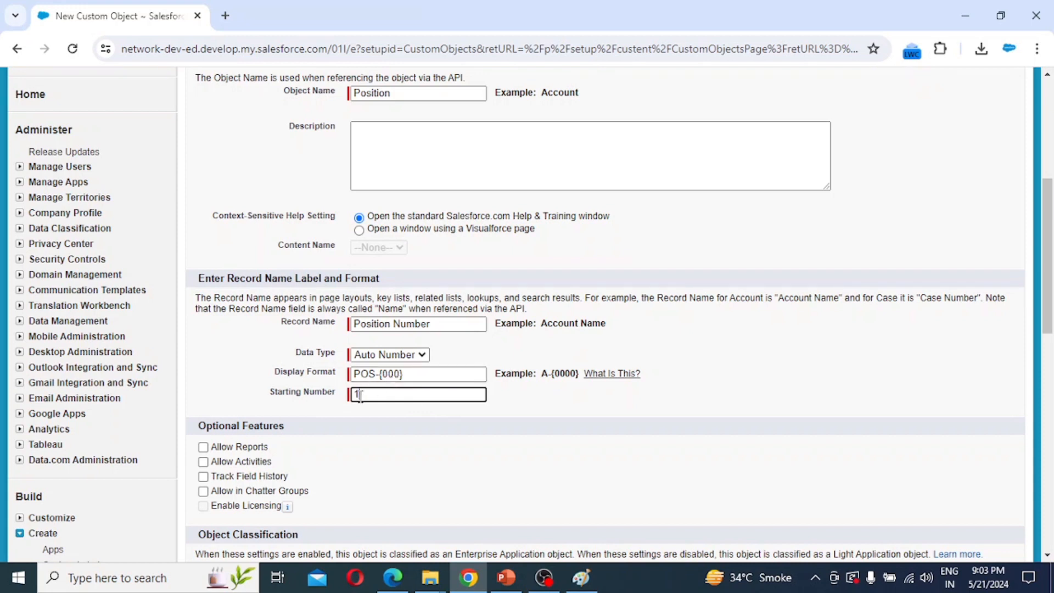
scroll(266, 338, "down", 3)
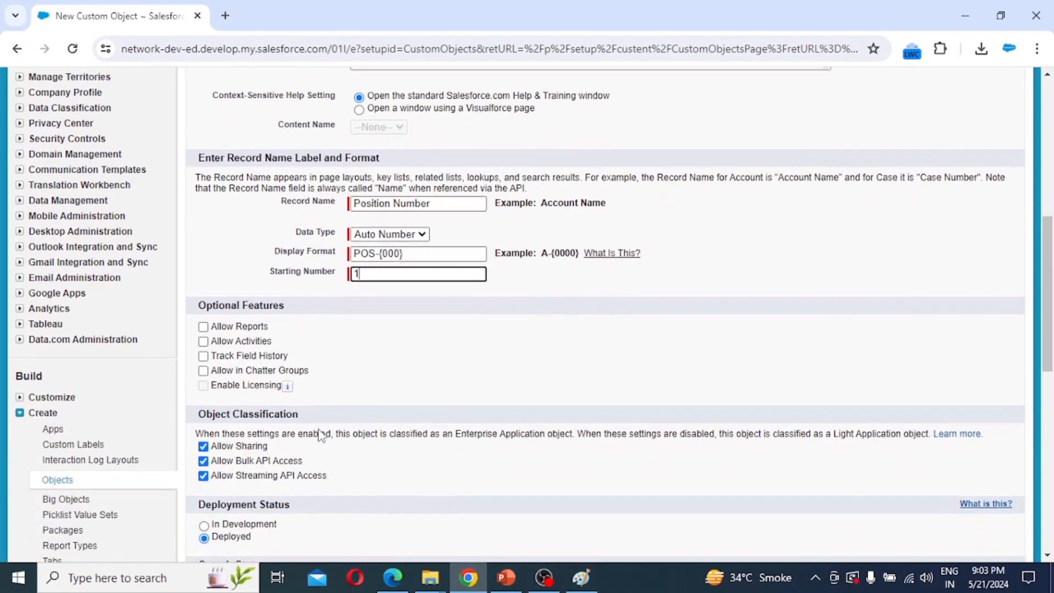
Enable reports, activities, field history, Chatter groups, search, notes and attachments and the tab wizard, then save Position.
left_click(250, 295)
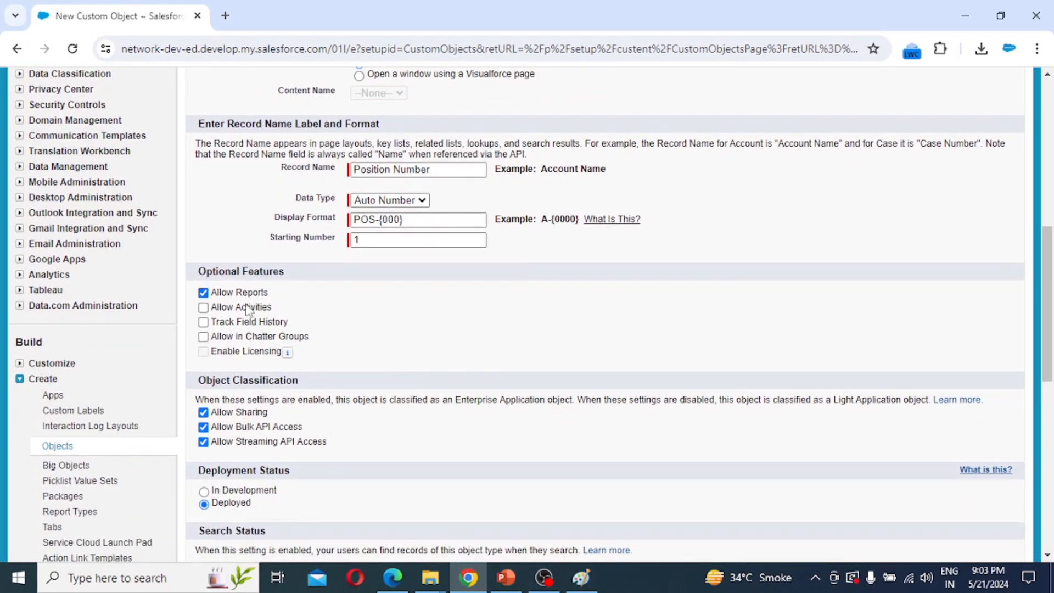
left_click(248, 309)
left_click(248, 323)
left_click(245, 337)
scroll(347, 350, "down", 1)
scroll(347, 351, "down", 3)
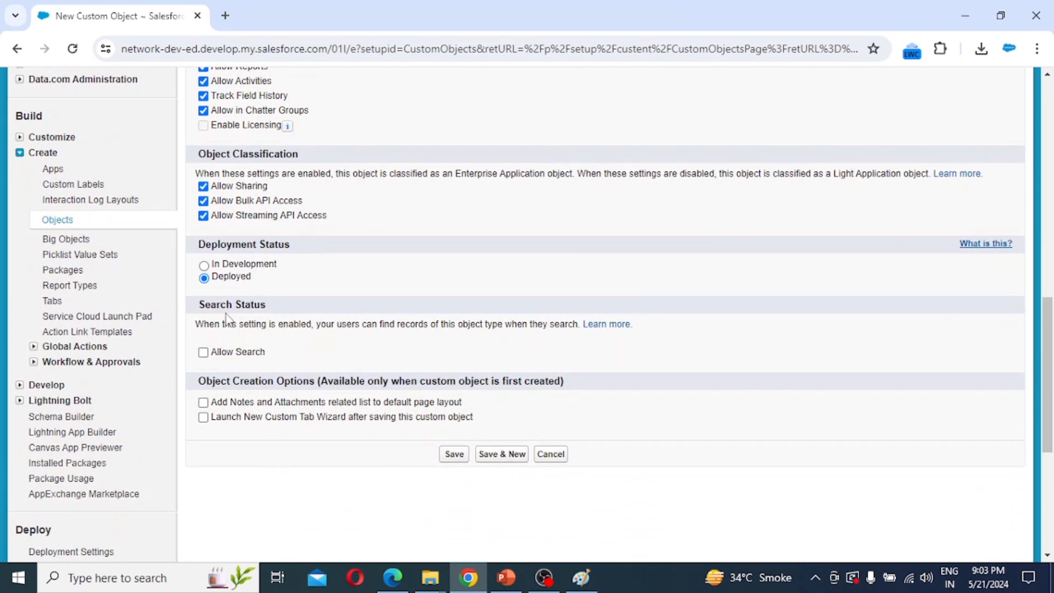
left_click(204, 354)
scroll(260, 358, "down", 2)
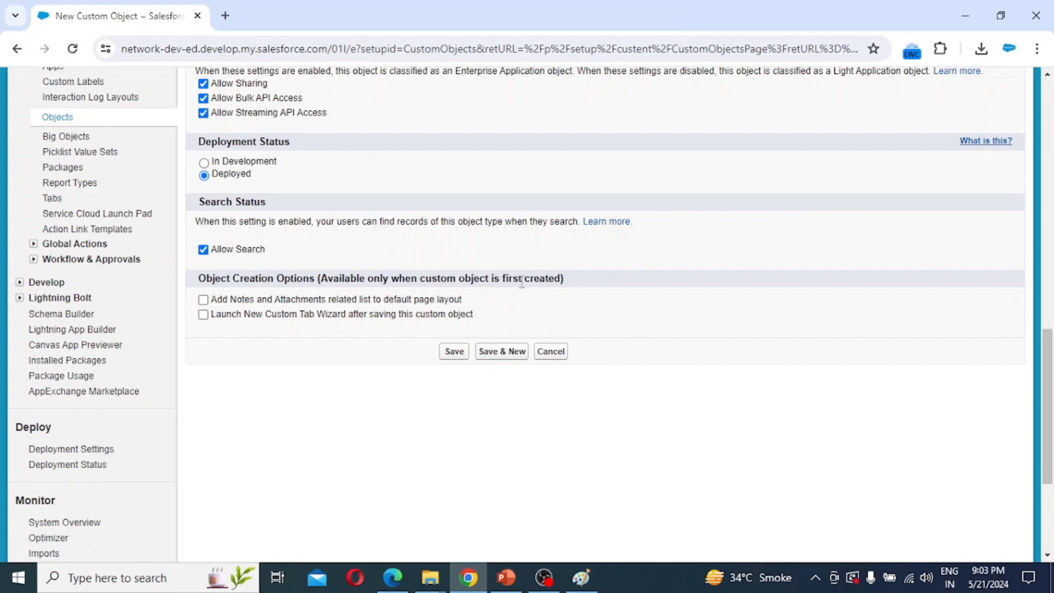
left_click(202, 304)
left_click(203, 314)
left_click(456, 356)
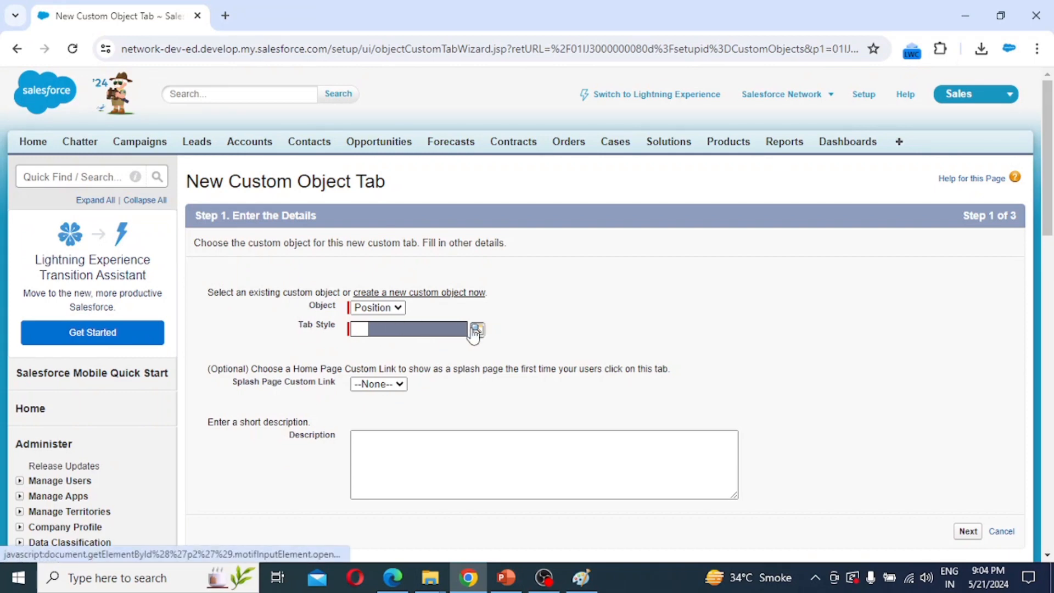
Choose the Lightning tab style for the Position tab and move to Step 2.
left_click(475, 330)
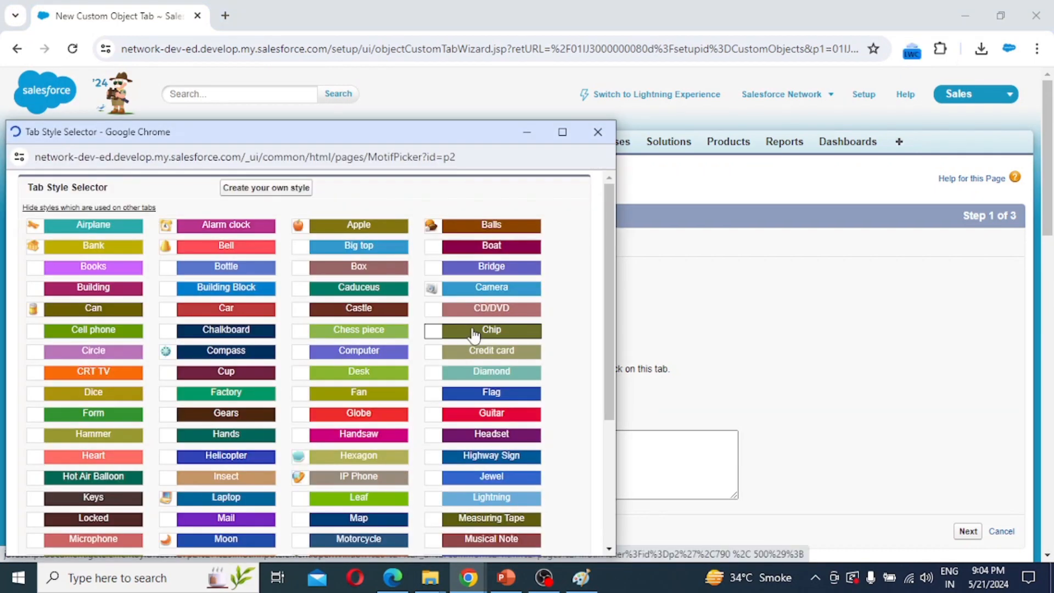
left_click(498, 495)
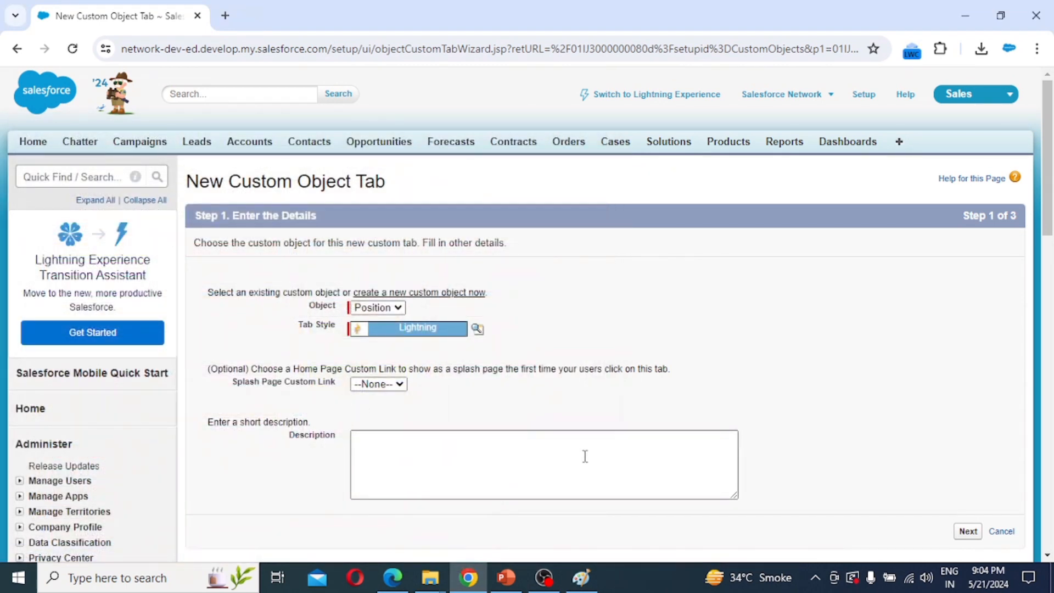
left_click(969, 531)
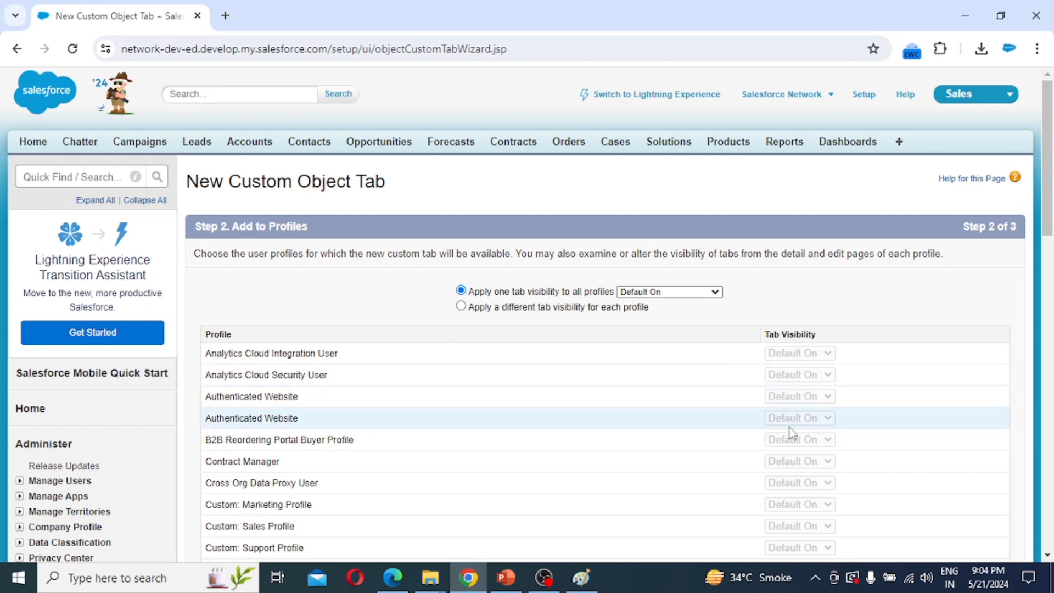
Leave the Position tab Default On for all profiles and advance to Step 3.
scroll(791, 433, "down", 3)
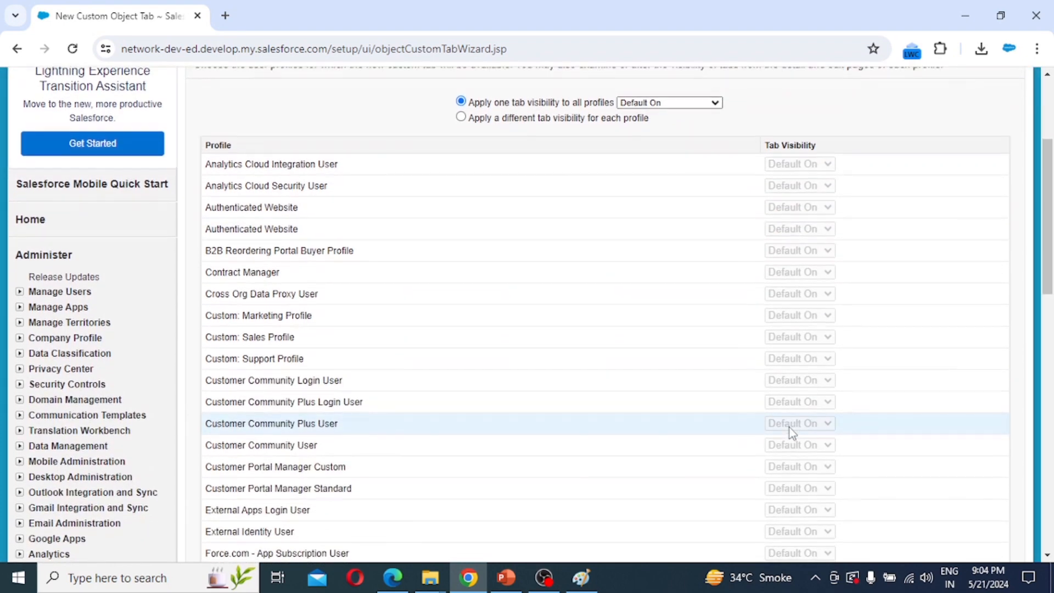
scroll(791, 431, "down", 1)
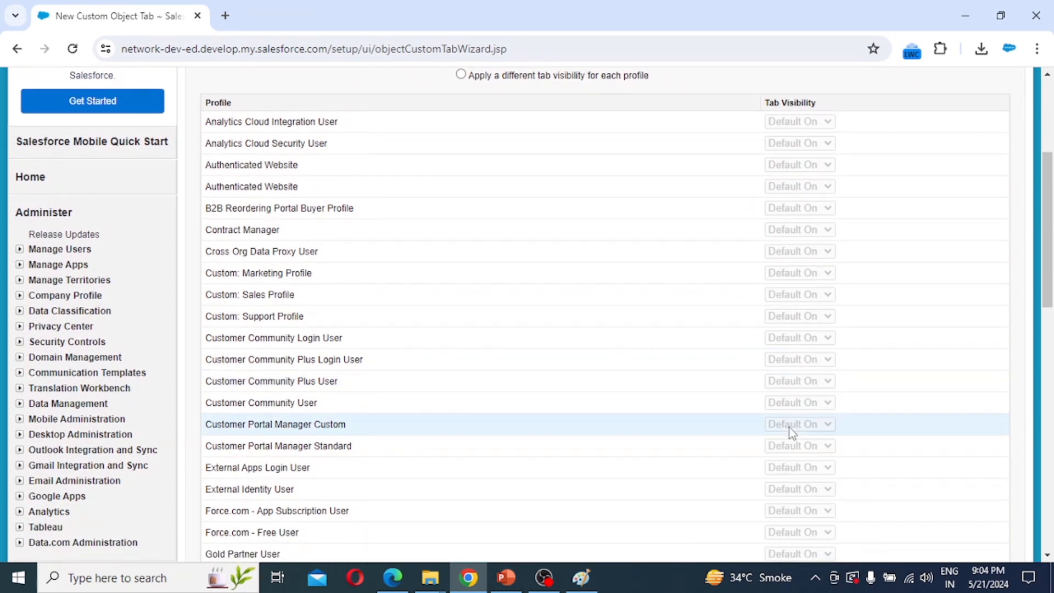
scroll(789, 427, "down", 3)
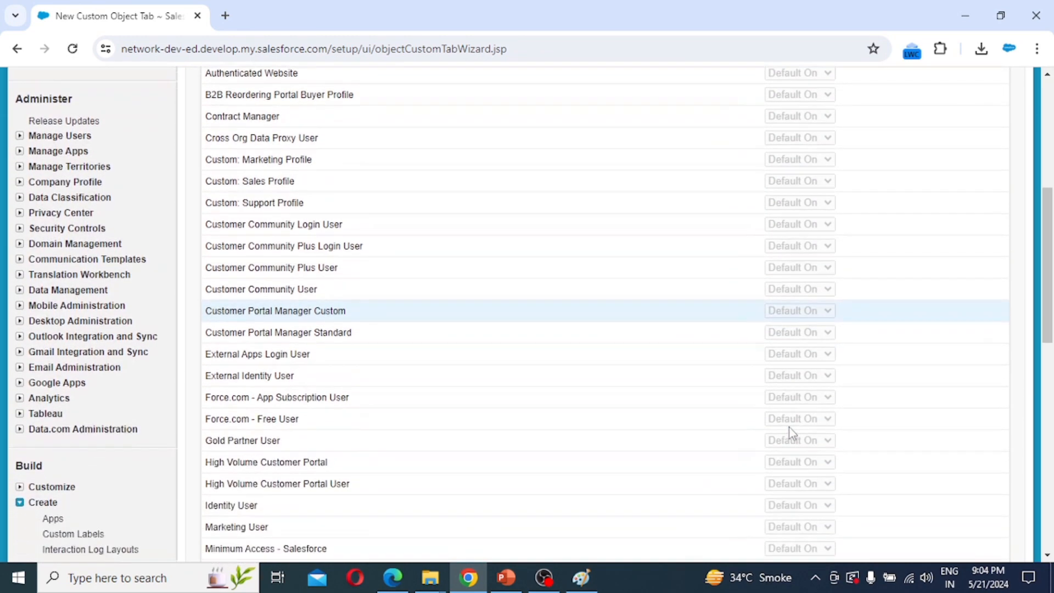
scroll(790, 434, "down", 5)
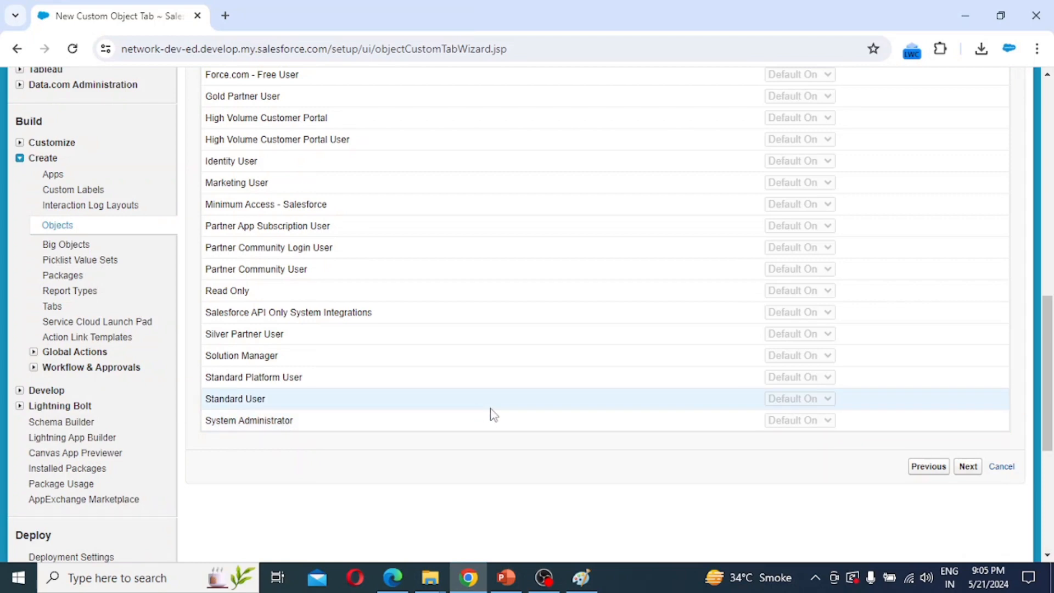
scroll(558, 372, "up", 2)
scroll(558, 370, "up", 10)
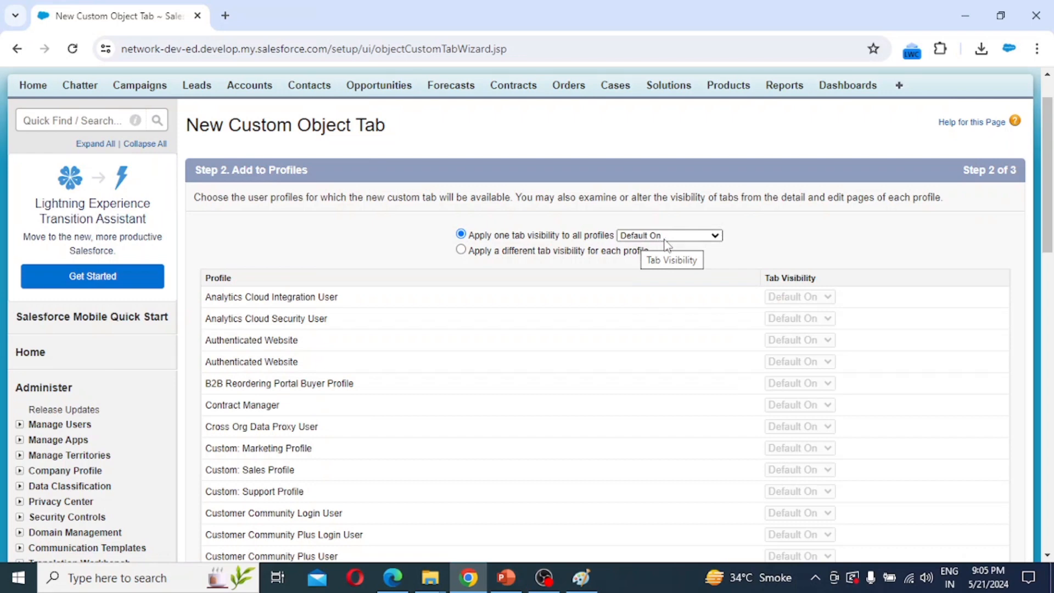
scroll(742, 367, "down", 7)
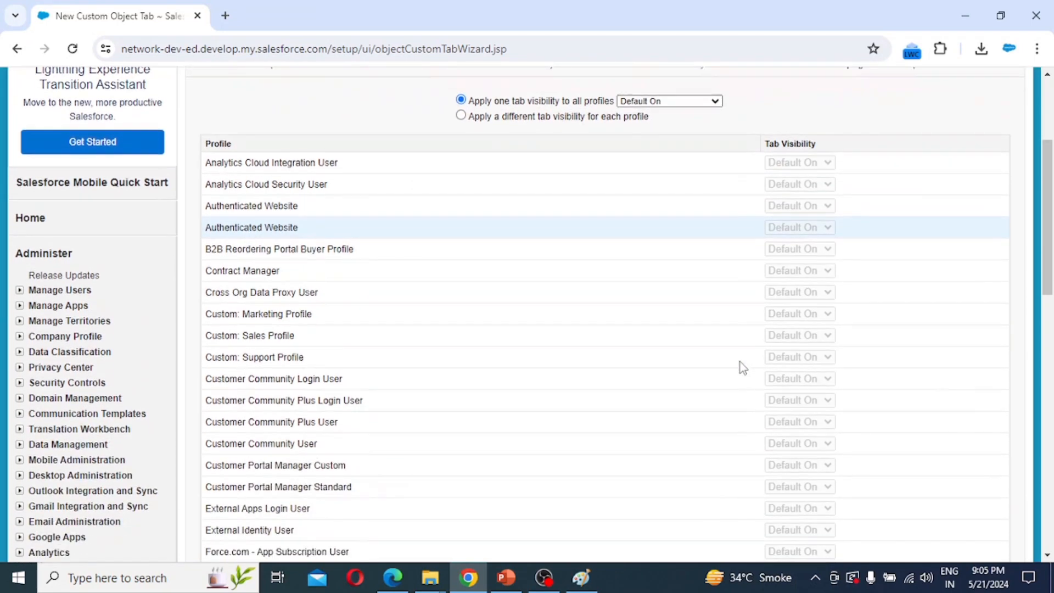
scroll(742, 365, "down", 5)
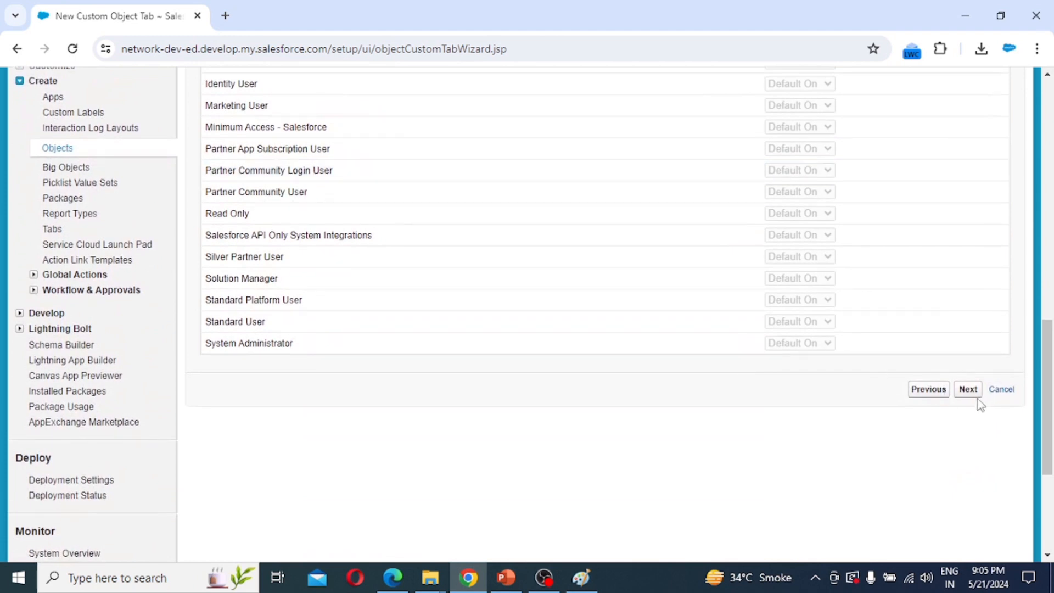
left_click(969, 394)
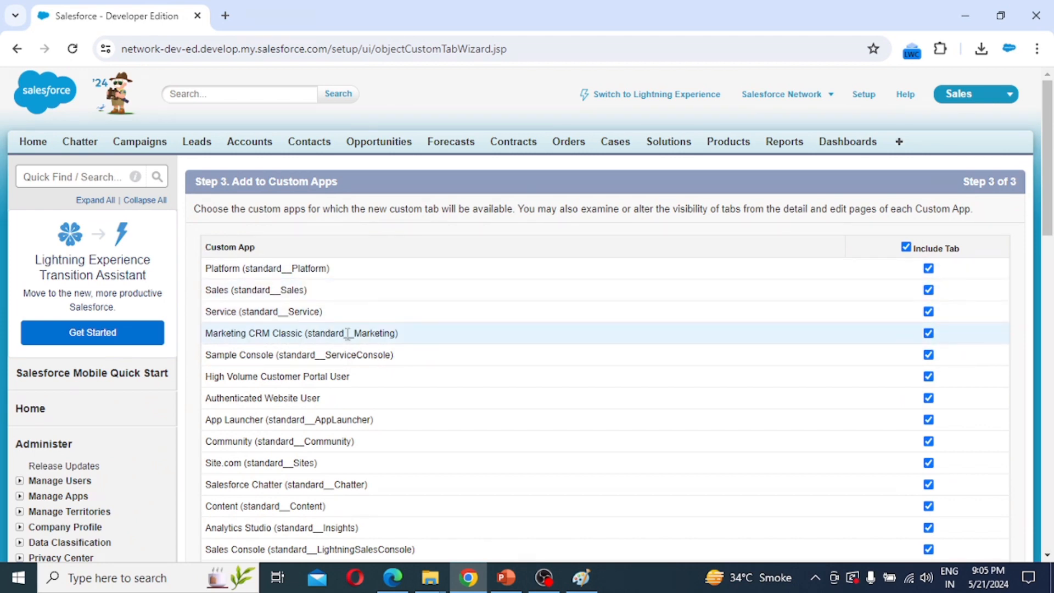
Keep Include Tab checked for every custom app, including Recruiting Application, and save the Position tab.
scroll(382, 367, "down", 4)
scroll(379, 367, "down", 3)
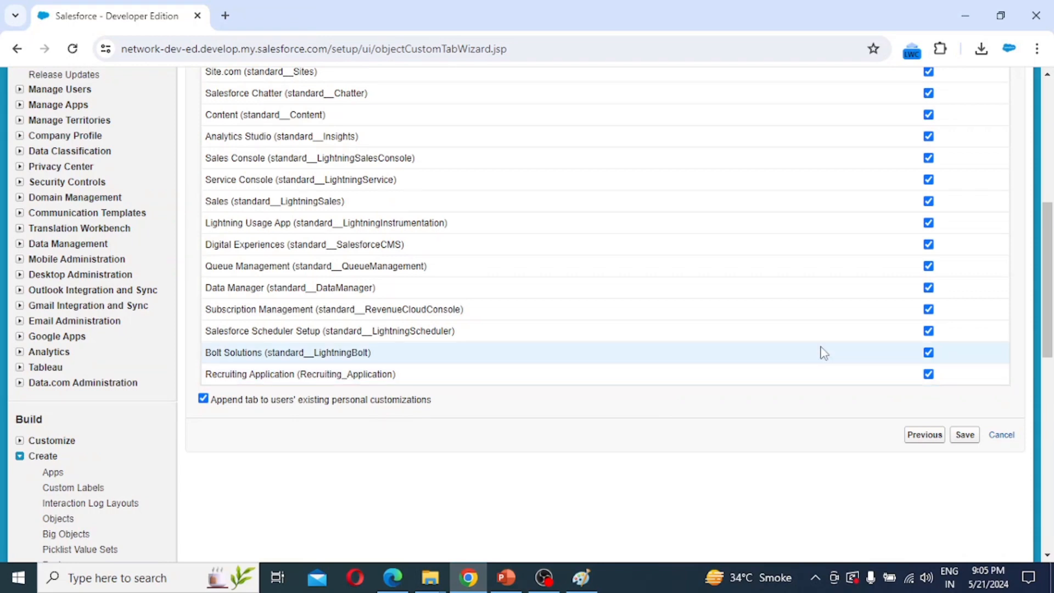
scroll(823, 352, "up", 7)
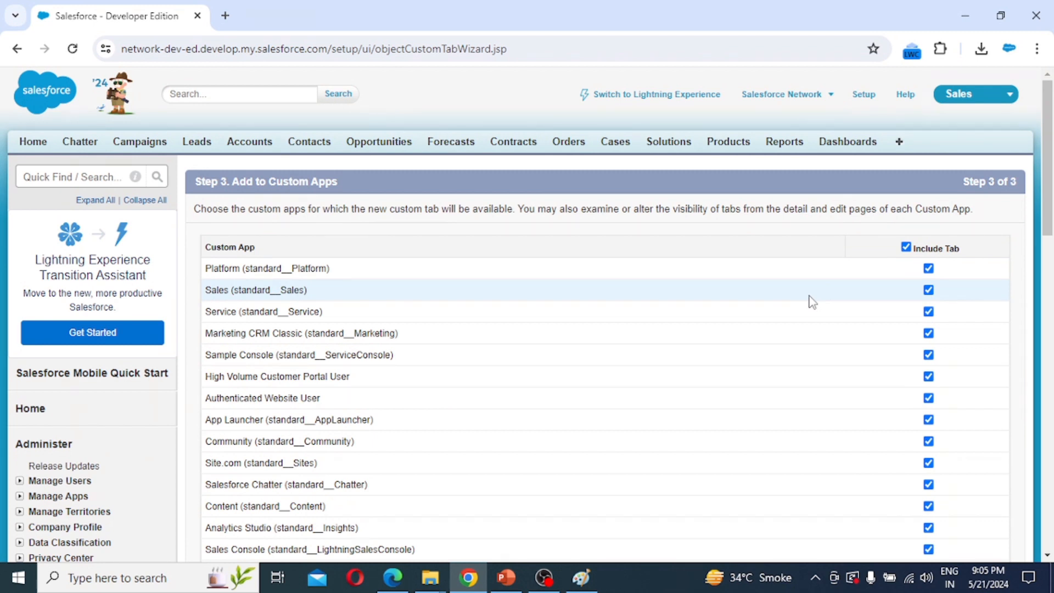
scroll(812, 302, "down", 3)
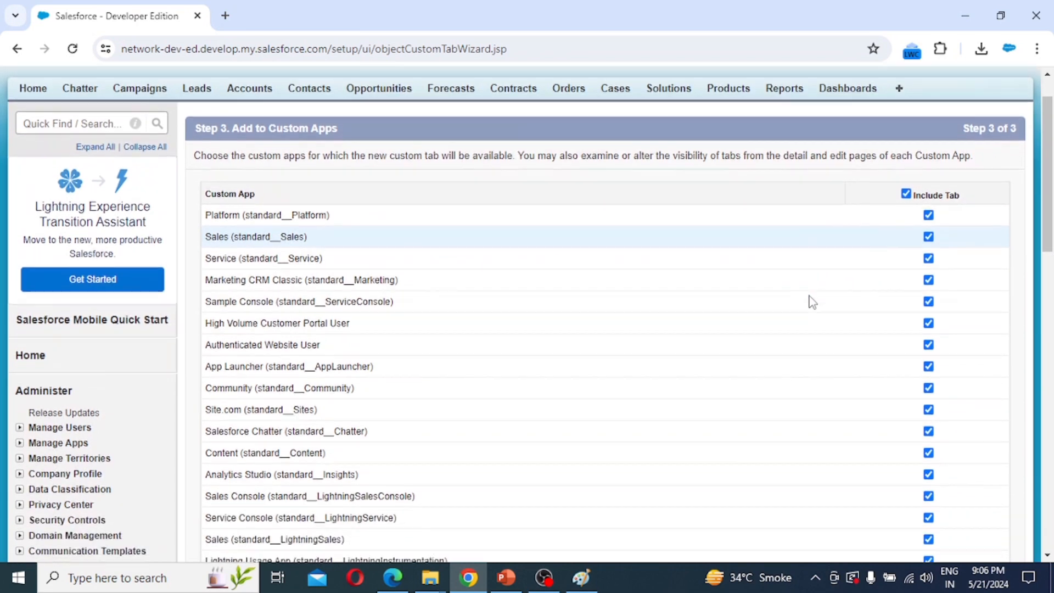
scroll(894, 306, "down", 10)
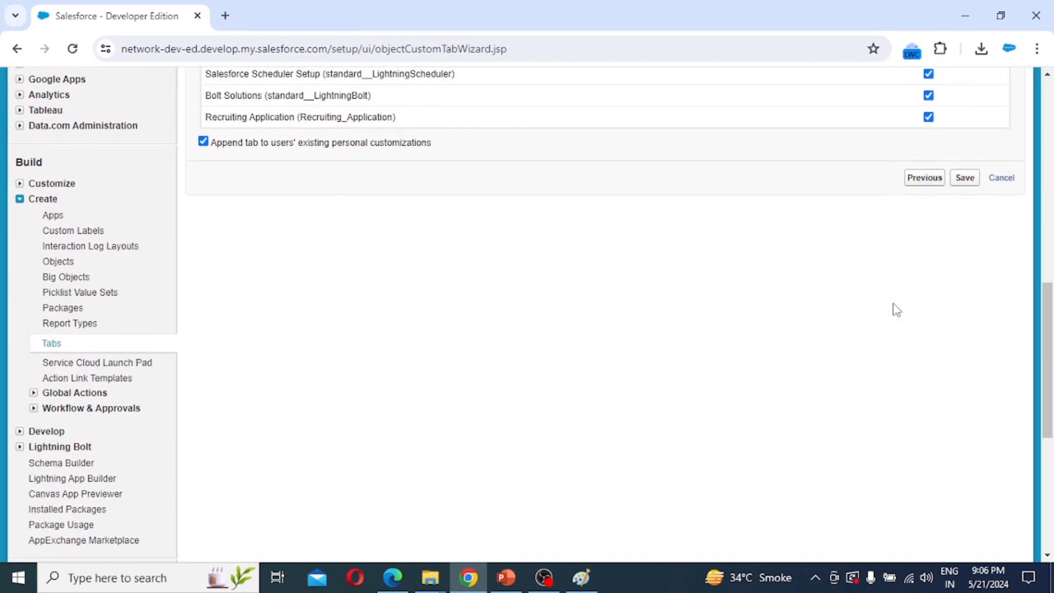
left_click(966, 181)
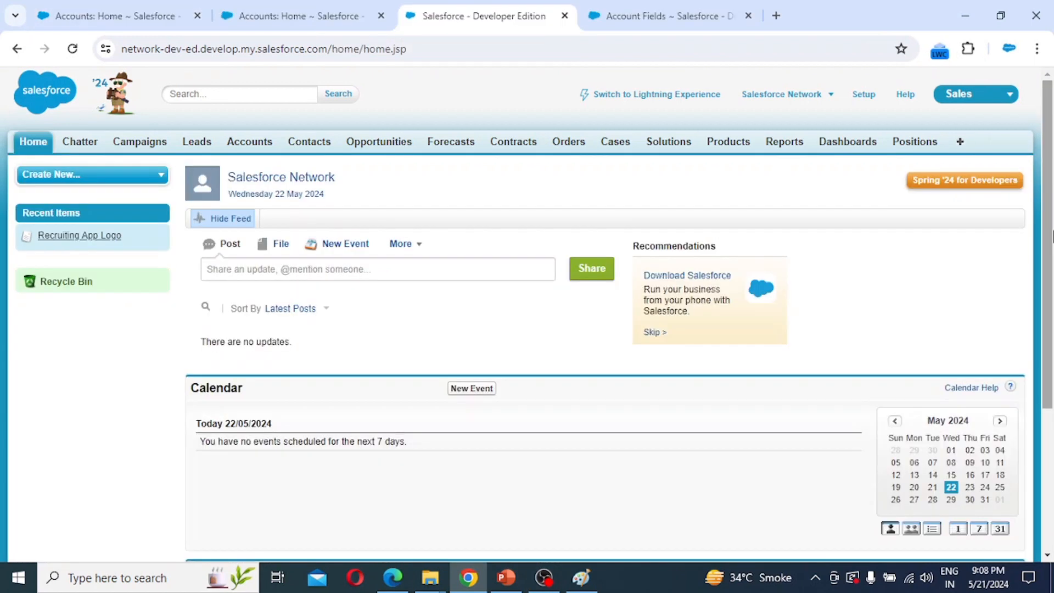
Switch to the Recruiting Application from the app menu.
left_click(1008, 98)
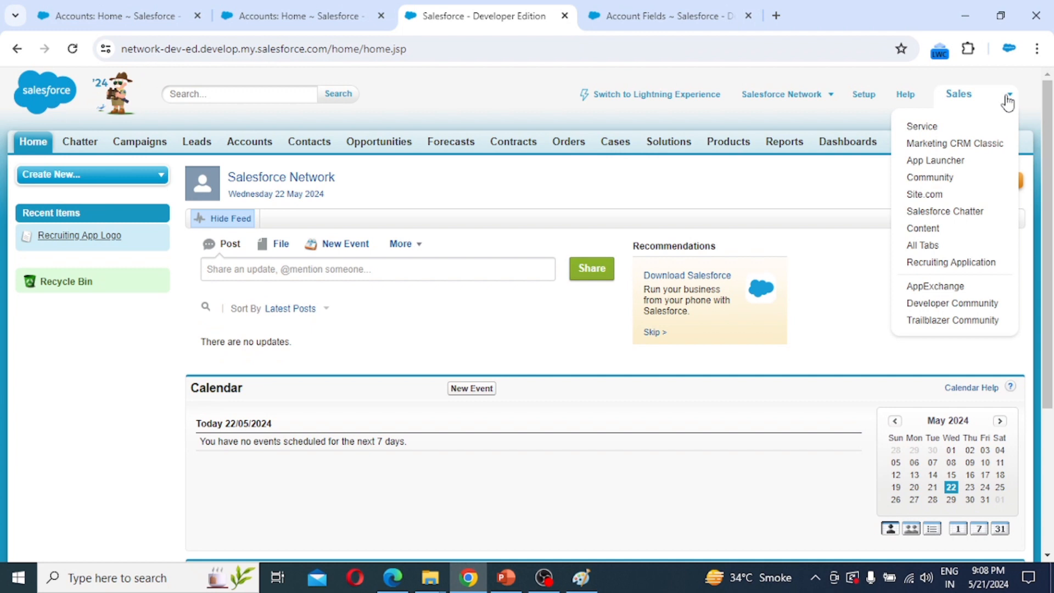
left_click(978, 267)
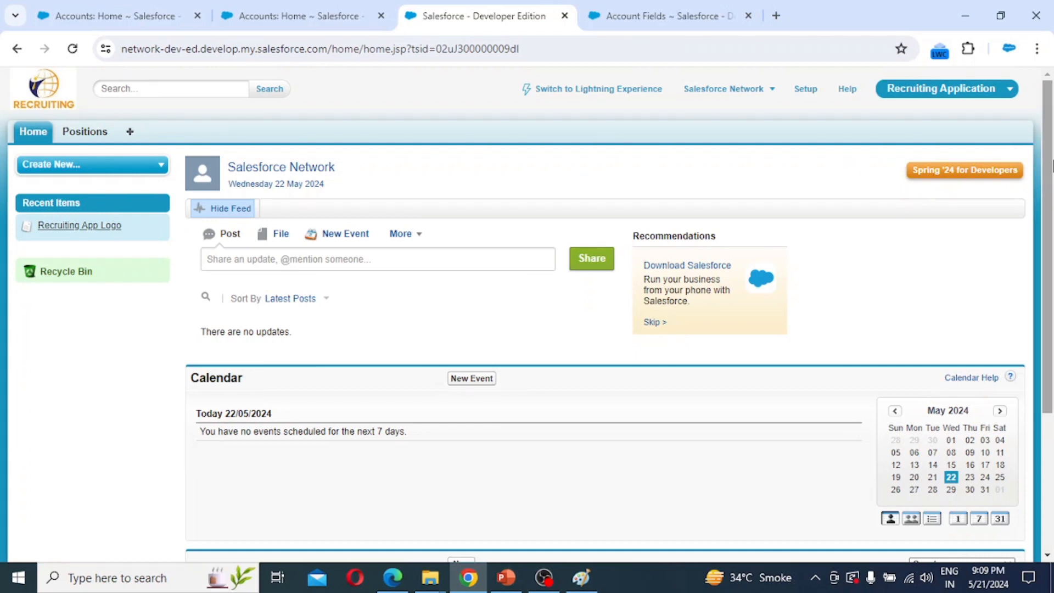
Go to Setup > Create > Objects and start a new custom object.
left_click(803, 91)
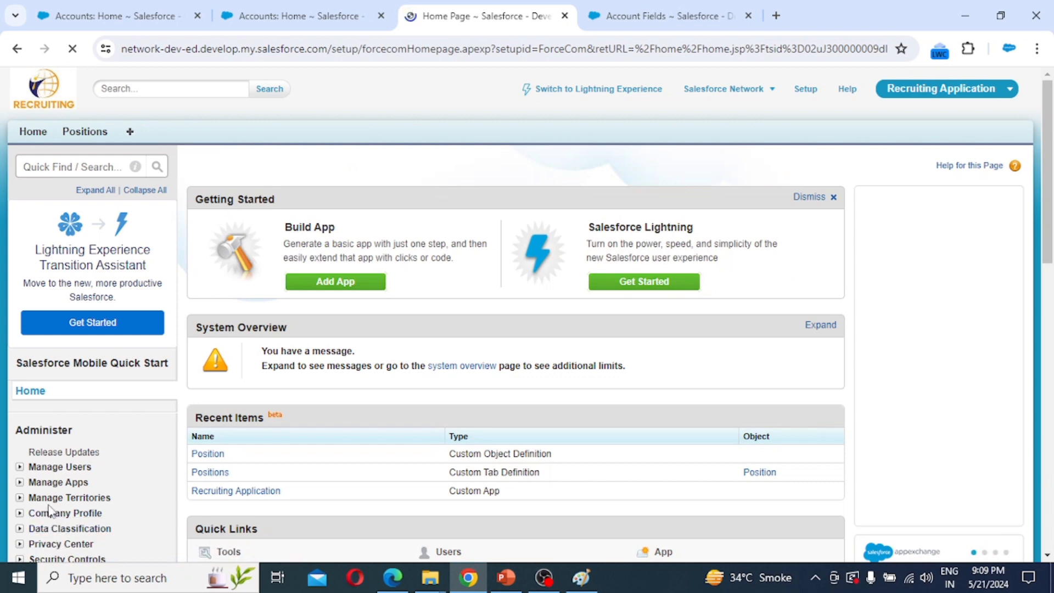
scroll(58, 532, "down", 7)
scroll(48, 509, "down", 4)
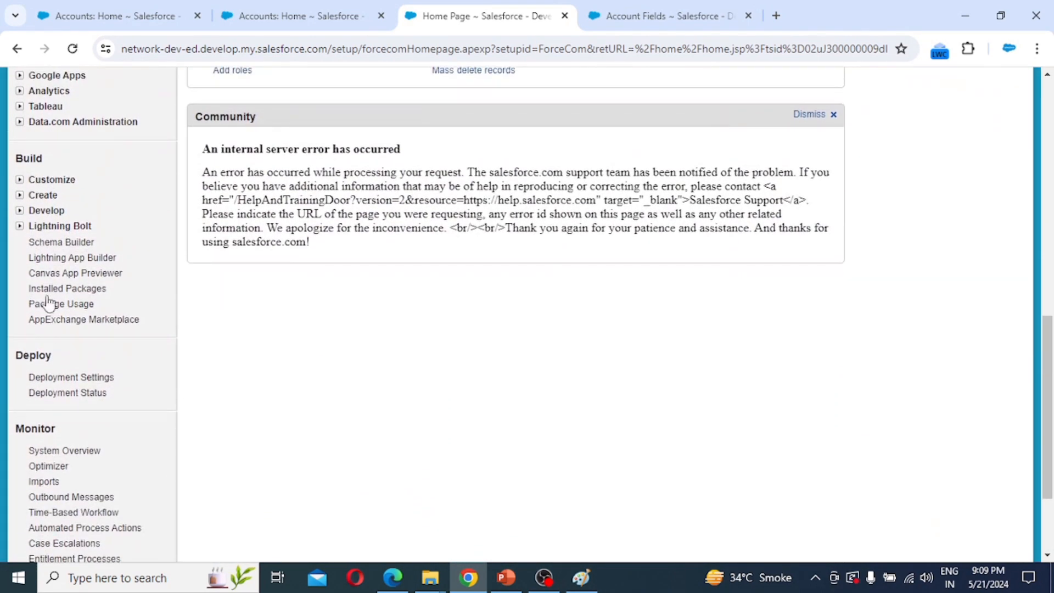
left_click(20, 195)
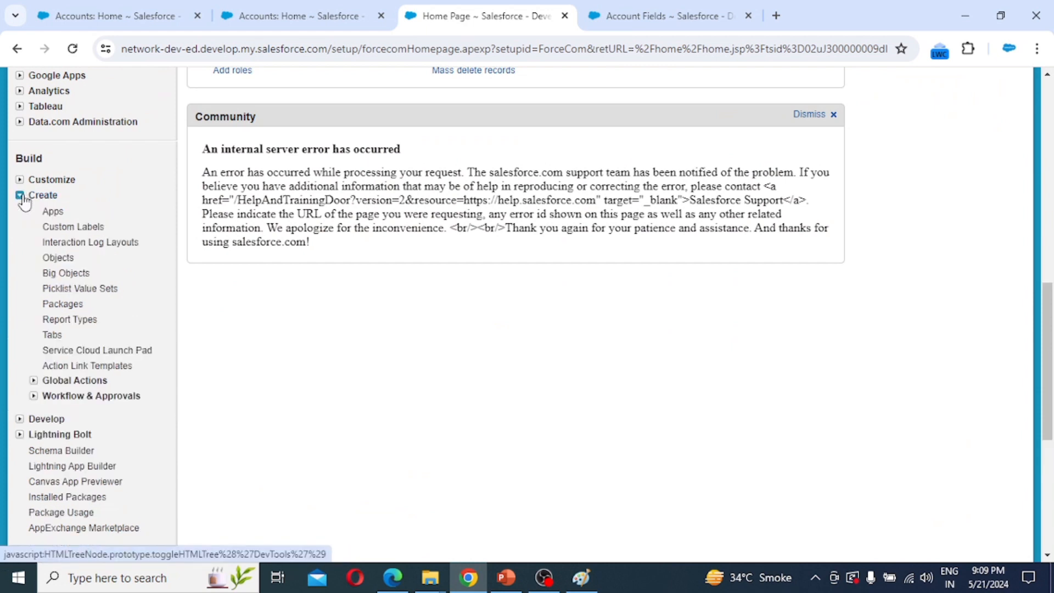
left_click(64, 260)
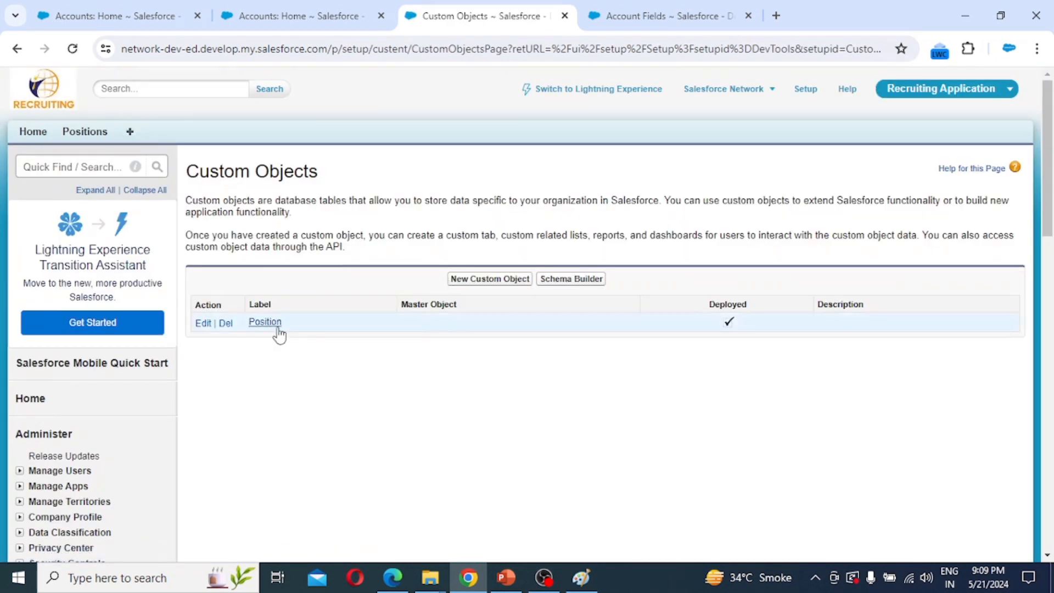
left_click(478, 279)
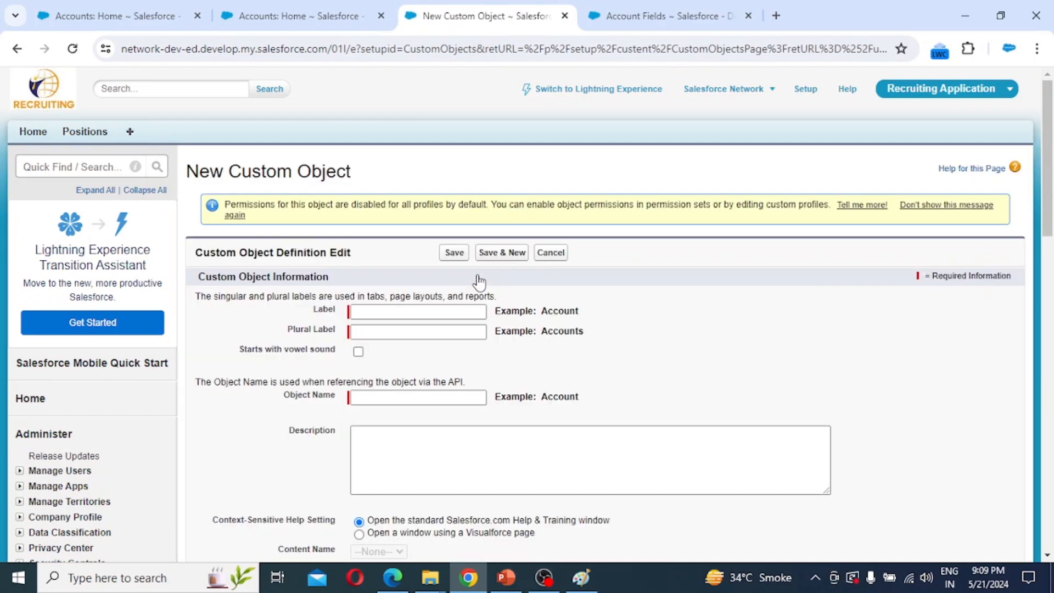
Set the object label to Candidate and the plural label to Candidates.
left_click(429, 310)
type("Ca")
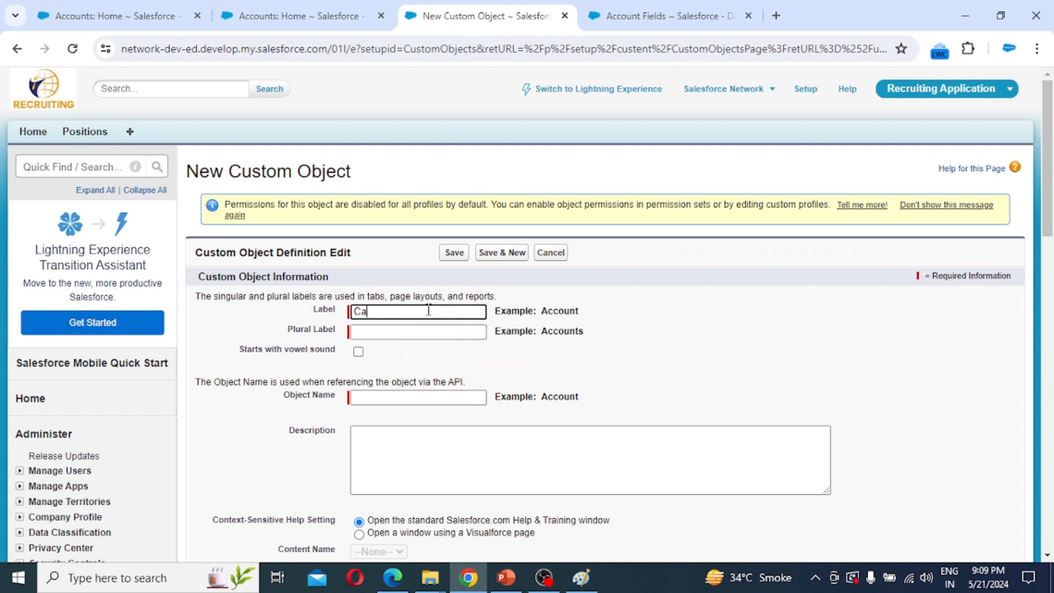
type("ndidate")
key("Tab")
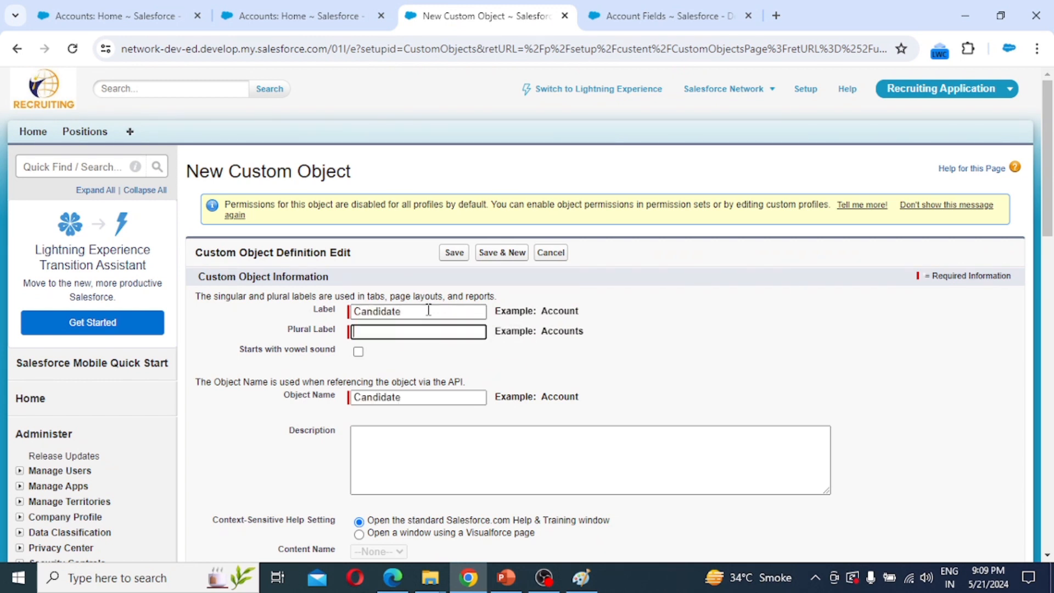
type("Candidates")
key("Tab")
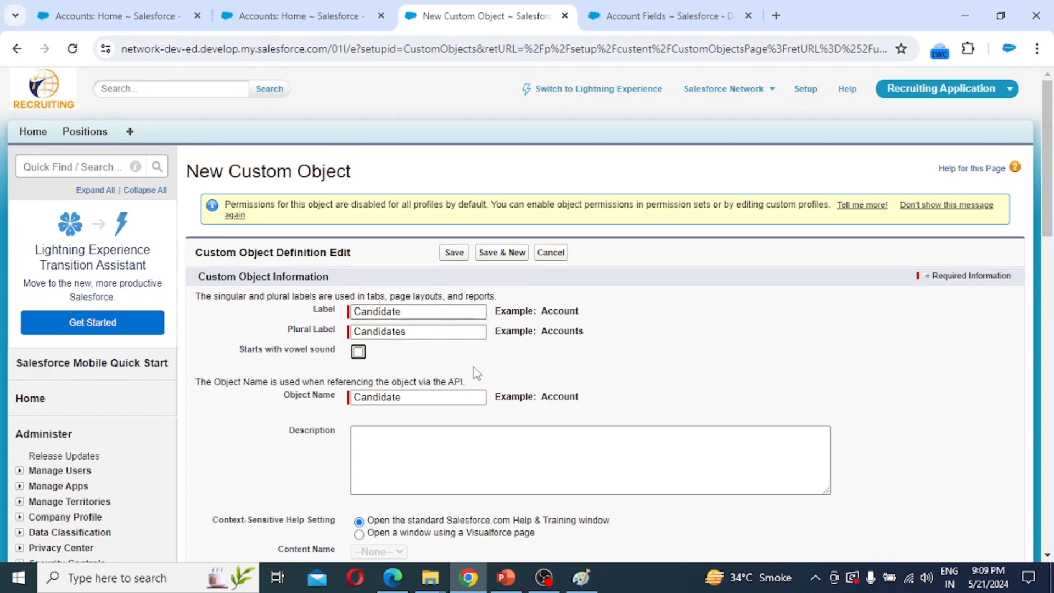
Name the record field Candidate Number as an Auto Number, format CN-{0000}, starting at 1.
scroll(475, 371, "down", 1)
scroll(475, 373, "down", 3)
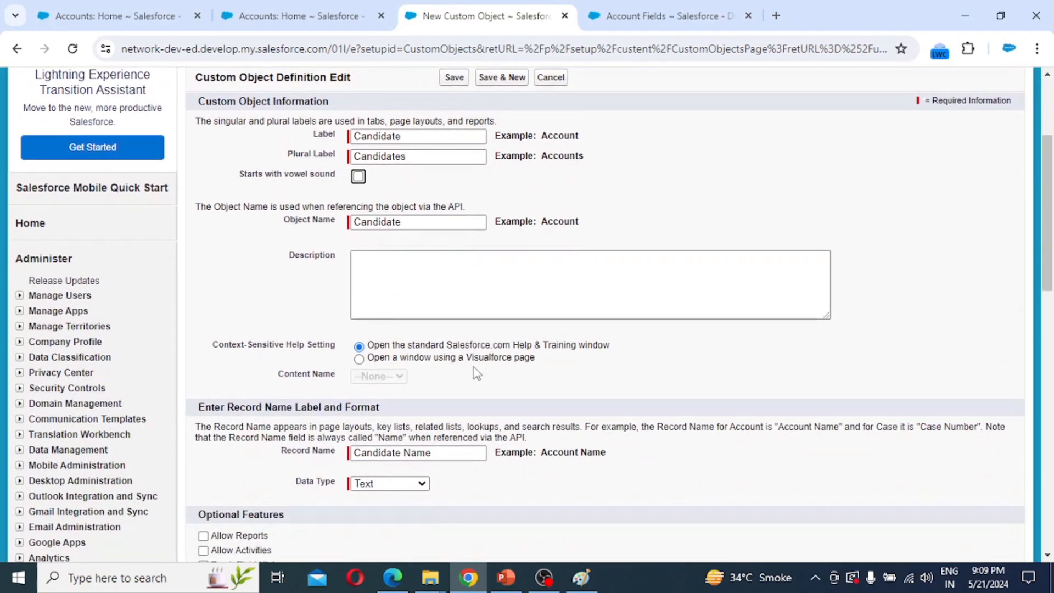
scroll(476, 372, "down", 2)
left_click(453, 371)
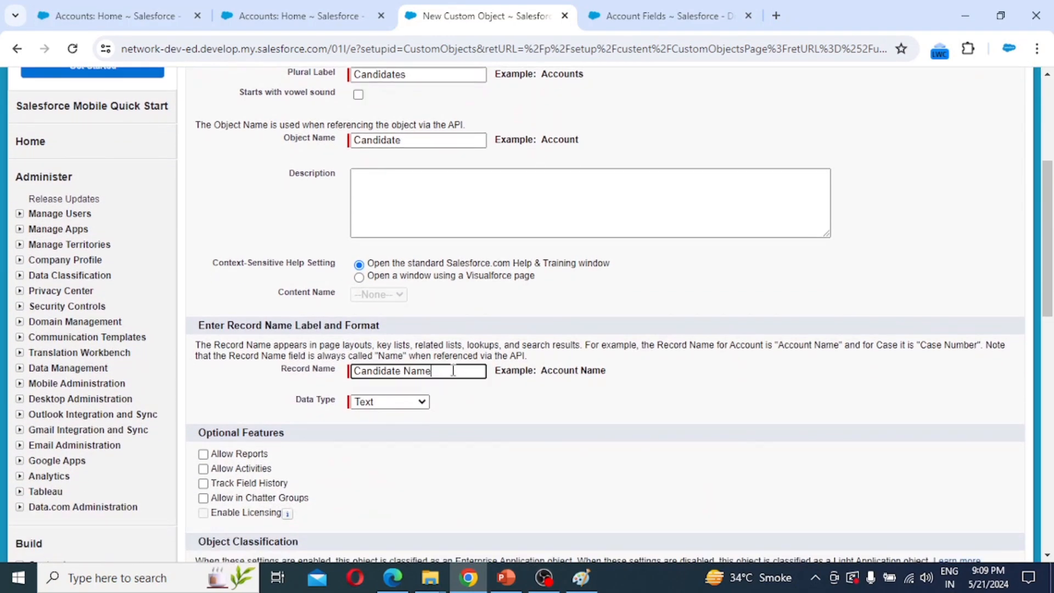
key("BackSpace")
key("BackSpace")
key("BackSpace")
type("umber")
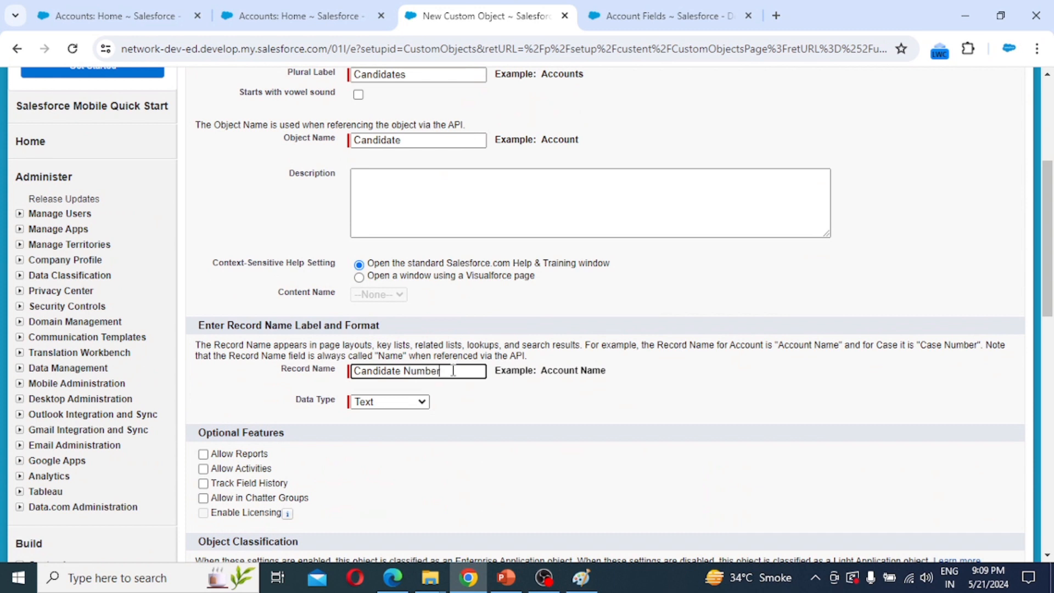
left_click(422, 403)
left_click(400, 428)
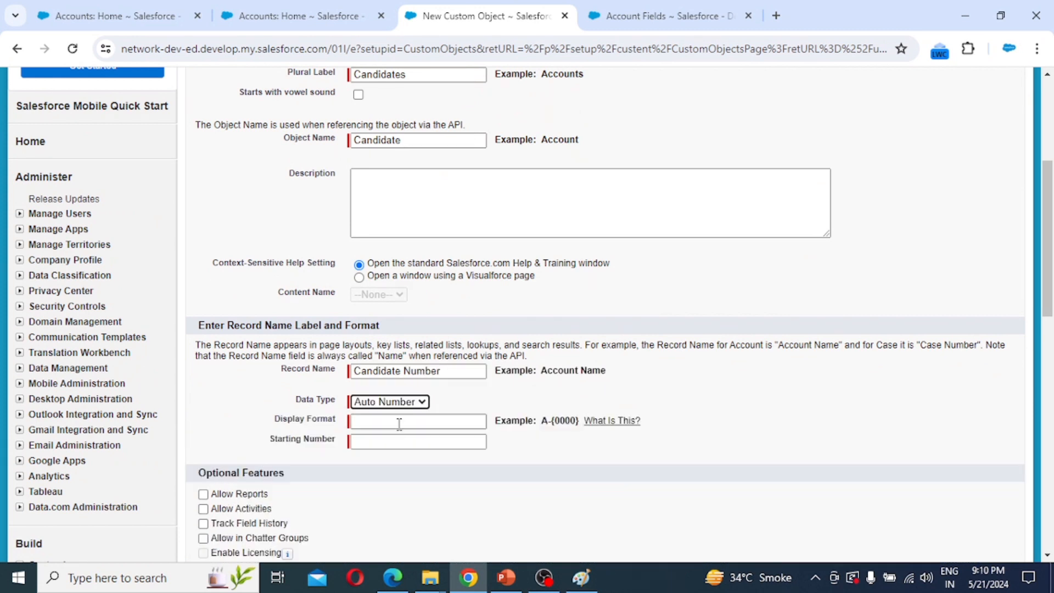
left_click(372, 420)
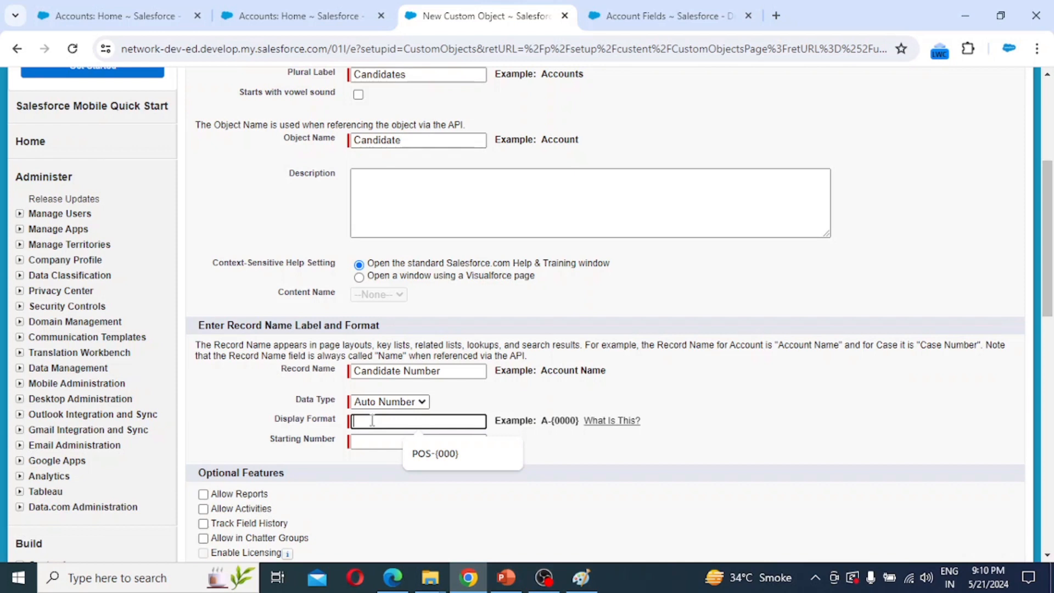
type("C")
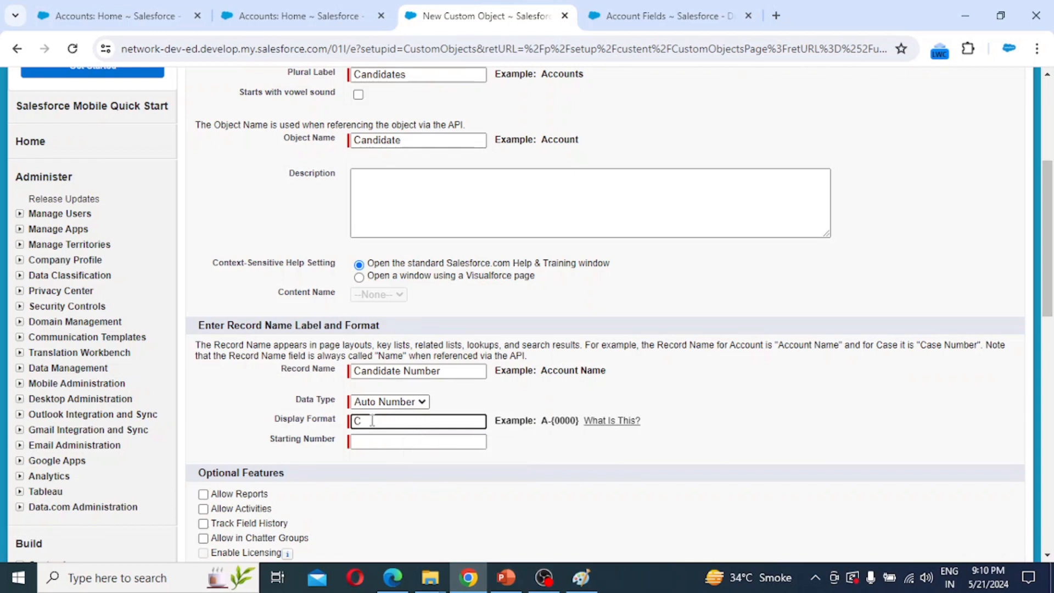
type("N-{0000")
key("Tab")
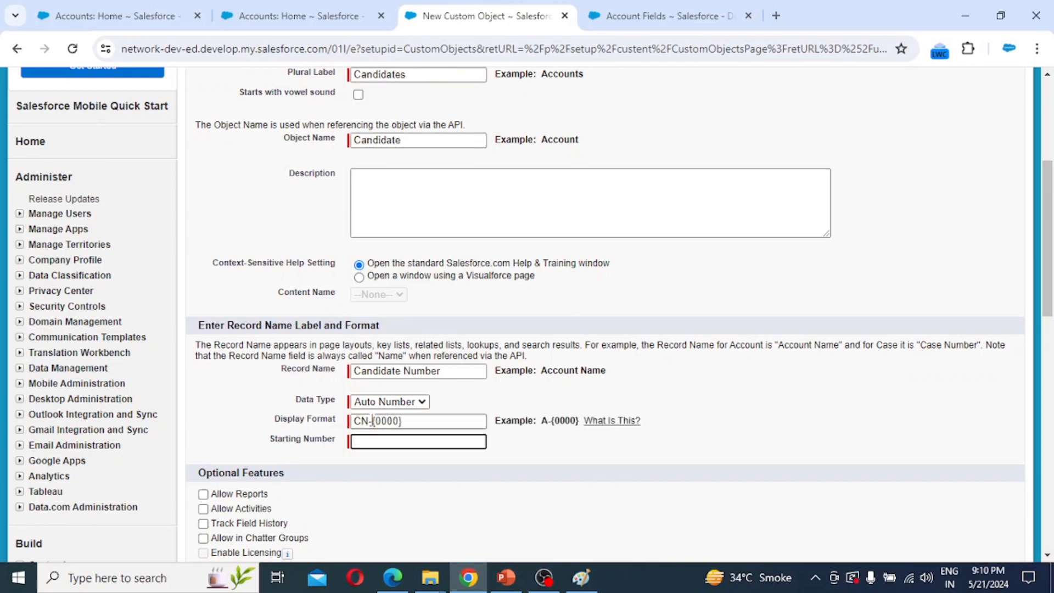
type("1")
Enable reports, activities, field history, Chatter groups, search, notes and attachments, and the tab wizard.
scroll(373, 421, "down", 5)
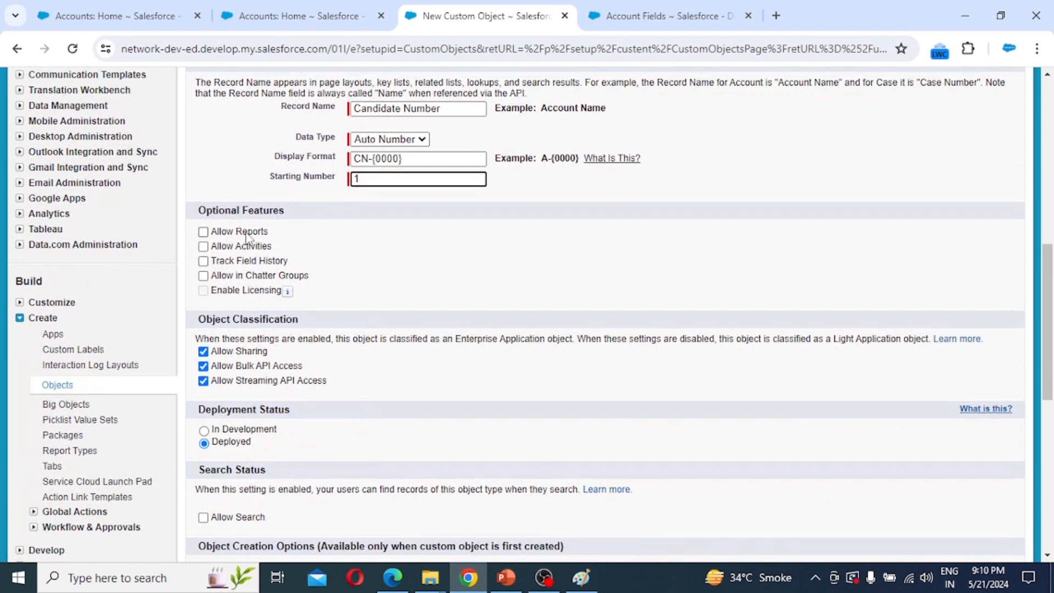
left_click(228, 233)
left_click(228, 246)
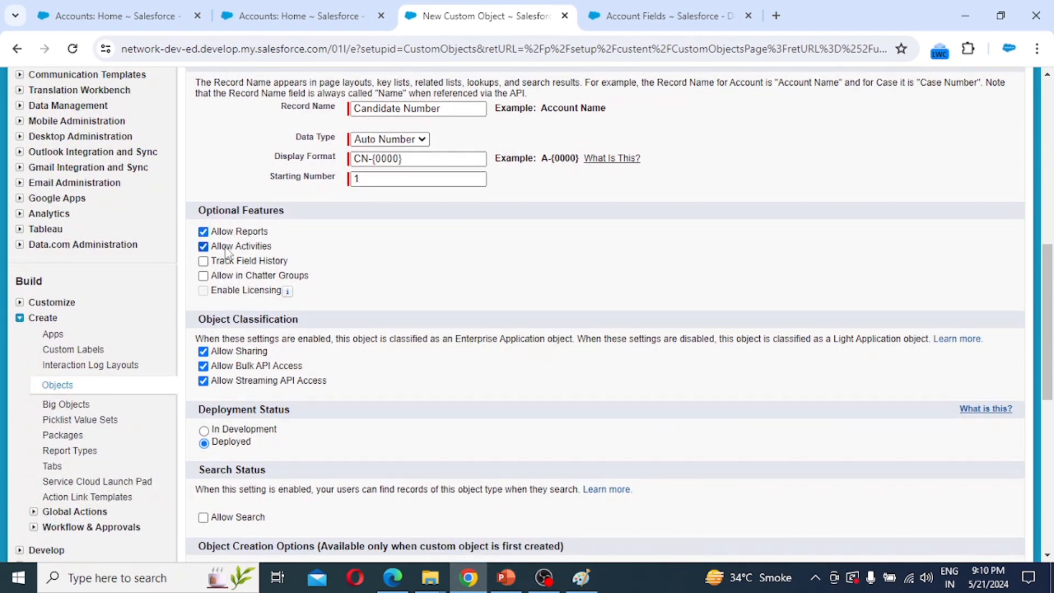
left_click(227, 261)
left_click(227, 276)
scroll(228, 277, "down", 1)
scroll(225, 275, "down", 8)
scroll(225, 277, "up", 3)
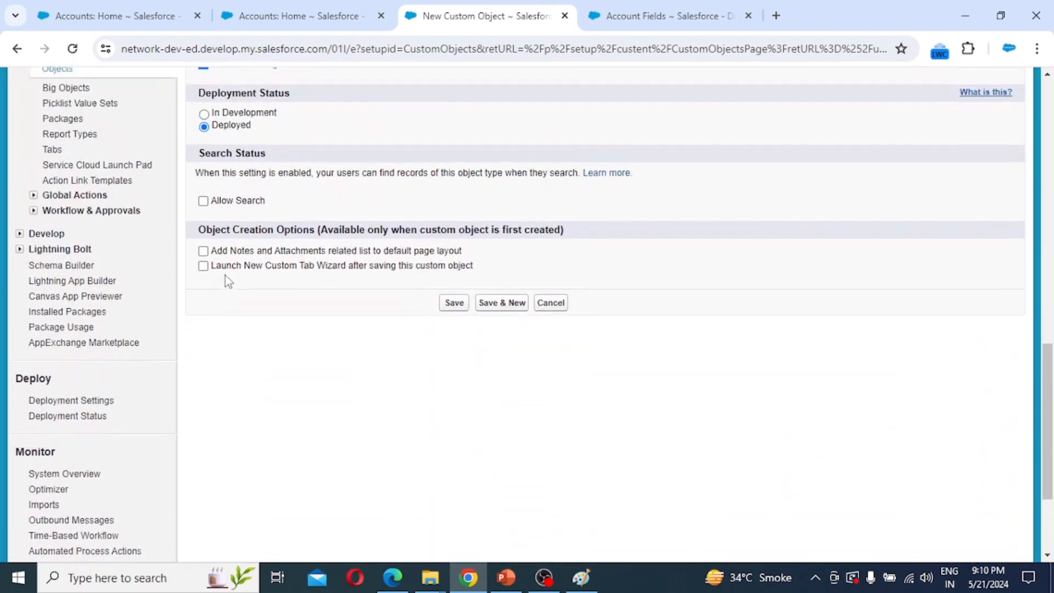
left_click(203, 220)
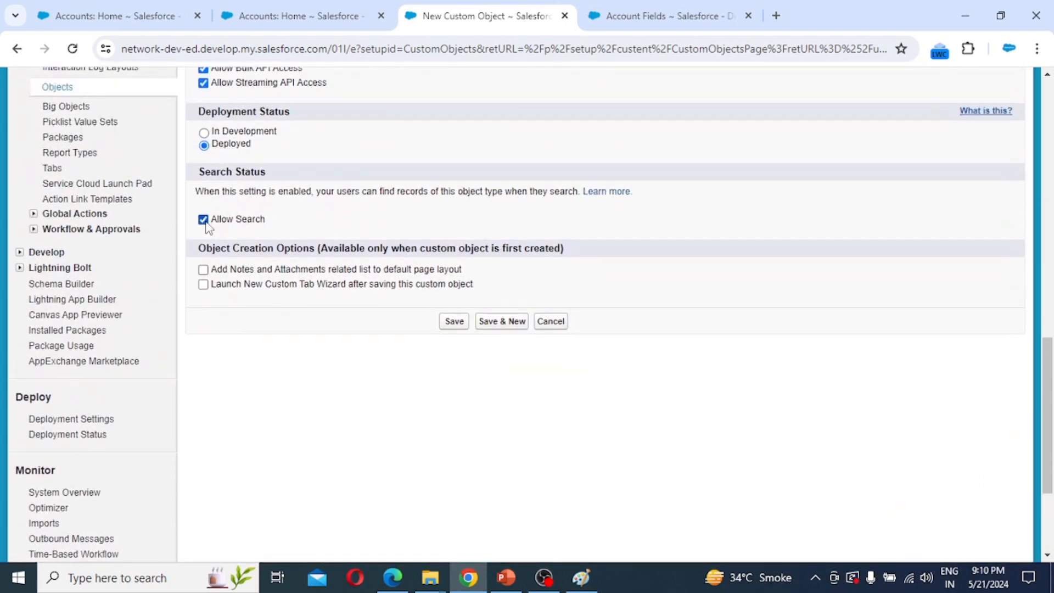
left_click(204, 270)
left_click(203, 285)
Save the Candidate object and give its tab the Diamond style.
left_click(456, 326)
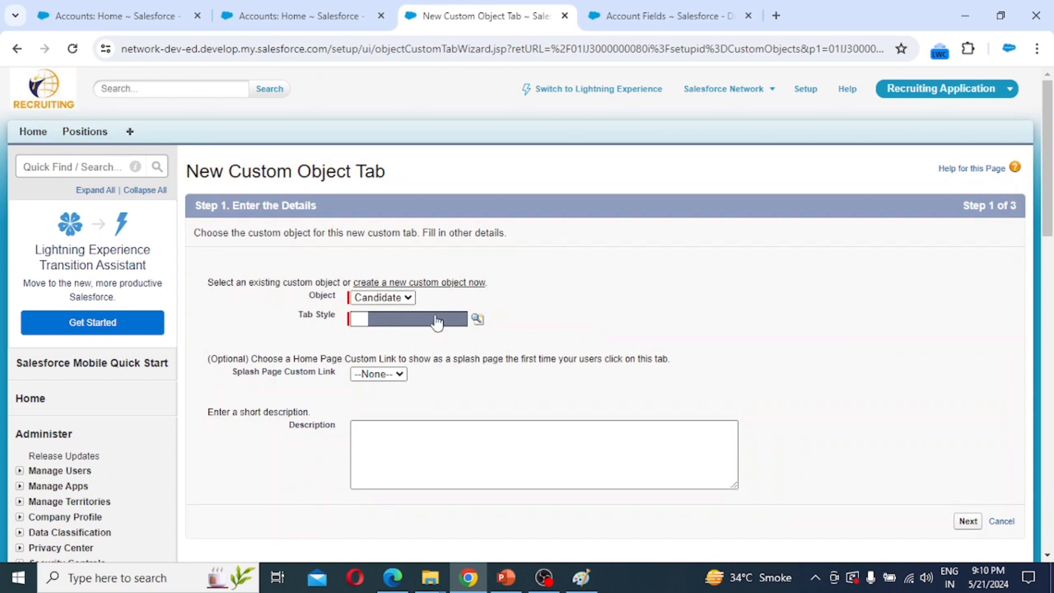
left_click(477, 319)
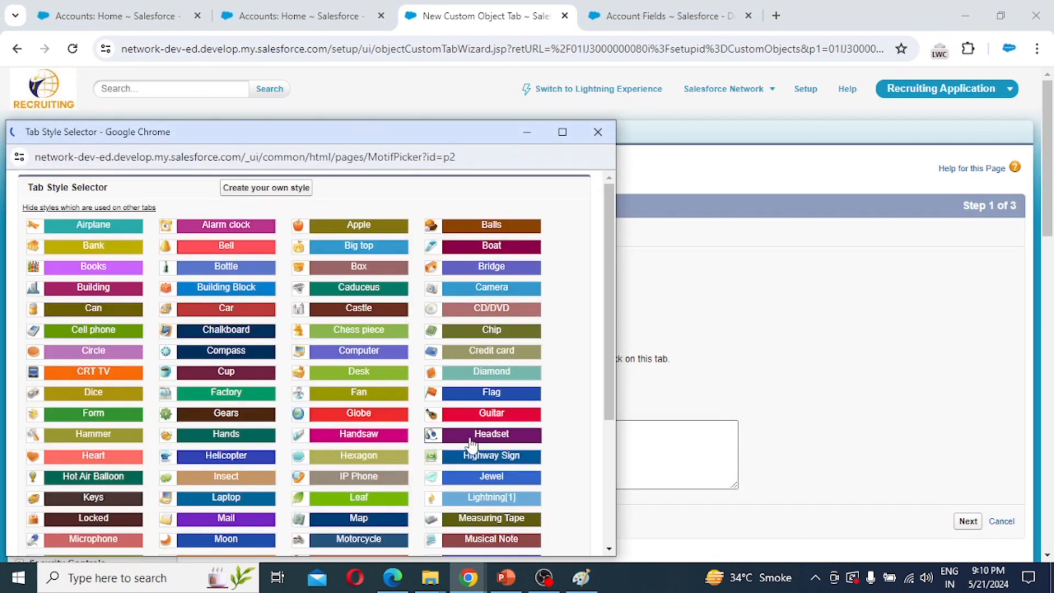
left_click(514, 379)
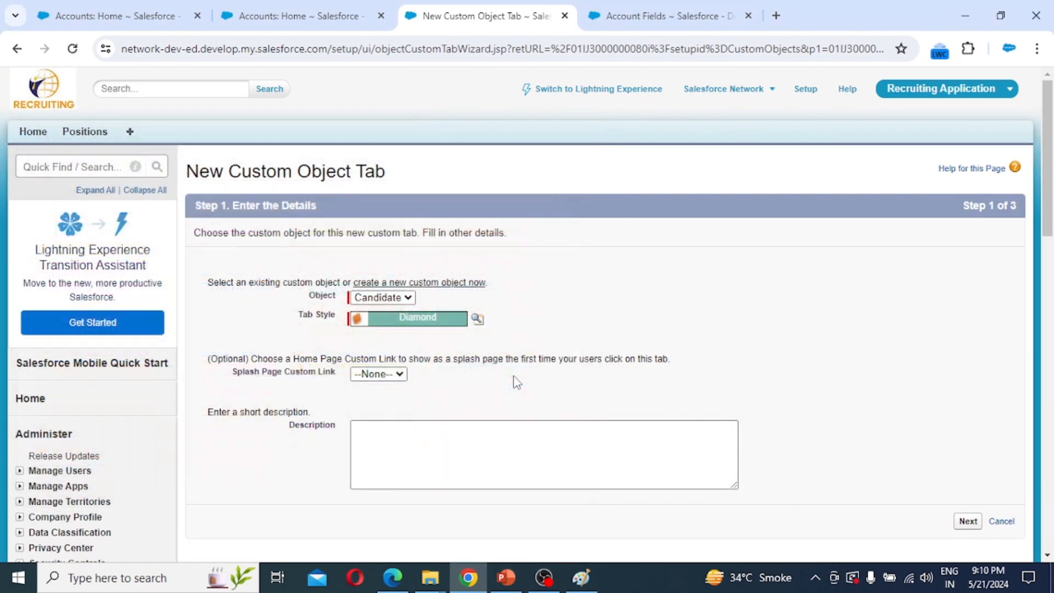
left_click(968, 522)
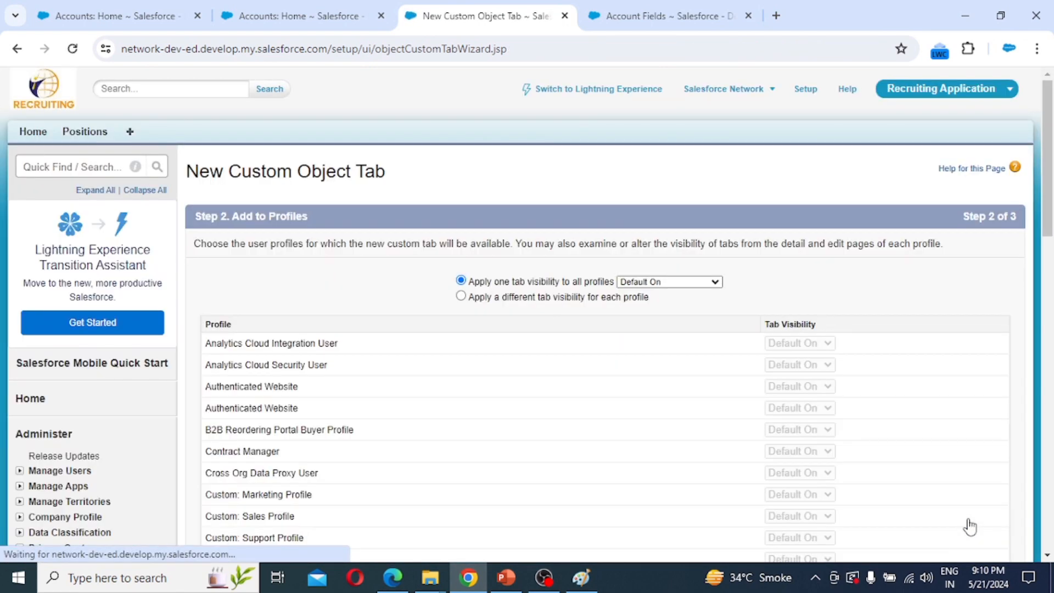
Keep default visibility for all profiles and all custom apps, then save the Candidates tab.
scroll(795, 437, "down", 12)
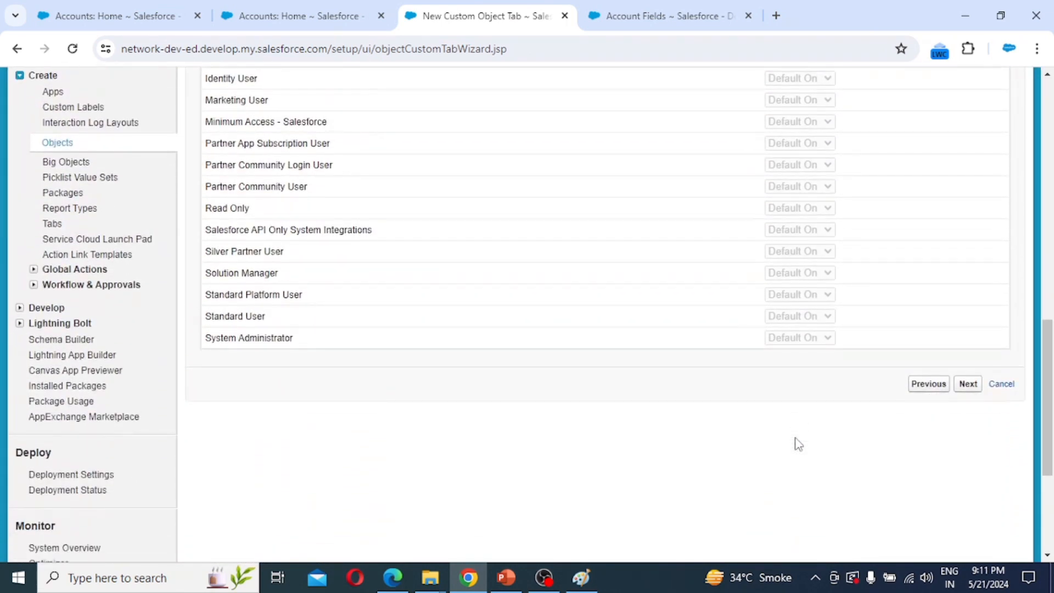
left_click(968, 383)
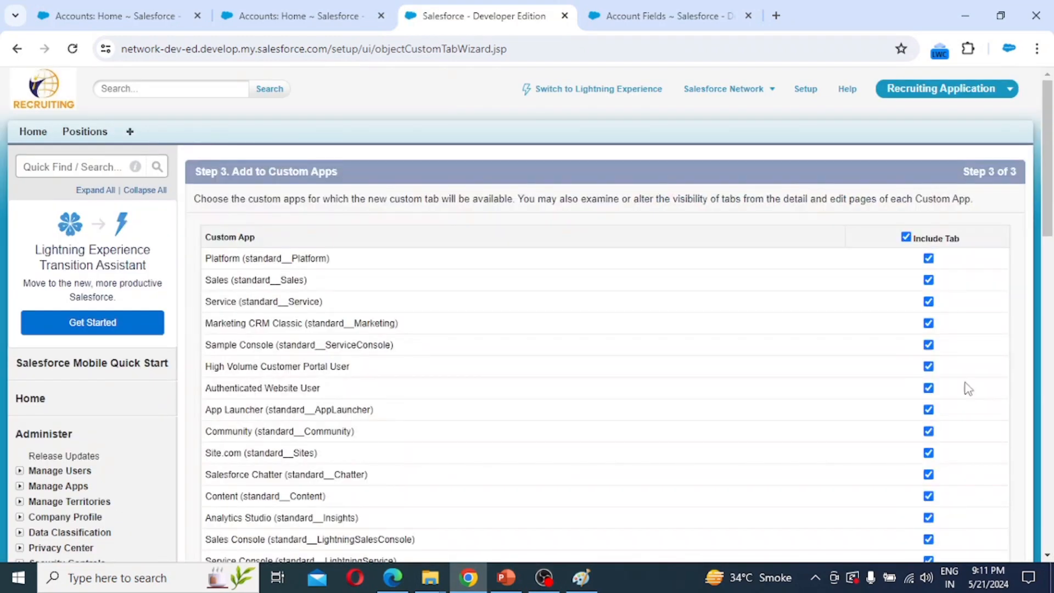
scroll(502, 366, "down", 3)
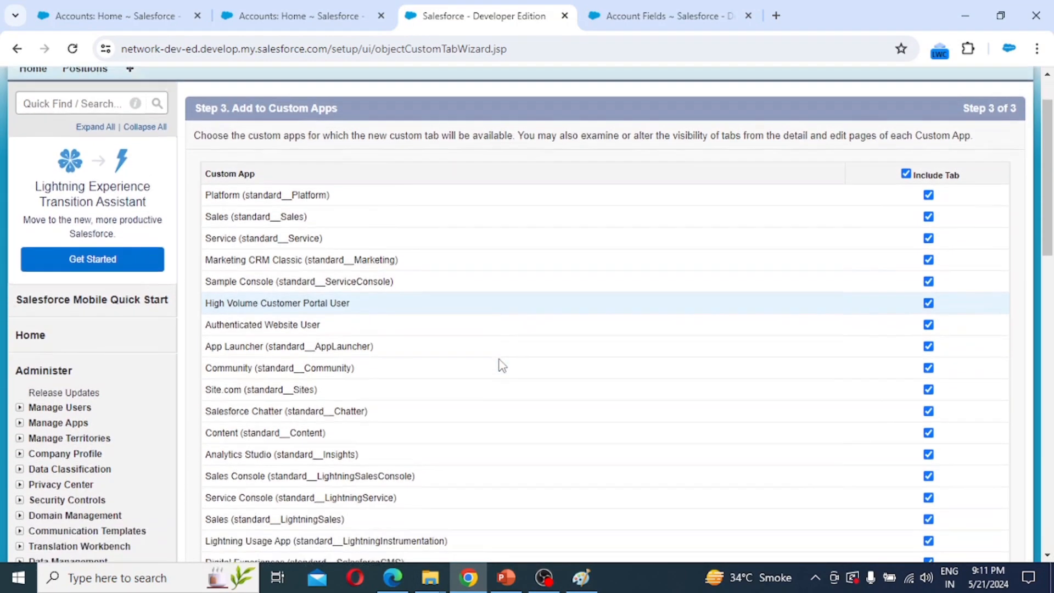
scroll(502, 366, "down", 3)
scroll(503, 366, "down", 10)
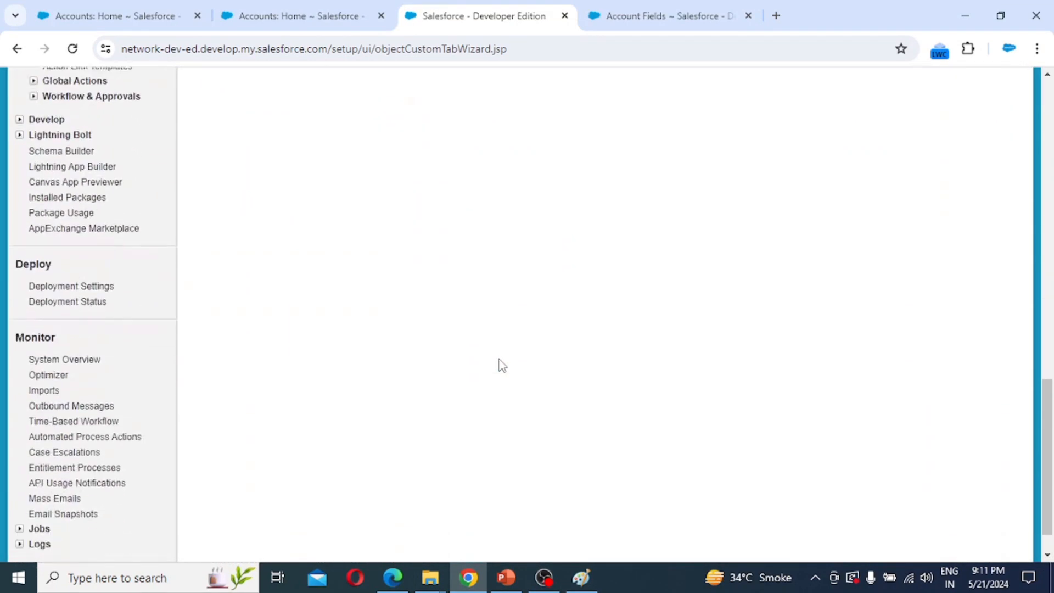
scroll(499, 365, "up", 8)
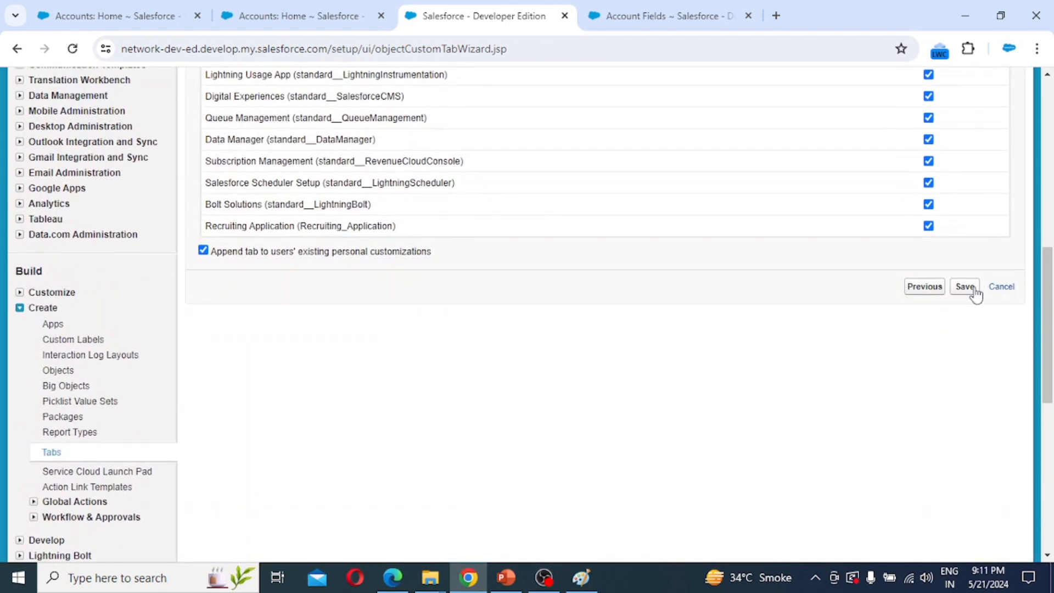
left_click(969, 288)
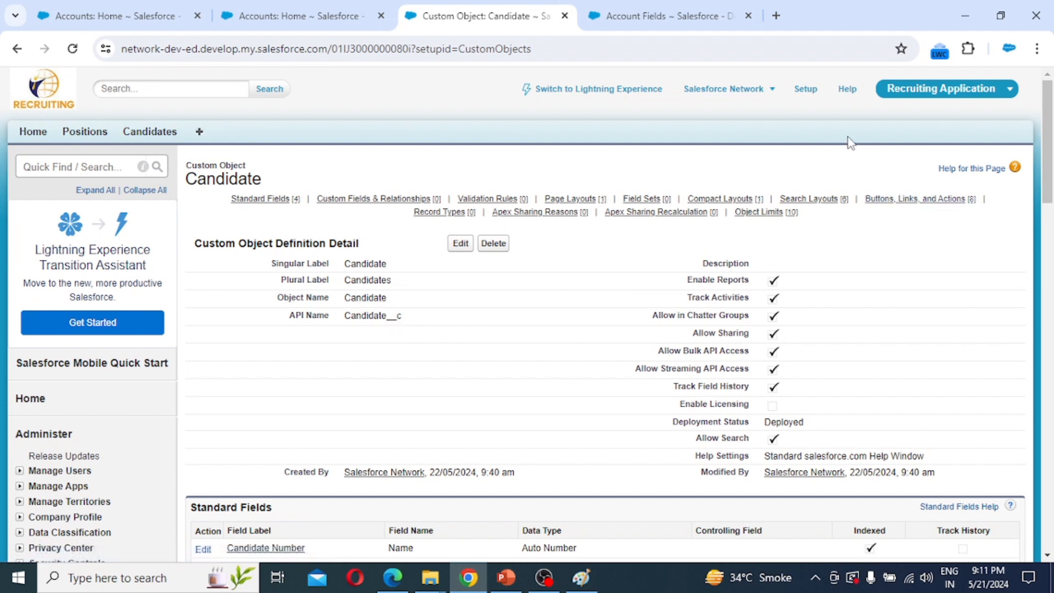
From Setup, go to Create > Objects and start a New Custom Object.
left_click(809, 94)
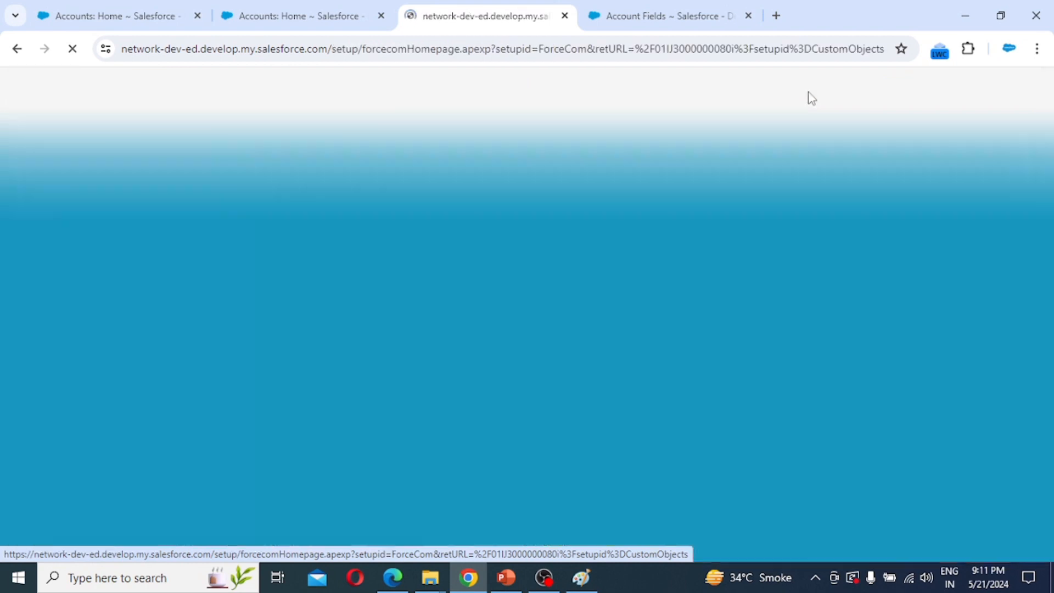
scroll(83, 486, "down", 7)
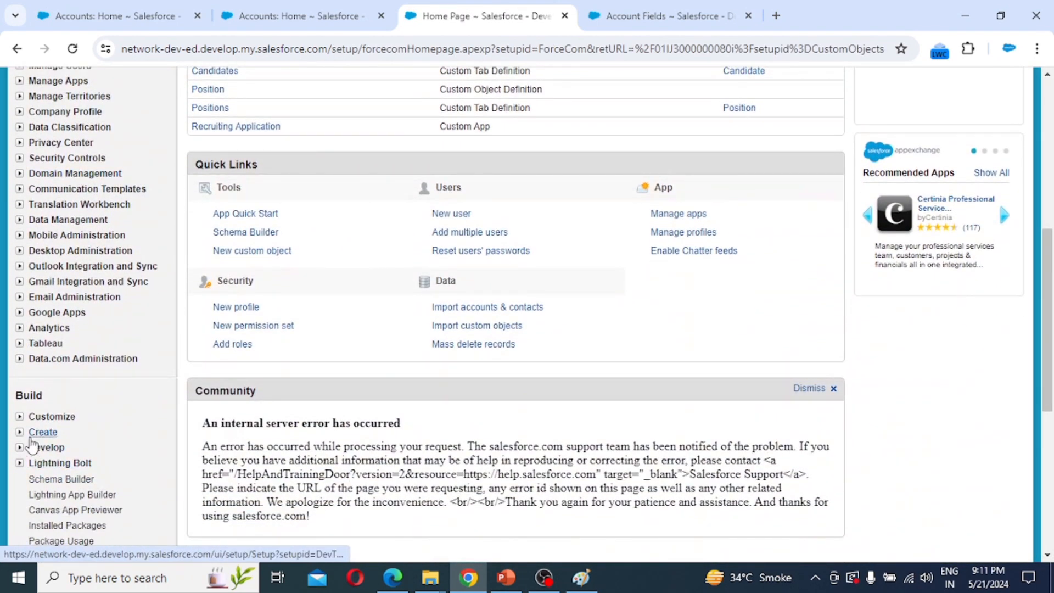
left_click(20, 432)
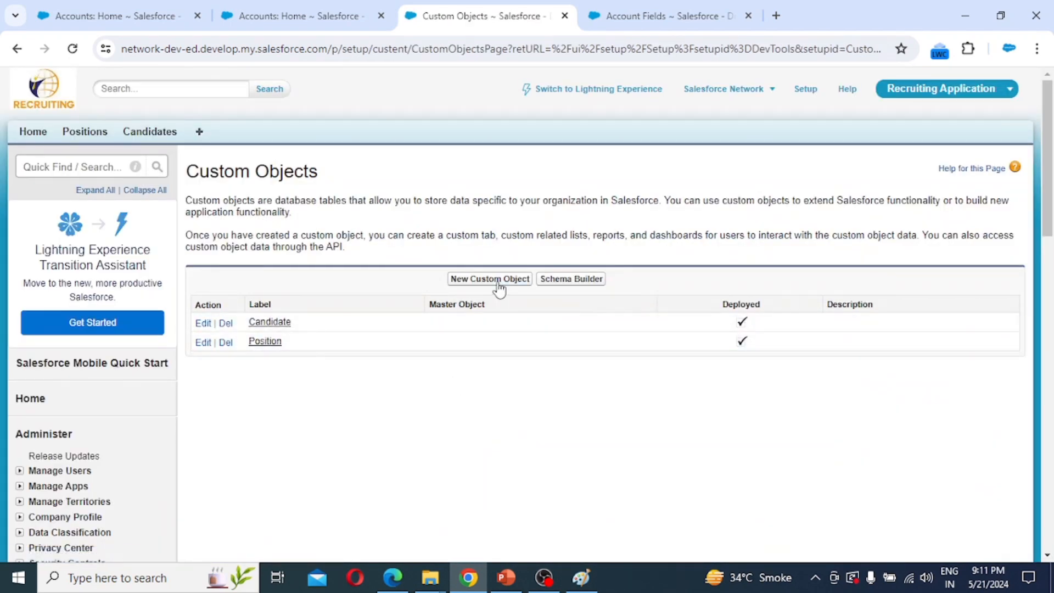
left_click(499, 283)
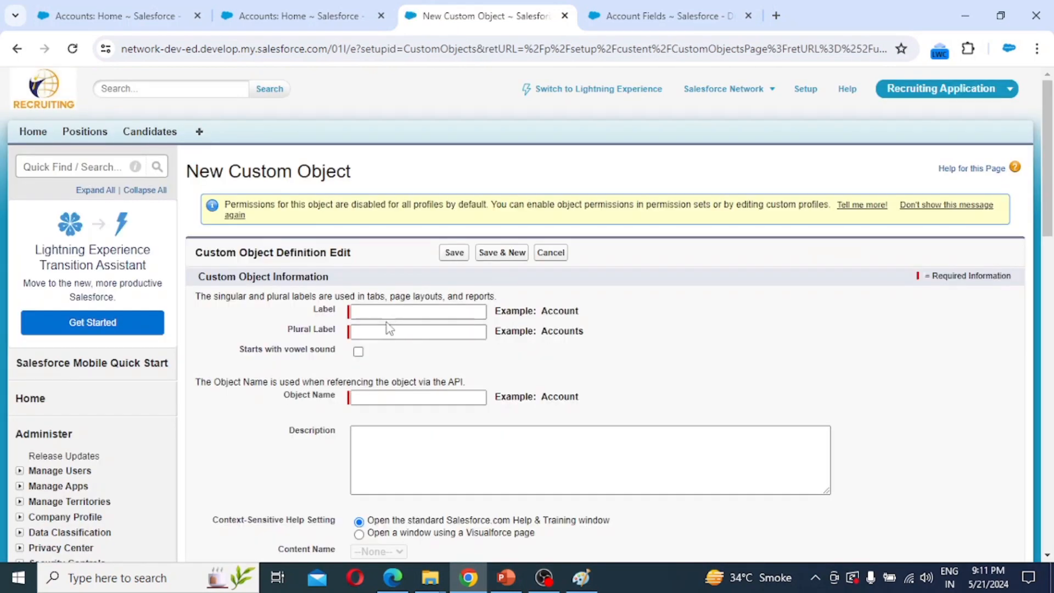
Label the object 'Job Application' with plural label 'Job Applications'.
left_click(371, 312)
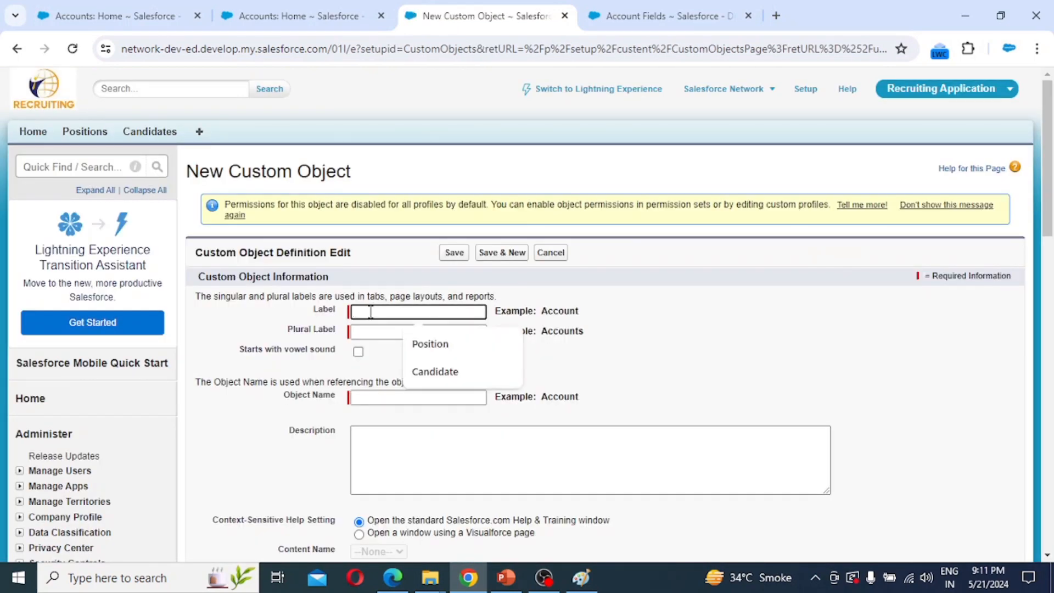
type("Job A")
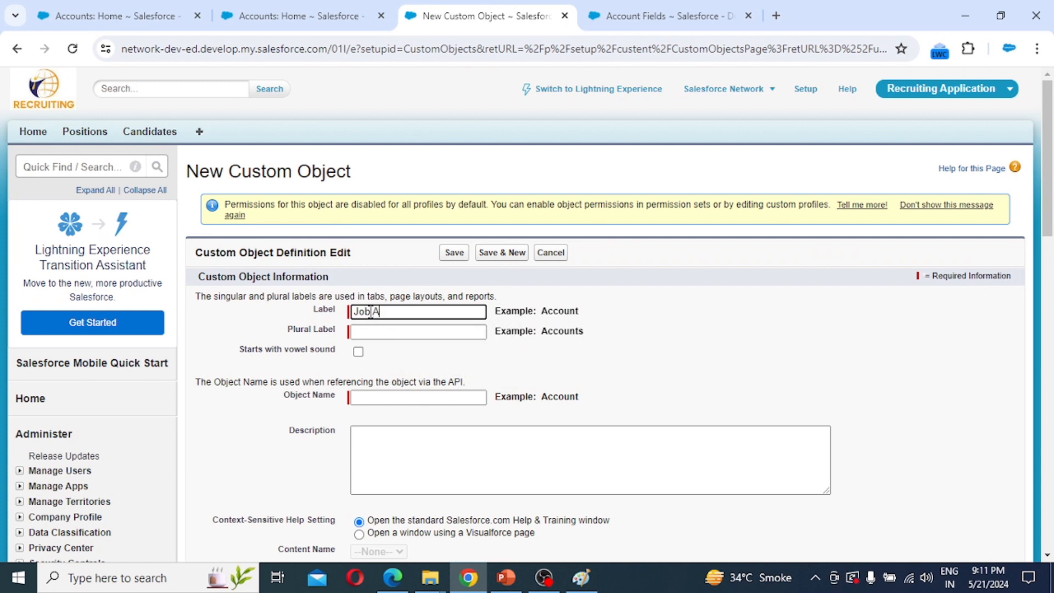
type("pplication")
key("ctrl+a")
key("ctrl+c")
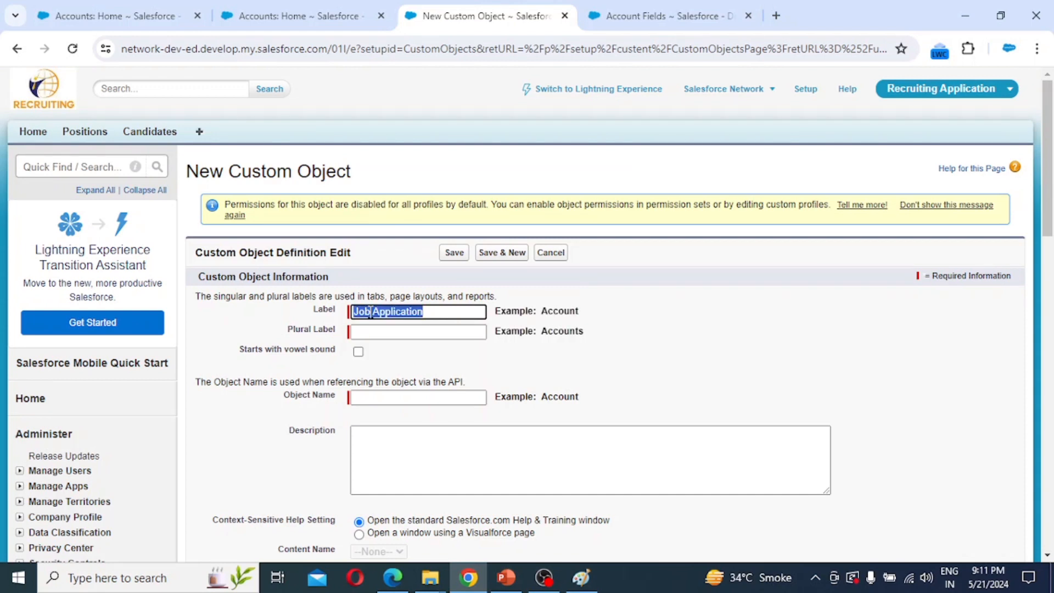
key("Tab")
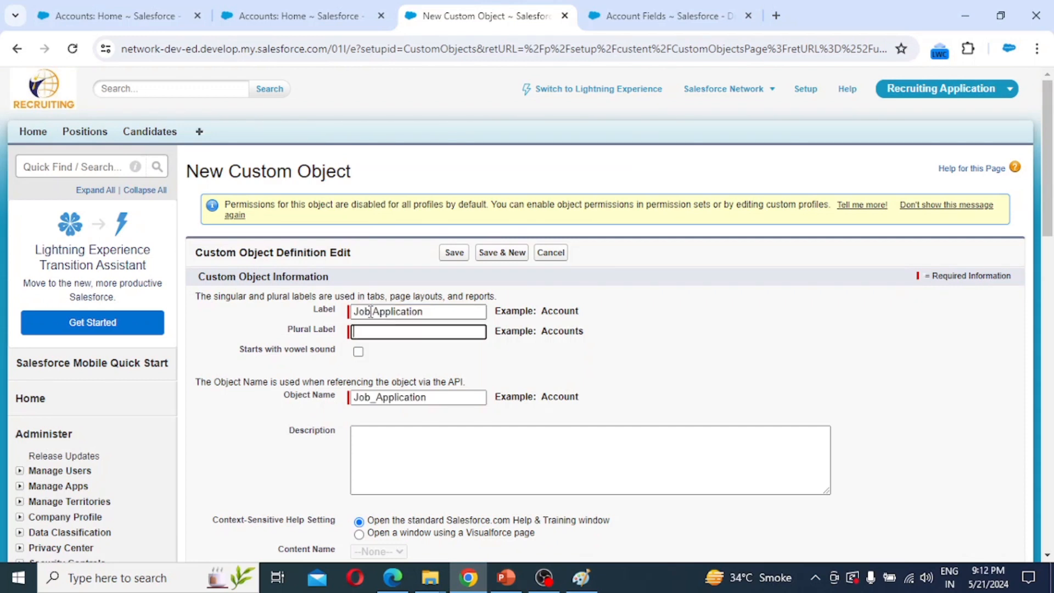
key("ctrl+v")
type("s")
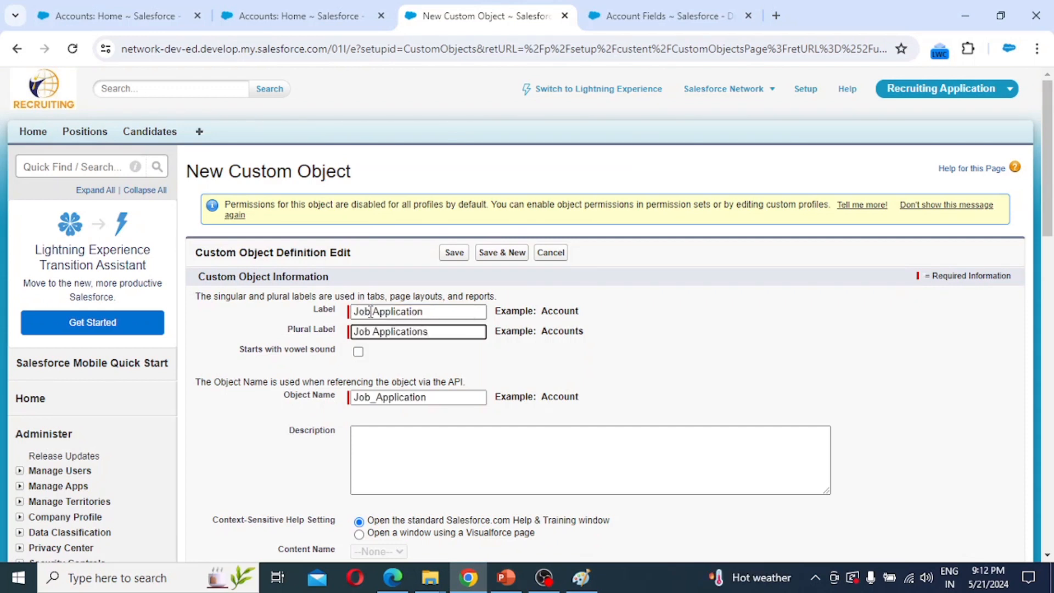
Make the record name 'Job Application Number' an Auto Number, format JOBApp-{0000}, starting at 1.
scroll(371, 311, "down", 6)
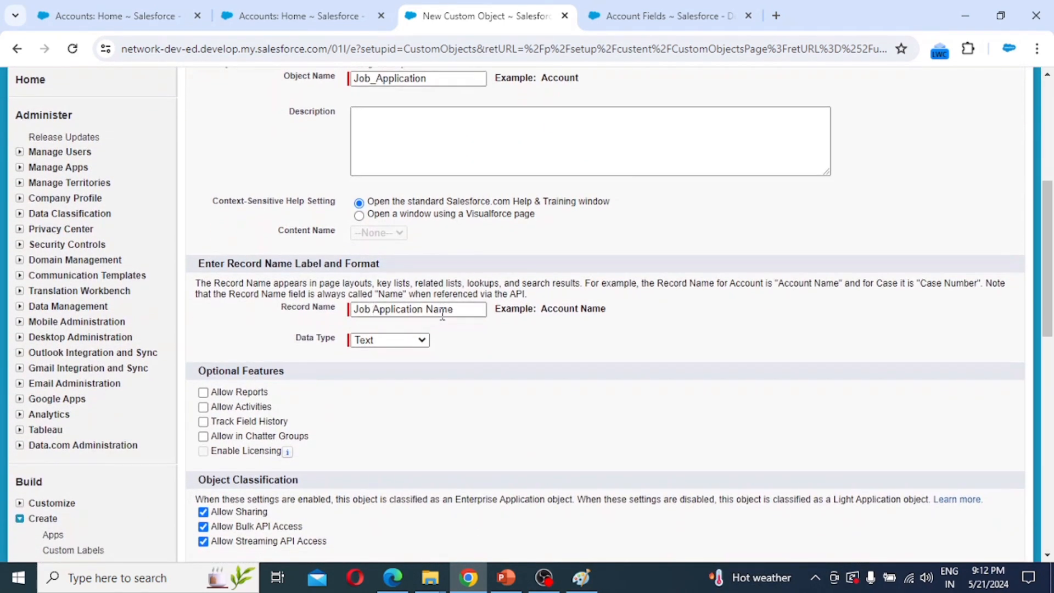
left_click(456, 311)
key("BackSpace")
key("BackSpace")
key("BackSpace")
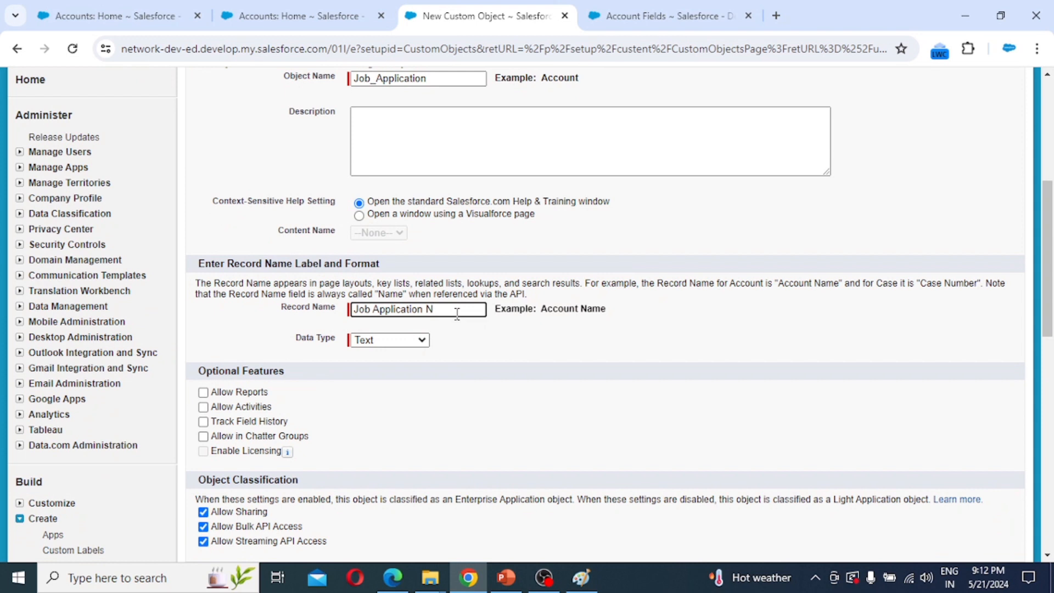
type("umber")
left_click(406, 340)
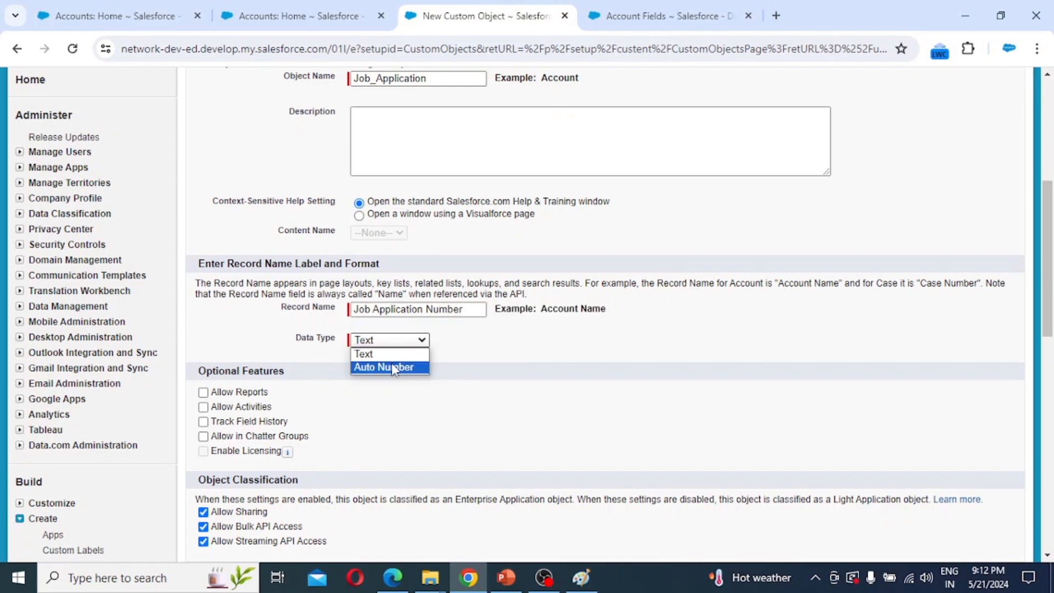
left_click(392, 366)
left_click(373, 359)
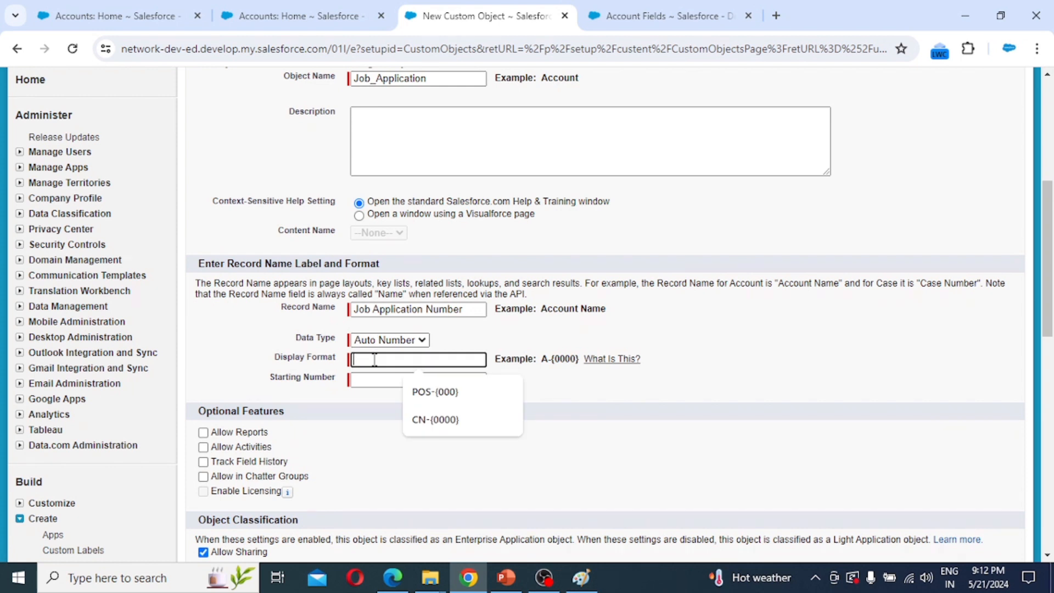
type("JO")
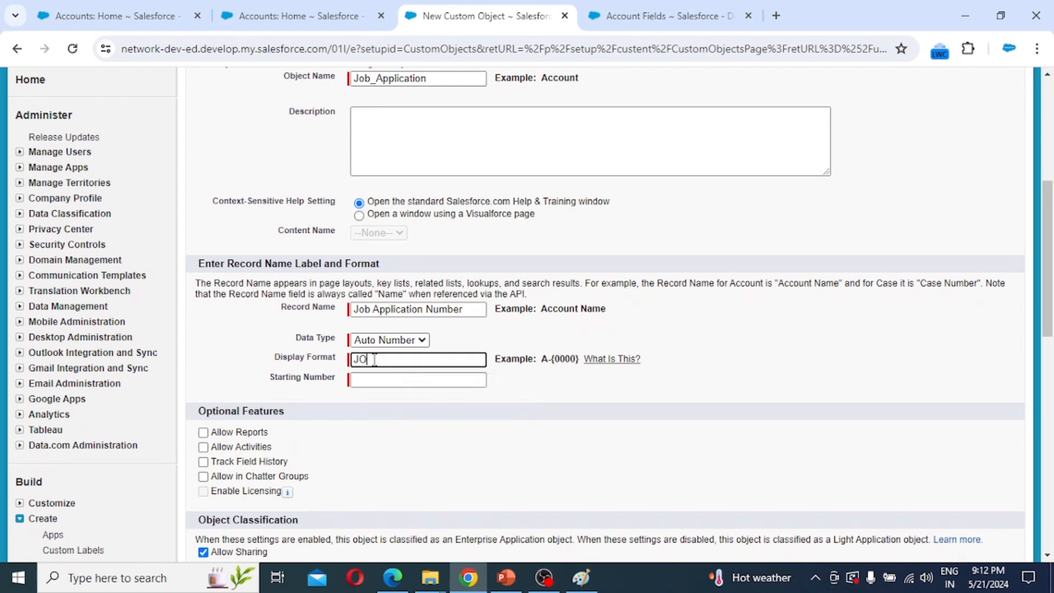
type("BApp-{")
key("Left")
type("0000")
key("Tab")
type("1")
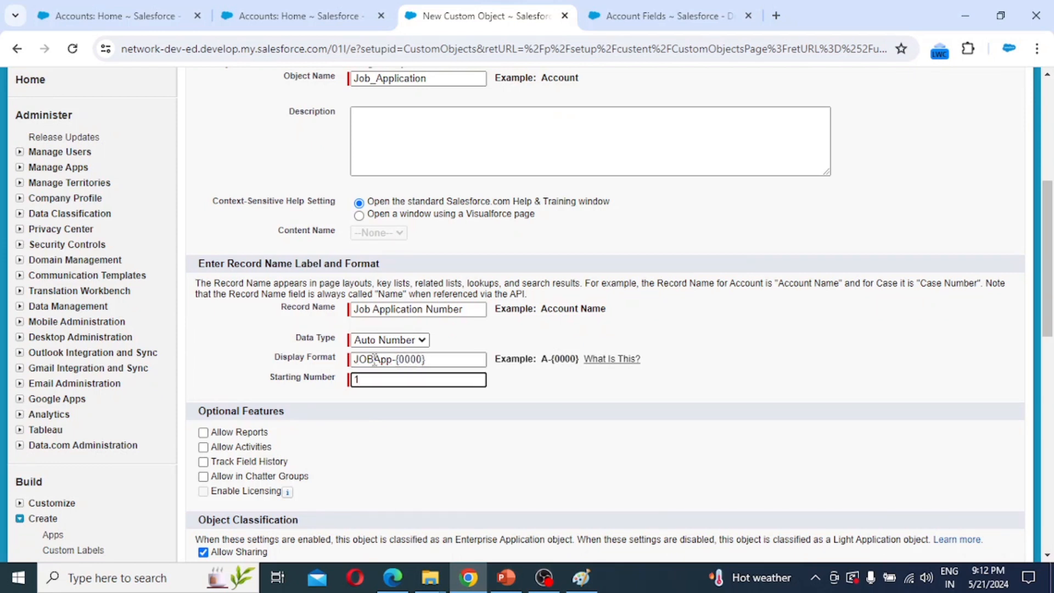
Enable reports, activities, field history, Chatter groups, search, notes and attachments, and the tab wizard.
left_click(236, 433)
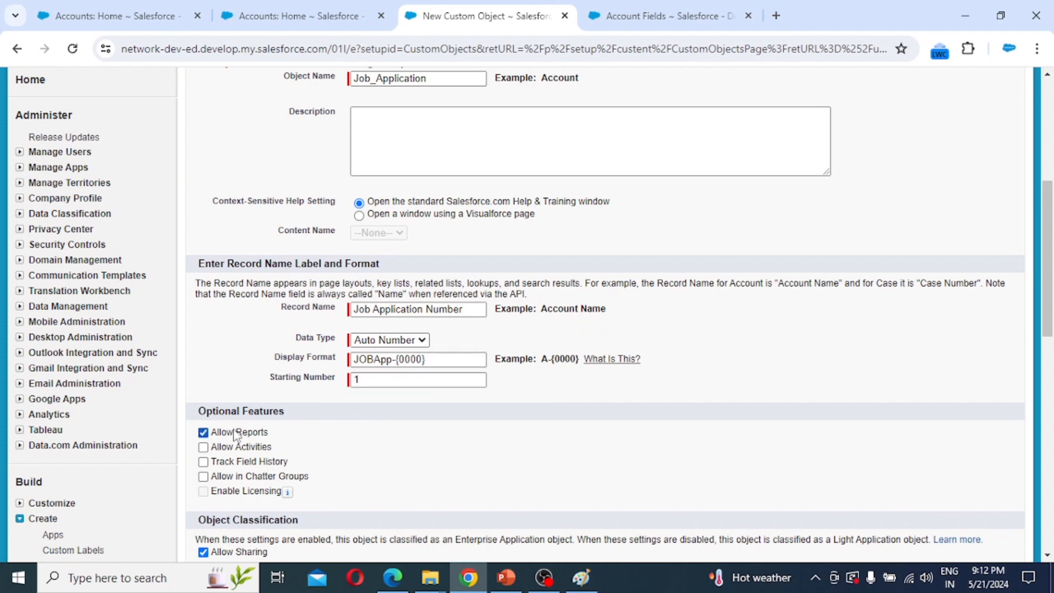
left_click(231, 449)
scroll(230, 452, "down", 1)
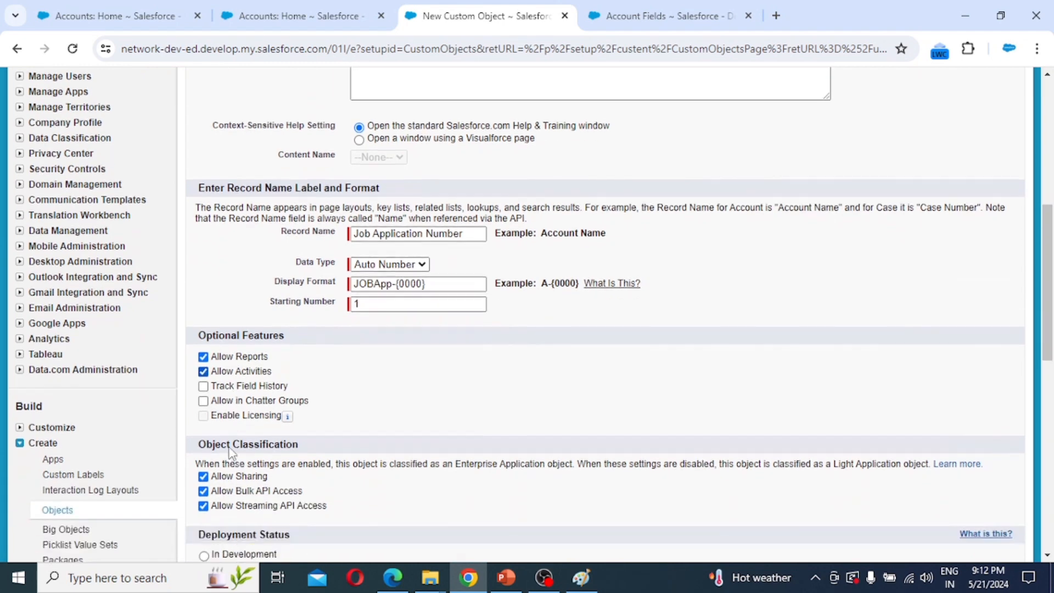
scroll(229, 449, "down", 2)
left_click(228, 242)
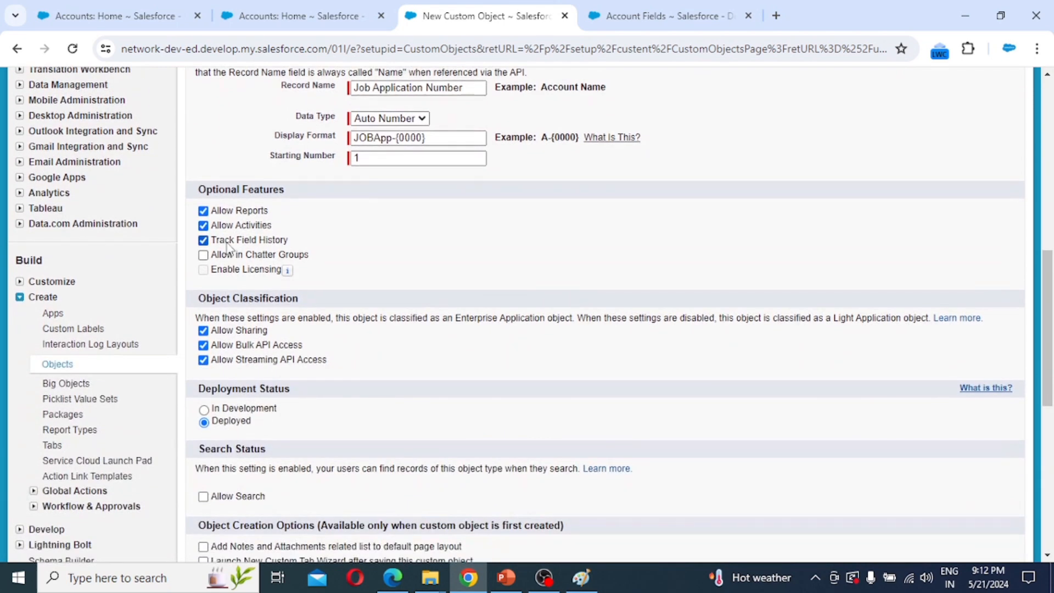
left_click(227, 256)
scroll(312, 336, "down", 3)
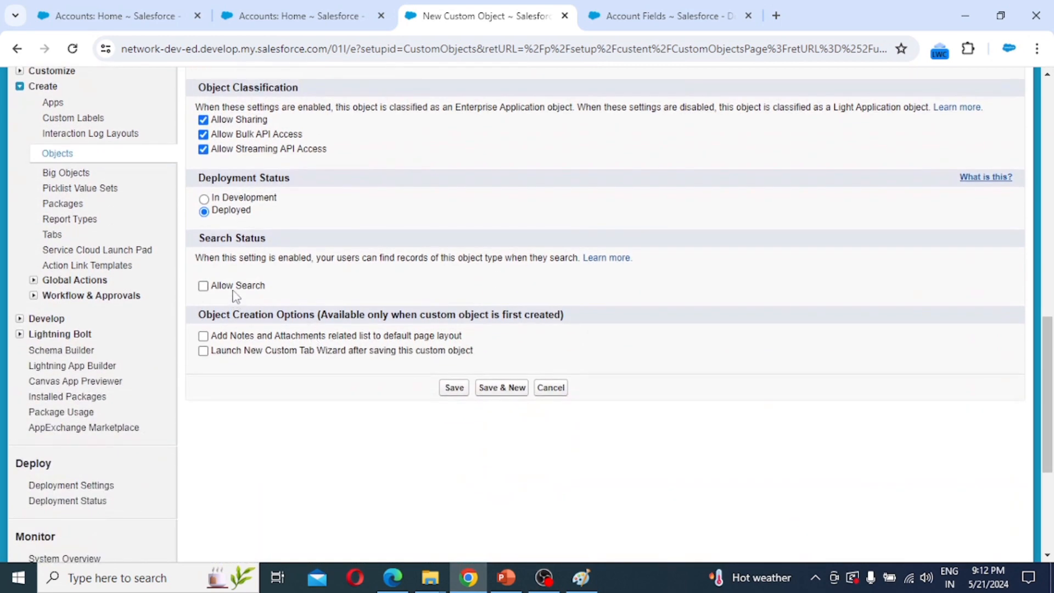
left_click(233, 286)
left_click(240, 337)
left_click(238, 353)
Save the object and create a Chip-style Job Applications tab, keeping default profiles and apps.
left_click(455, 387)
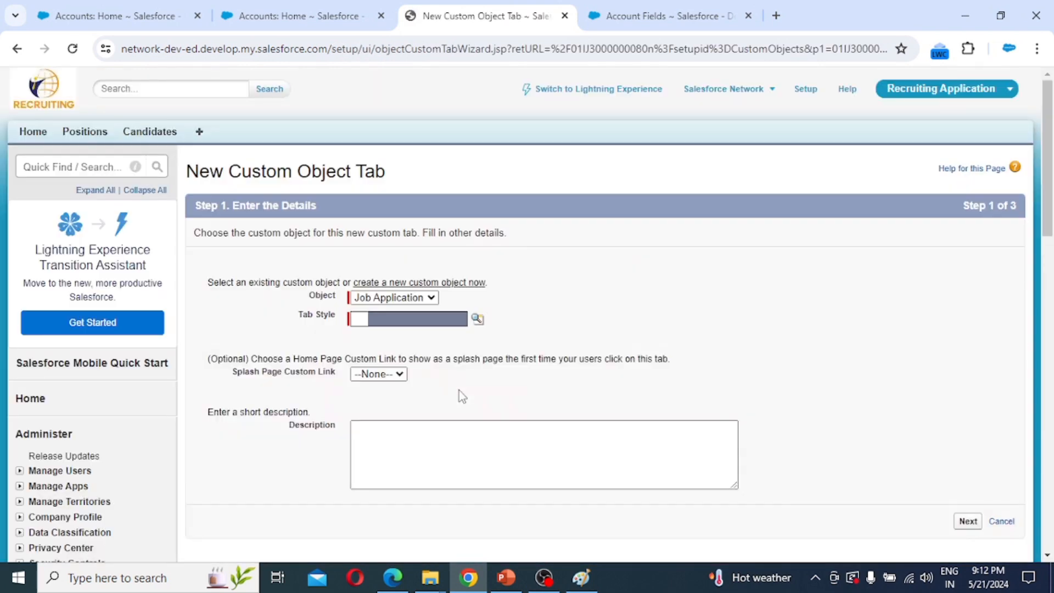
left_click(478, 325)
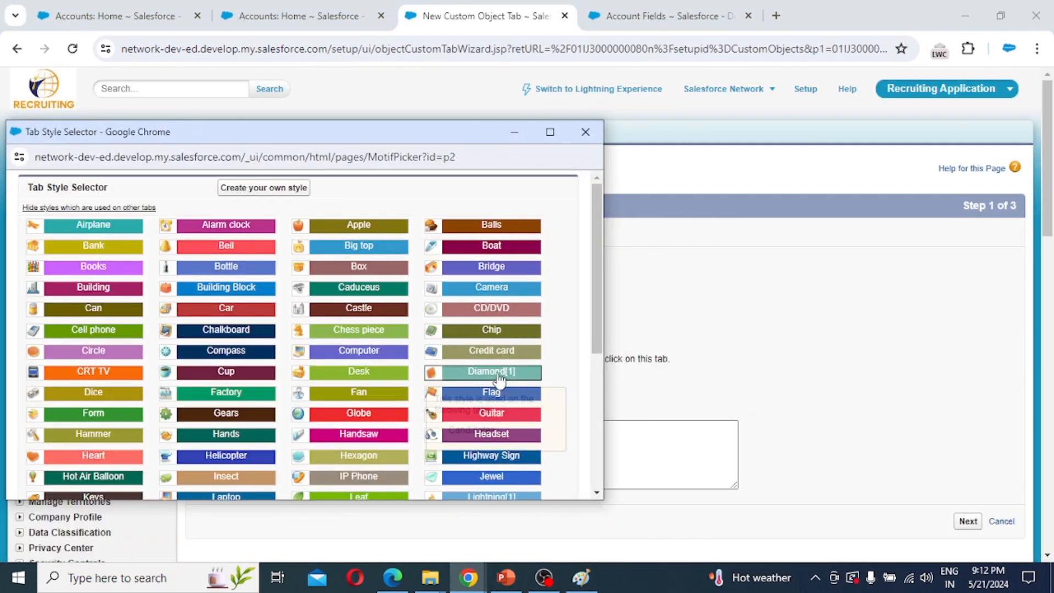
left_click(492, 330)
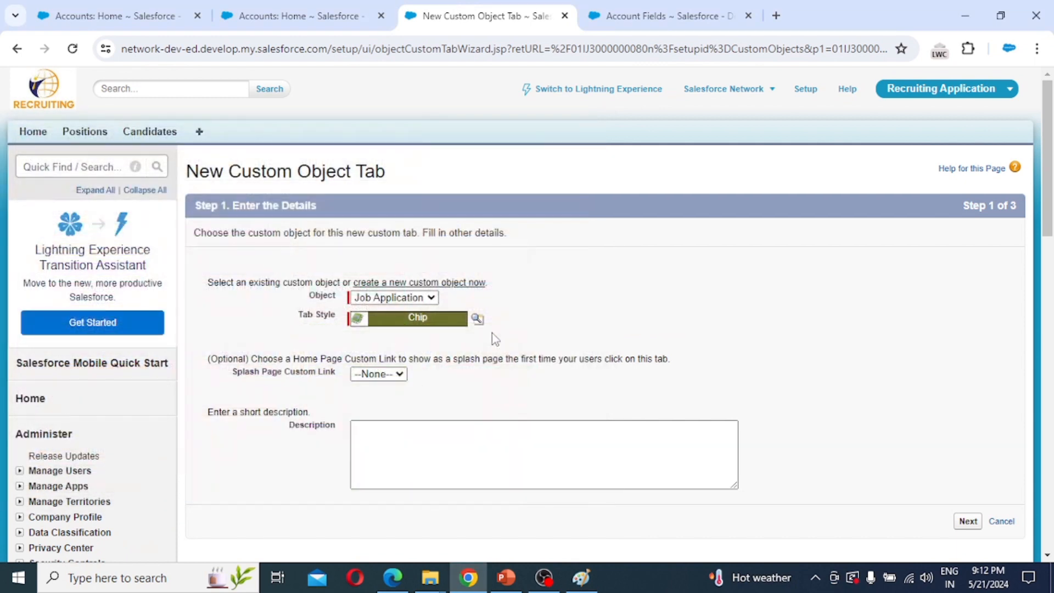
left_click(974, 523)
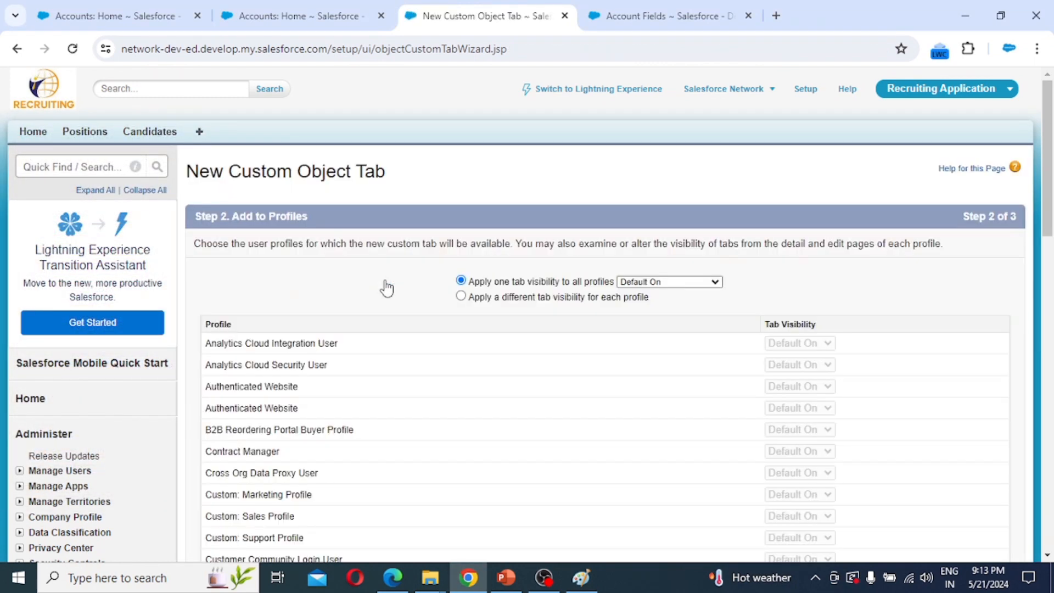
scroll(785, 357, "down", 10)
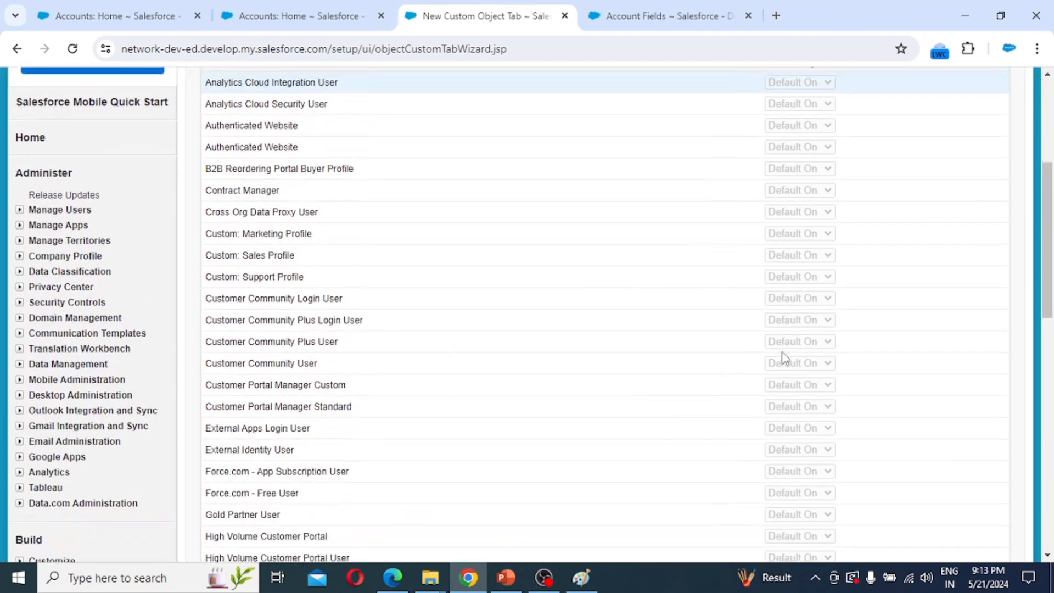
scroll(785, 357, "down", 3)
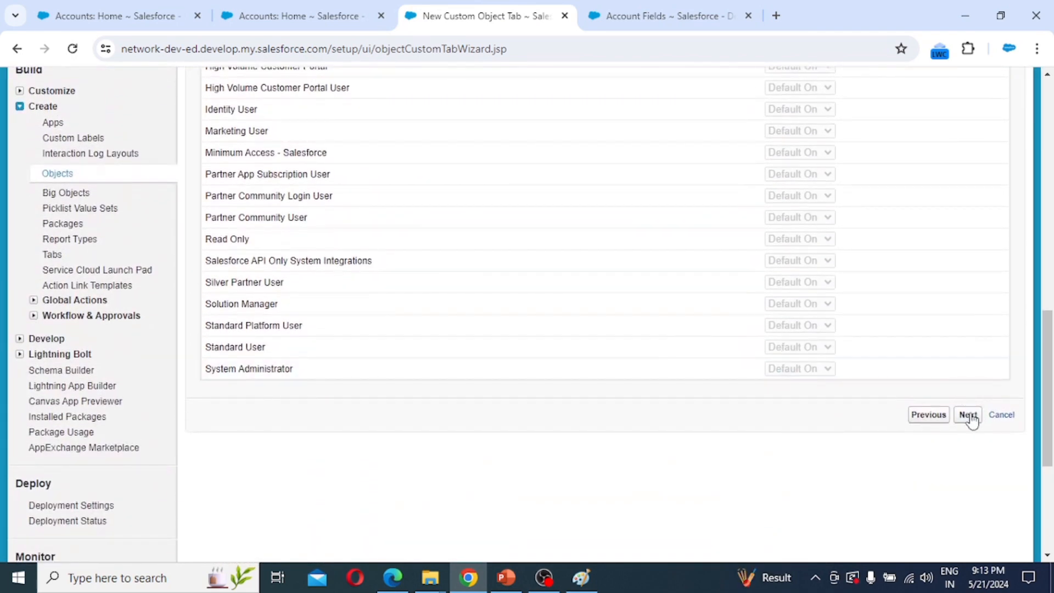
left_click(969, 415)
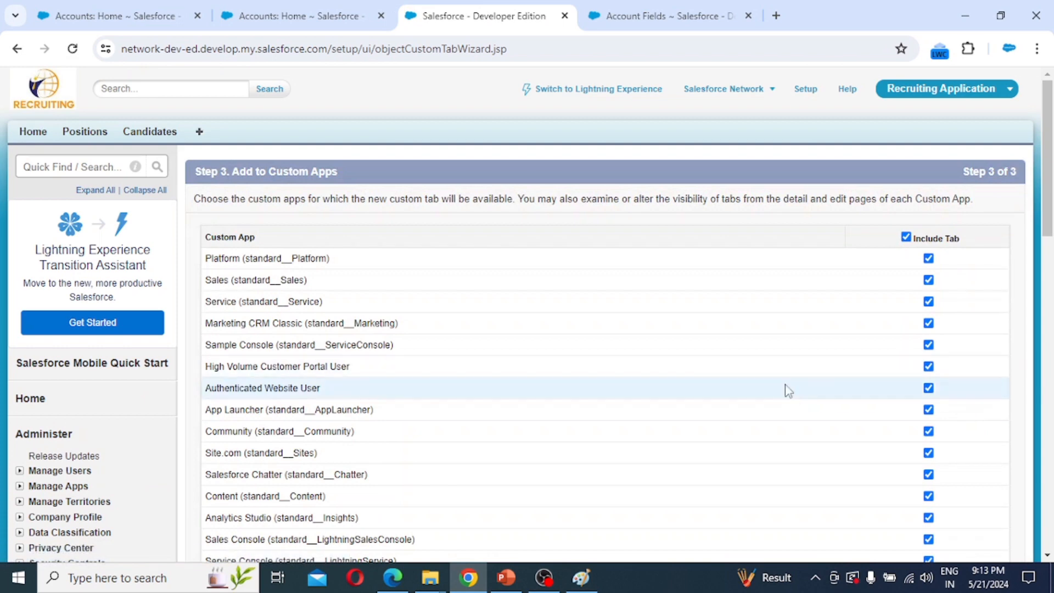
scroll(785, 390, "down", 3)
scroll(787, 391, "down", 7)
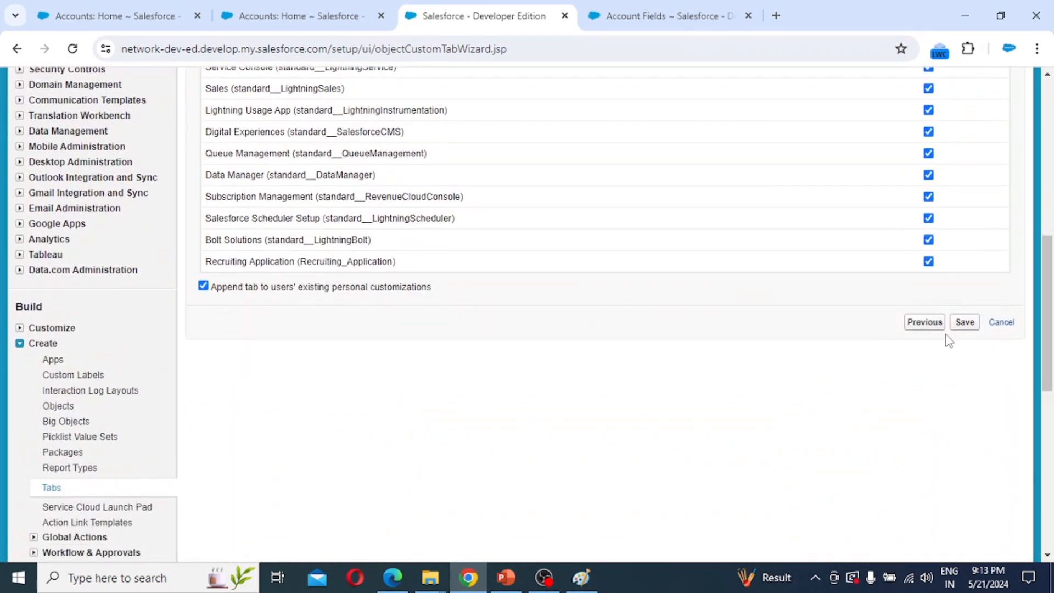
left_click(962, 327)
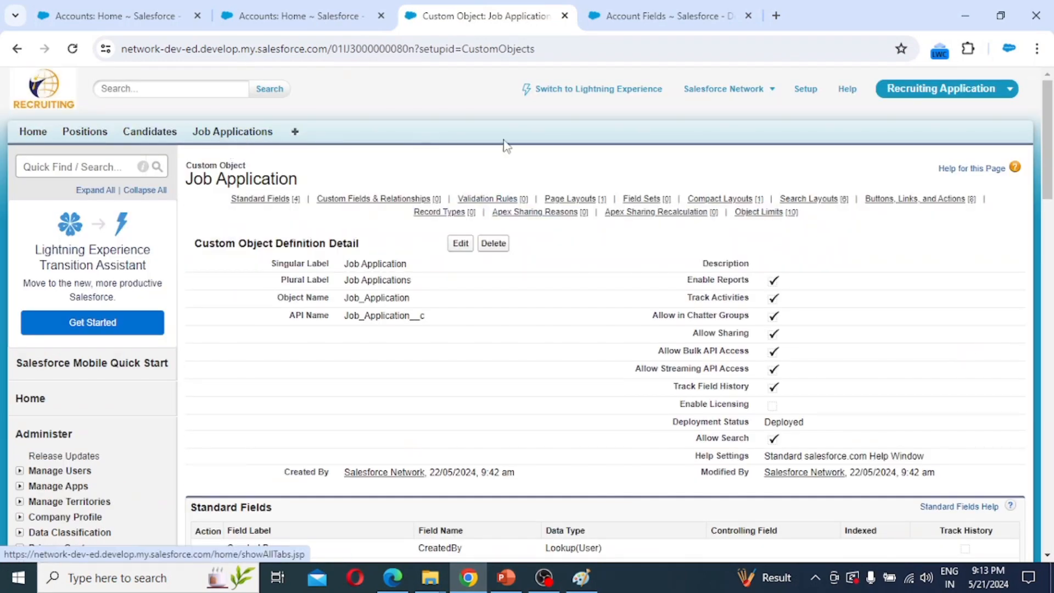
From Setup, open Create > Objects and start another New Custom Object.
left_click(811, 94)
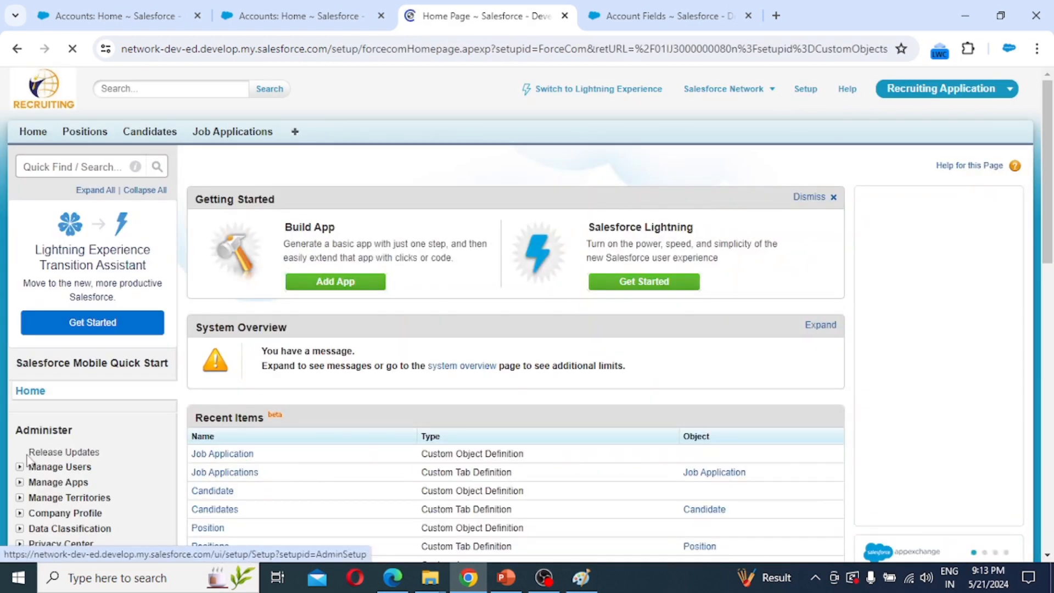
scroll(28, 461, "down", 5)
scroll(28, 461, "down", 4)
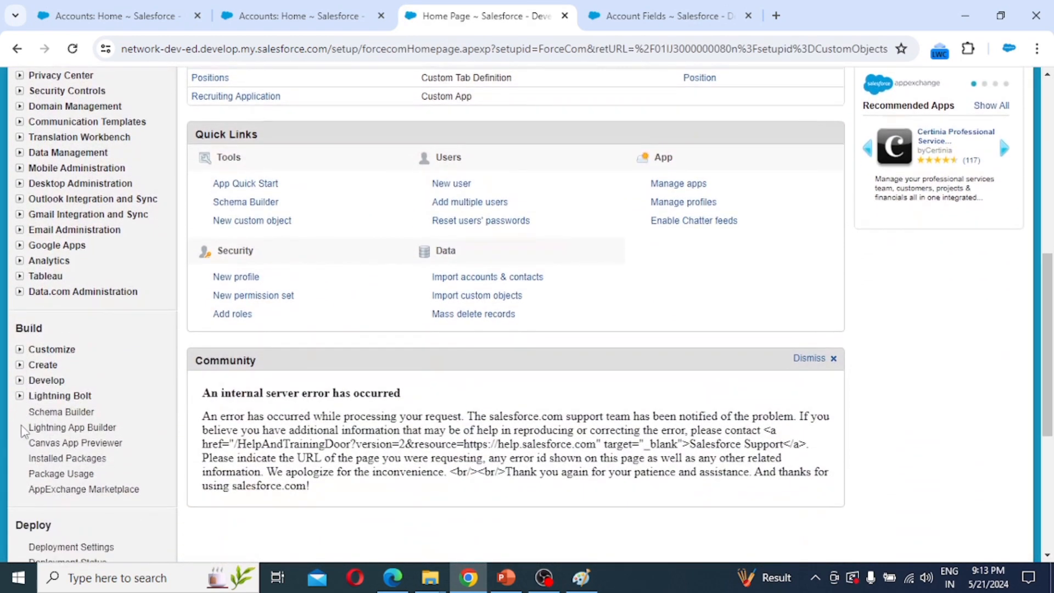
left_click(20, 365)
left_click(70, 430)
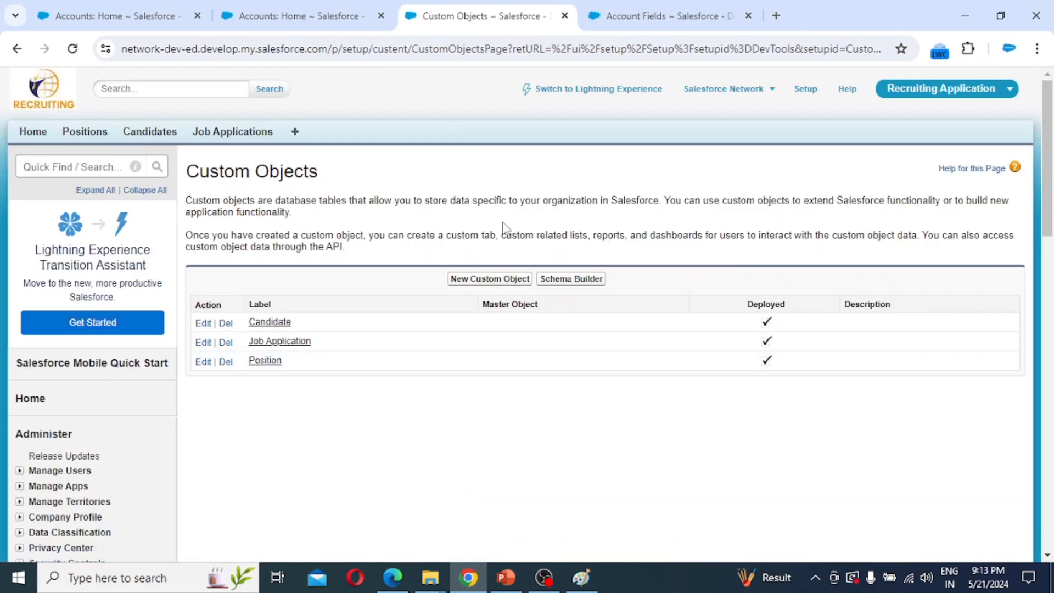
left_click(489, 281)
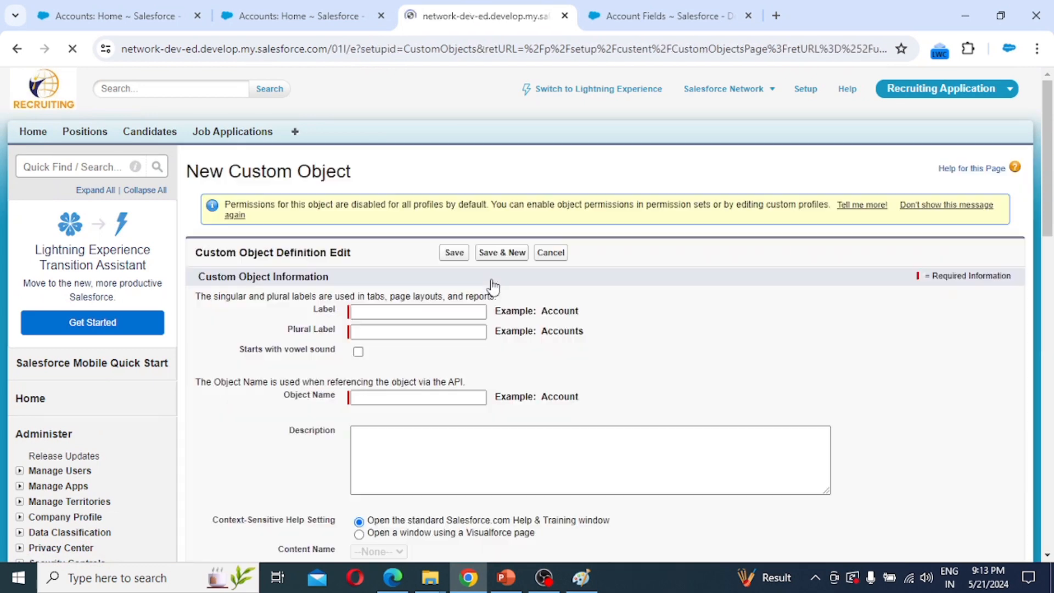
Label the object 'Interviewer' with plural 'Interviewers' and mark it as starting with a vowel sound.
left_click(381, 311)
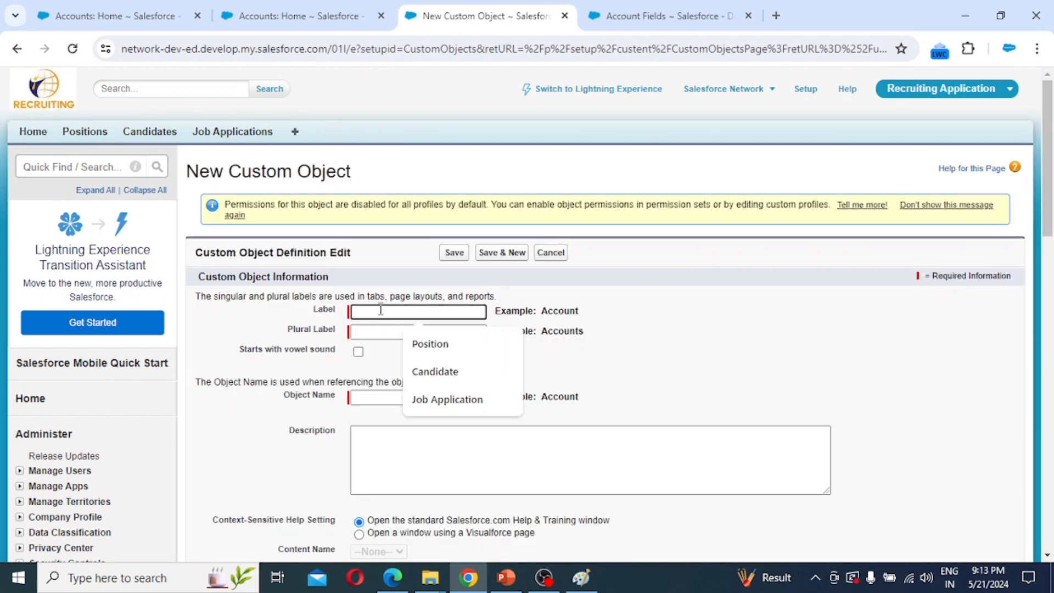
type("Inte")
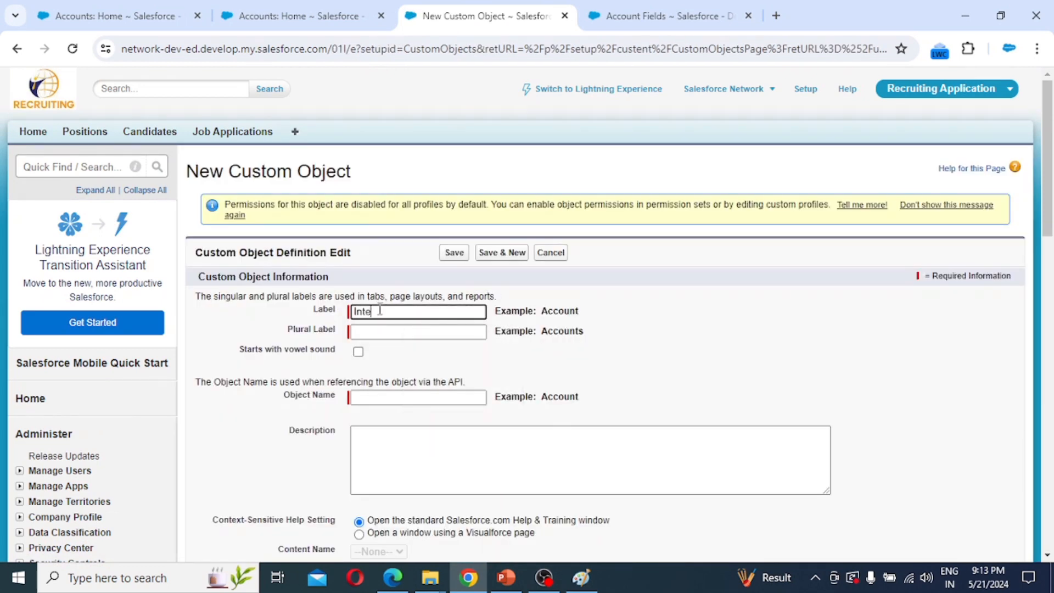
type("rviewer")
double_click(379, 310)
key("ctrl+c")
key("Tab")
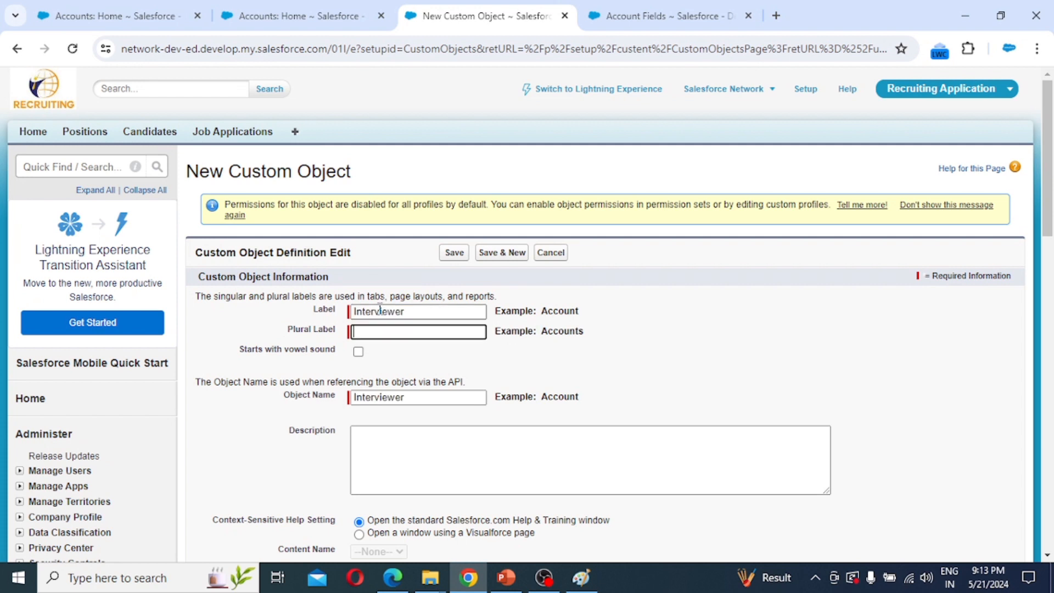
key("ctrl+v")
type("s")
left_click(358, 351)
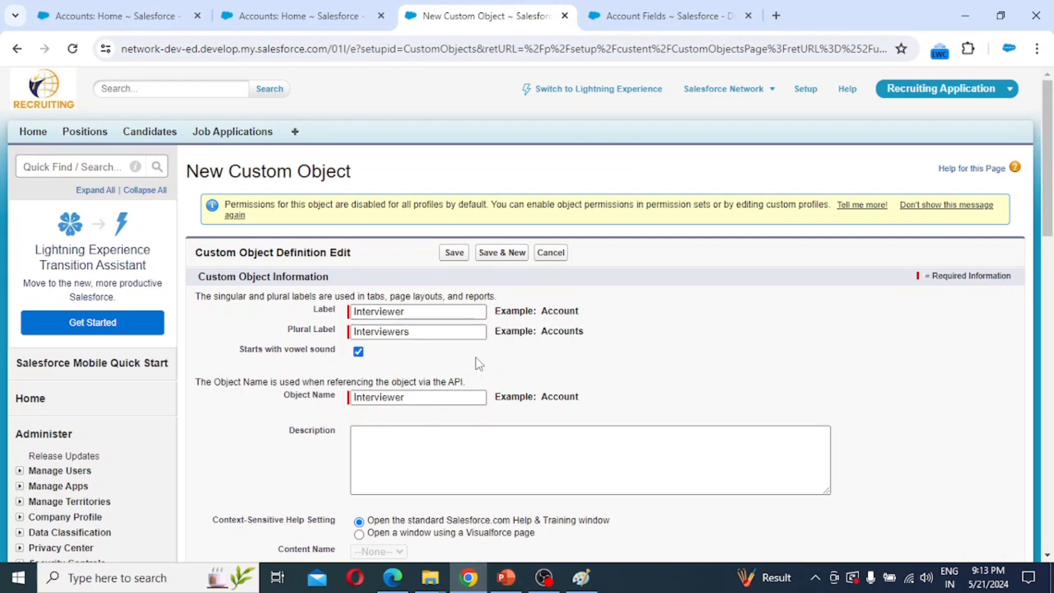
Make the record name 'Interviewer Number' an Auto Number with format IN-{000}, starting at 1.
scroll(554, 381, "down", 3)
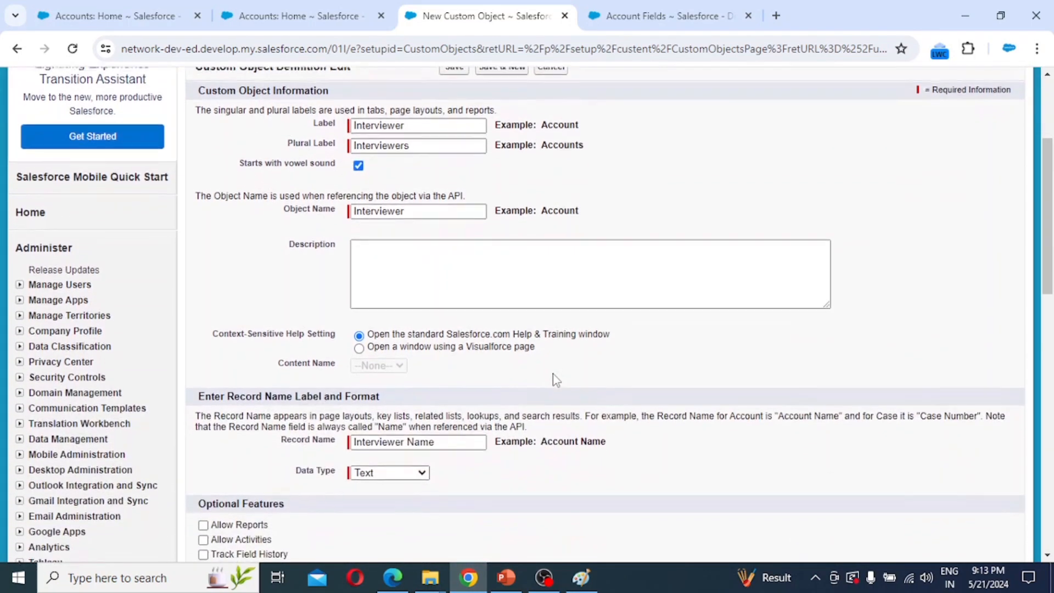
scroll(552, 373, "down", 2)
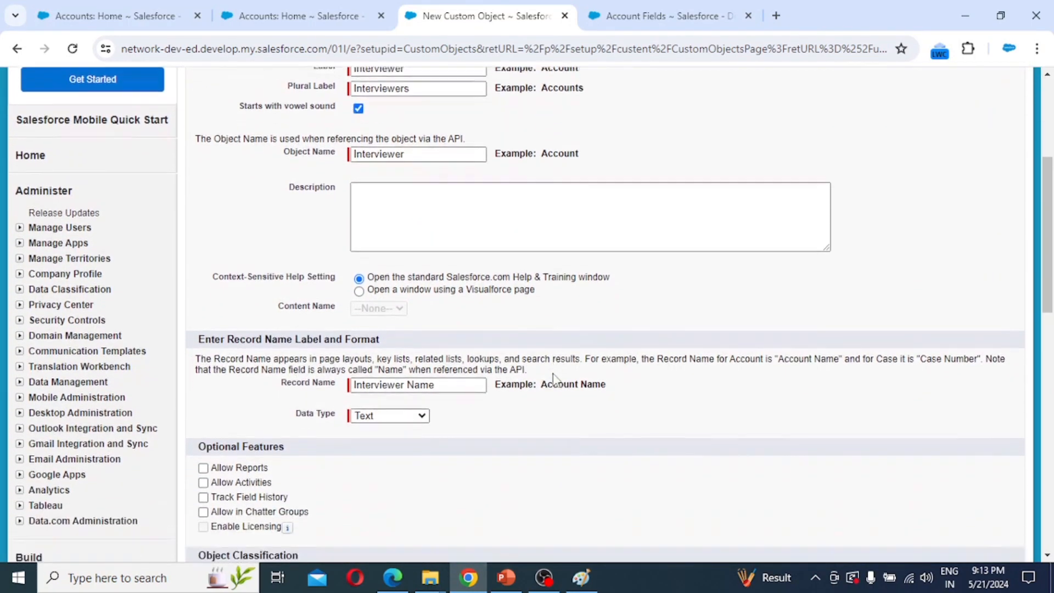
left_click(457, 301)
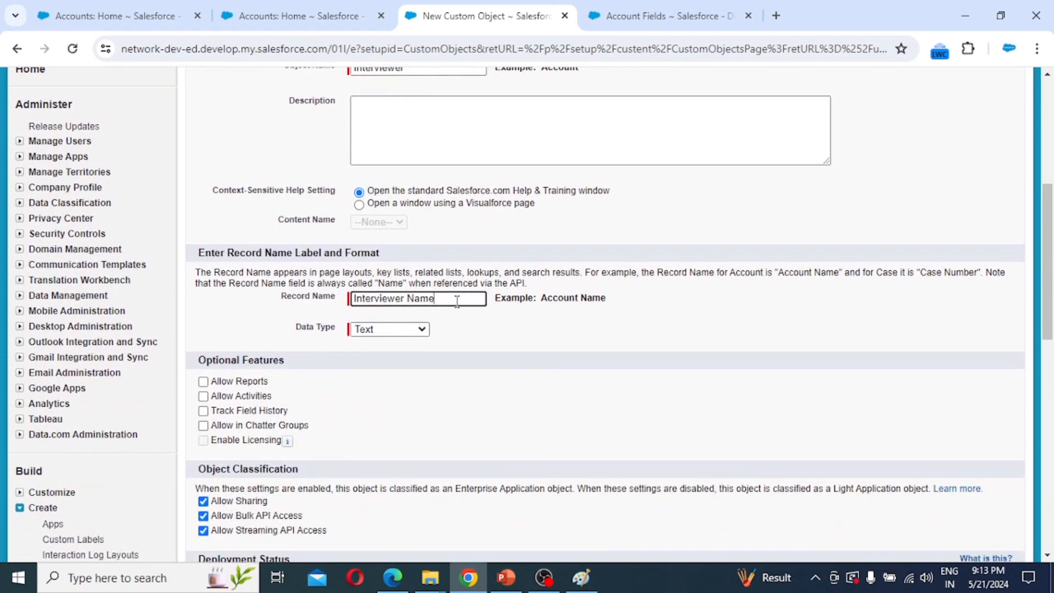
key("BackSpace")
key("BackSpace")
type("umbe")
left_click(422, 331)
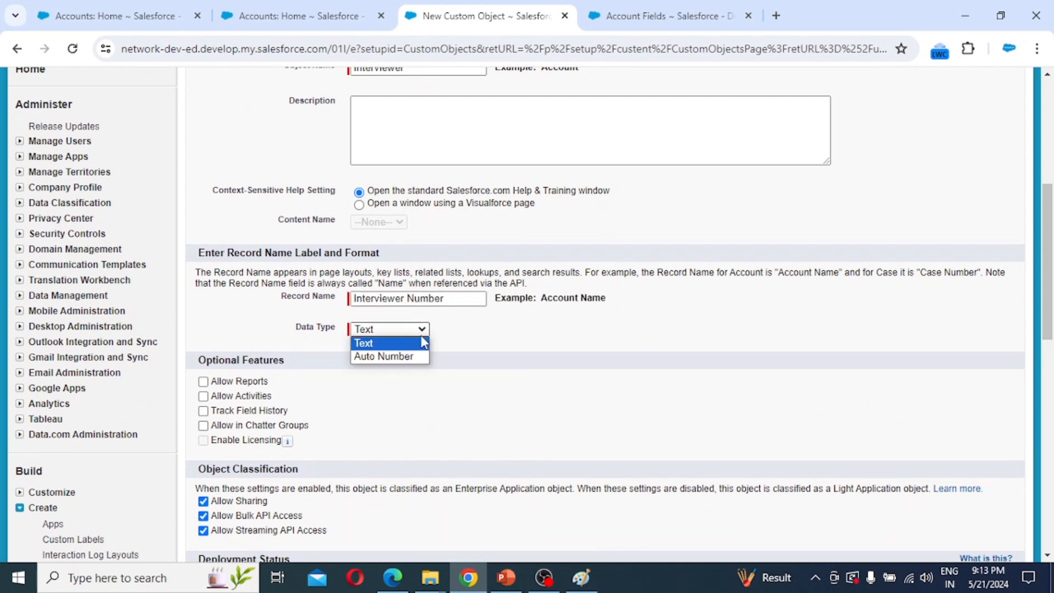
left_click(395, 358)
left_click(402, 355)
type("IN")
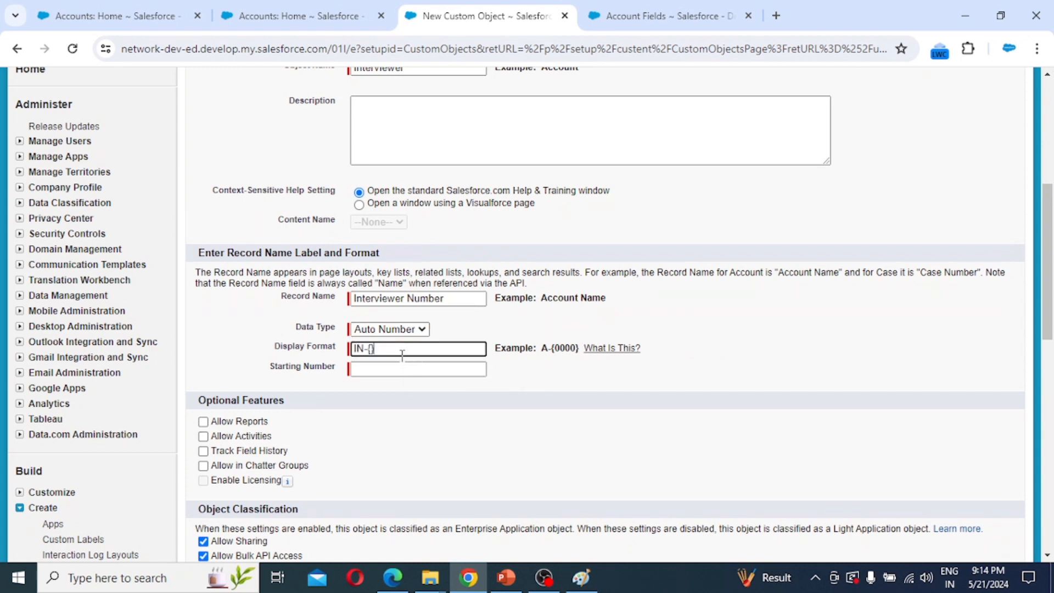
type("-{000}")
key("Tab")
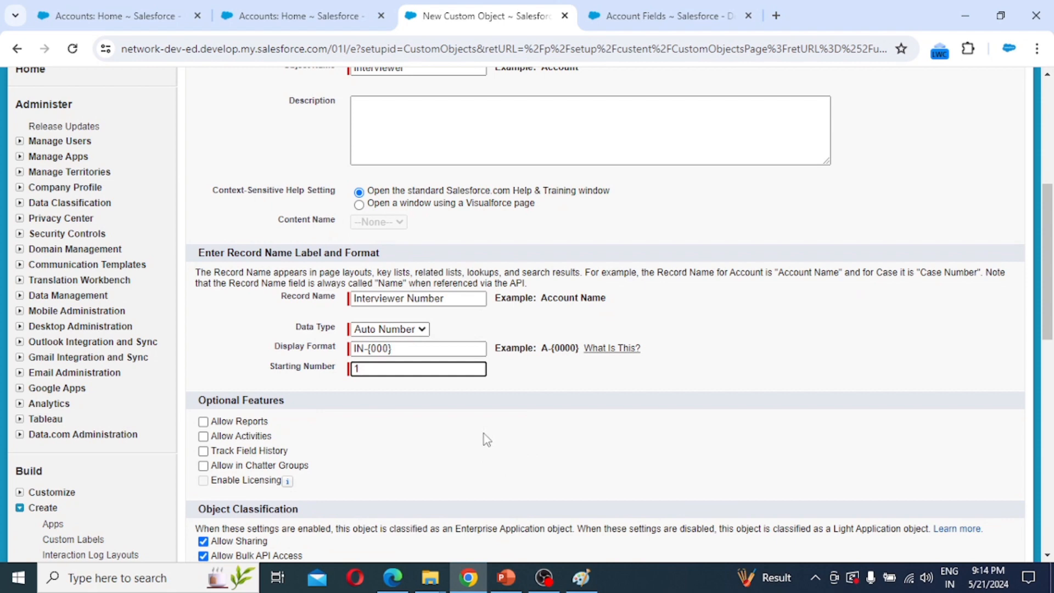
Enable reports, activities, field history, Chatter, search, notes and the tab wizard, then save.
scroll(483, 434, "down", 2)
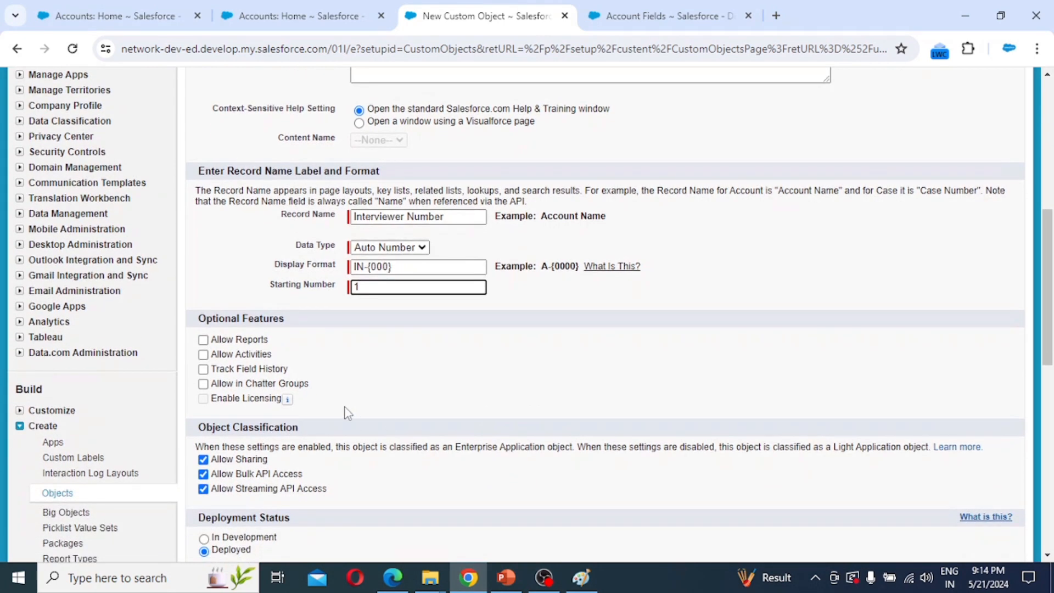
left_click(240, 341)
left_click(241, 343)
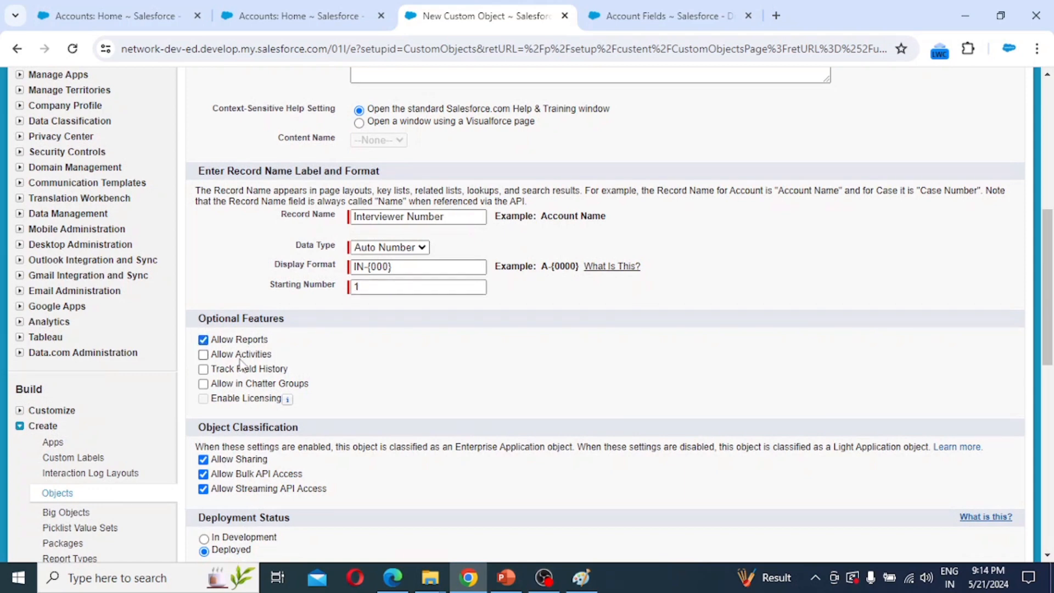
left_click(242, 356)
left_click(242, 370)
left_click(237, 385)
scroll(394, 386, "down", 5)
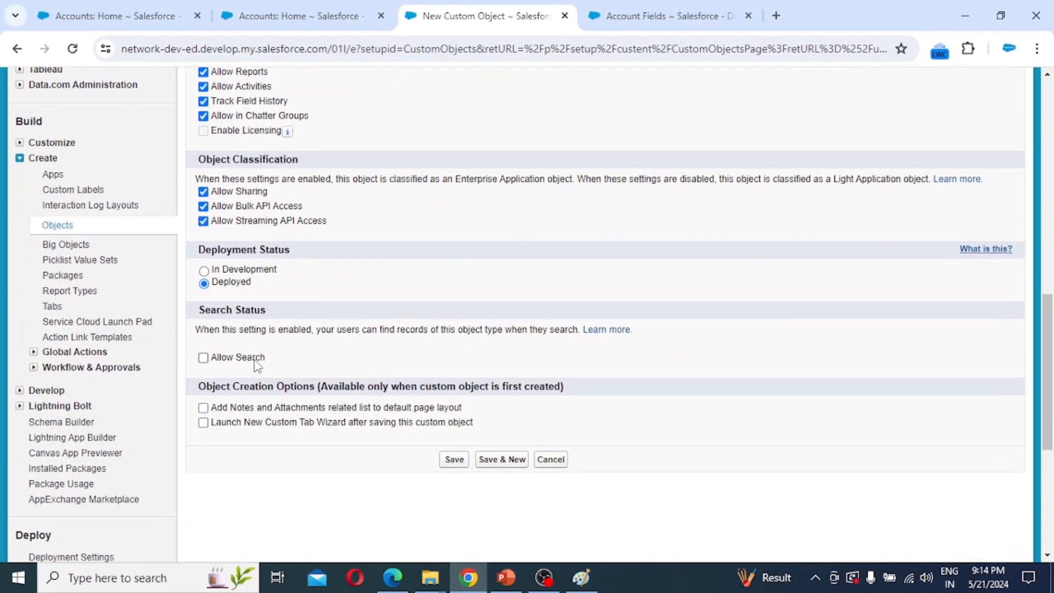
left_click(256, 362)
left_click(261, 409)
left_click(242, 424)
left_click(456, 462)
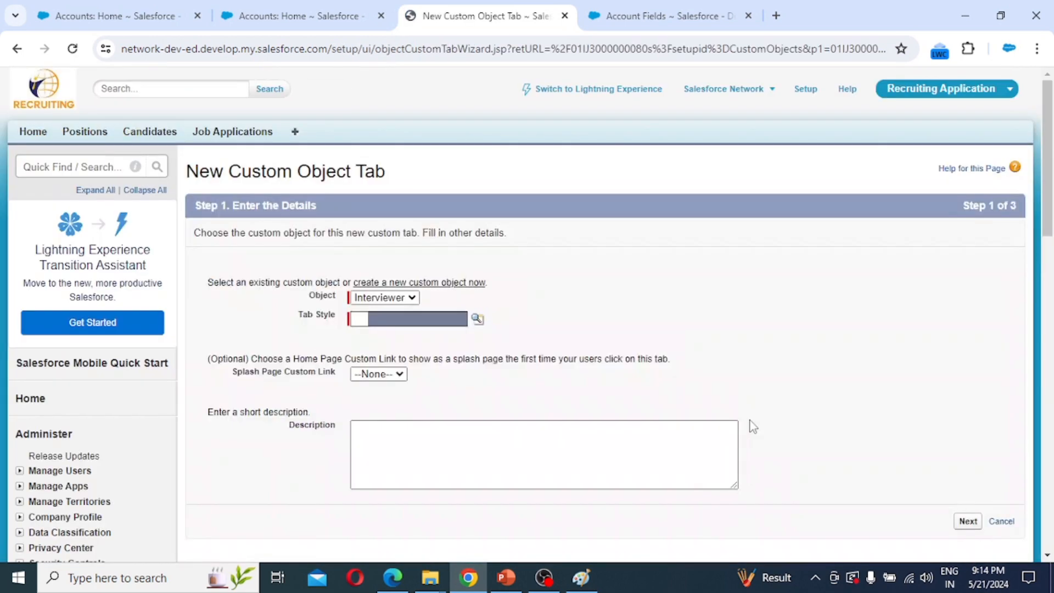
Create a Desk-style Interviewers tab for all profiles and apps.
left_click(478, 319)
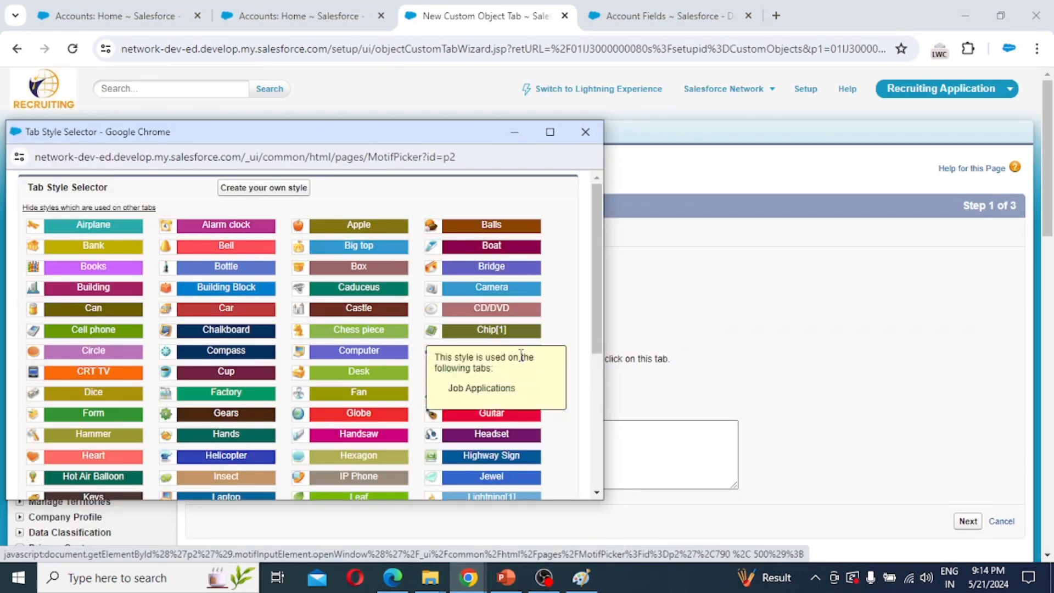
left_click(379, 376)
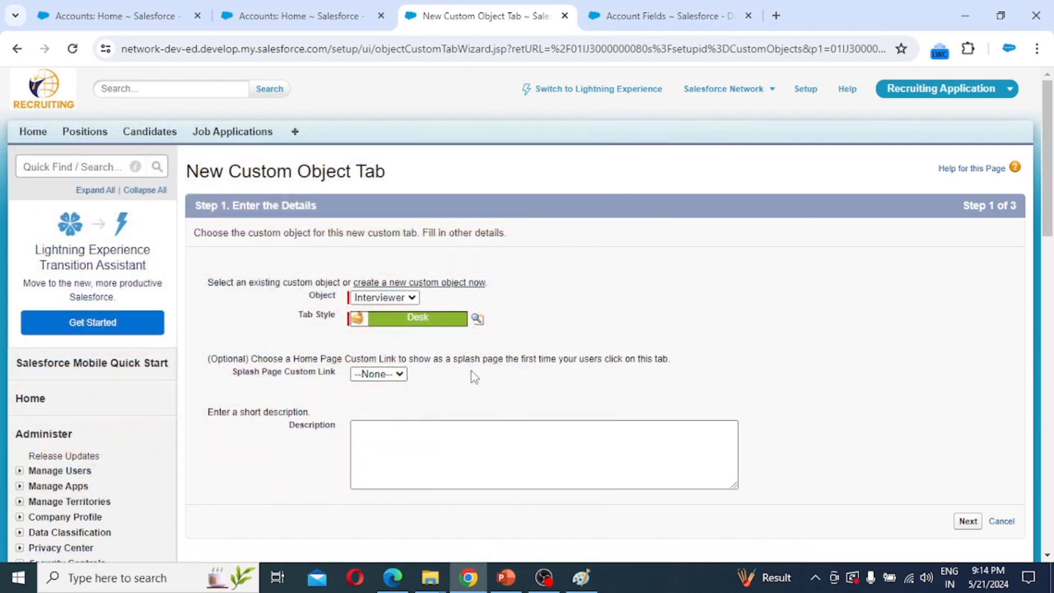
left_click(970, 524)
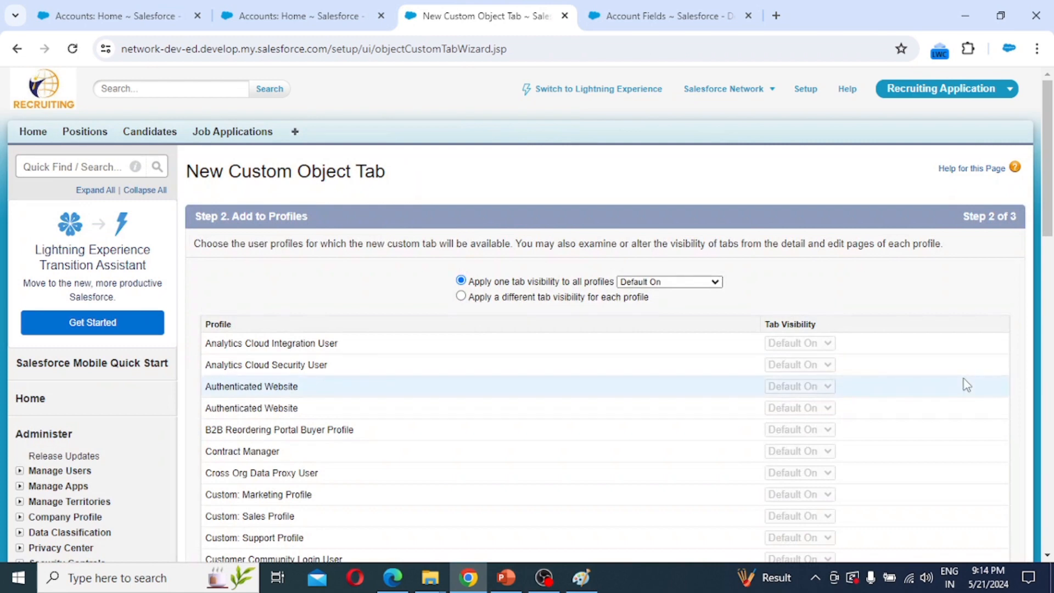
scroll(963, 384, "down", 13)
scroll(968, 384, "down", 1)
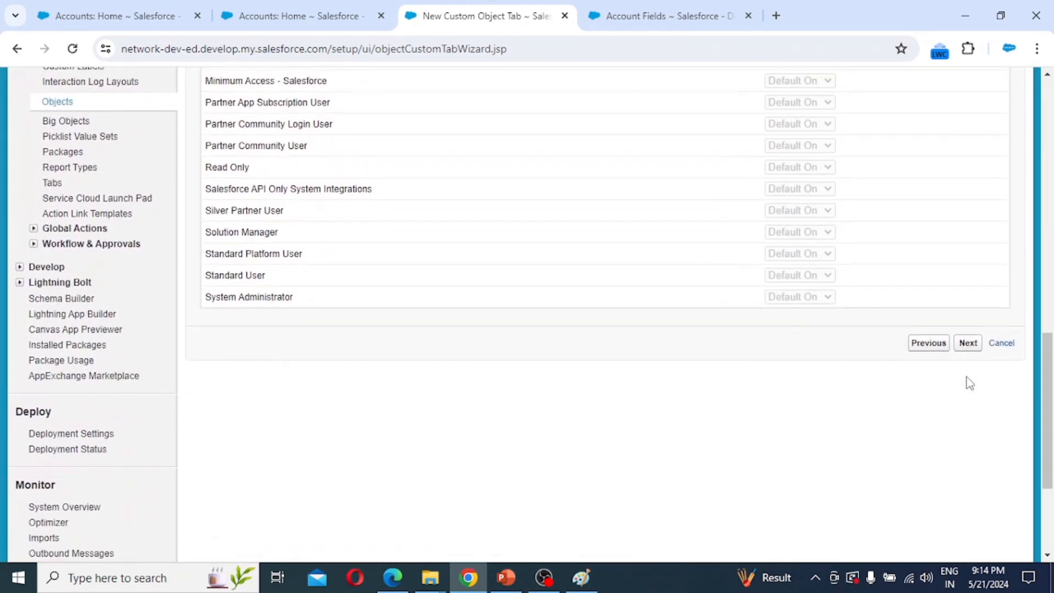
left_click(969, 346)
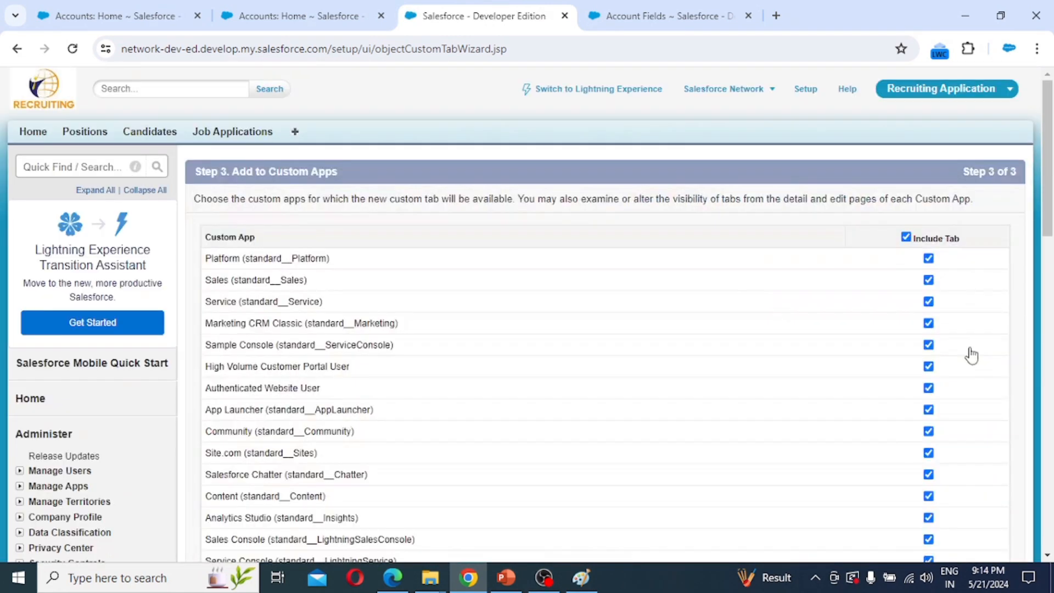
scroll(800, 424, "down", 8)
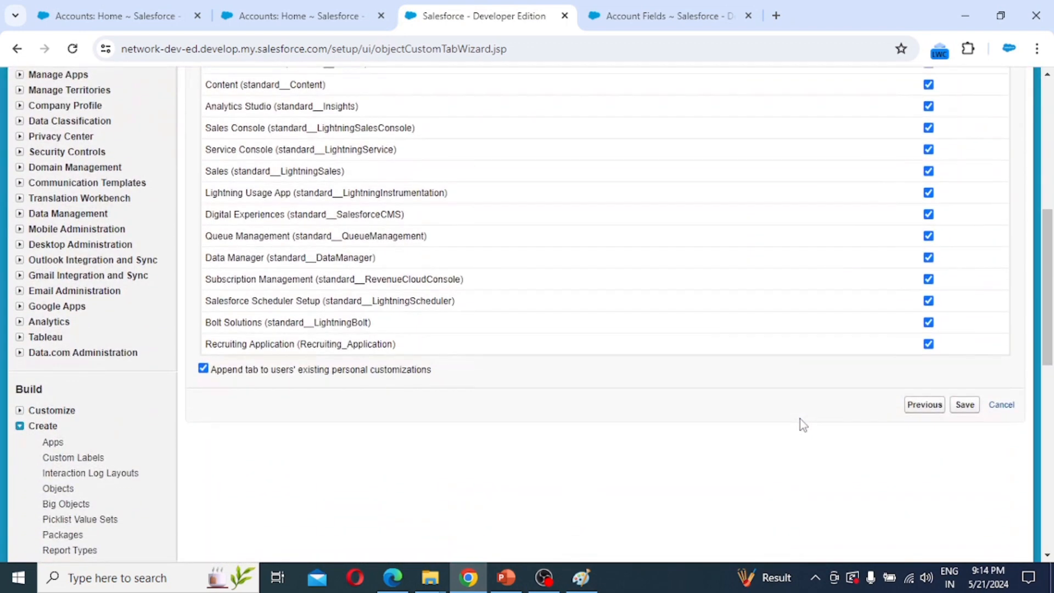
left_click(967, 409)
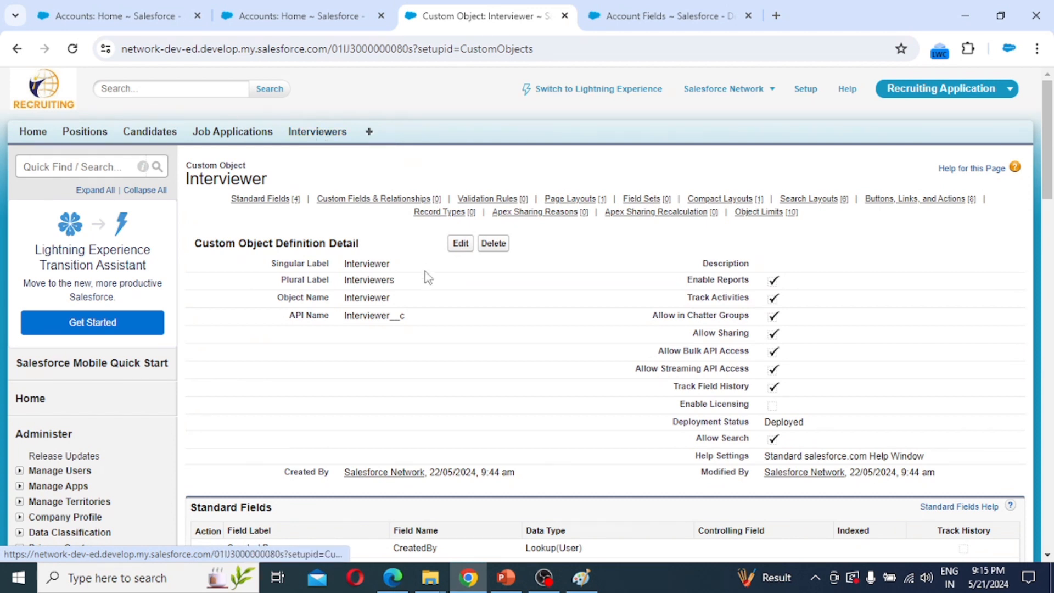
Return to the Setup home page.
left_click(806, 89)
scroll(134, 381, "down", 5)
scroll(134, 383, "down", 5)
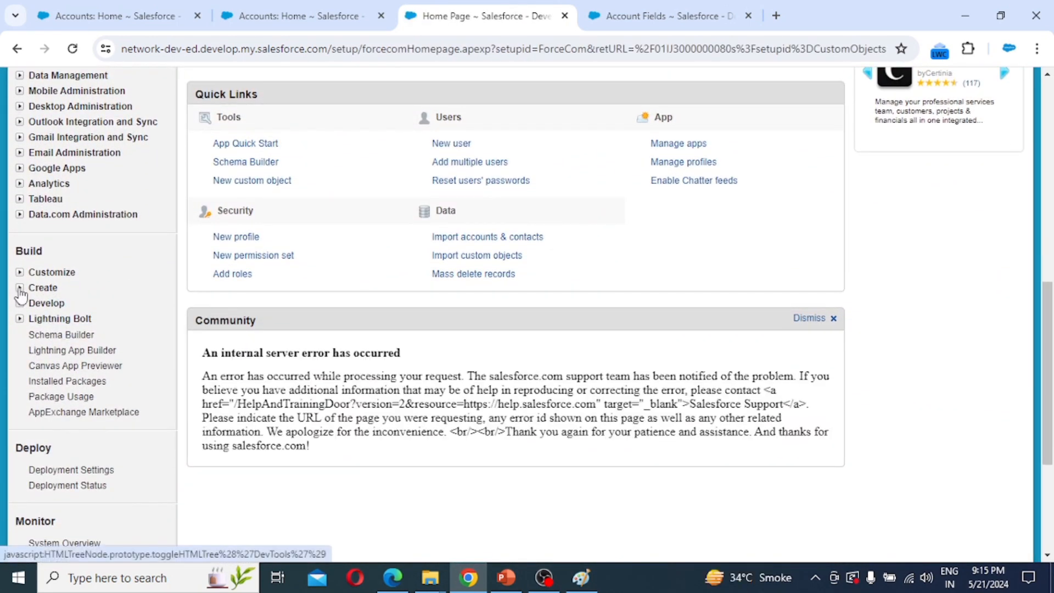
Start a new custom object labelled 'Job Posting Site' with plural 'Job Posting Sites'.
left_click(19, 288)
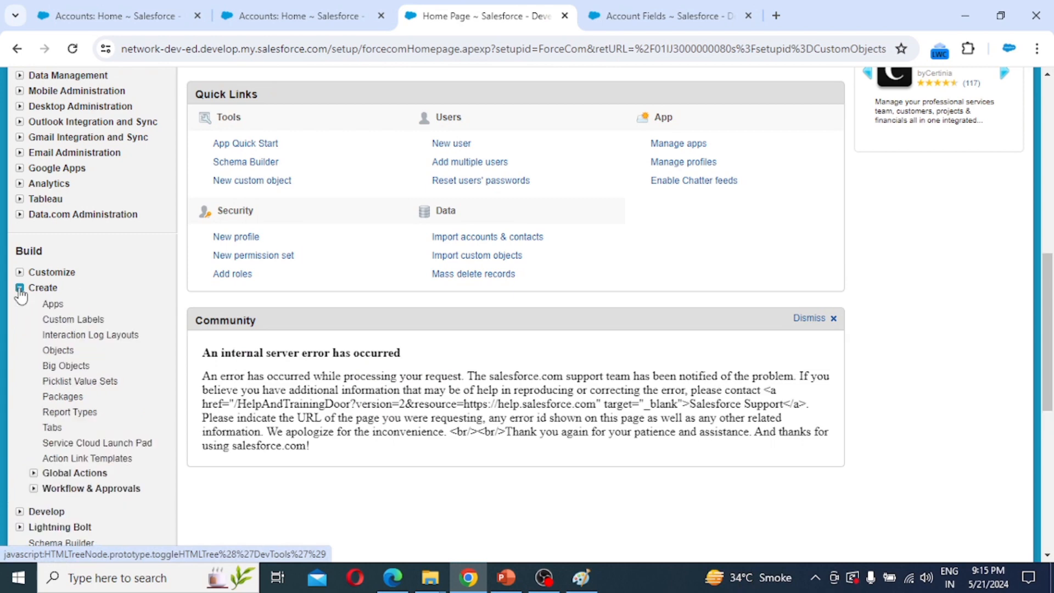
left_click(58, 351)
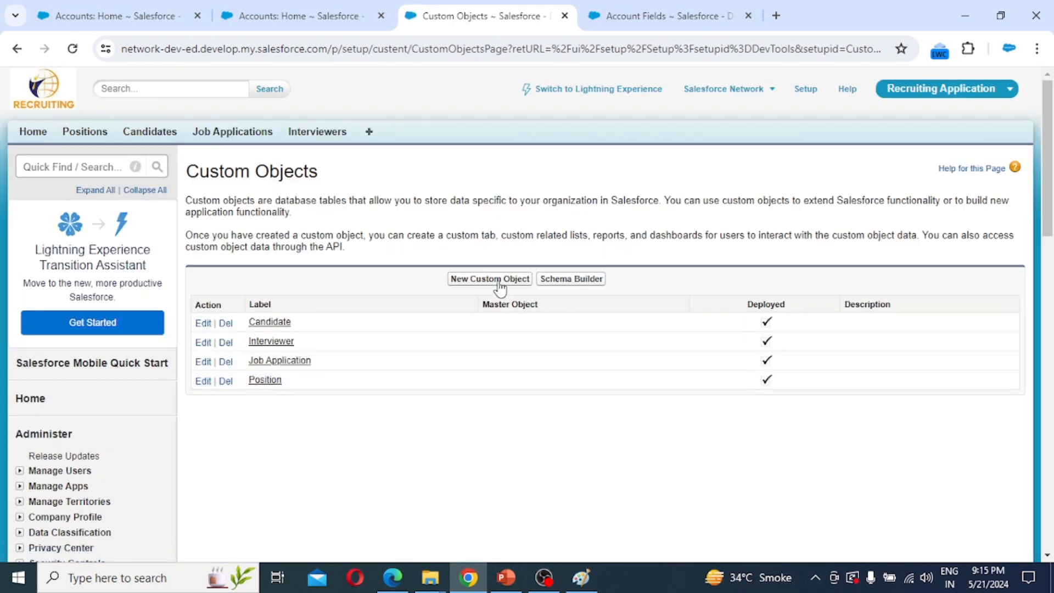
left_click(500, 280)
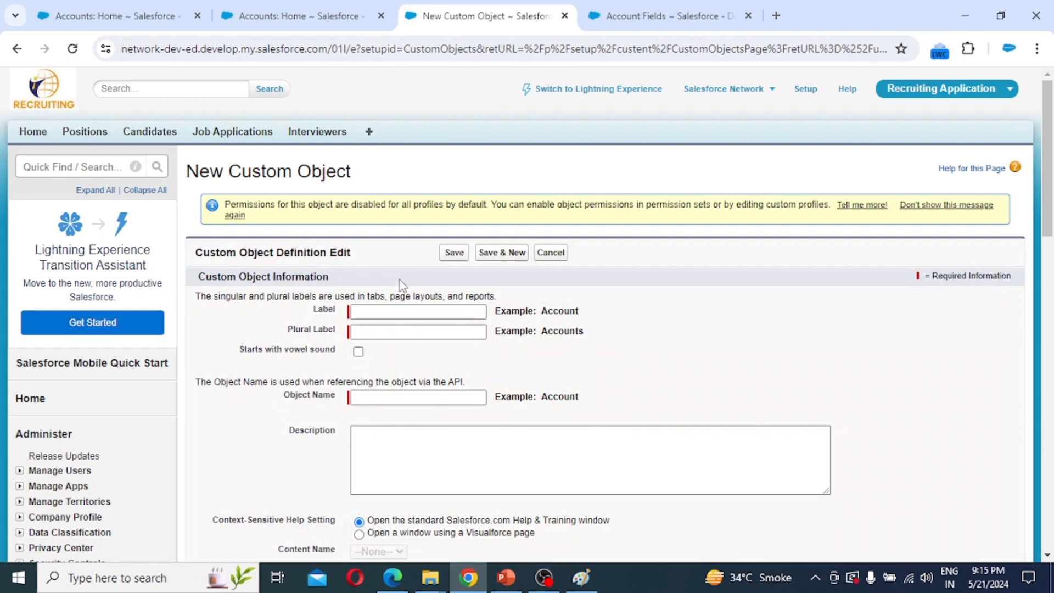
left_click(387, 310)
type("Jo")
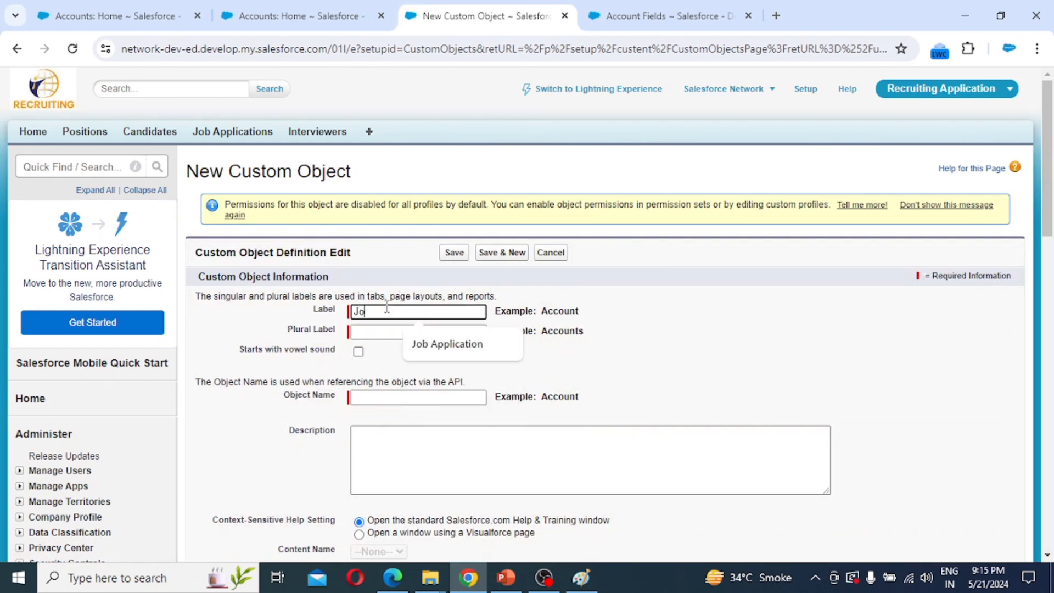
type("b Po")
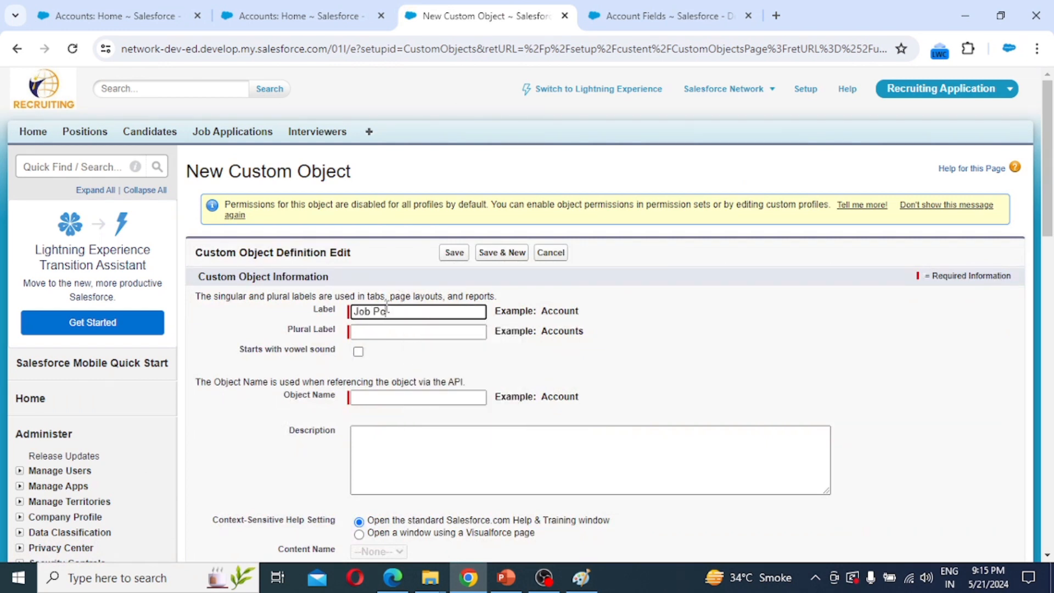
type("sting Site")
key("ctrl+a")
key("ctrl+c")
key("Tab")
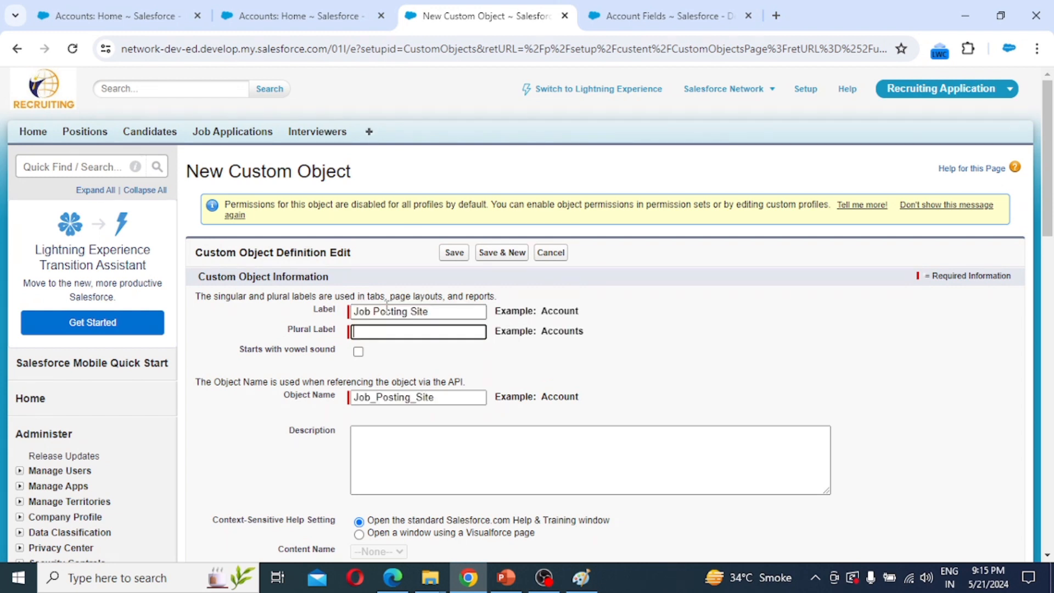
key("ctrl+v")
type("s")
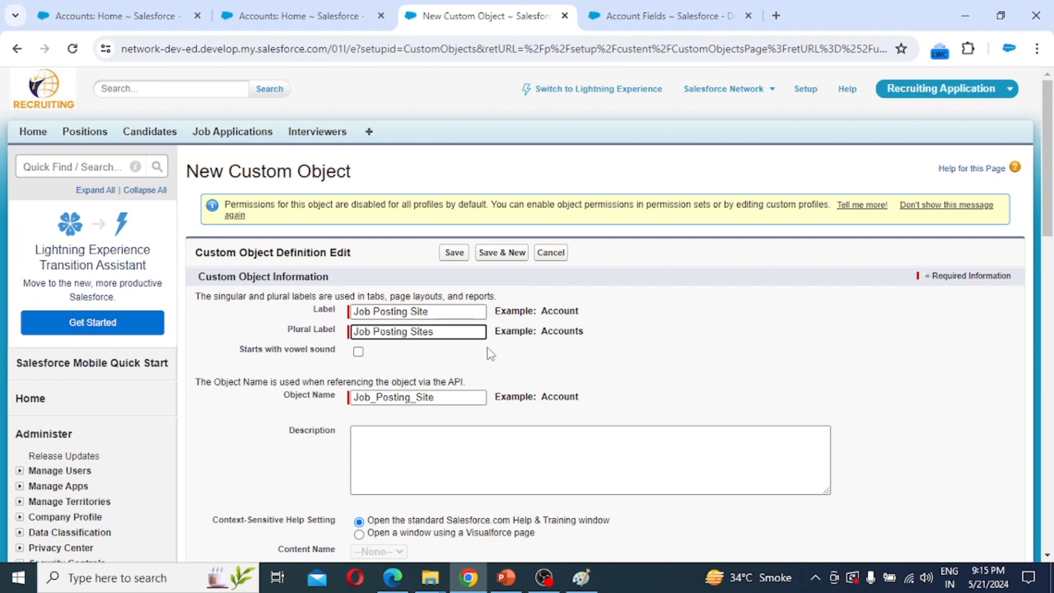
Change the record name to 'Site Name'.
scroll(545, 410, "down", 3)
scroll(544, 410, "down", 2)
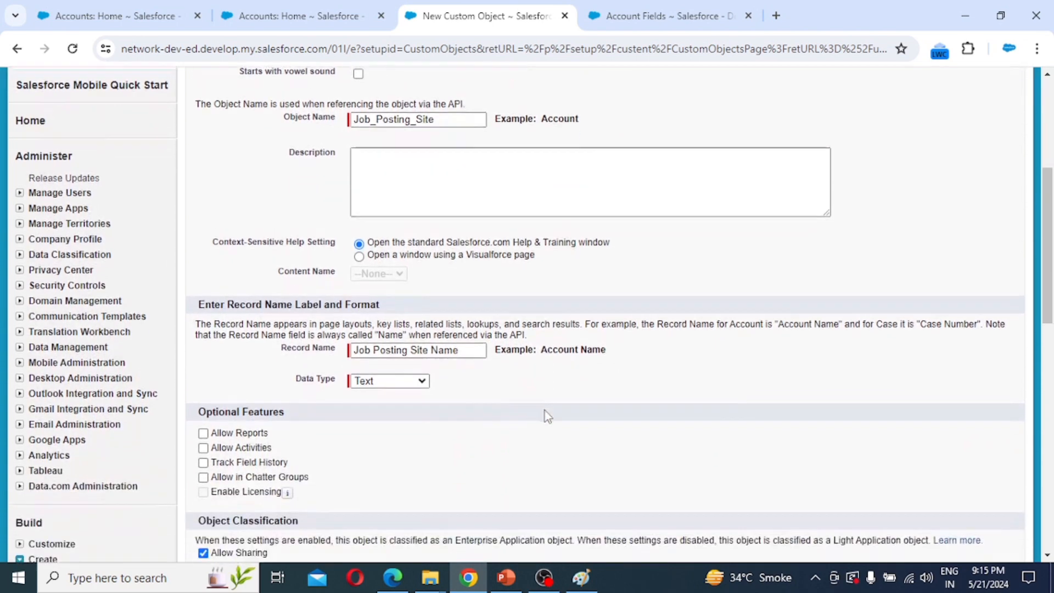
left_click(461, 313)
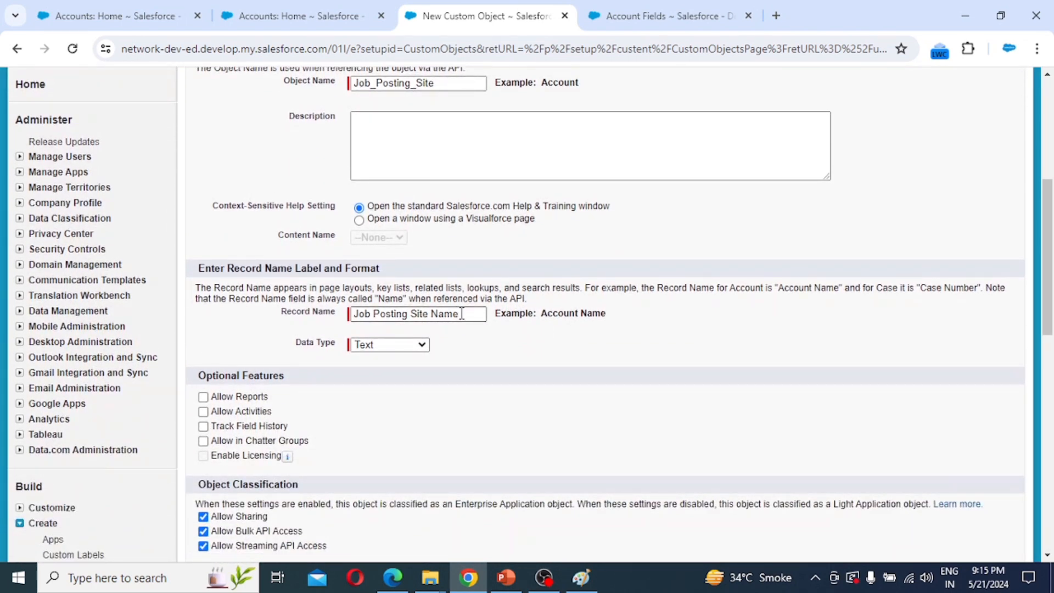
left_click(415, 316)
key("BackSpace")
key("BackSpace")
key("BackSpace")
key("BackSpace")
key("BackSpace")
key("BackSpace")
key("BackSpace")
key("BackSpace")
key("BackSpace")
key("BackSpace")
key("BackSpace")
key("BackSpace")
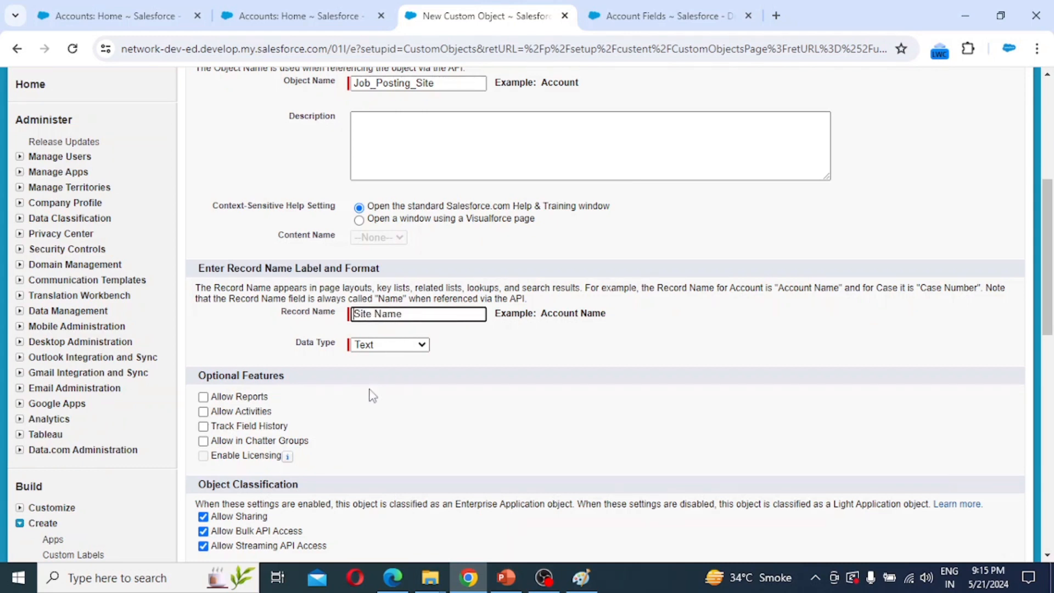
Enable reports, activities, field history, Chatter groups, search, notes and attachments, and the tab wizard.
left_click(247, 400)
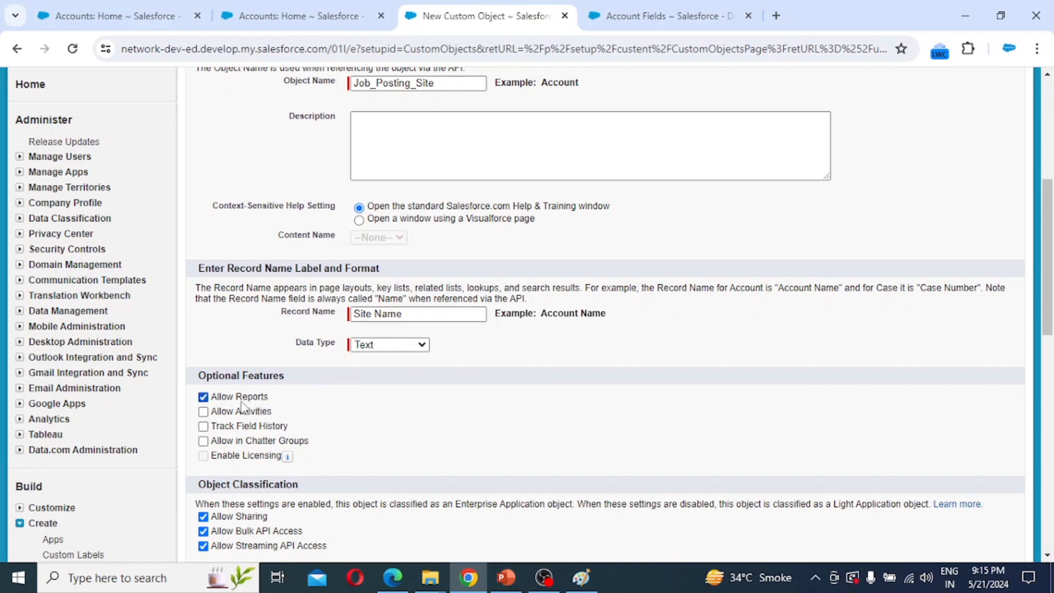
left_click(236, 416)
left_click(229, 426)
left_click(225, 443)
scroll(449, 416, "down", 1)
scroll(446, 410, "down", 8)
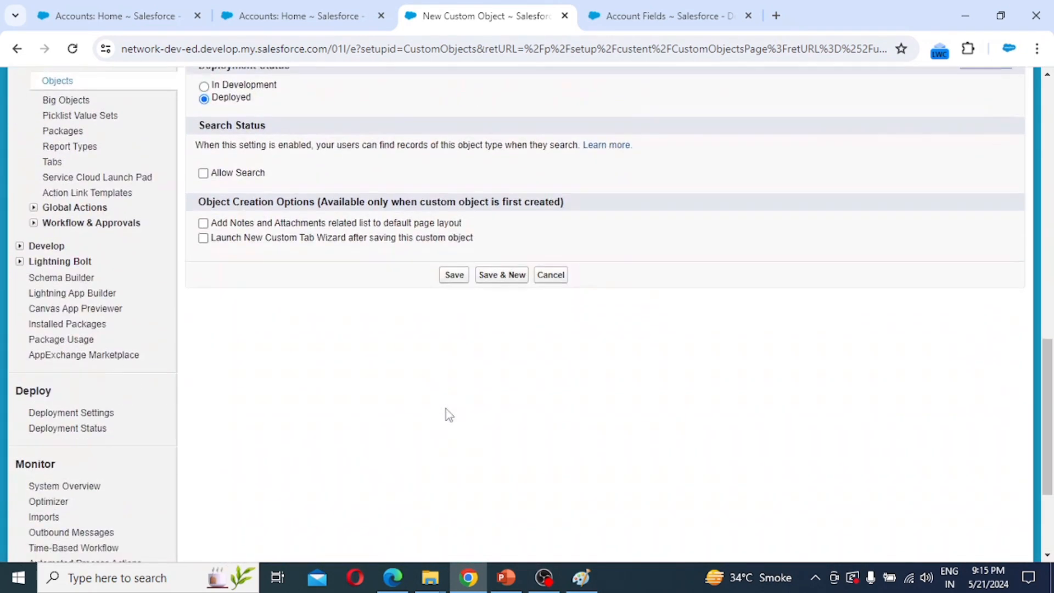
scroll(446, 410, "up", 1)
left_click(225, 219)
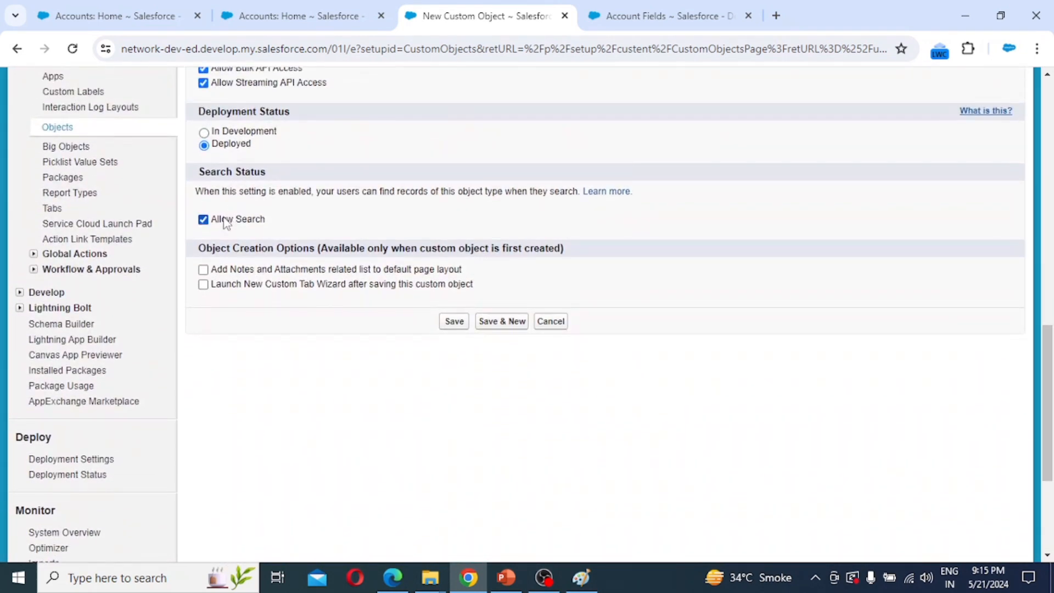
left_click(229, 271)
left_click(230, 290)
Save the object and create a Computer-style Job Posting Sites tab for all profiles and apps.
left_click(453, 323)
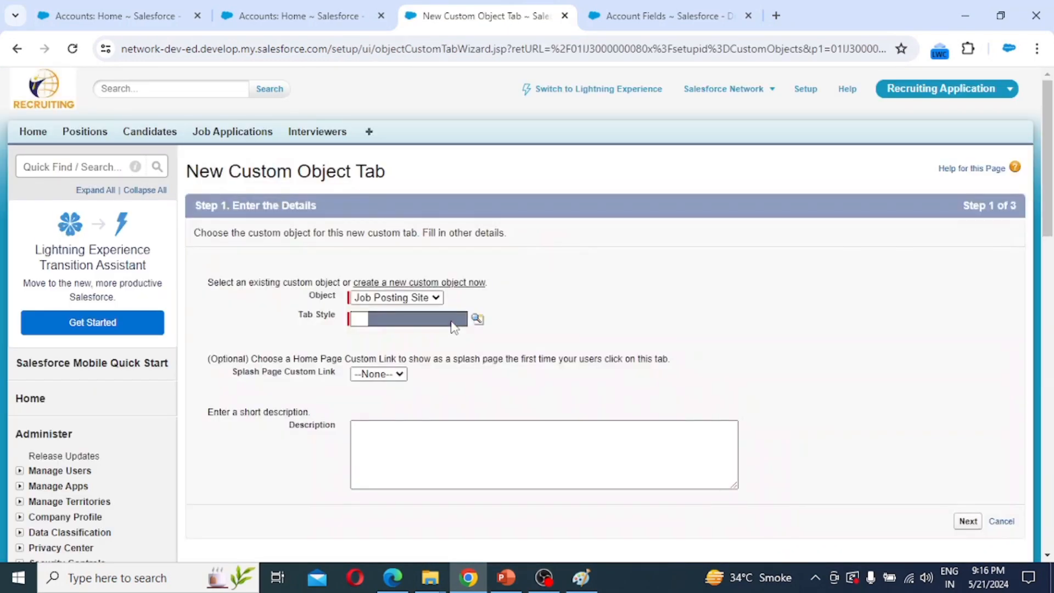
left_click(477, 317)
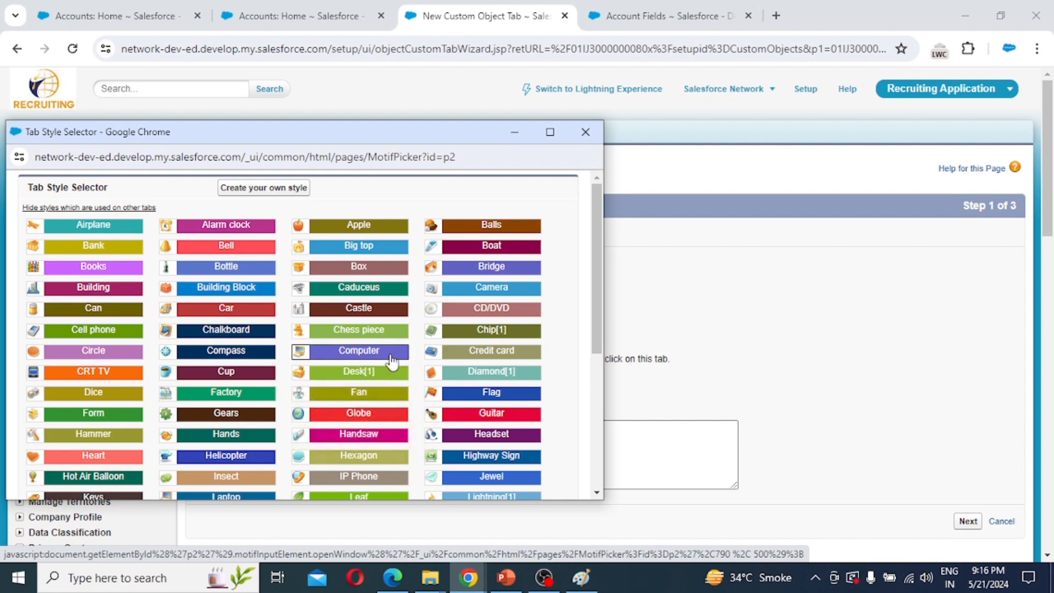
left_click(389, 351)
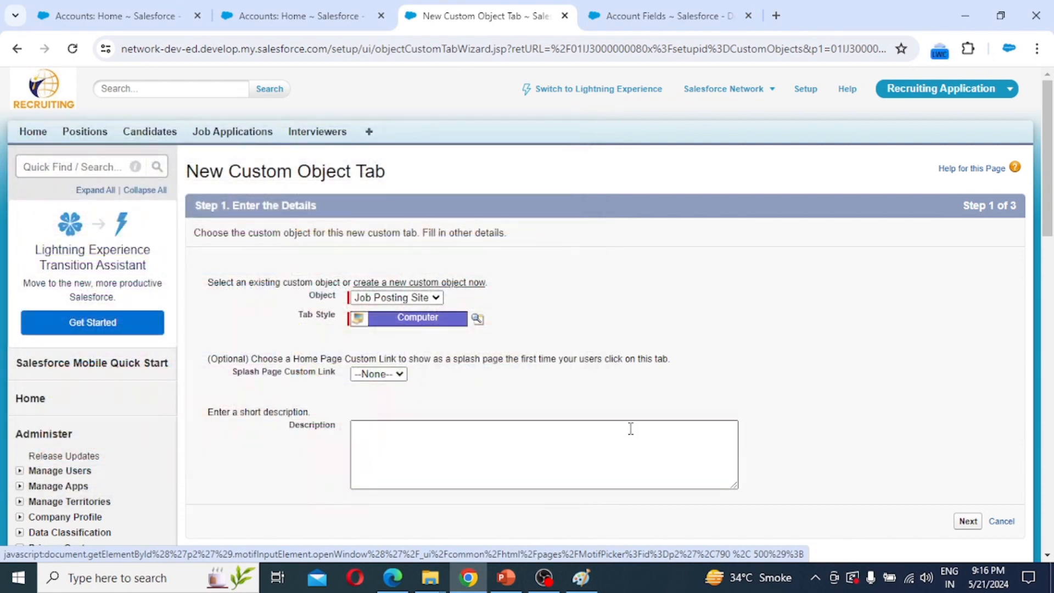
left_click(969, 523)
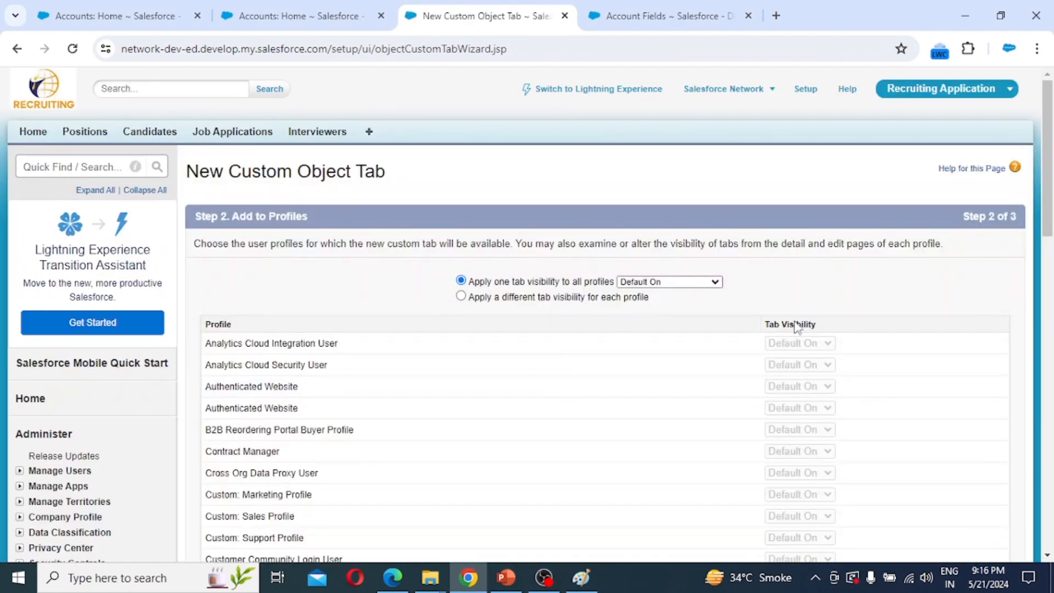
scroll(807, 357, "down", 2)
scroll(815, 409, "down", 10)
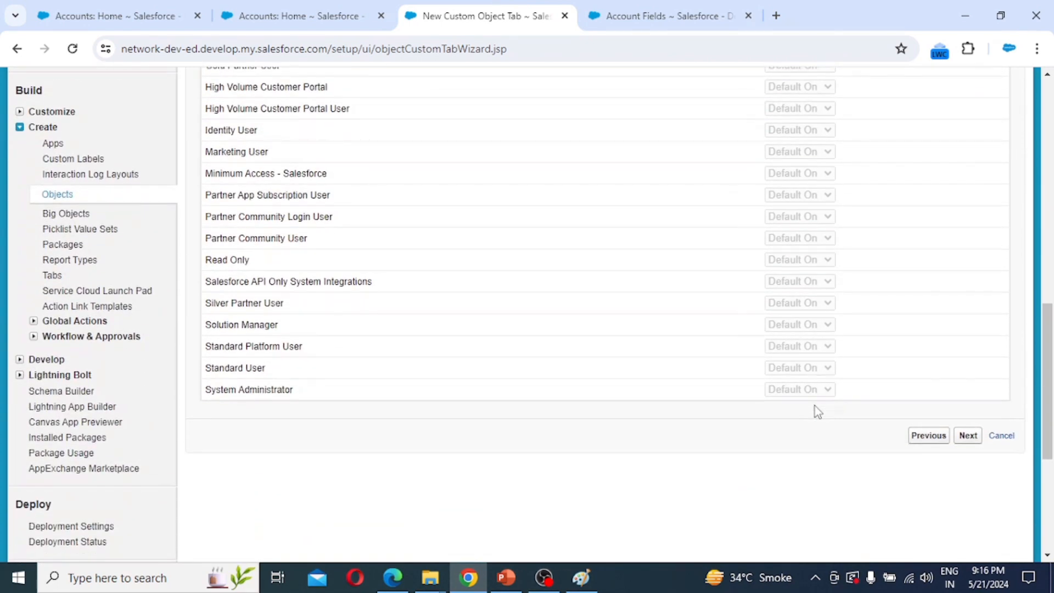
left_click(968, 435)
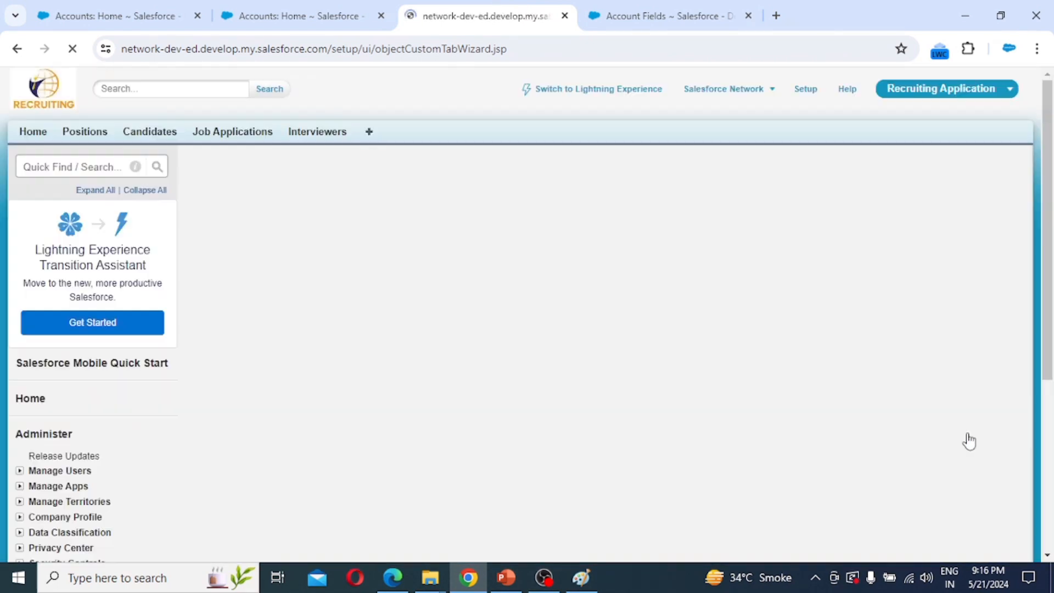
scroll(774, 469, "down", 6)
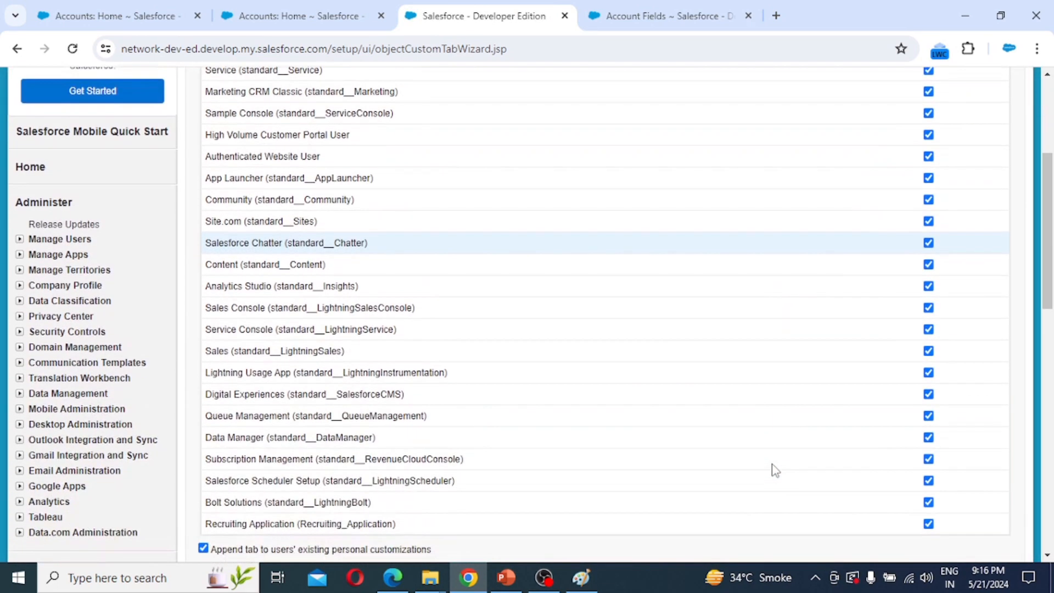
scroll(774, 469, "down", 2)
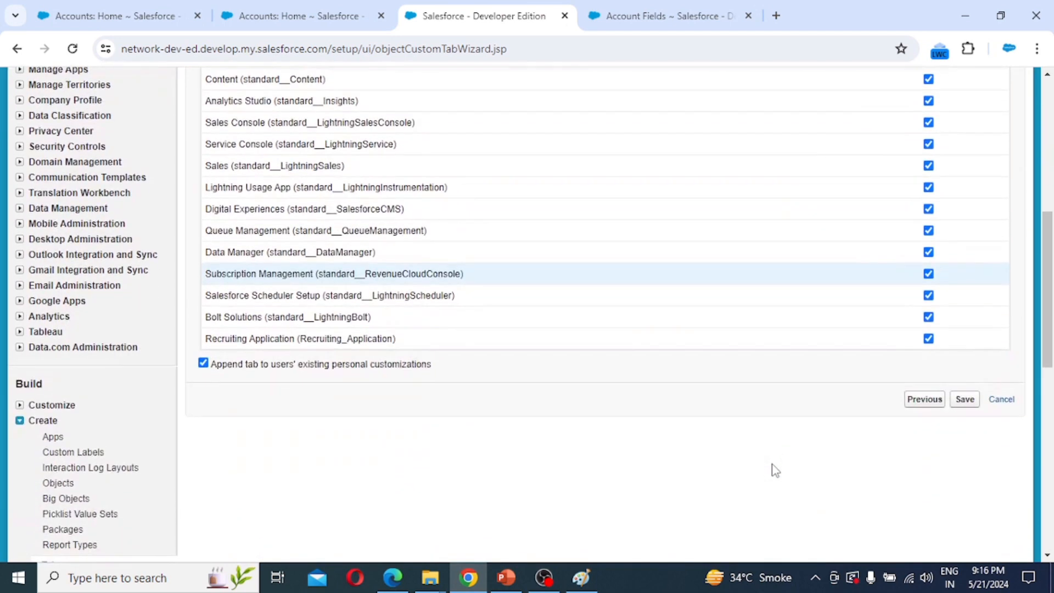
left_click(964, 400)
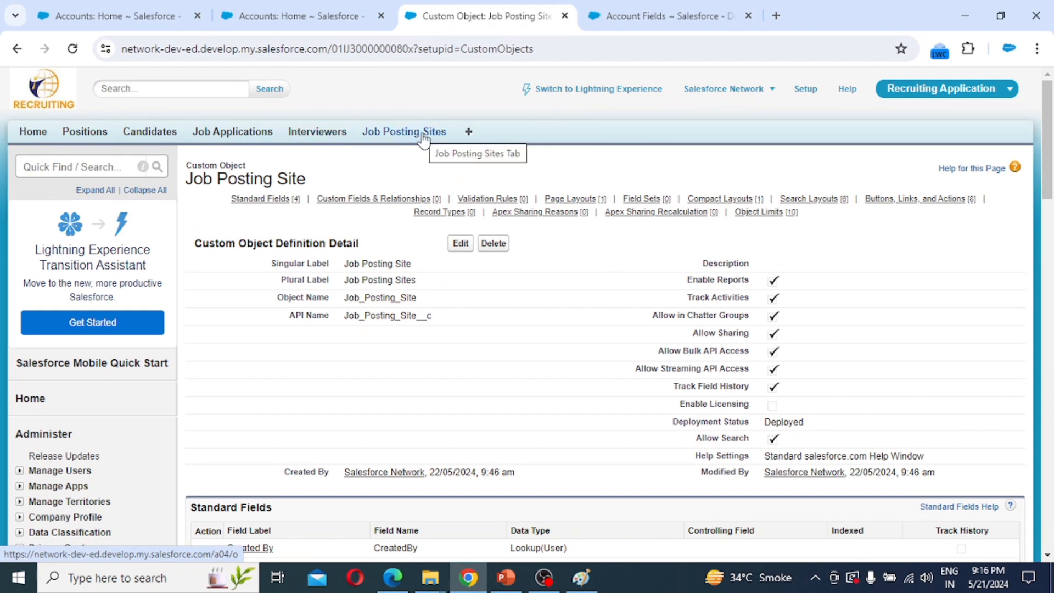
Open the Positions home page and expand the Quick Access Menu for the Position object.
left_click(86, 135)
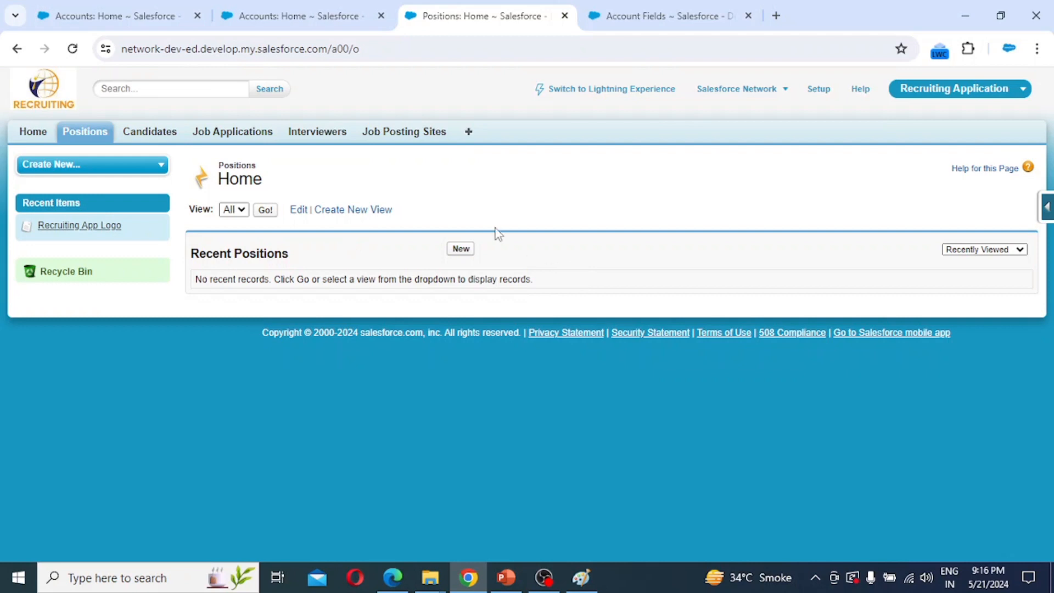
left_click(462, 254)
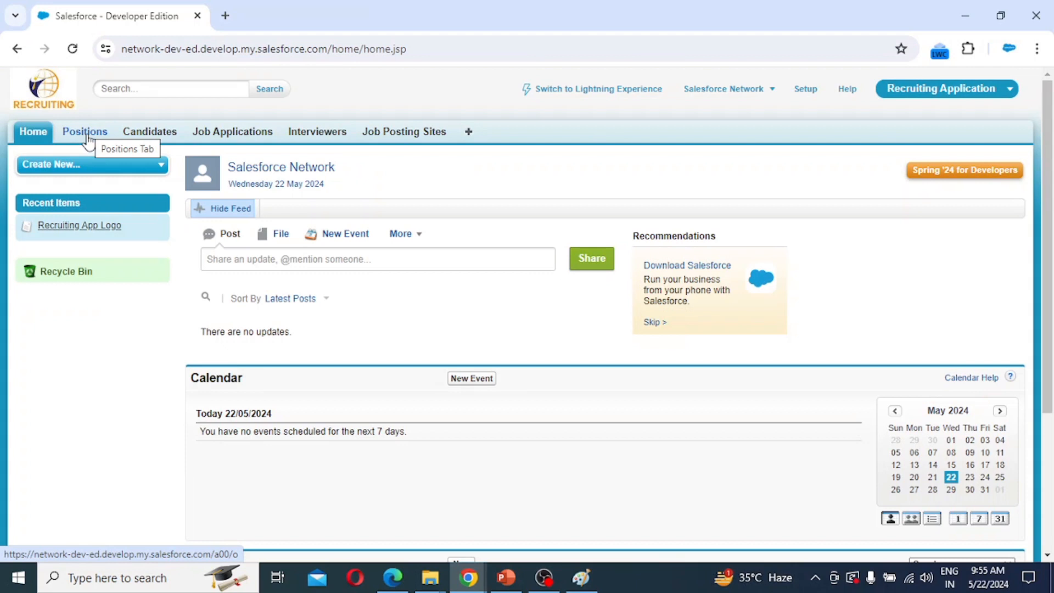
left_click(83, 136)
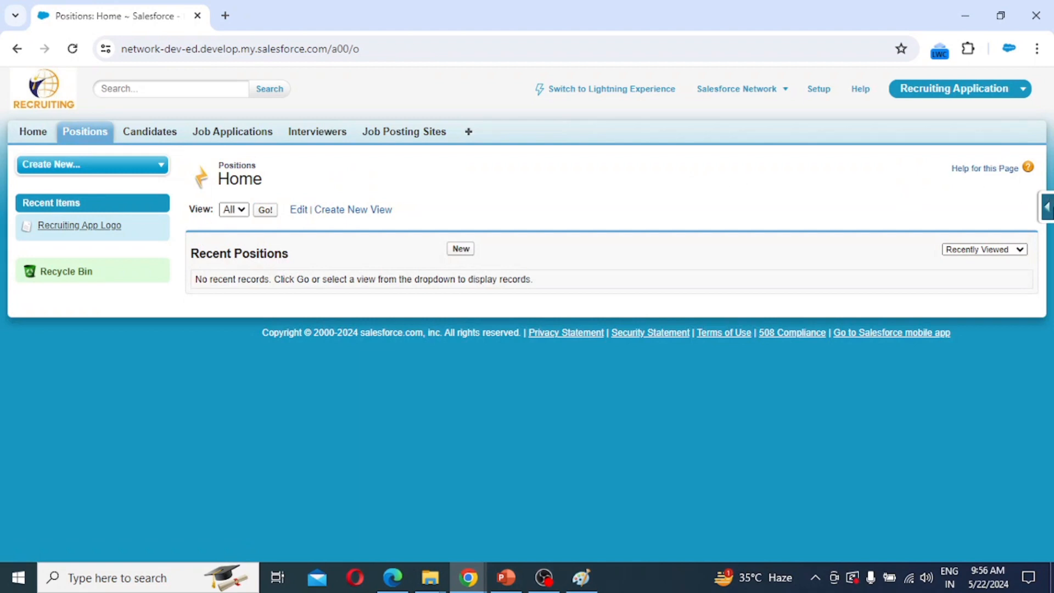
left_click(1049, 207)
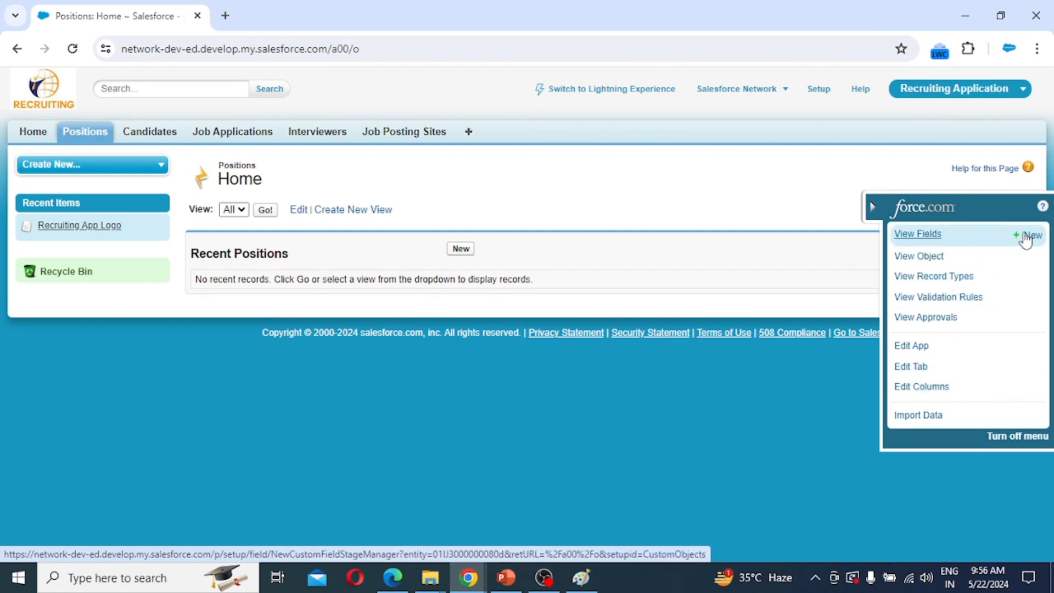
Start a new Position custom field of type Text.
left_click(1027, 239)
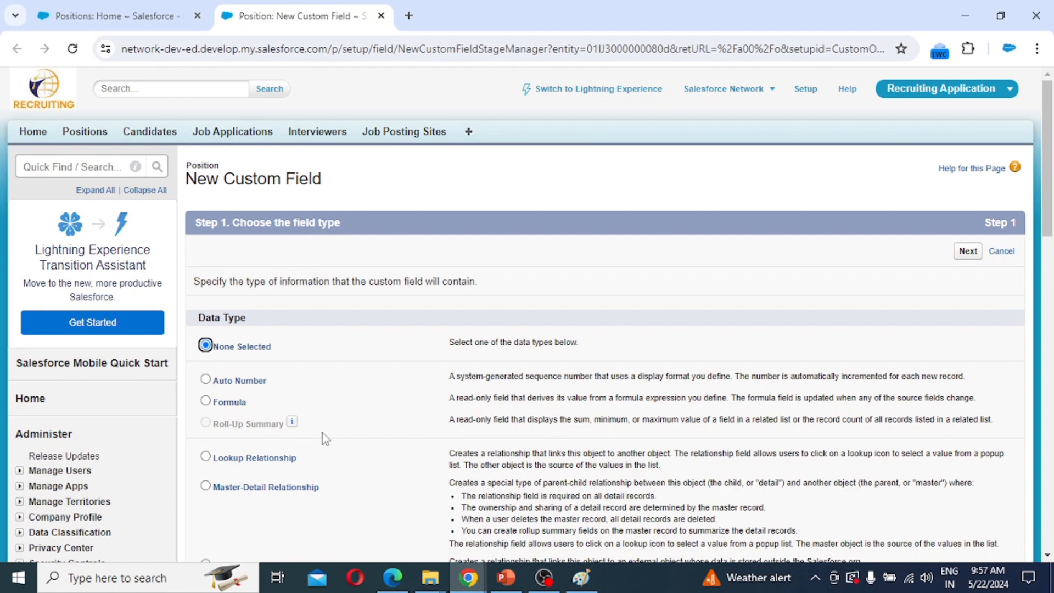
scroll(322, 432, "down", 4)
scroll(324, 433, "down", 3)
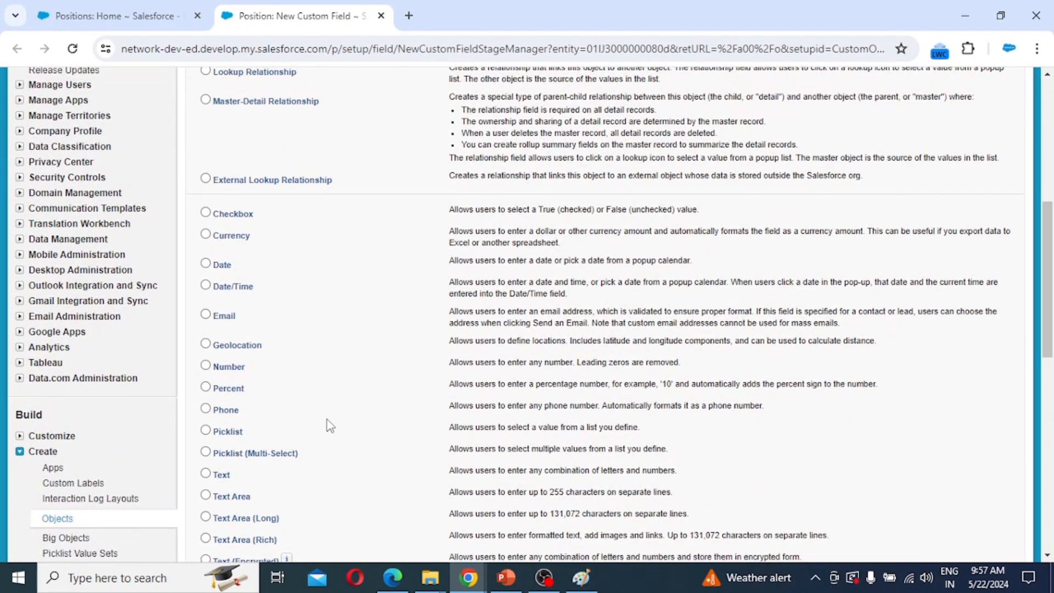
scroll(329, 426, "down", 5)
left_click(221, 243)
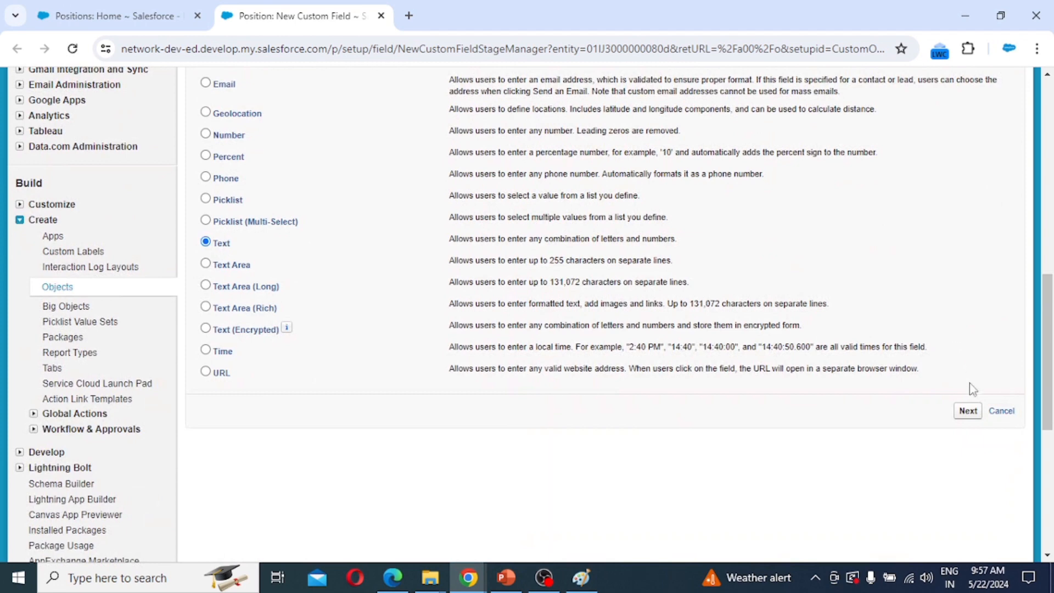
left_click(968, 412)
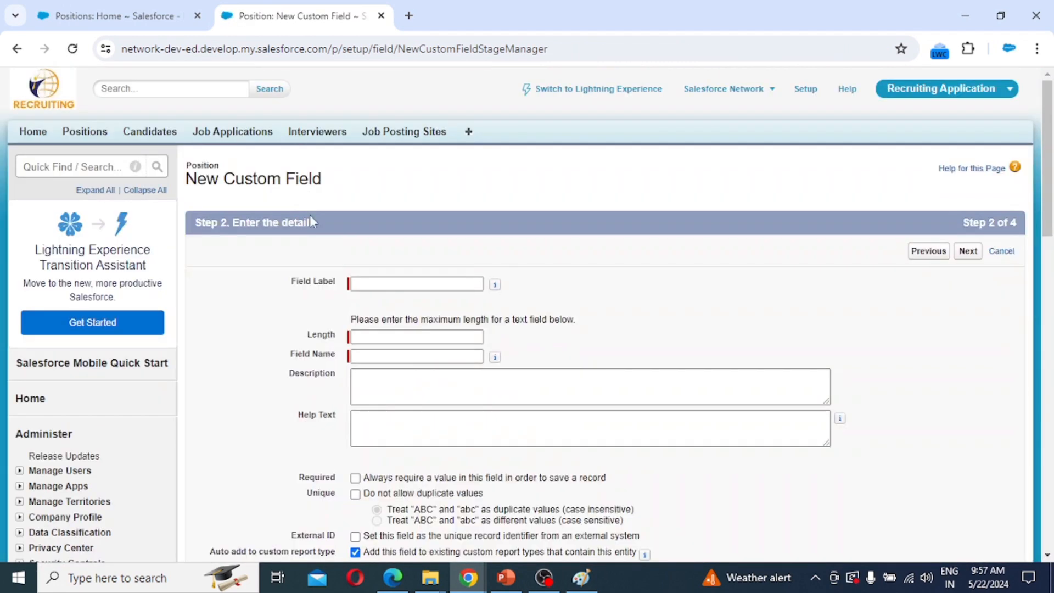
Give the field the label 'Title' and a length of 25.
left_click(368, 282)
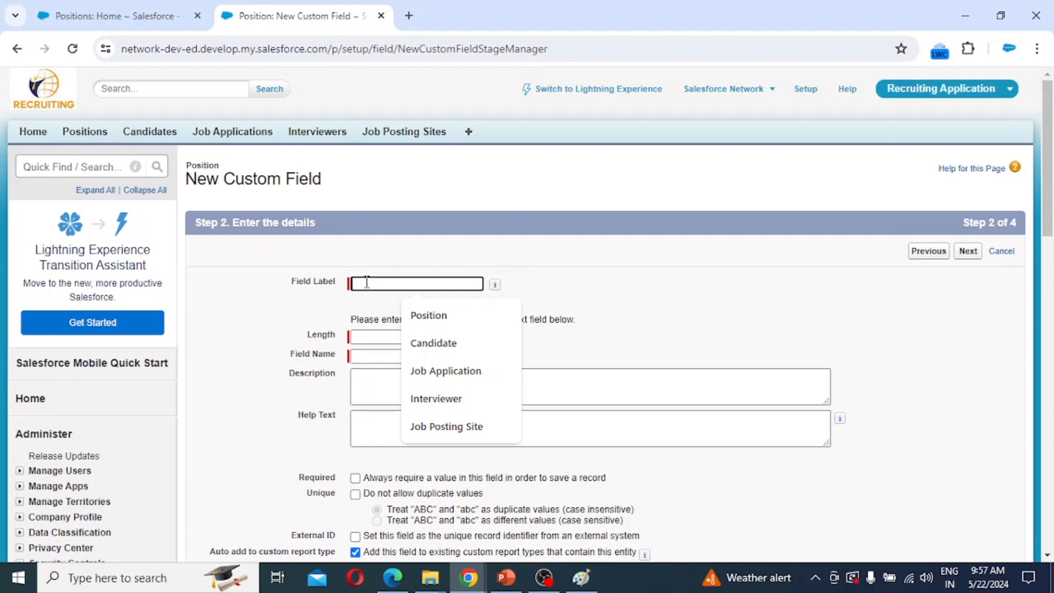
type("Title")
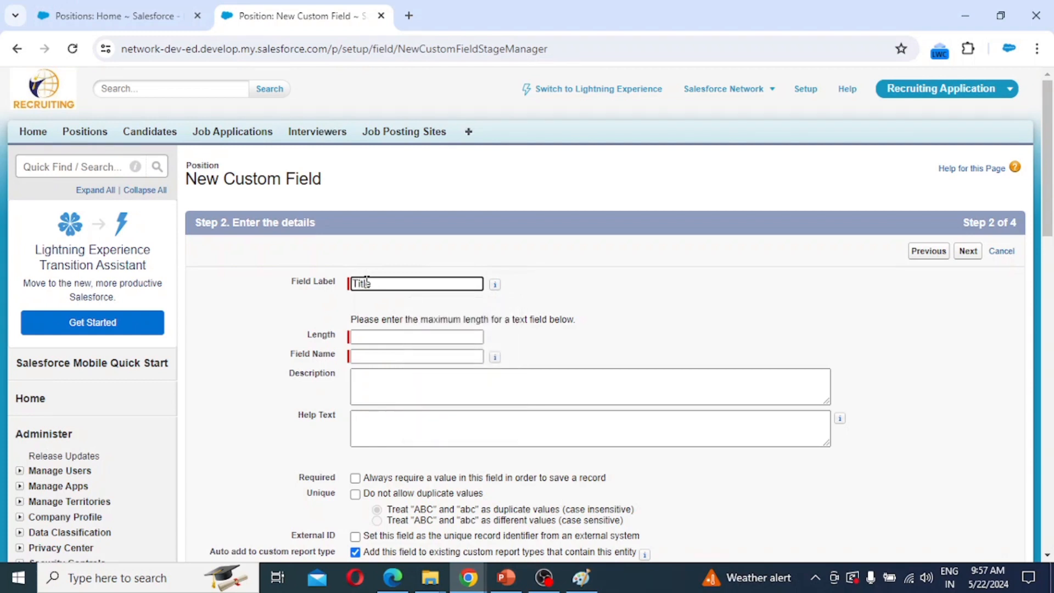
key("Tab")
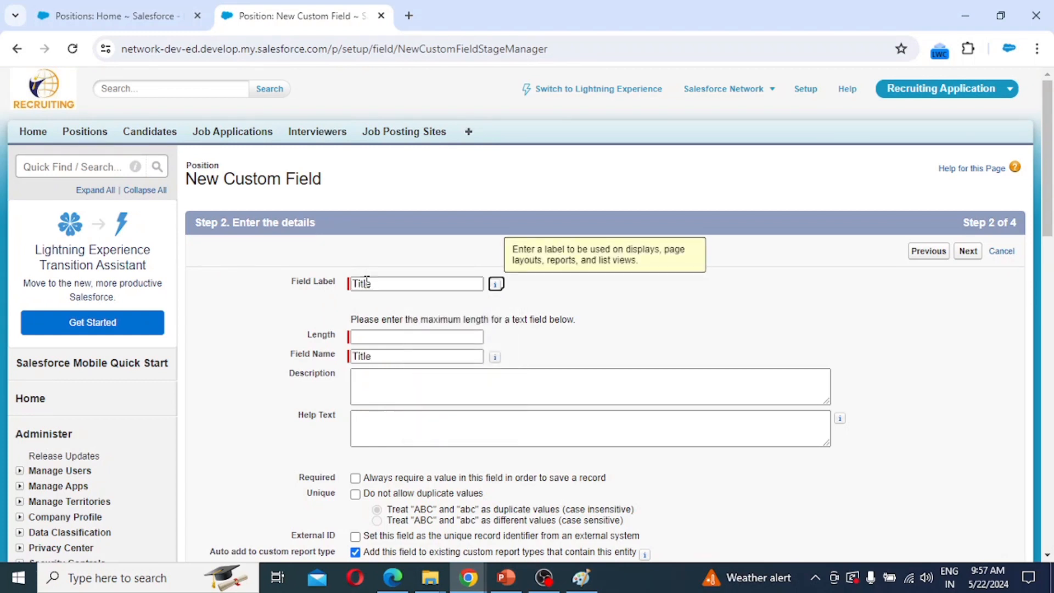
key("Tab")
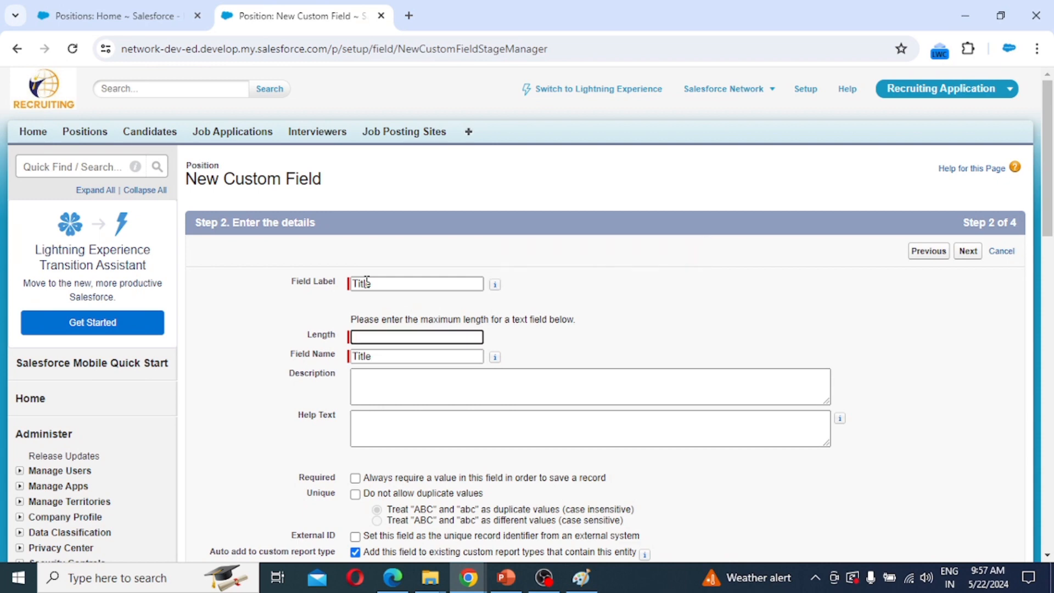
type("25")
scroll(492, 356, "down", 1)
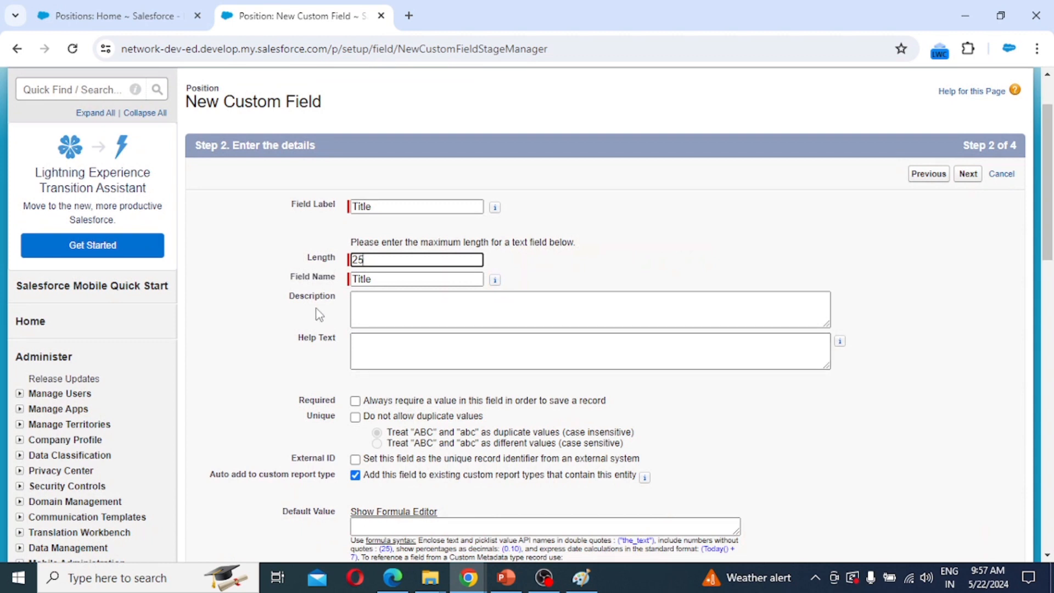
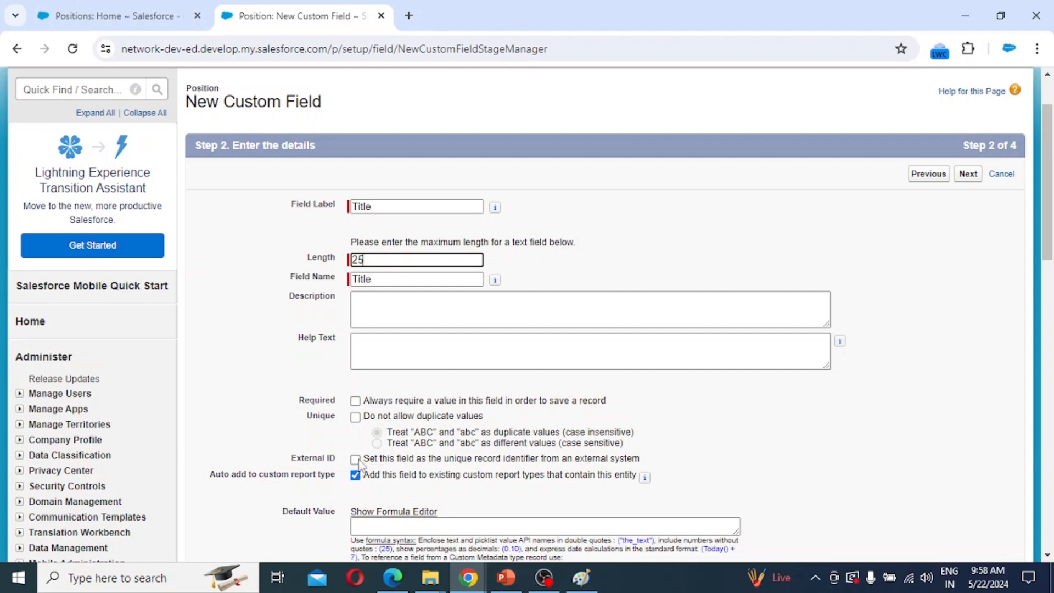
Keep default profile access and Position Layout, then save the Title field and start another.
scroll(324, 494, "down", 1)
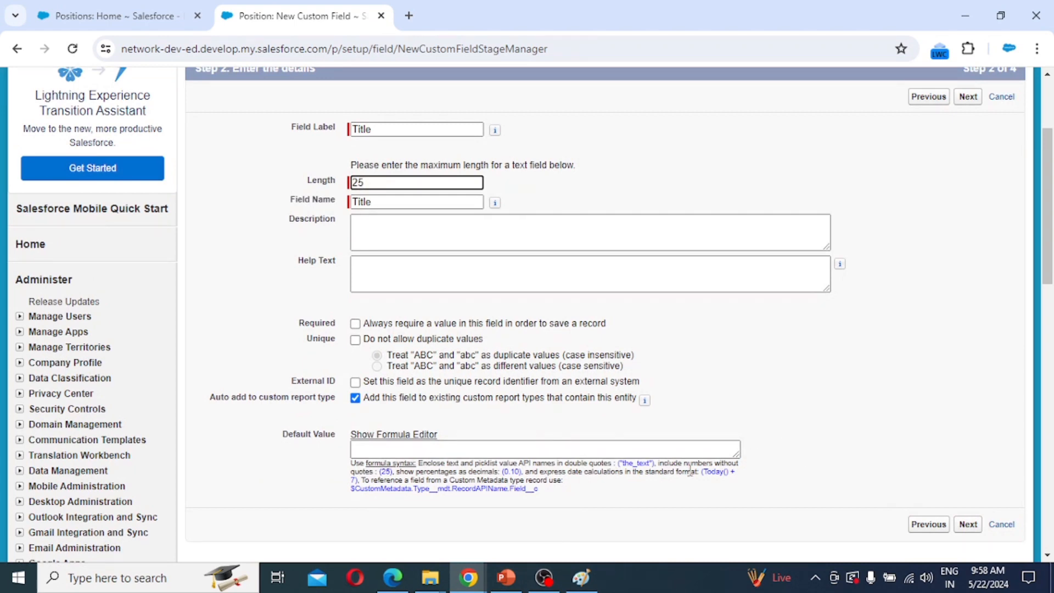
scroll(464, 317, "up", 2)
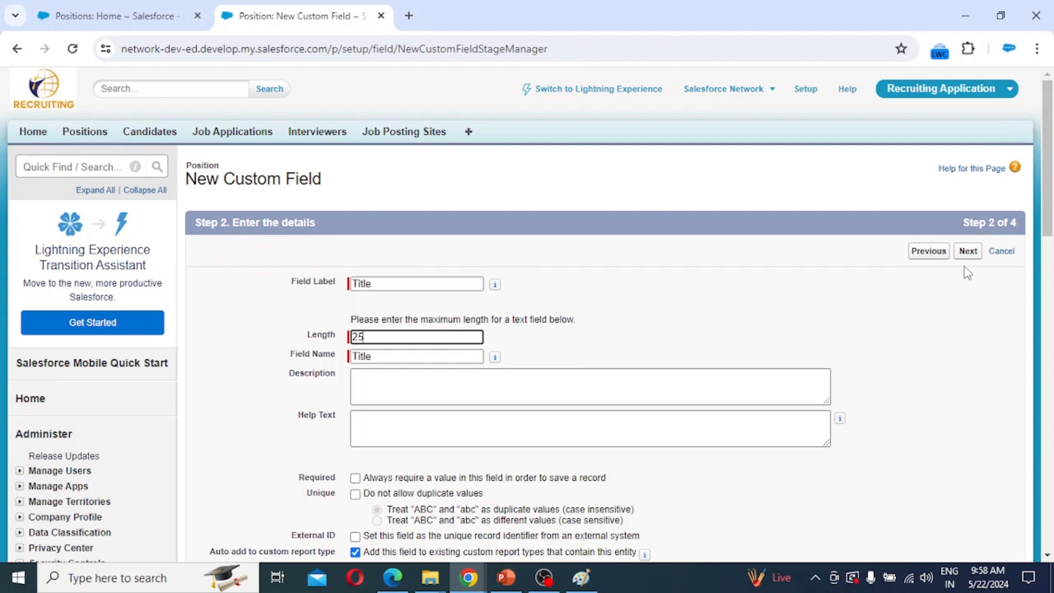
left_click(970, 254)
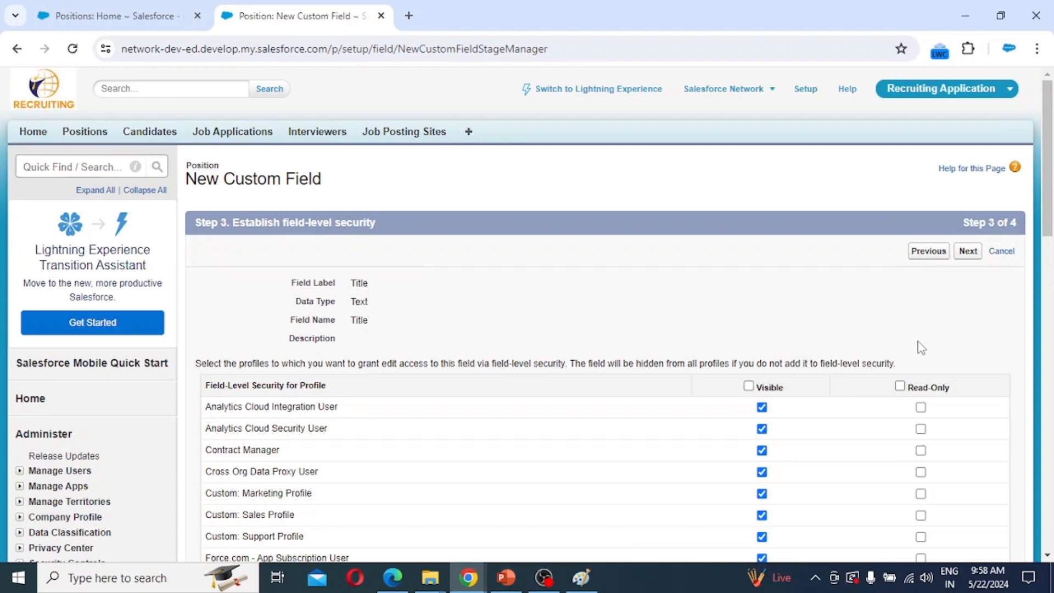
scroll(921, 347, "down", 10)
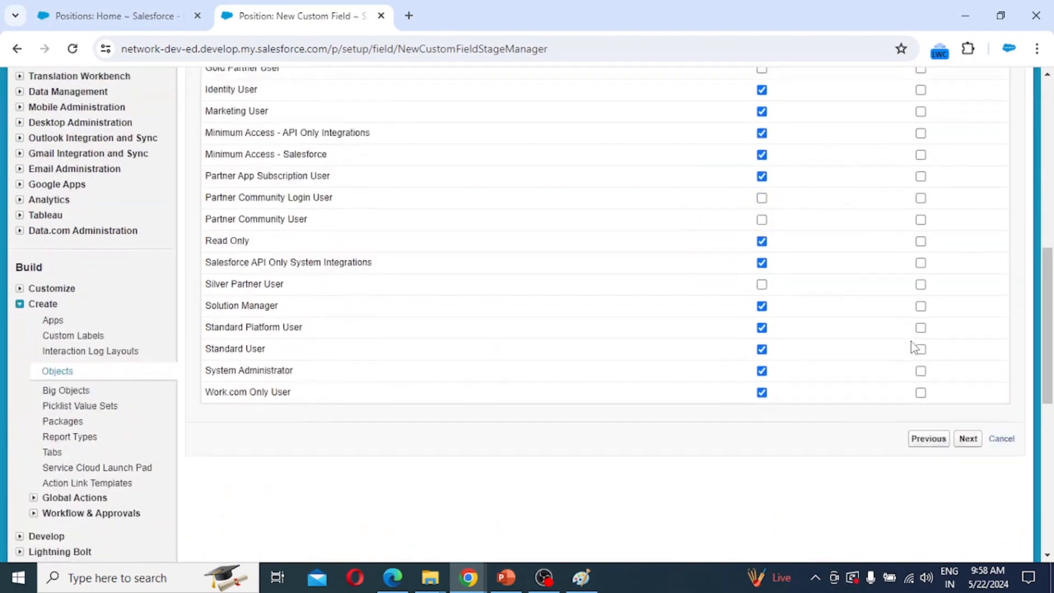
scroll(914, 347, "down", 2)
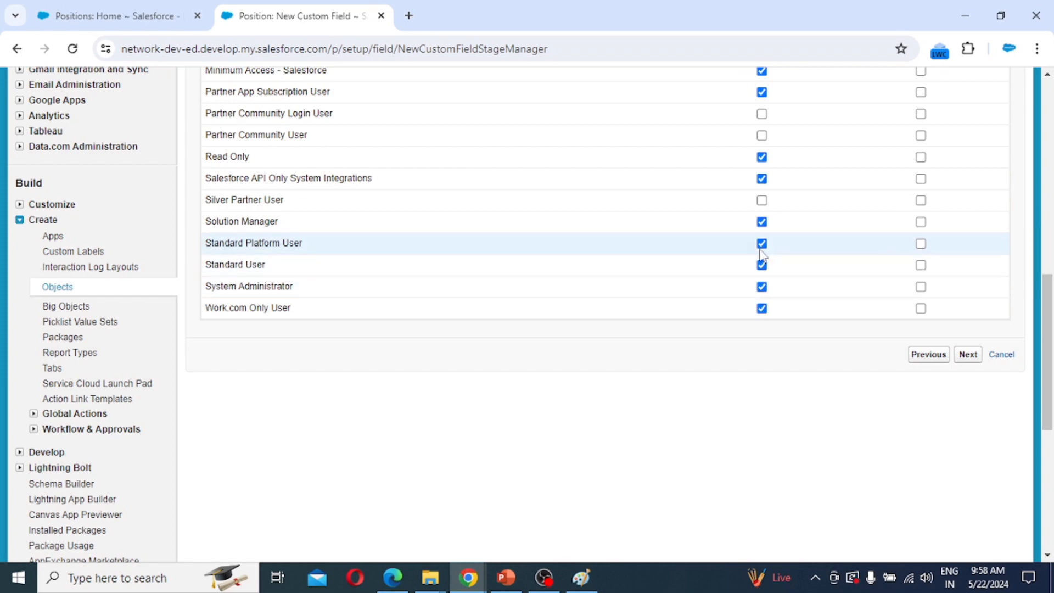
scroll(761, 254, "up", 10)
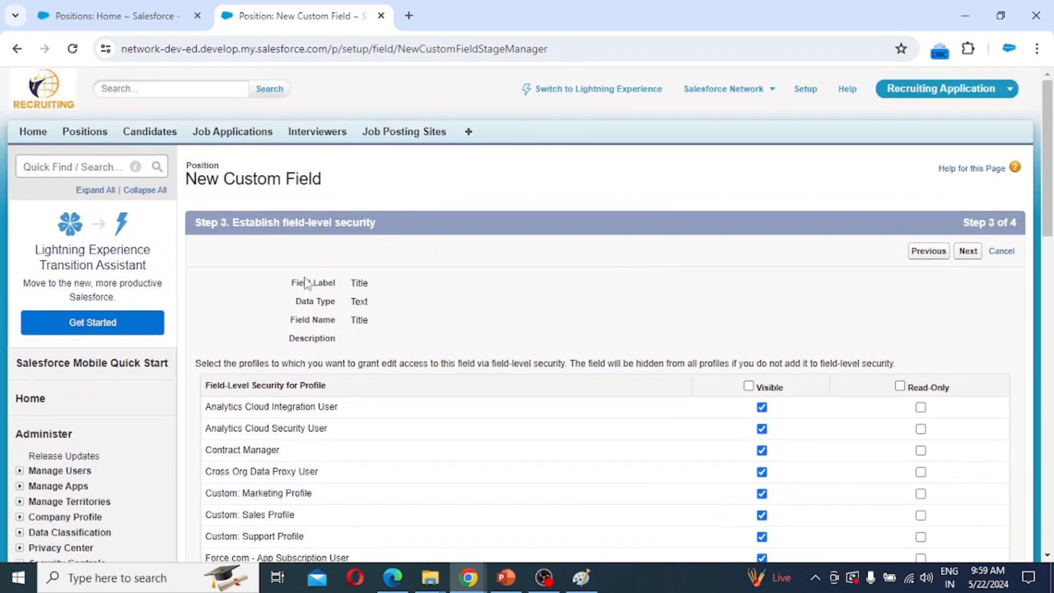
scroll(684, 399, "down", 1)
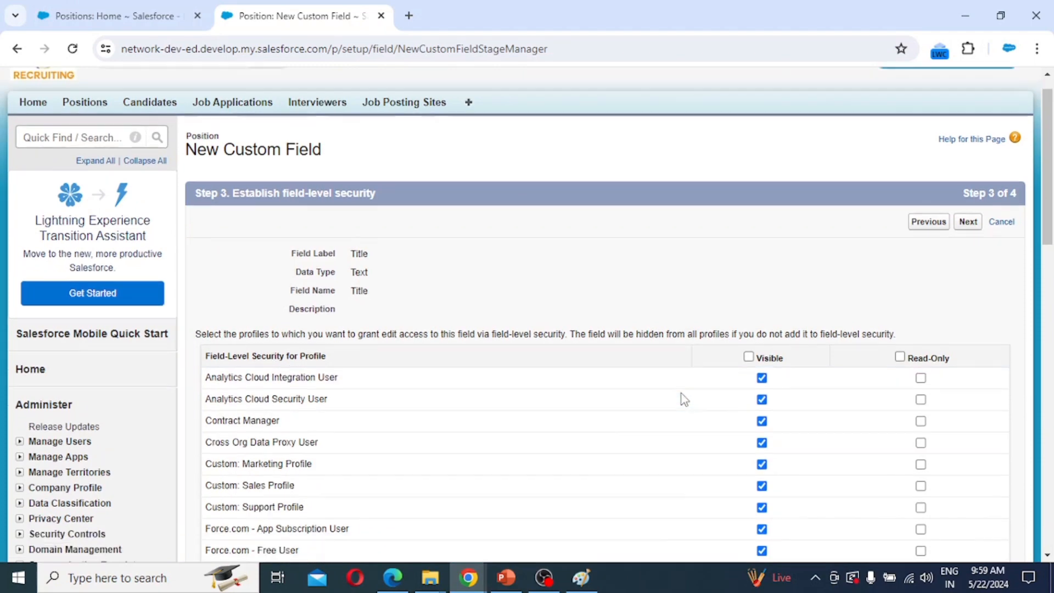
scroll(681, 393, "down", 10)
left_click(967, 355)
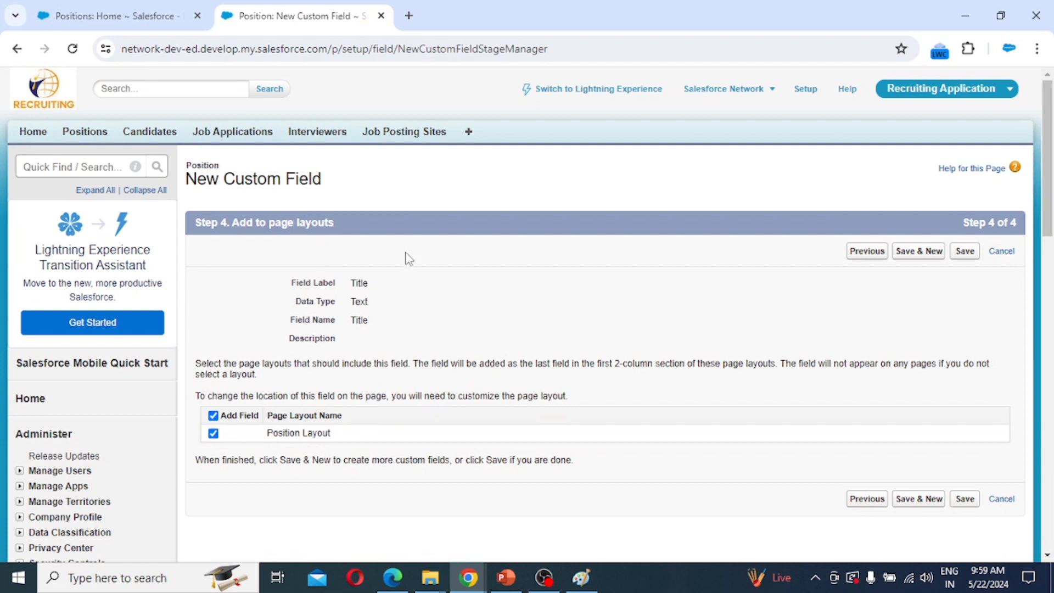
left_click(917, 256)
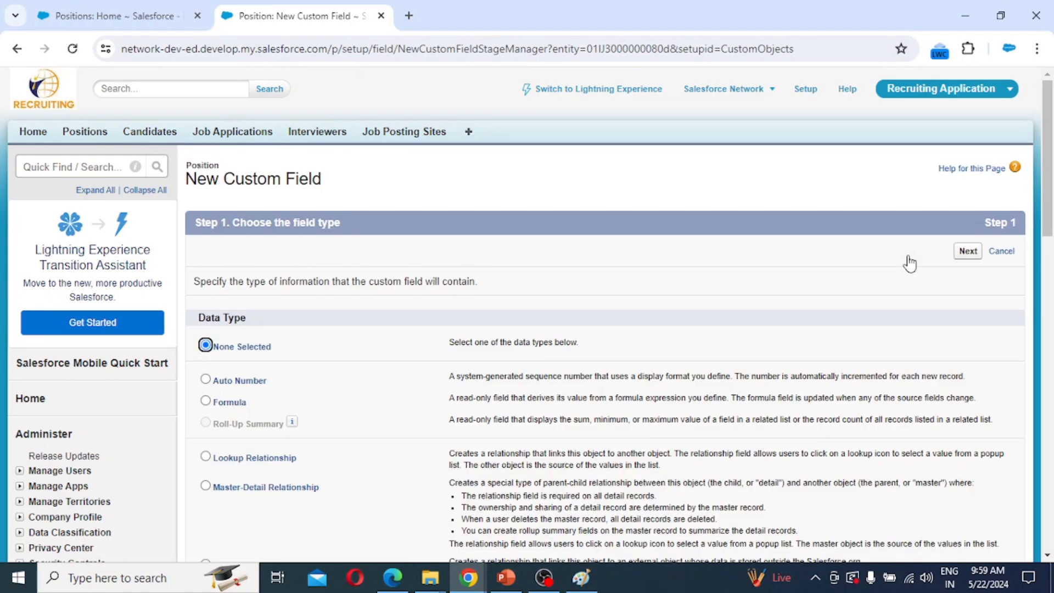
Choose Picklist as the new Position field's data type.
scroll(485, 388, "down", 3)
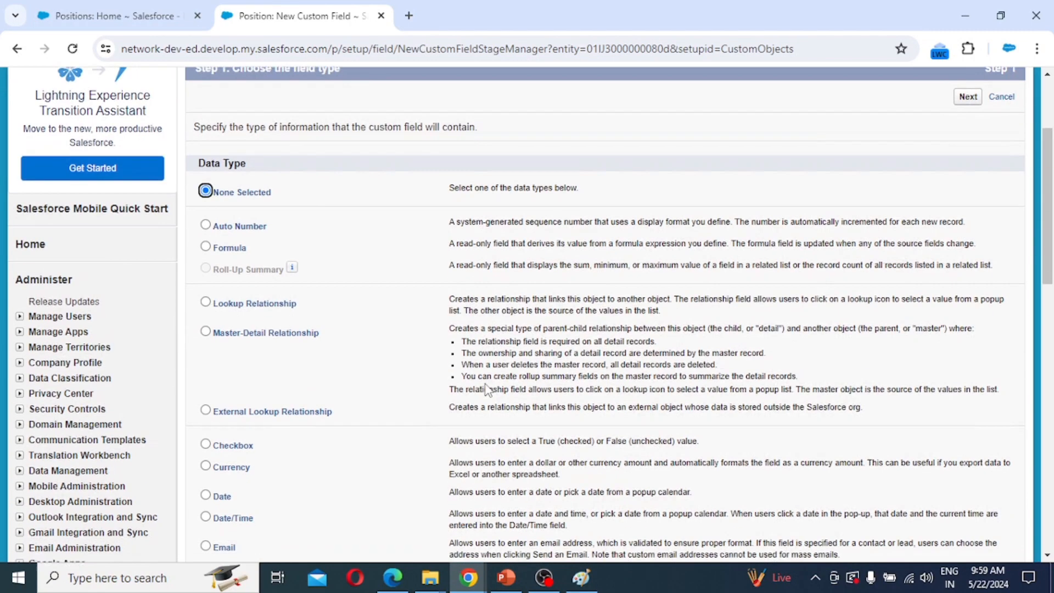
scroll(486, 388, "down", 6)
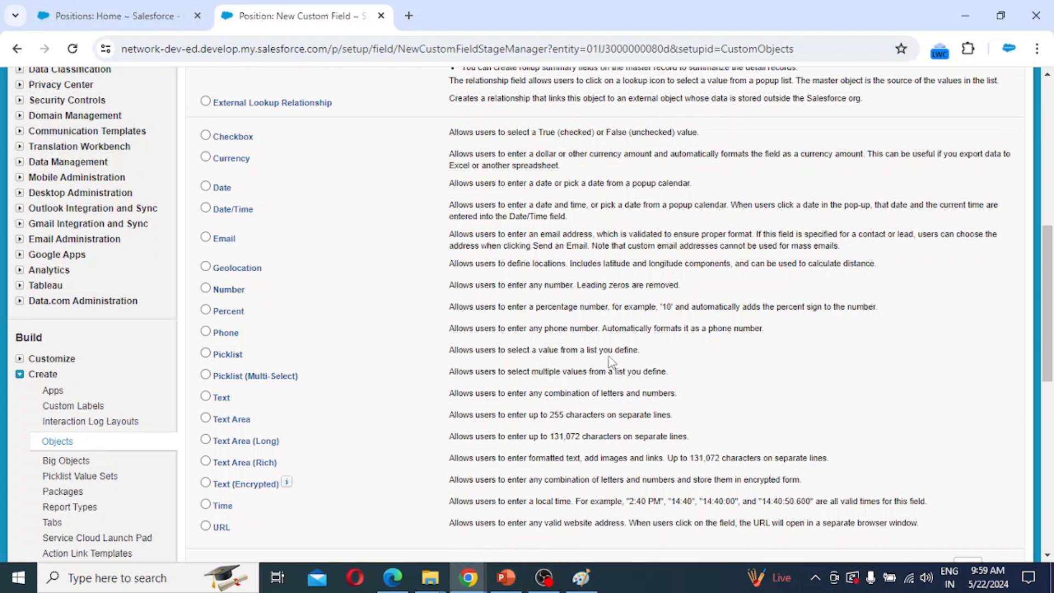
left_click(207, 354)
scroll(898, 443, "down", 3)
left_click(968, 413)
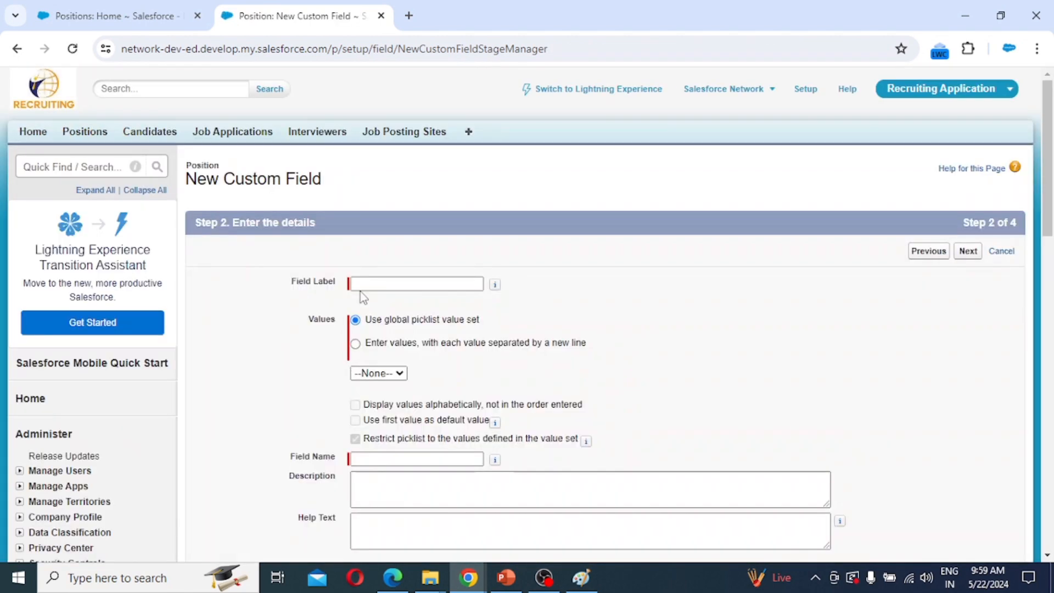
Label the field 'Department' and enter the picklist values IT and Non IT.
left_click(366, 284)
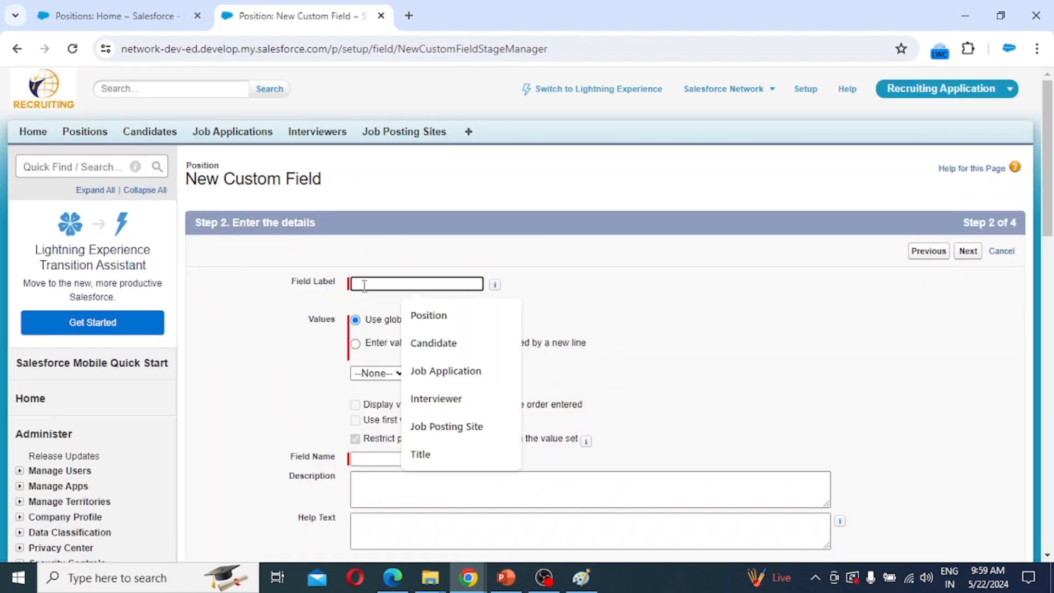
type("De")
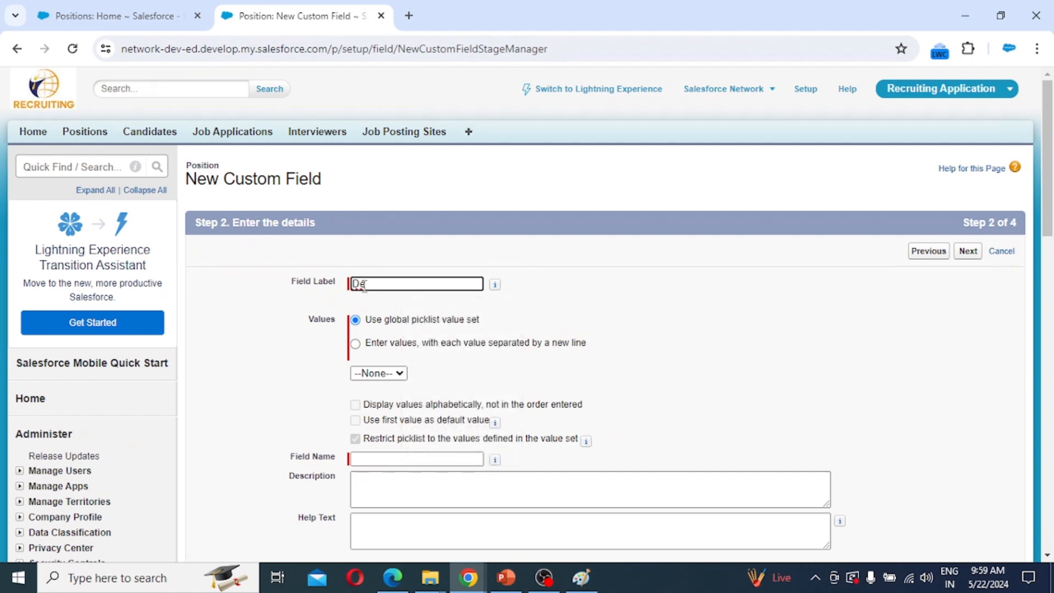
type("partment")
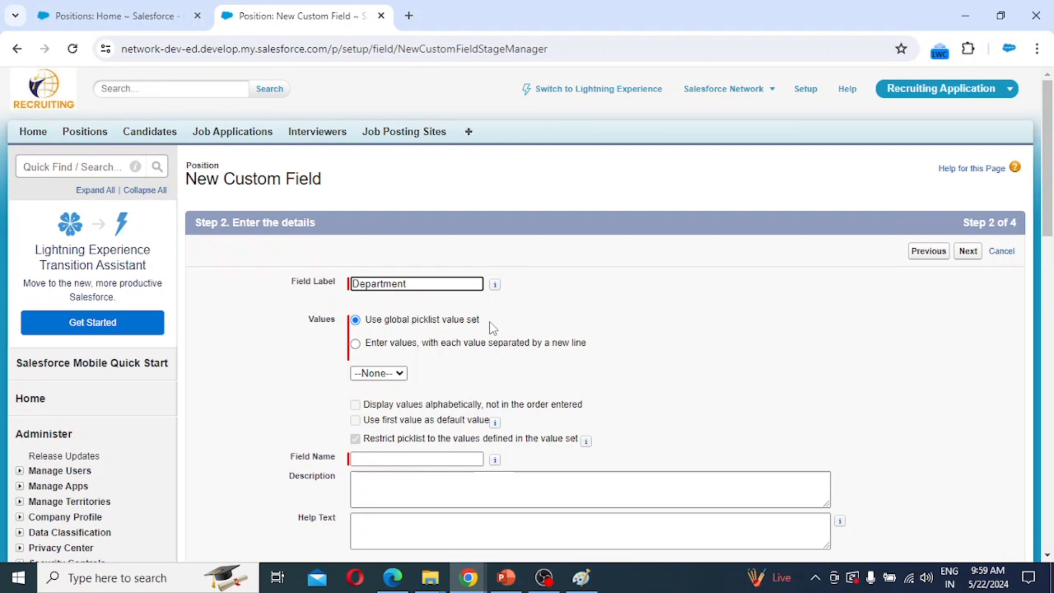
left_click(384, 347)
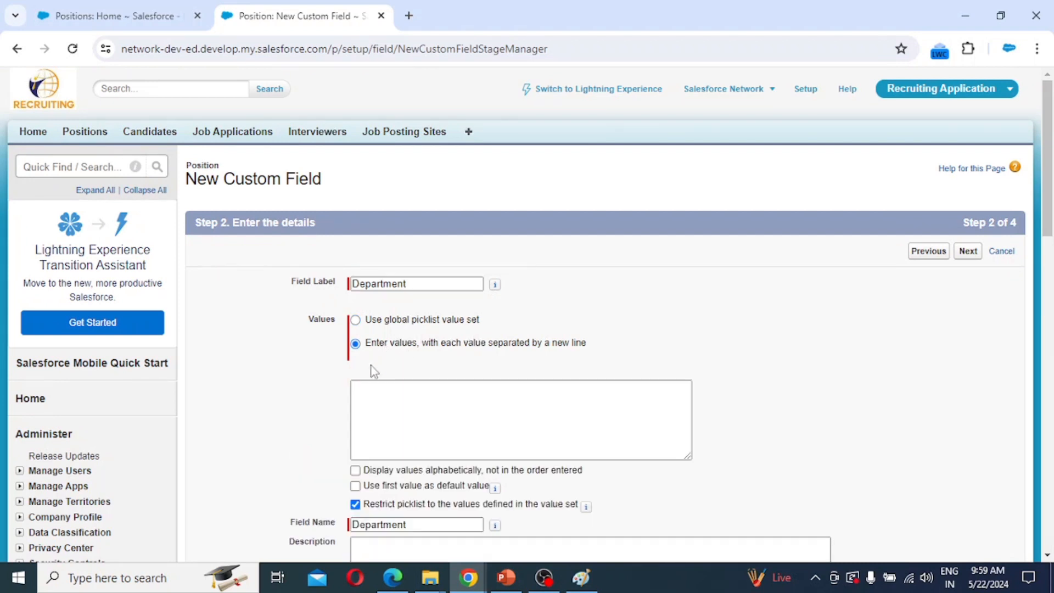
left_click(377, 391)
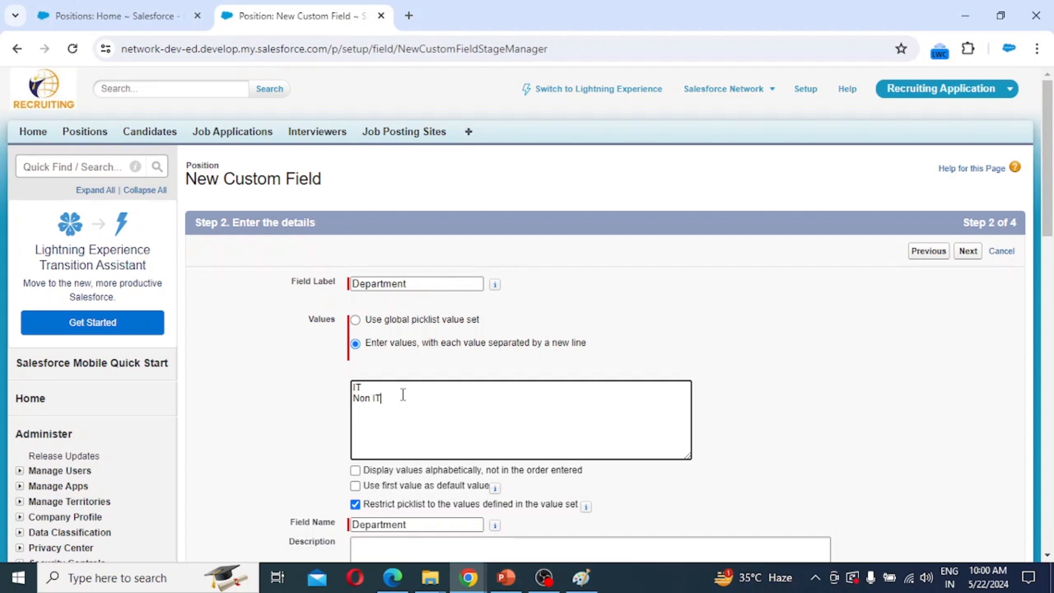
scroll(459, 481, "down", 1)
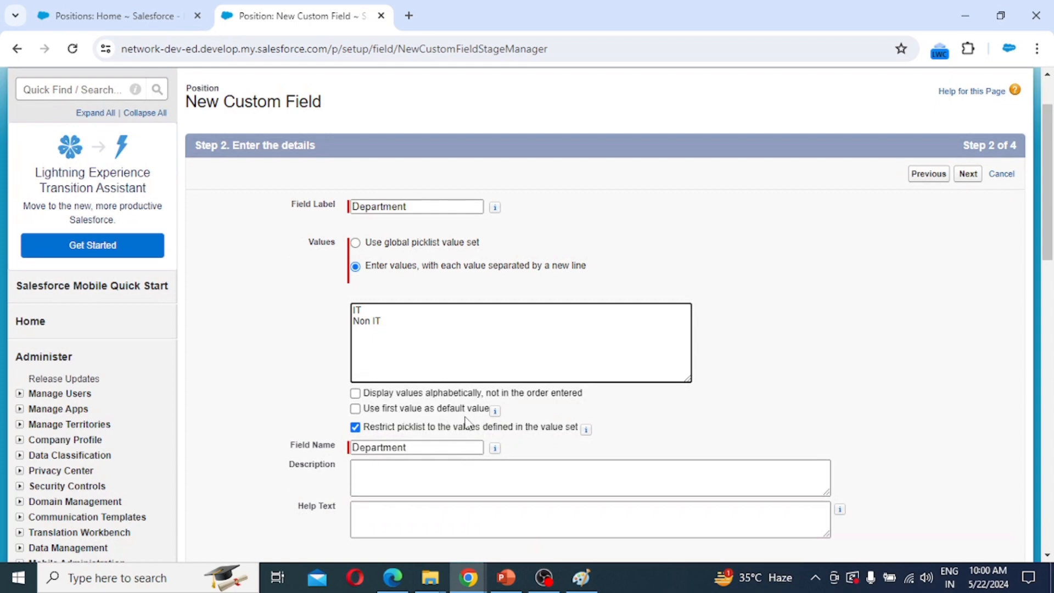
scroll(417, 423, "down", 1)
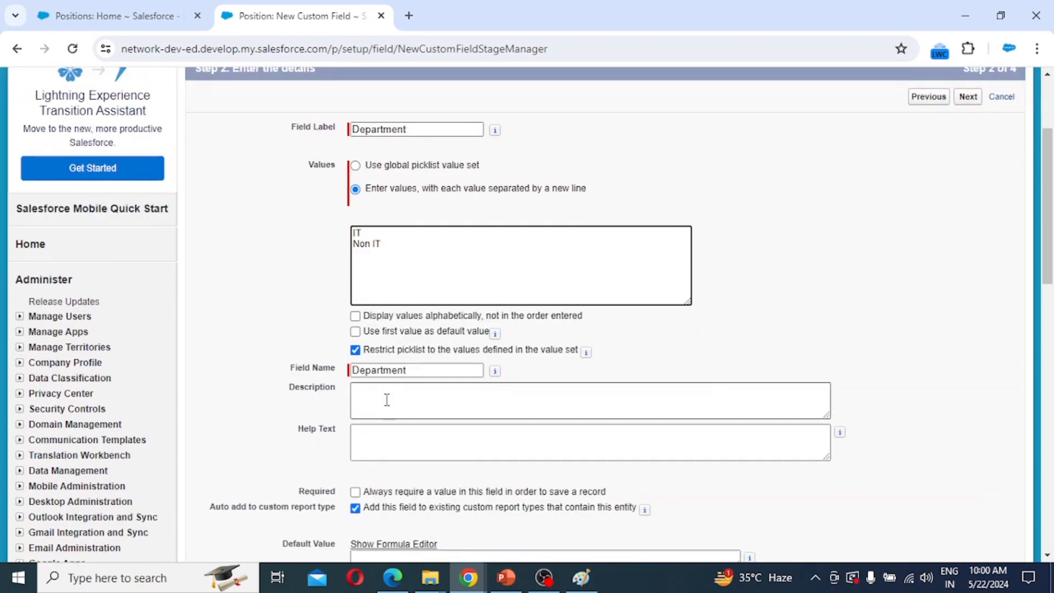
scroll(653, 502, "down", 1)
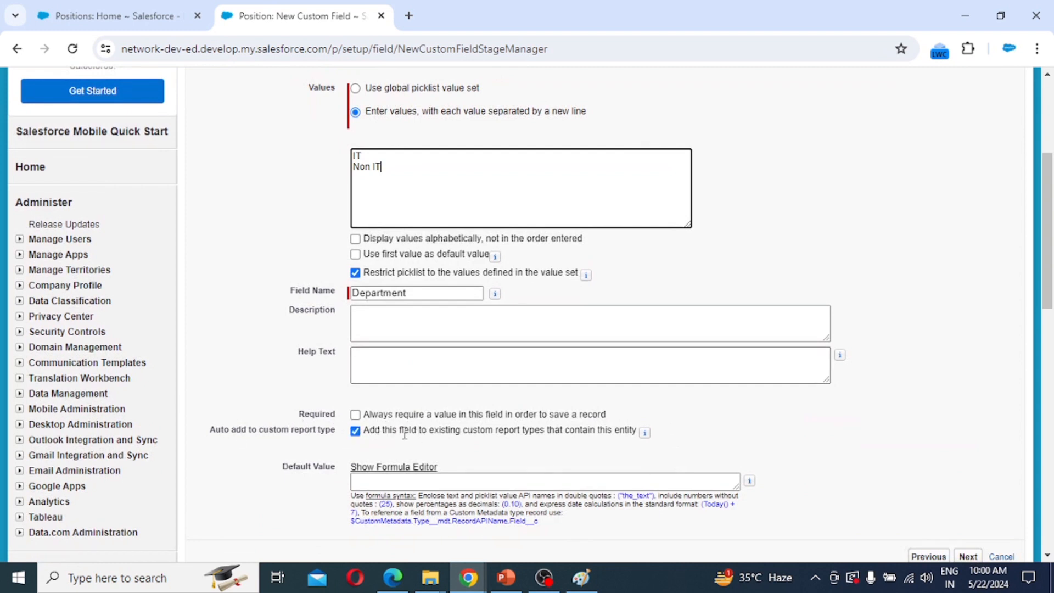
scroll(440, 445, "down", 1)
Keep default visibility and Position Layout, then save Department and start another field.
left_click(968, 479)
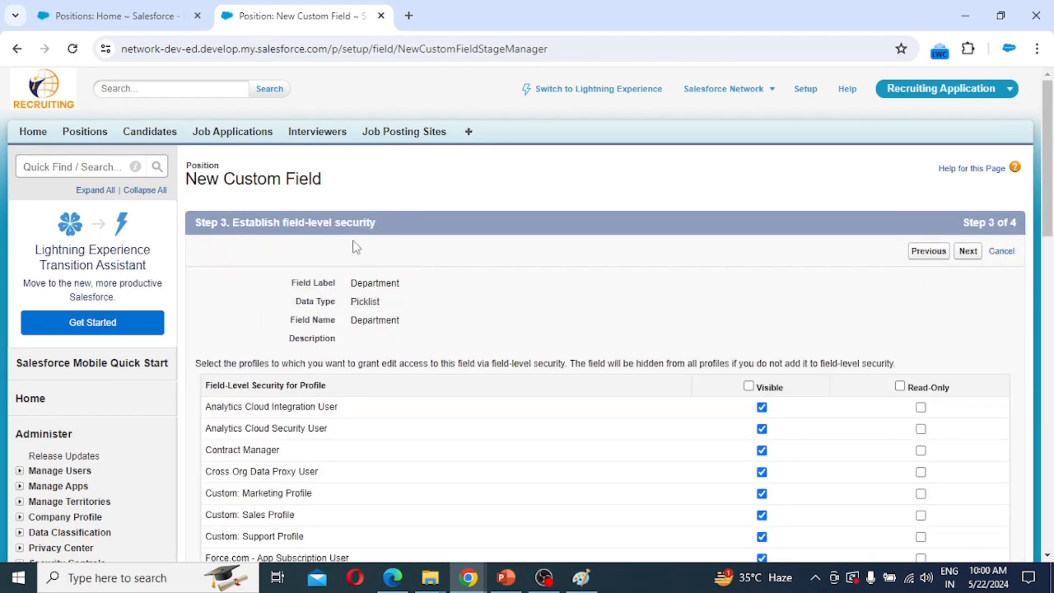
scroll(867, 391, "down", 5)
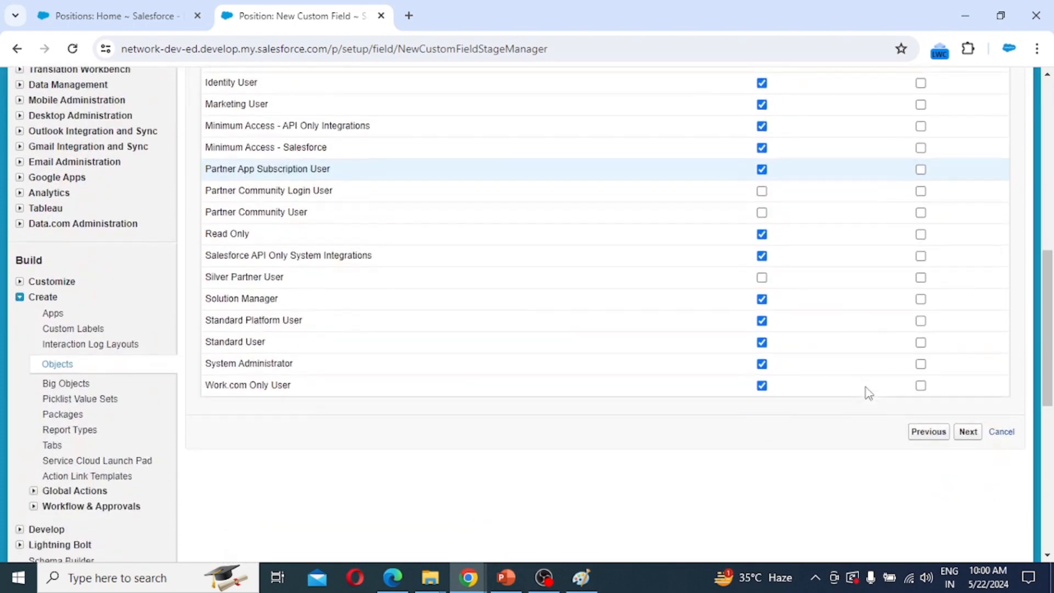
left_click(968, 433)
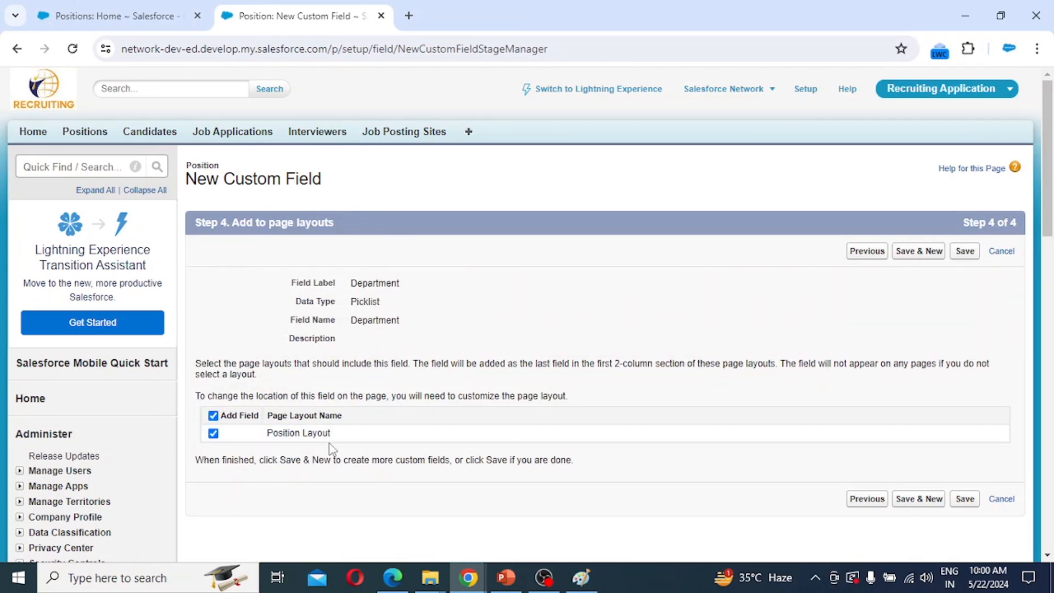
left_click(913, 258)
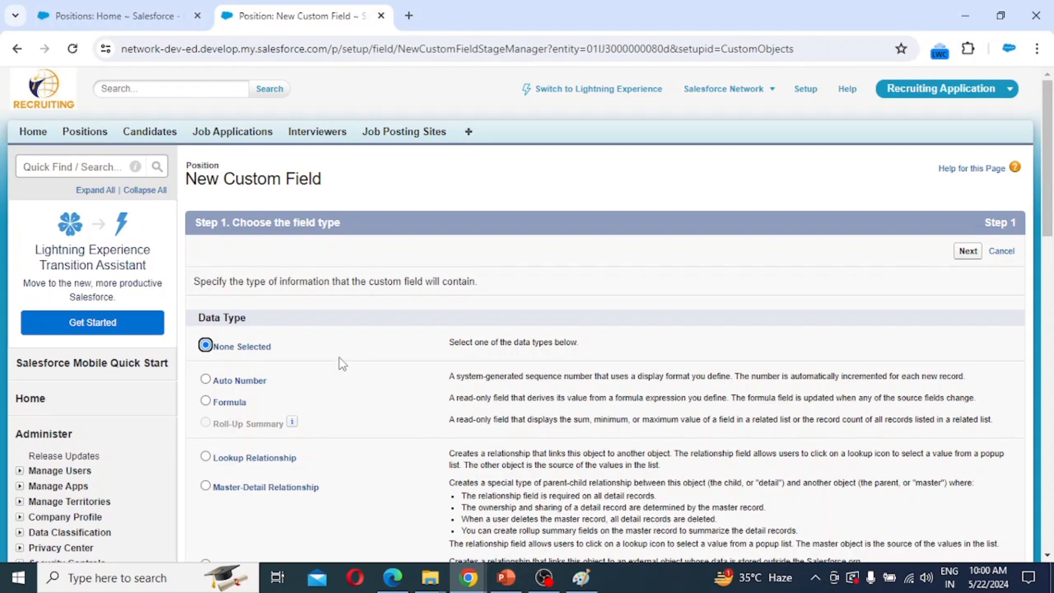
Choose Picklist as the new field's data type.
scroll(299, 346, "down", 8)
scroll(298, 346, "down", 3)
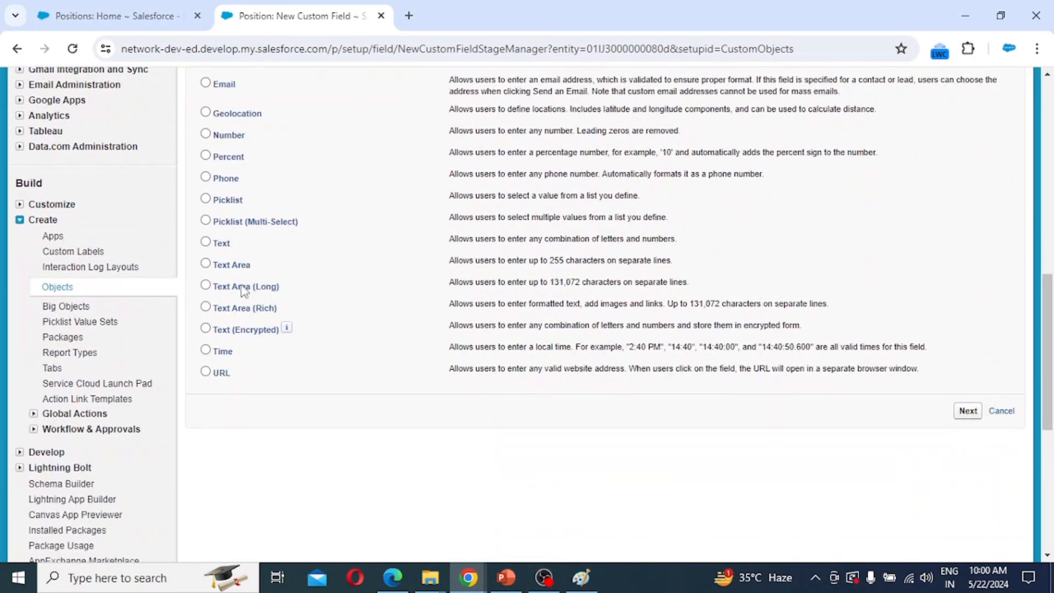
left_click(227, 201)
left_click(968, 412)
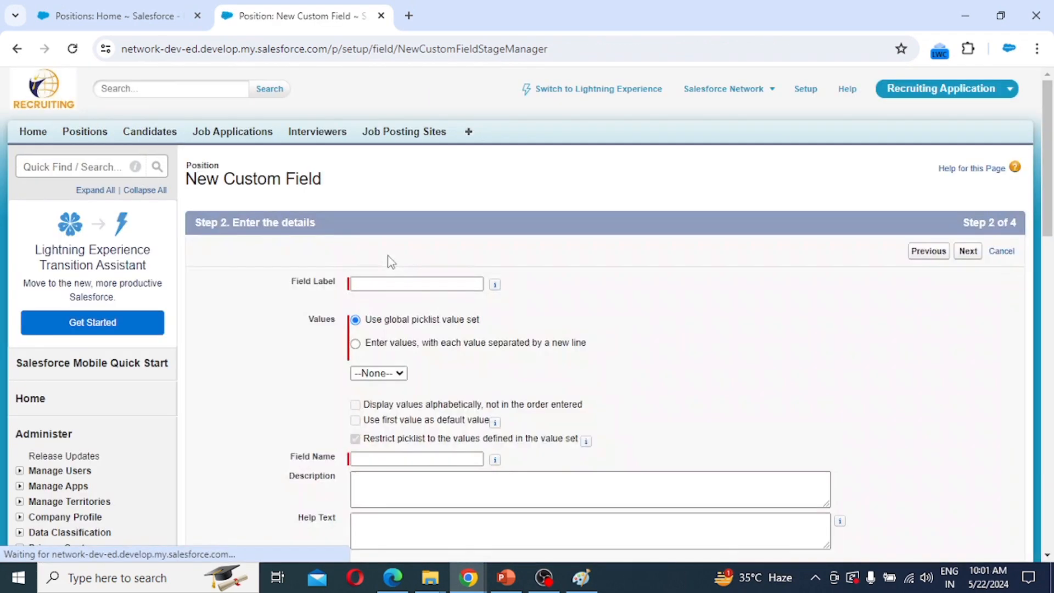
Label the field 'Location' and enter values such as New Delhi and Pune.
left_click(383, 282)
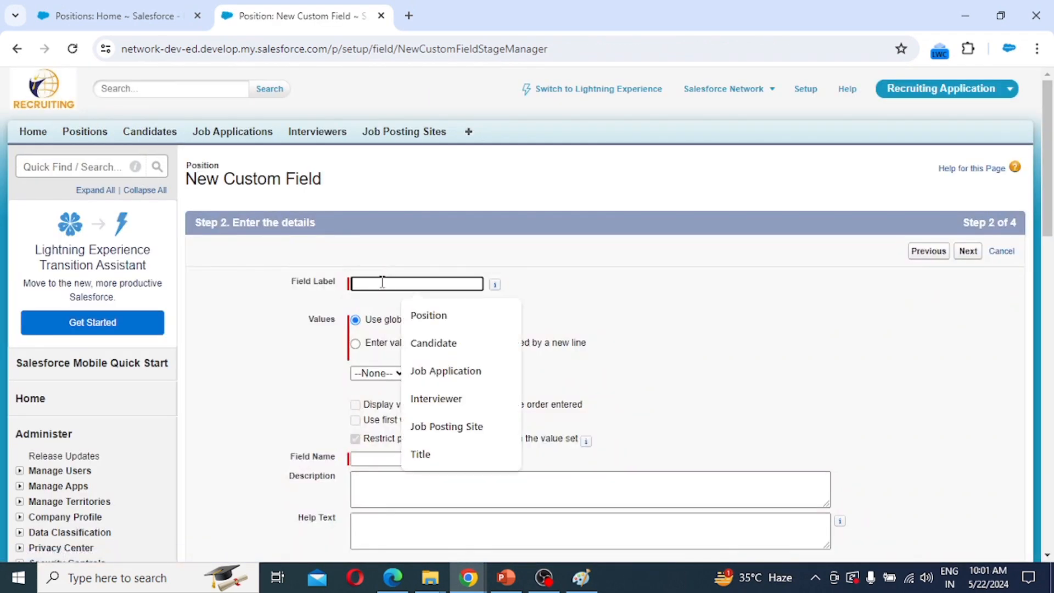
type("Location")
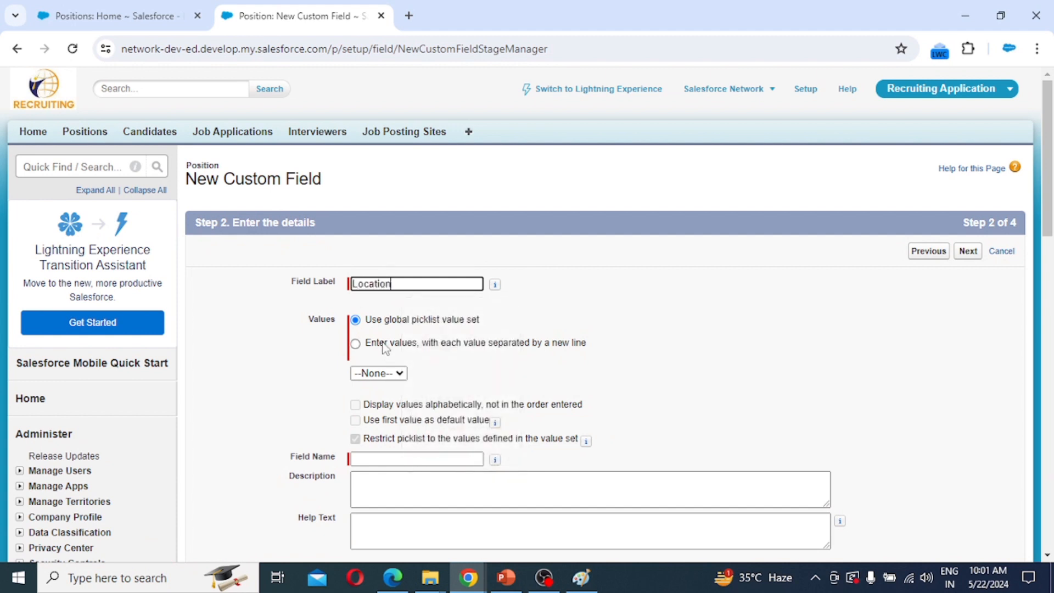
left_click(384, 344)
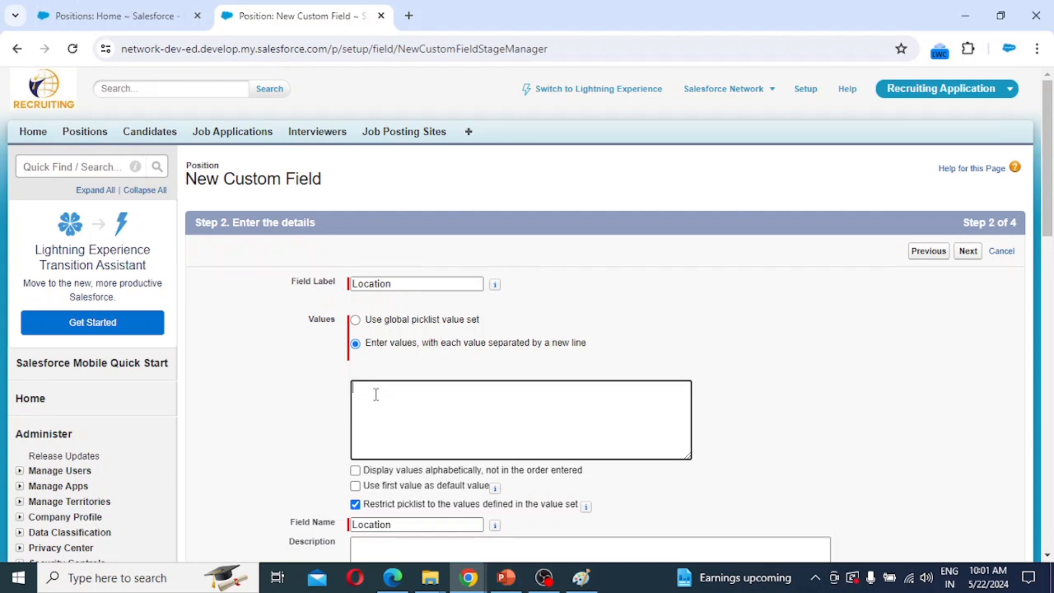
type("New Delhi")
scroll(445, 426, "down", 3)
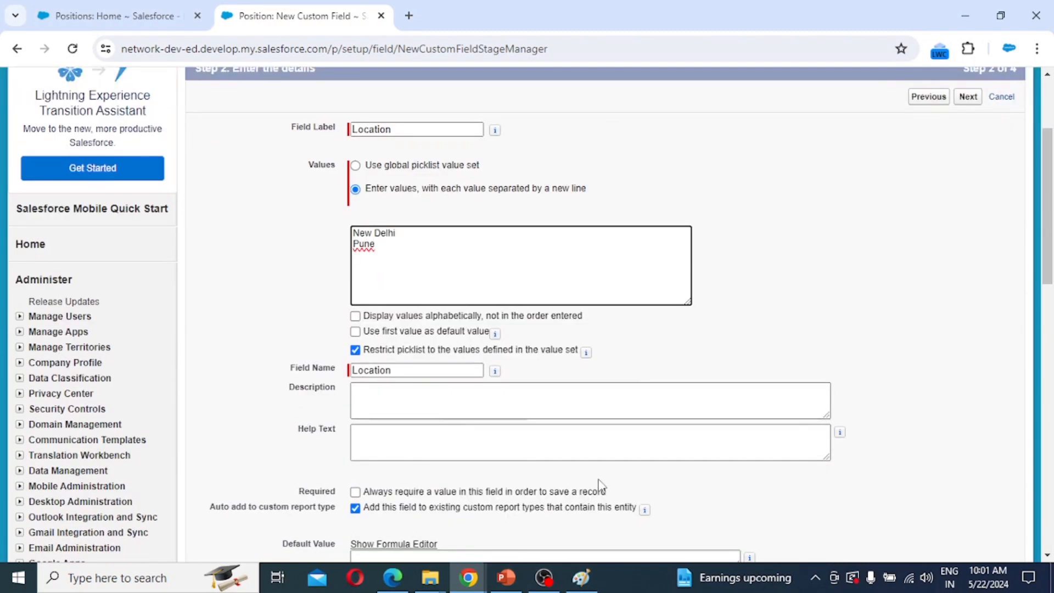
scroll(603, 483, "down", 2)
scroll(659, 472, "down", 2)
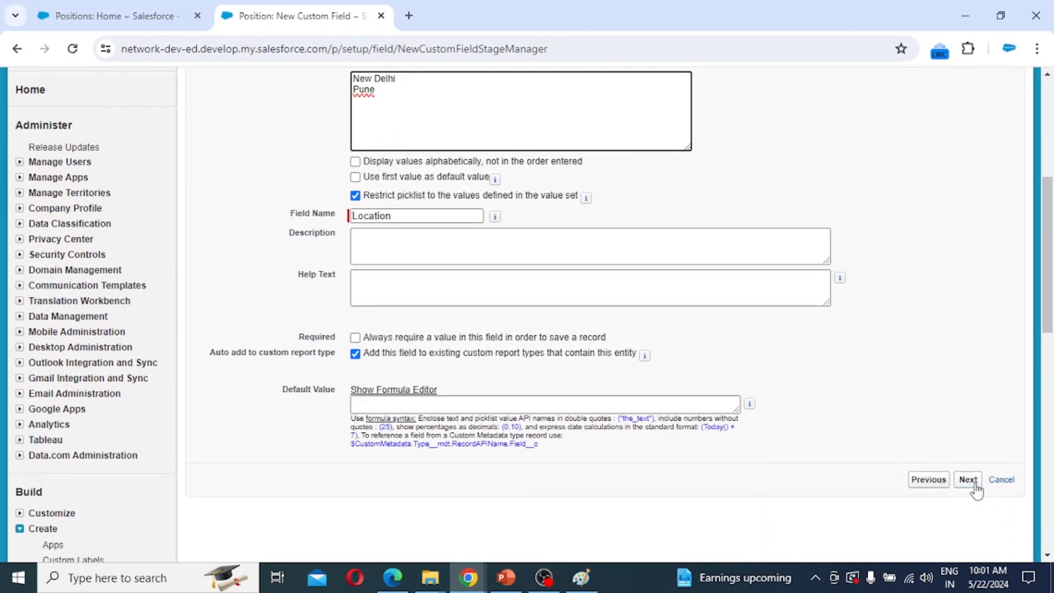
Keep default profile visibility for Location and advance to the page-layout step.
left_click(969, 480)
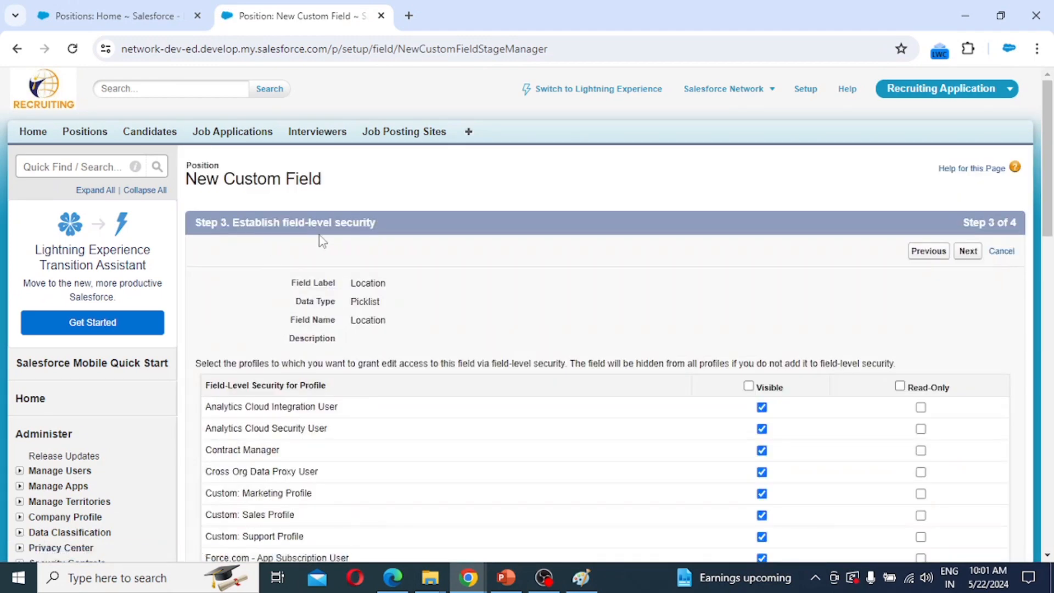
scroll(873, 378, "down", 4)
scroll(874, 380, "down", 6)
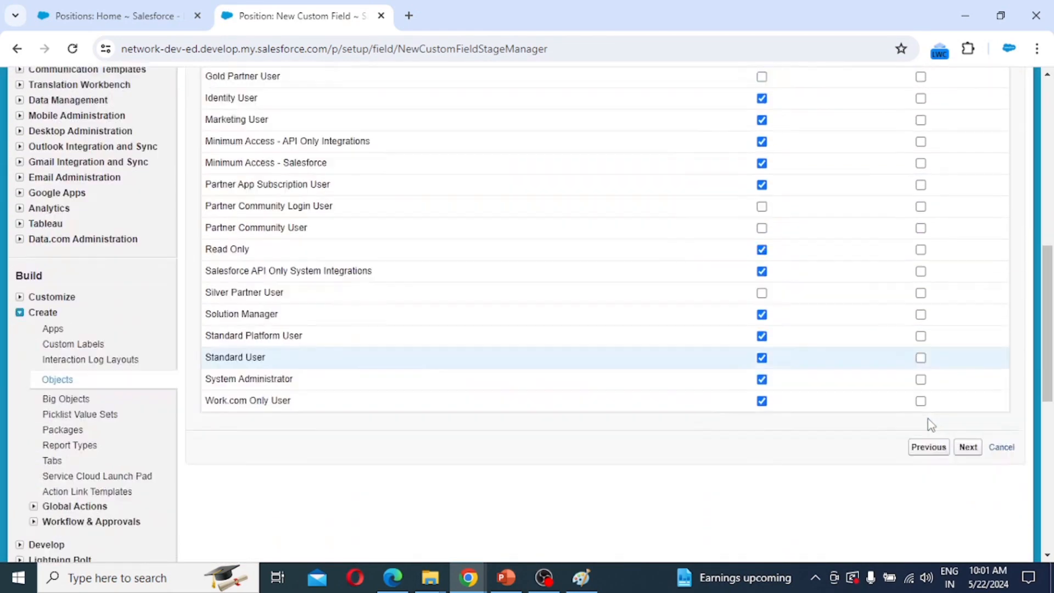
left_click(968, 355)
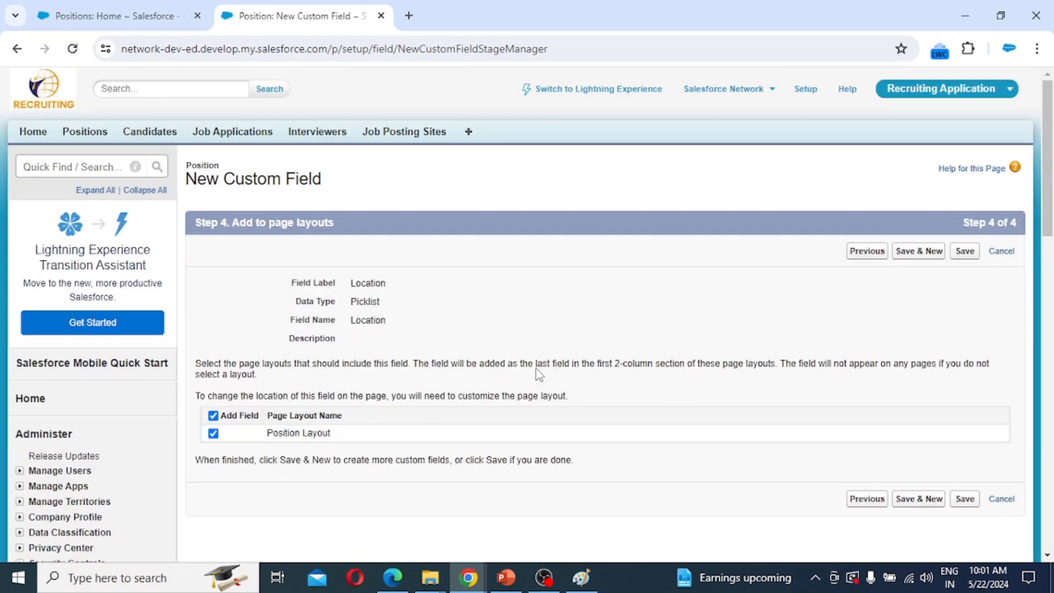
Save the Location field and begin a new Text field.
left_click(925, 259)
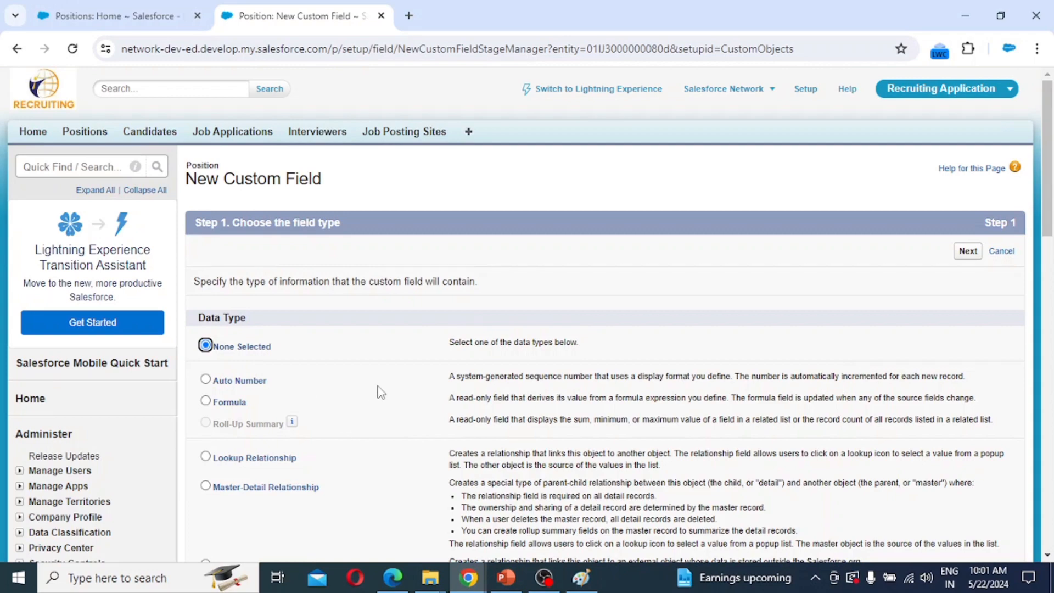
scroll(381, 392, "down", 10)
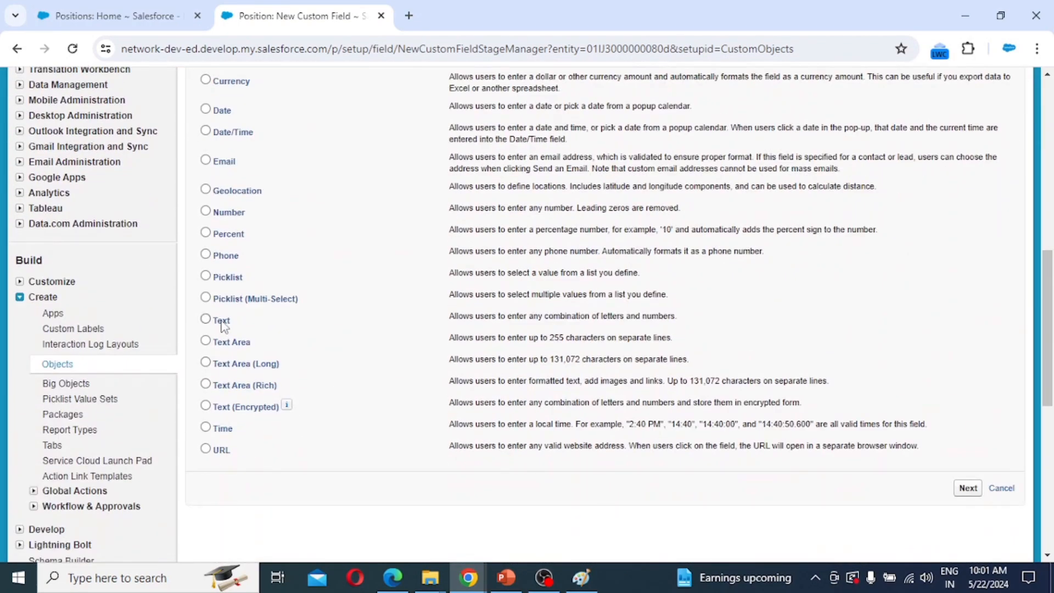
left_click(222, 324)
left_click(968, 490)
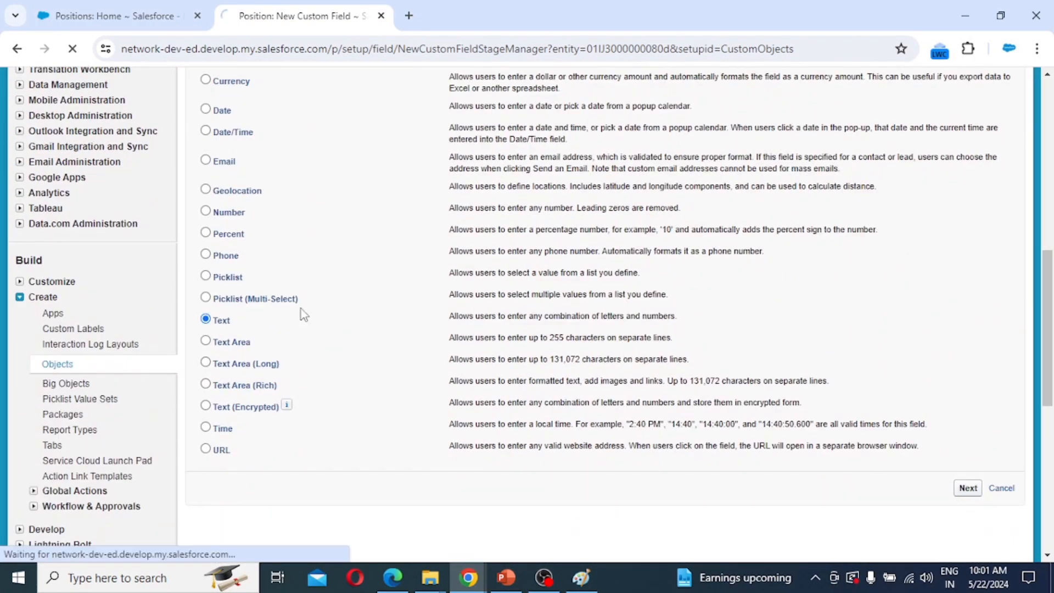
Label it 'Hiring Manager' with length 50, keep default security and layout, and save.
left_click(380, 284)
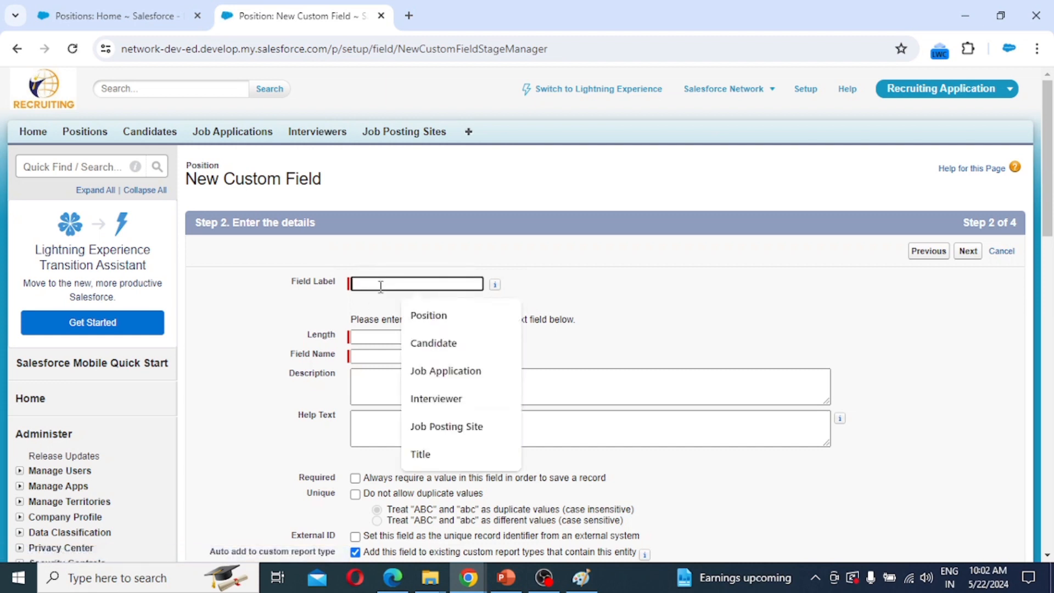
type("Hi")
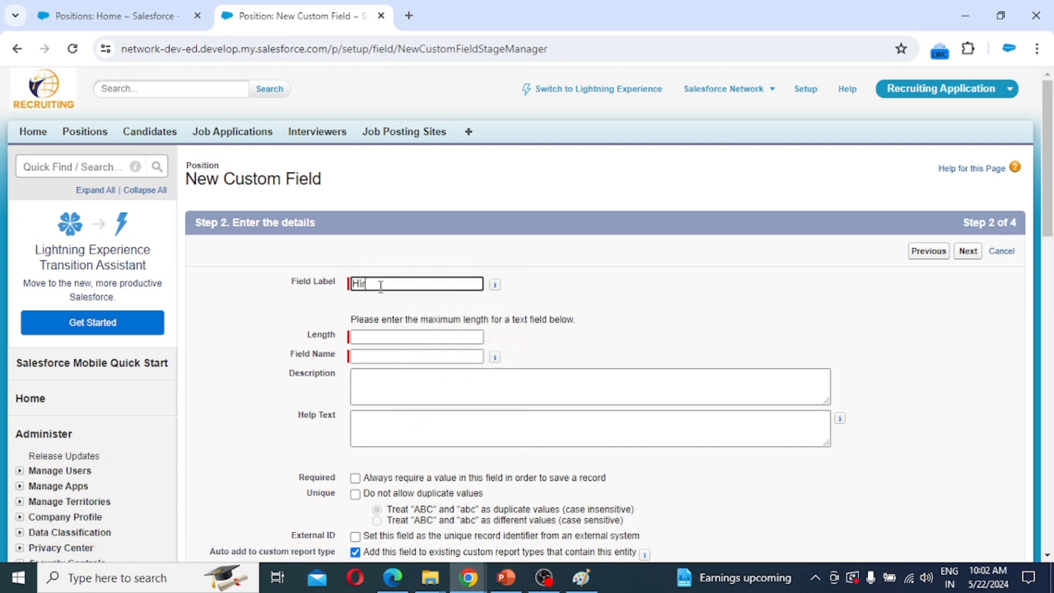
type("r")
left_click(967, 524)
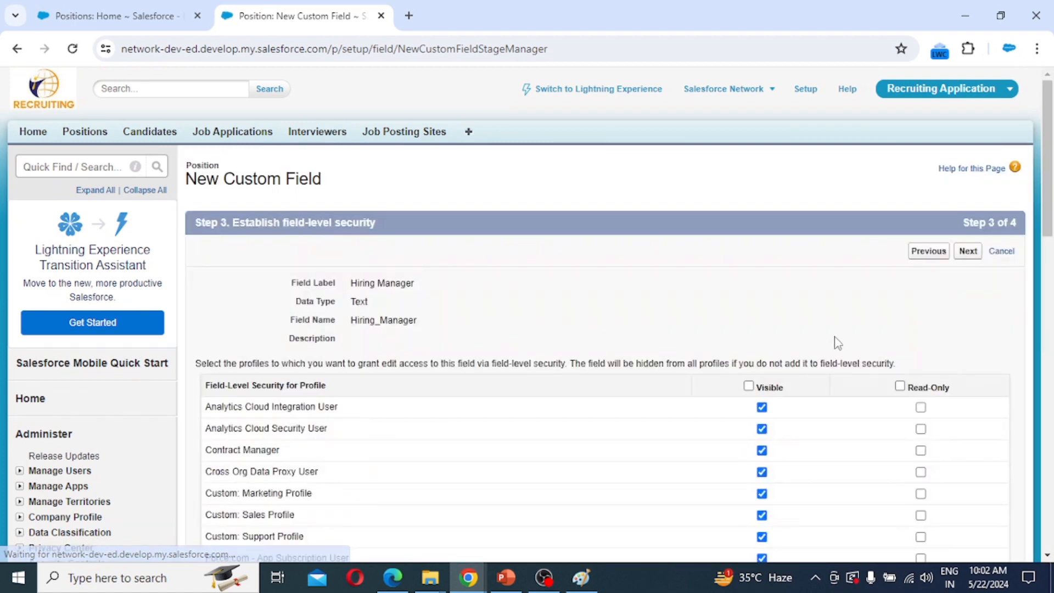
scroll(745, 394, "down", 10)
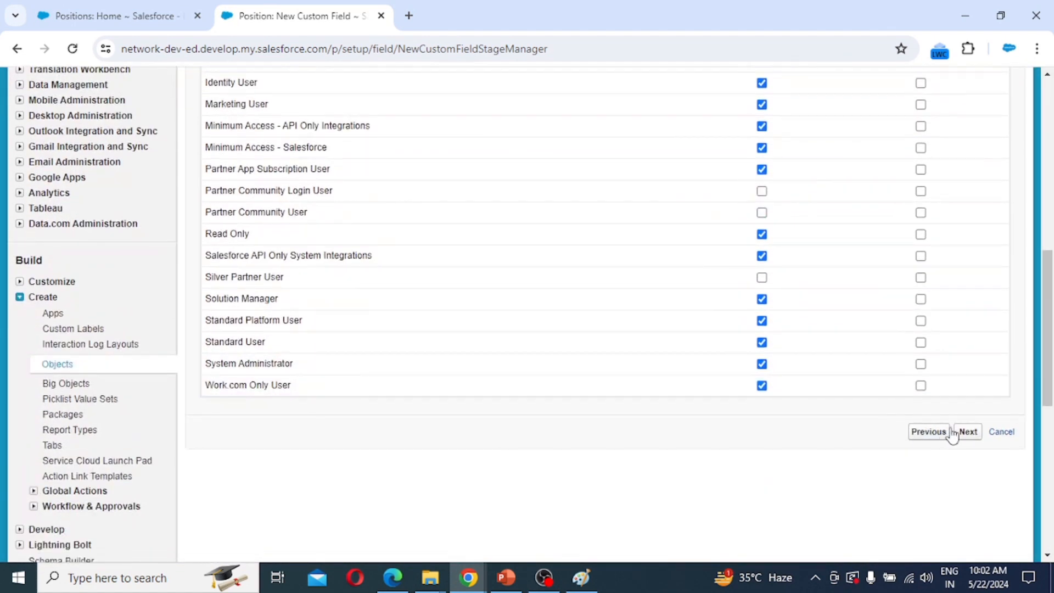
left_click(967, 432)
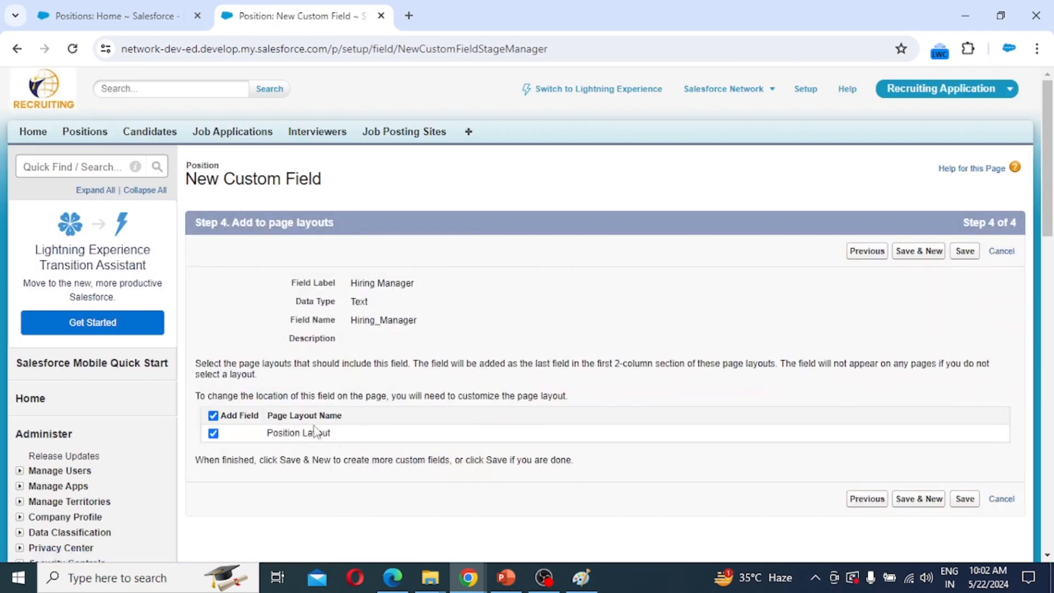
left_click(924, 256)
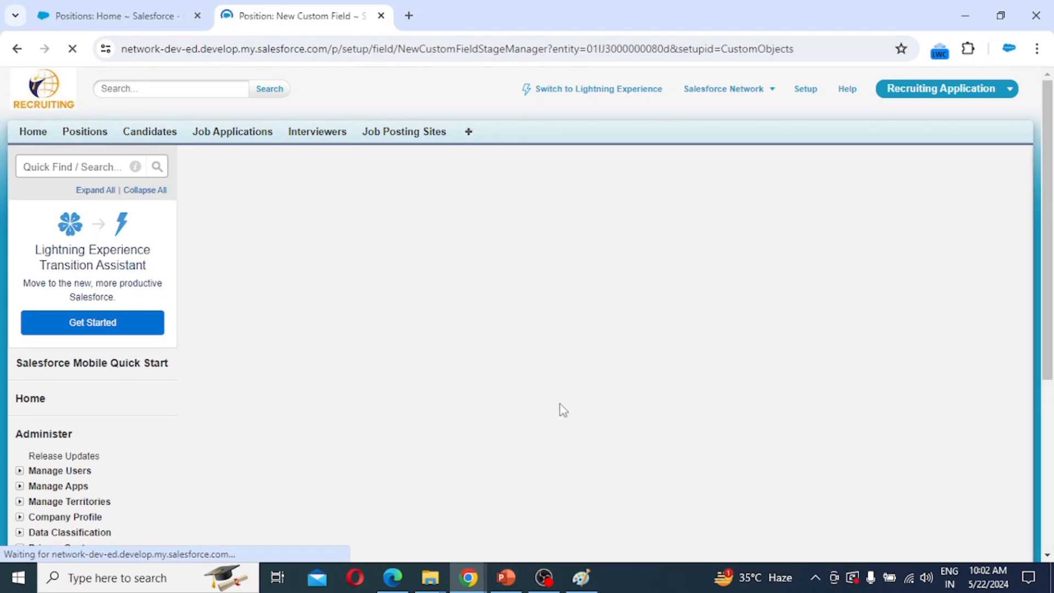
Choose Picklist as the new field's data type.
scroll(285, 385, "down", 5)
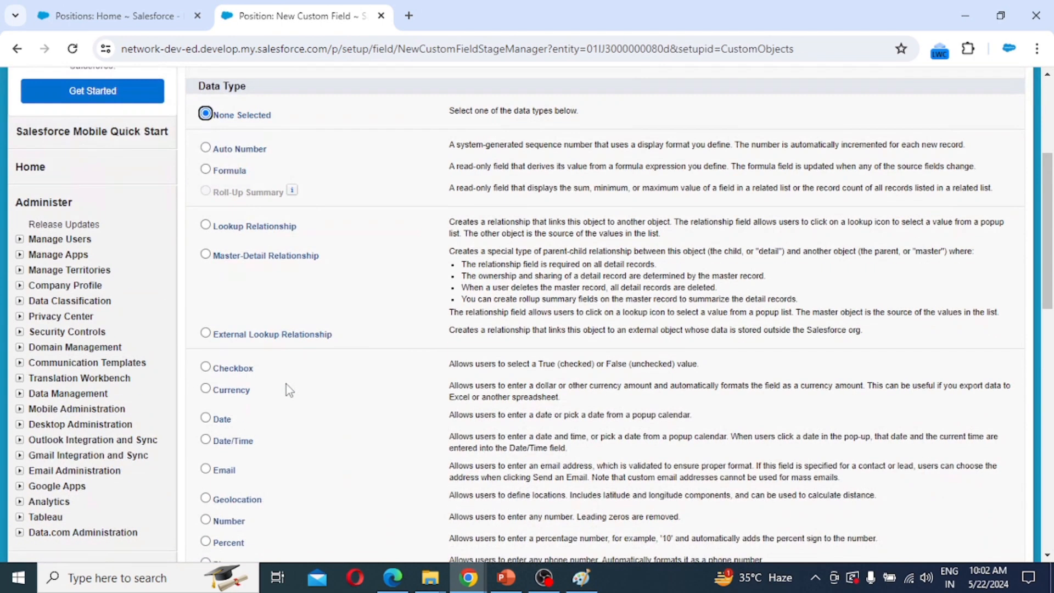
scroll(274, 394, "down", 3)
left_click(227, 355)
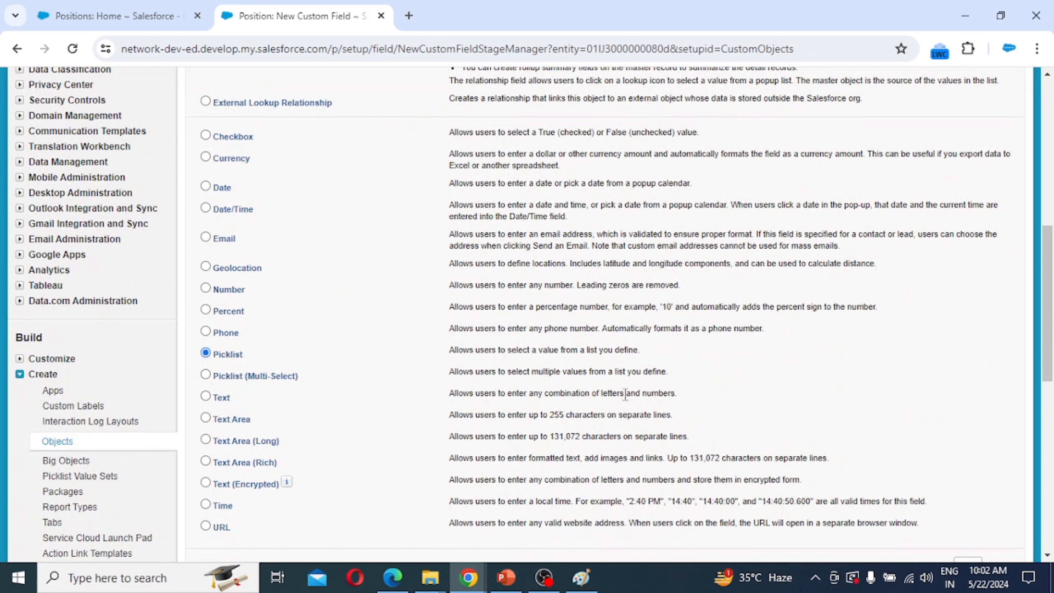
scroll(859, 421, "down", 3)
left_click(964, 414)
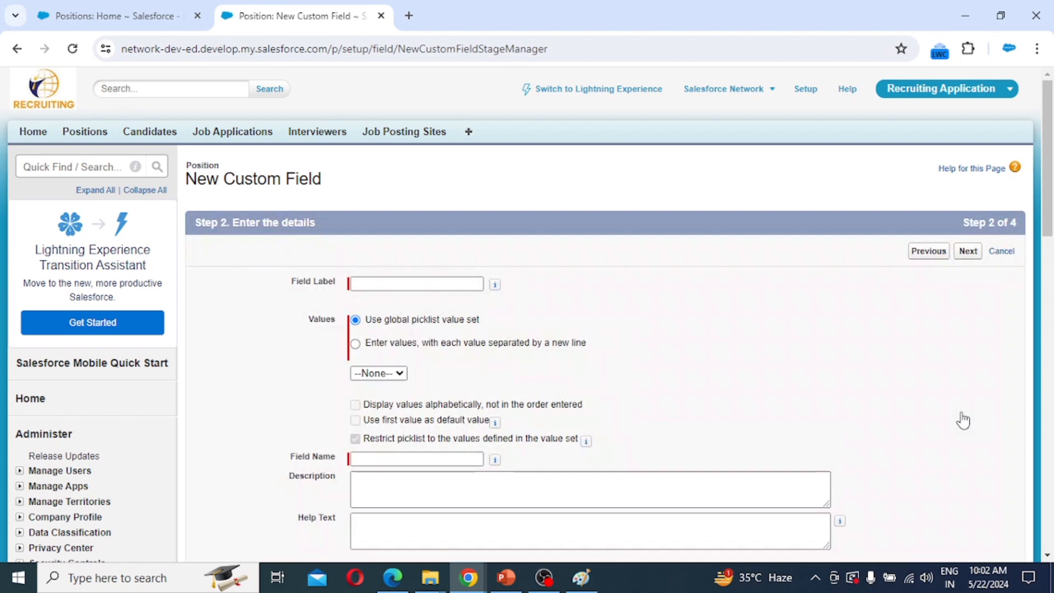
Label the field 'Status' and enter the values New, Open and Closed.
left_click(428, 286)
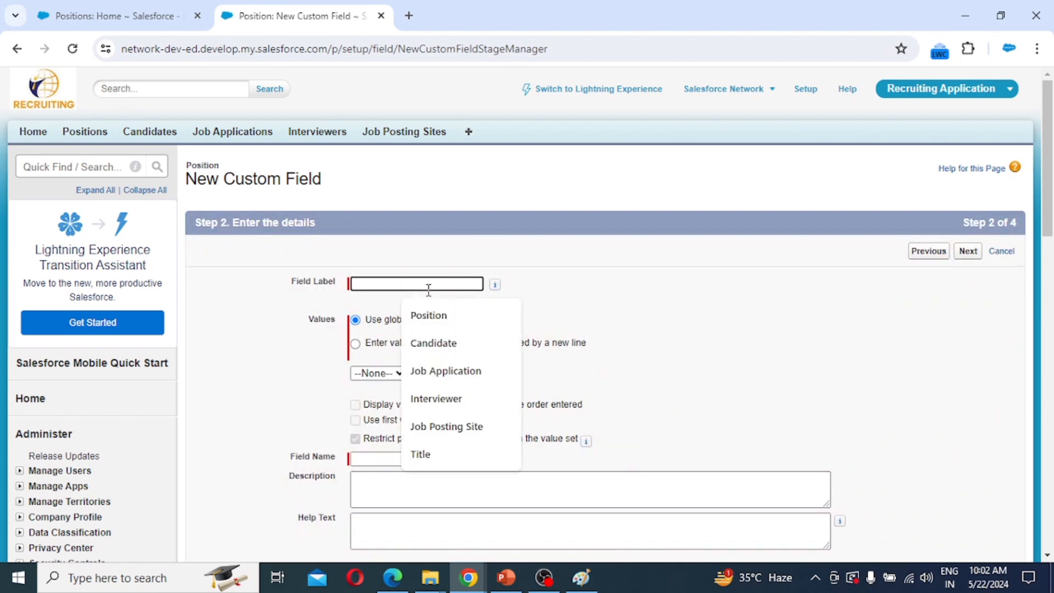
type("Status")
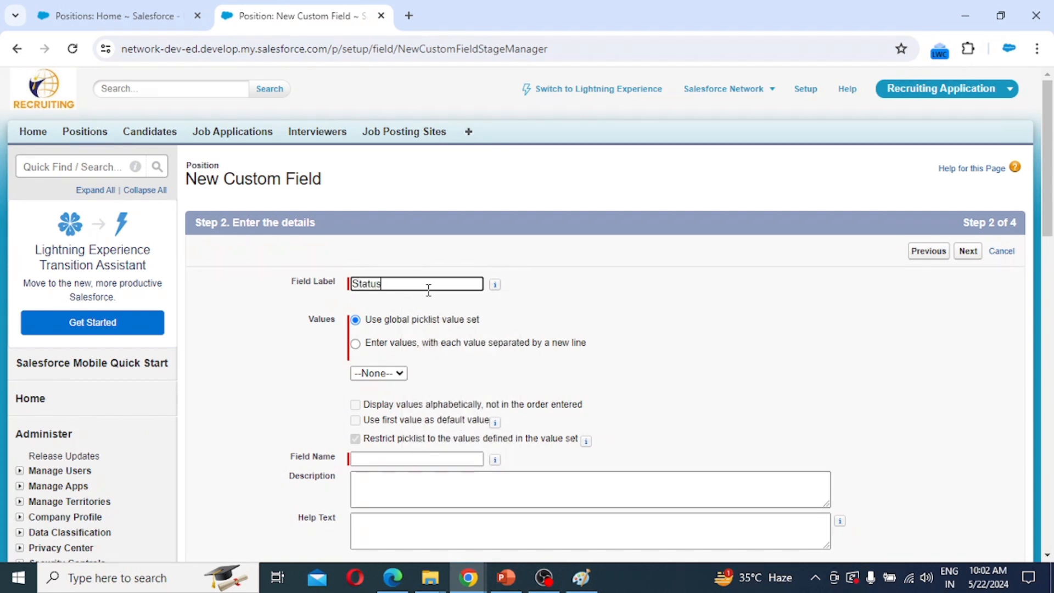
left_click(405, 344)
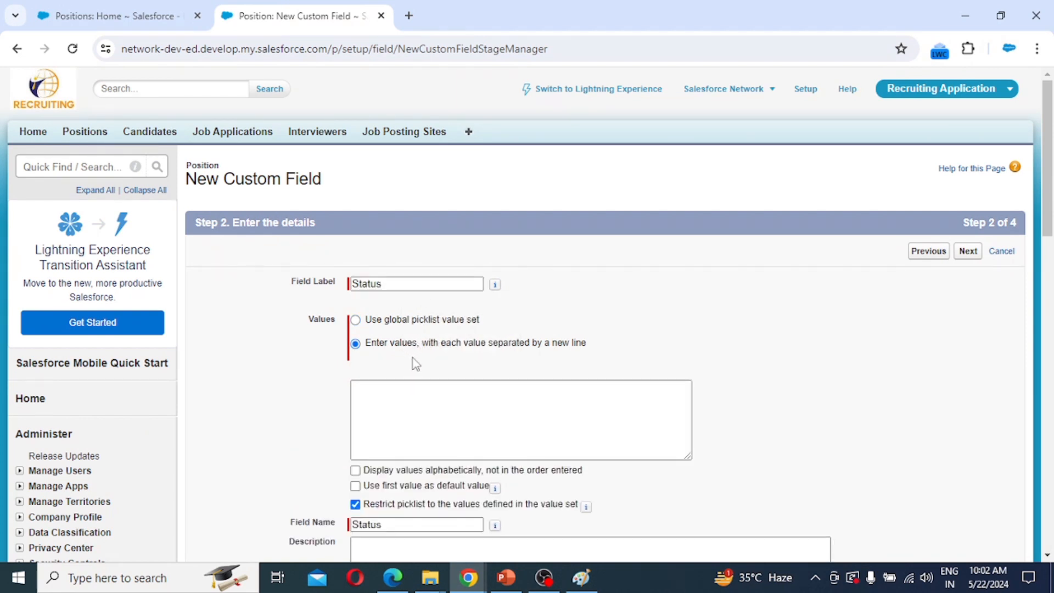
left_click(440, 403)
left_click(365, 400)
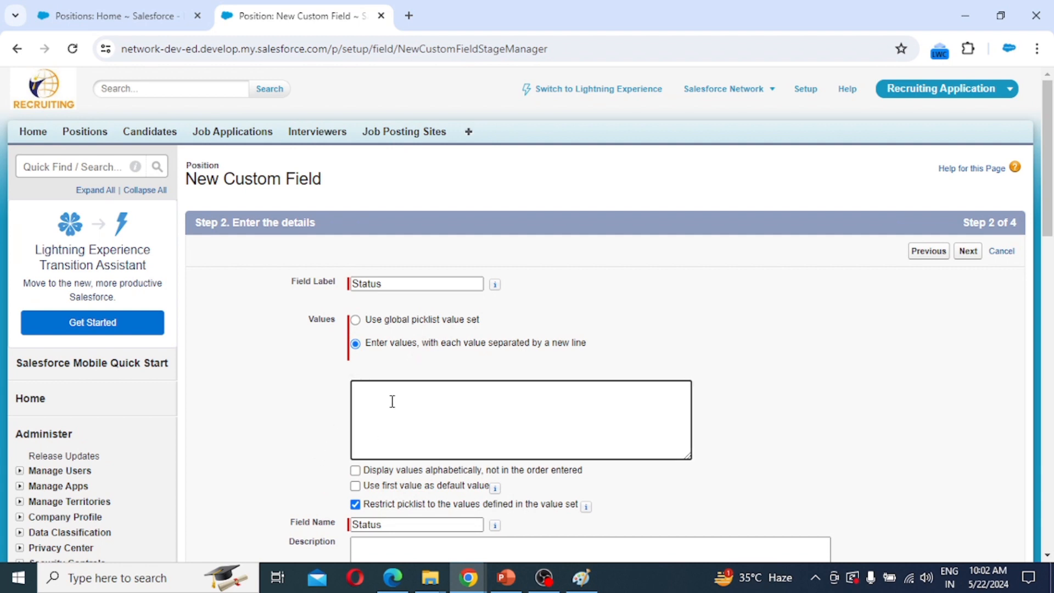
type("NM")
type("ew")
type("Op")
type("en")
key("Return")
type("Closed")
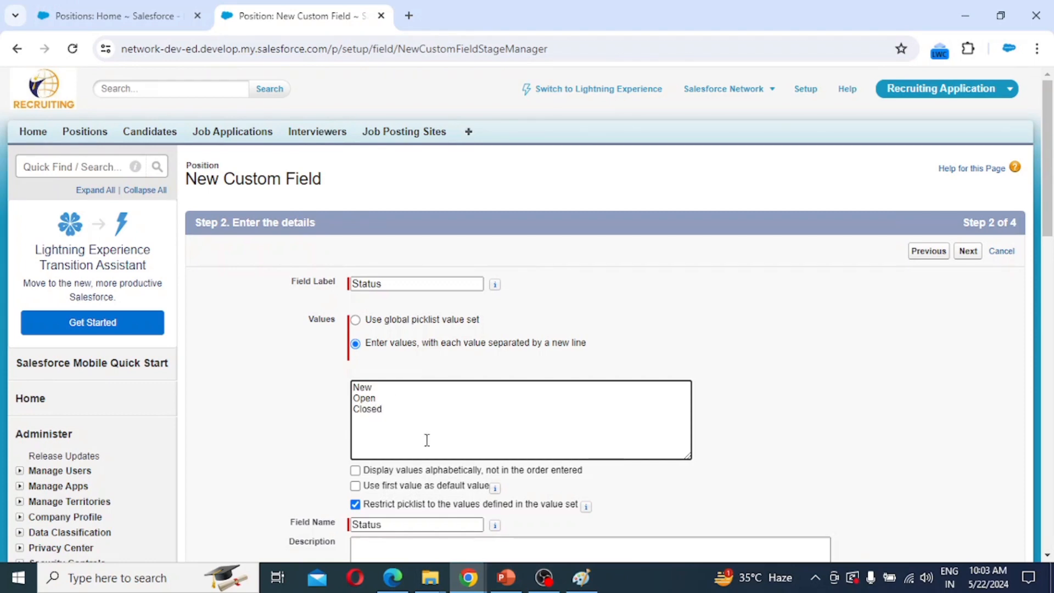
Keep default visibility and Position Layout, then save Status and start another field.
scroll(468, 431, "down", 2)
scroll(578, 428, "down", 5)
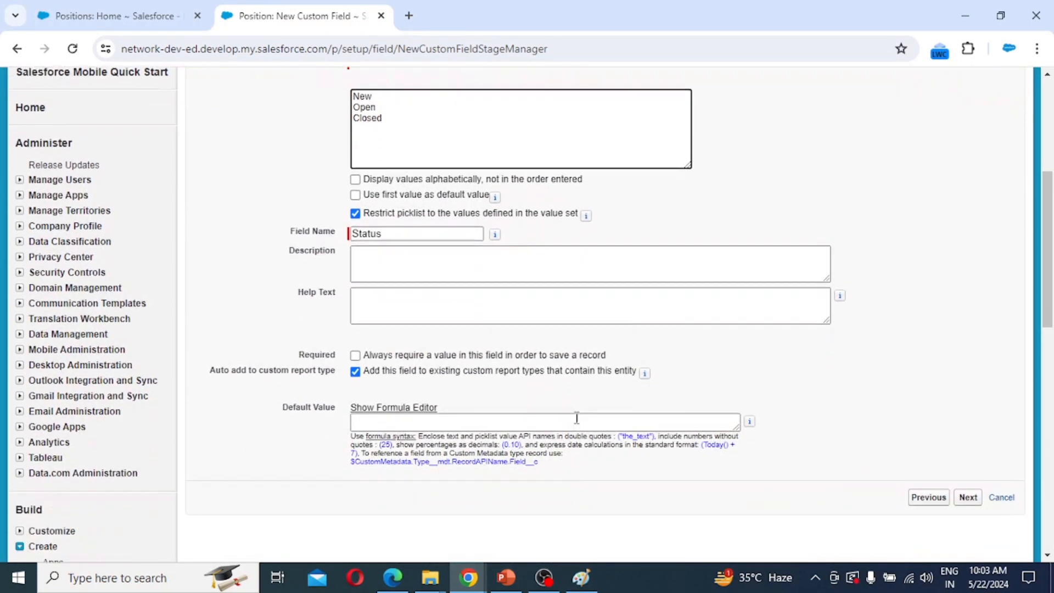
left_click(967, 479)
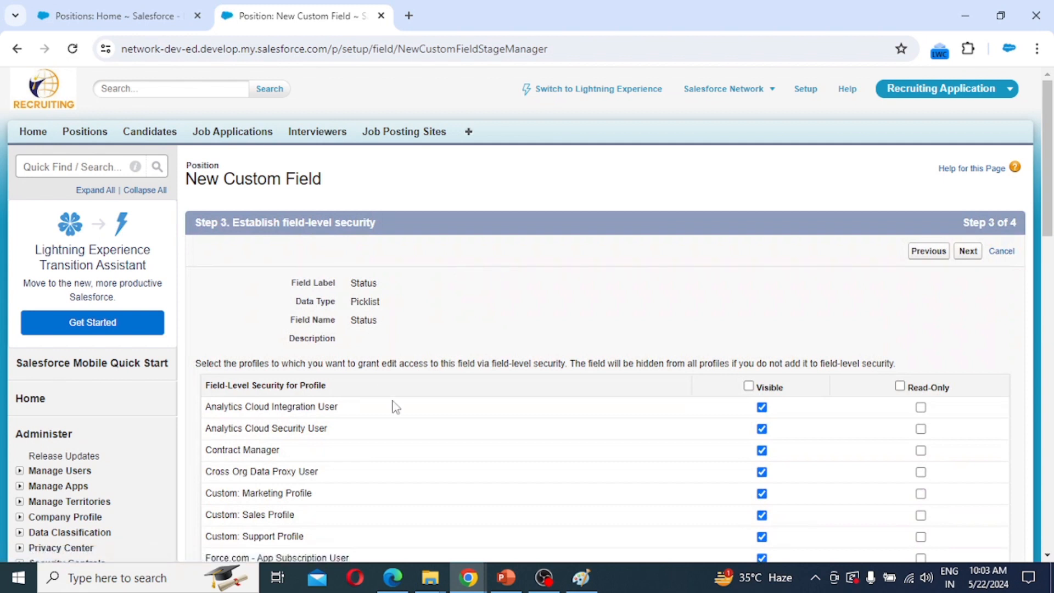
left_click(968, 253)
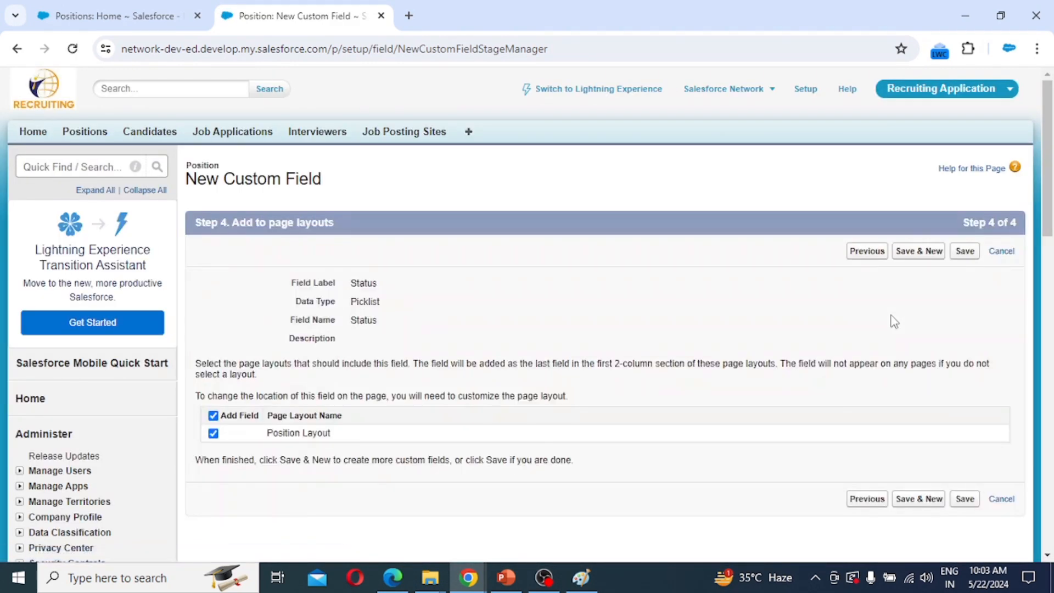
left_click(919, 252)
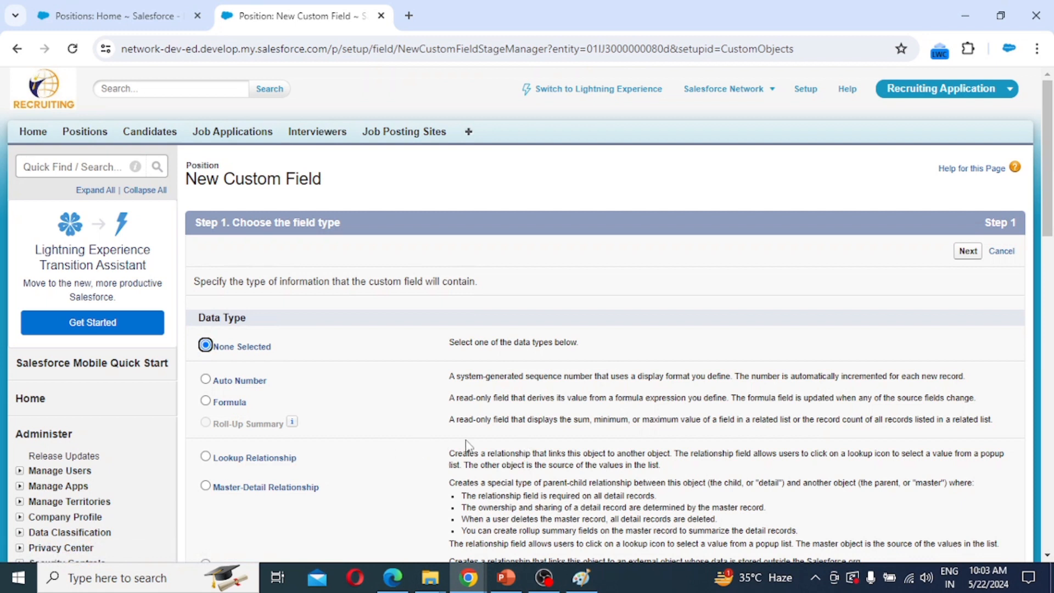
Choose Picklist as the new field's data type.
scroll(465, 444, "down", 7)
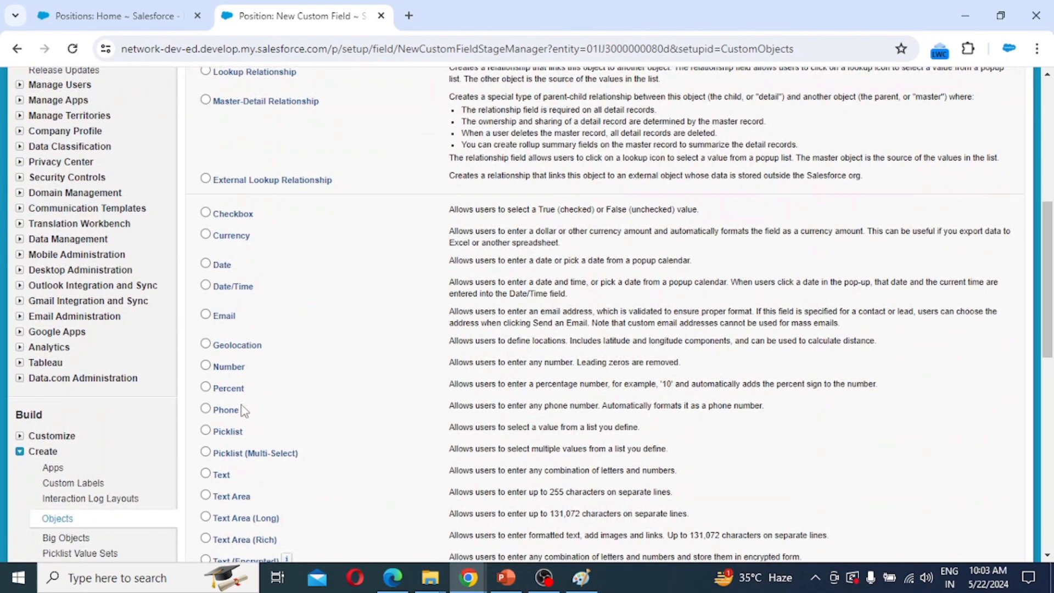
left_click(227, 431)
scroll(958, 520, "down", 3)
left_click(967, 492)
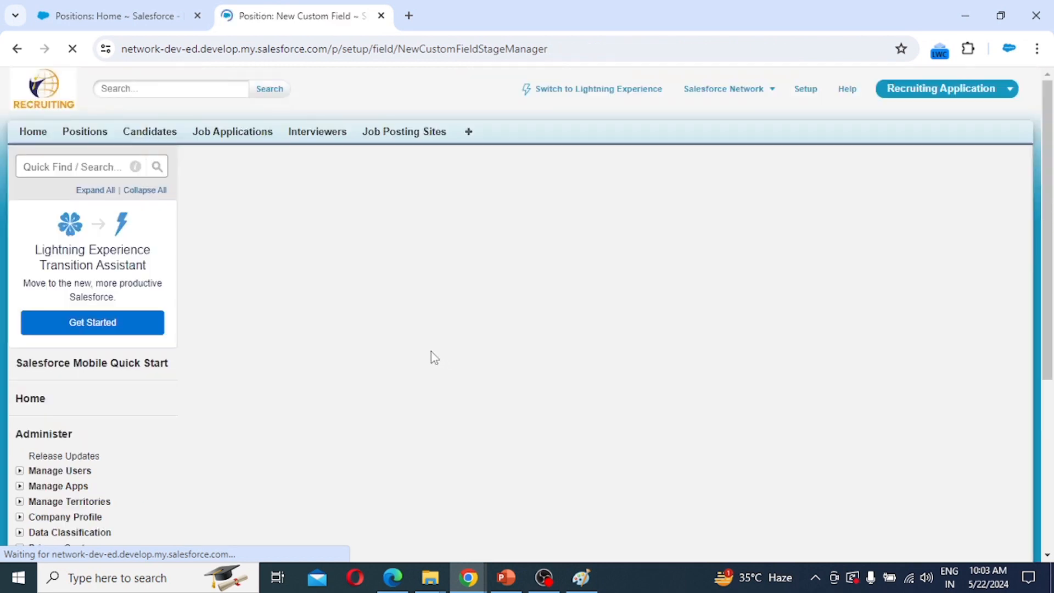
Label it 'Approval Status' with values Pending, Approved, Disapproved and Recalled.
left_click(379, 283)
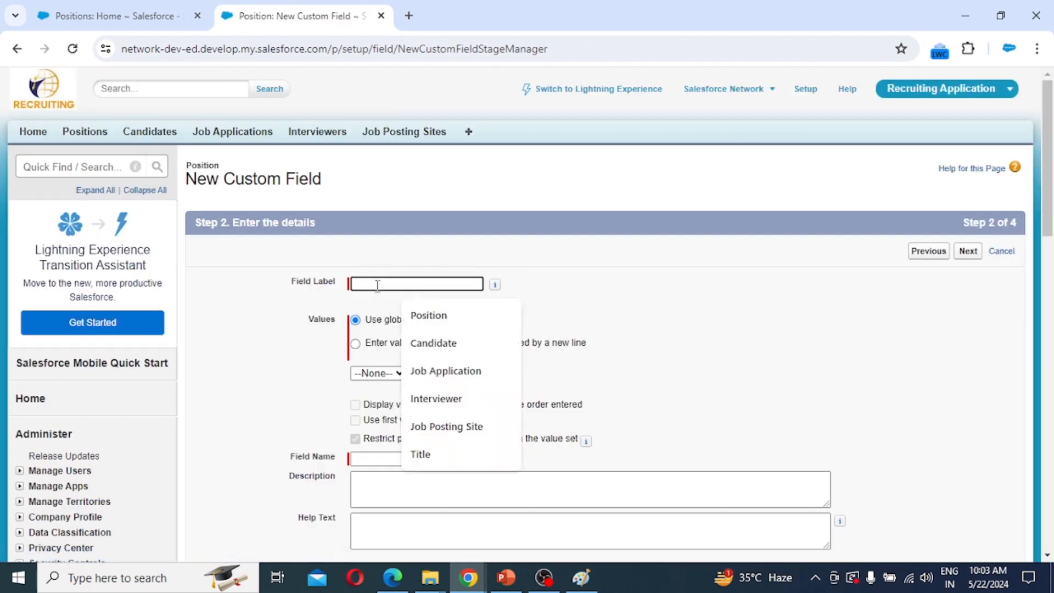
type("App")
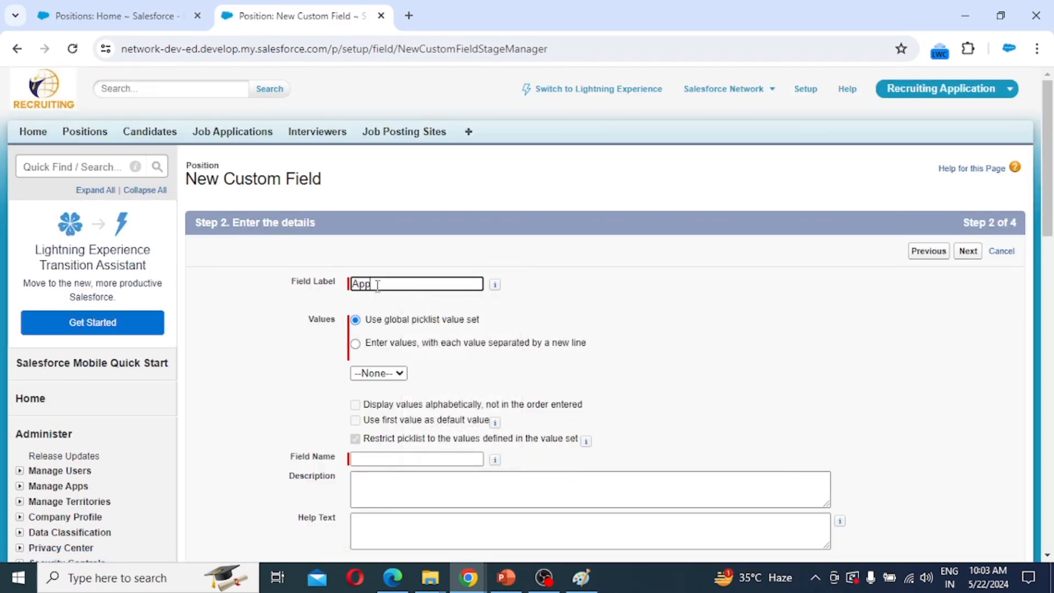
type("roval Status")
left_click(376, 345)
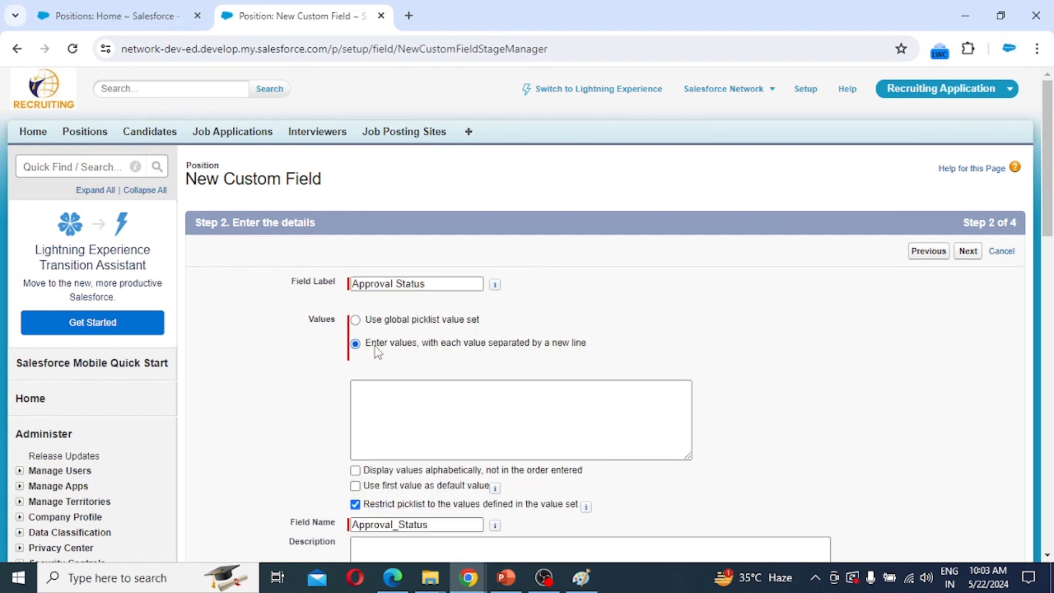
left_click(405, 412)
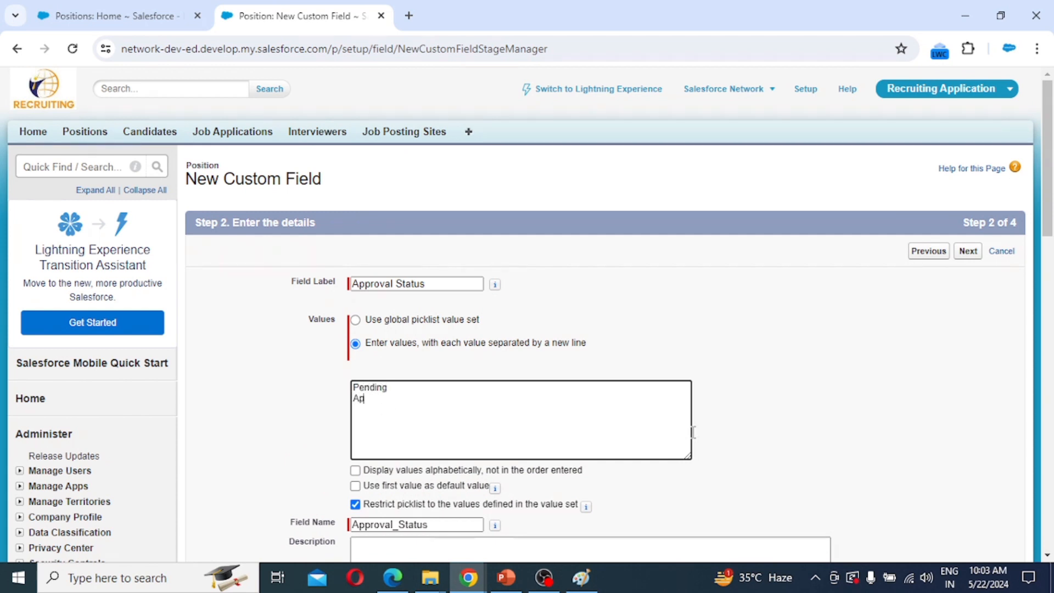
type("Approv")
type("Disappr")
type("oved")
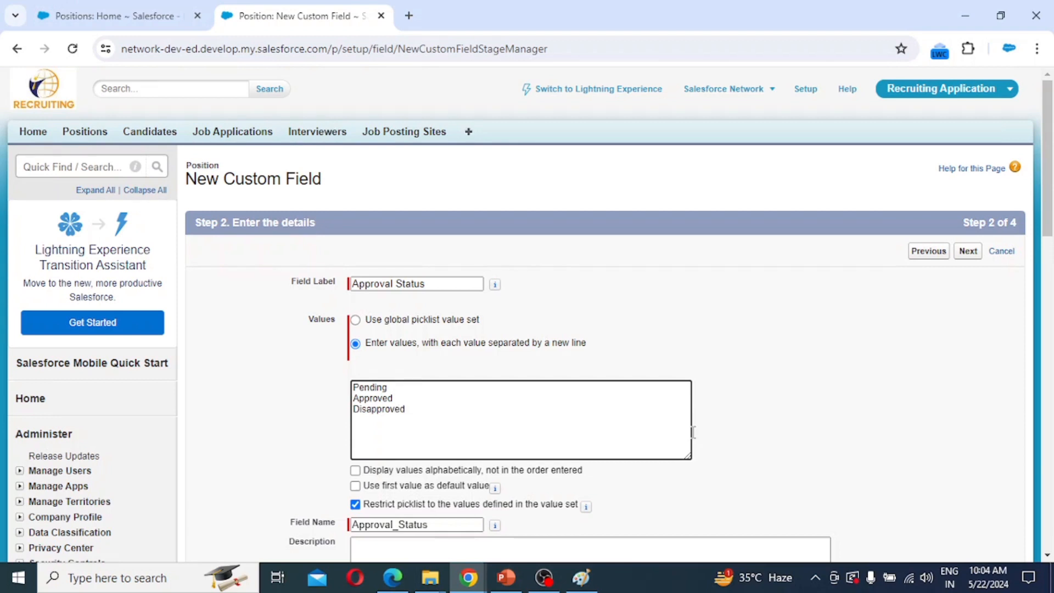
key("Return")
type("Recalled")
Accept the default field-level security for Approval Status.
left_click(968, 252)
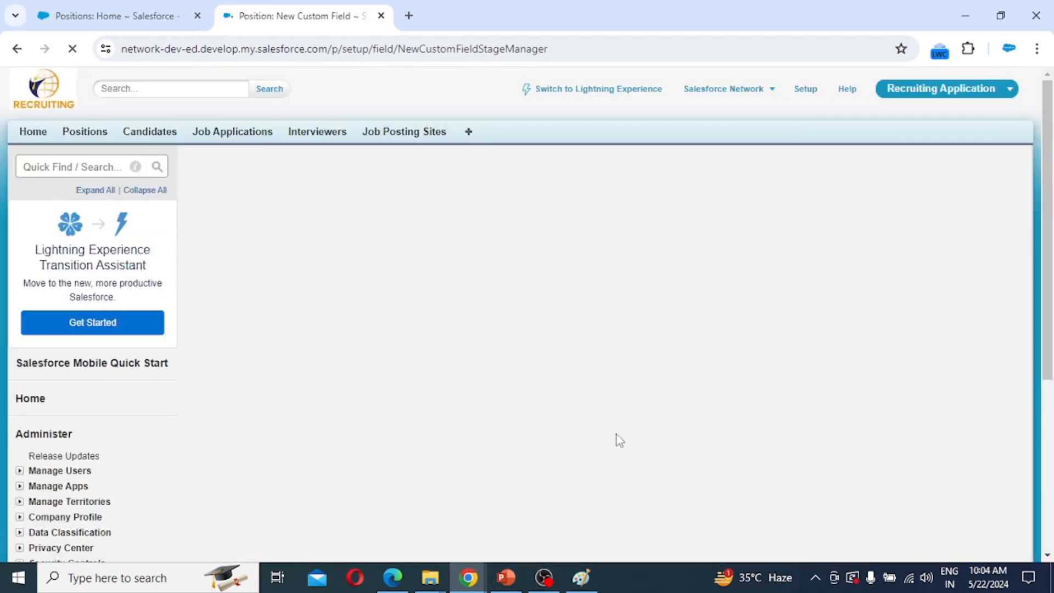
scroll(604, 381, "down", 5)
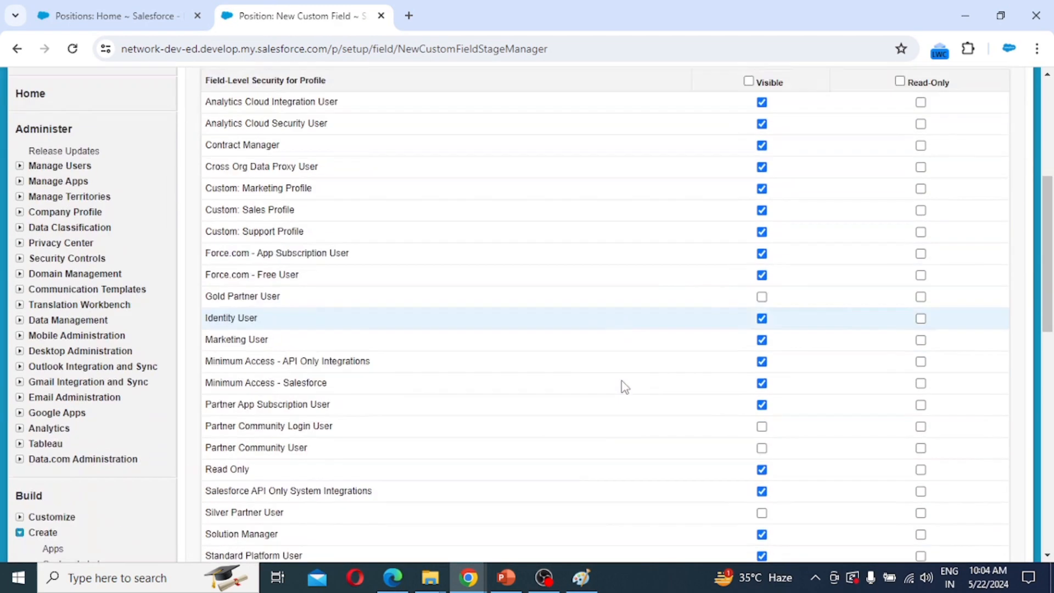
scroll(625, 387, "down", 3)
left_click(967, 511)
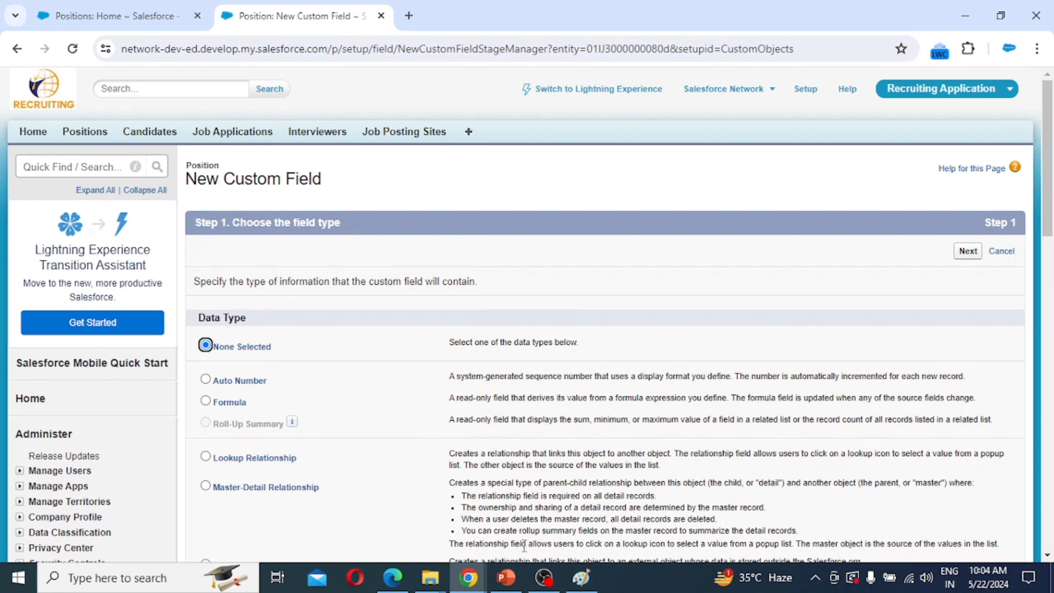
Choose Text Area as the new field's data type.
scroll(280, 489, "down", 7)
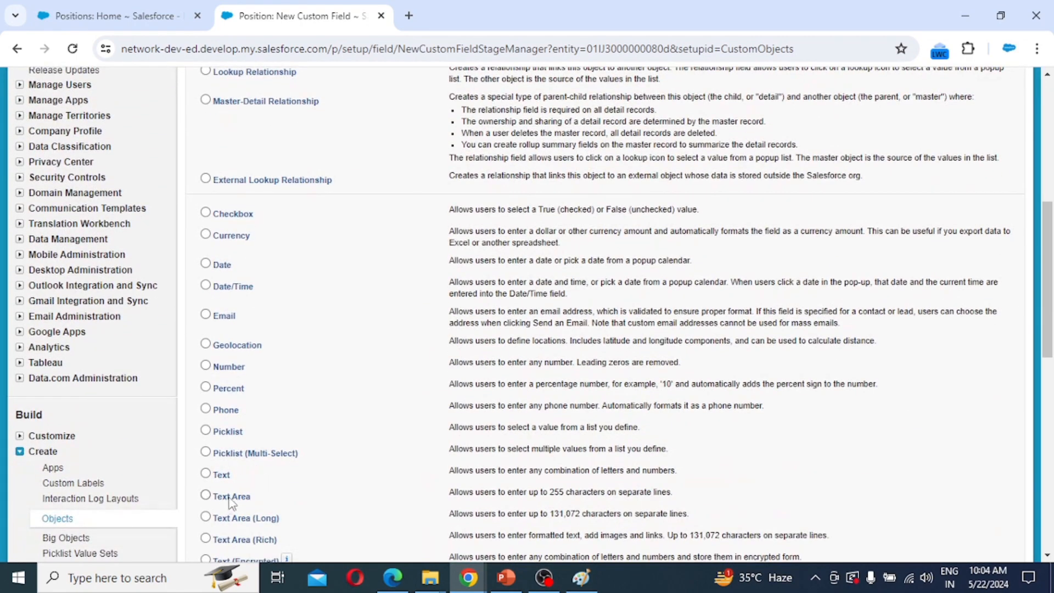
left_click(208, 495)
scroll(697, 519, "down", 6)
left_click(967, 335)
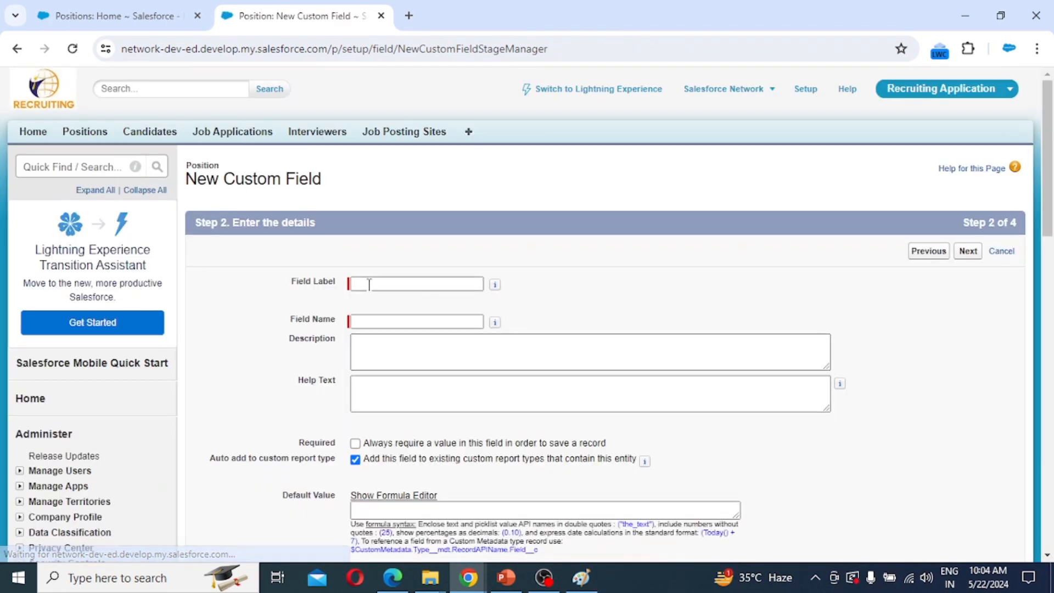
Label it 'Job Description' and keep the default field-level visibility.
left_click(367, 284)
type("Job")
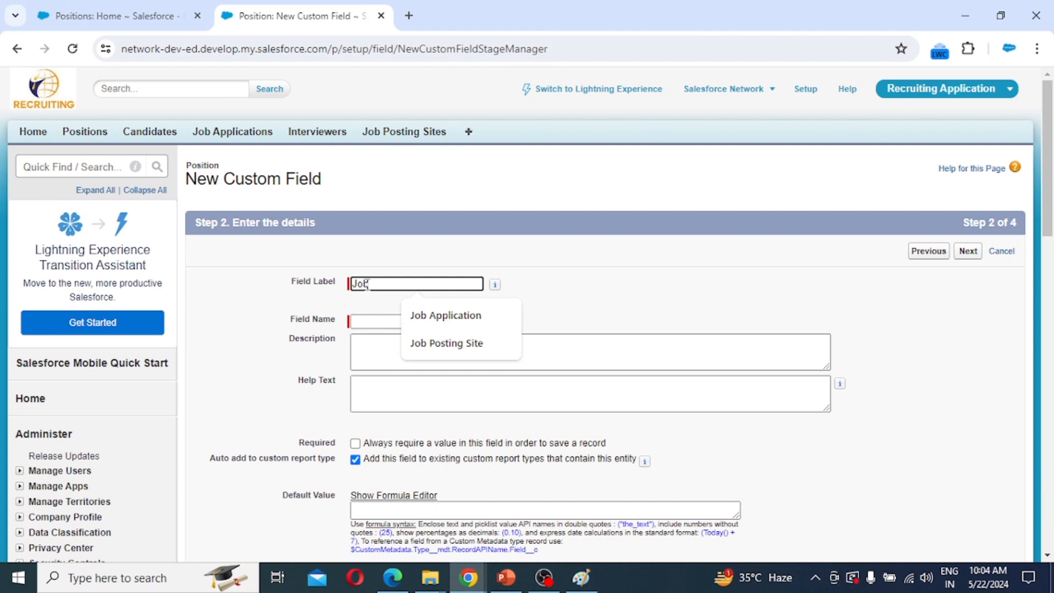
type(" D")
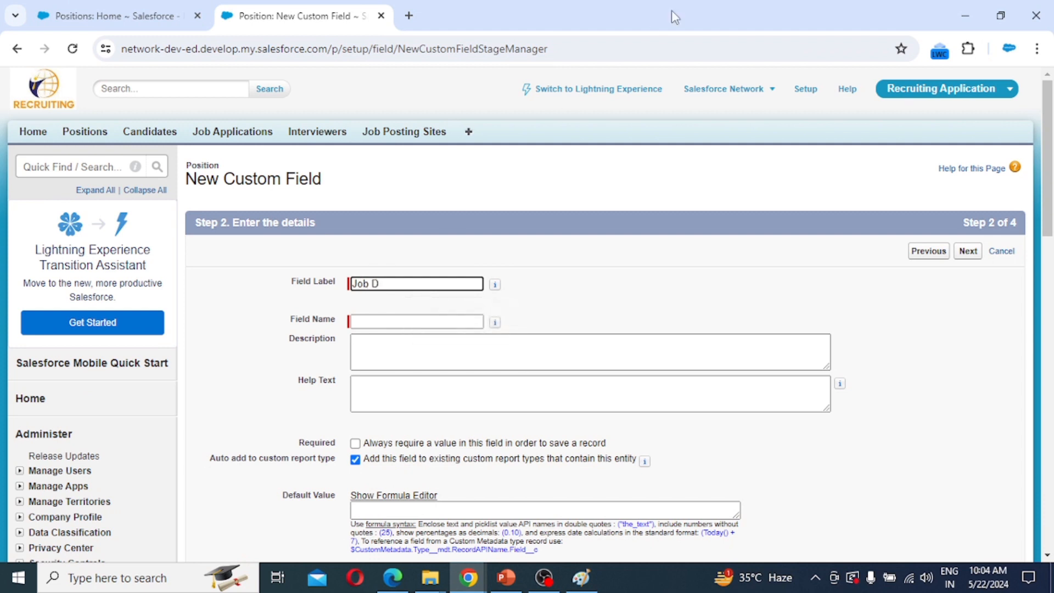
type("escription")
key("Tab")
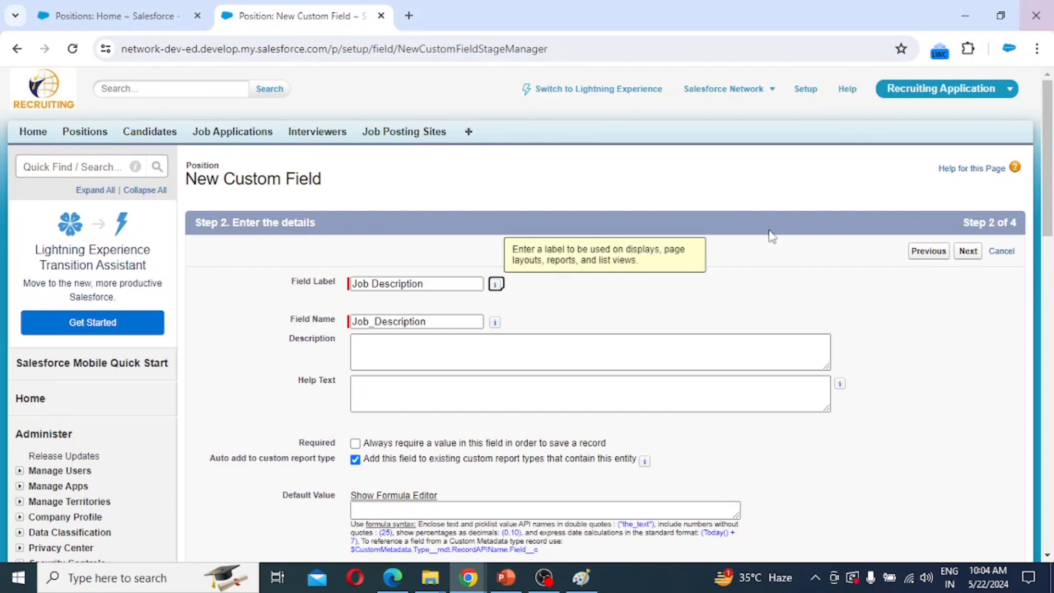
scroll(612, 365, "down", 1)
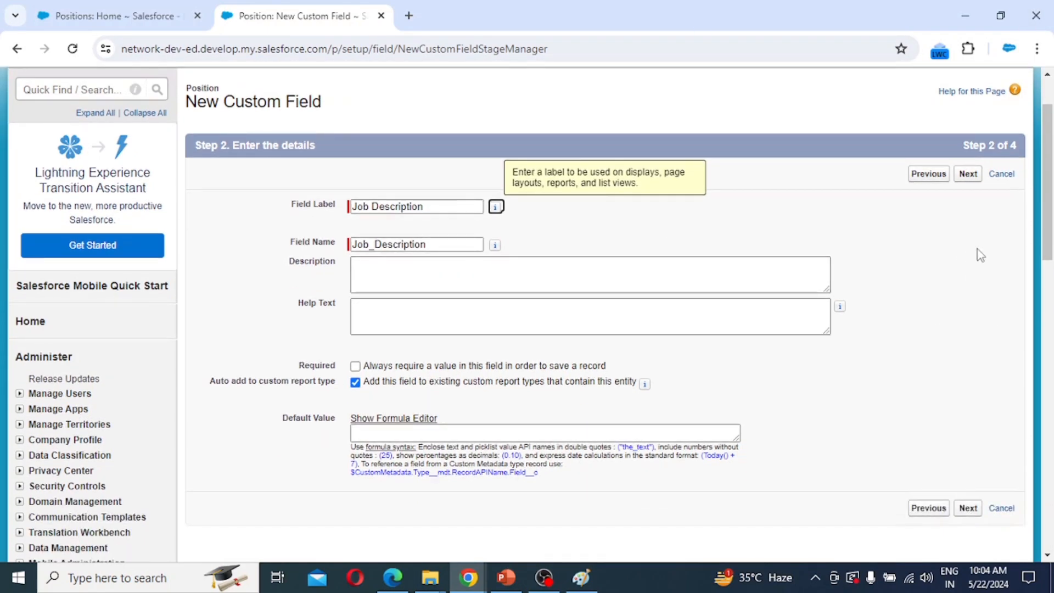
left_click(969, 174)
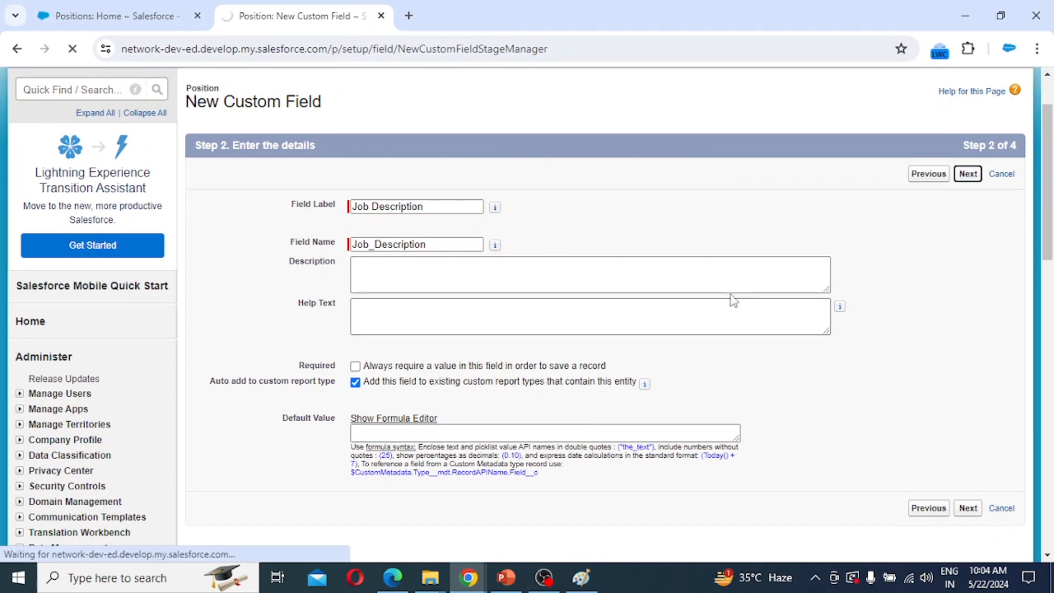
scroll(854, 430, "down", 10)
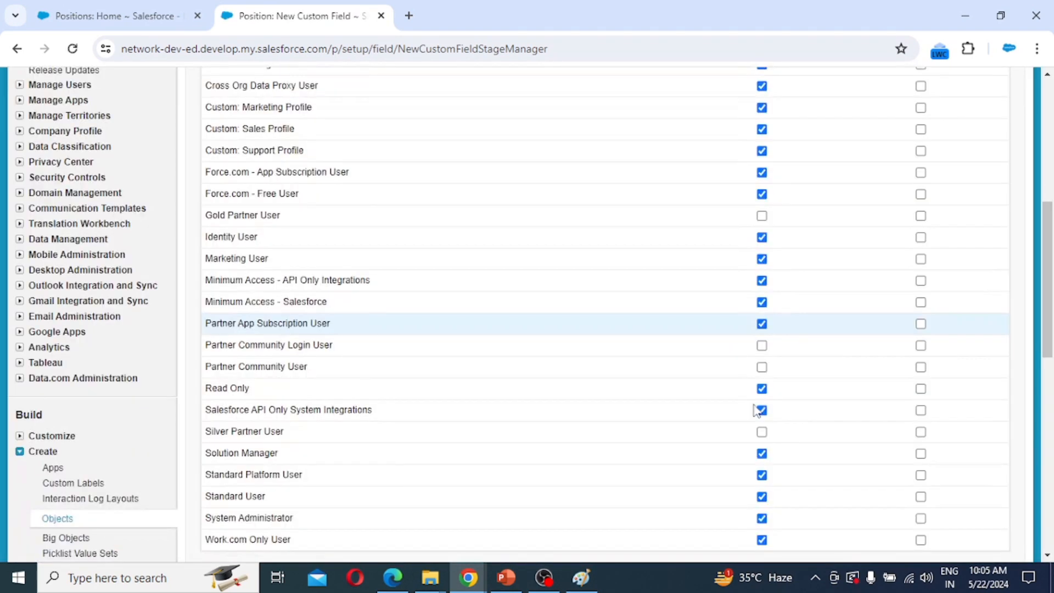
left_click(967, 359)
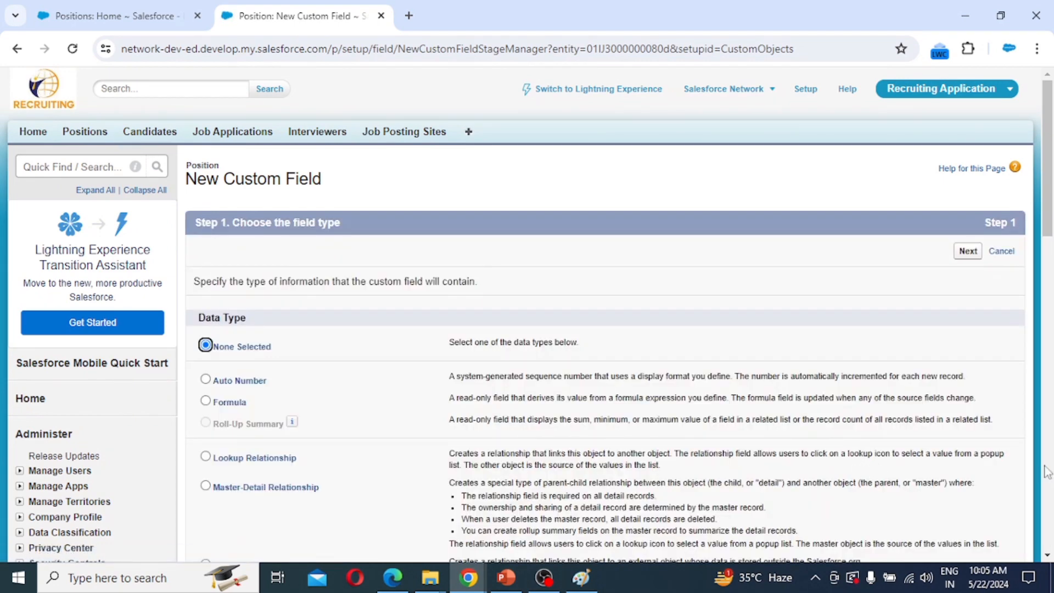
Start a new picklist field labelled 'Salary Range'.
scroll(384, 439, "down", 10)
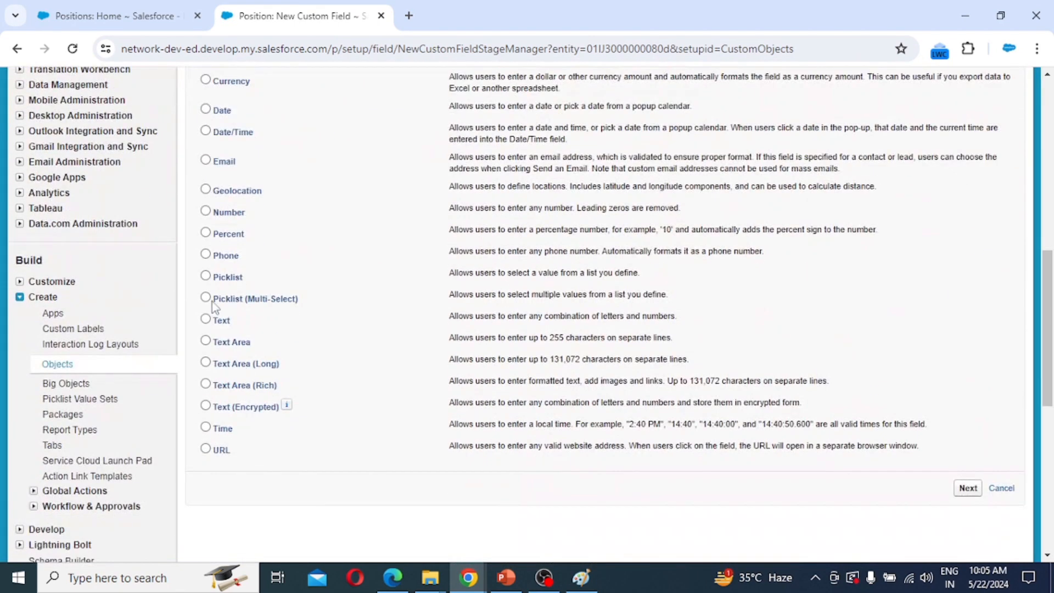
left_click(227, 277)
left_click(967, 488)
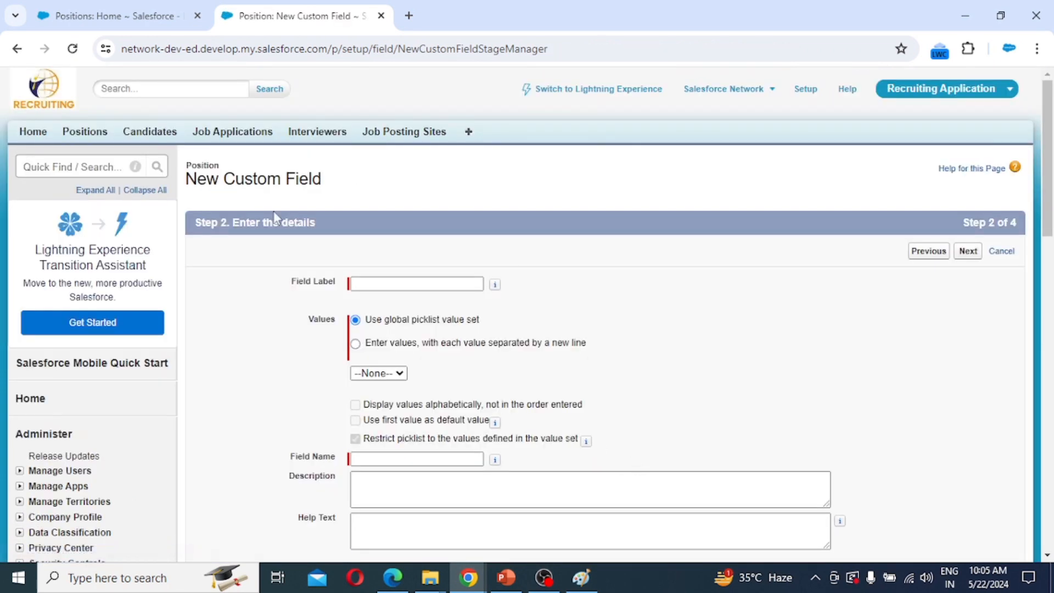
left_click(374, 286)
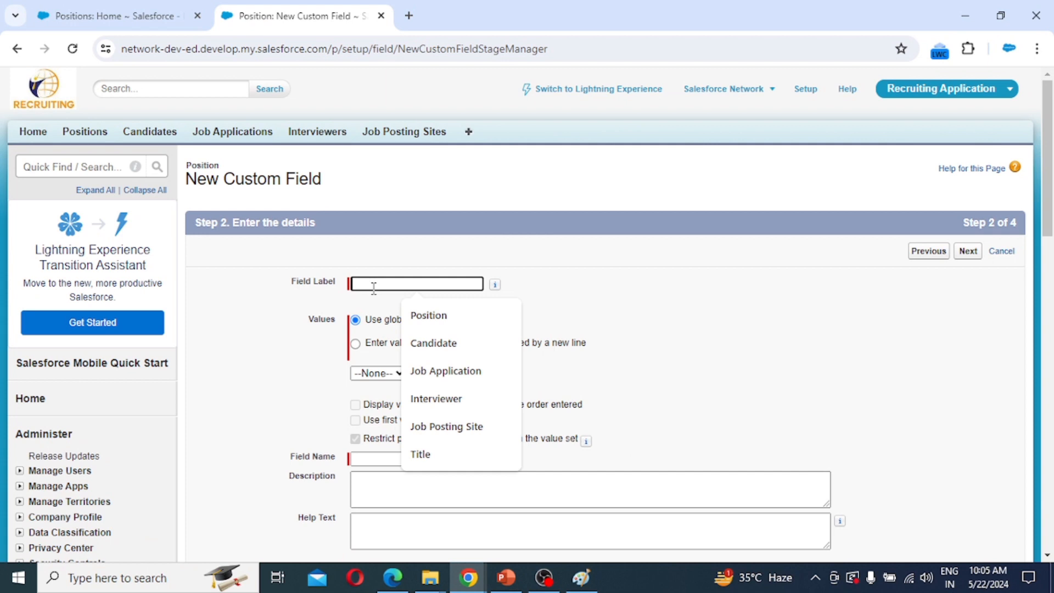
type("Sala")
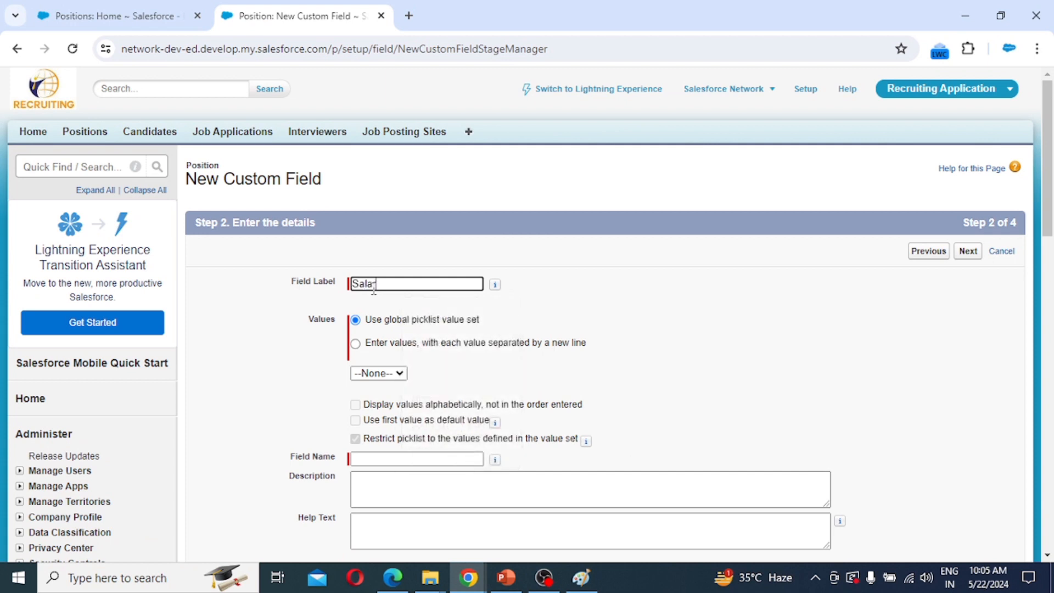
type("ry Range")
Enter the picklist values <50K, 50K-<80K and 80K-120K, one per line.
left_click_drag(371, 345, 376, 344)
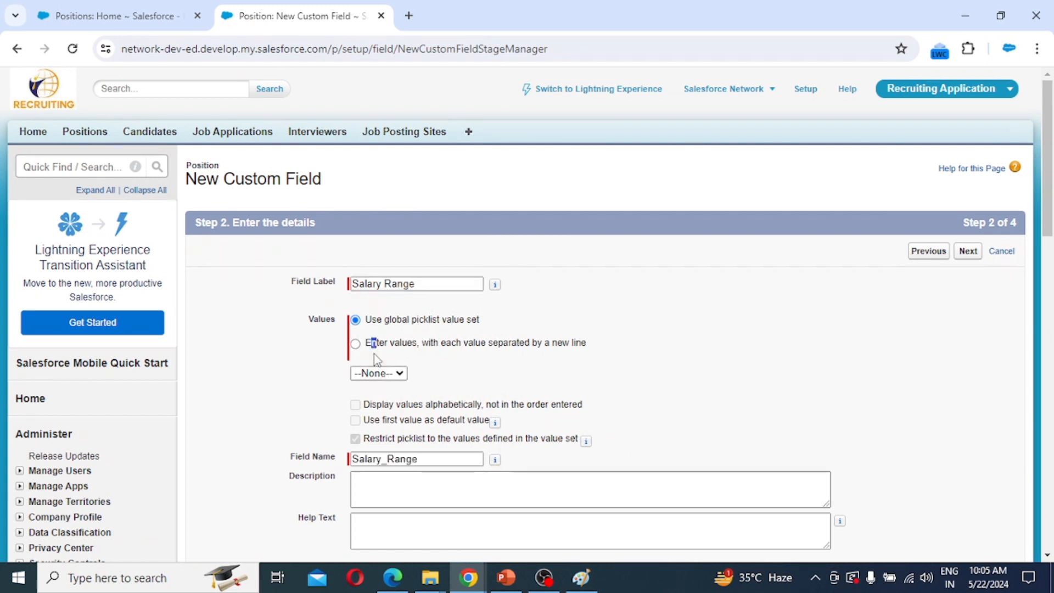
left_click(356, 343)
left_click(377, 390)
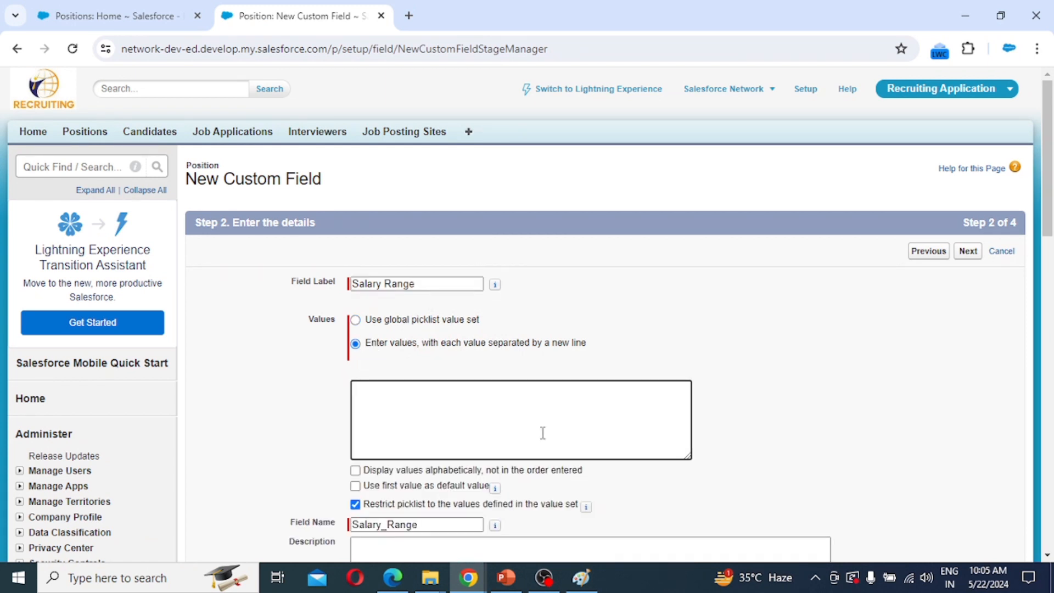
type("<50K")
key("Return")
type("50K-80")
type("<")
type("K")
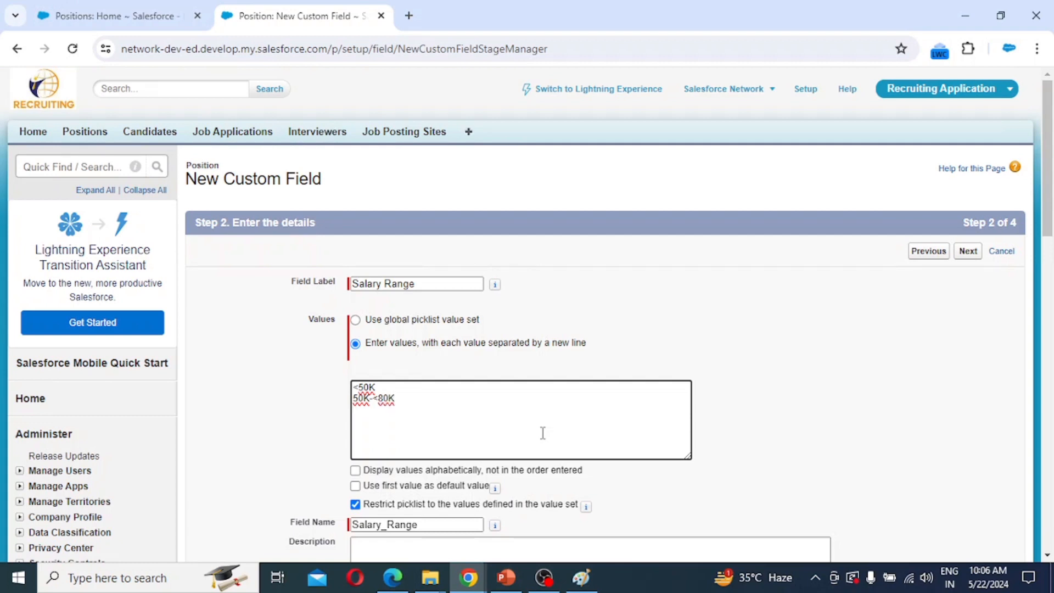
key("Return")
type("80K-120K")
scroll(543, 433, "down", 5)
scroll(542, 433, "up", 5)
Correct the third value to 80K-<120K, add 120K+, and make Salary Range always required.
left_click(373, 410)
type("<120K")
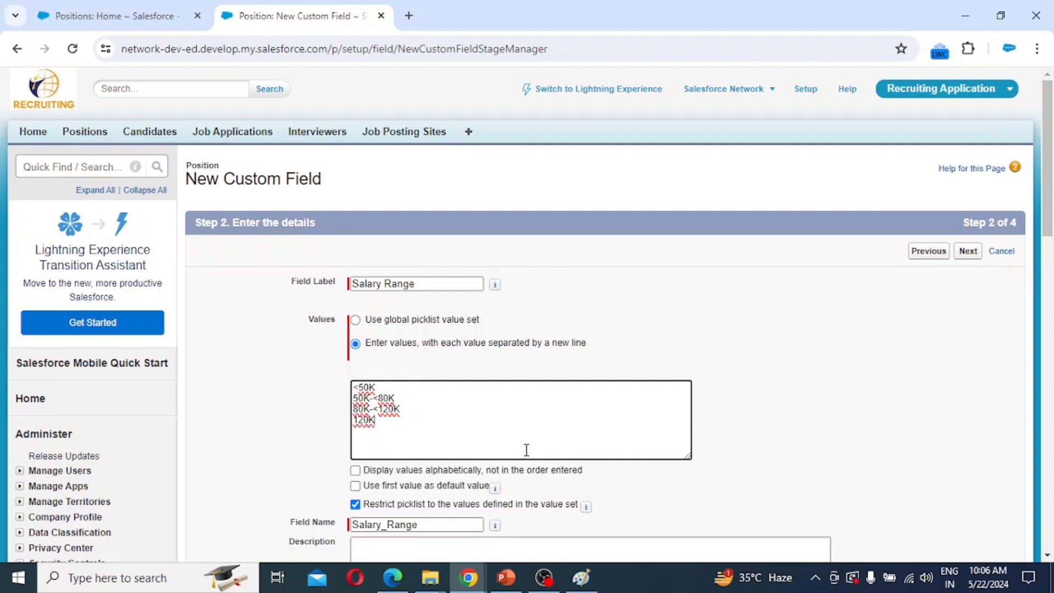
type(" 120K+")
scroll(436, 459, "down", 3)
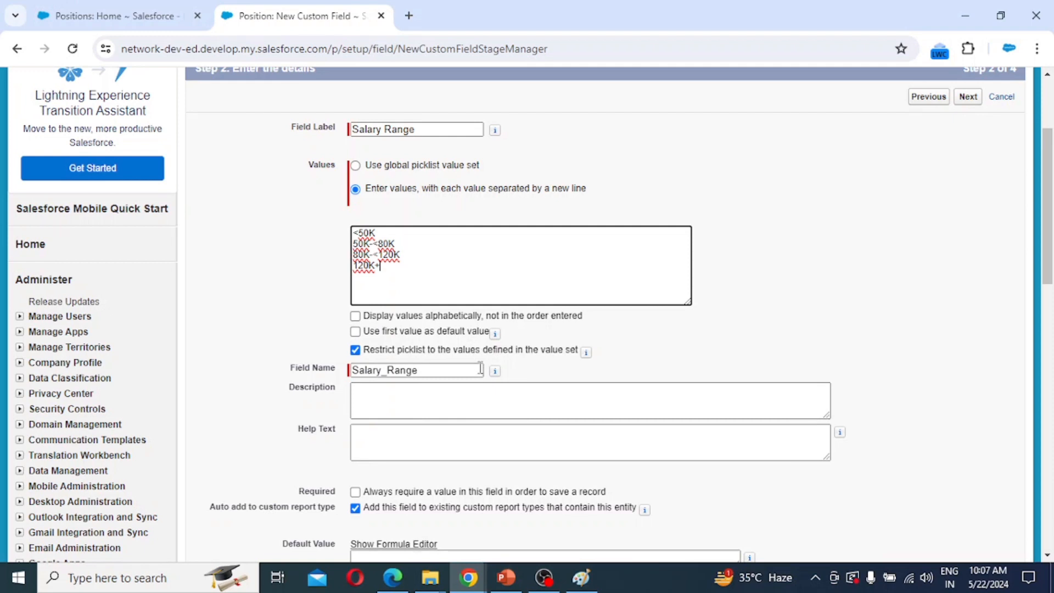
scroll(480, 368, "down", 1)
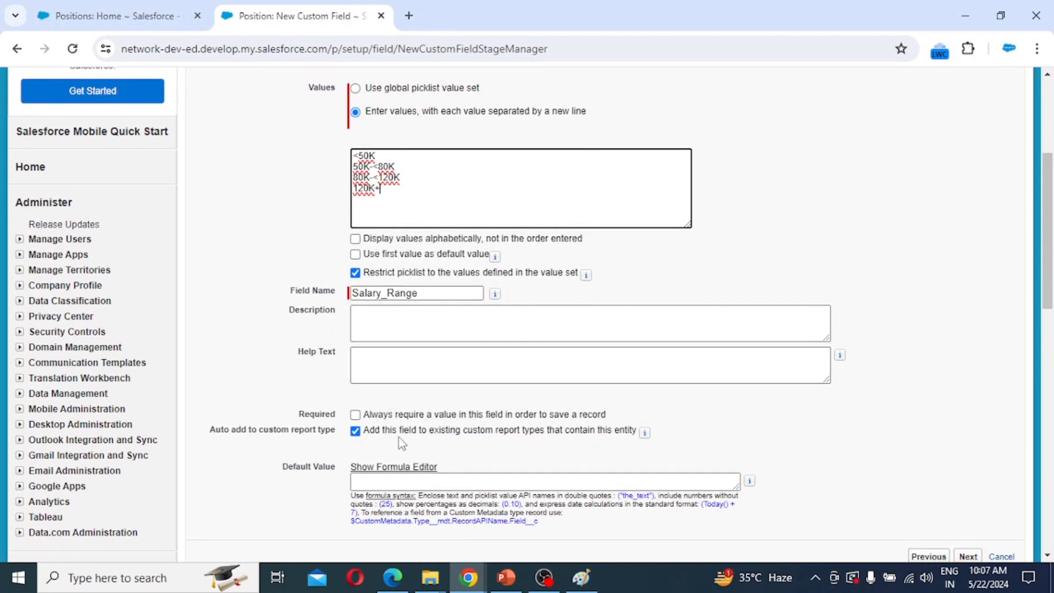
left_click(355, 415)
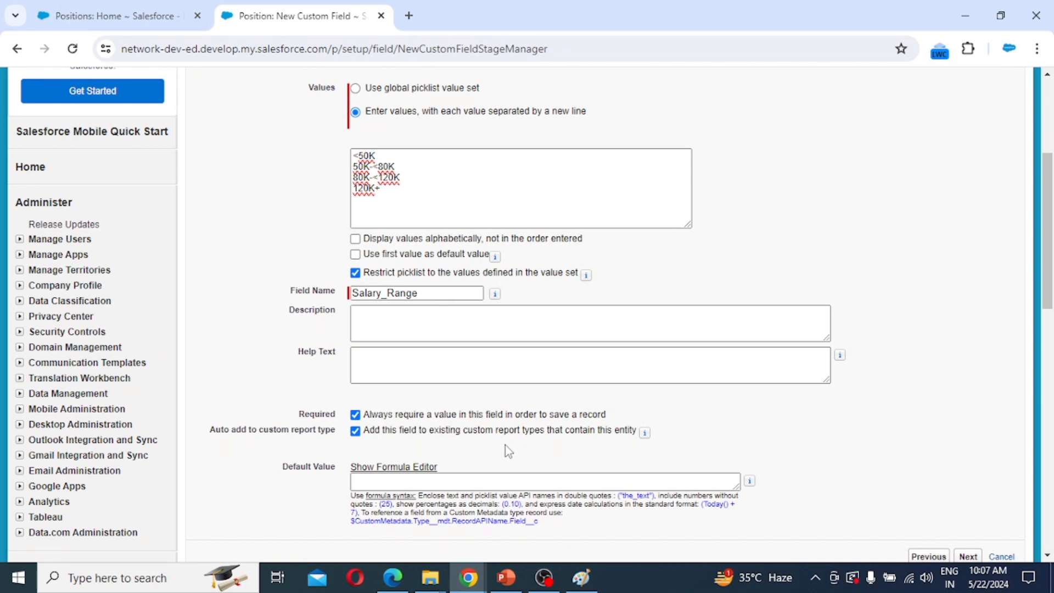
scroll(508, 444, "down", 2)
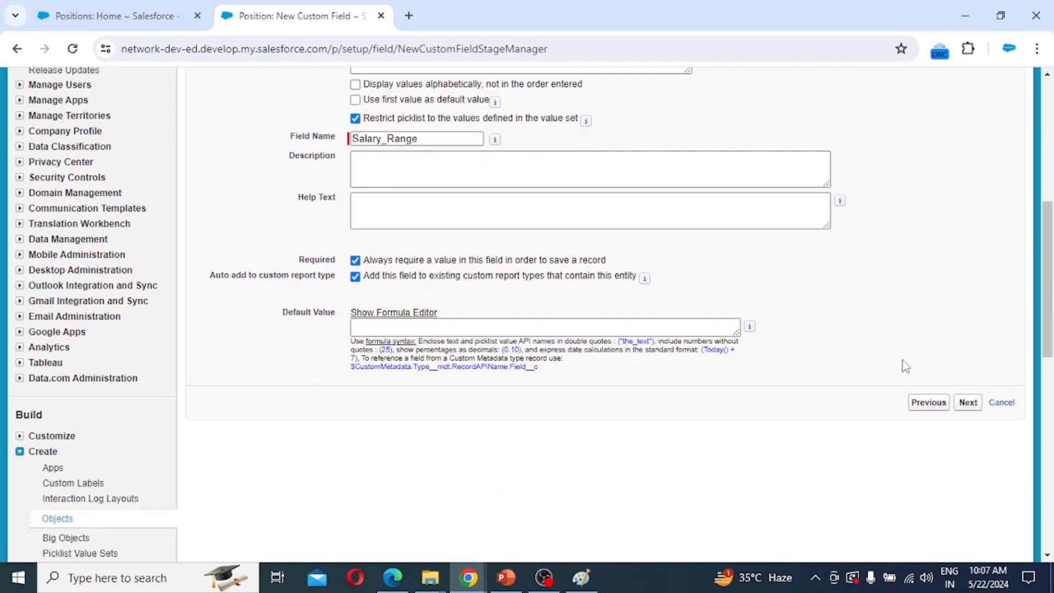
left_click(967, 403)
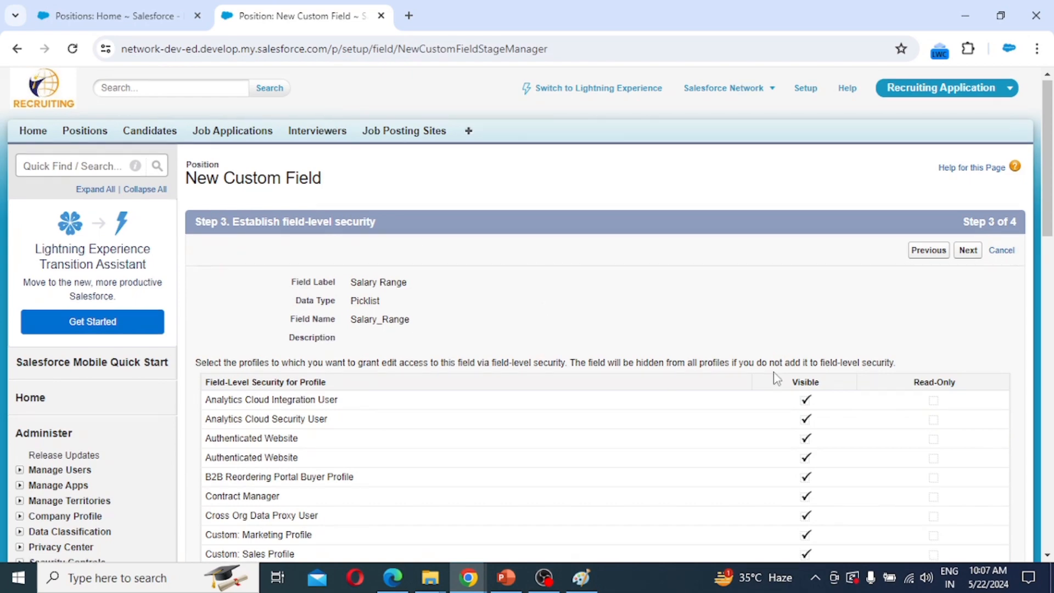
Keep default visibility and the Position Layout for Salary Range, save it, and start another field.
scroll(776, 373, "down", 4)
scroll(776, 373, "down", 10)
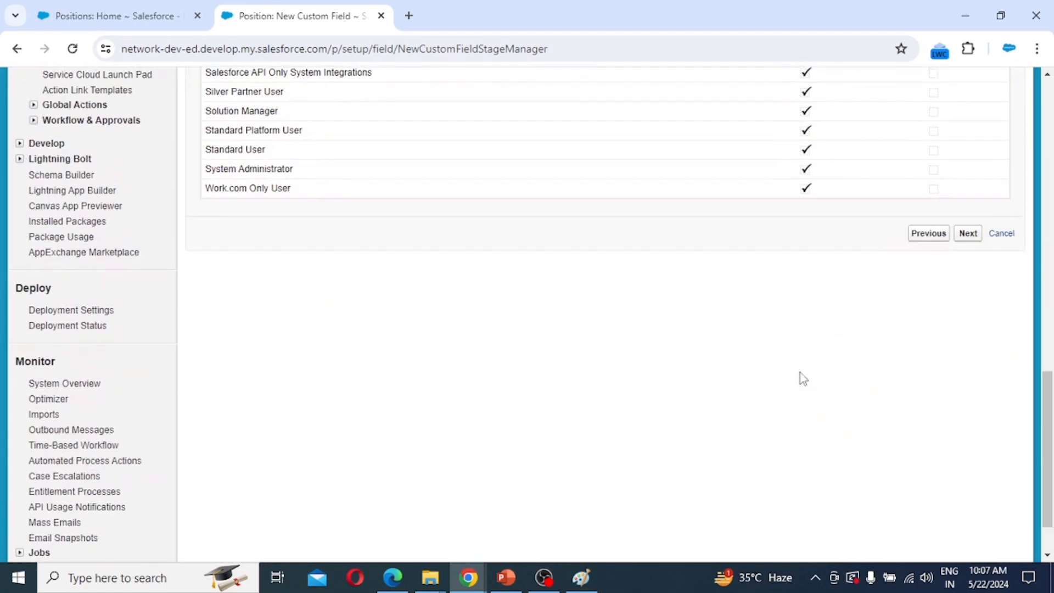
scroll(799, 372, "up", 15)
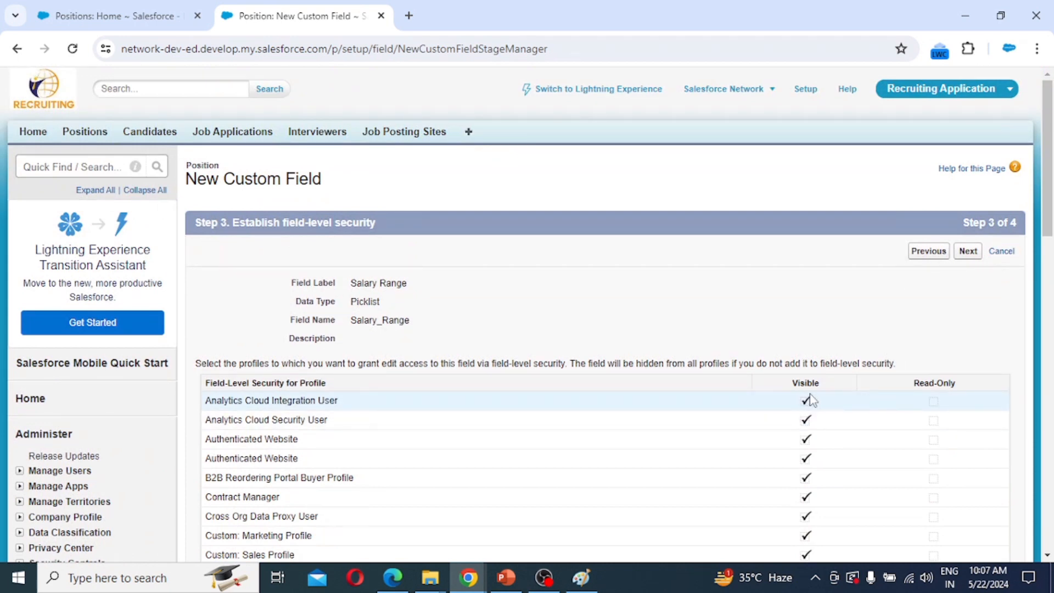
left_click(967, 251)
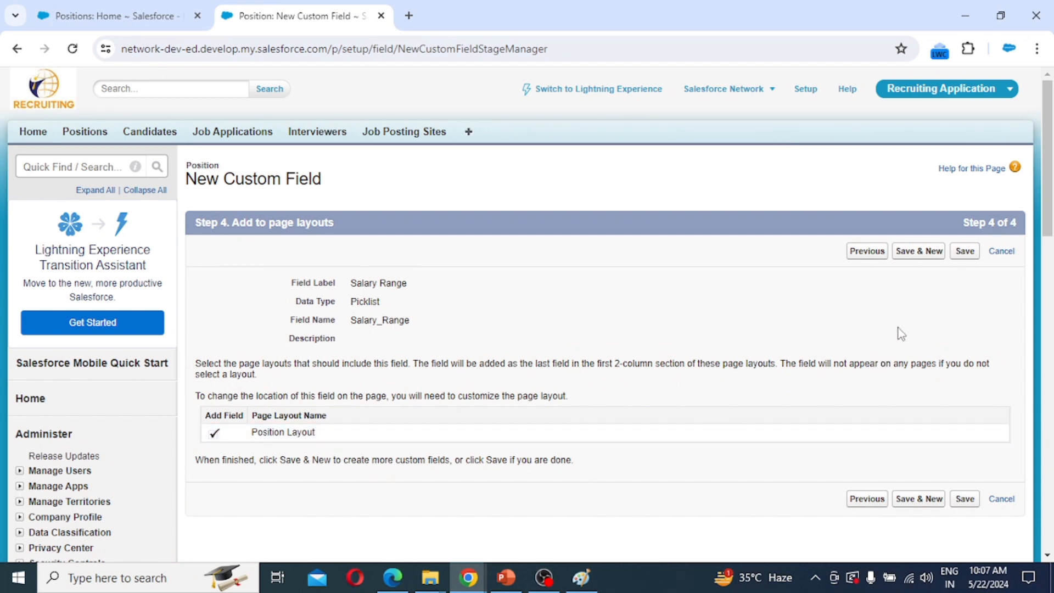
left_click(911, 254)
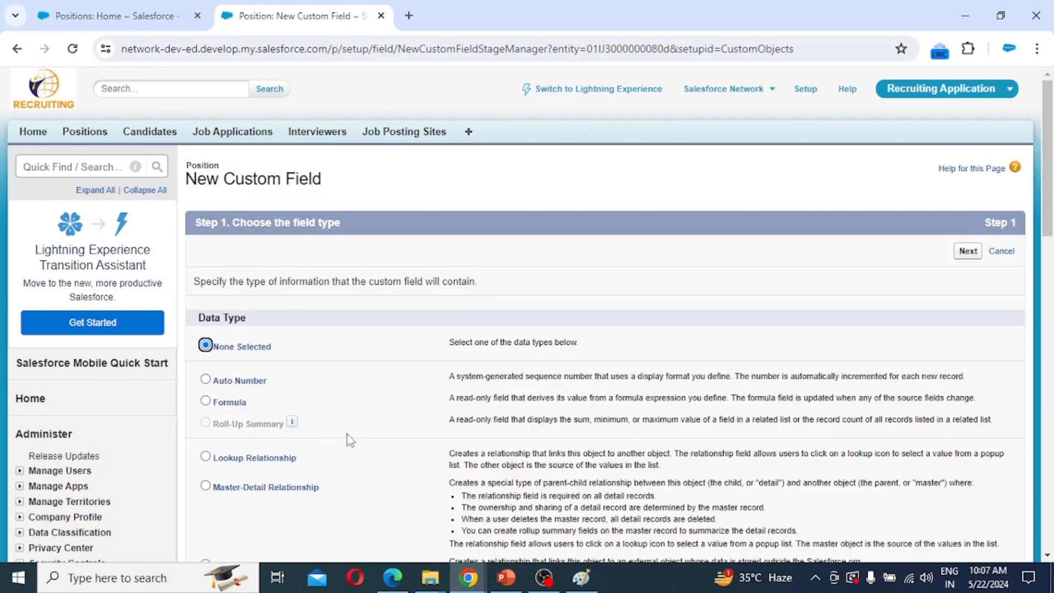
Choose Picklist as the new field's data type.
scroll(347, 434, "down", 8)
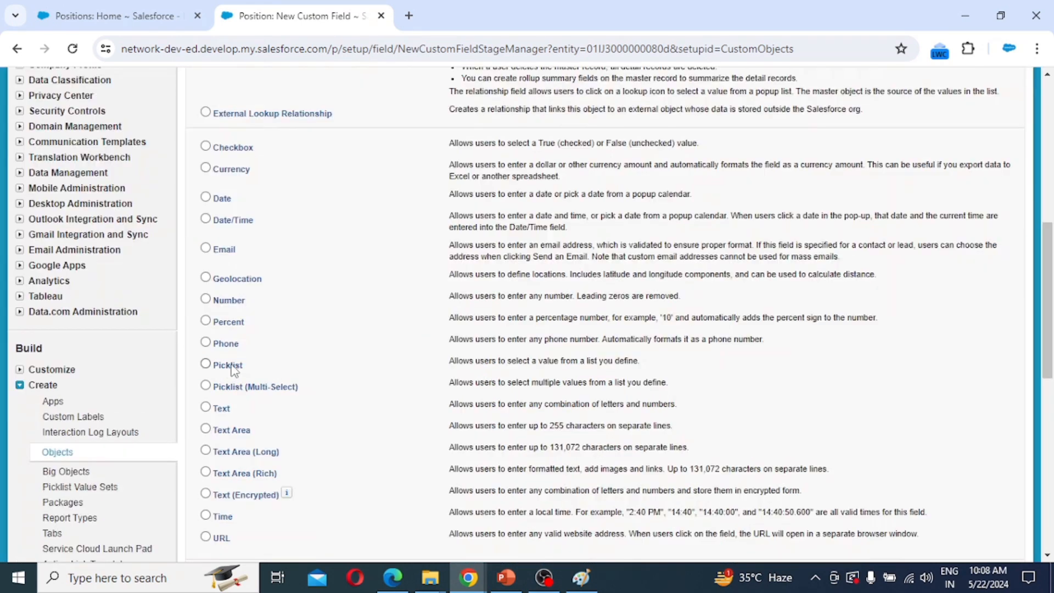
left_click(231, 368)
scroll(938, 407, "down", 4)
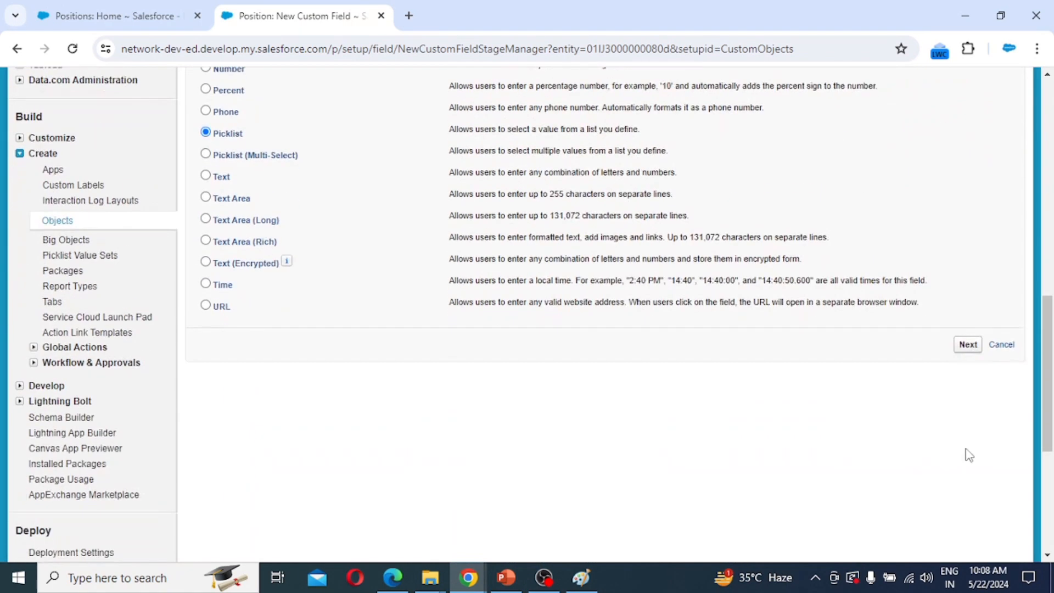
left_click(967, 350)
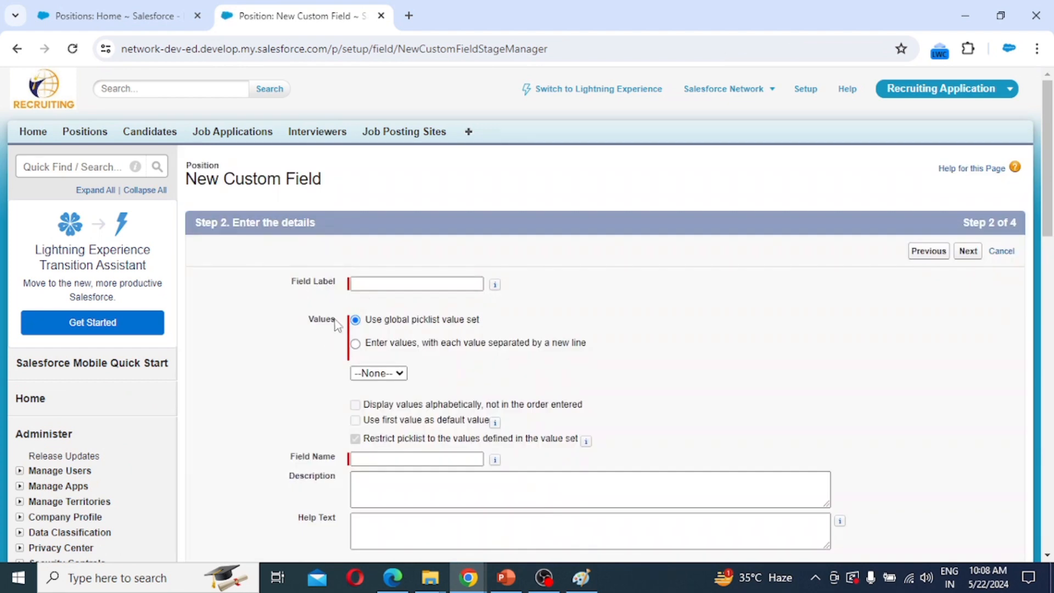
Label the picklist Pay Grade with values 100, 200, 300, 400, 500 and save it to Position Layout.
left_click(372, 283)
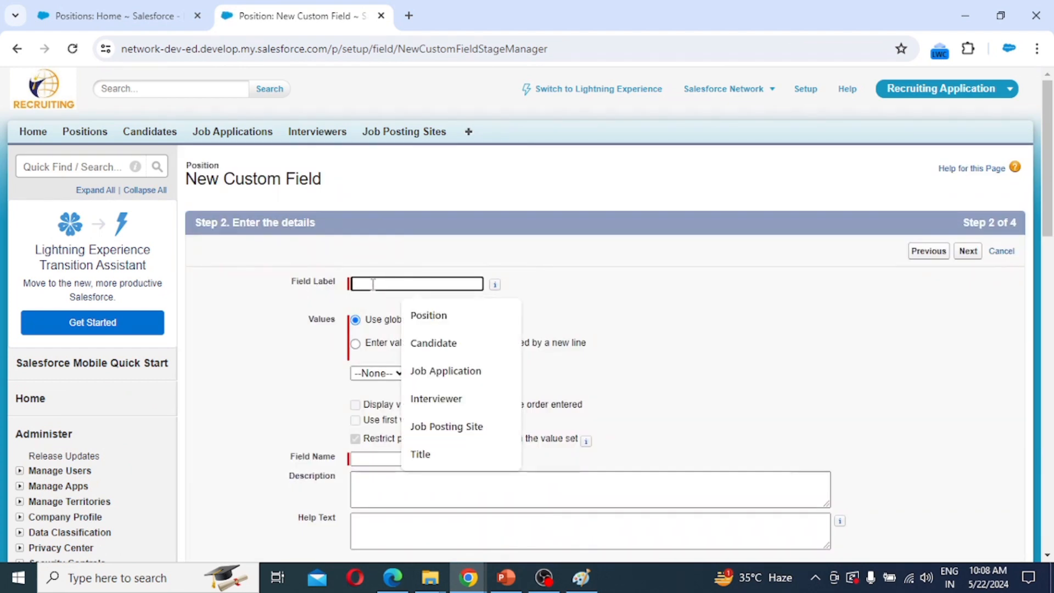
type("Pay Grade")
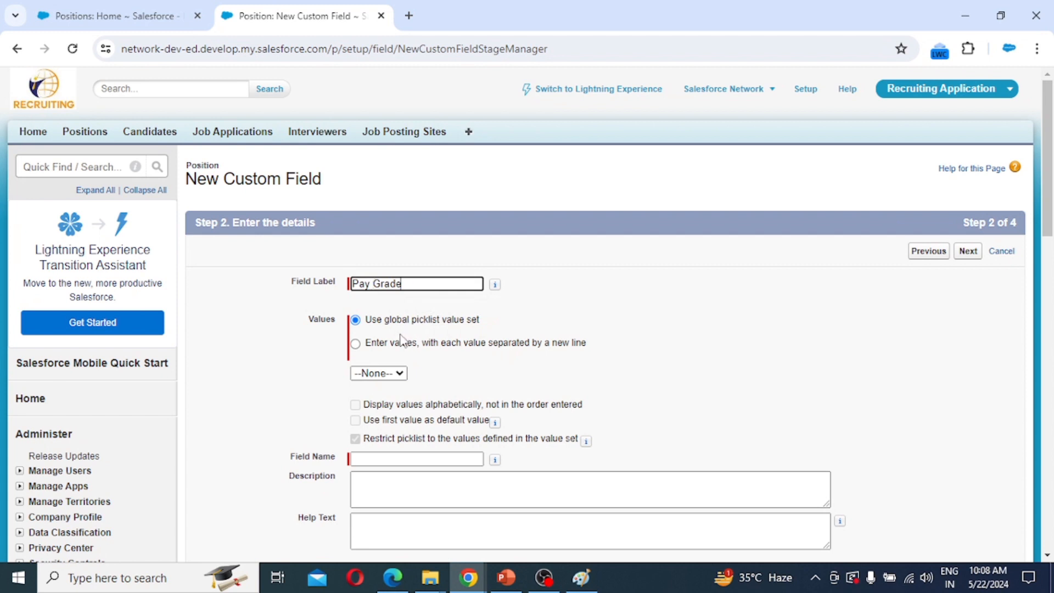
left_click(384, 344)
left_click(372, 392)
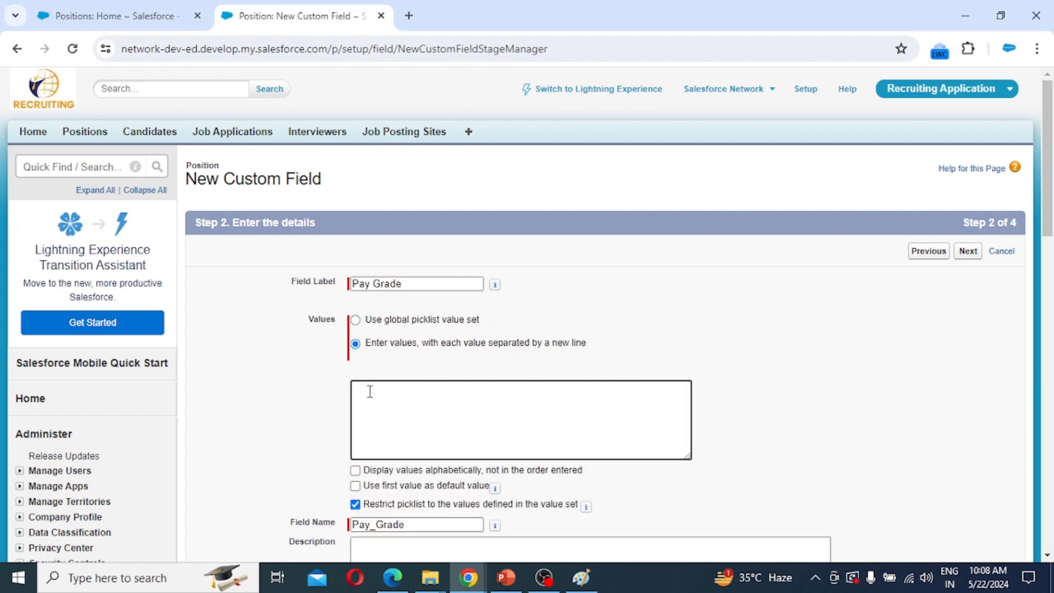
type("100 2")
type("00 300 ")
type("400 ")
type("500")
left_click(966, 252)
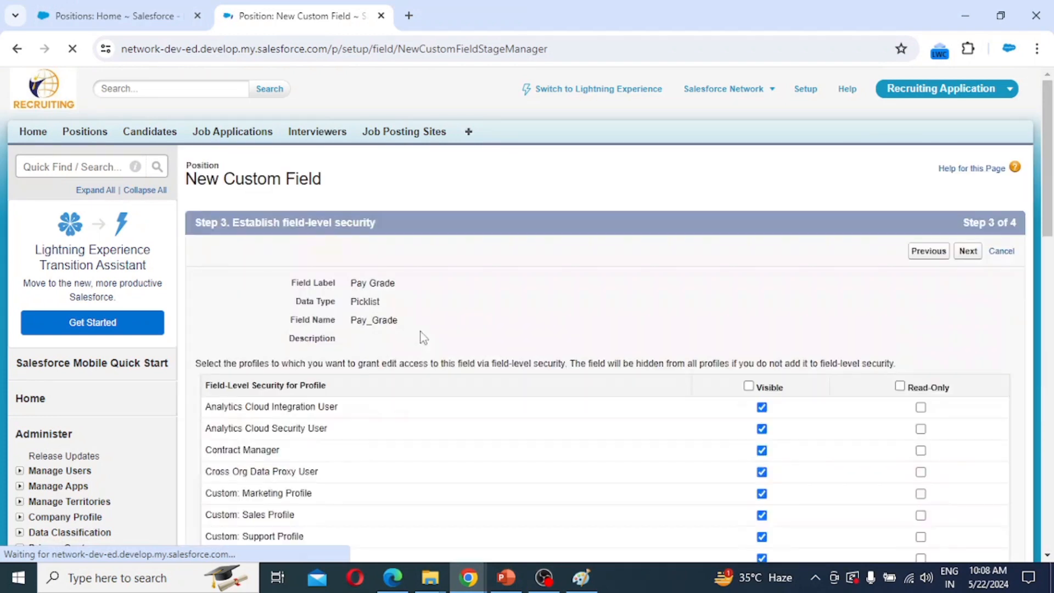
left_click(968, 253)
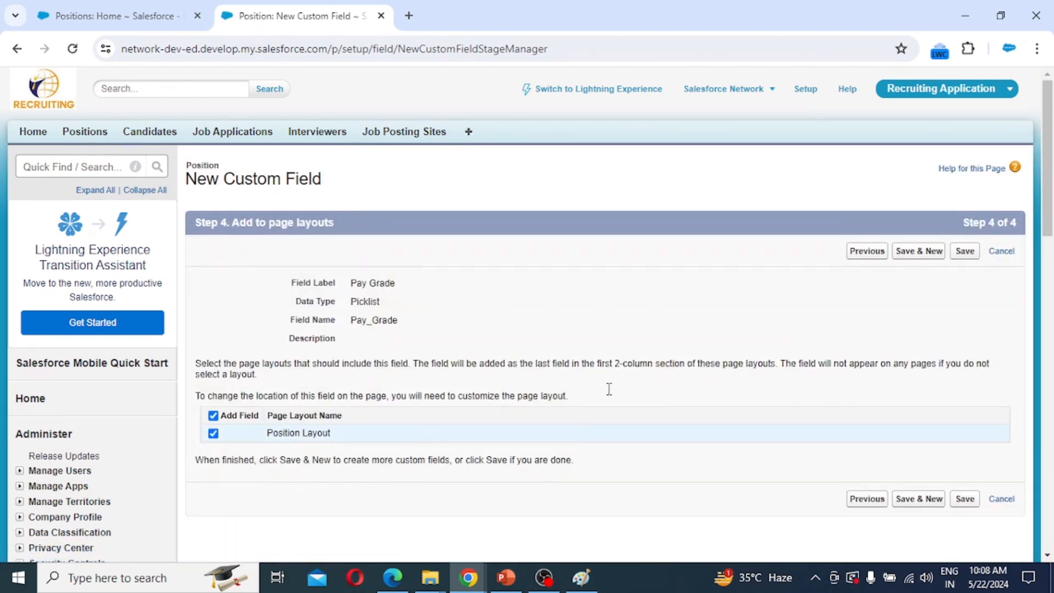
left_click(920, 256)
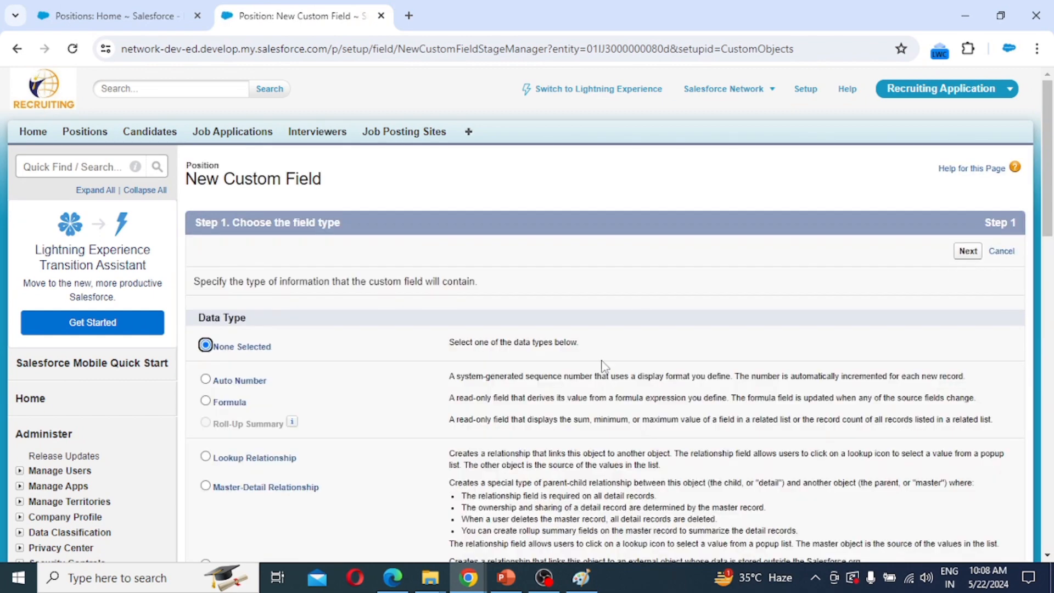
Choose Picklist (Multi-Select) as the data type, dismiss the limitations notice, and reach the field details.
scroll(325, 384, "down", 10)
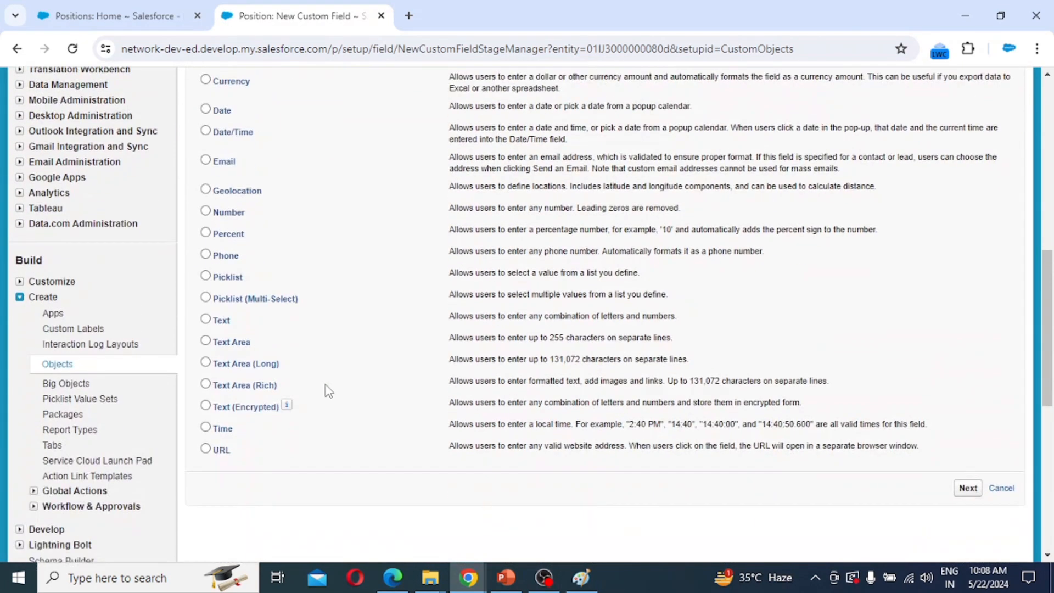
left_click(236, 301)
left_click(965, 488)
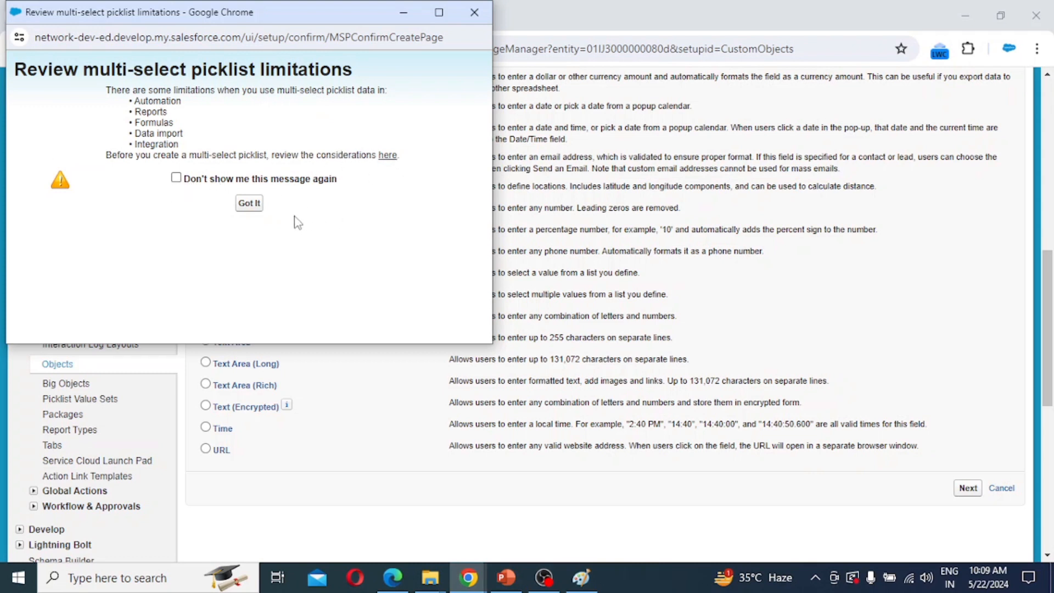
left_click(474, 13)
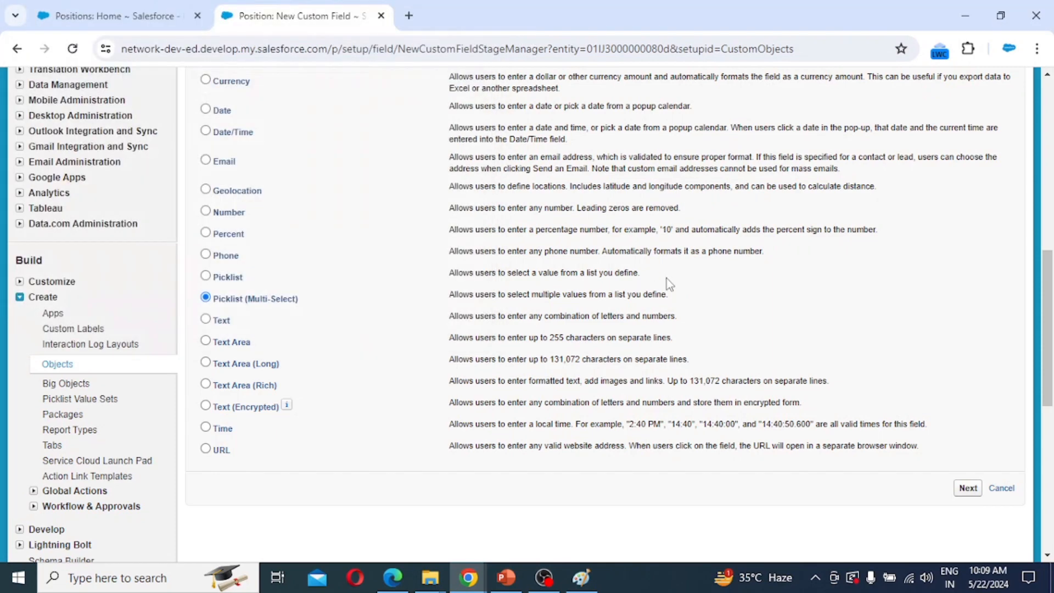
left_click(966, 490)
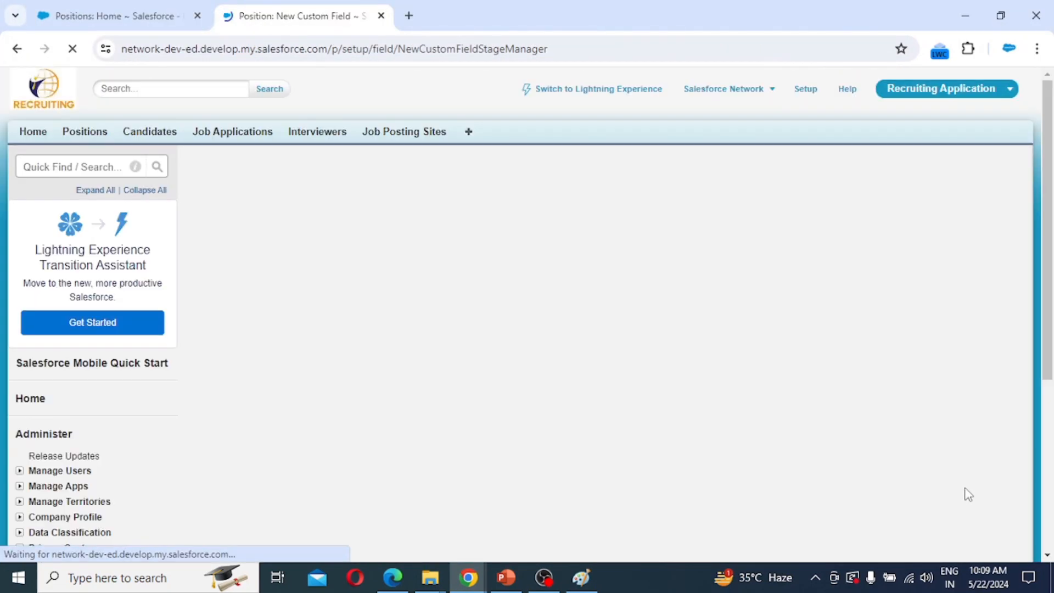
left_click(374, 285)
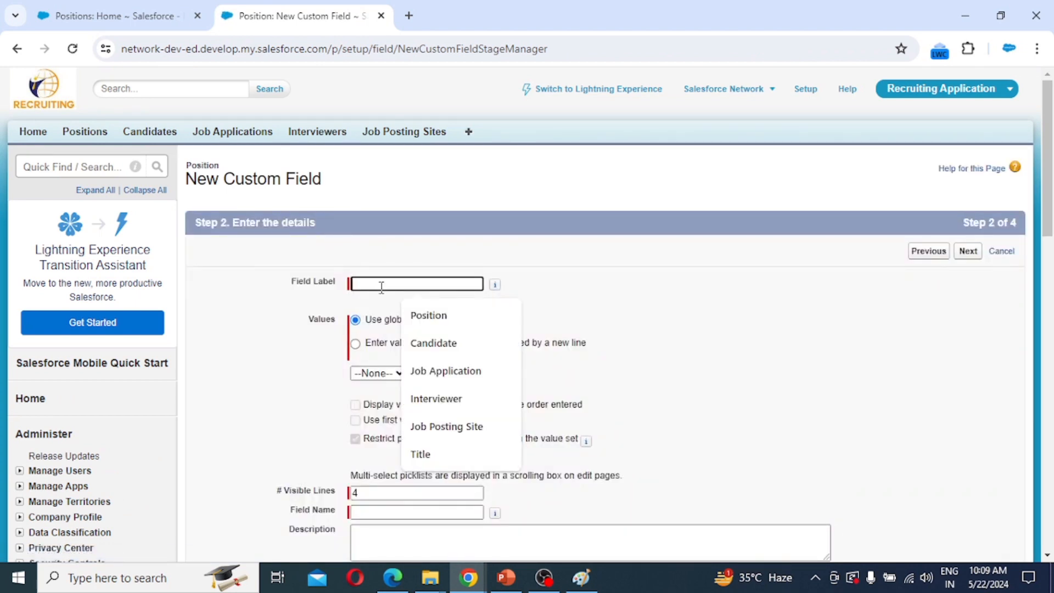
Label the multi-select picklist Education with High School, Intermediate, Graduation and Post Graduation, then save it.
type("Ed")
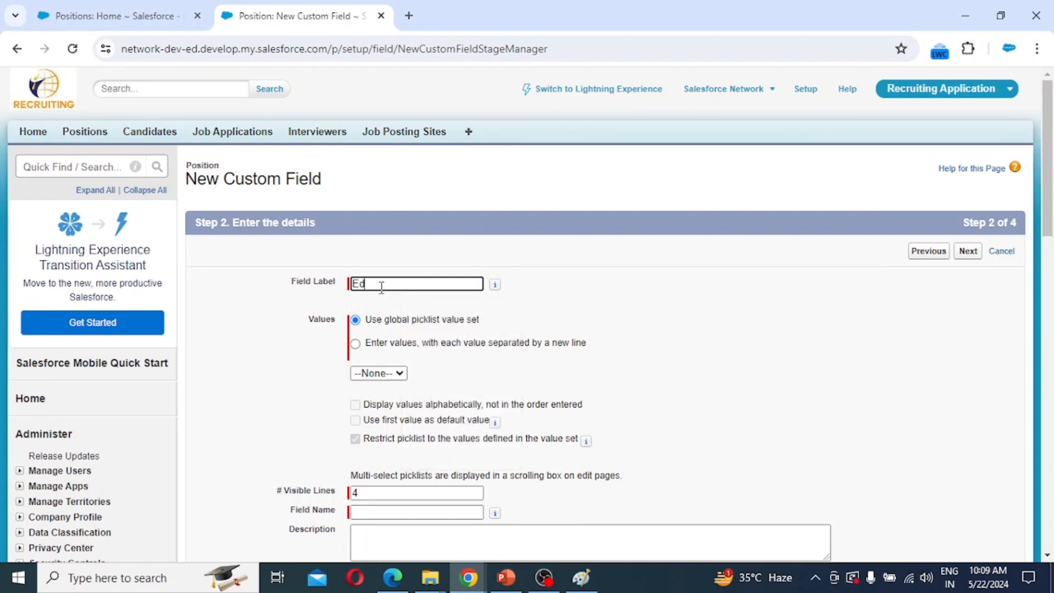
type("ucation")
left_click(368, 345)
left_click(543, 401)
type("High School Intermediate Graduation Post Graduation")
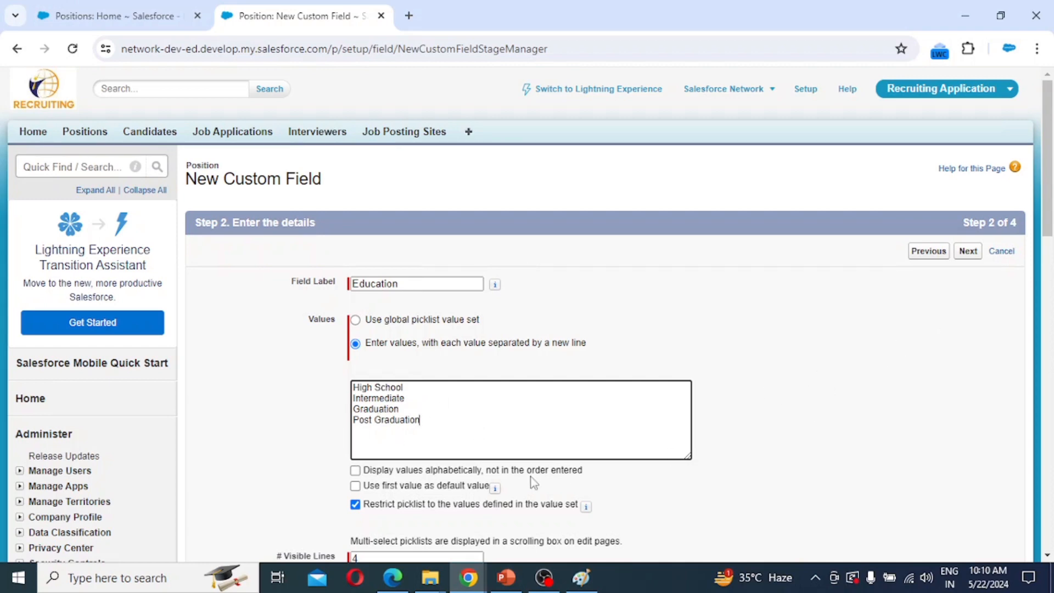
scroll(534, 484, "down", 4)
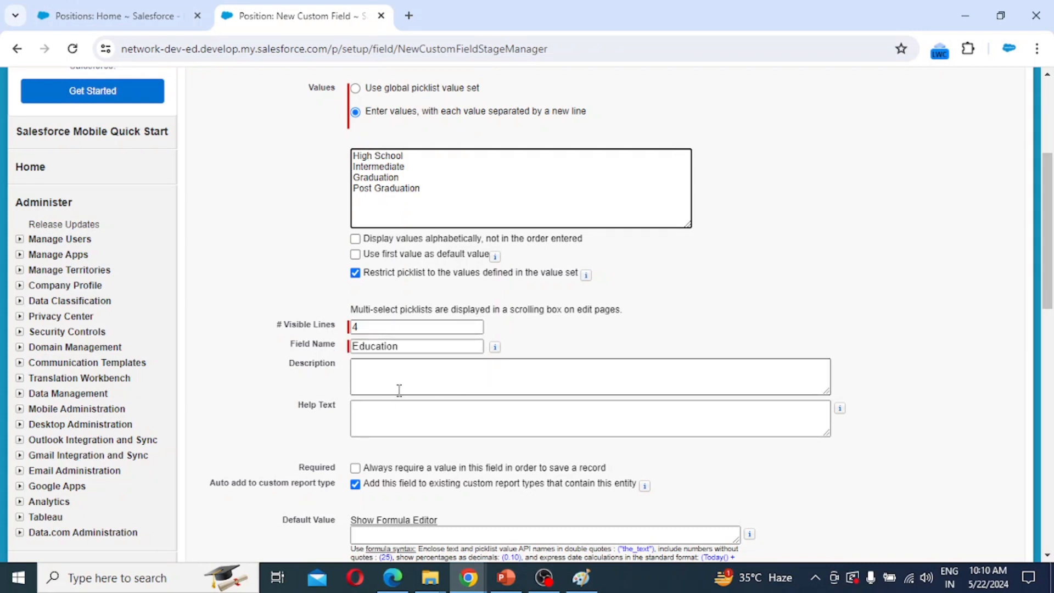
scroll(527, 429, "down", 1)
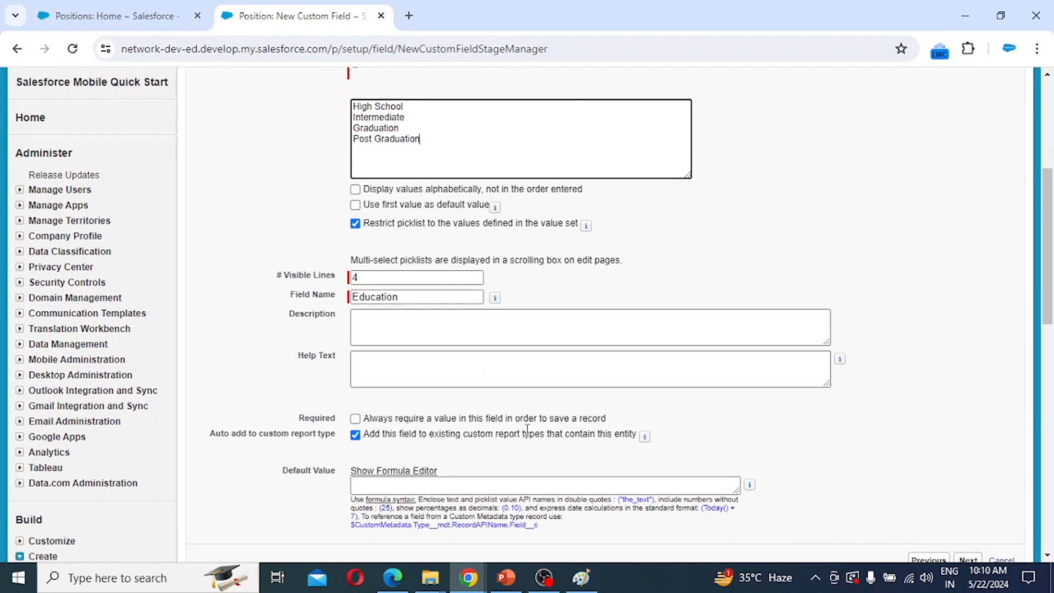
scroll(527, 429, "down", 1)
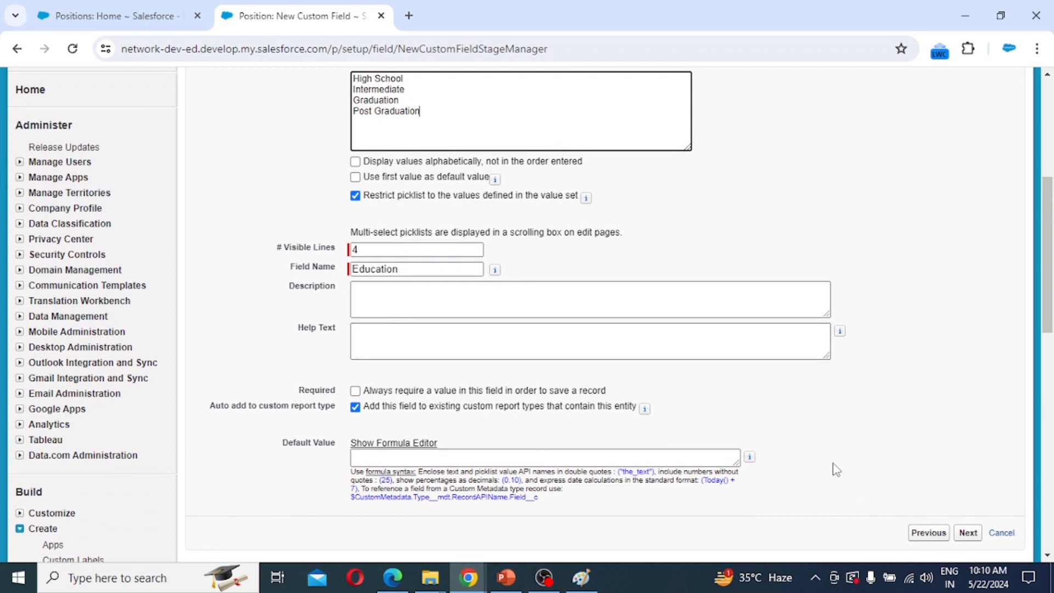
left_click(967, 533)
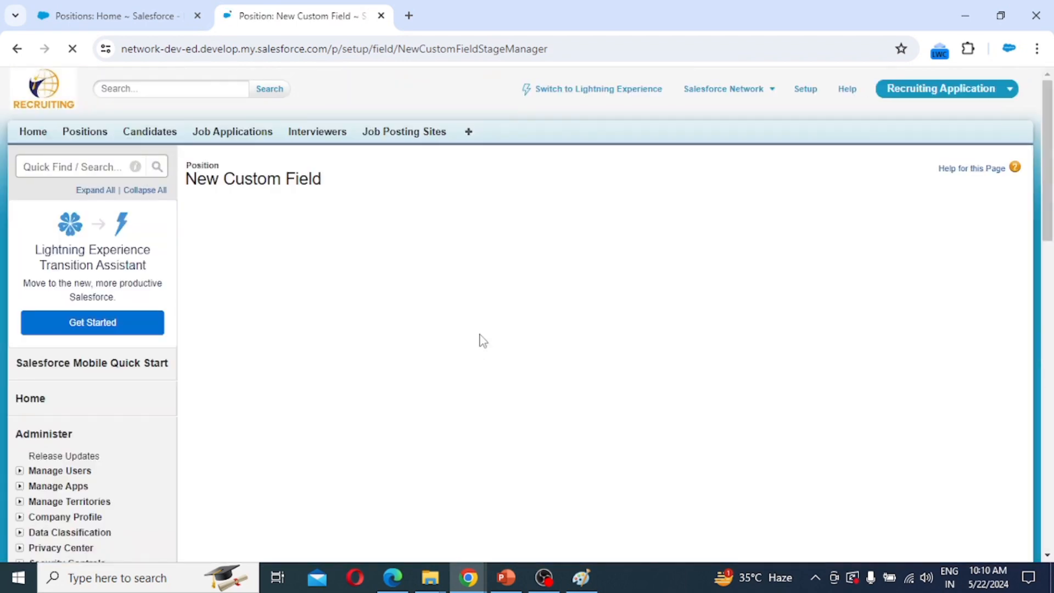
scroll(786, 387, "down", 8)
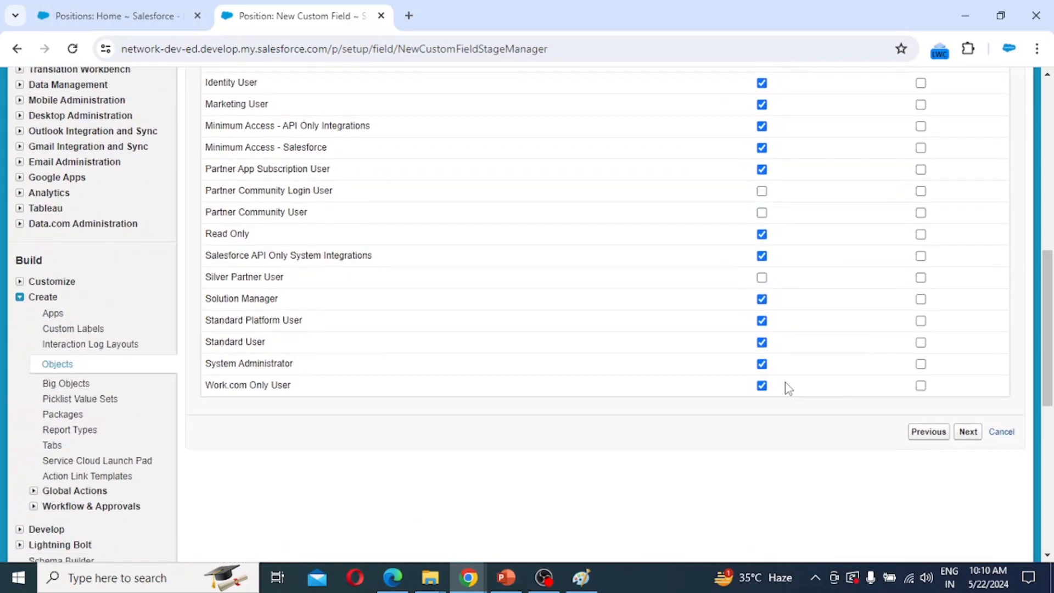
left_click(965, 435)
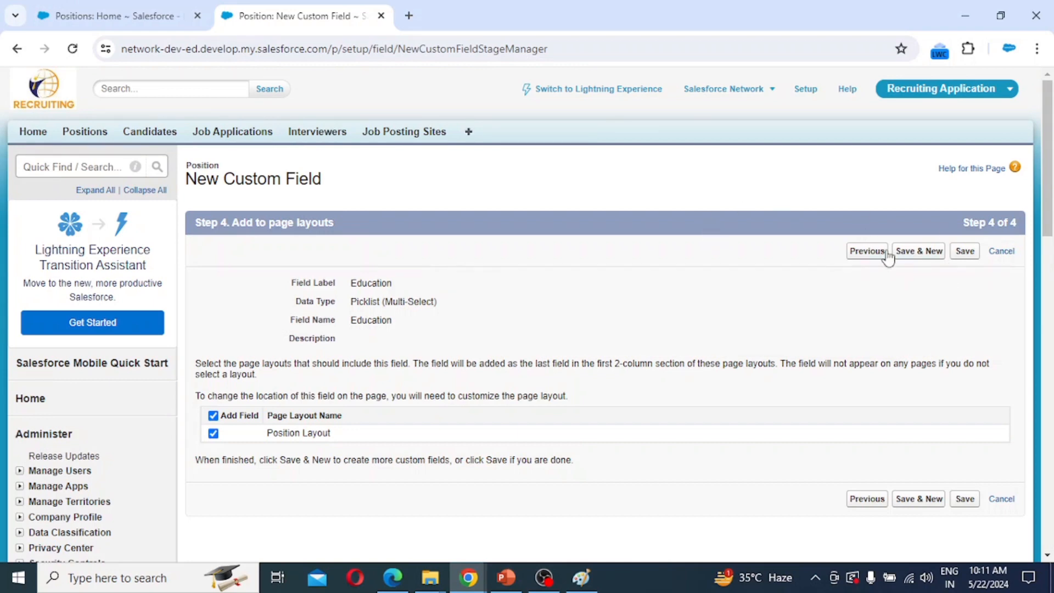
left_click(917, 254)
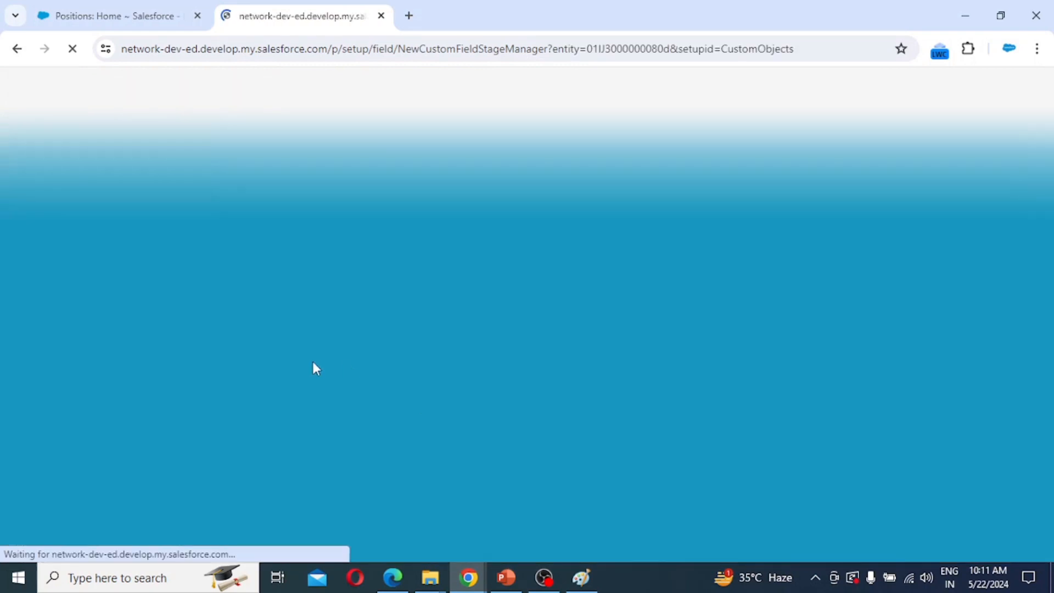
Create a Text Area field labelled Skill Required on Position and save it to Position Layout.
scroll(373, 387, "down", 10)
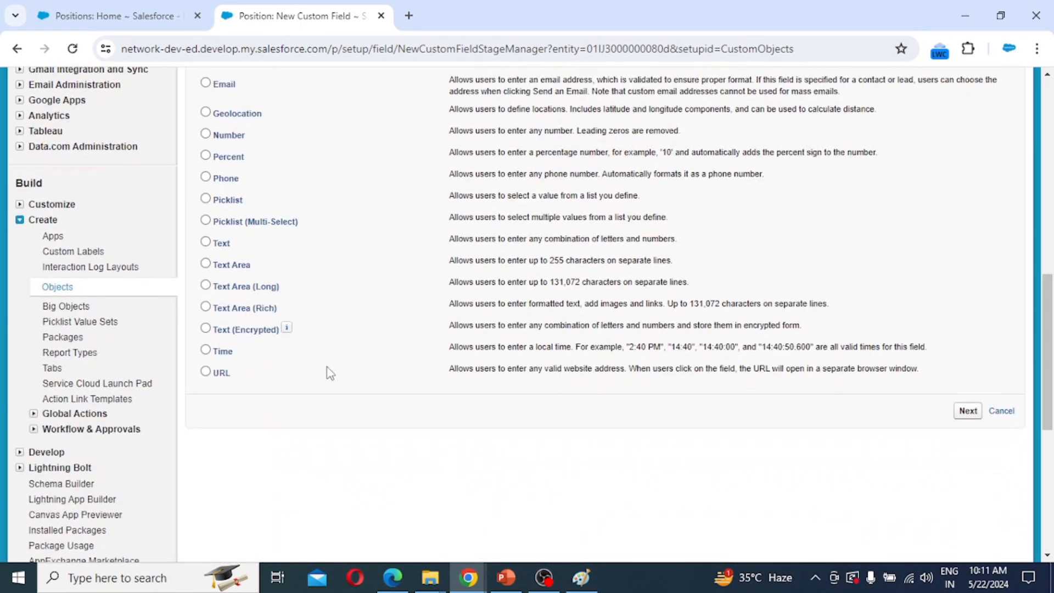
left_click(229, 264)
left_click(969, 412)
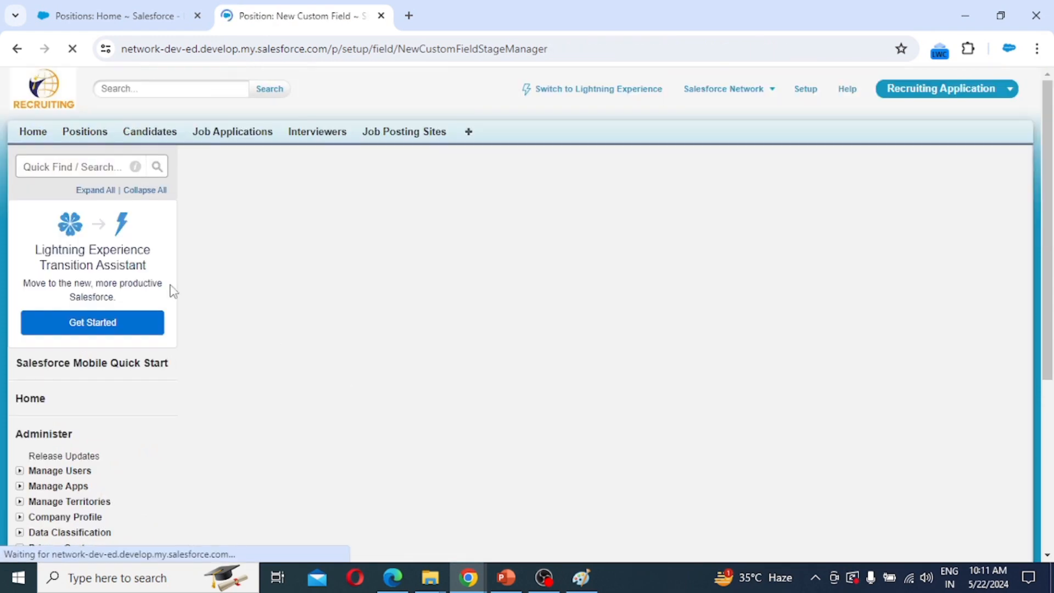
left_click(371, 284)
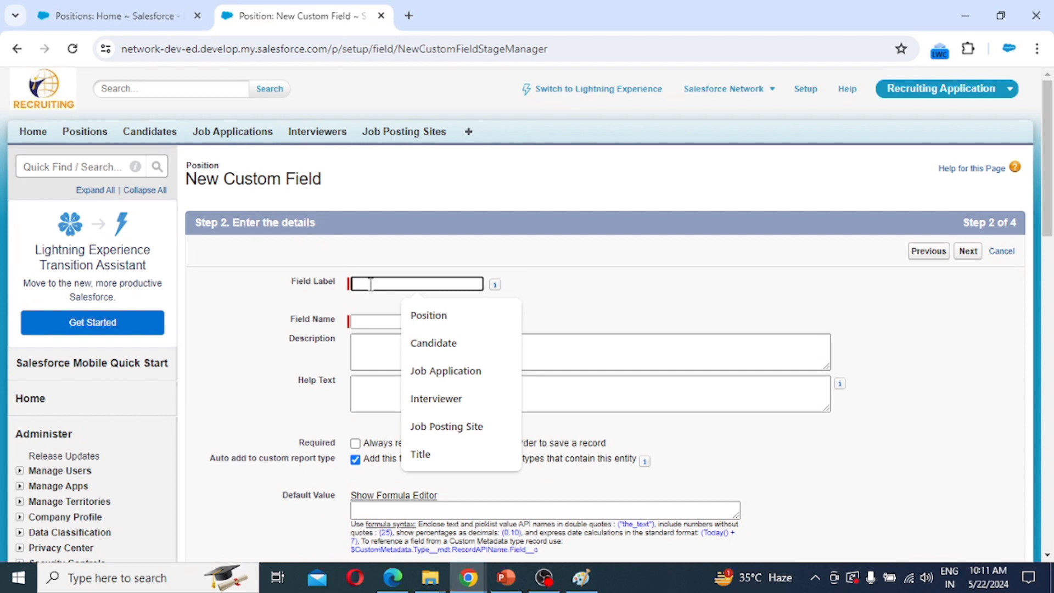
type("S")
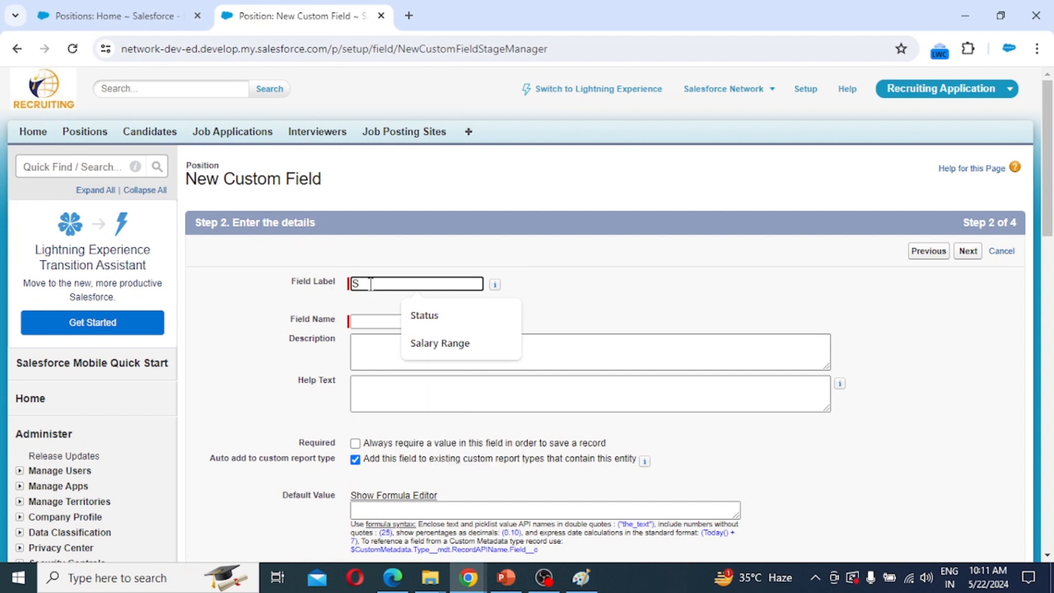
type("kill Required")
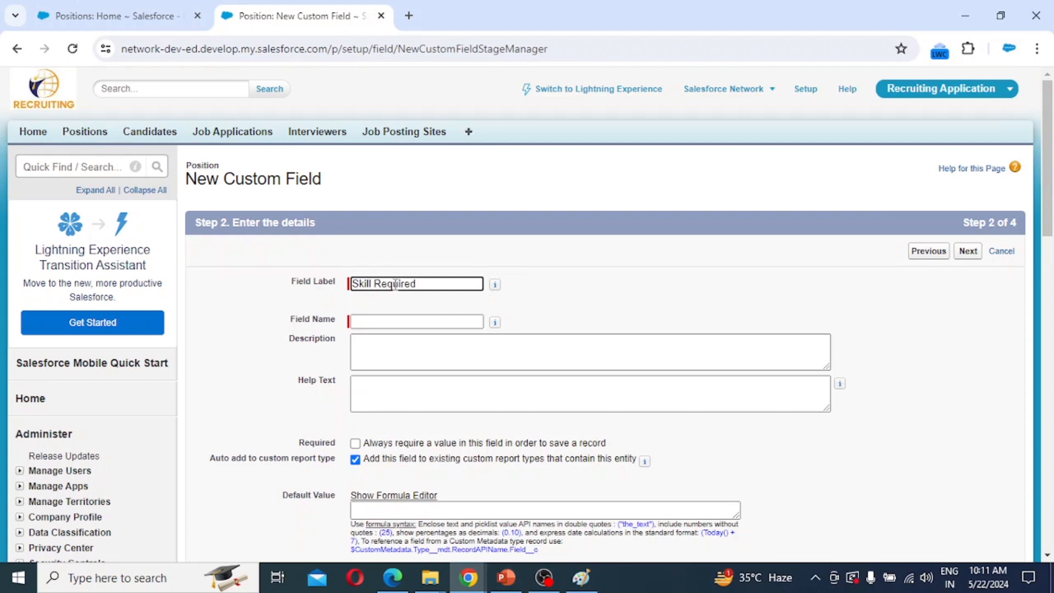
key("Tab")
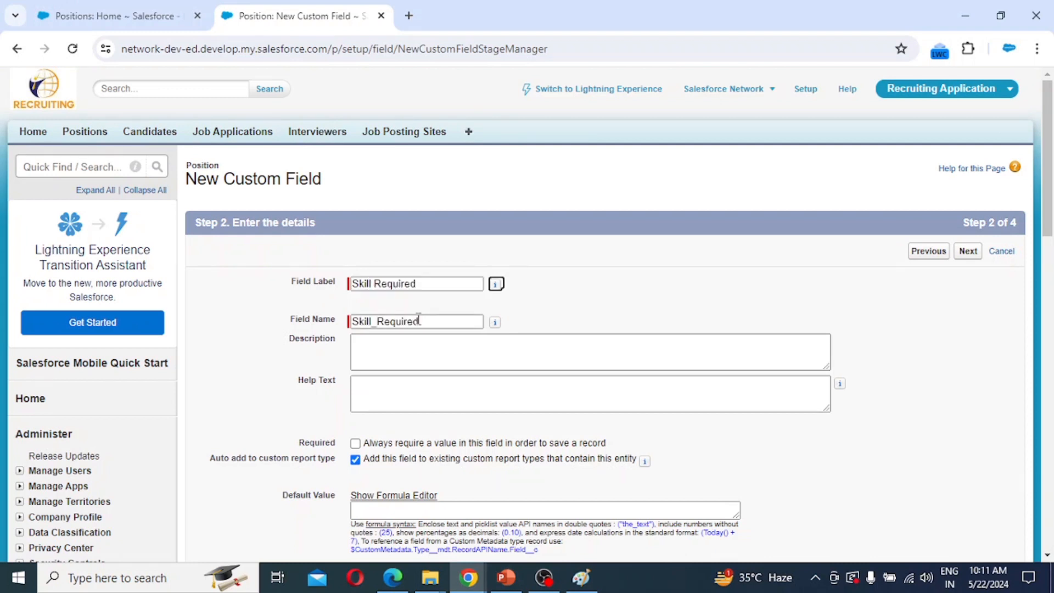
scroll(644, 408, "down", 1)
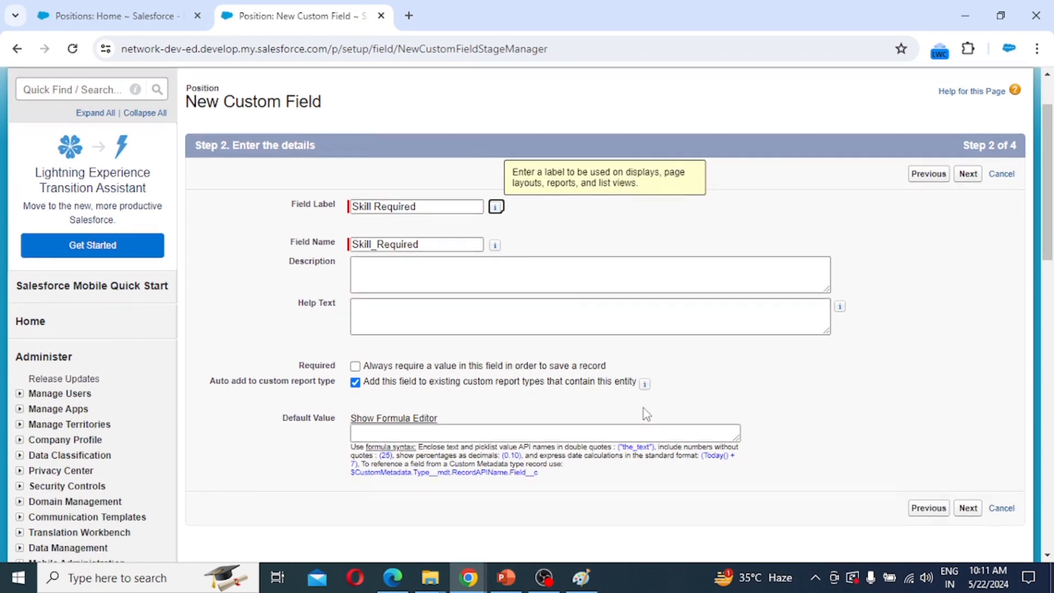
left_click(969, 509)
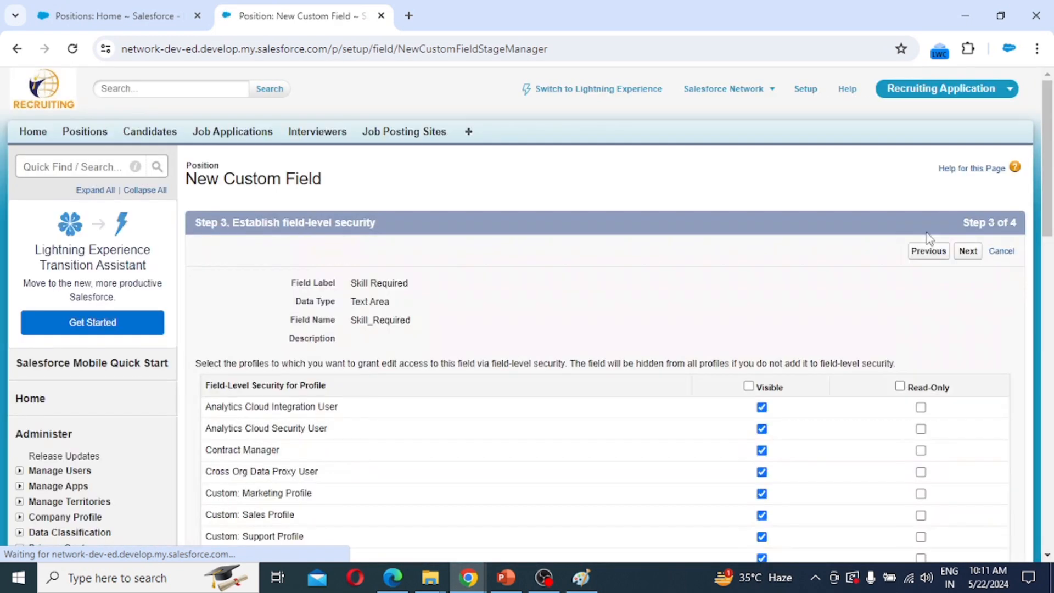
left_click(970, 255)
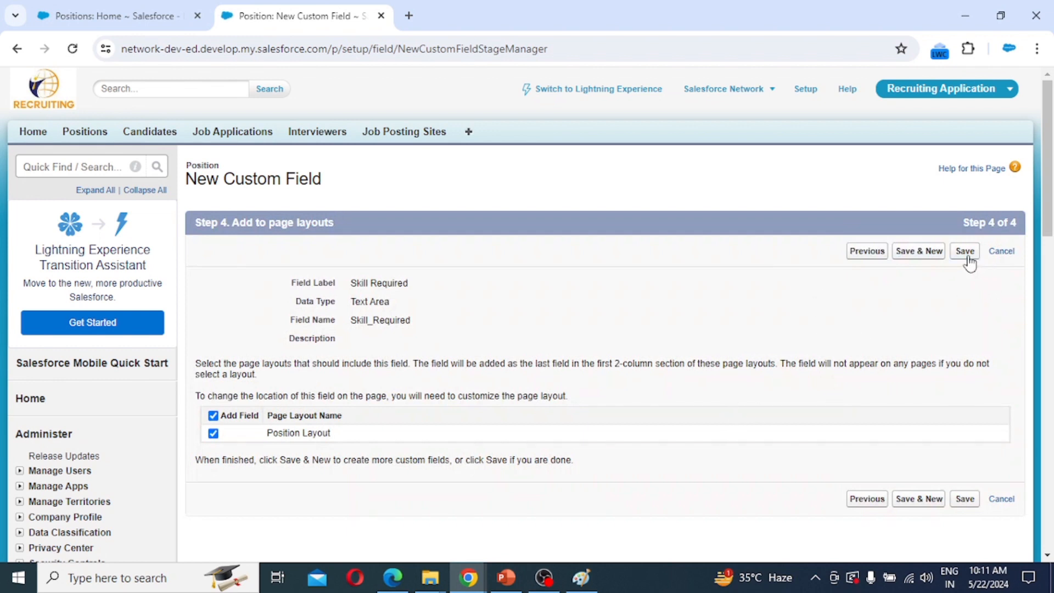
left_click(967, 256)
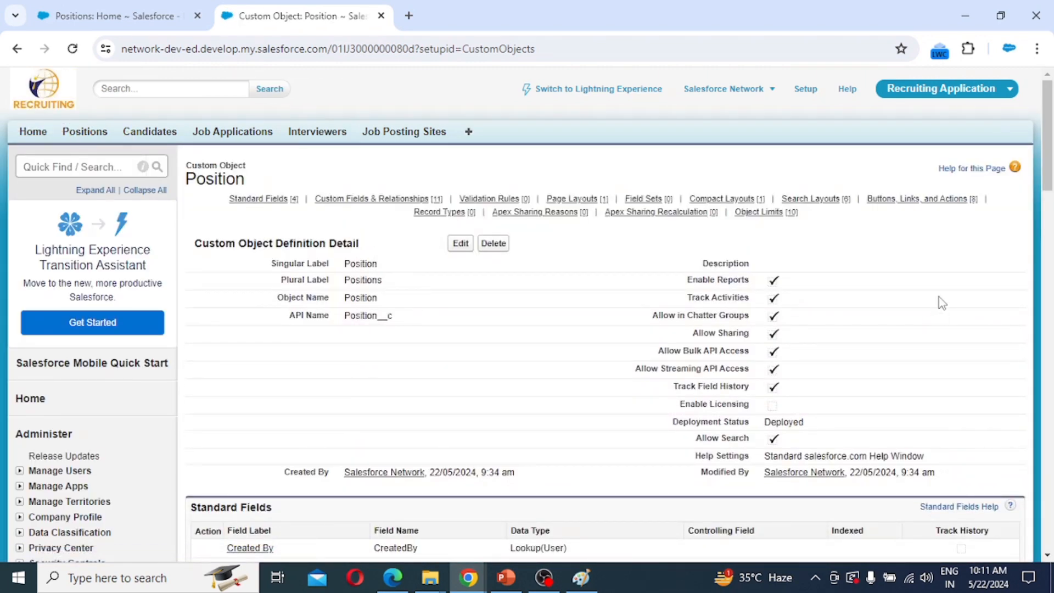
Open a new Position record form, abandon it for the Candidates home page, then go to Setup.
left_click(86, 132)
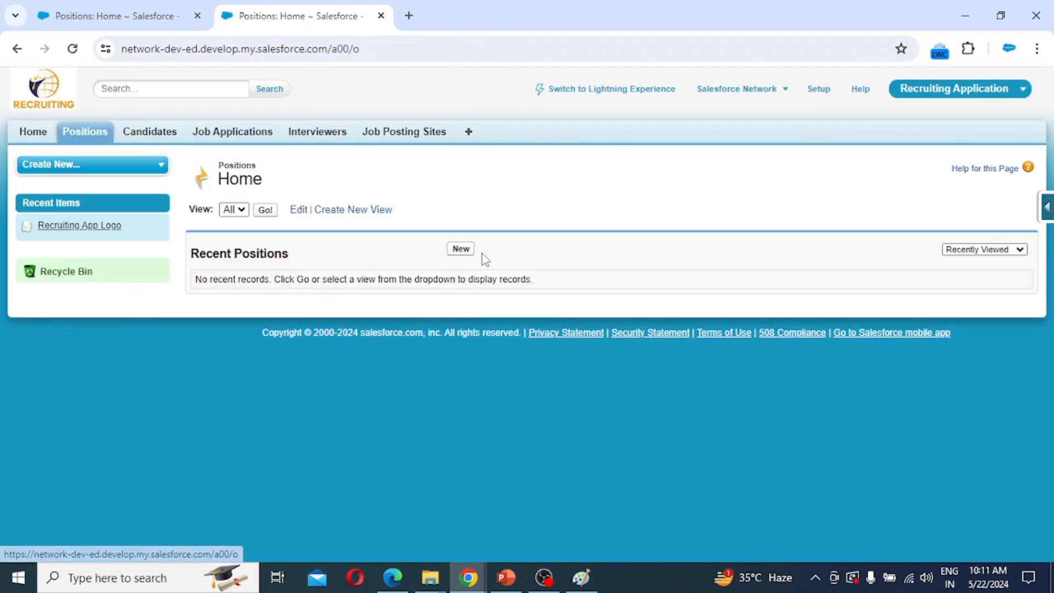
left_click(461, 248)
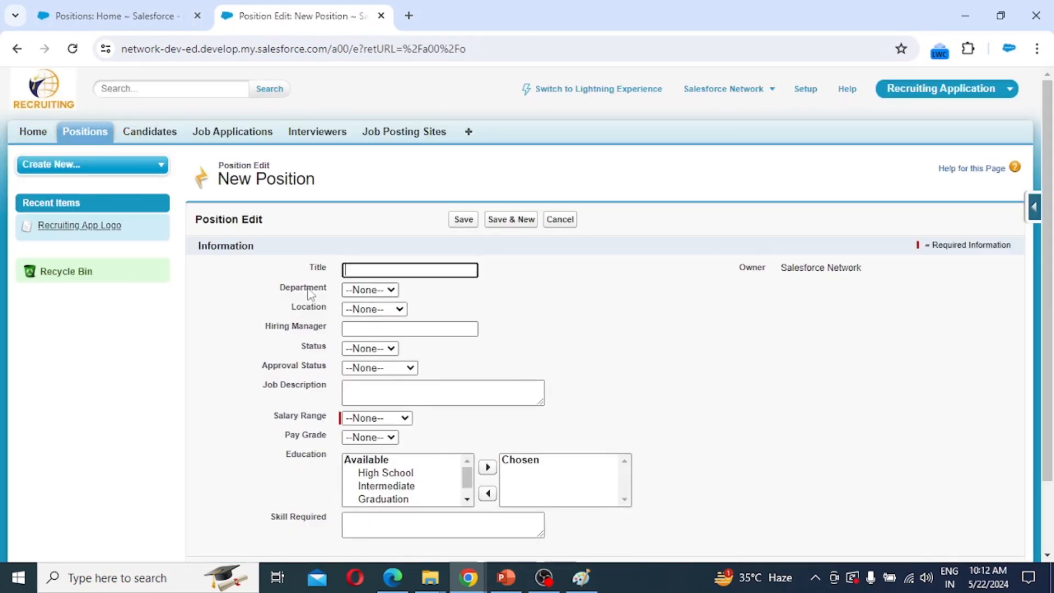
scroll(345, 292, "down", 3)
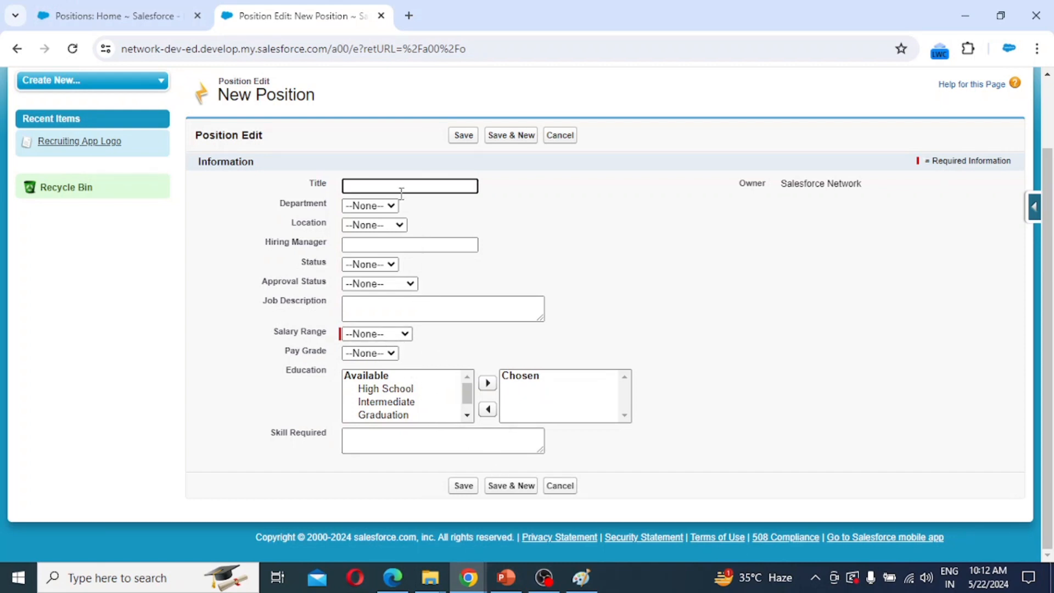
scroll(426, 268, "up", 3)
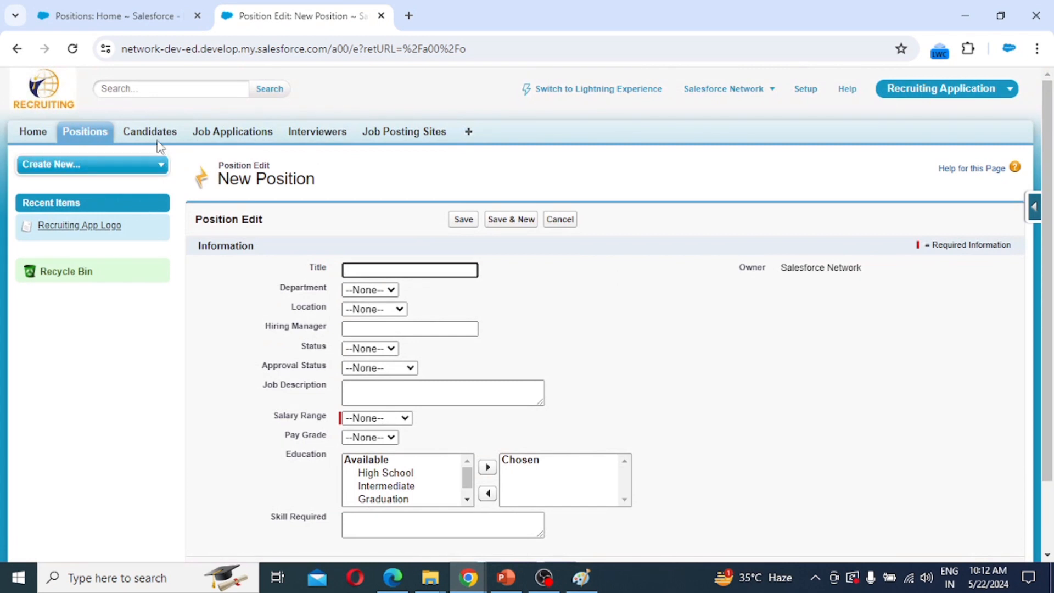
left_click(150, 133)
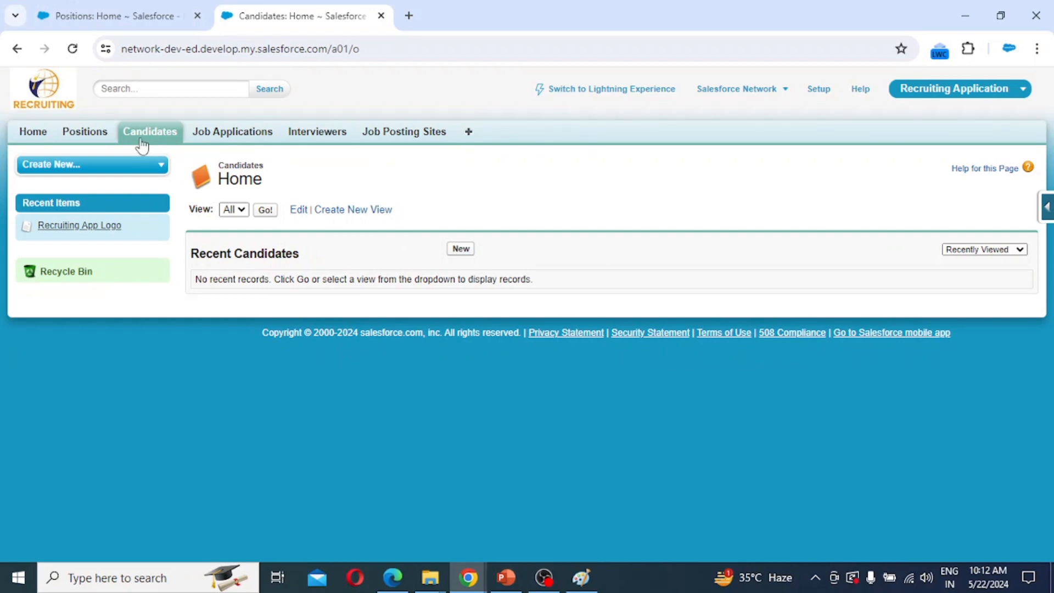
left_click(818, 91)
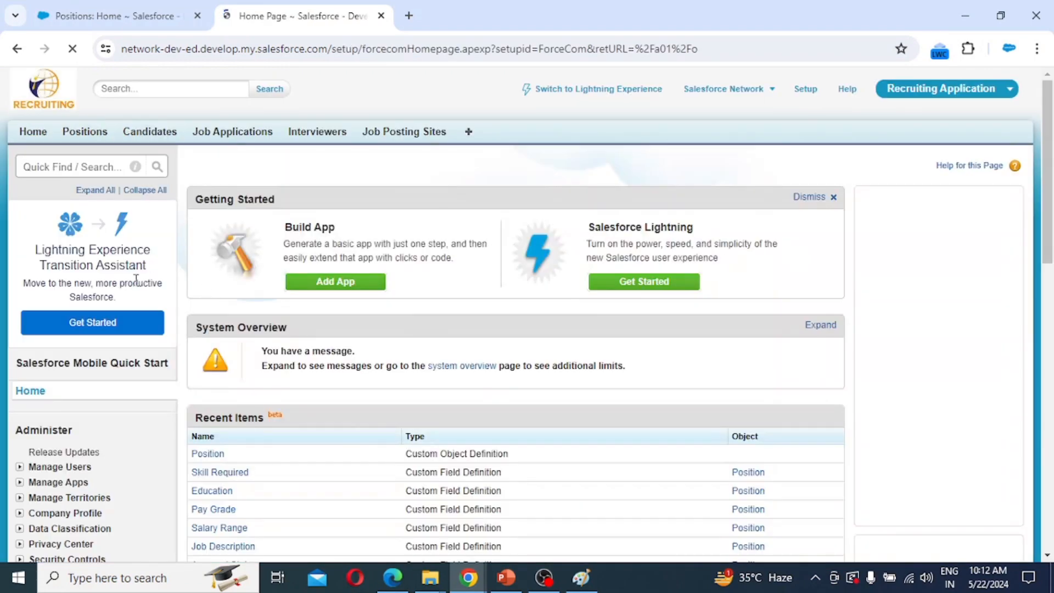
Open the Candidate object via Build > Create > Objects and view its Custom Fields & Relationships section.
scroll(125, 305, "down", 10)
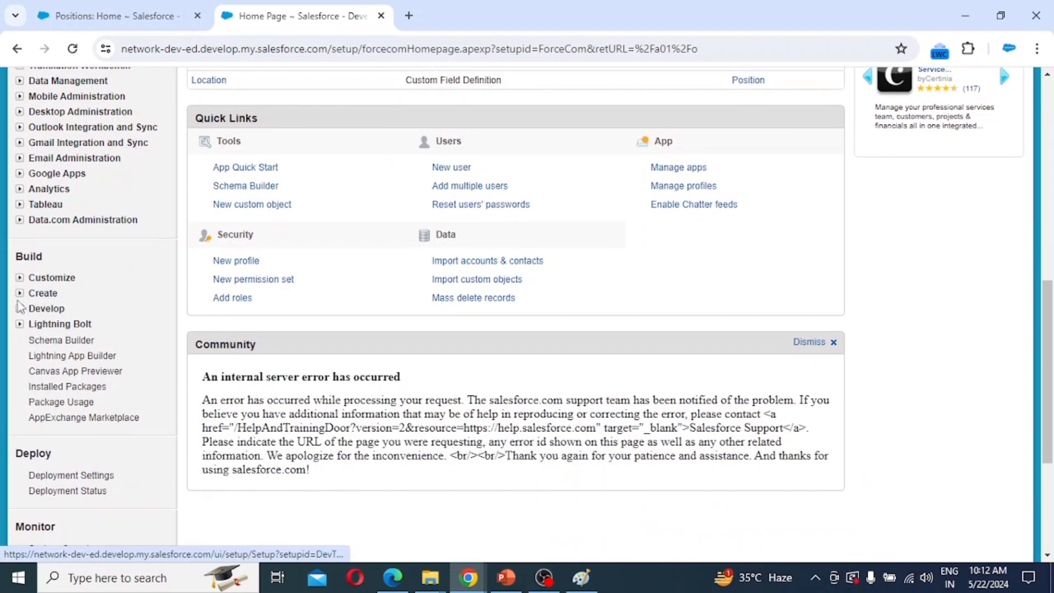
left_click(20, 293)
scroll(47, 322, "down", 1)
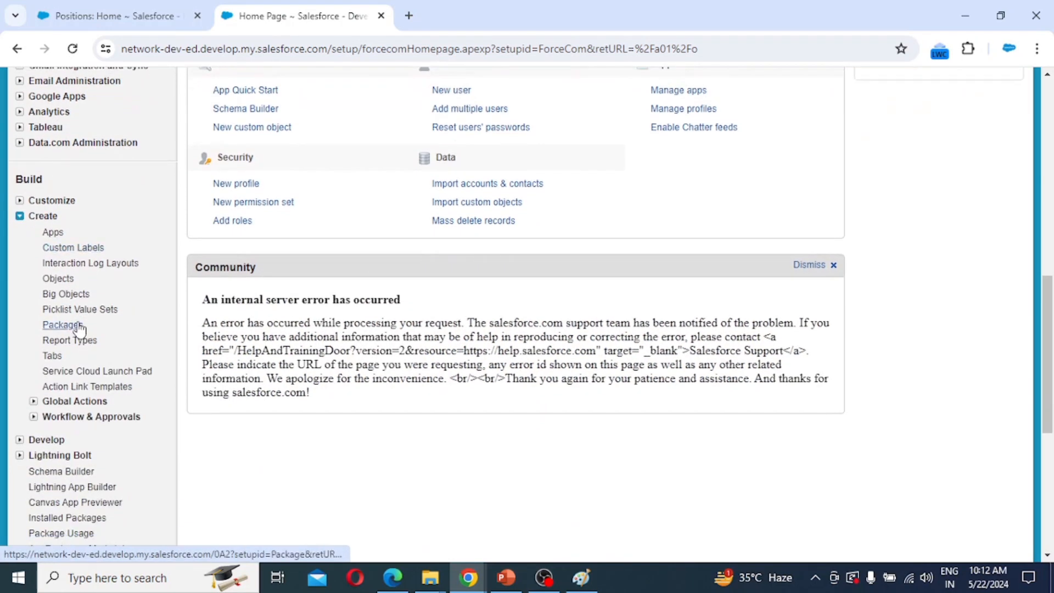
left_click(58, 279)
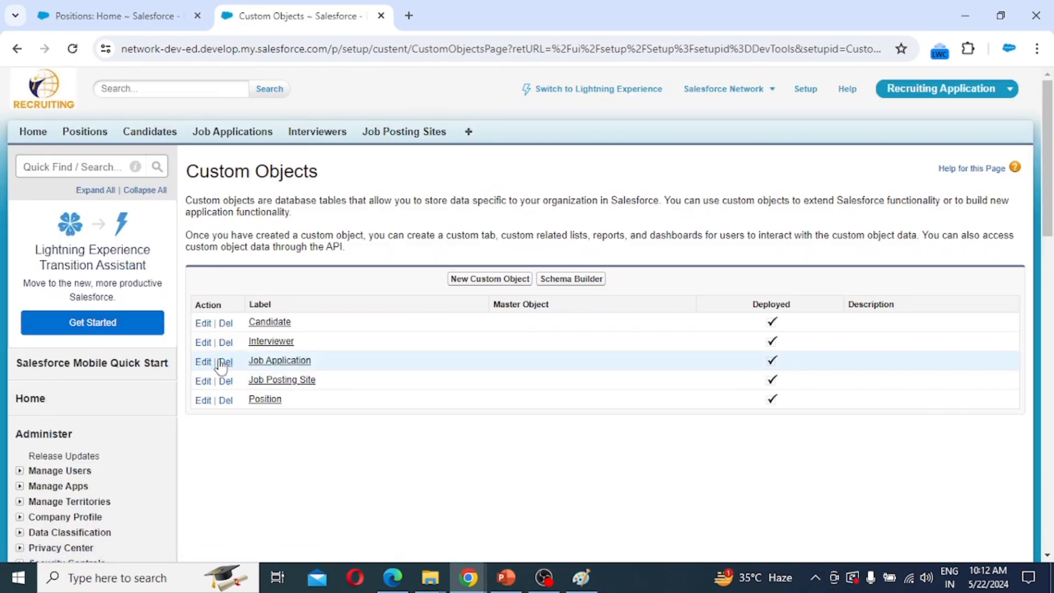
left_click(269, 324)
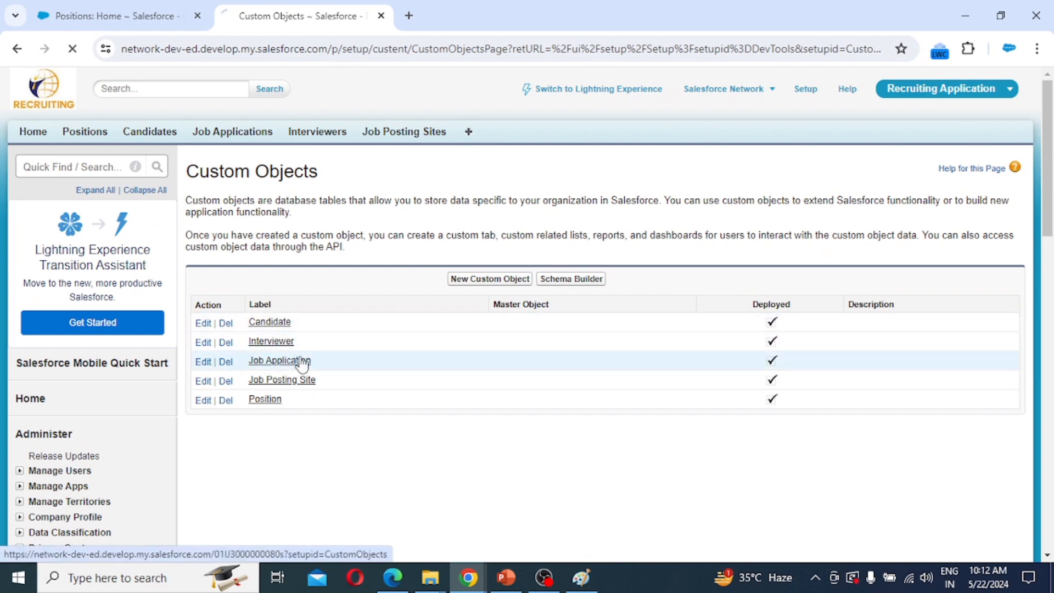
scroll(520, 385, "down", 3)
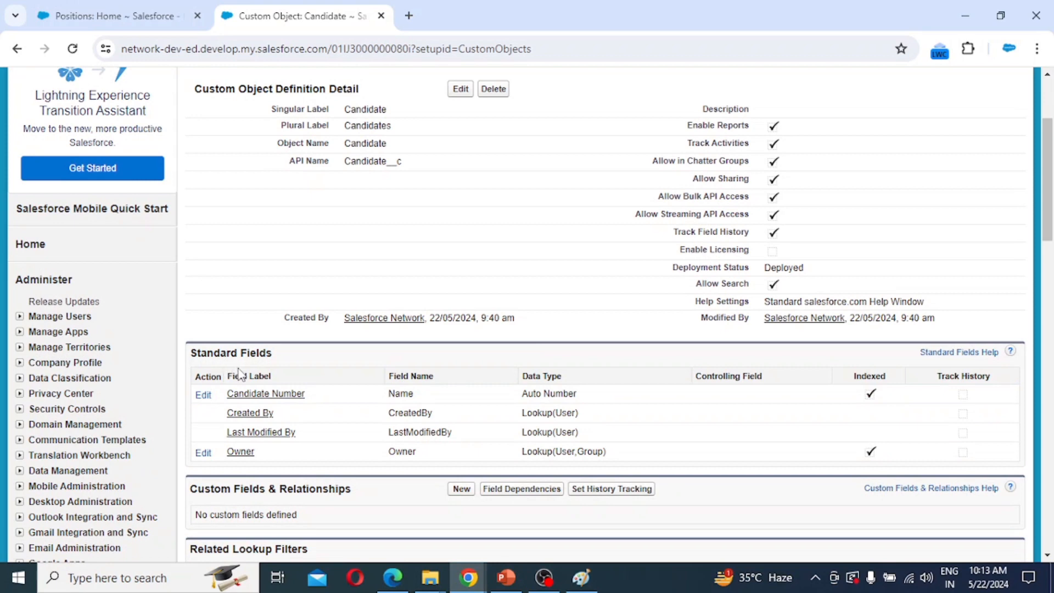
scroll(240, 375, "down", 3)
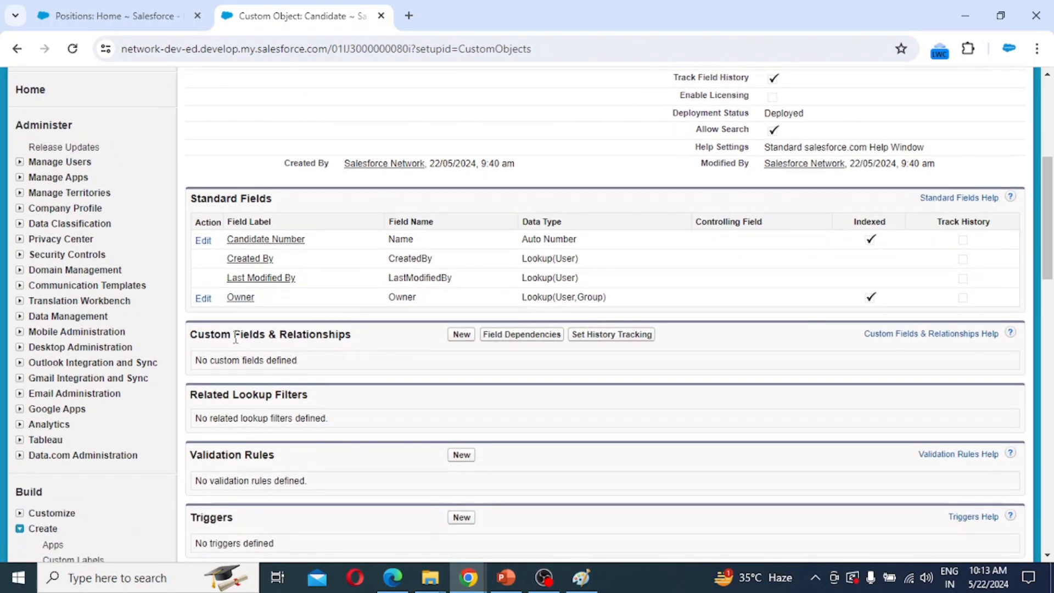
Start a new Candidate custom field with Text as the data type.
left_click(464, 339)
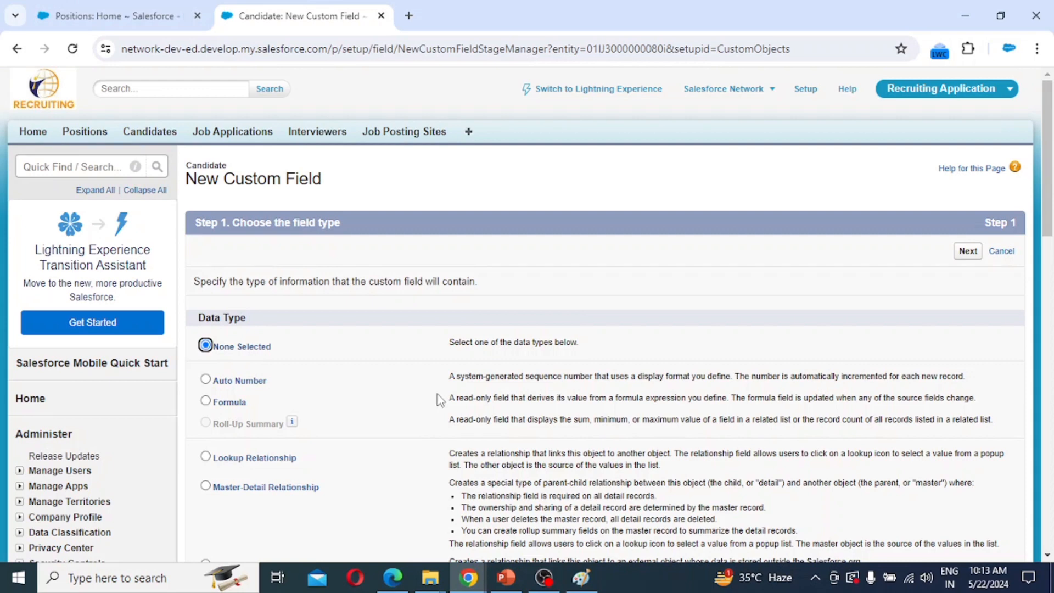
scroll(442, 394, "down", 7)
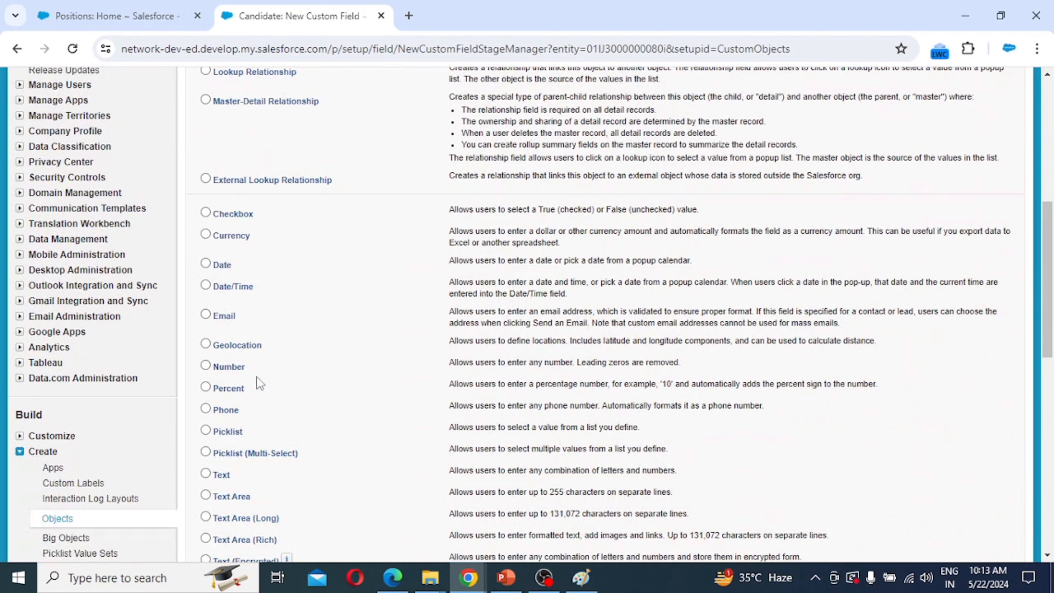
scroll(242, 375, "down", 3)
left_click(227, 326)
left_click(968, 490)
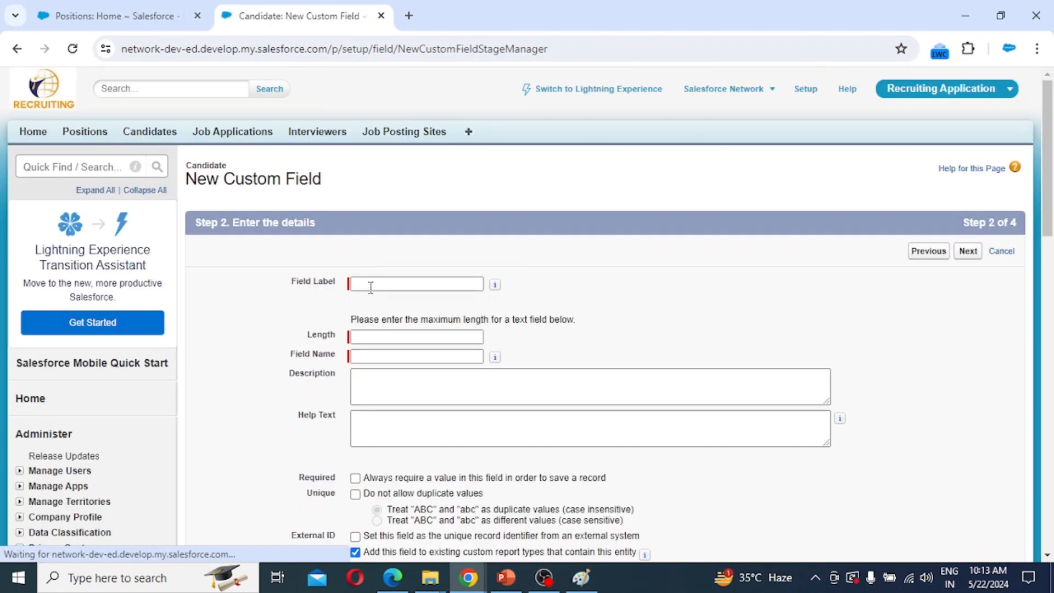
Label the field First Name with length 50 and mark it required.
left_click(371, 285)
type("First Name")
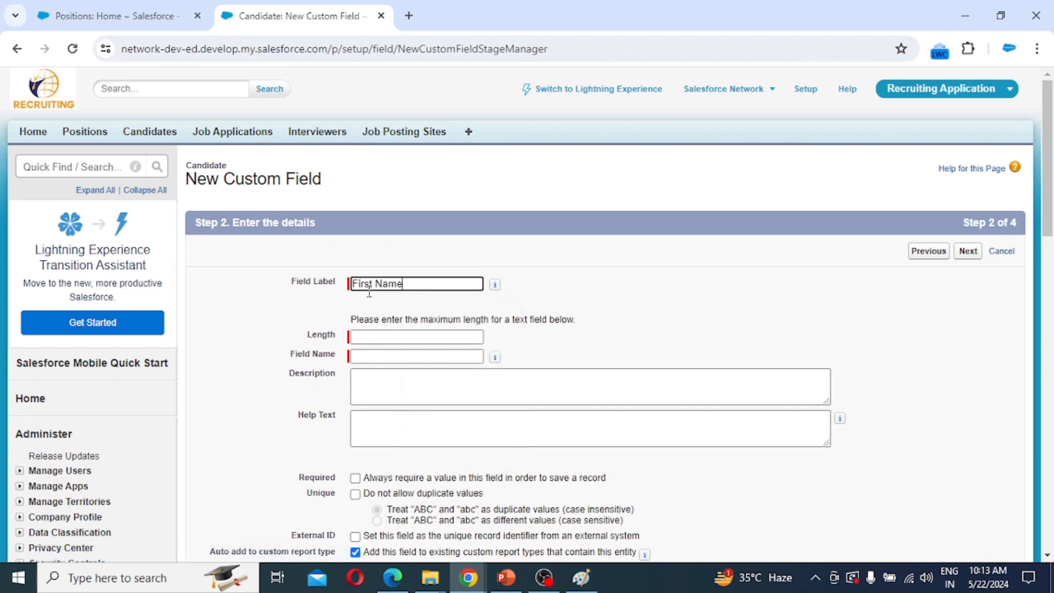
key("Tab")
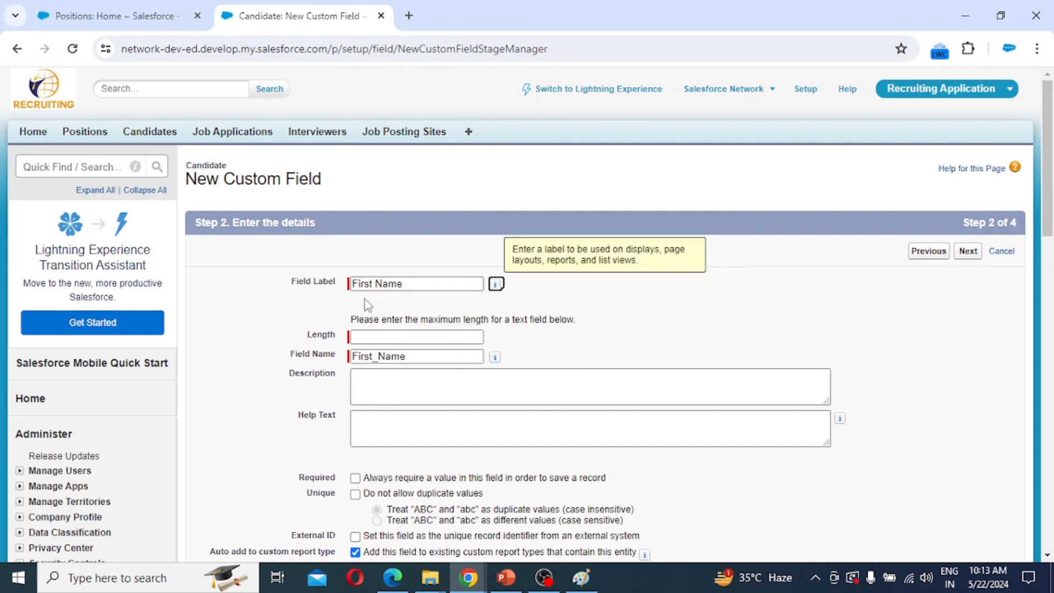
key("Tab")
type("50")
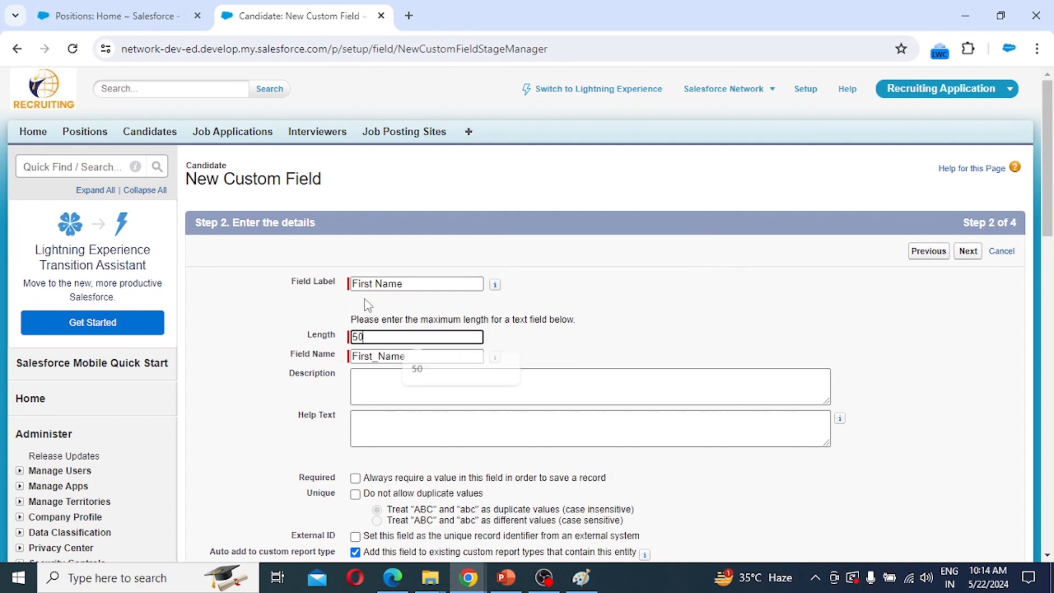
scroll(513, 464, "down", 1)
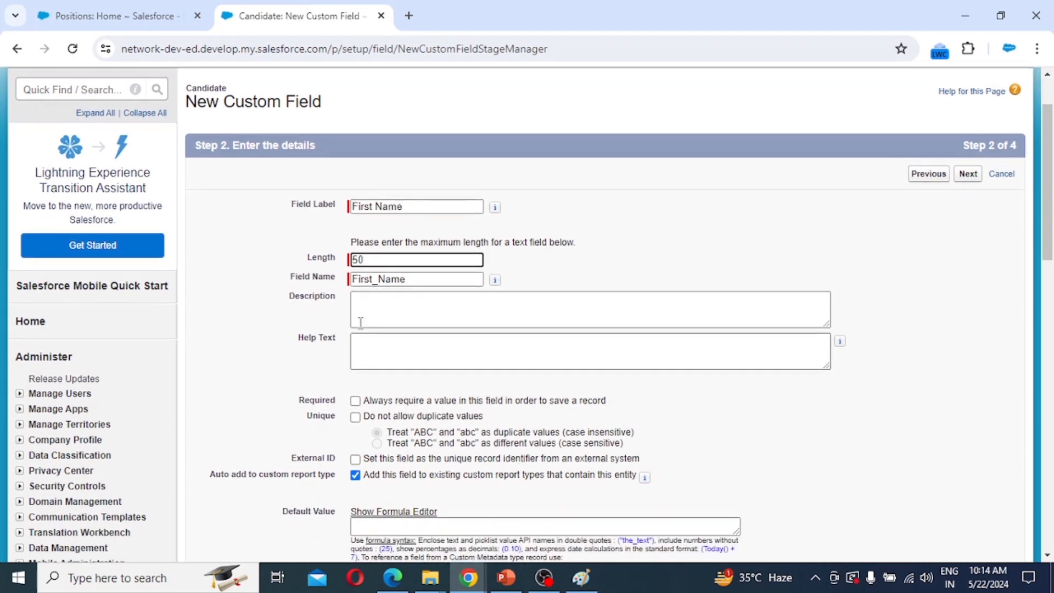
left_click(356, 402)
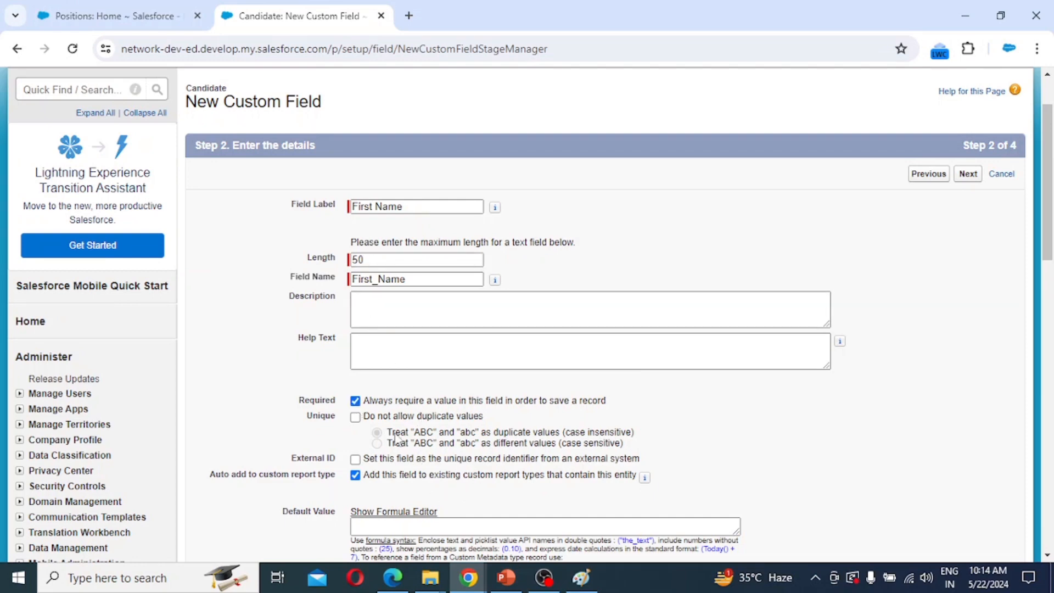
Keep default field visibility and Candidate Layout, save First Name, and start another field.
scroll(384, 490, "down", 2)
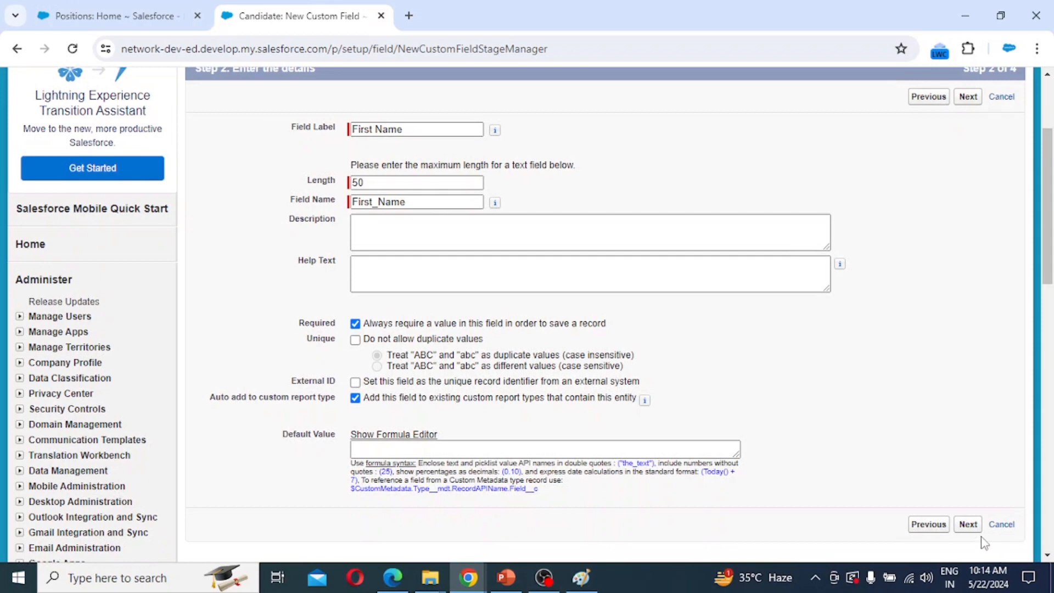
left_click(968, 525)
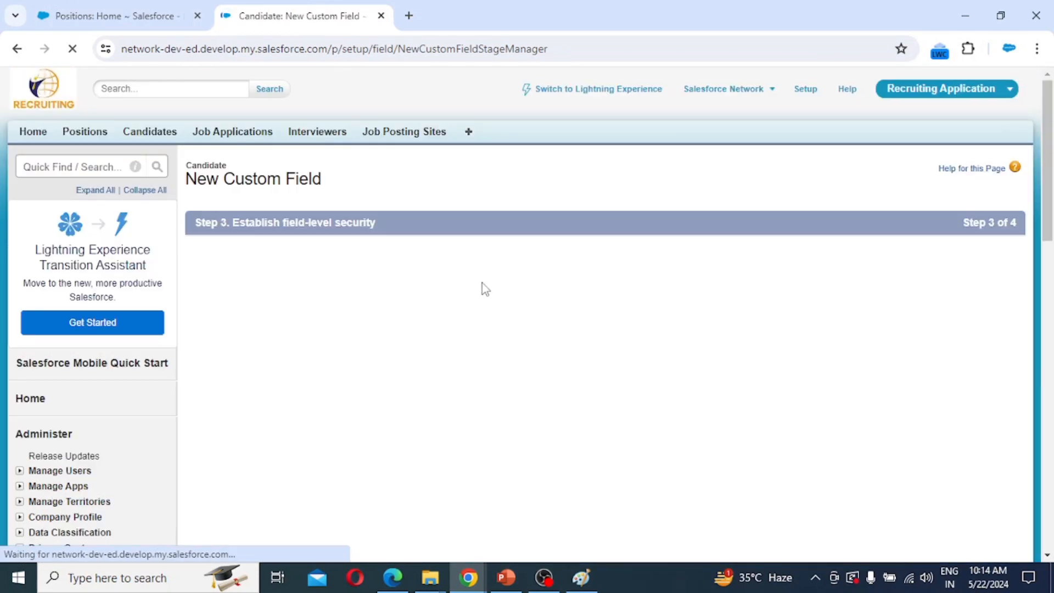
scroll(791, 401, "down", 3)
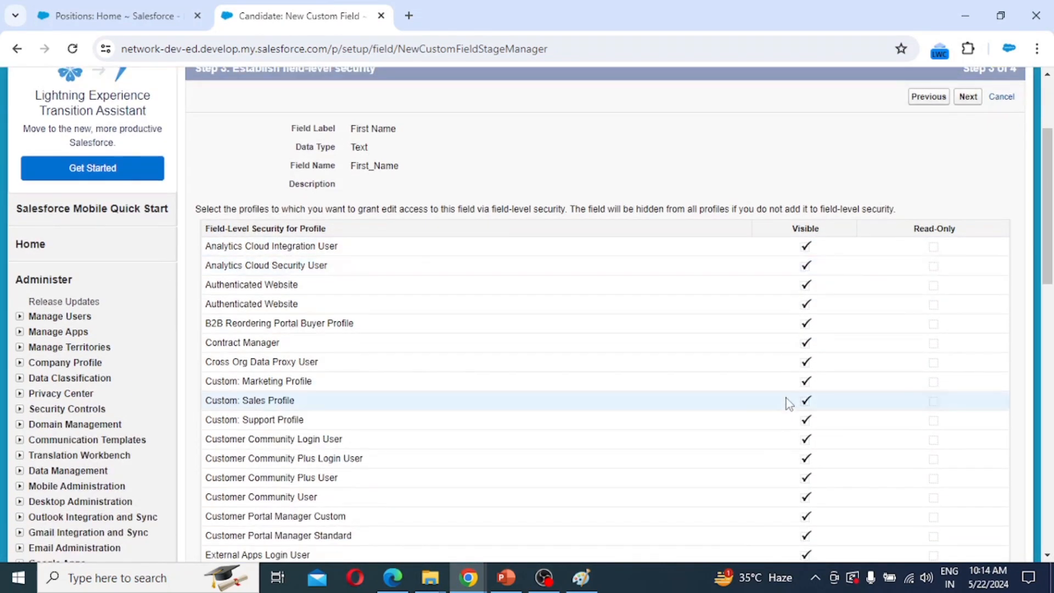
scroll(789, 404, "down", 3)
scroll(790, 253, "down", 3)
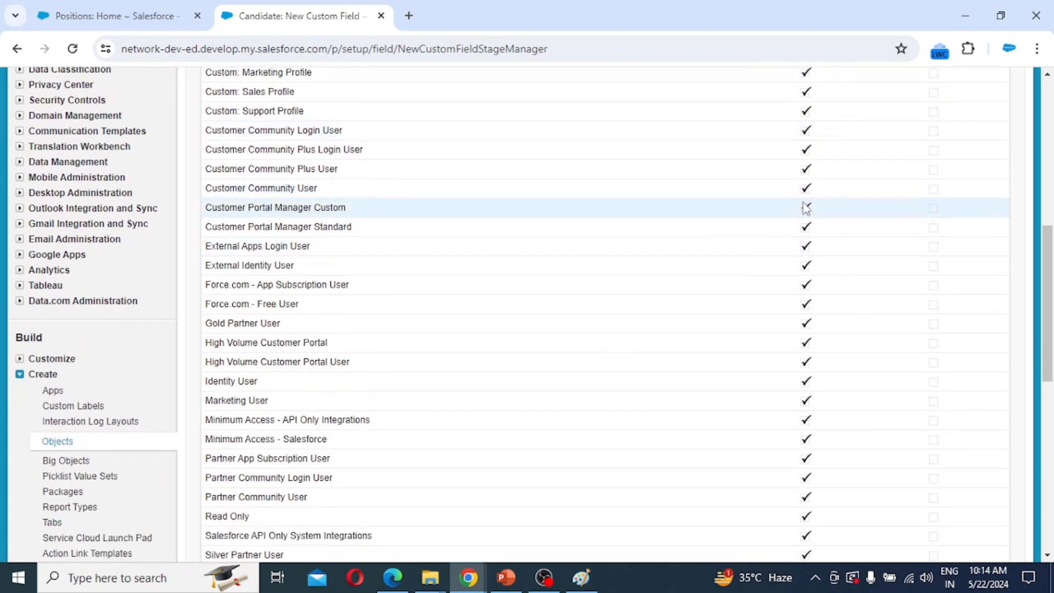
scroll(813, 242, "down", 5)
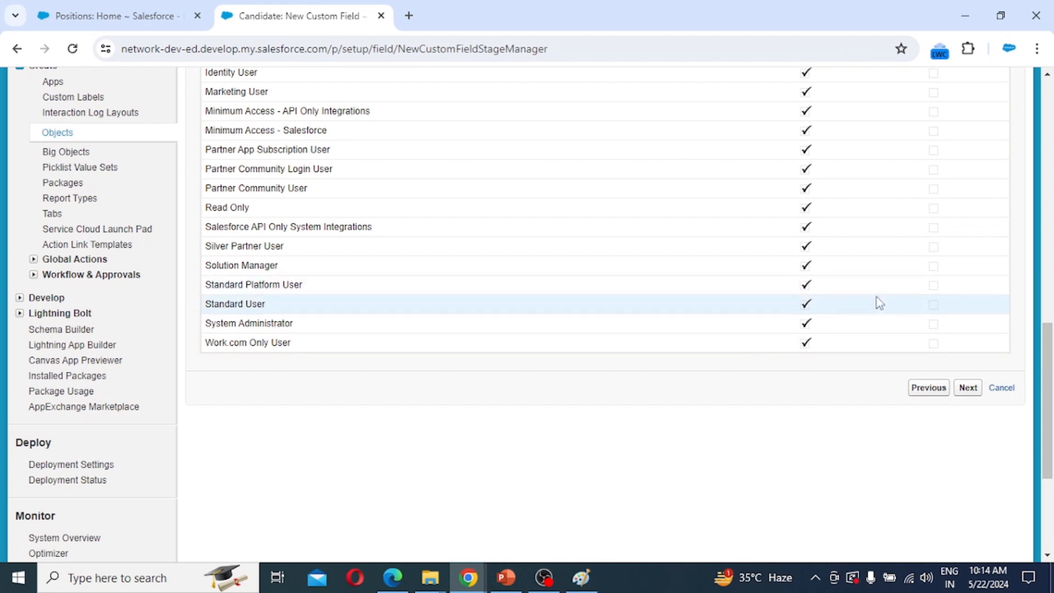
left_click(968, 387)
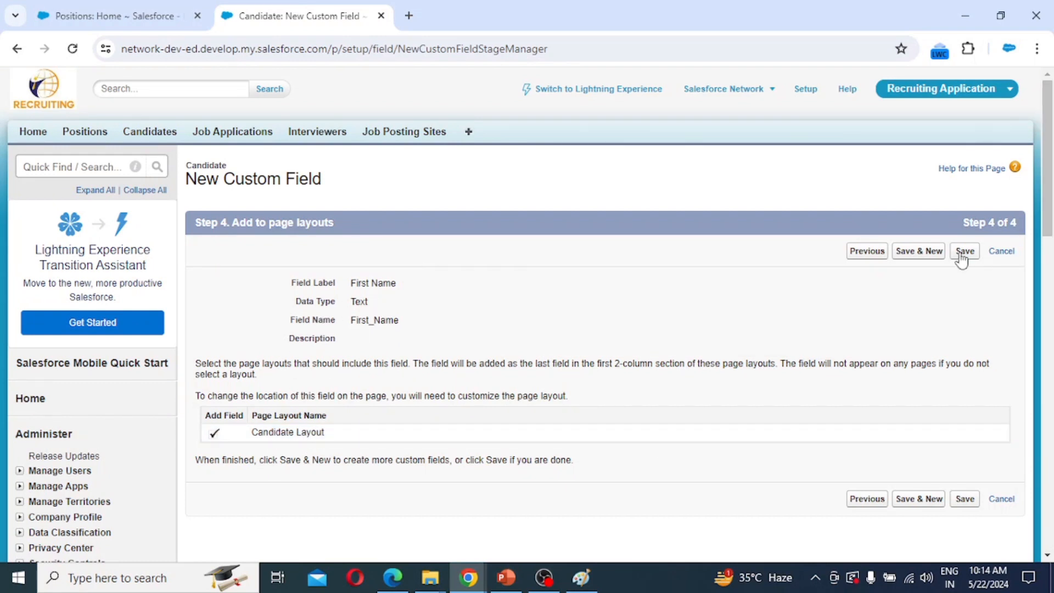
left_click(925, 254)
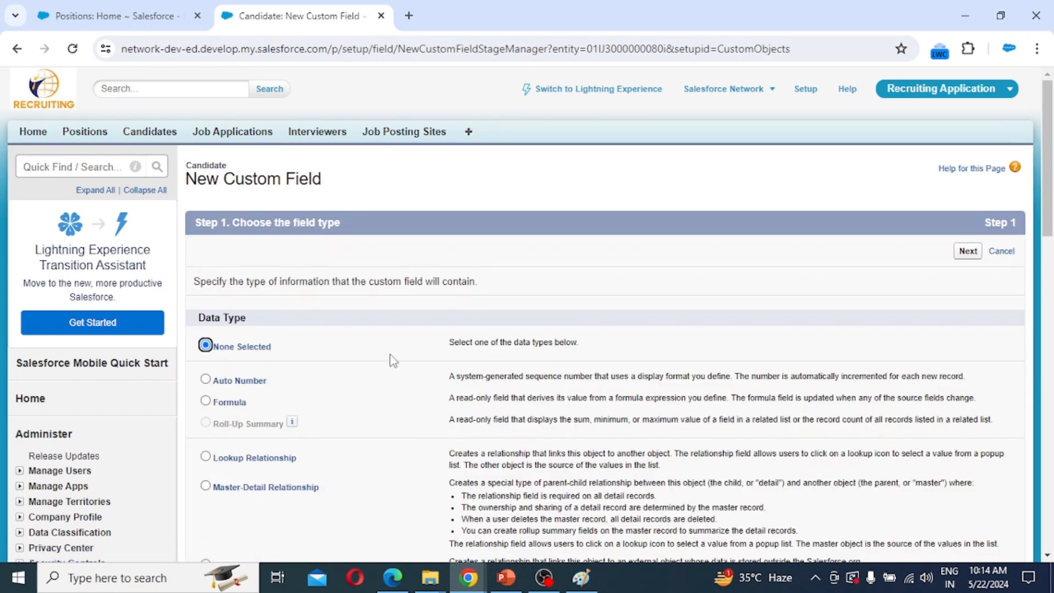
Define a Text field labelled Last Name with length 50.
scroll(394, 362, "down", 8)
scroll(395, 362, "down", 2)
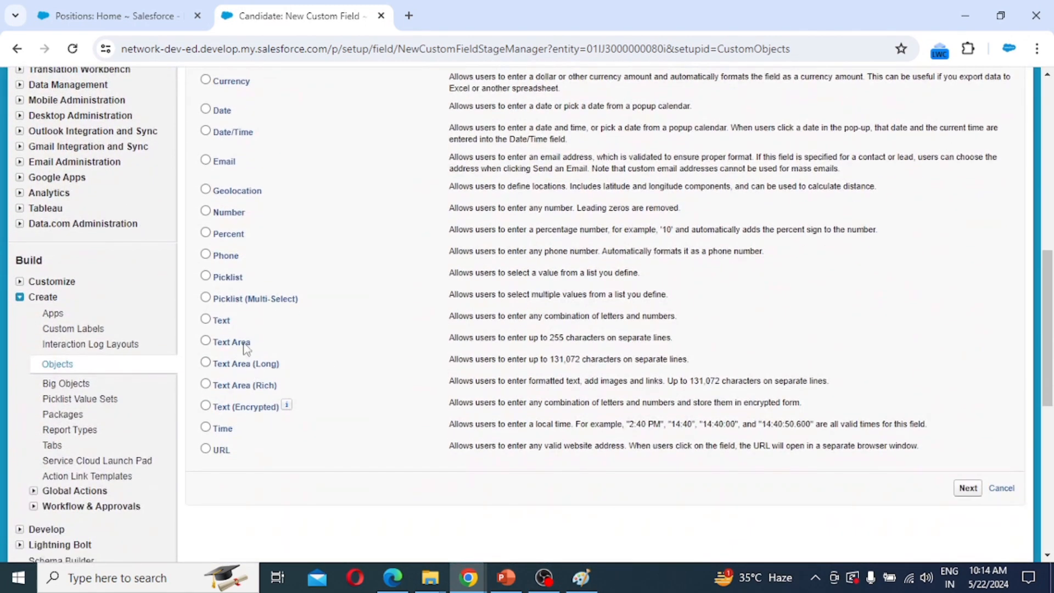
left_click(967, 489)
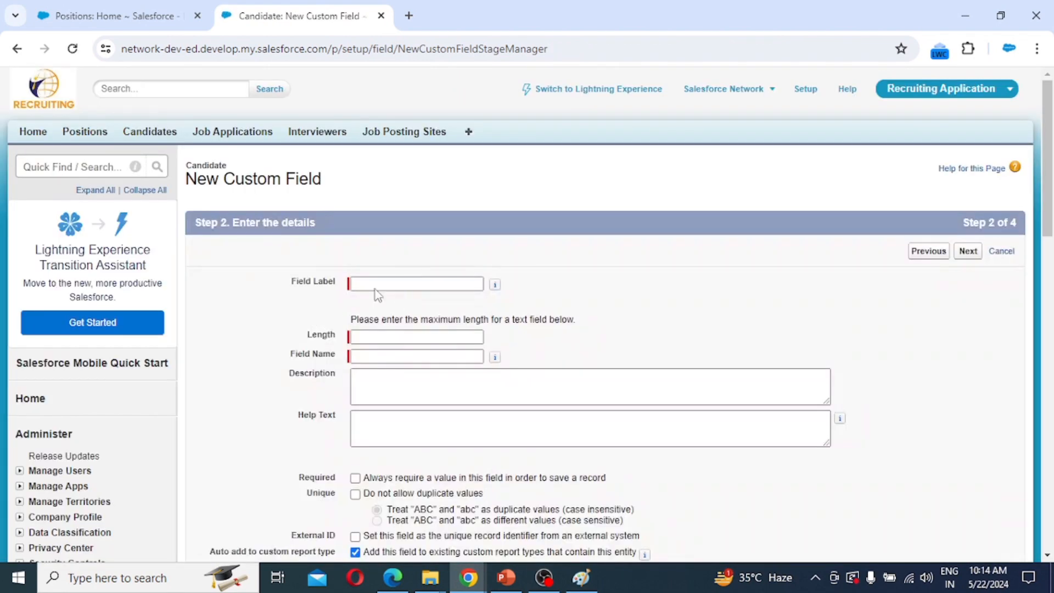
left_click(367, 283)
type("Last")
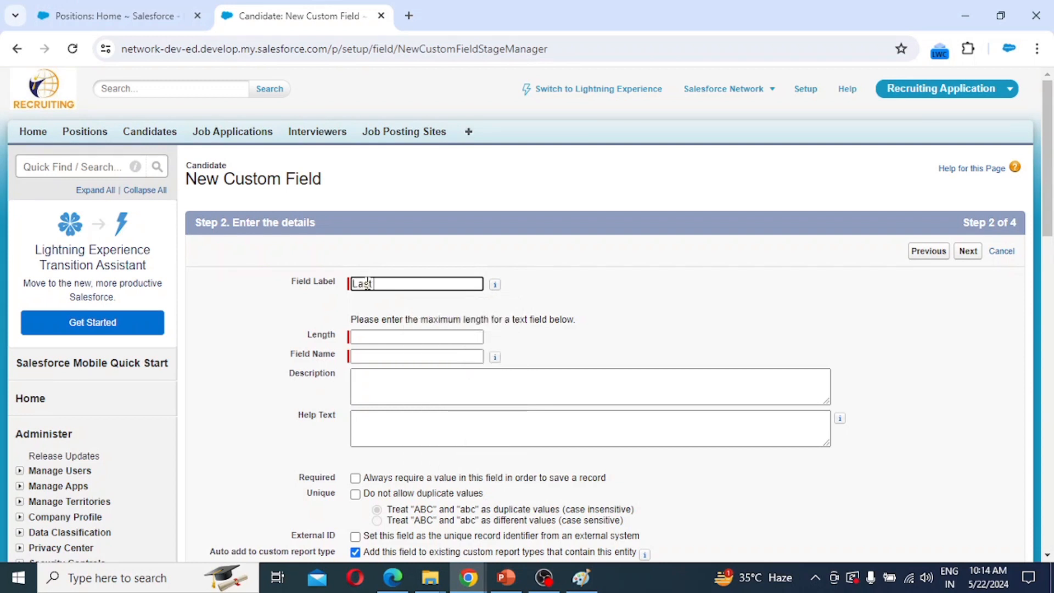
type(" Name")
key("Tab")
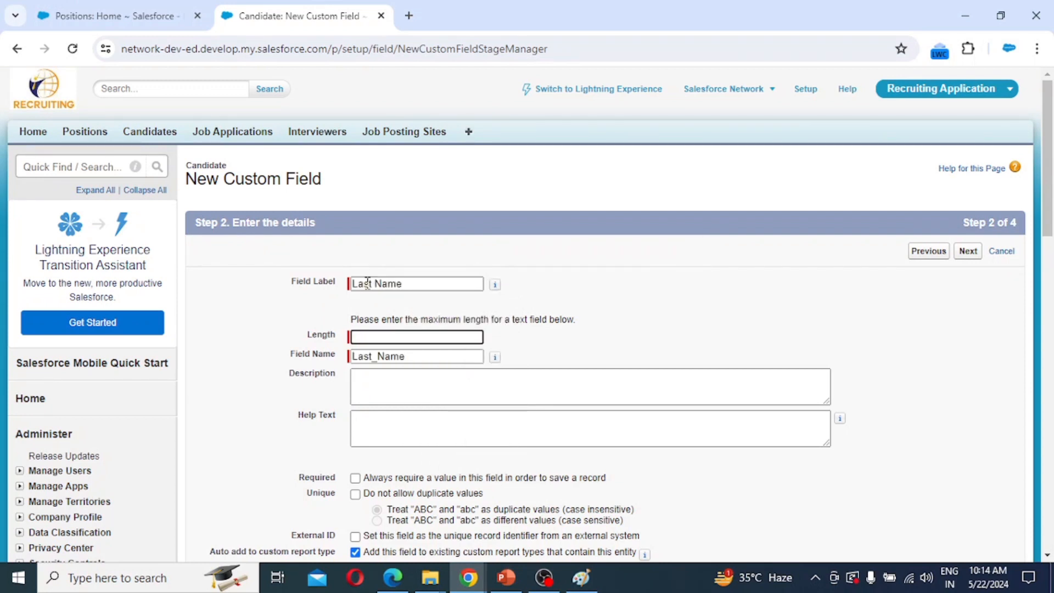
type("50")
Accept default visibility and Candidate Layout, save Last Name, and start another field.
scroll(984, 544, "down", 3)
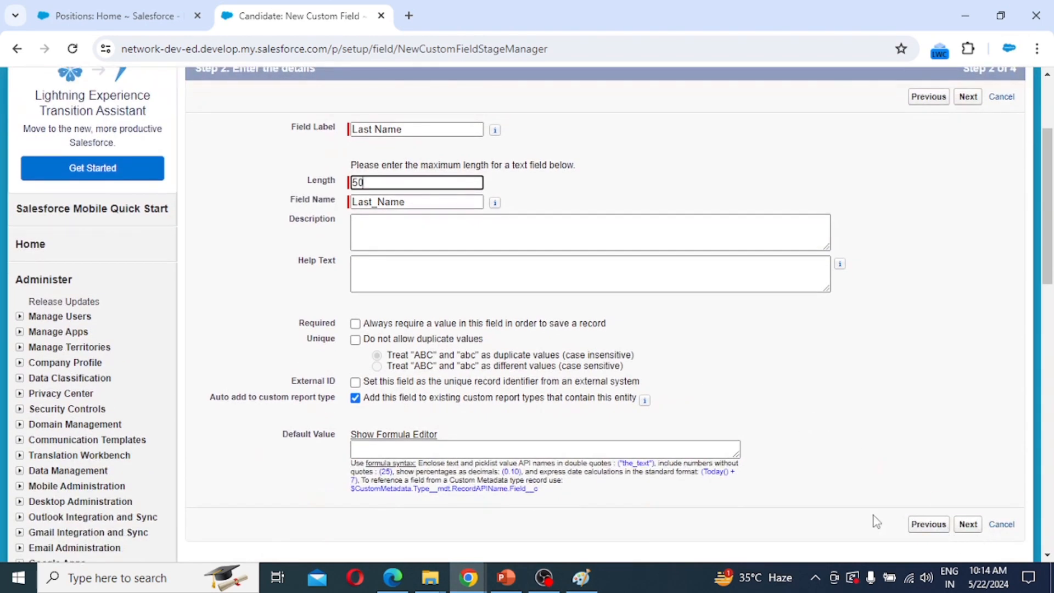
left_click(968, 526)
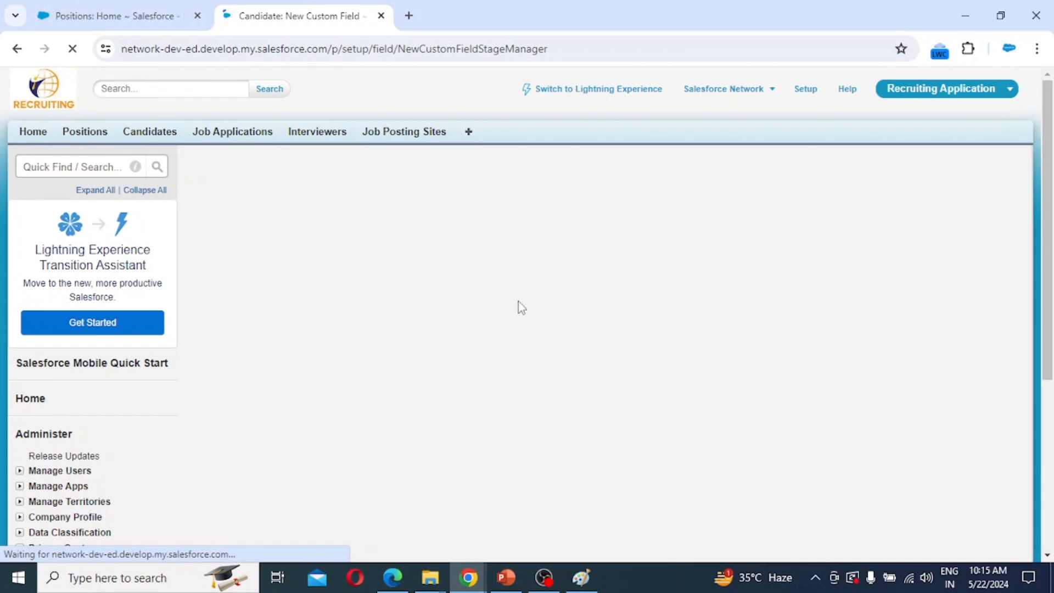
scroll(463, 357, "down", 12)
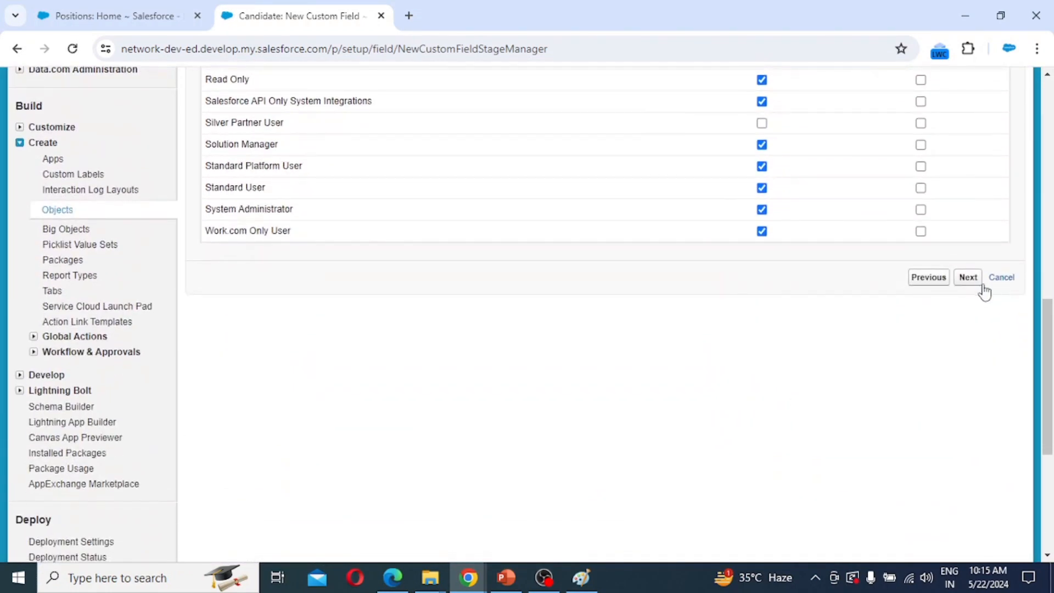
left_click(967, 277)
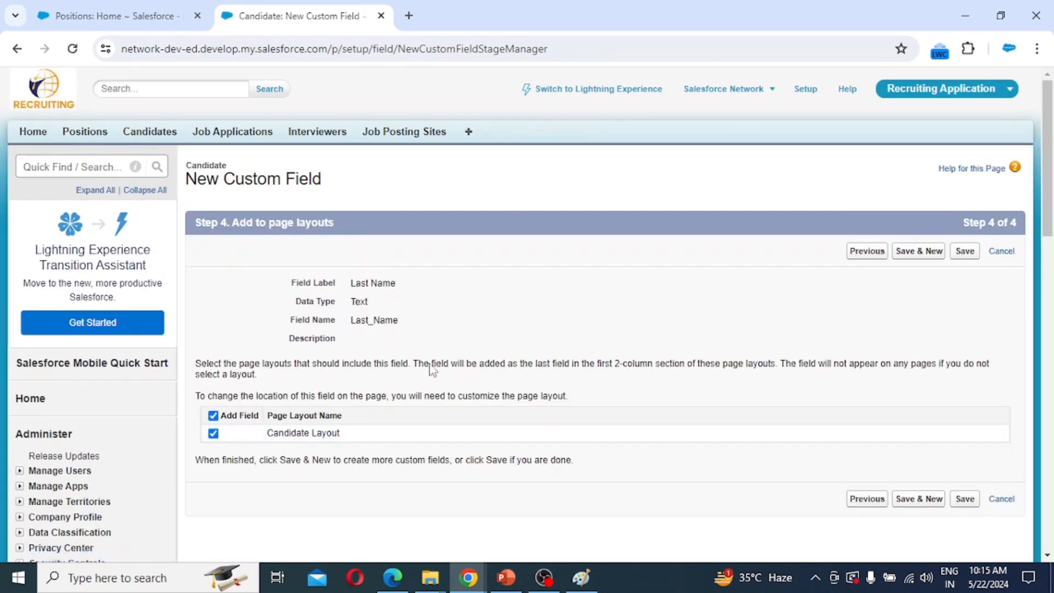
left_click(927, 252)
Label the Phone-type field Phone and advance past field-level security to the page layout step.
scroll(227, 490, "down", 4)
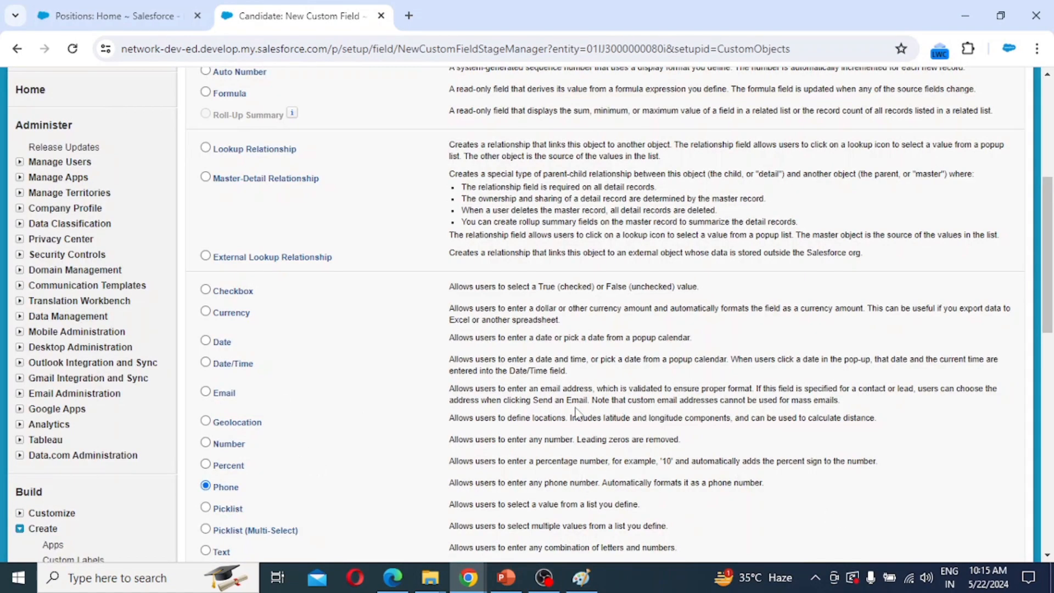
scroll(576, 414, "down", 4)
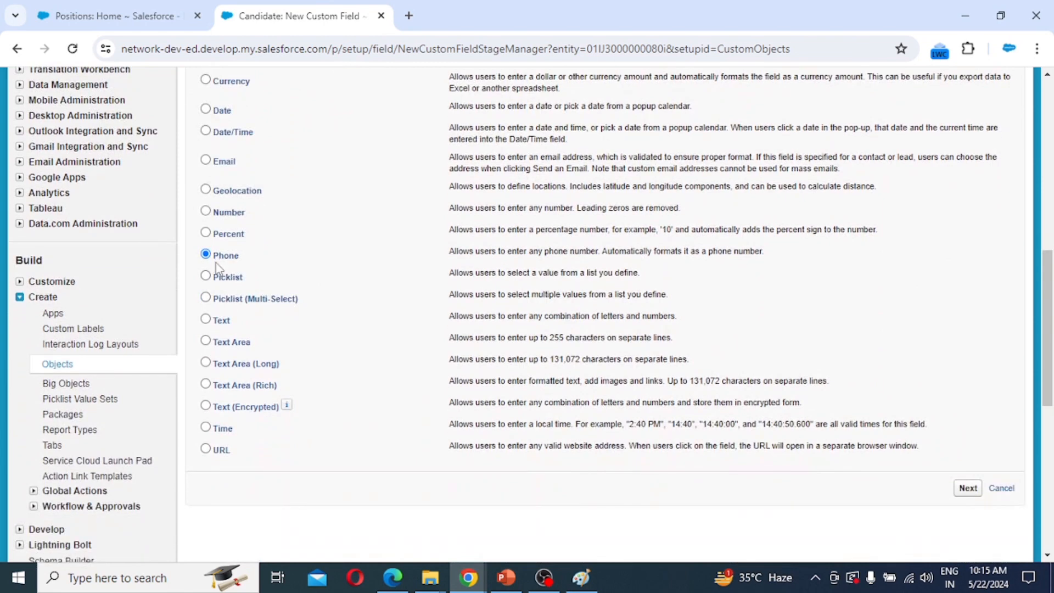
scroll(823, 418, "down", 2)
left_click(968, 412)
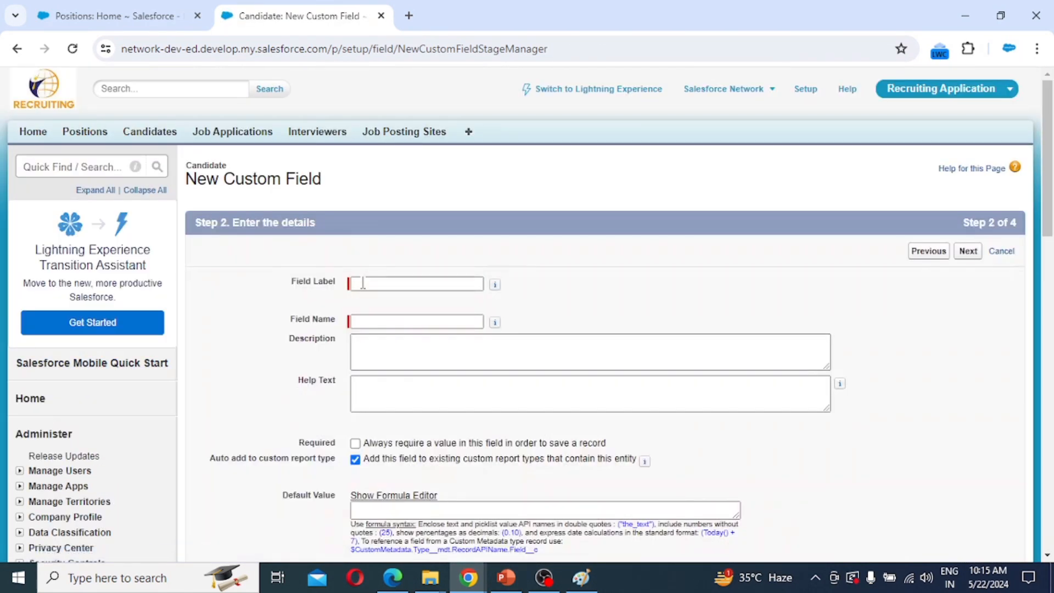
left_click(363, 283)
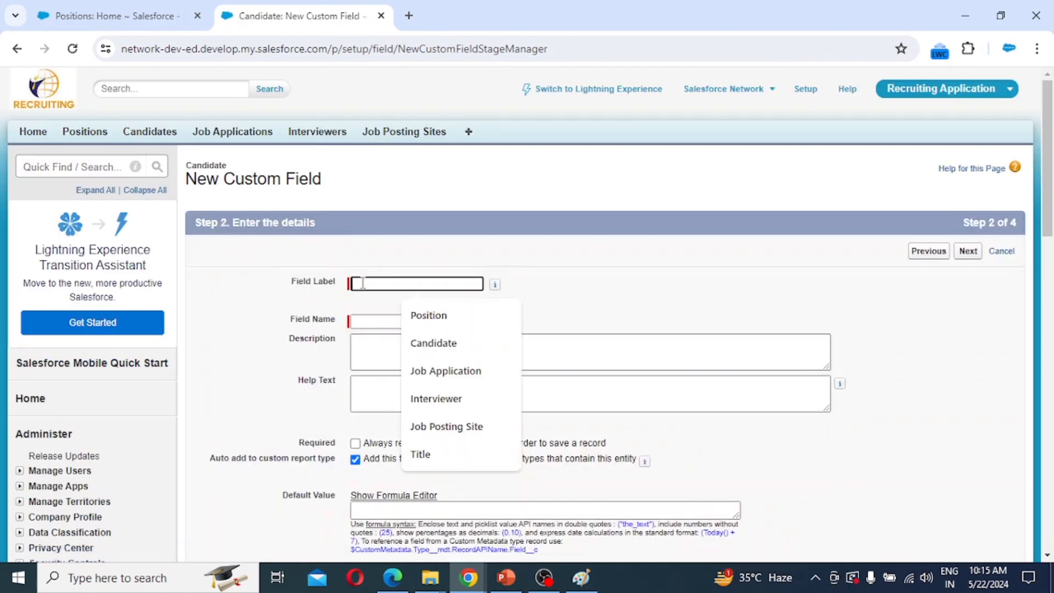
type("P")
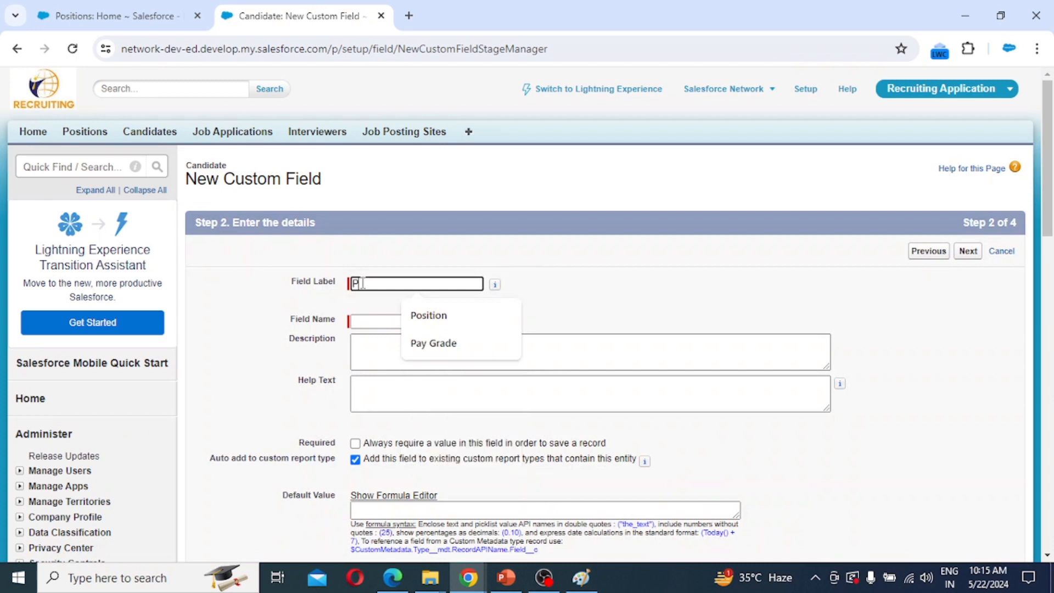
type("ro")
key("Tab")
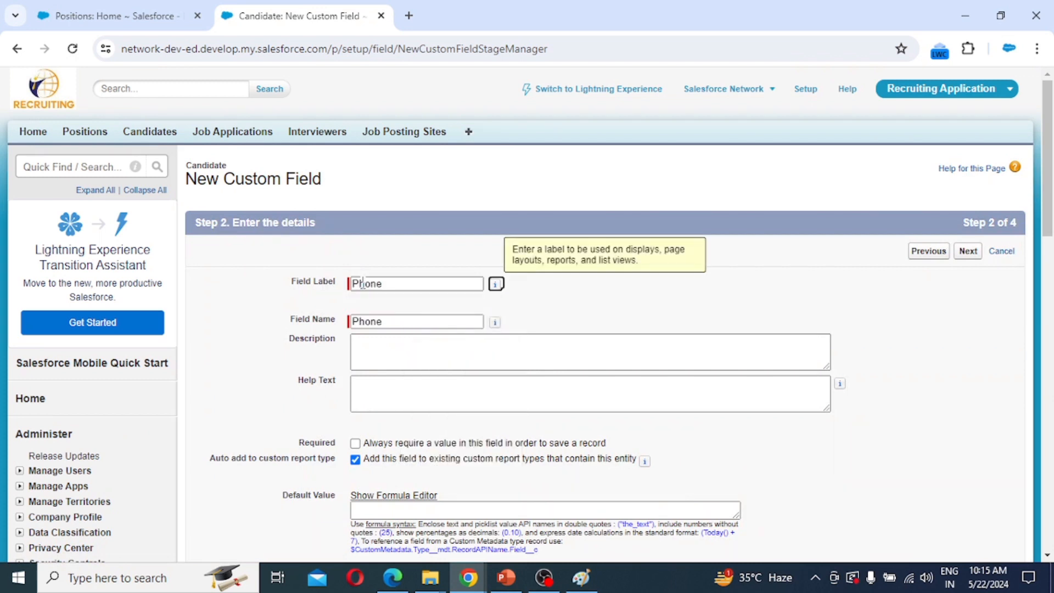
scroll(406, 489, "down", 2)
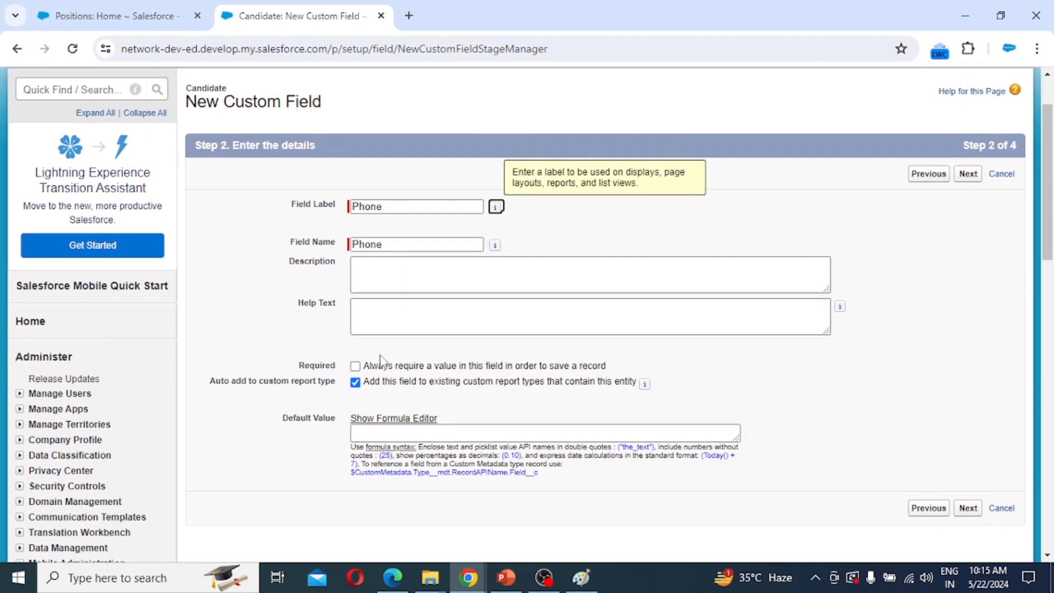
left_click(968, 175)
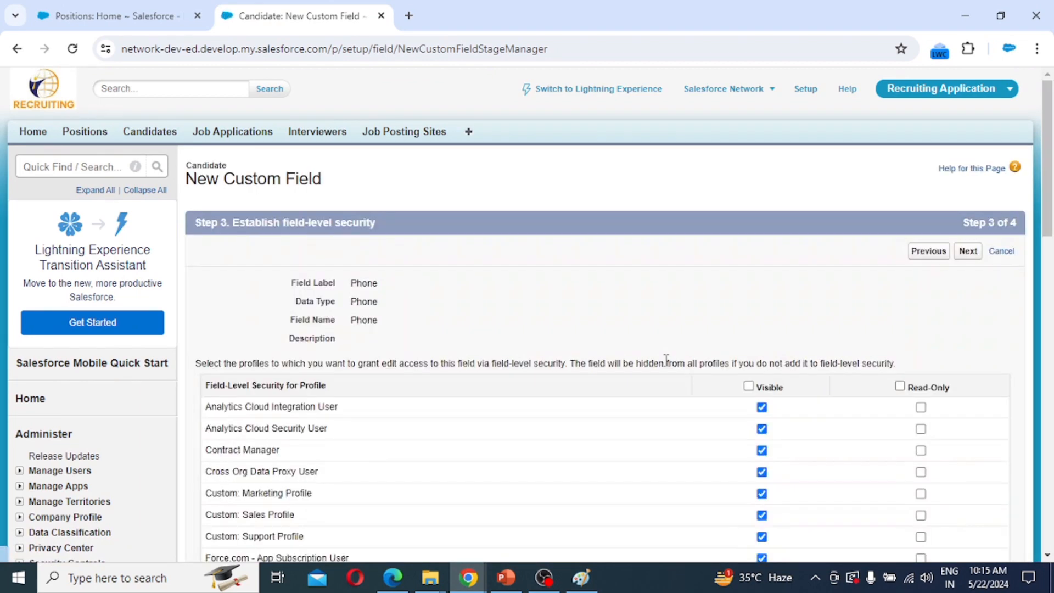
scroll(665, 368, "down", 10)
scroll(716, 393, "down", 2)
left_click(965, 355)
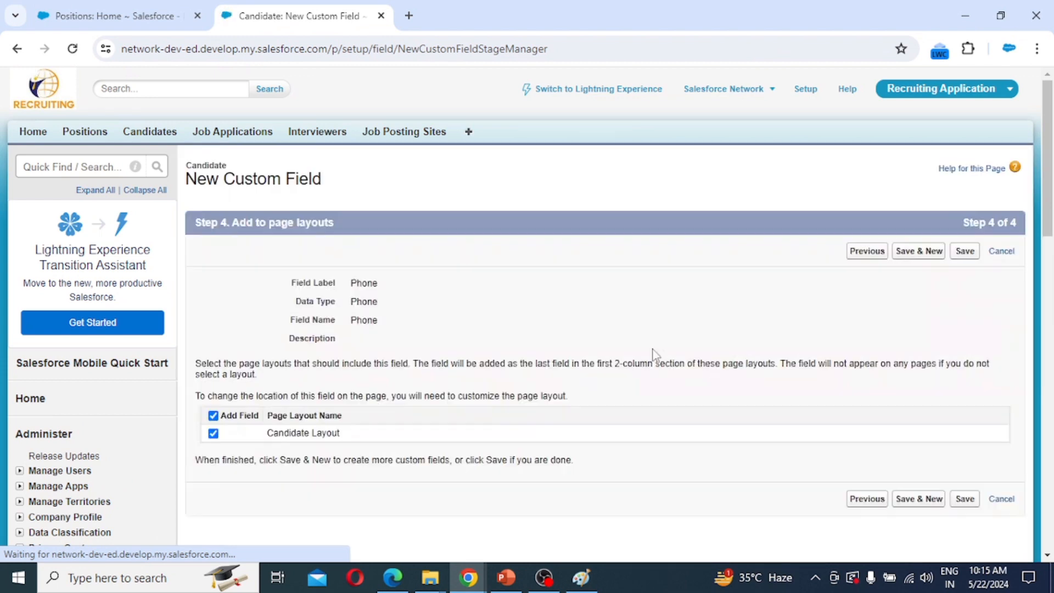
Save the Phone field and start a new Email-type field.
left_click(920, 253)
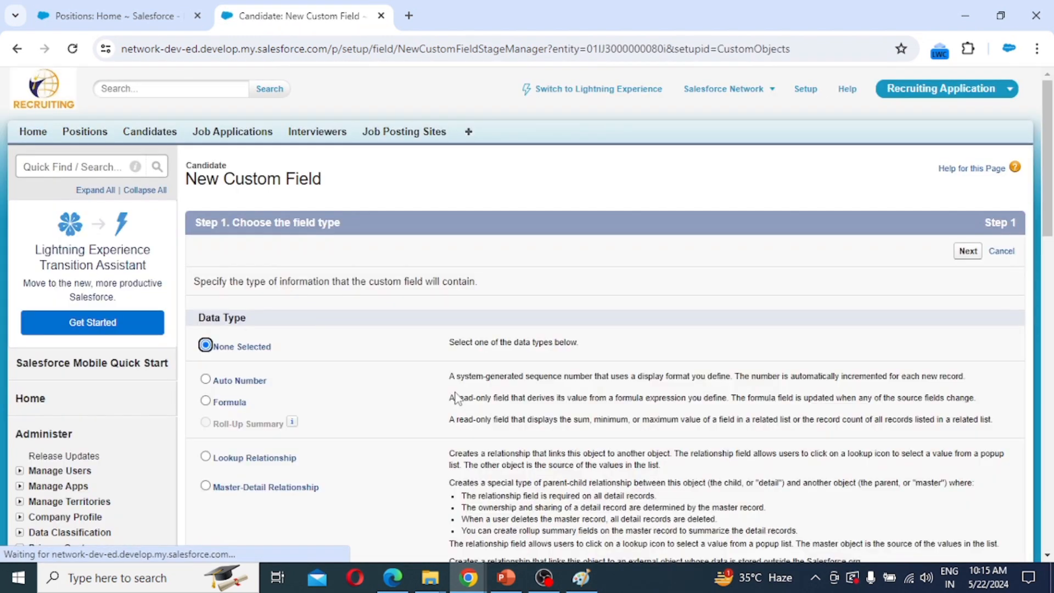
scroll(476, 398, "down", 5)
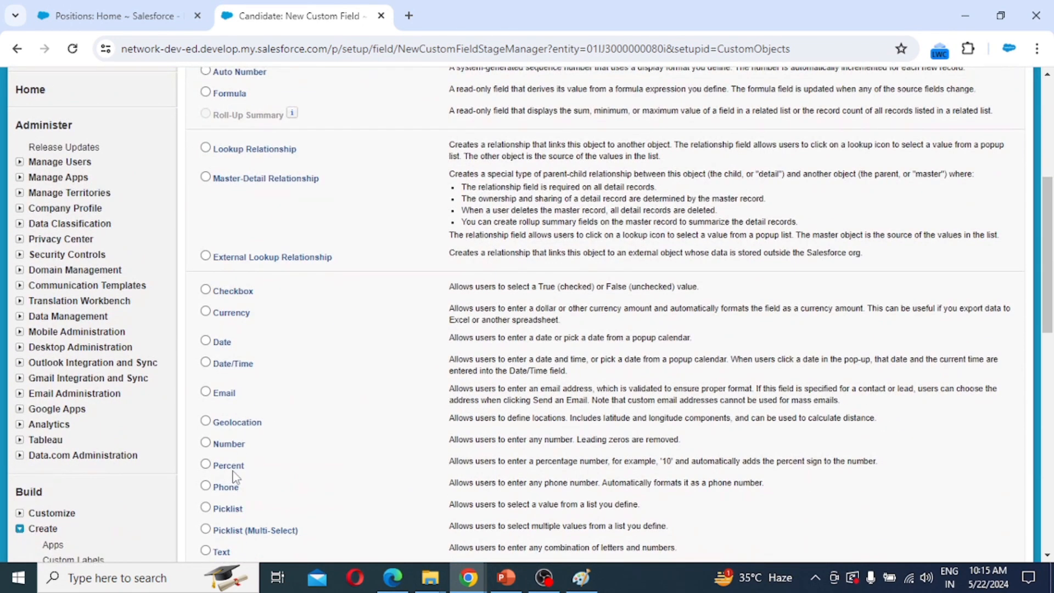
scroll(236, 474, "down", 1)
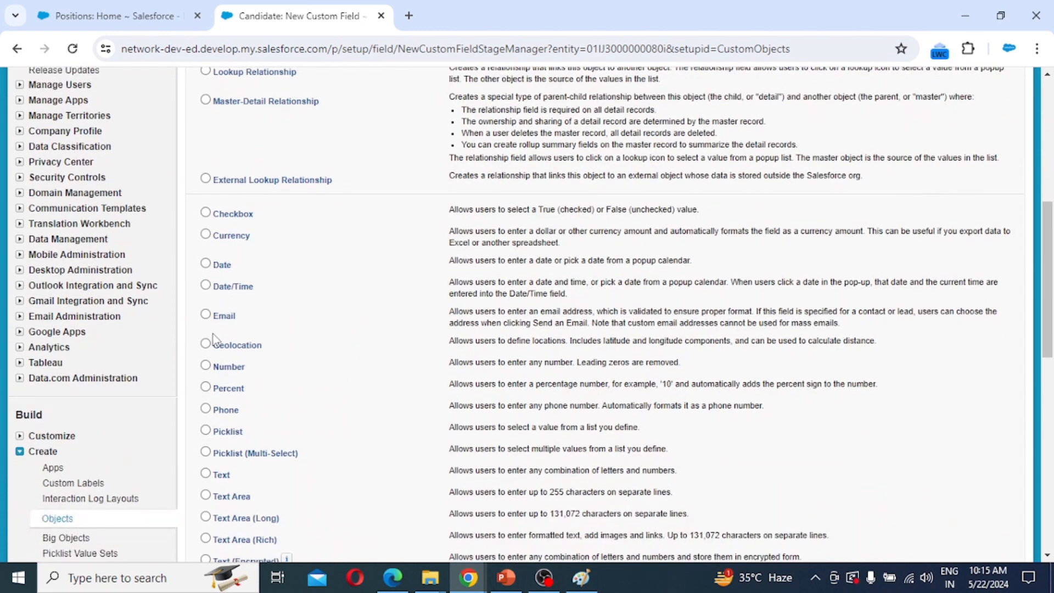
left_click(226, 316)
scroll(766, 429, "down", 3)
left_click(968, 488)
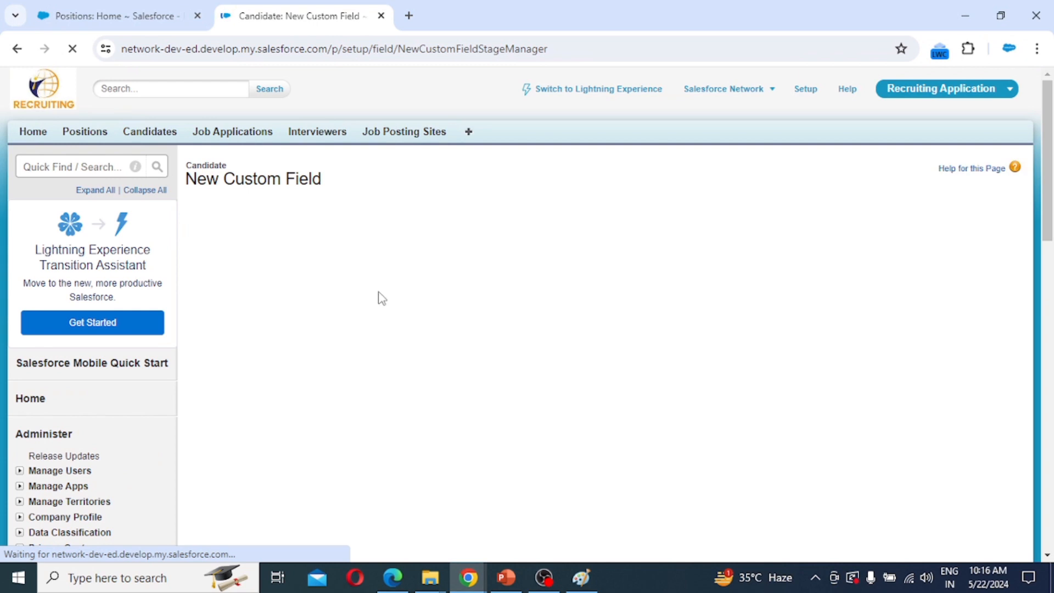
Label the field 'Email', make it required and unique, and continue to the page layout step.
left_click(378, 285)
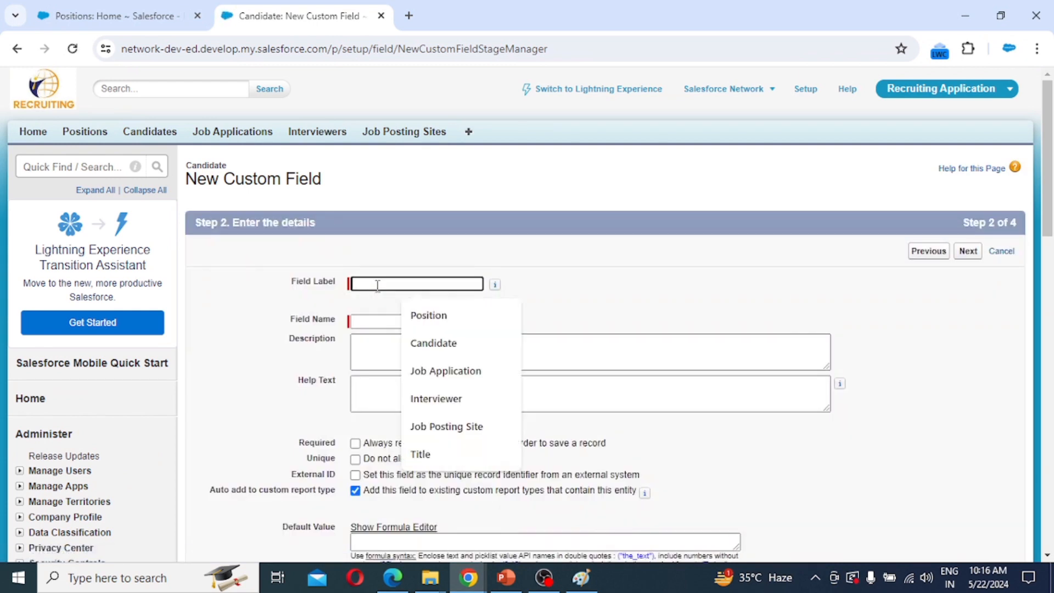
type("Email")
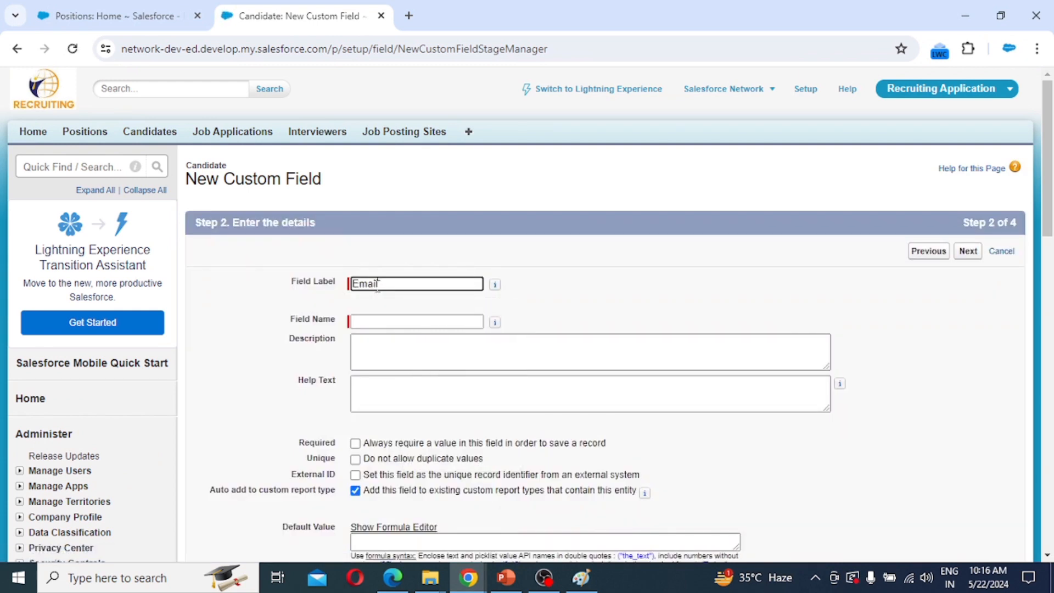
key("Tab")
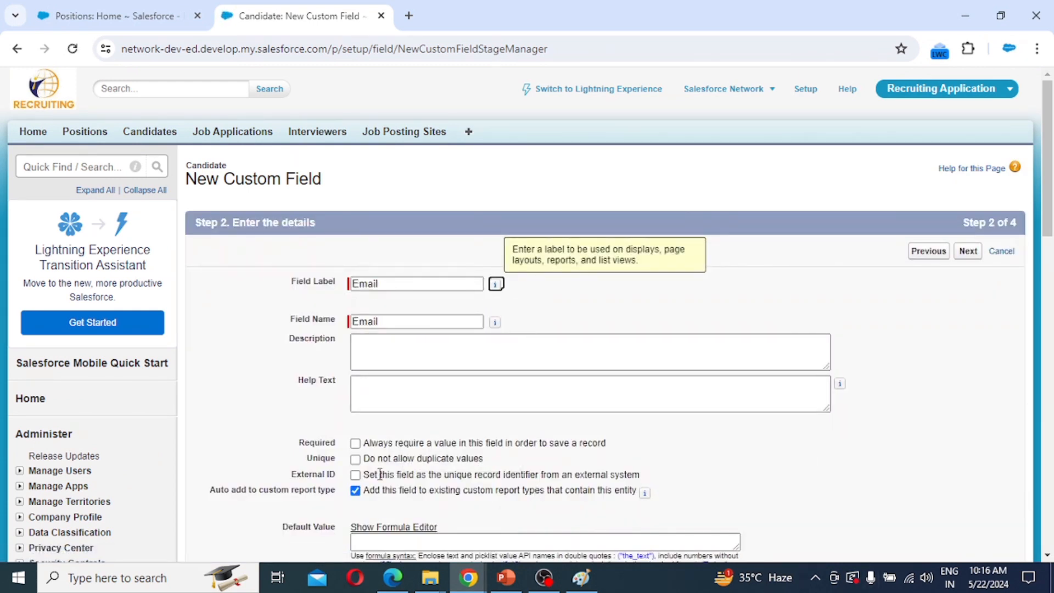
left_click(355, 443)
scroll(932, 307, "down", 1)
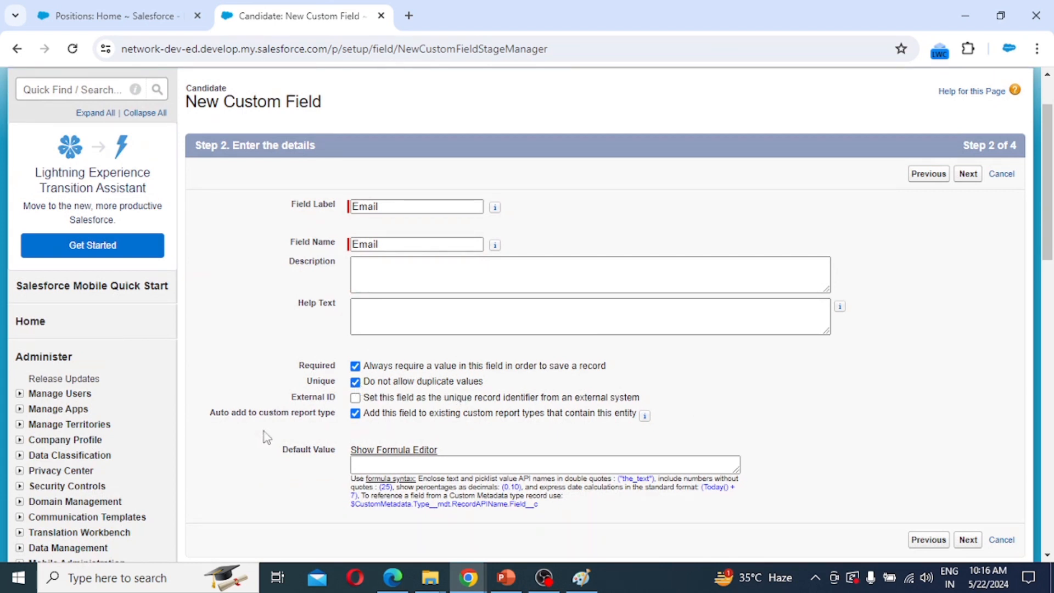
left_click(978, 542)
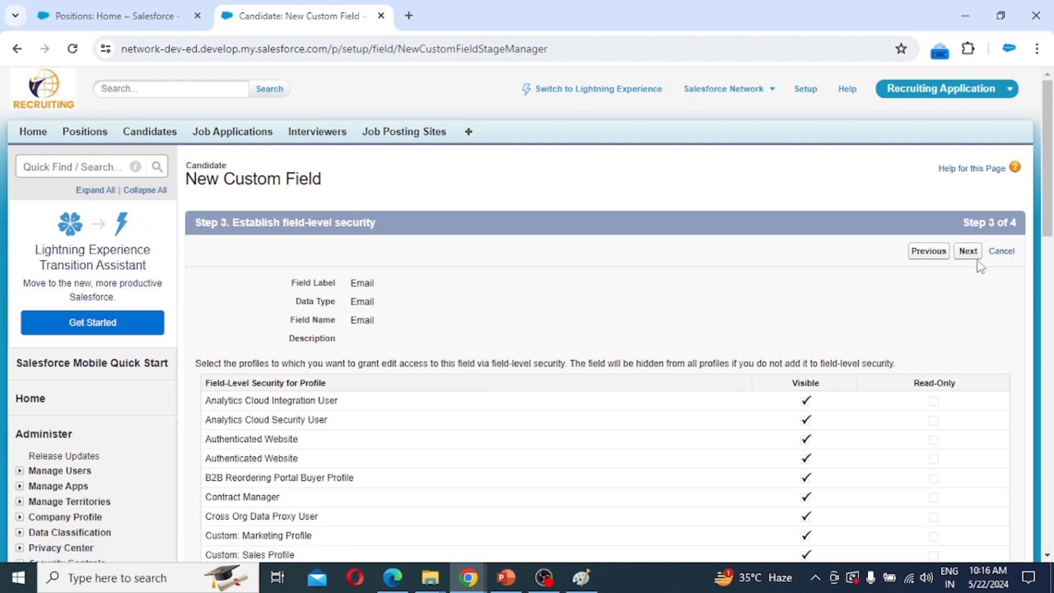
left_click(971, 254)
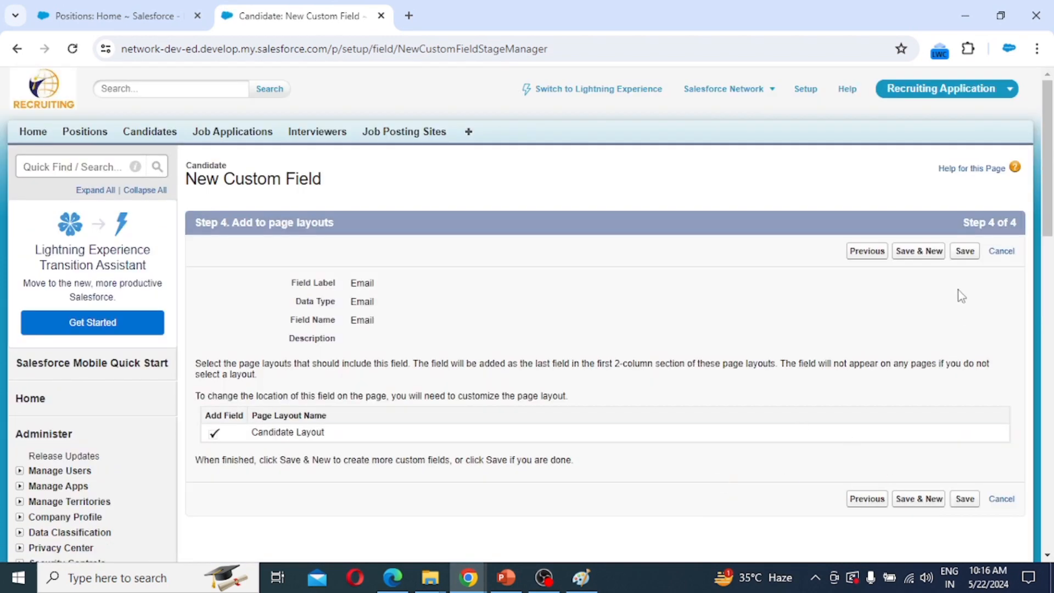
Save the Email field and start a new Text Area field.
left_click(928, 252)
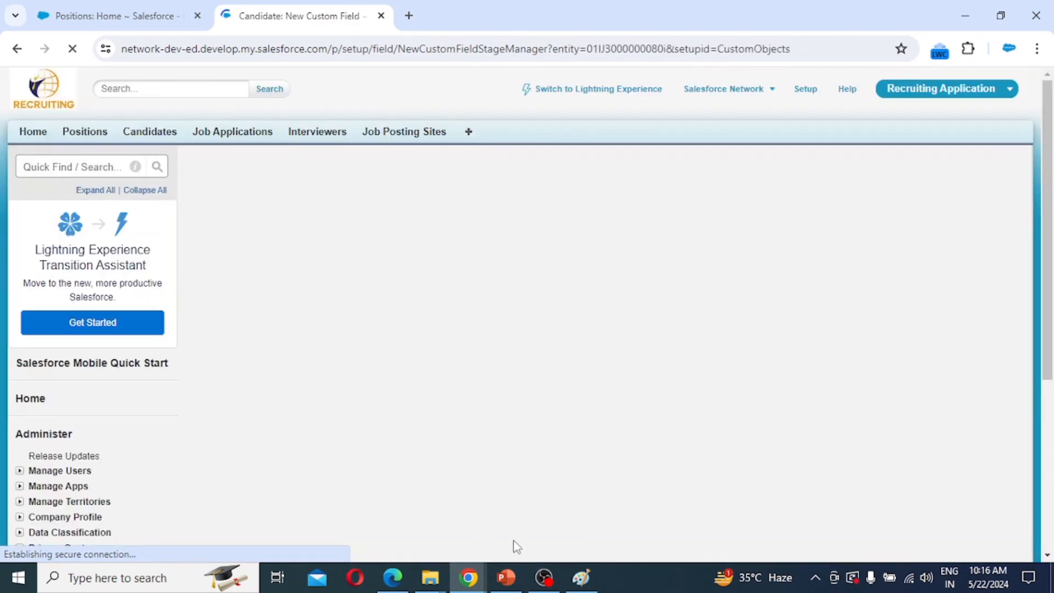
scroll(450, 417, "down", 4)
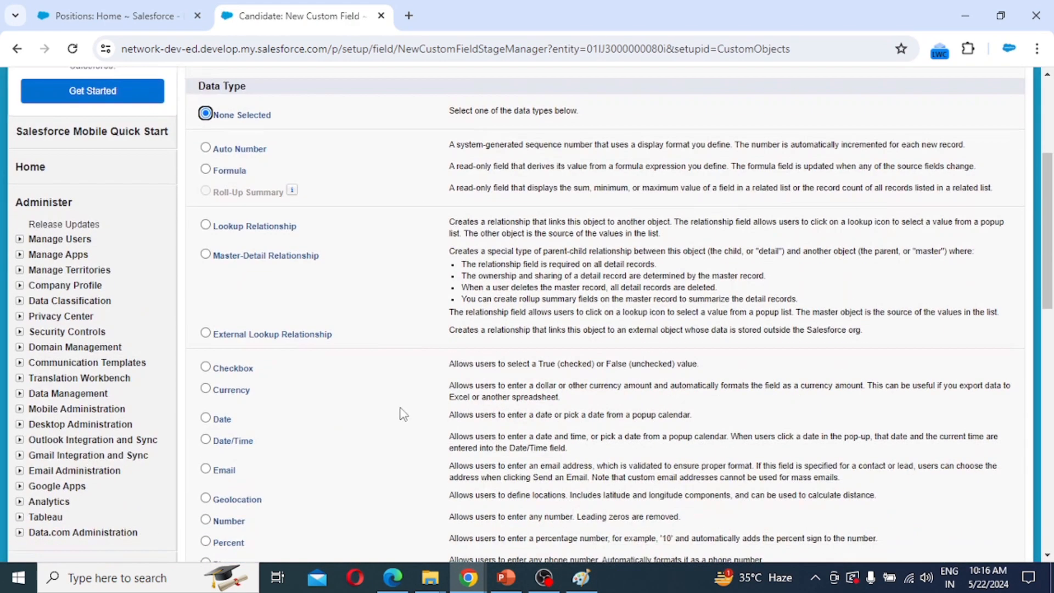
scroll(283, 429, "down", 3)
scroll(236, 461, "down", 1)
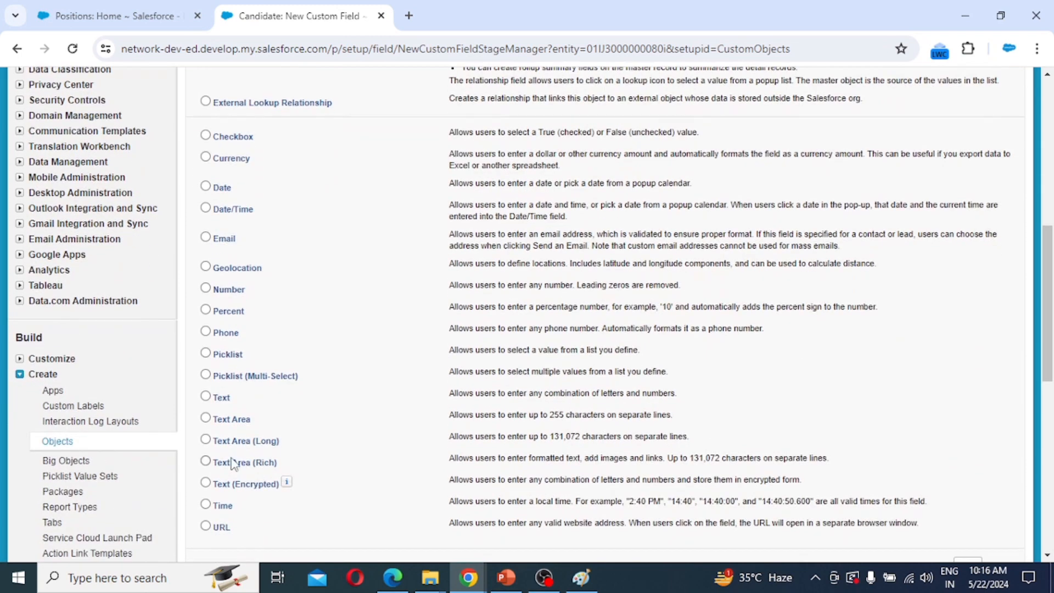
left_click(232, 420)
scroll(620, 460, "down", 4)
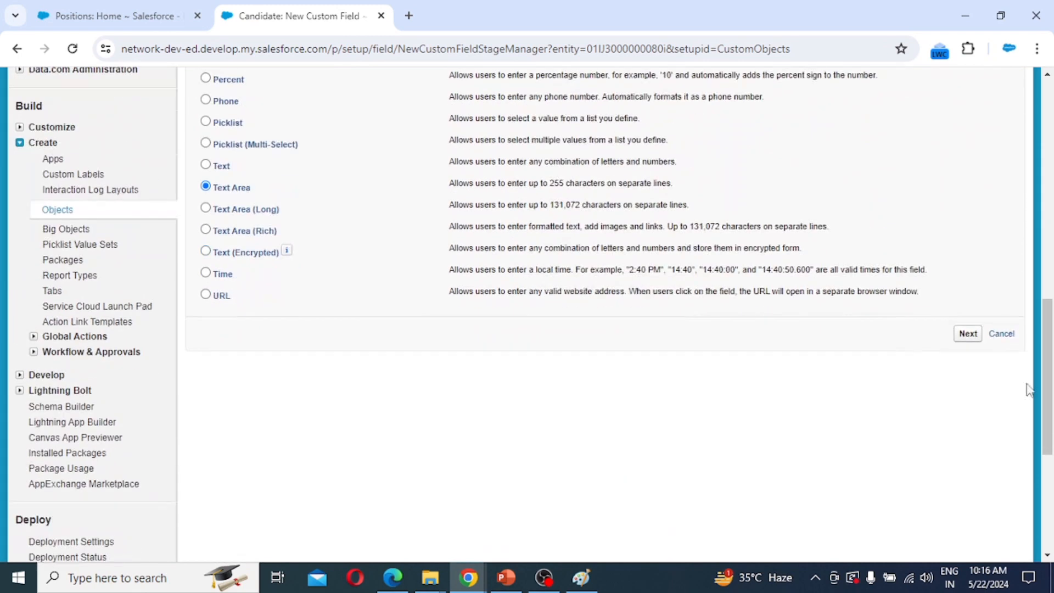
left_click(968, 335)
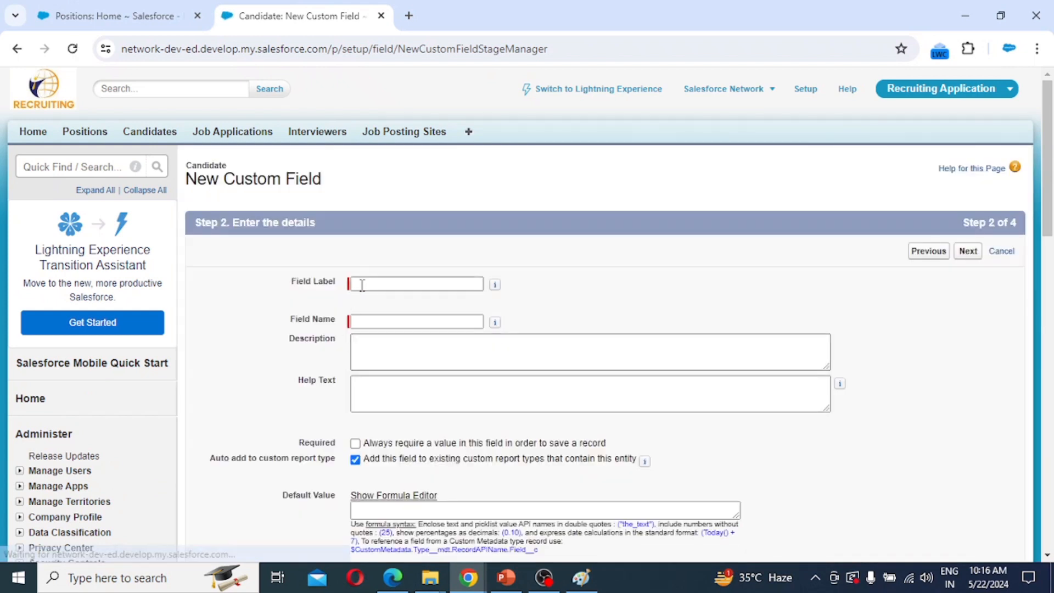
Label the Text Area field 'Address', keep default security and Candidate Layout, and save it.
left_click(357, 284)
type("Address")
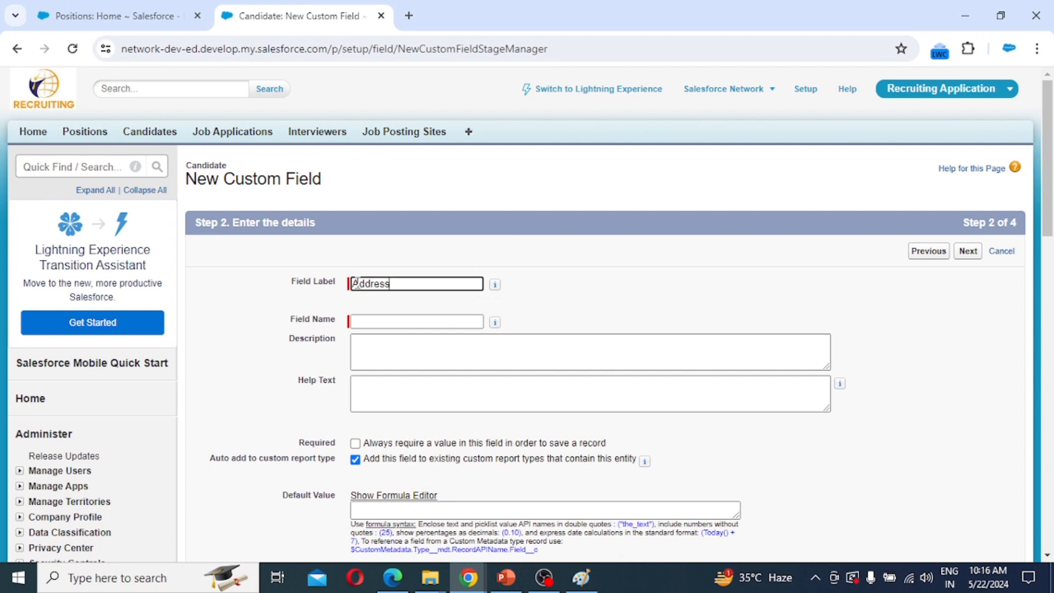
key("Tab")
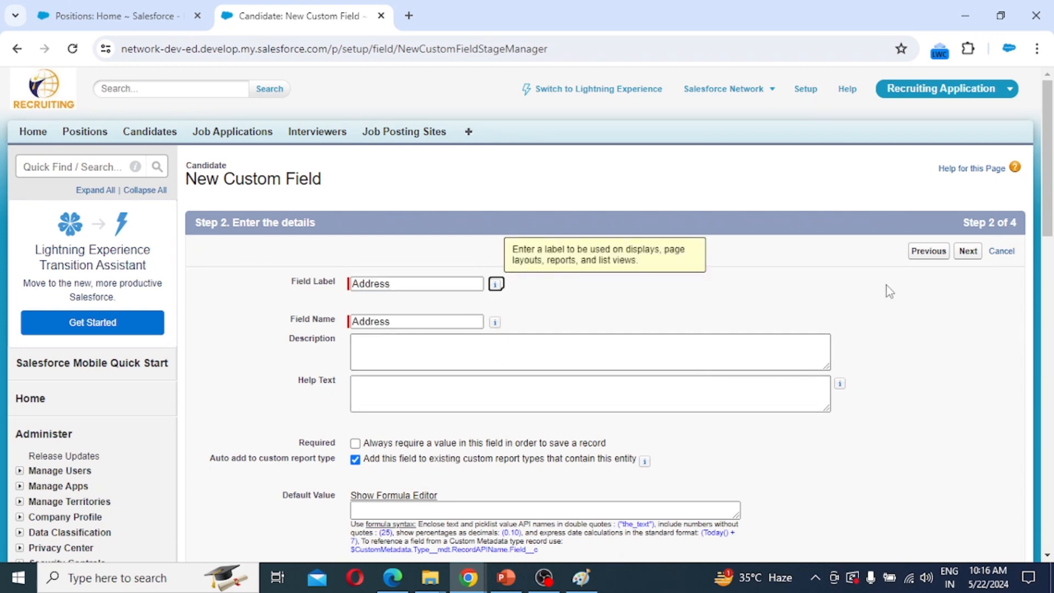
scroll(1043, 229, "down", 1)
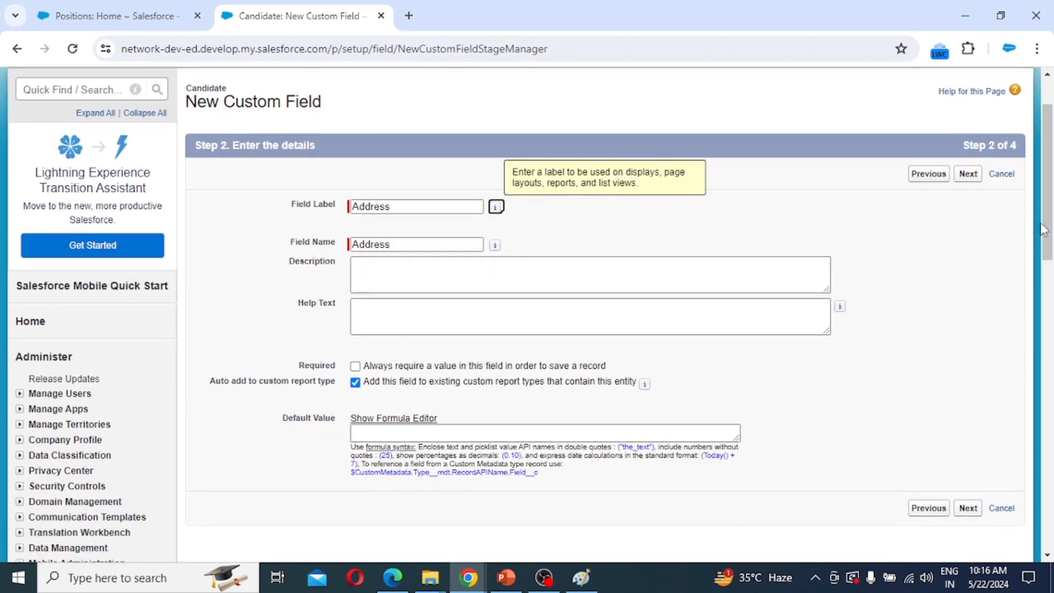
left_click(968, 173)
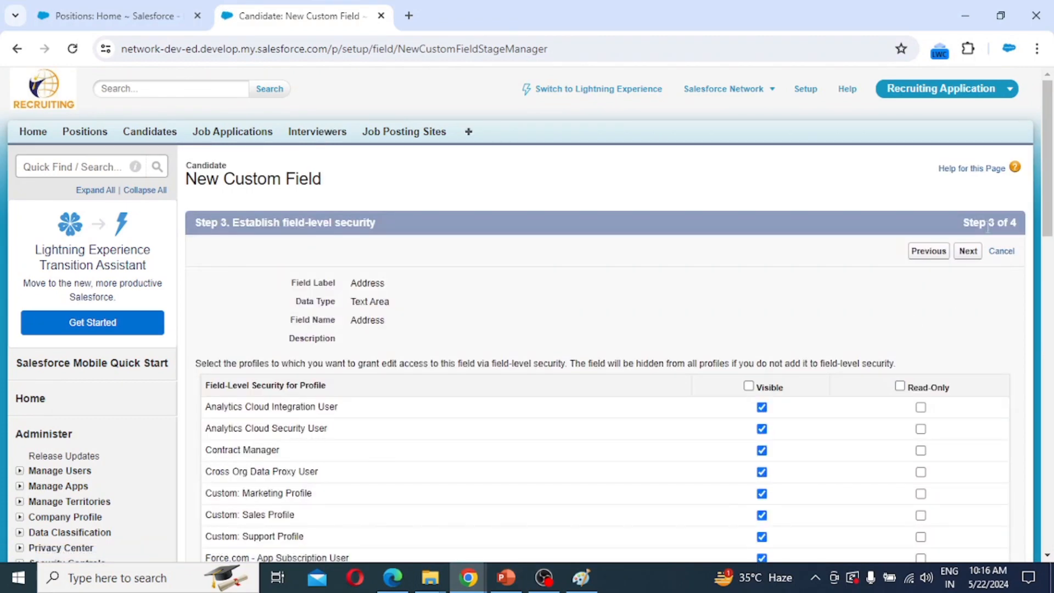
scroll(882, 407, "down", 10)
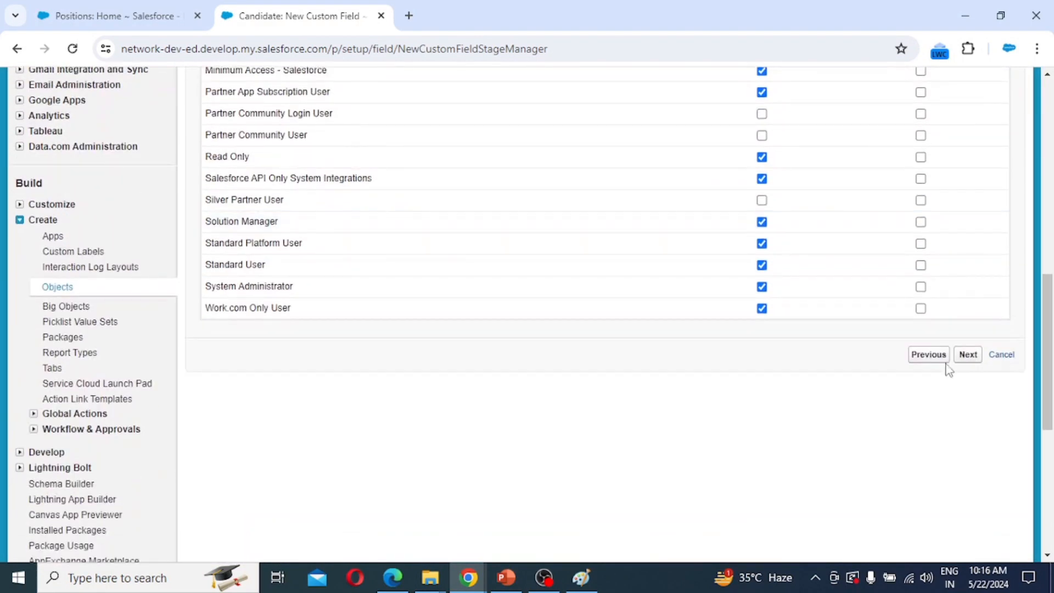
left_click(966, 357)
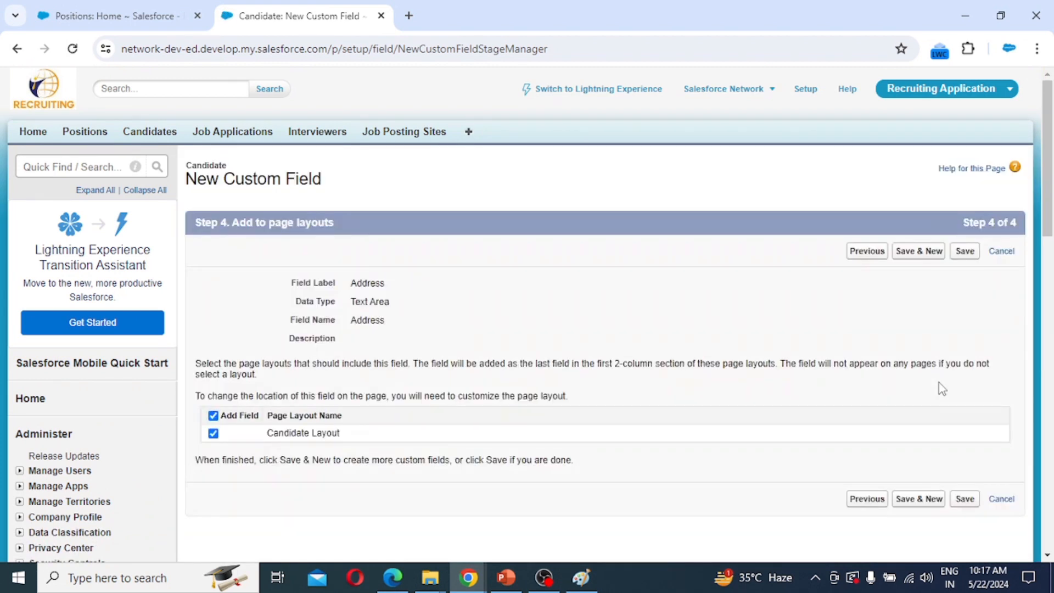
left_click(920, 255)
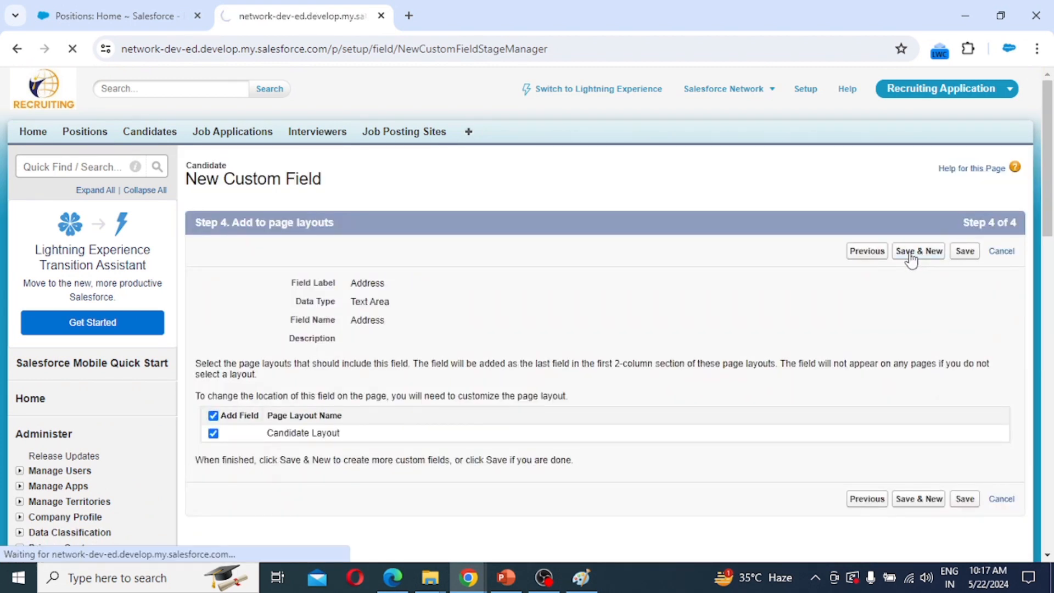
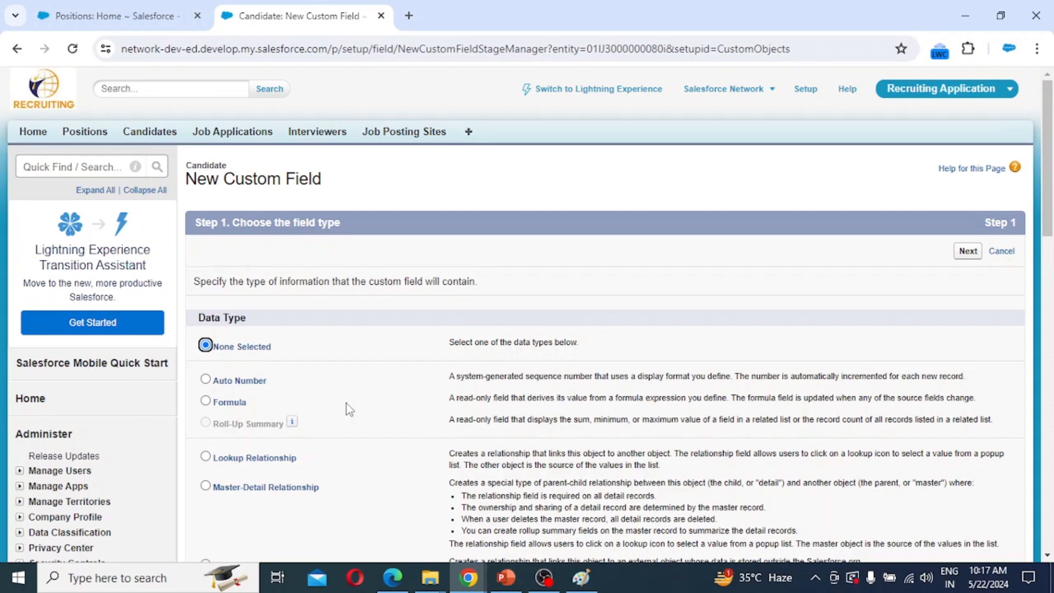
Choose Text as the new Candidate field's data type.
scroll(347, 403, "down", 7)
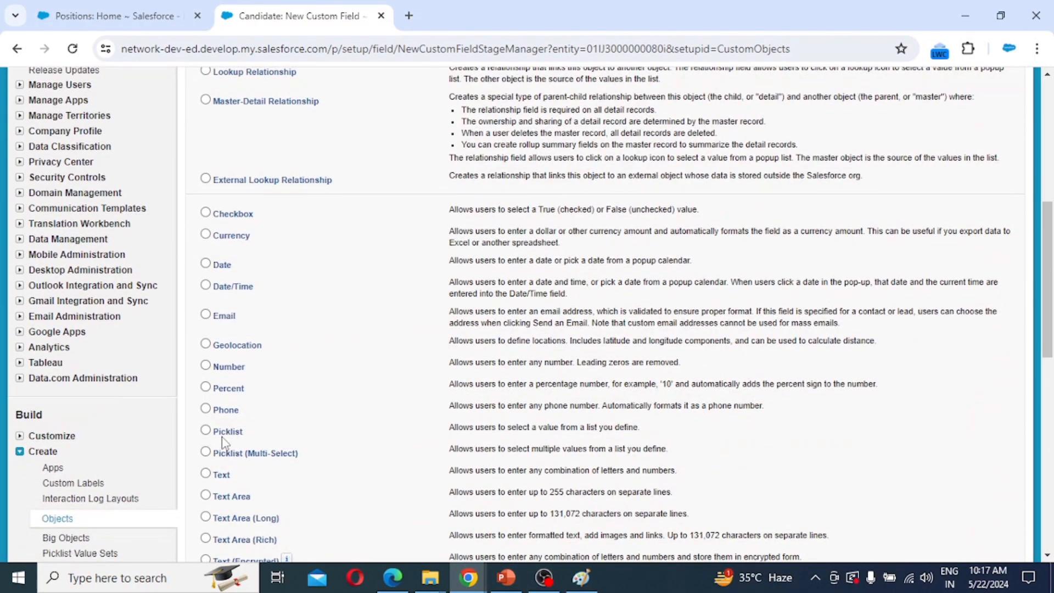
left_click(222, 478)
scroll(769, 483, "down", 3)
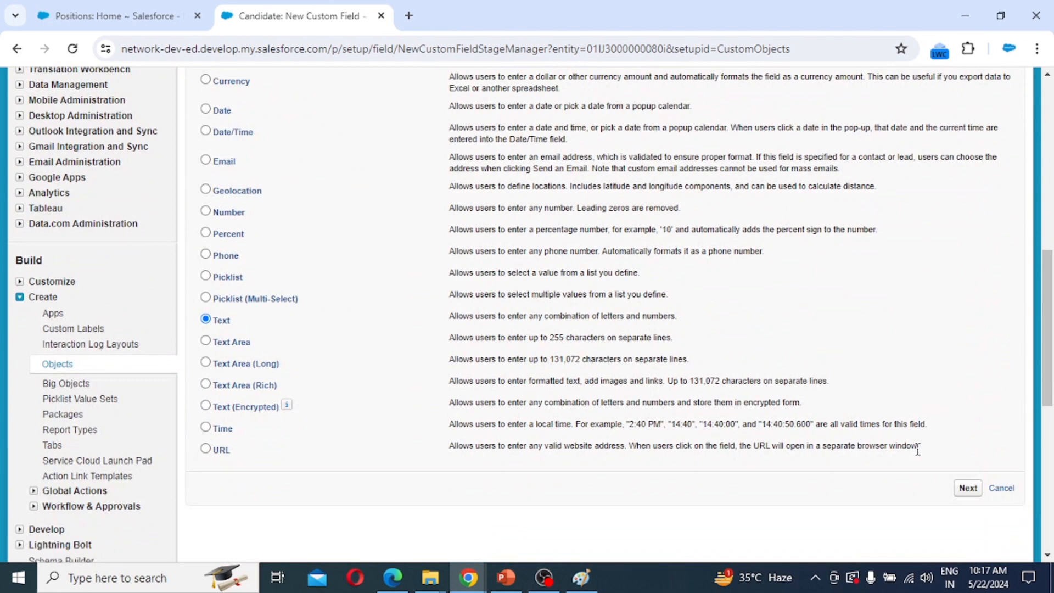
left_click(967, 489)
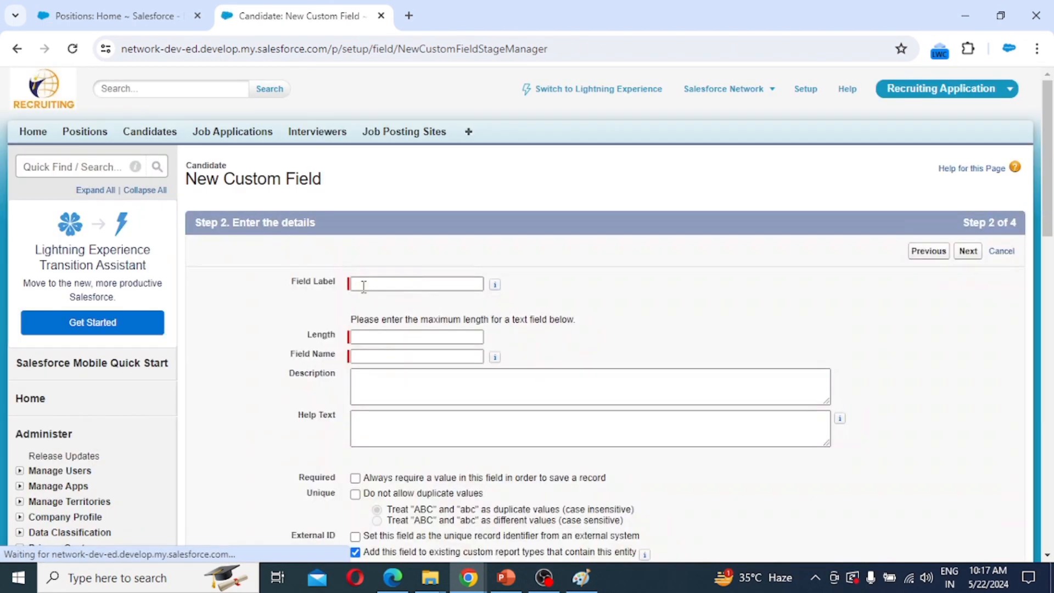
Label the field 'City' with length 50, keep default security and Candidate Layout, then Save & New.
left_click(368, 285)
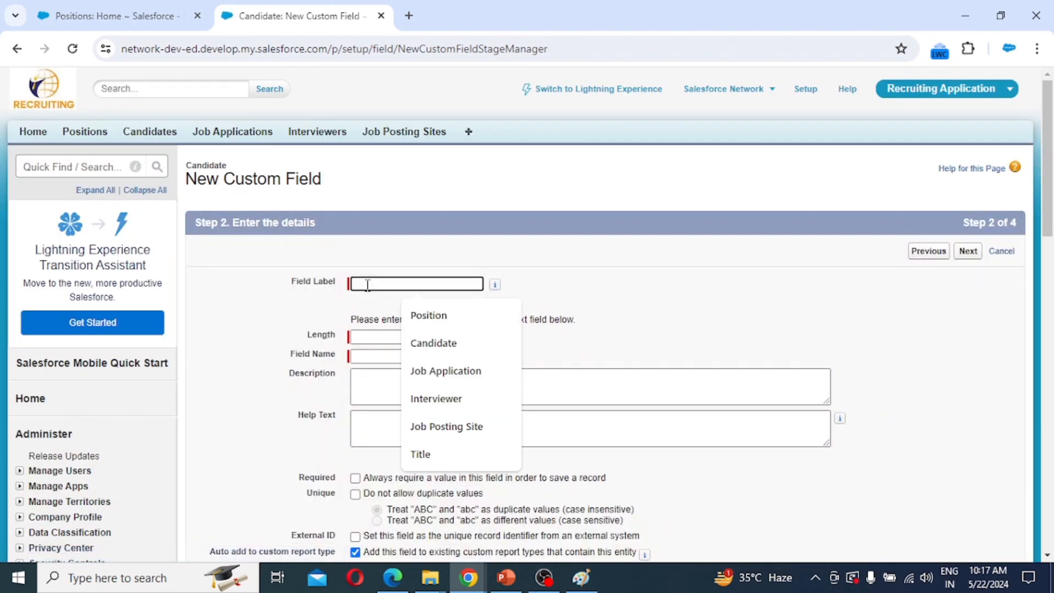
type("Ci")
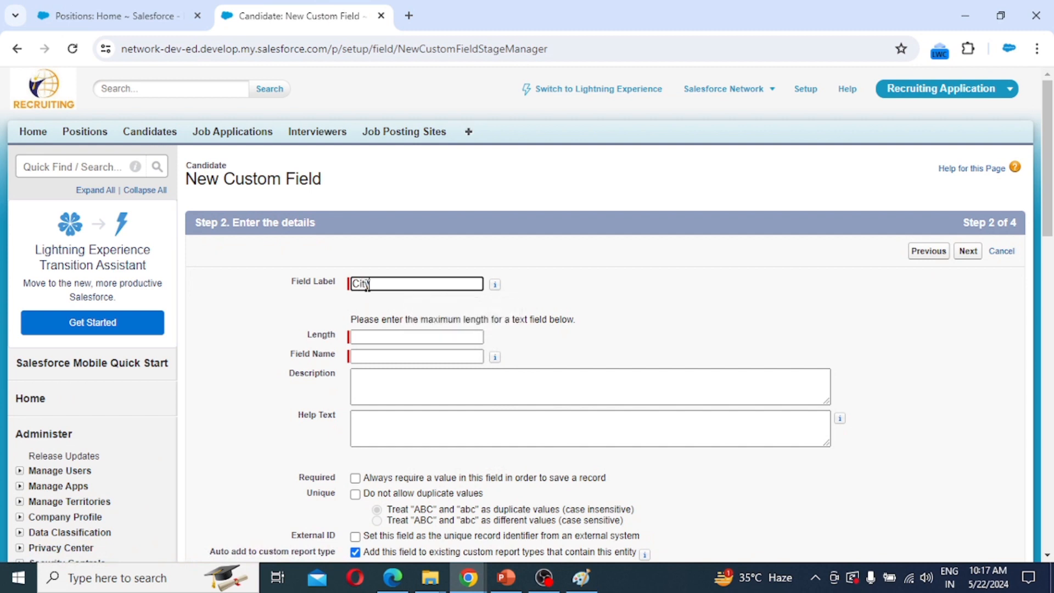
type("ty")
key("Tab")
key("Tab")
type("5")
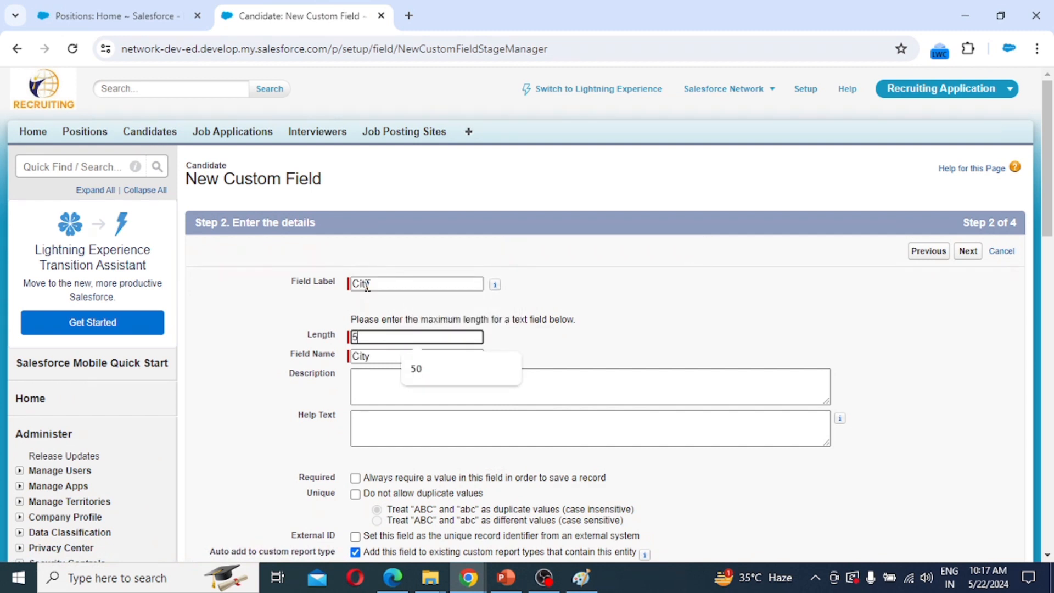
type("0")
scroll(470, 353, "down", 5)
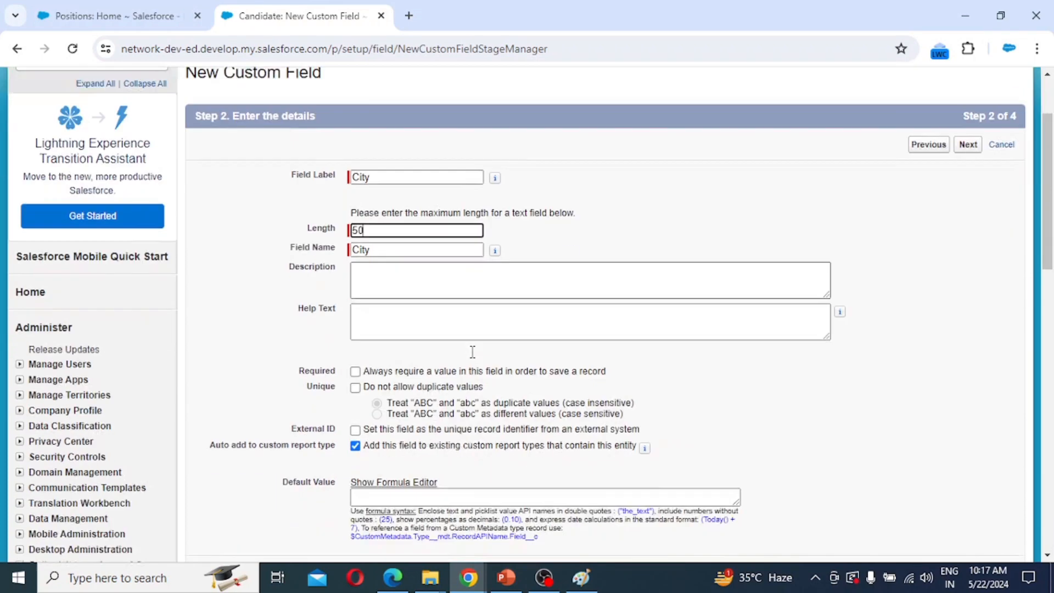
left_click(967, 447)
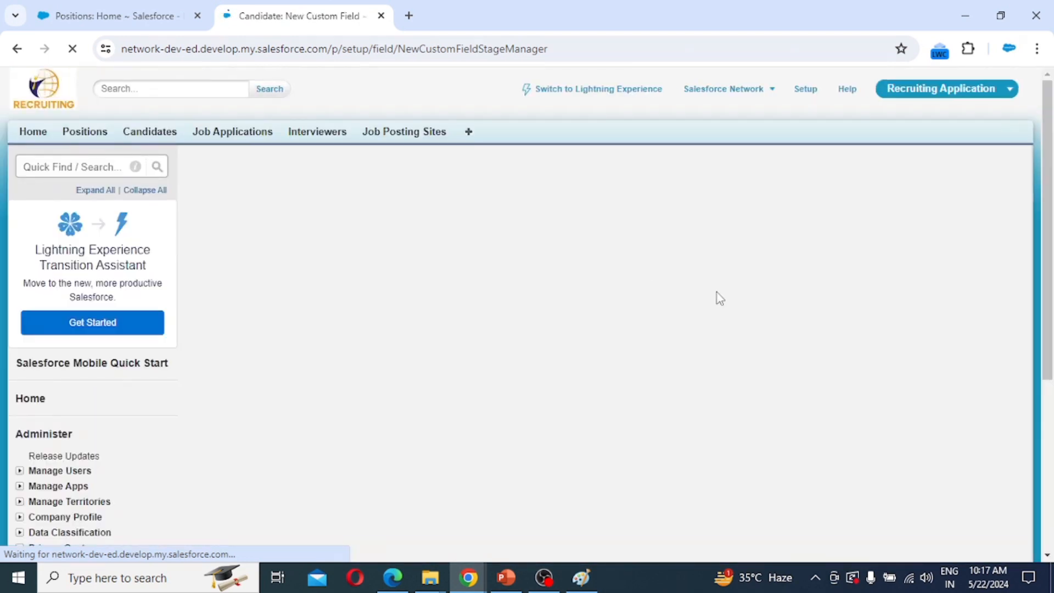
scroll(716, 294, "down", 9)
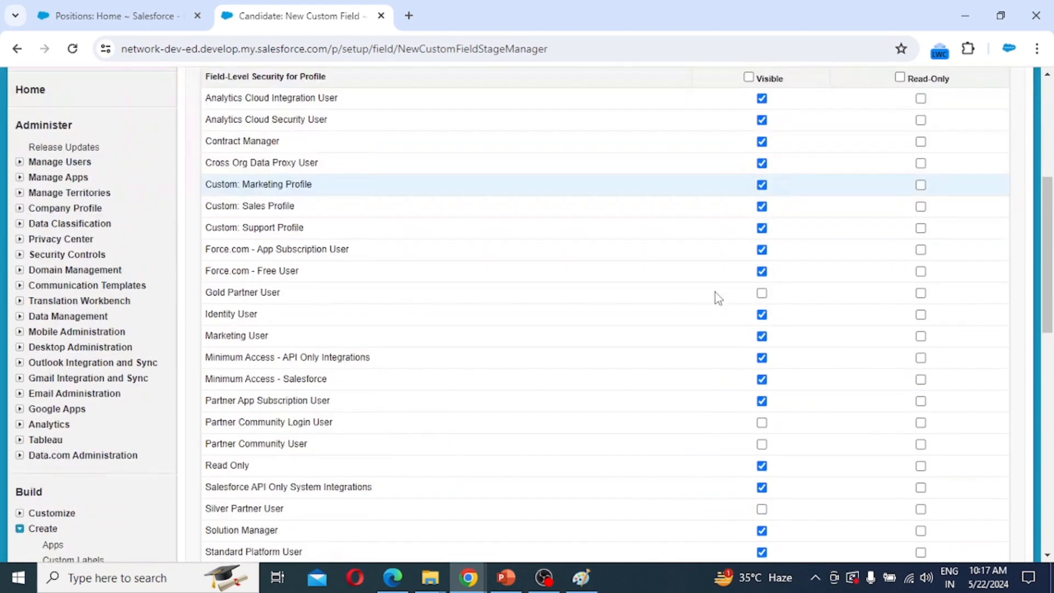
scroll(726, 302, "down", 3)
left_click(969, 356)
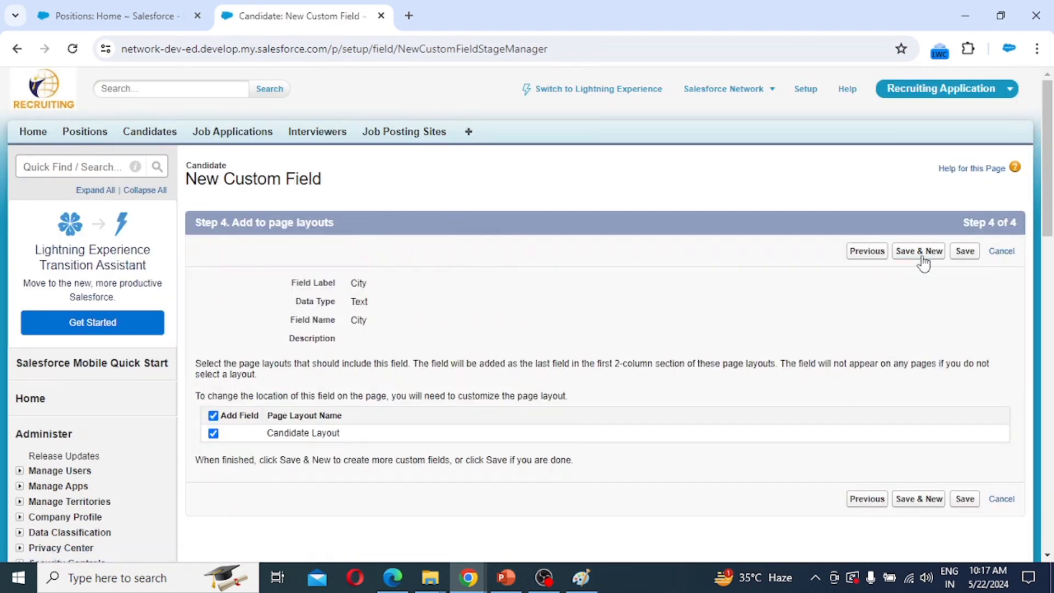
left_click(918, 254)
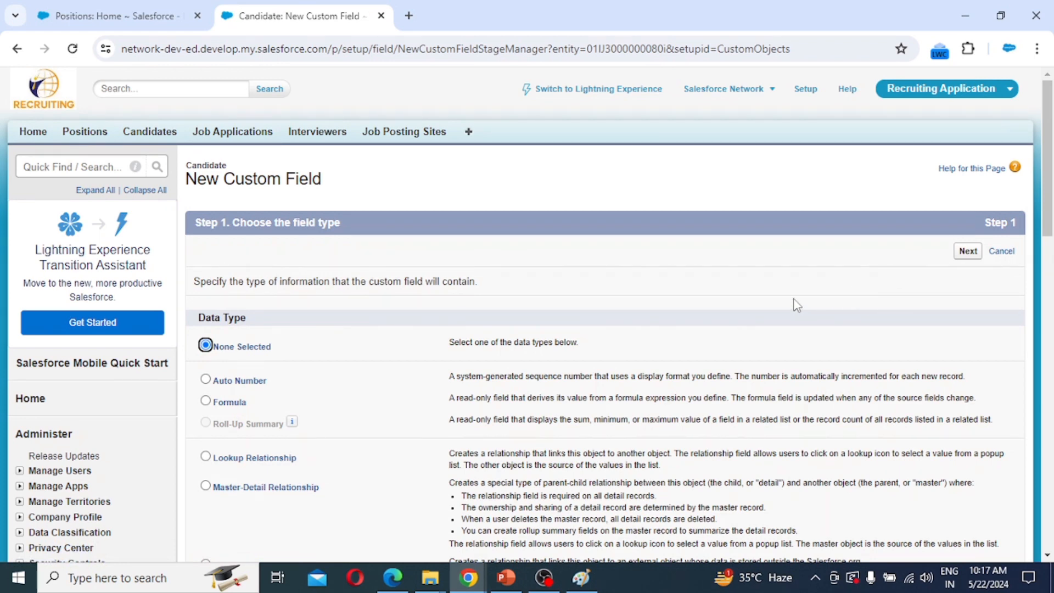
Label the picklist 'Country' and paste the country names as its values.
scroll(797, 305, "down", 10)
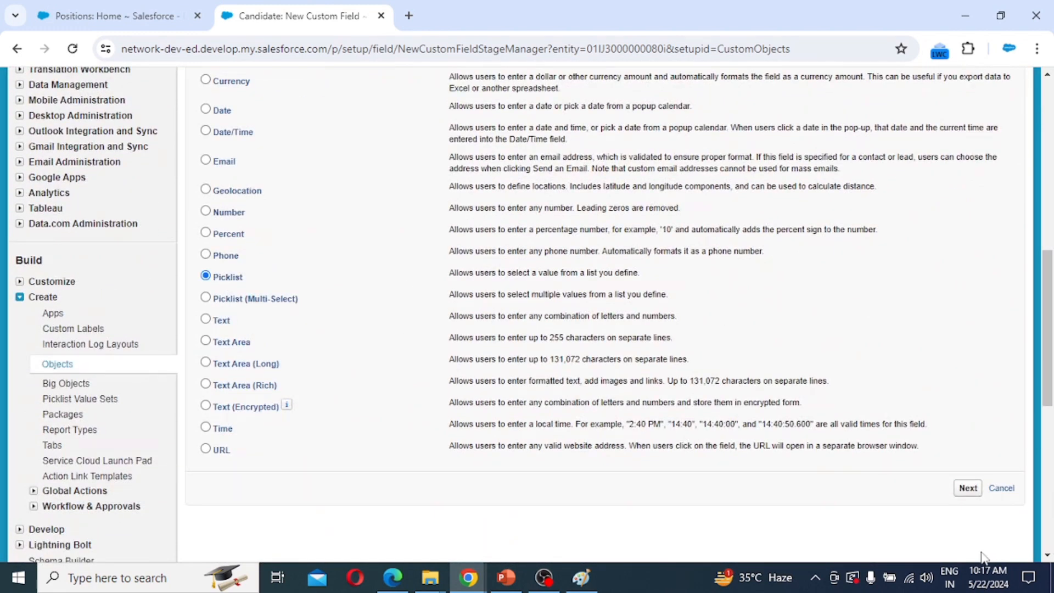
left_click(969, 489)
left_click(379, 284)
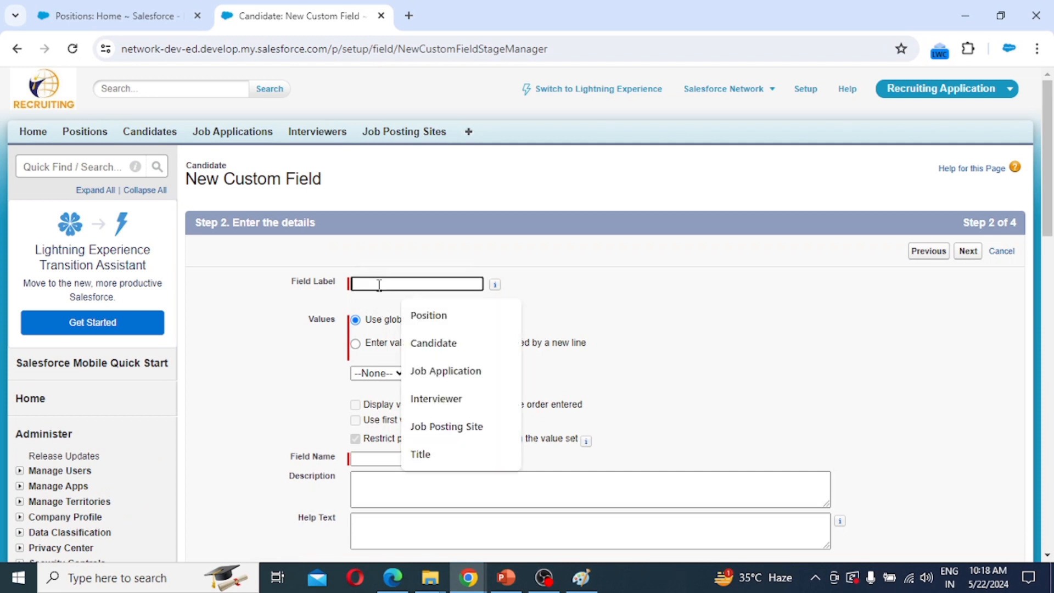
type("Country")
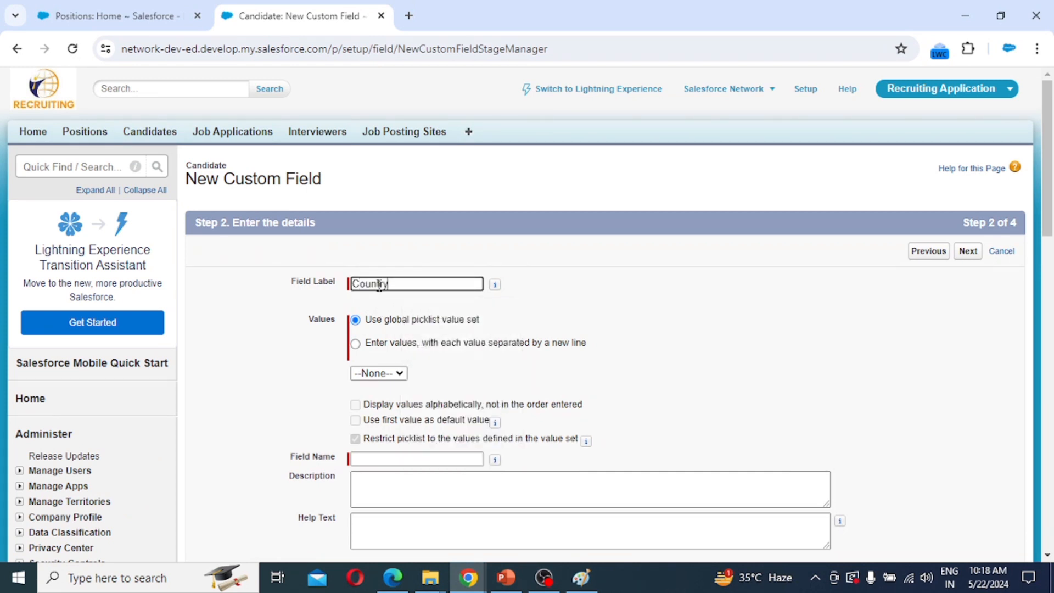
left_click(377, 346)
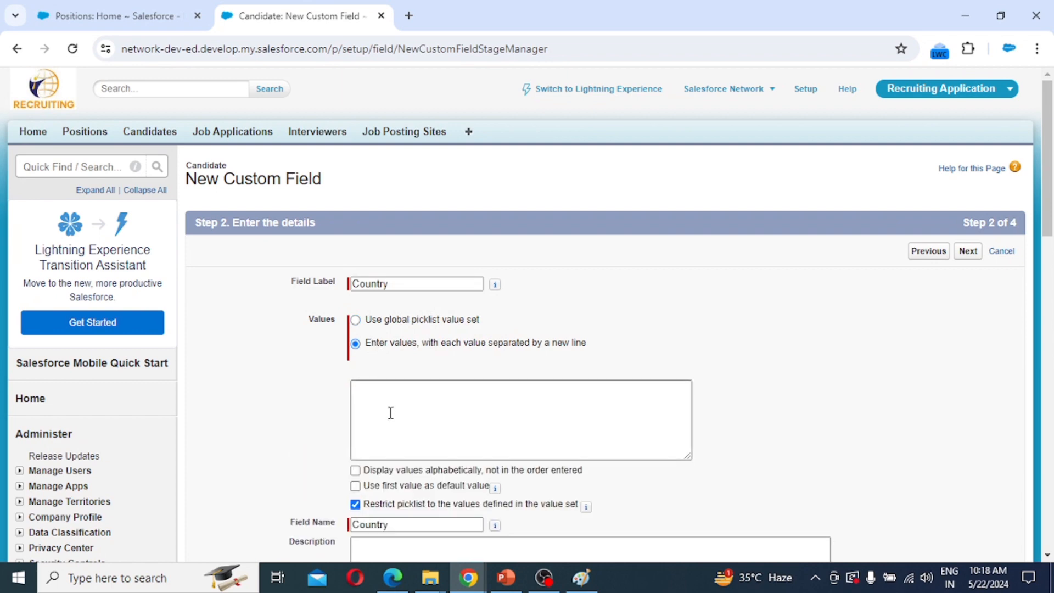
scroll(416, 400, "down", 3)
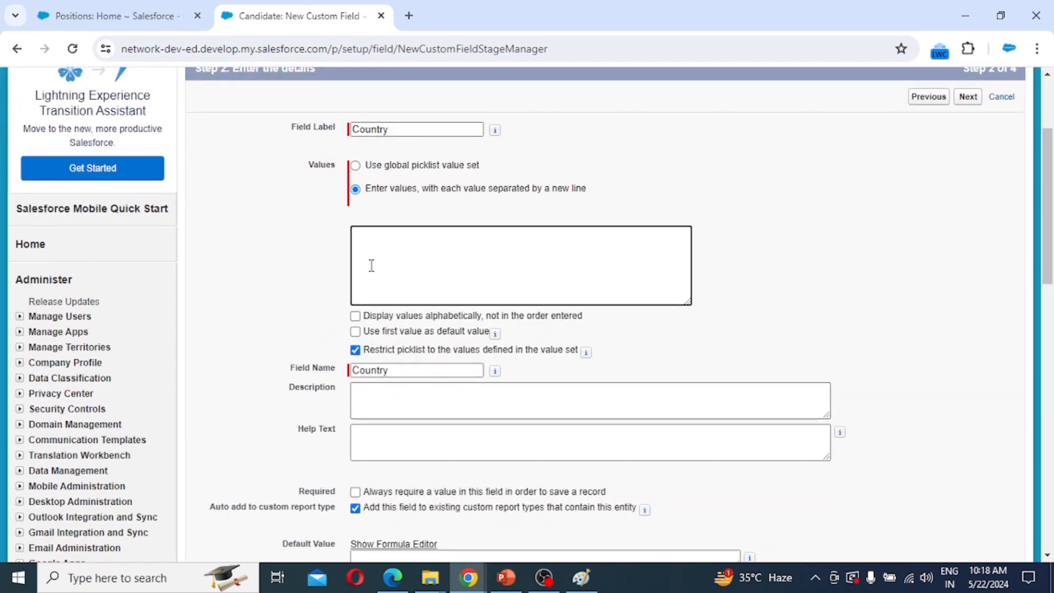
key("ctrl+v")
Keep default security and Candidate Layout, then Save & New for the Country field.
scroll(417, 272, "up", 20)
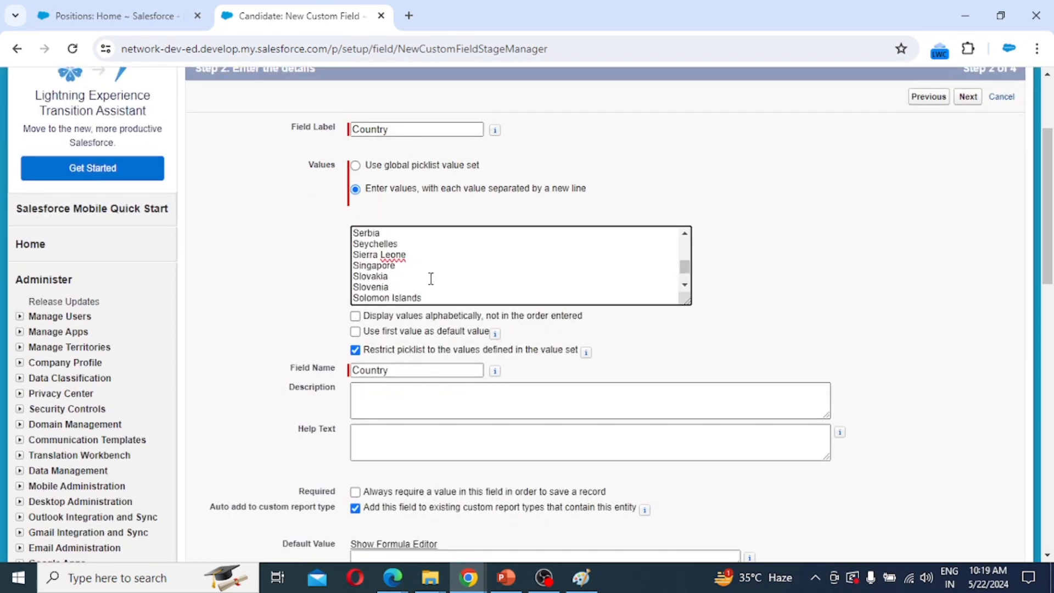
scroll(430, 264, "up", 20)
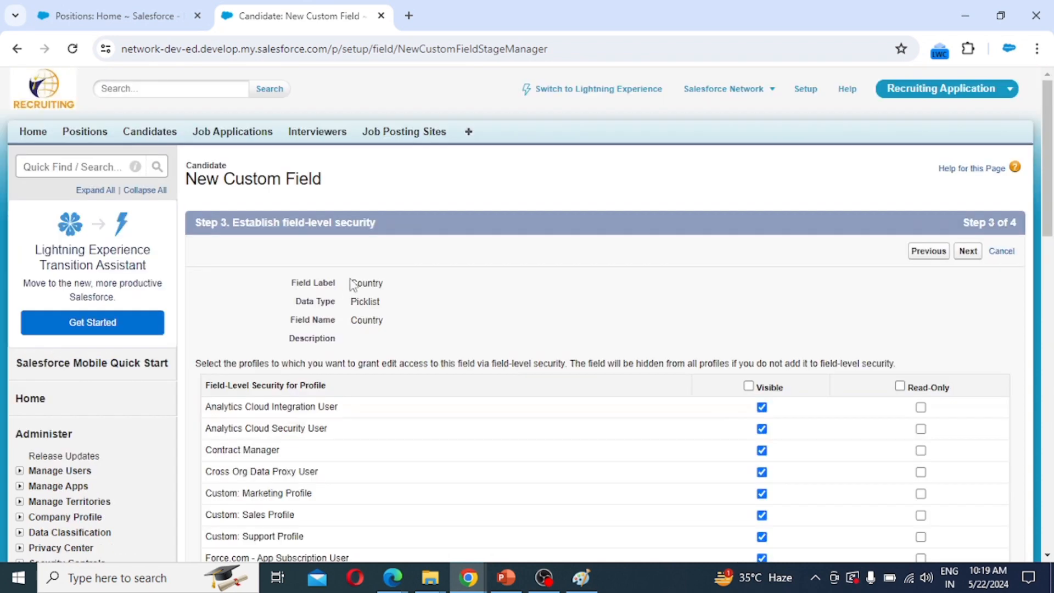
scroll(801, 400, "down", 10)
scroll(802, 402, "down", 4)
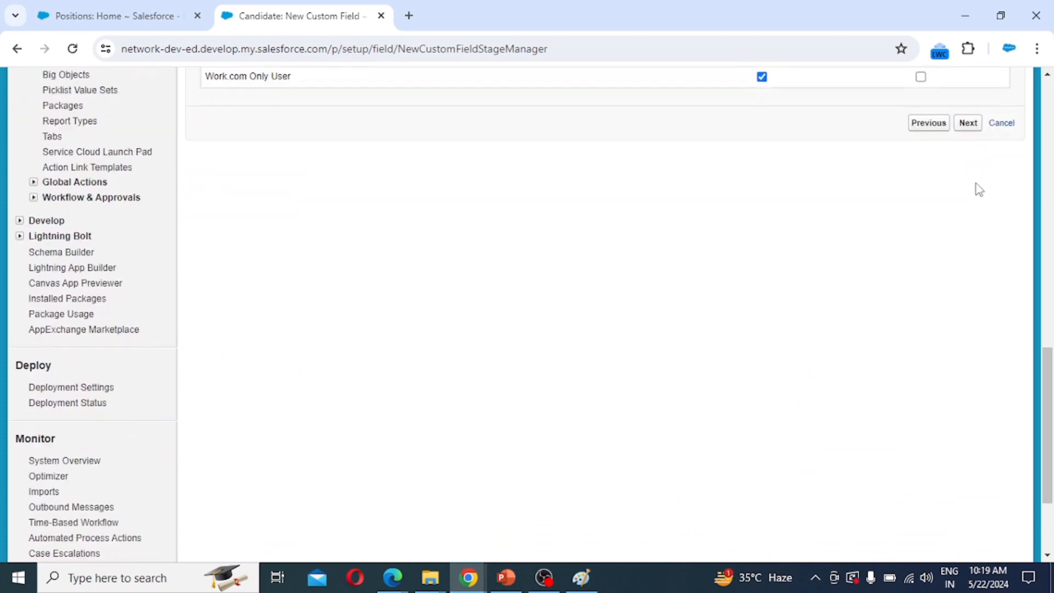
left_click(968, 124)
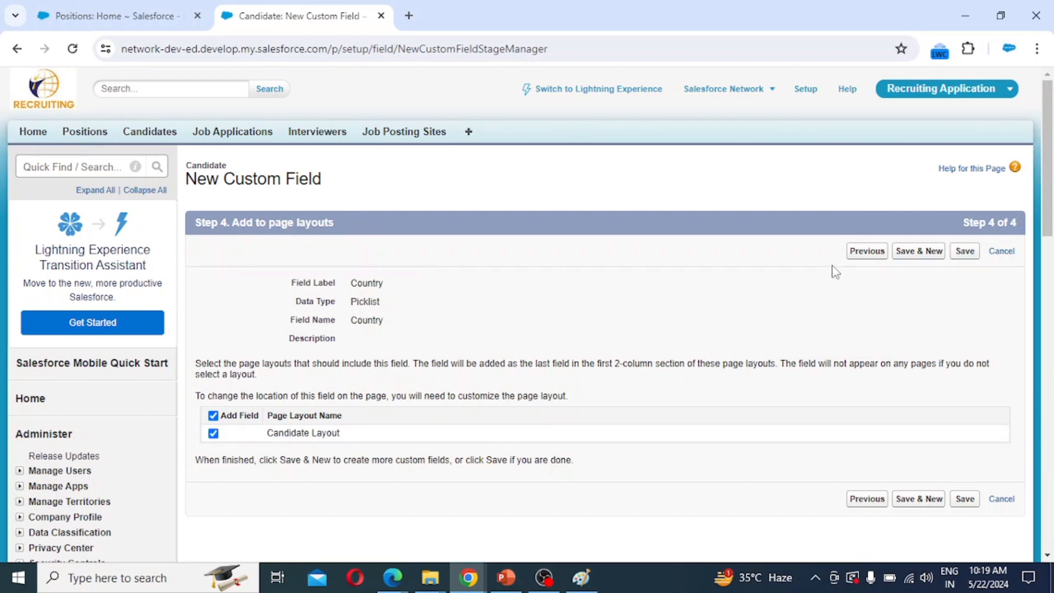
left_click(916, 253)
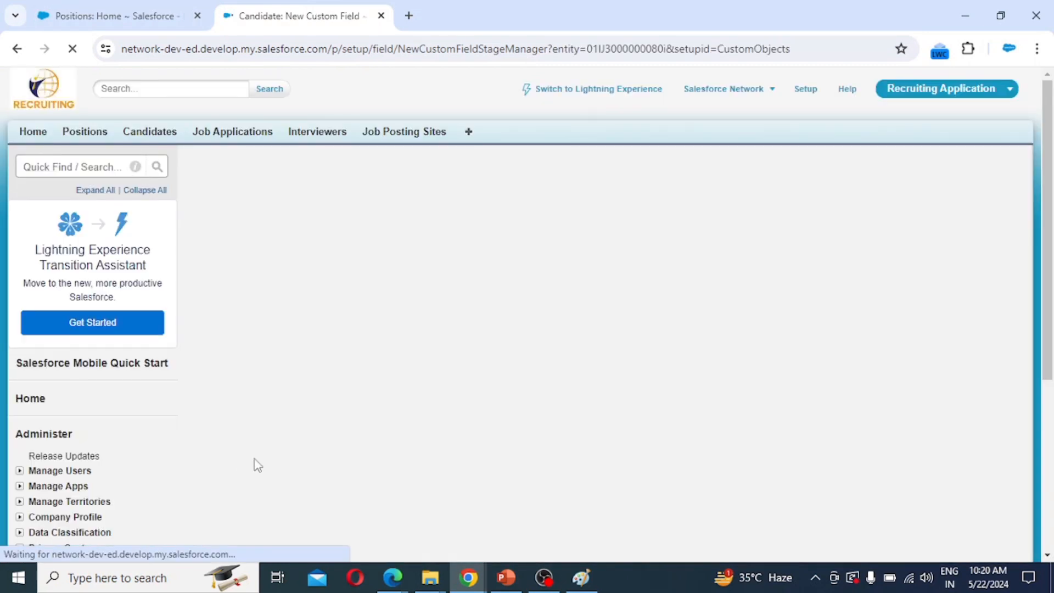
Create a picklist labelled 'State' with the pasted US state names as values.
scroll(275, 404, "down", 10)
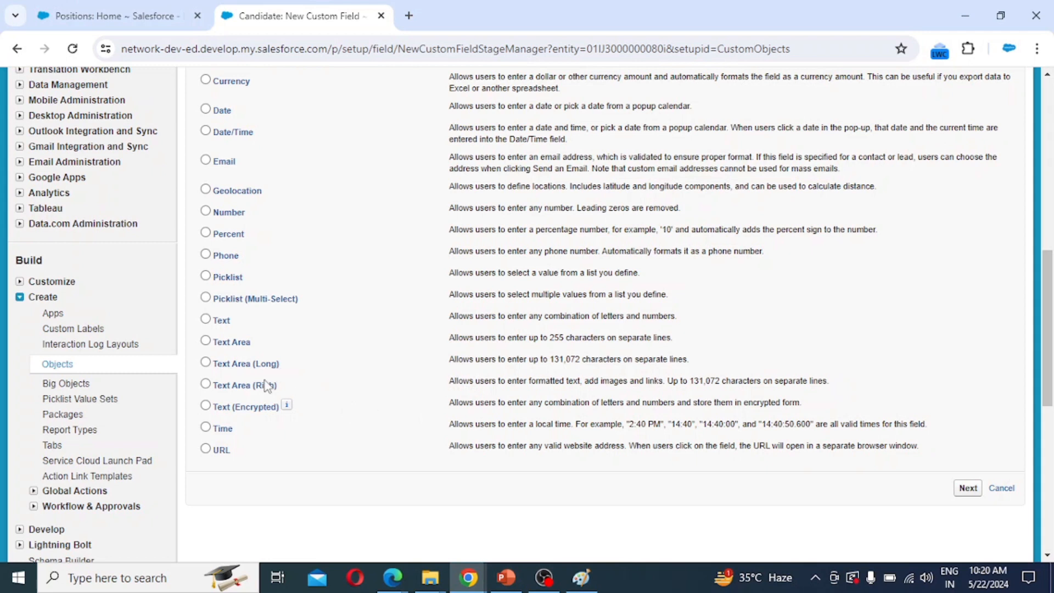
left_click(227, 279)
left_click(972, 493)
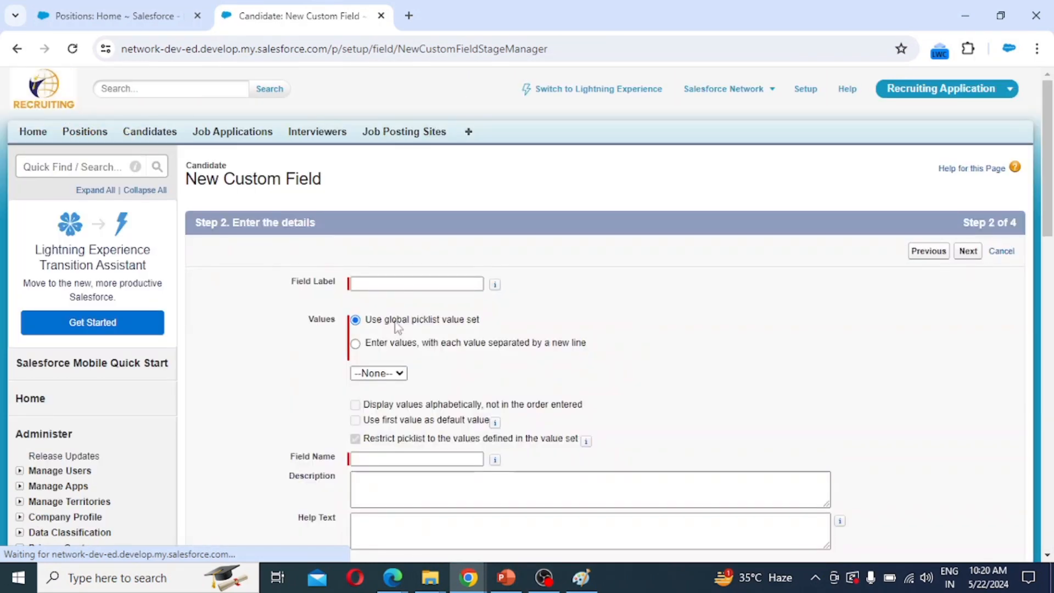
left_click(370, 282)
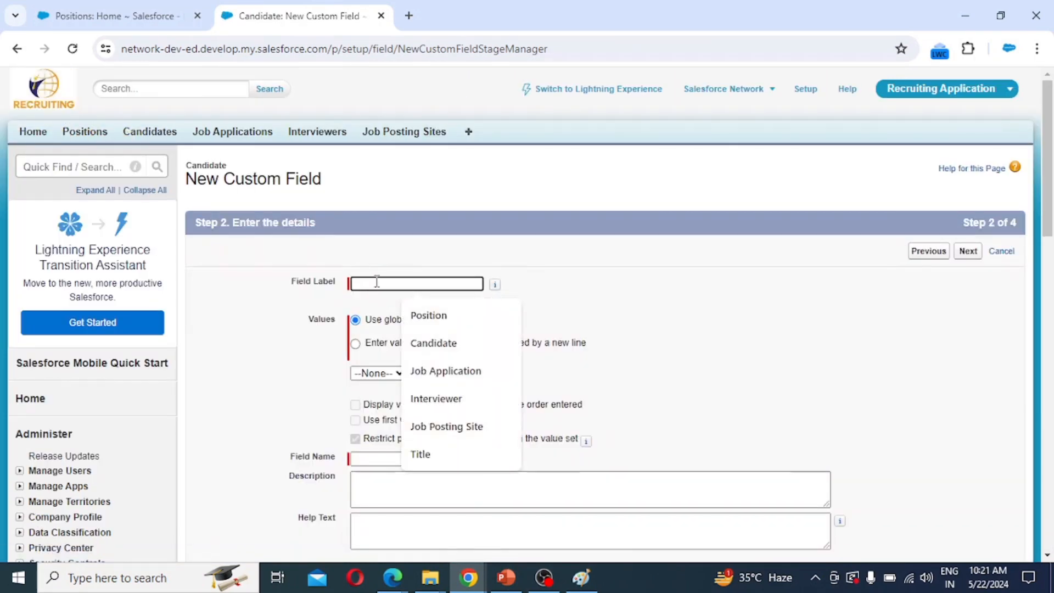
type("Stat")
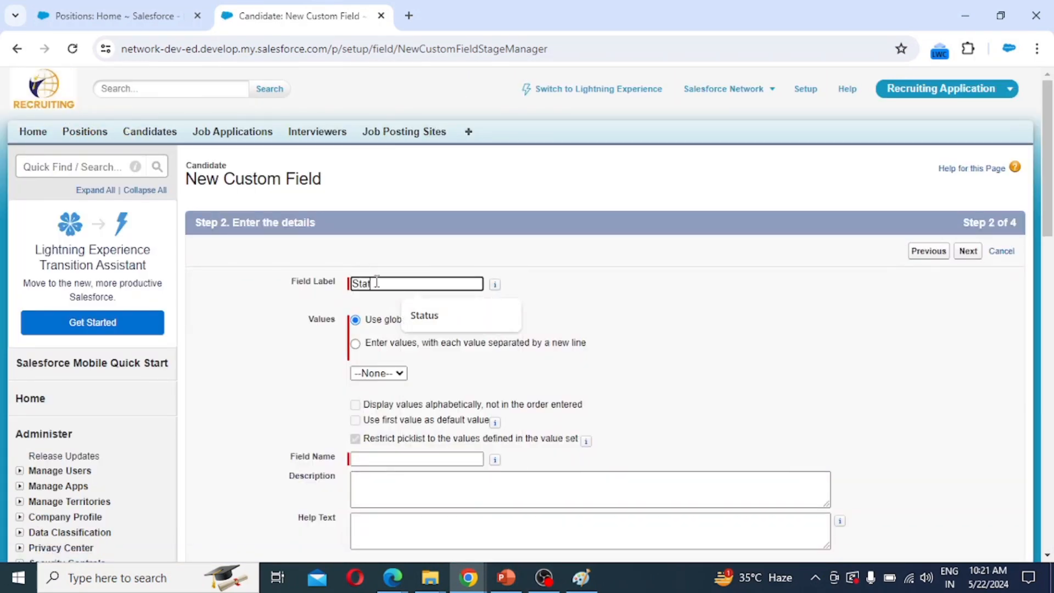
type("e")
left_click(374, 345)
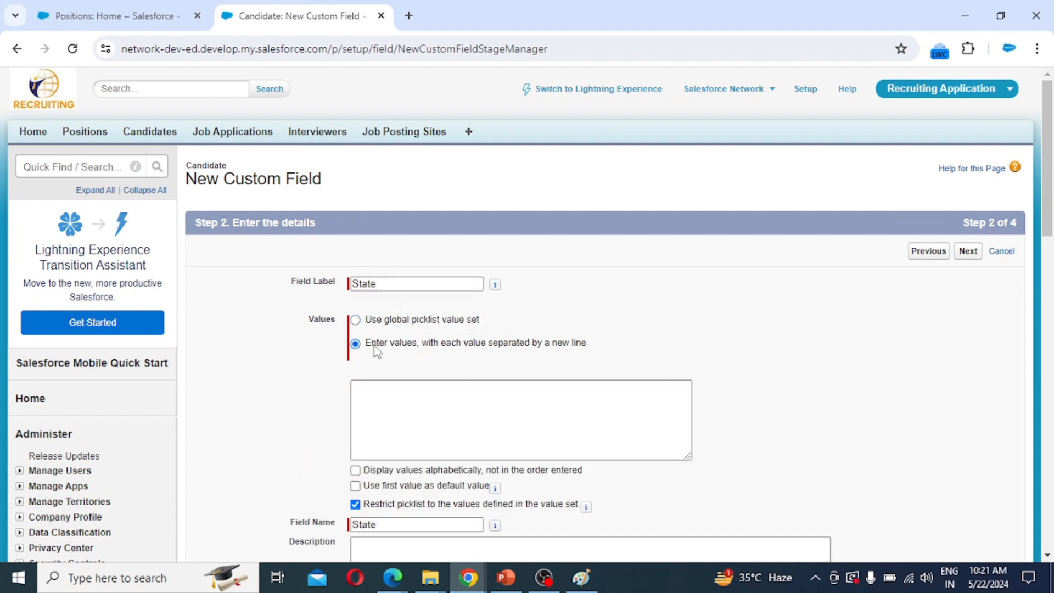
left_click(384, 401)
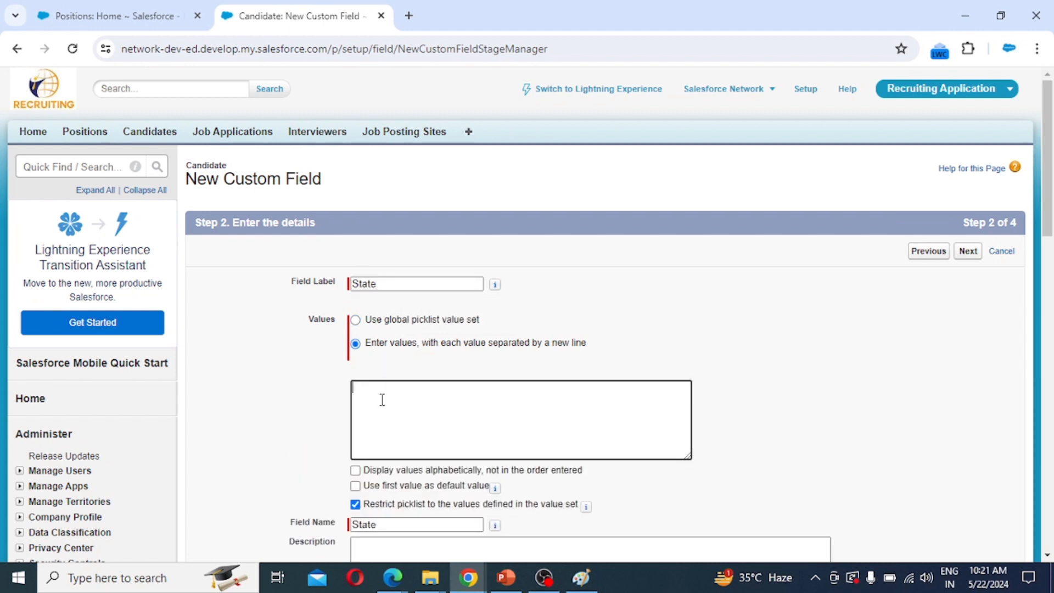
key("ctrl+v")
Keep default security and Candidate Layout, and save the State field.
scroll(443, 412, "down", 1)
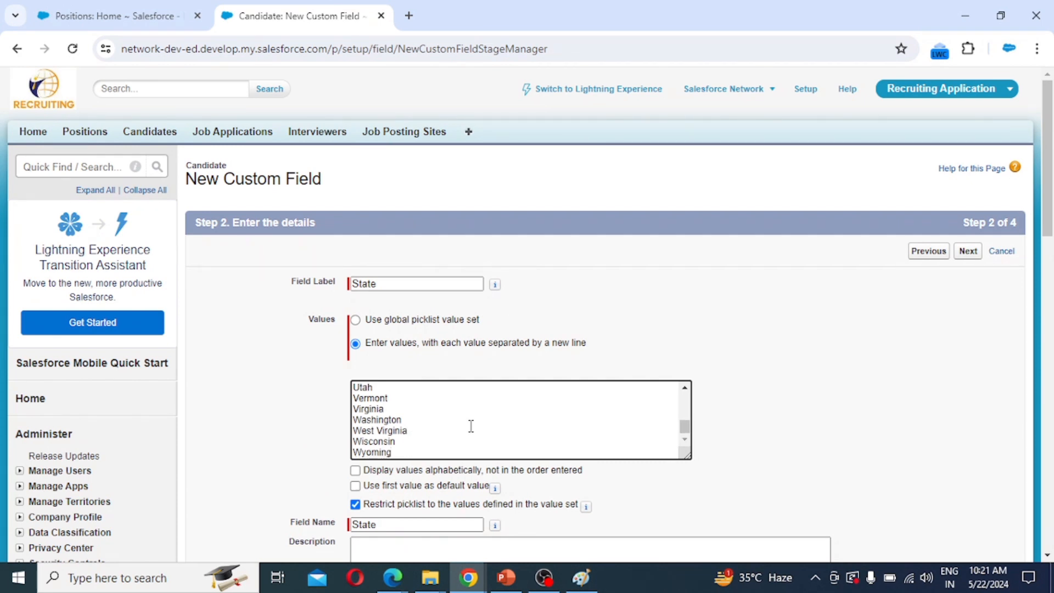
scroll(437, 439, "down", 3)
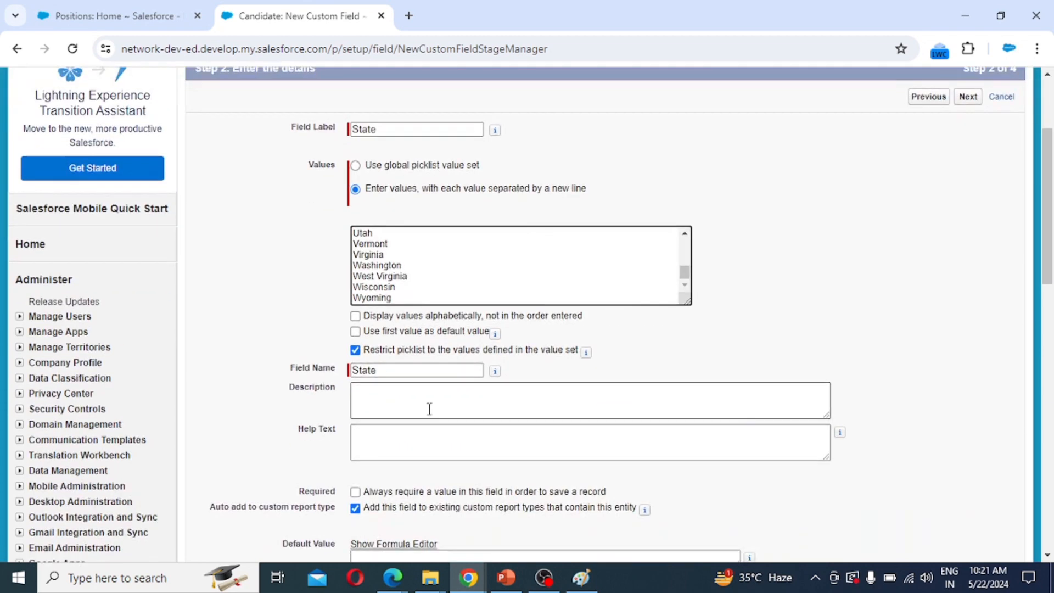
scroll(631, 445, "down", 4)
left_click(969, 402)
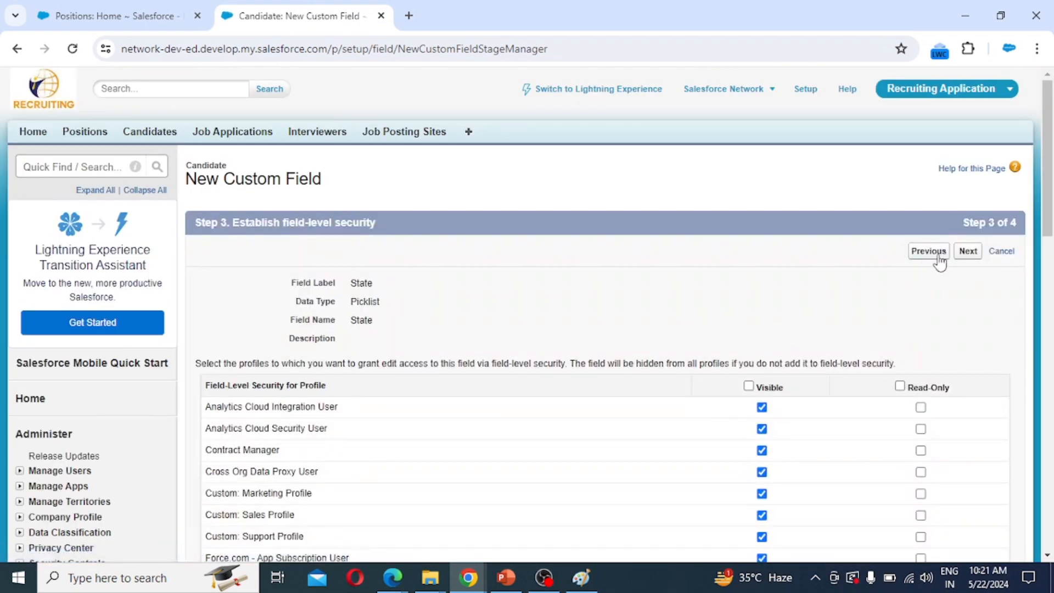
left_click(968, 251)
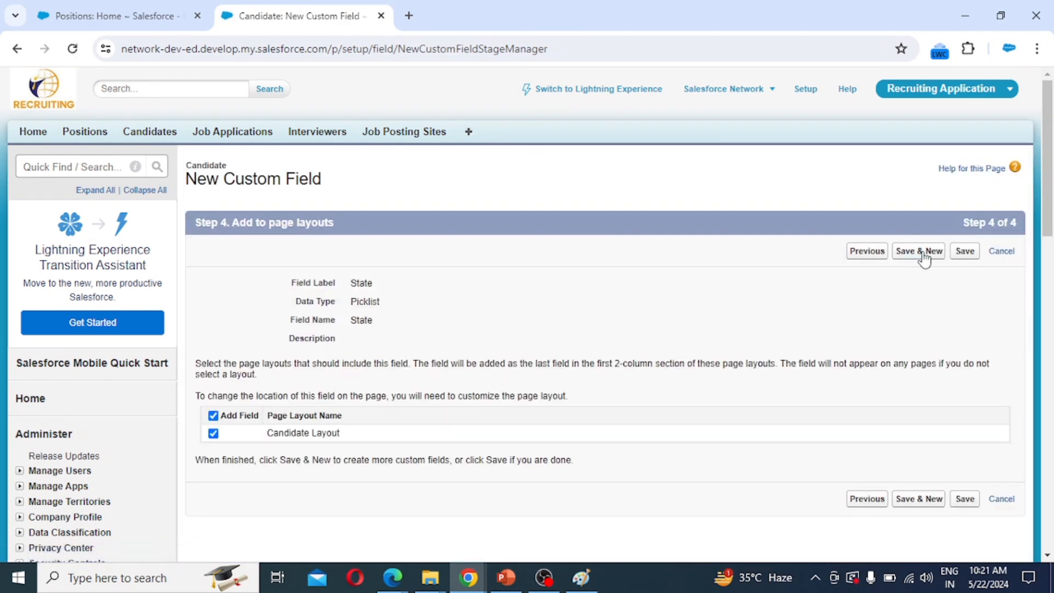
left_click(972, 254)
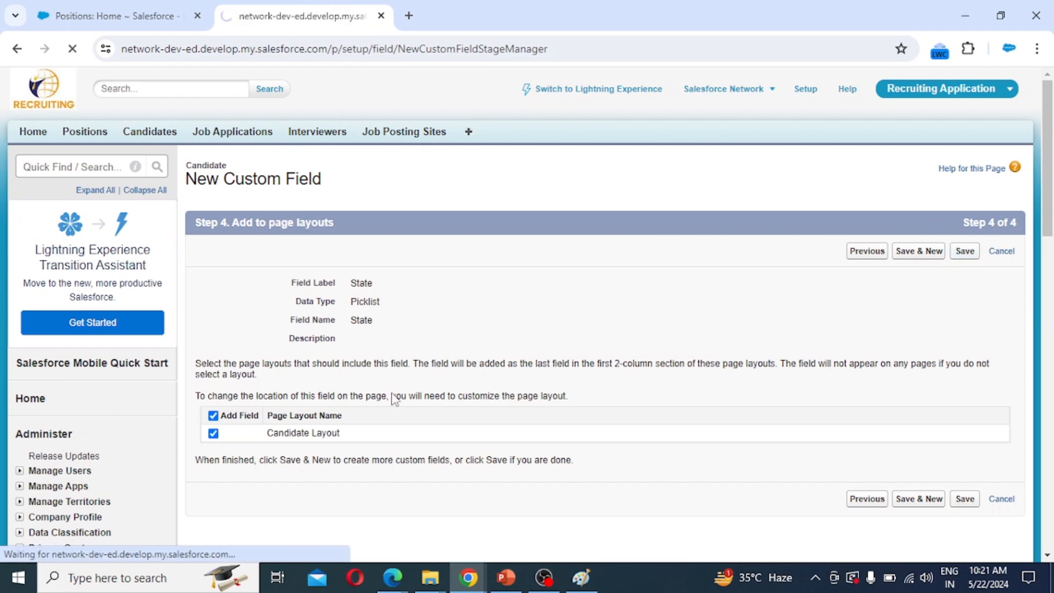
Open Field Dependencies from the Candidate object's Custom Fields & Relationships section.
scroll(604, 398, "down", 5)
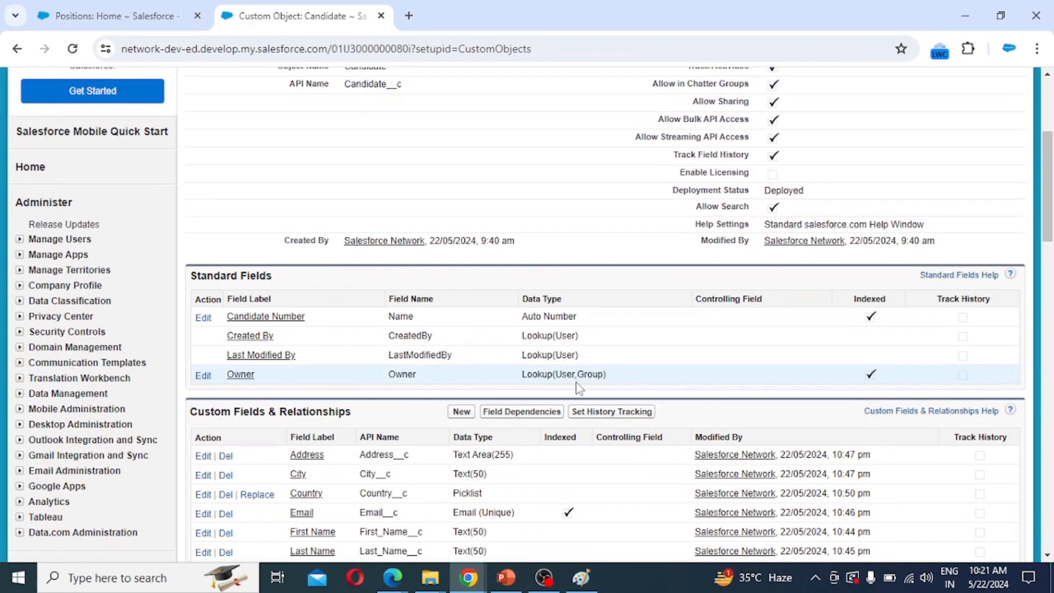
scroll(330, 385, "down", 2)
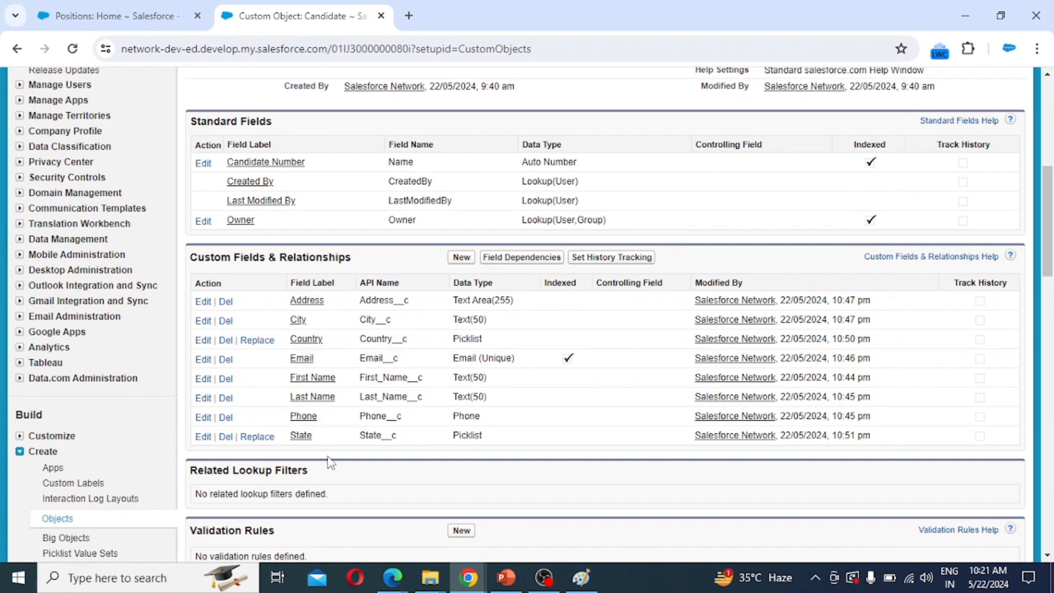
left_click(521, 262)
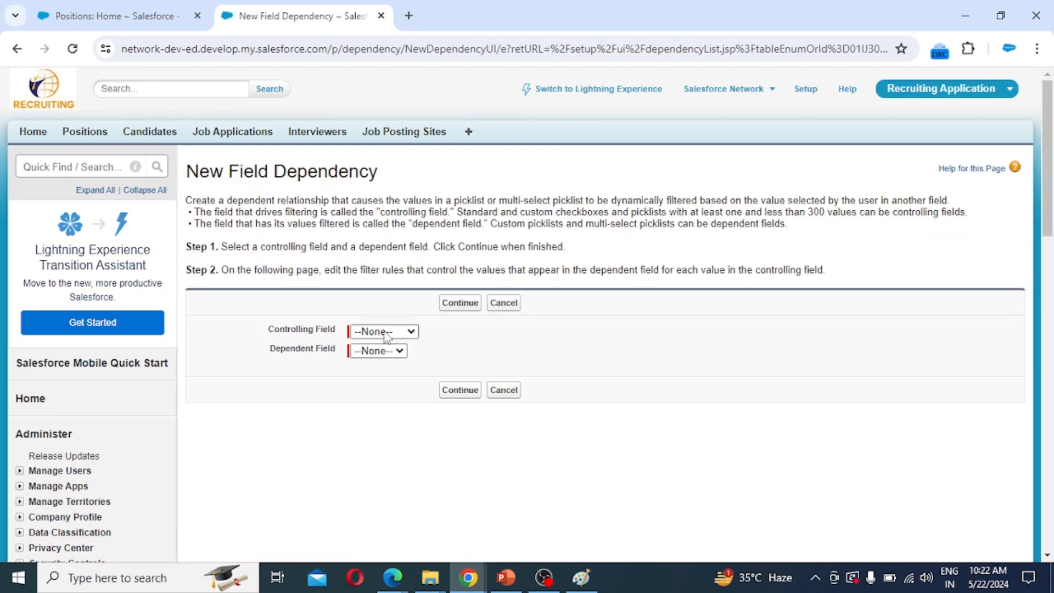
Set Country as the controlling field and State as the dependent field.
left_click(386, 333)
left_click(400, 384)
left_click(372, 352)
left_click(385, 392)
left_click(455, 304)
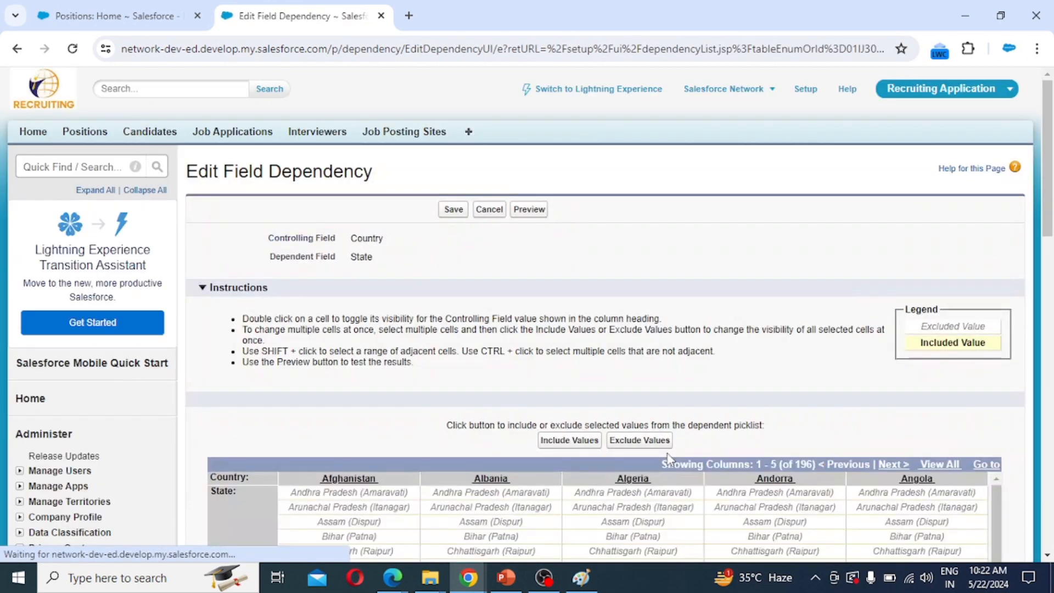
Include India's states, Andhra Pradesh through West Bengal, in the India column.
scroll(616, 401, "down", 5)
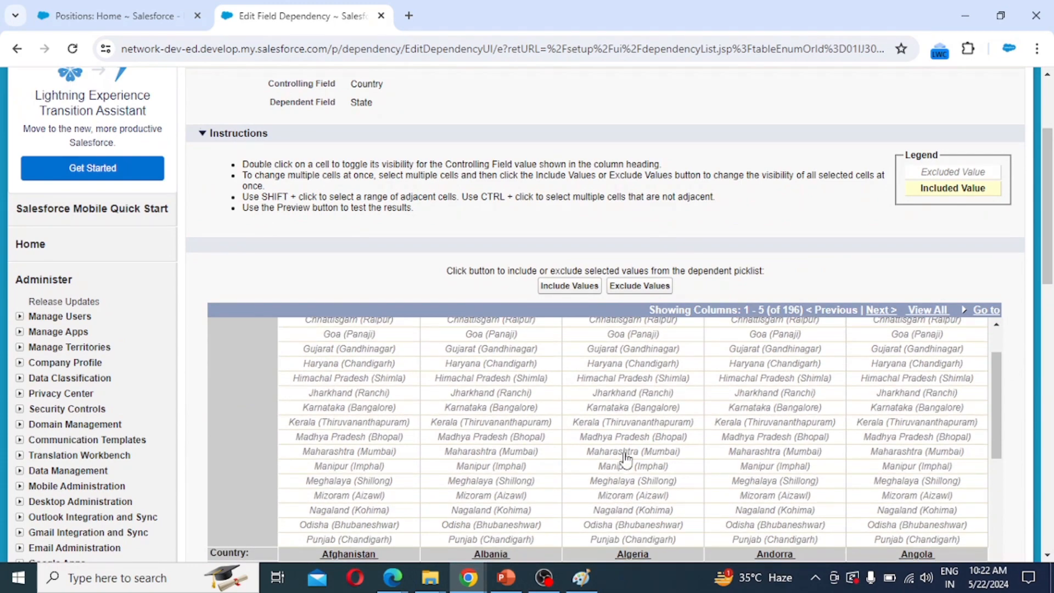
scroll(626, 459, "up", 3)
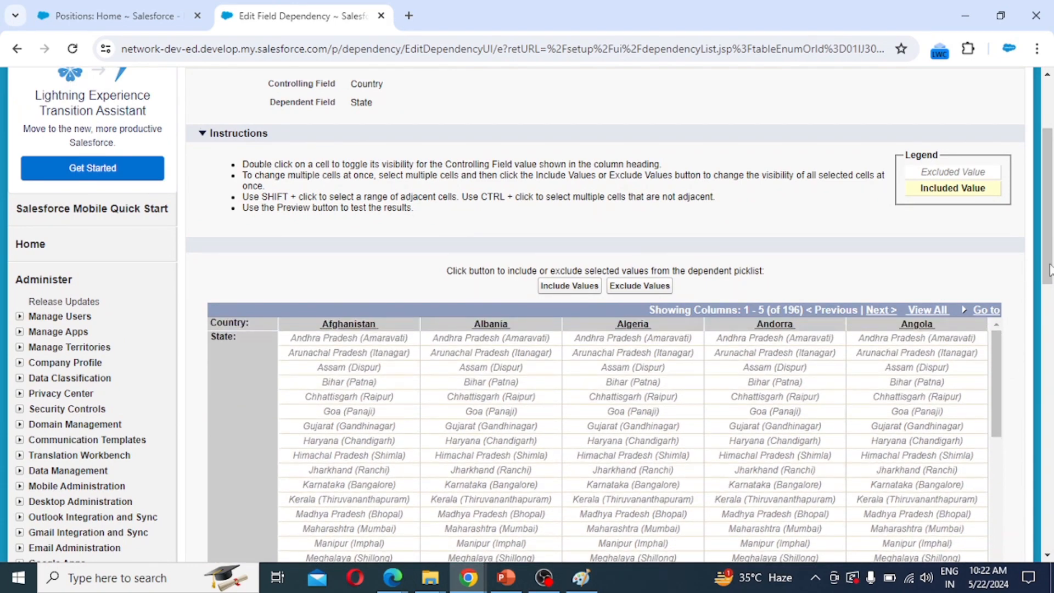
left_click_drag(1049, 270, 1049, 336)
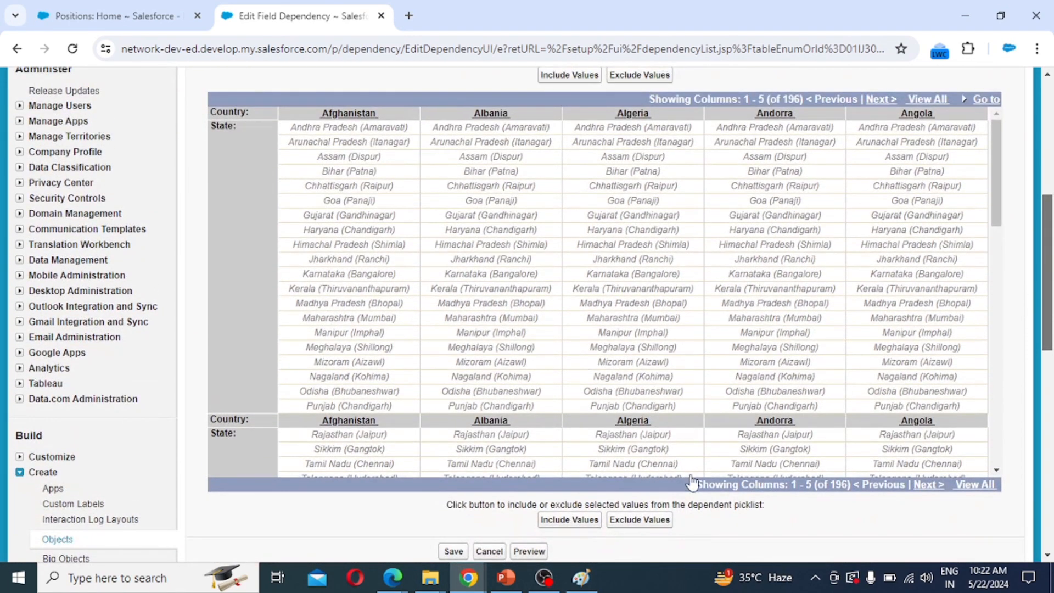
left_click(929, 484)
left_click(929, 485)
left_click(929, 484)
left_click(929, 485)
left_click(929, 484)
left_click(928, 485)
left_click(929, 485)
left_click(928, 485)
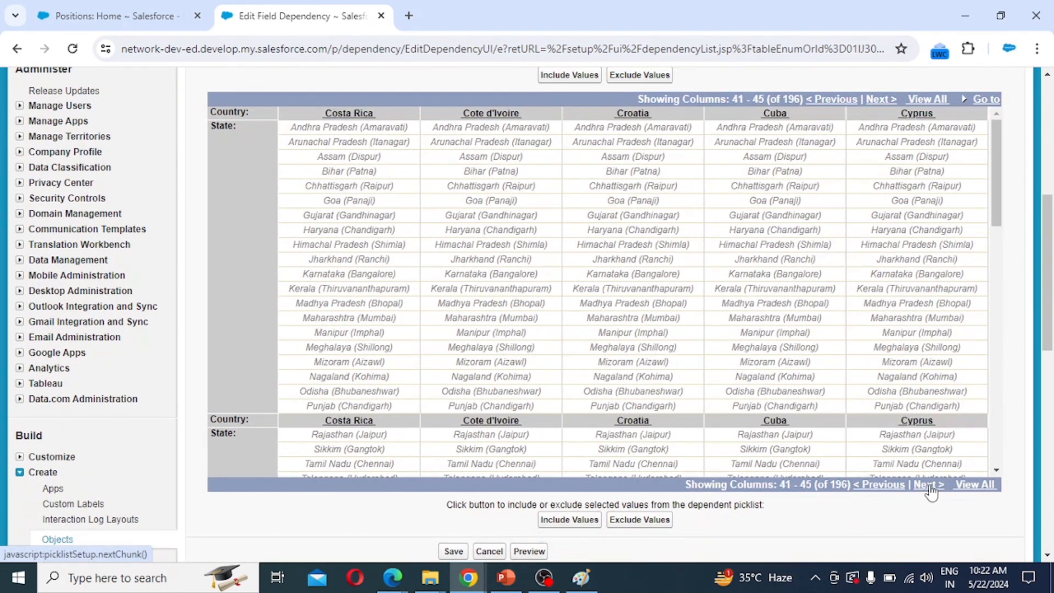
left_click(929, 484)
left_click(929, 485)
left_click(928, 485)
left_click(929, 485)
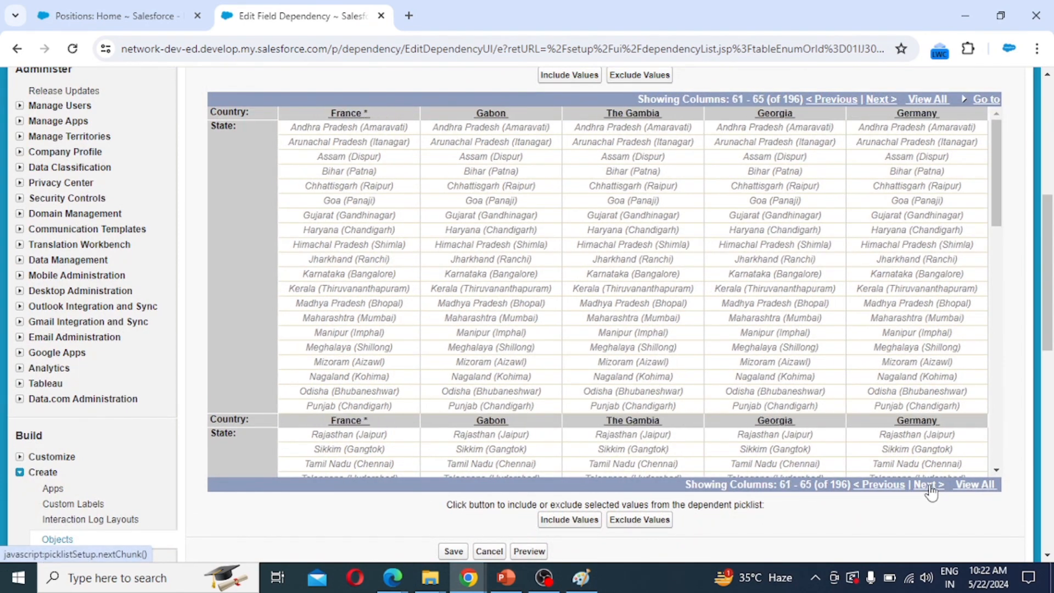
left_click(929, 485)
left_click(929, 485)
left_click(929, 485)
left_click(928, 485)
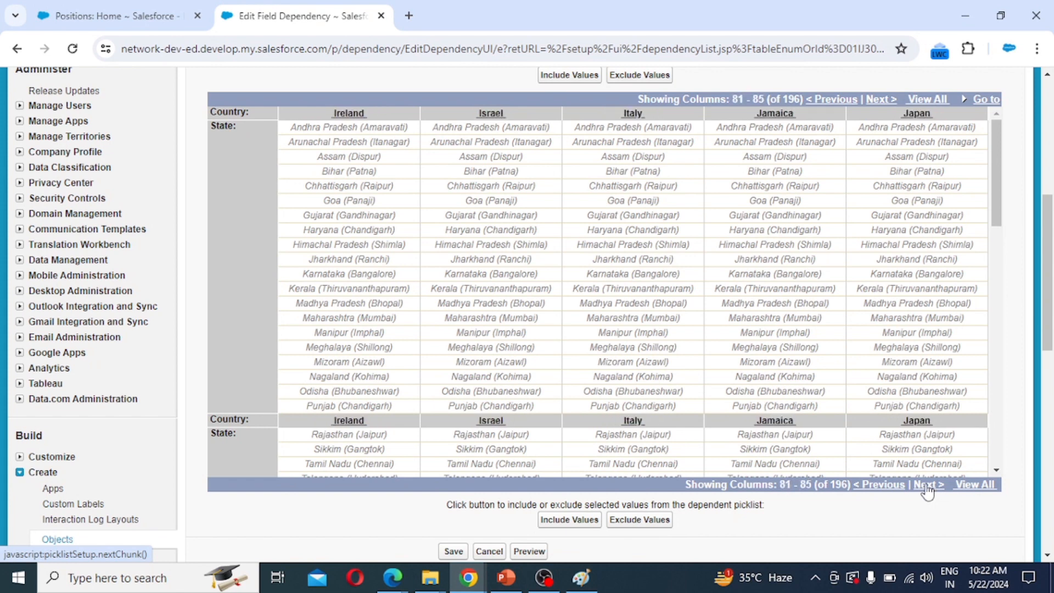
left_click(929, 485)
left_click(927, 487)
left_click(927, 487)
left_click(928, 487)
left_click(927, 486)
left_click(927, 486)
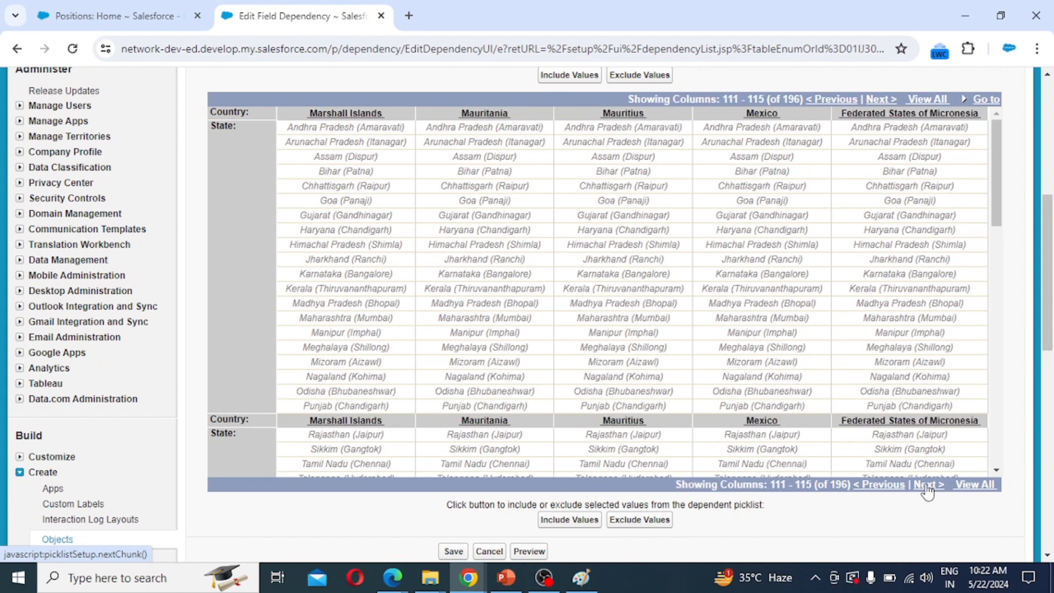
left_click(927, 487)
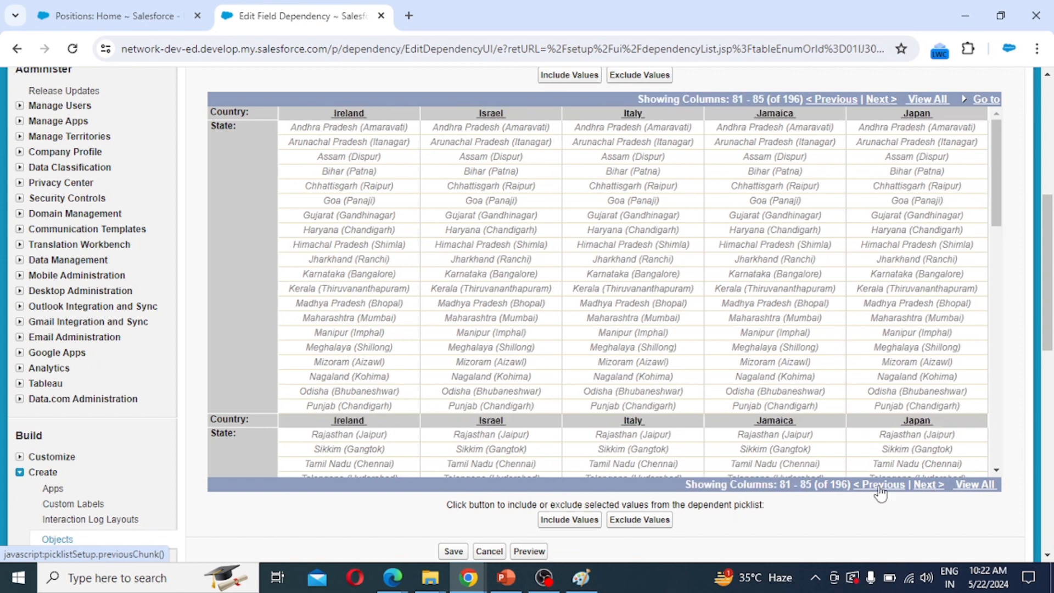
left_click(879, 487)
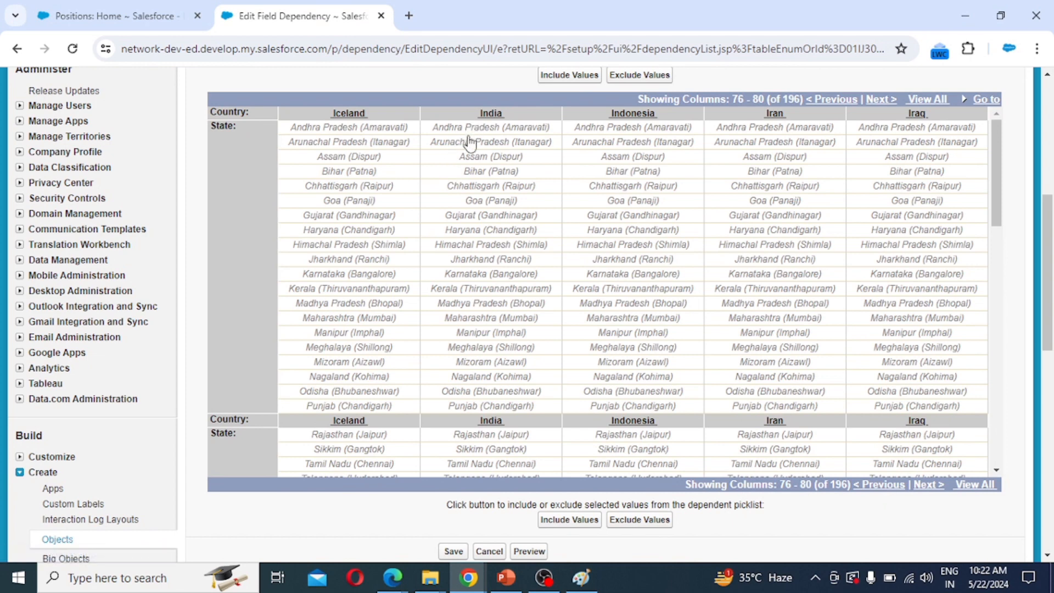
left_click_drag(472, 132, 513, 406)
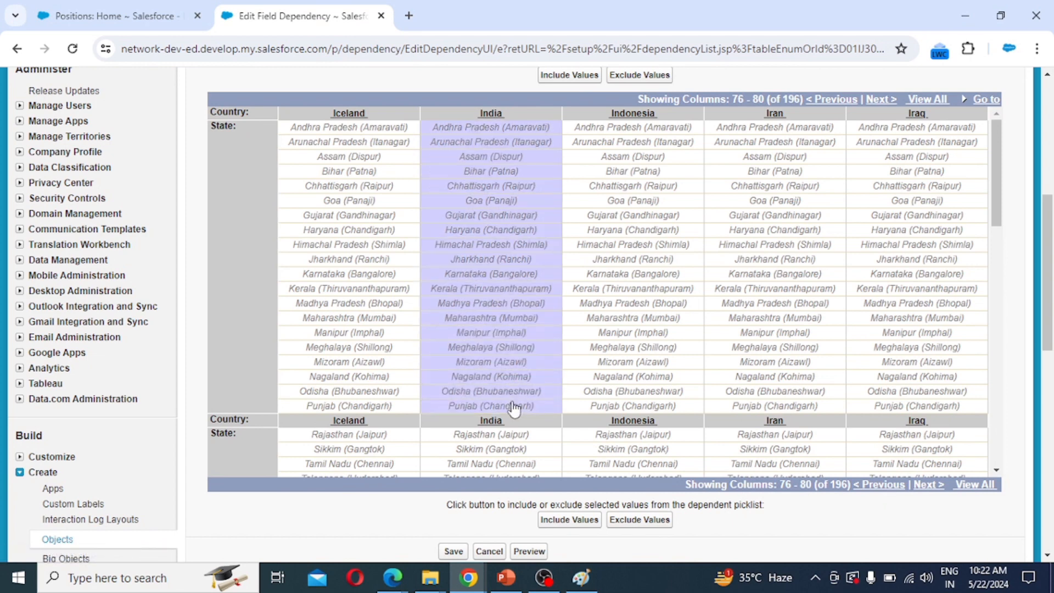
left_click(571, 522)
scroll(508, 349, "down", 4)
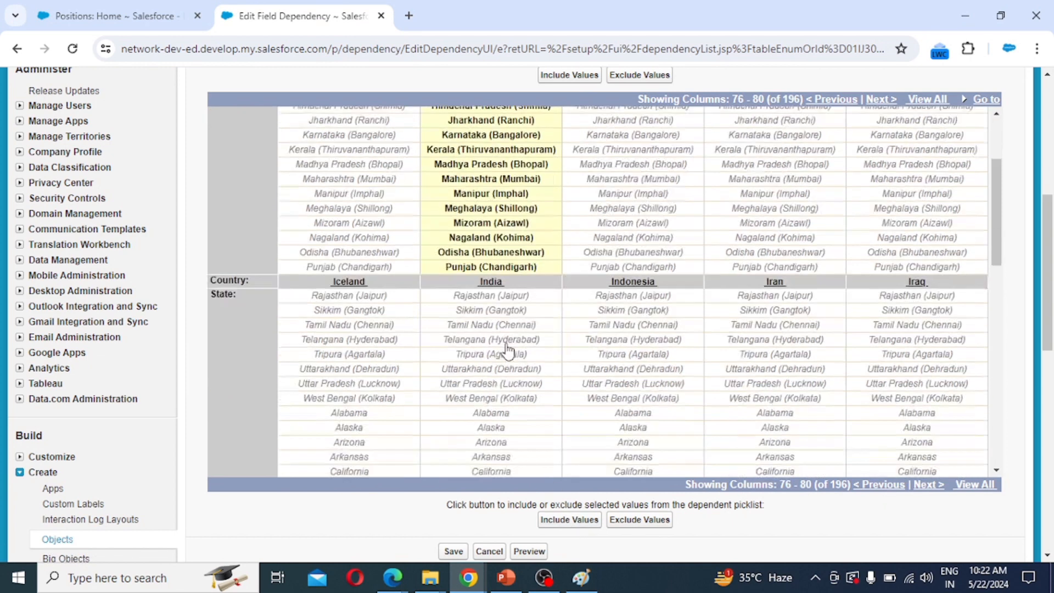
left_click_drag(472, 209, 494, 313)
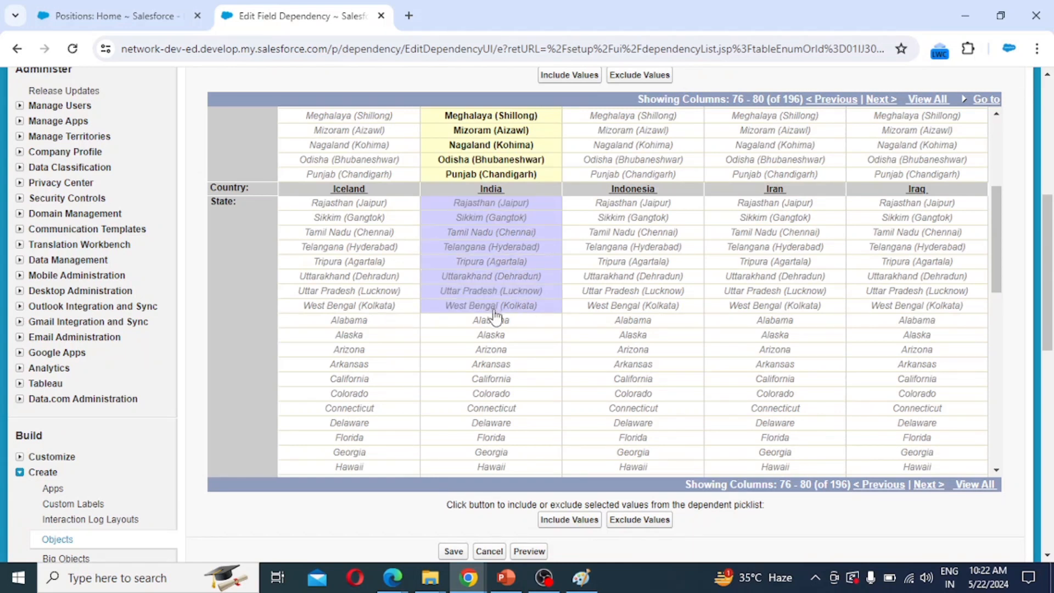
left_click(571, 520)
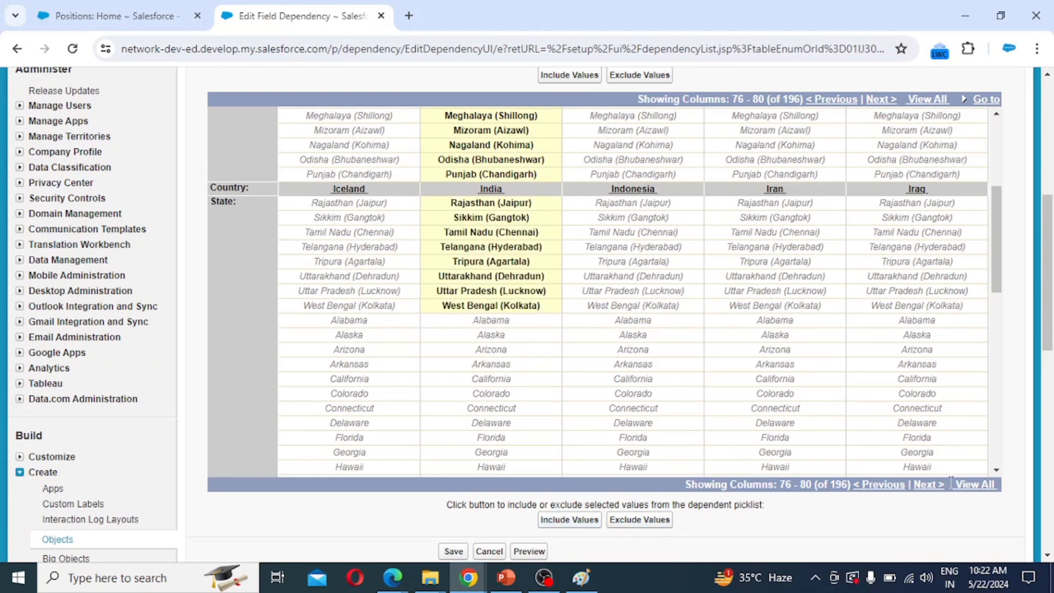
Include Alabama through Idaho under the United States column.
left_click(929, 486)
left_click(929, 486)
left_click(930, 486)
left_click(929, 485)
left_click(929, 486)
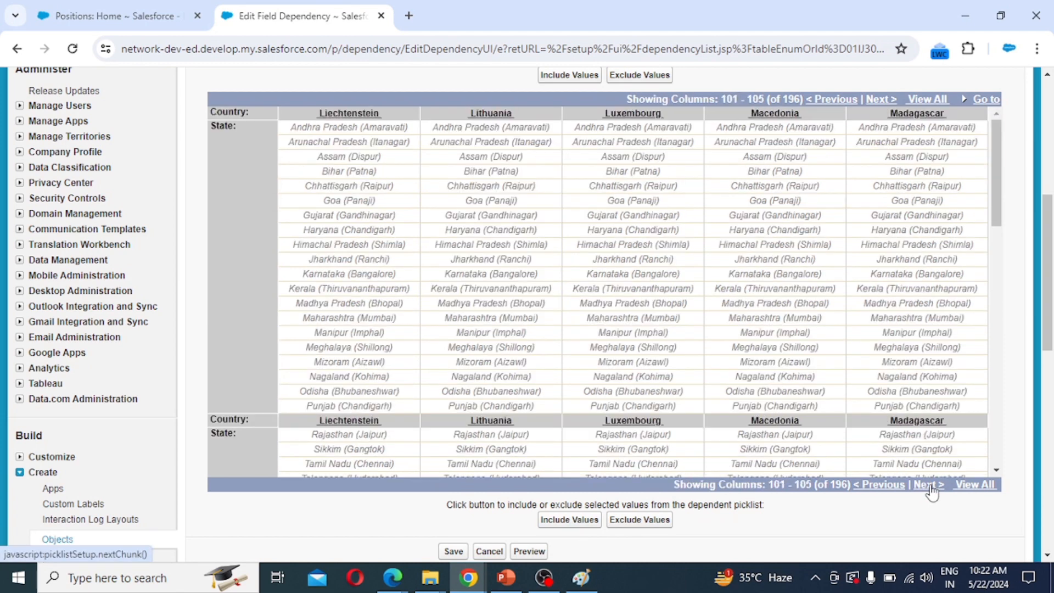
left_click(928, 486)
left_click(929, 485)
left_click(929, 485)
left_click(929, 486)
left_click(929, 485)
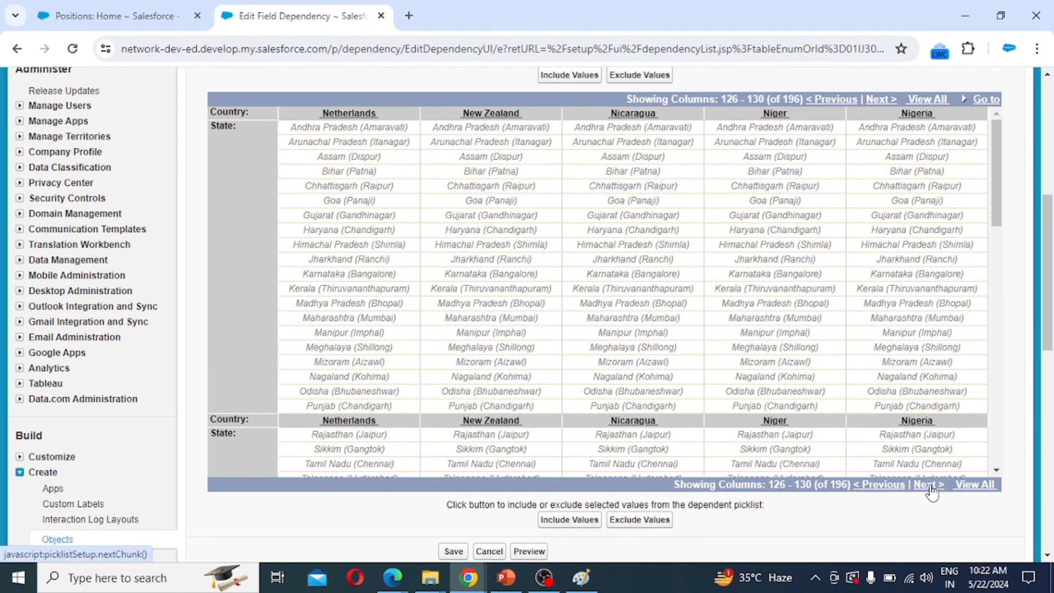
left_click(929, 485)
left_click(929, 486)
left_click(929, 485)
left_click(928, 485)
left_click(929, 485)
left_click(929, 485)
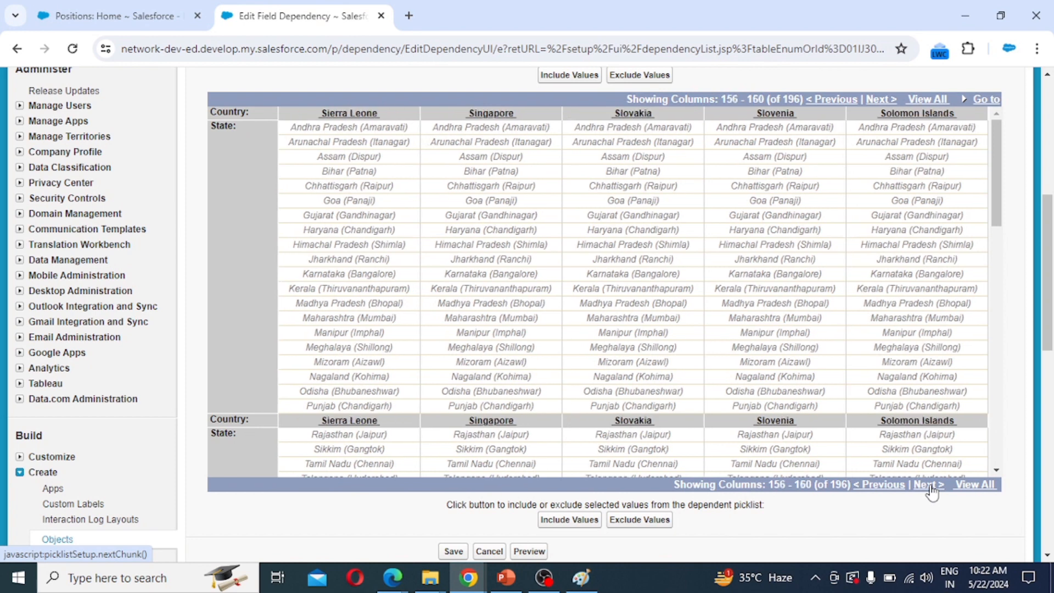
left_click(929, 486)
left_click(929, 486)
left_click(929, 485)
left_click(929, 485)
left_click(929, 485)
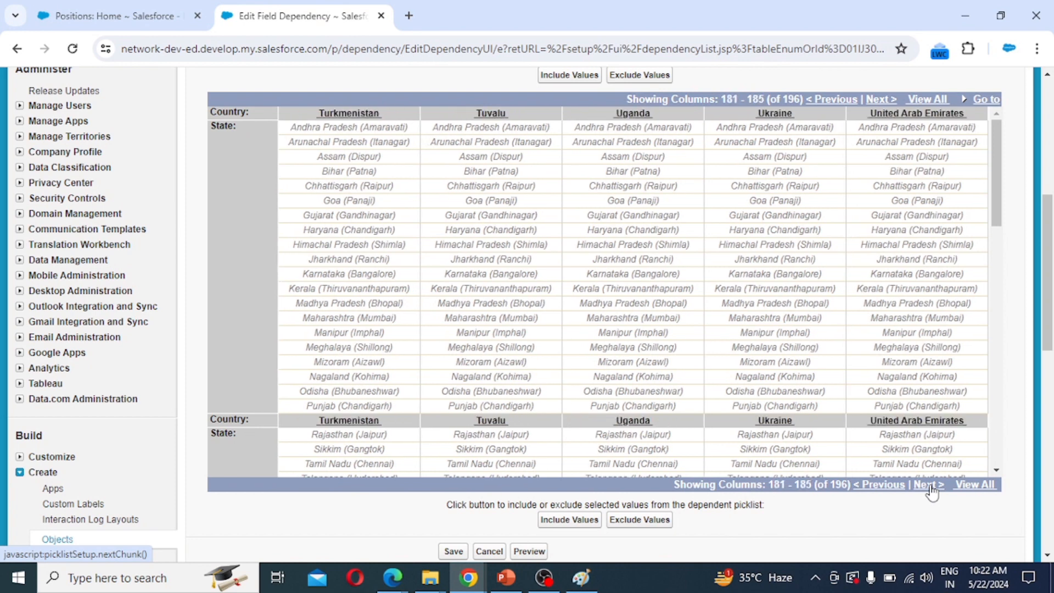
left_click(929, 486)
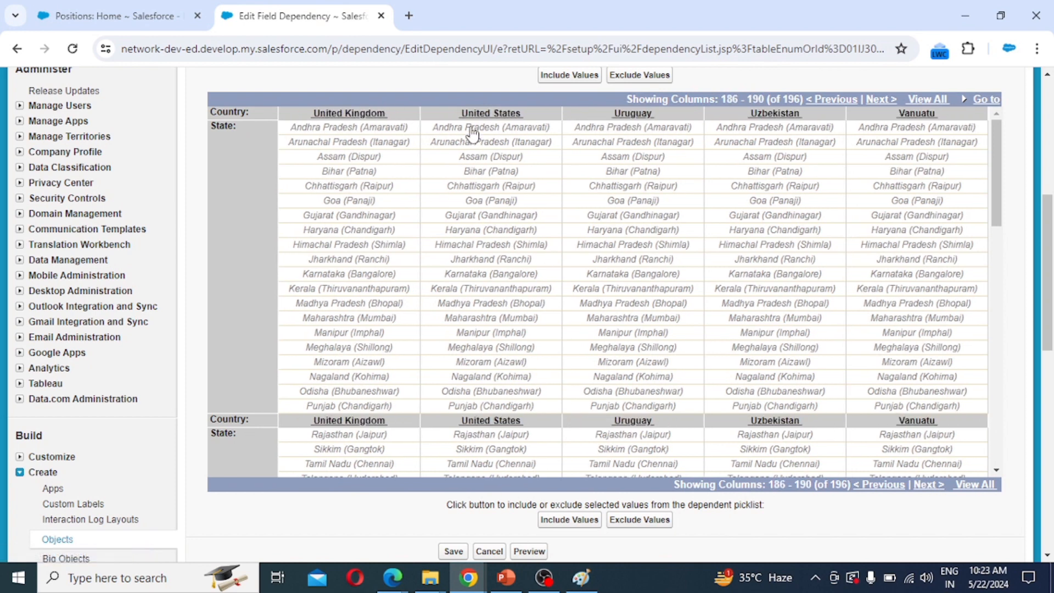
scroll(522, 306, "down", 3)
scroll(522, 330, "down", 3)
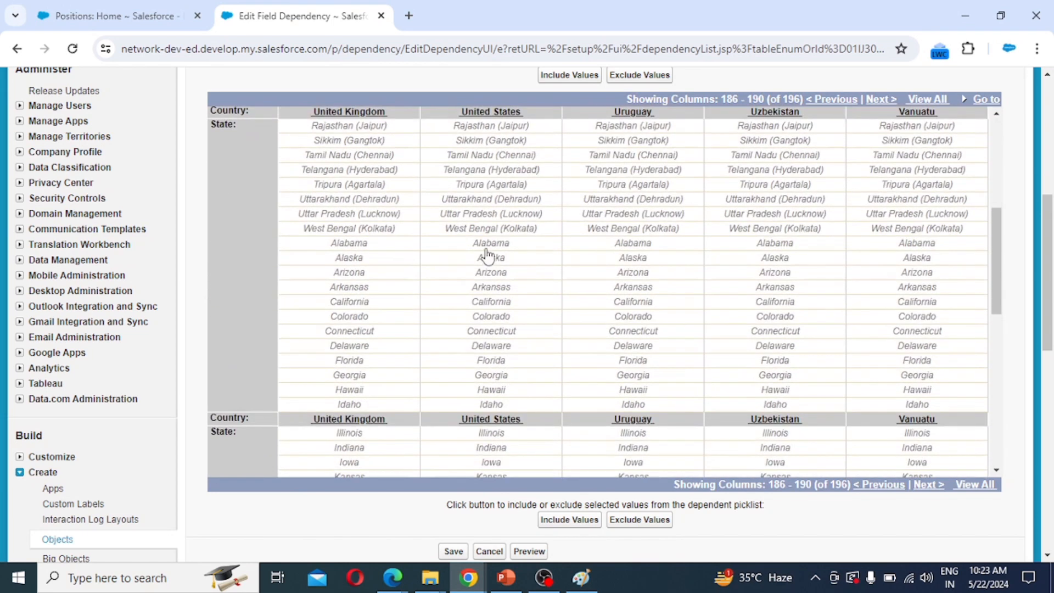
left_click_drag(490, 244, 515, 405)
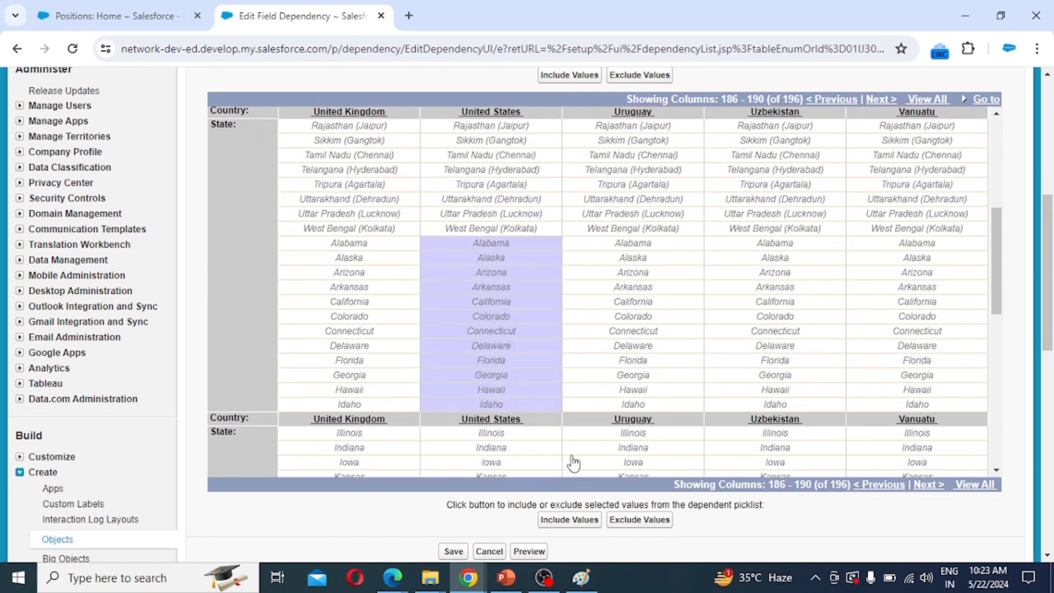
left_click(569, 520)
Include the remaining United States states, Illinois through Wyoming.
scroll(511, 329, "down", 5)
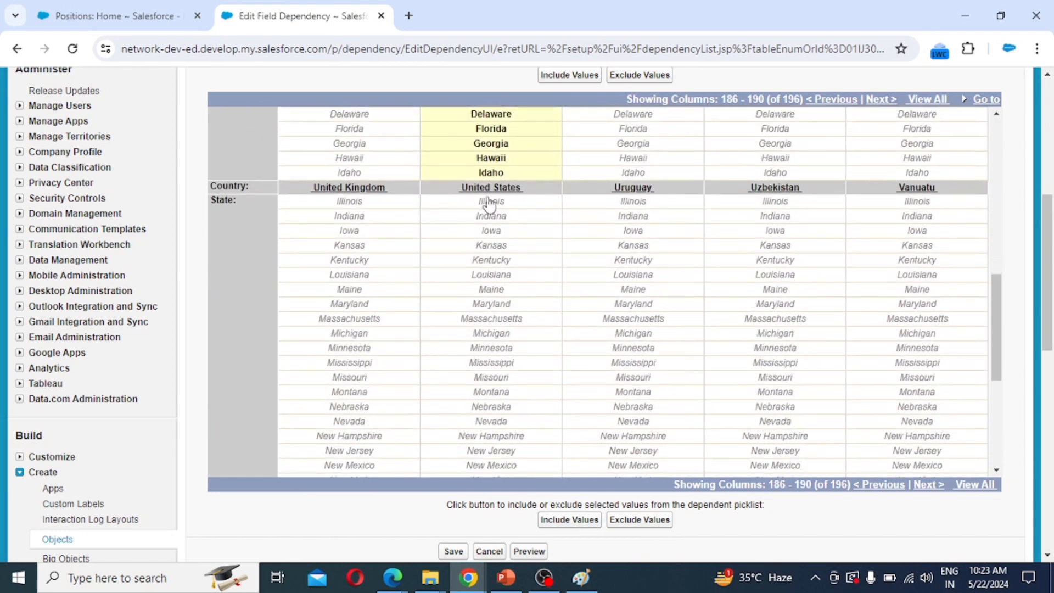
left_click(499, 207)
left_click_drag(499, 209, 538, 476)
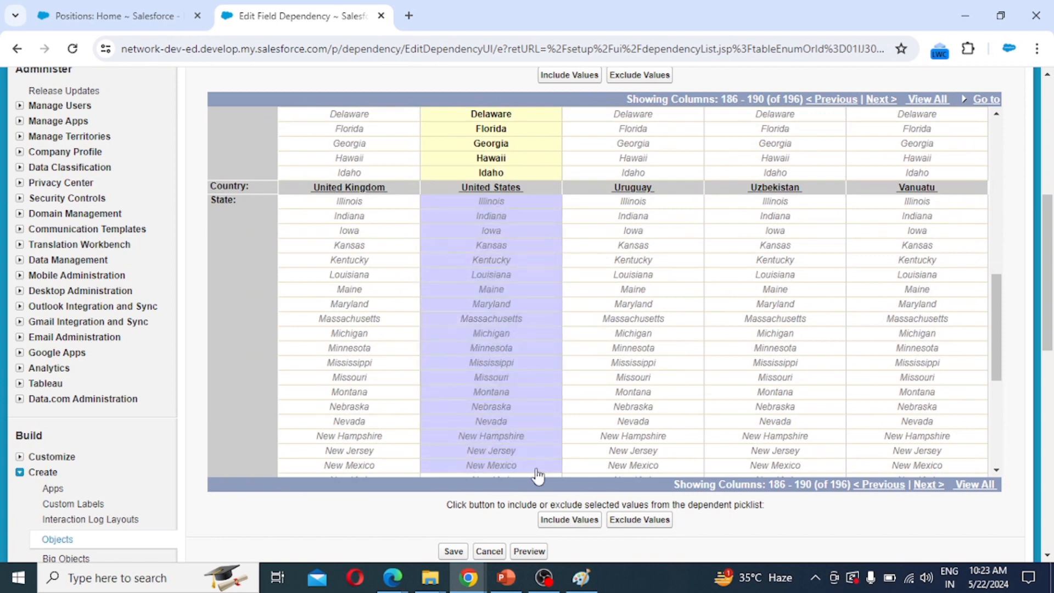
scroll(538, 439, "down", 3)
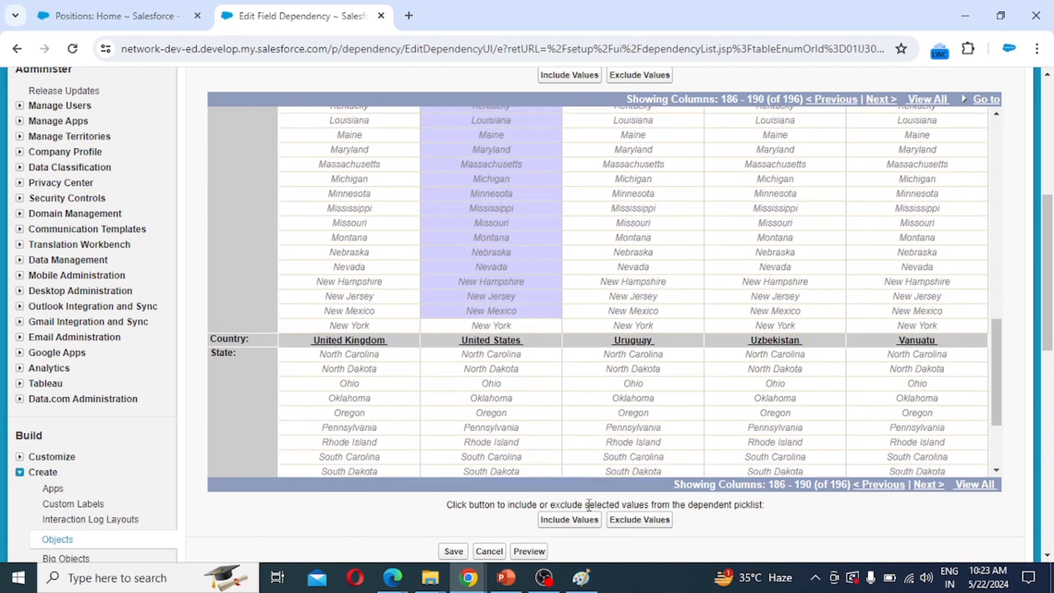
left_click(579, 526)
left_click(496, 326)
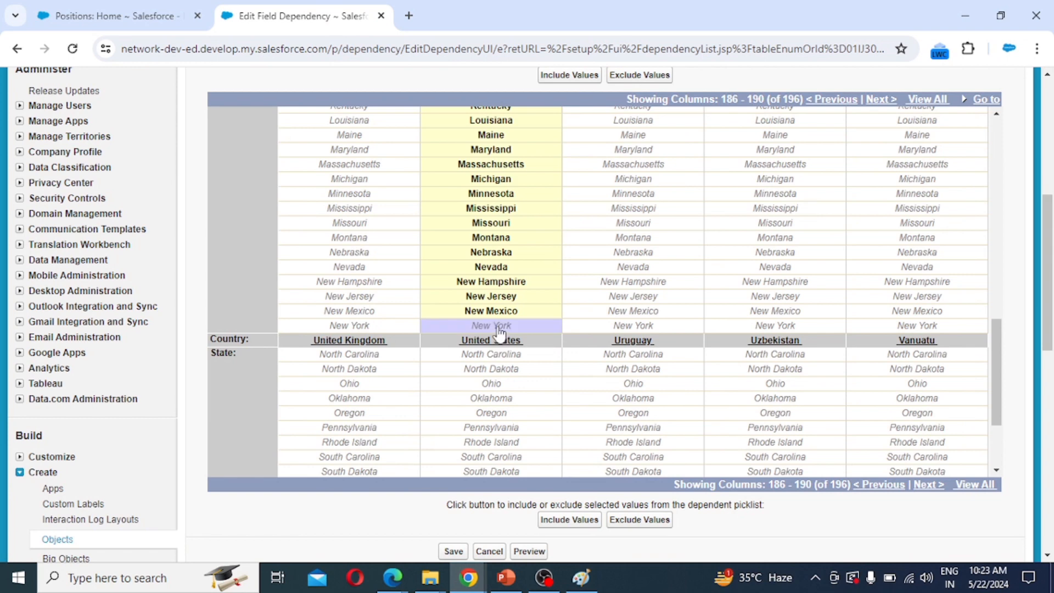
left_click(571, 526)
scroll(510, 362, "down", 3)
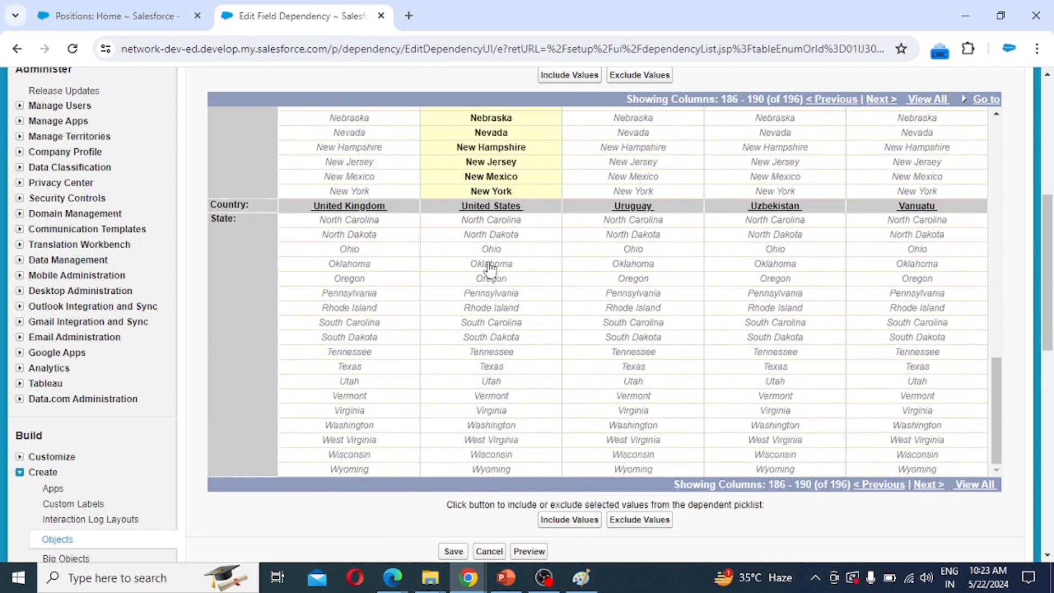
left_click_drag(493, 221, 495, 250)
left_click_drag(506, 291, 532, 476)
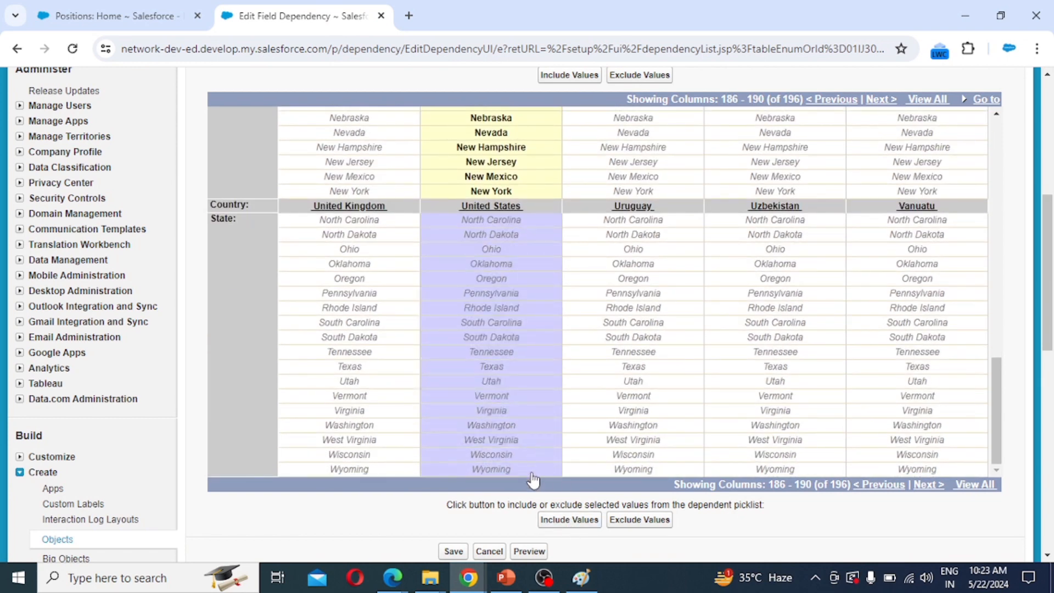
left_click(570, 521)
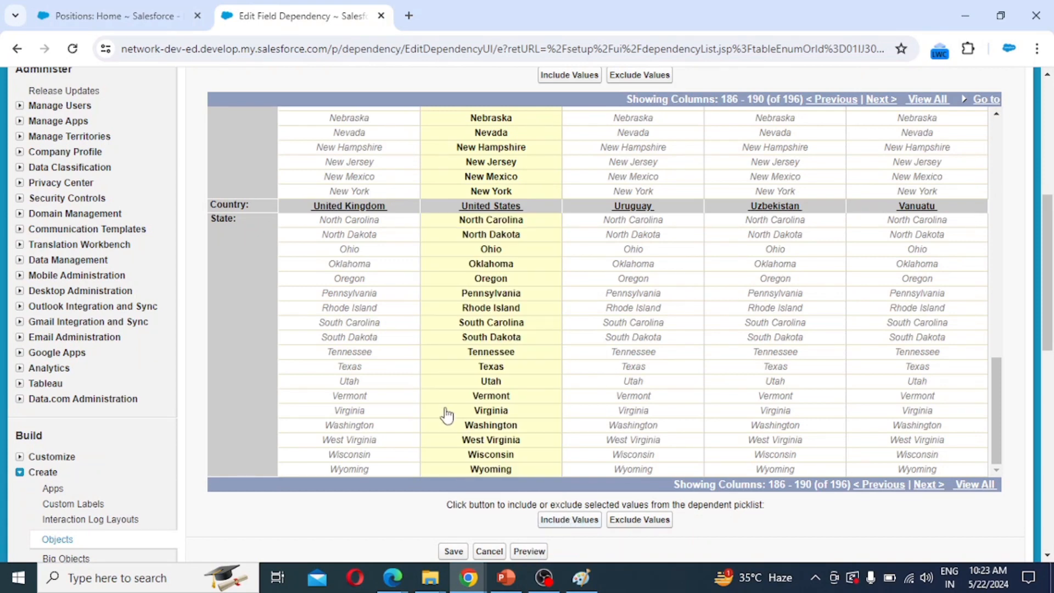
scroll(447, 415, "down", 3)
left_click(531, 398)
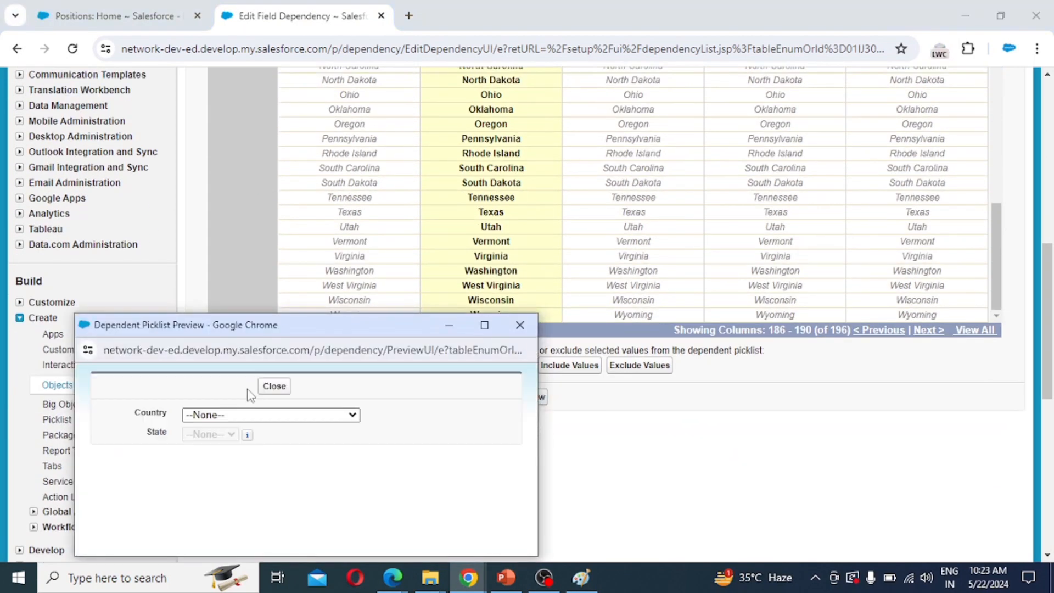
left_click(236, 418)
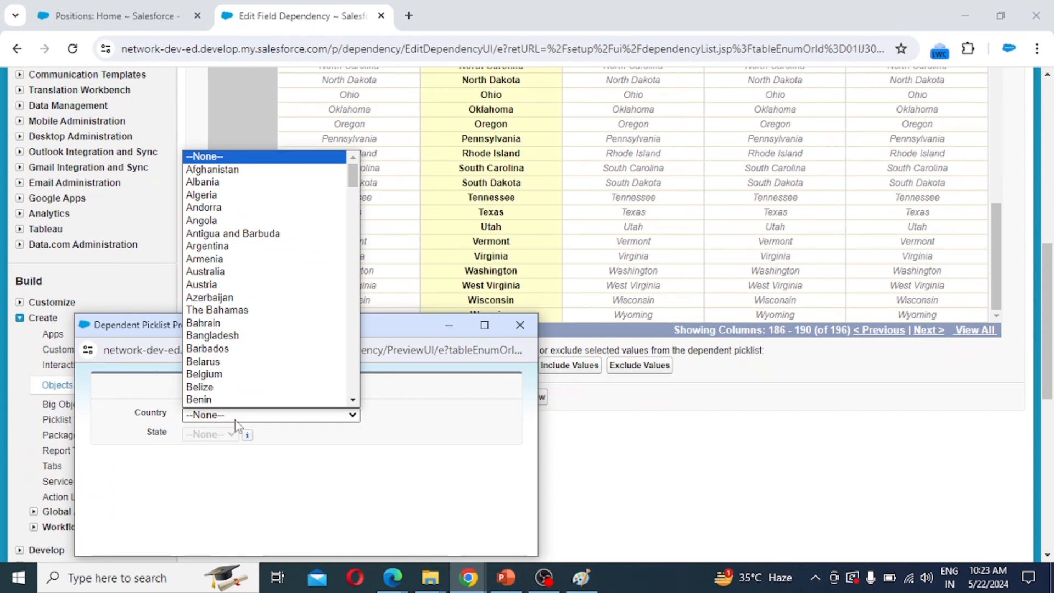
type("india")
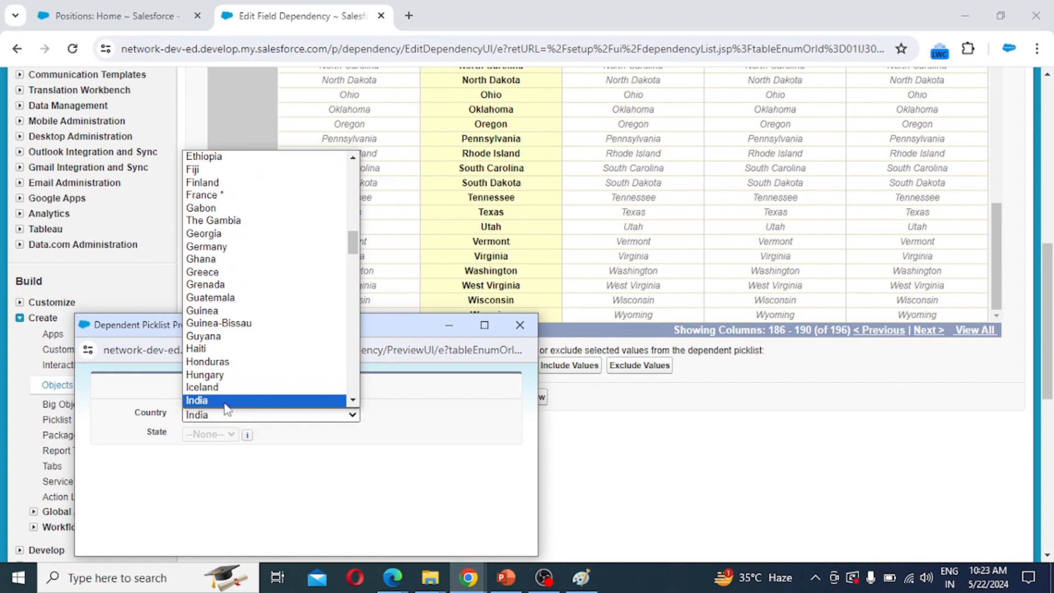
left_click(226, 401)
left_click(212, 435)
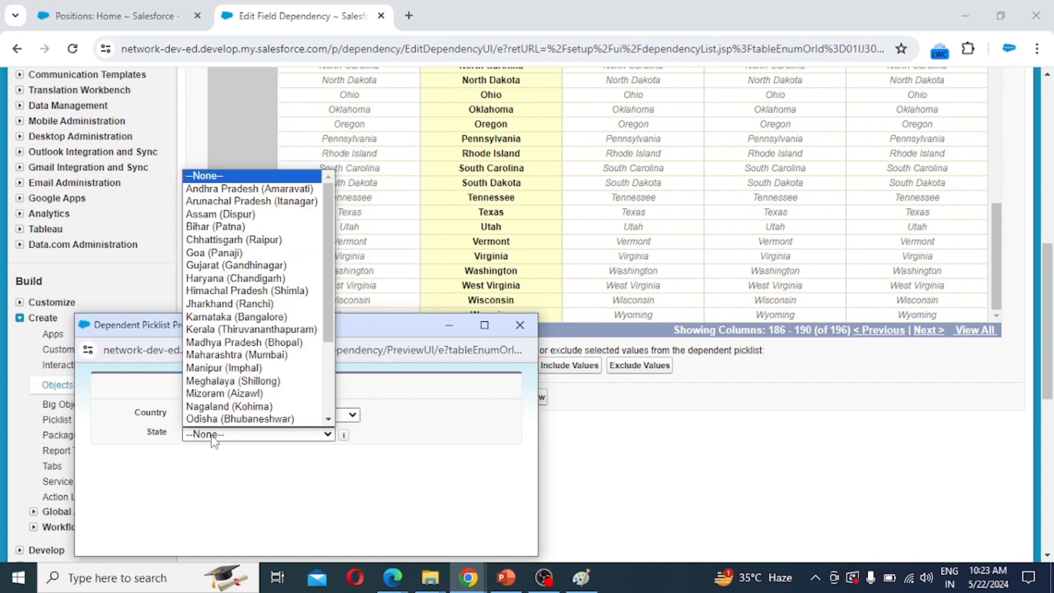
scroll(231, 338, "down", 3)
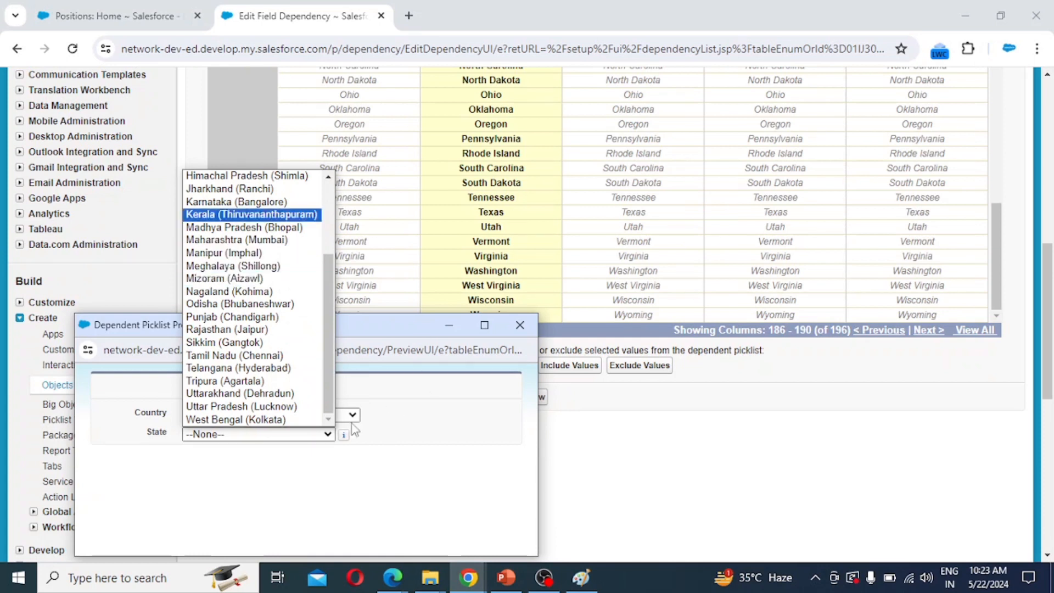
left_click(234, 356)
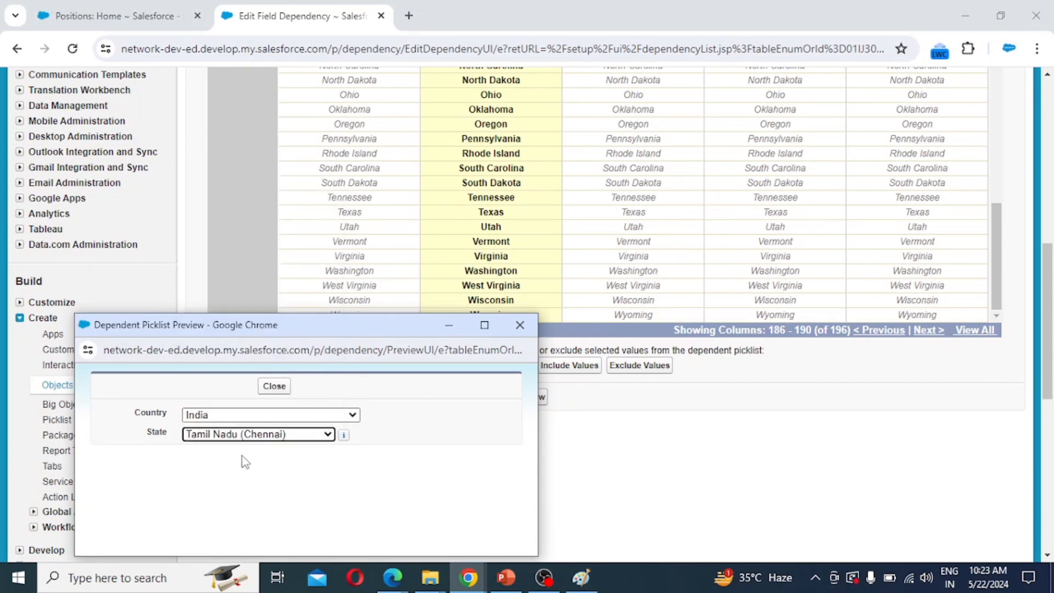
left_click(282, 416)
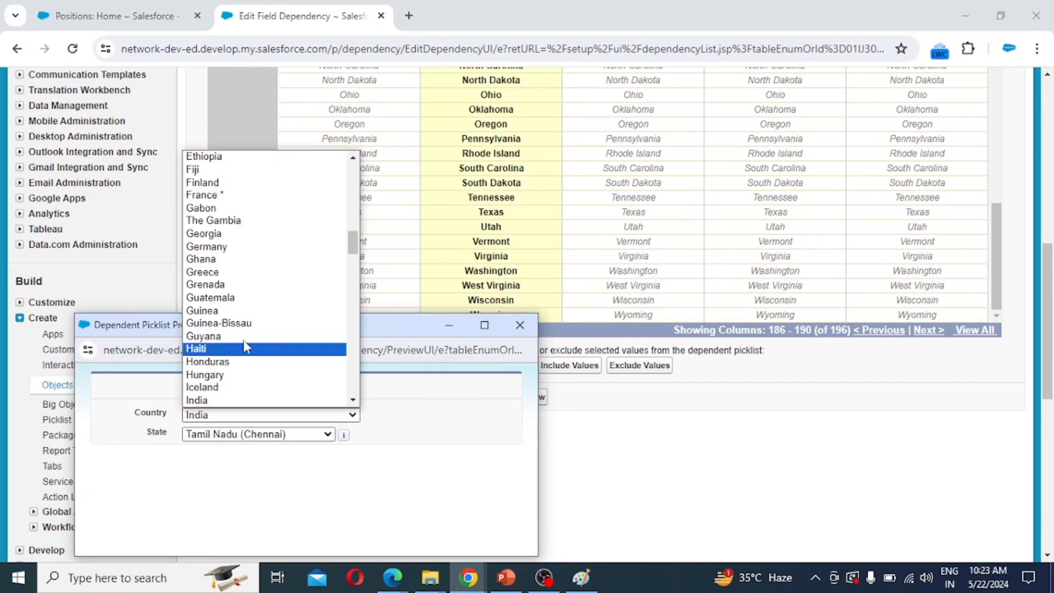
left_click(232, 244)
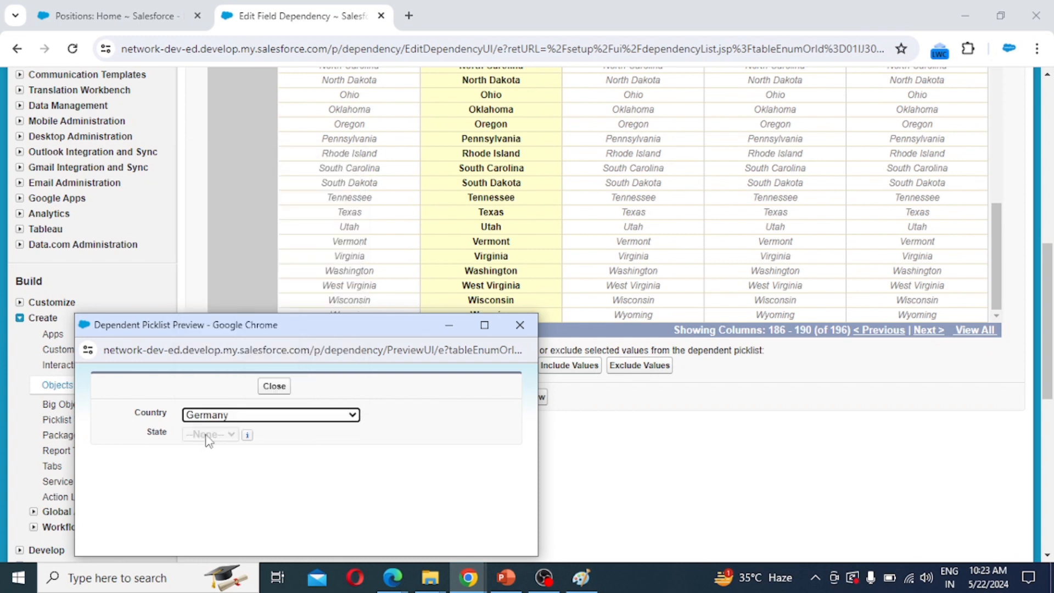
left_click(274, 417)
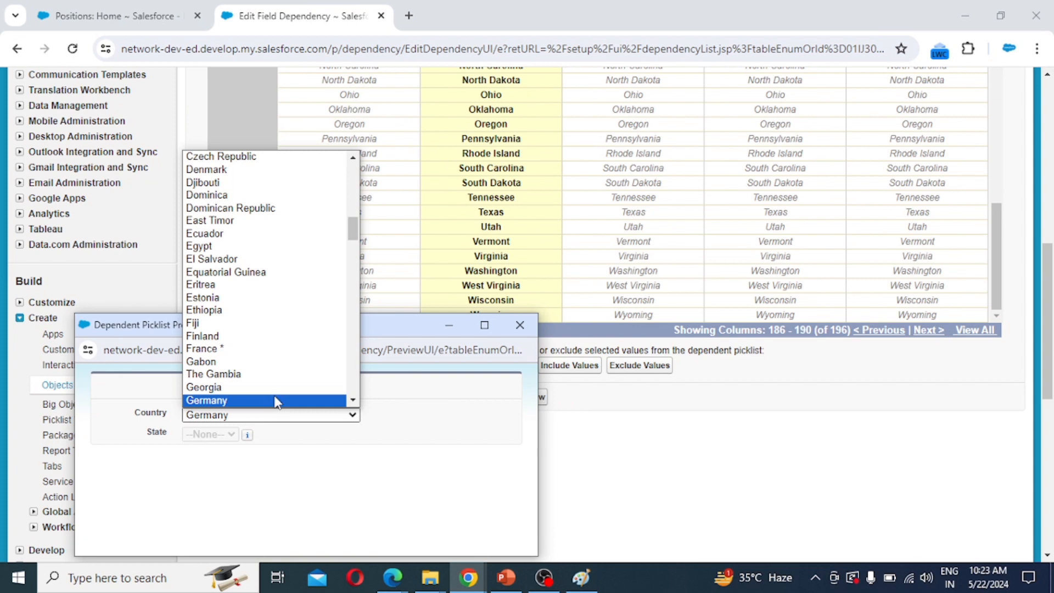
scroll(272, 354, "down", 20)
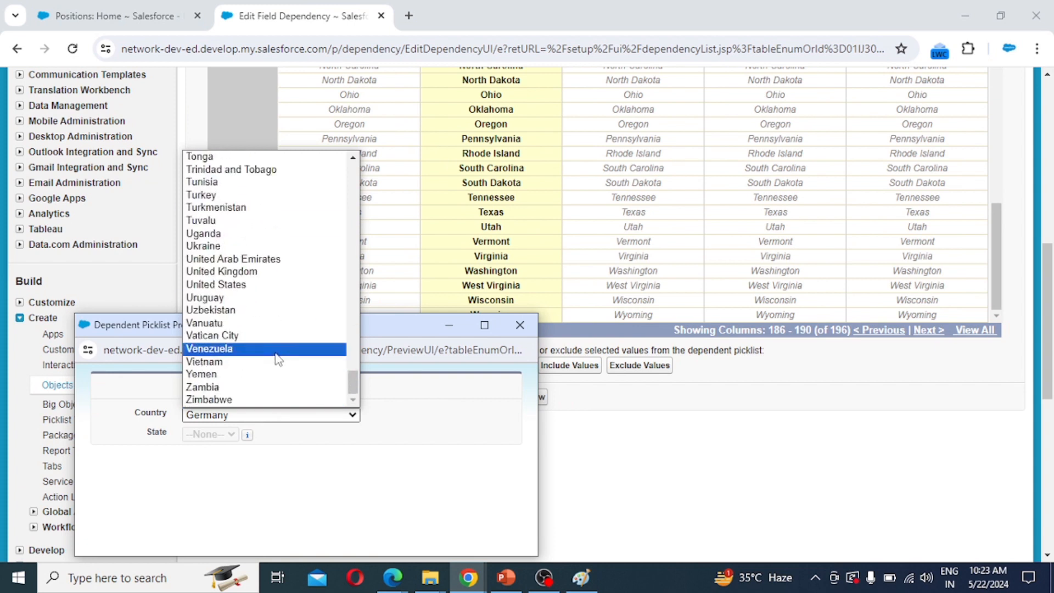
left_click(275, 284)
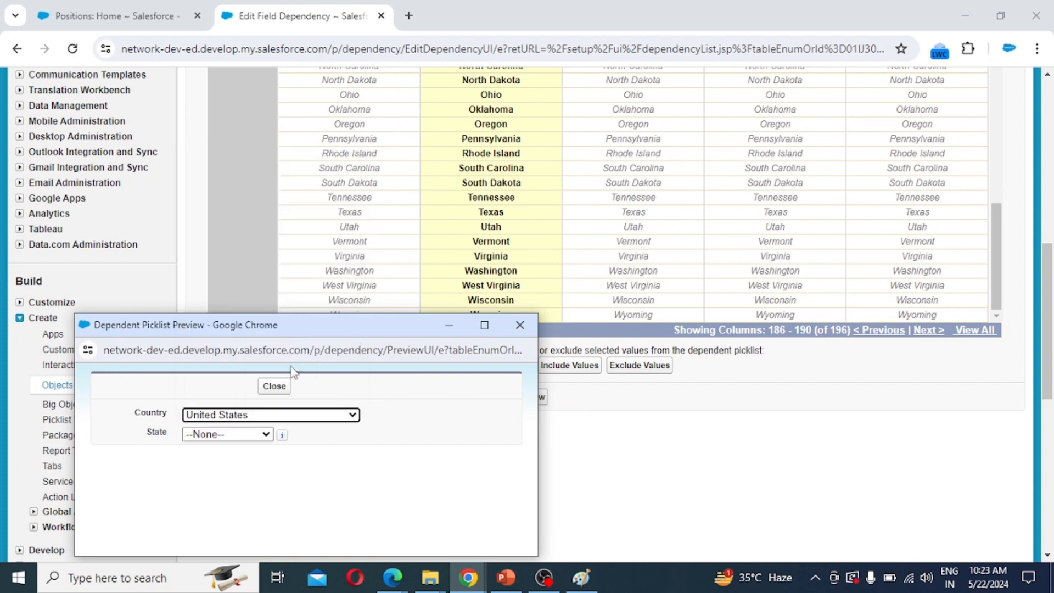
left_click(232, 434)
scroll(238, 330, "down", 10)
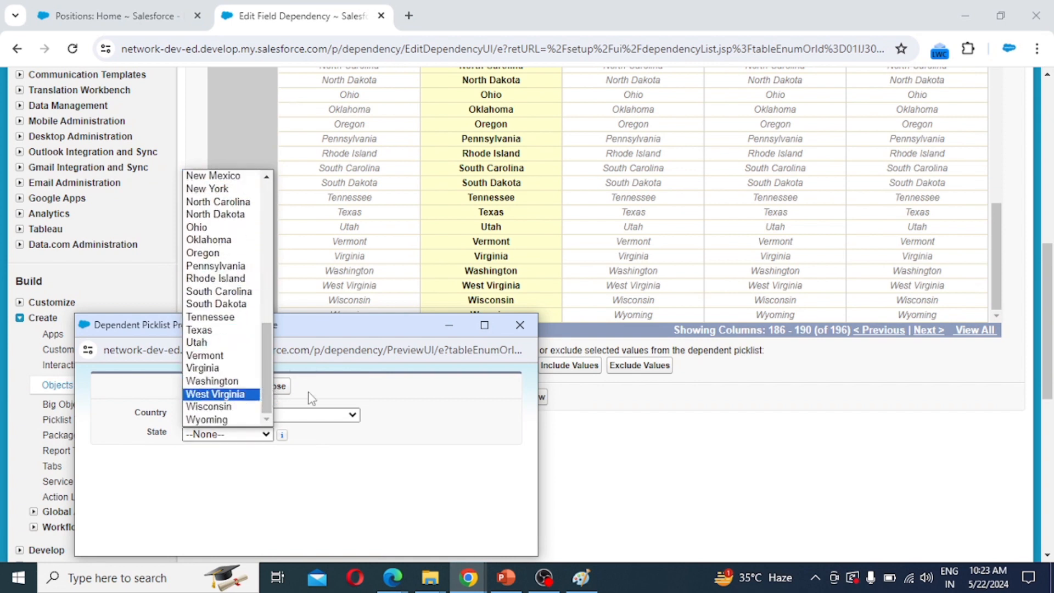
left_click(215, 394)
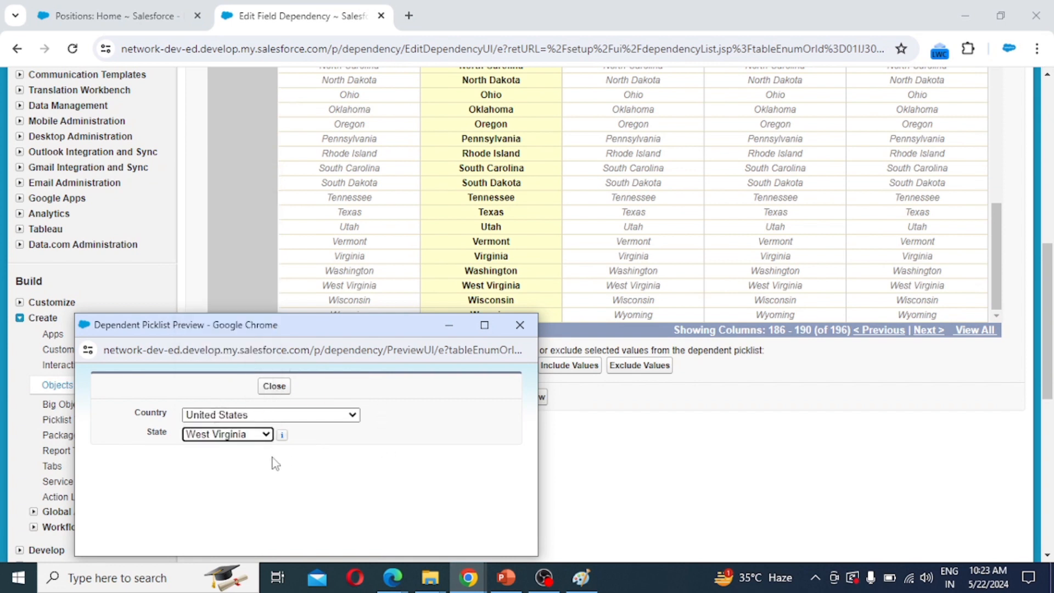
left_click(258, 416)
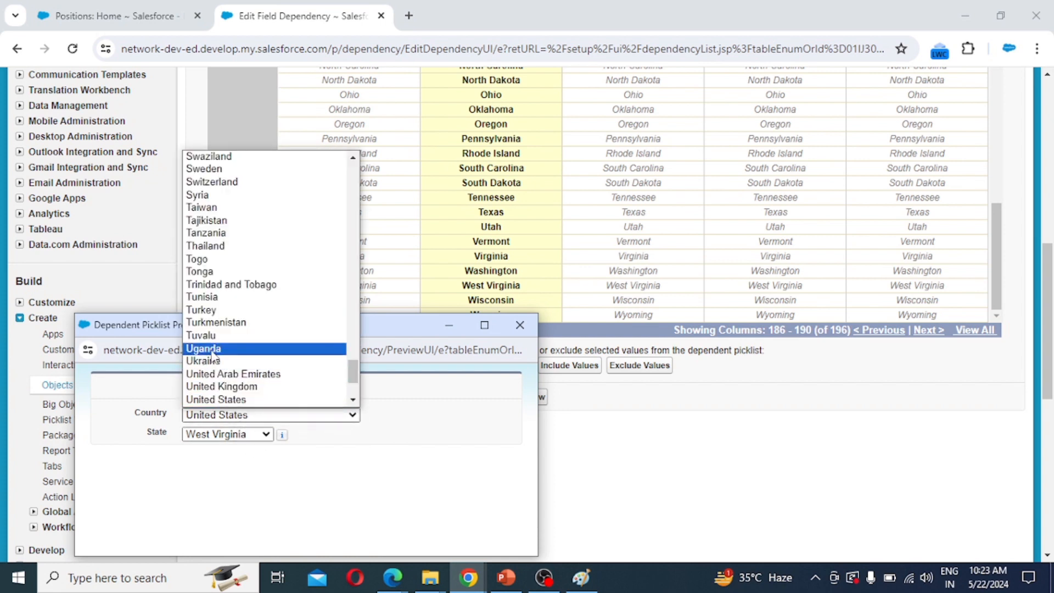
left_click(245, 349)
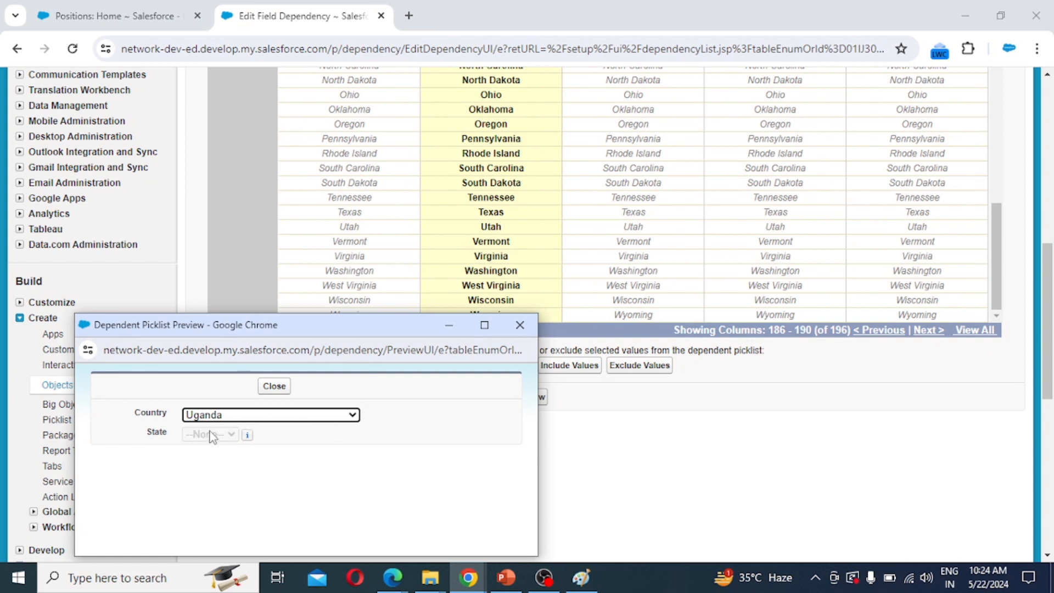
left_click(639, 473)
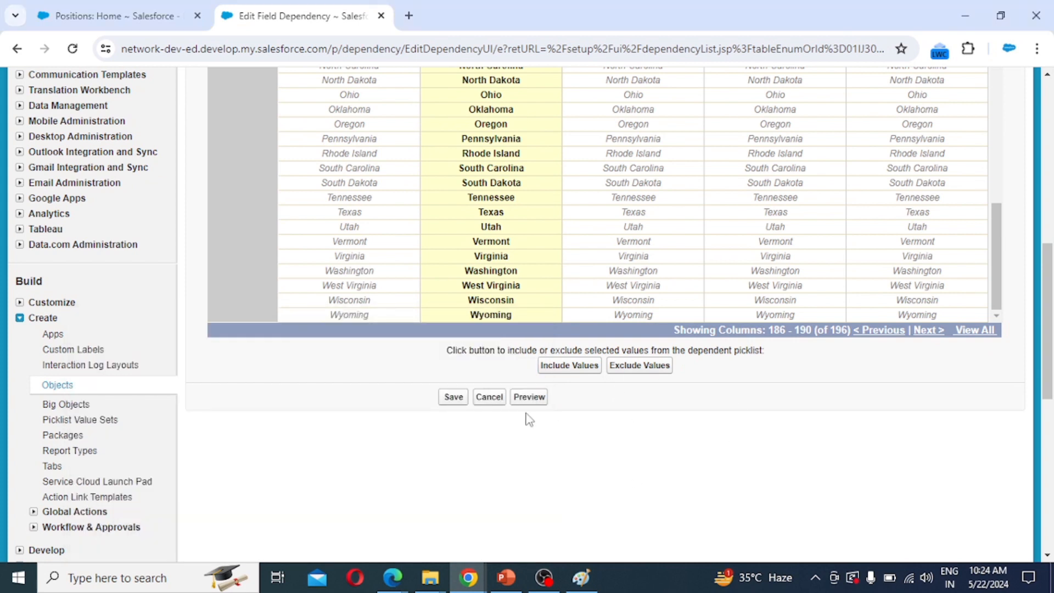
Save and confirm the Country–State dependency, then return to Candidate's Custom Fields & Relationships.
left_click(453, 397)
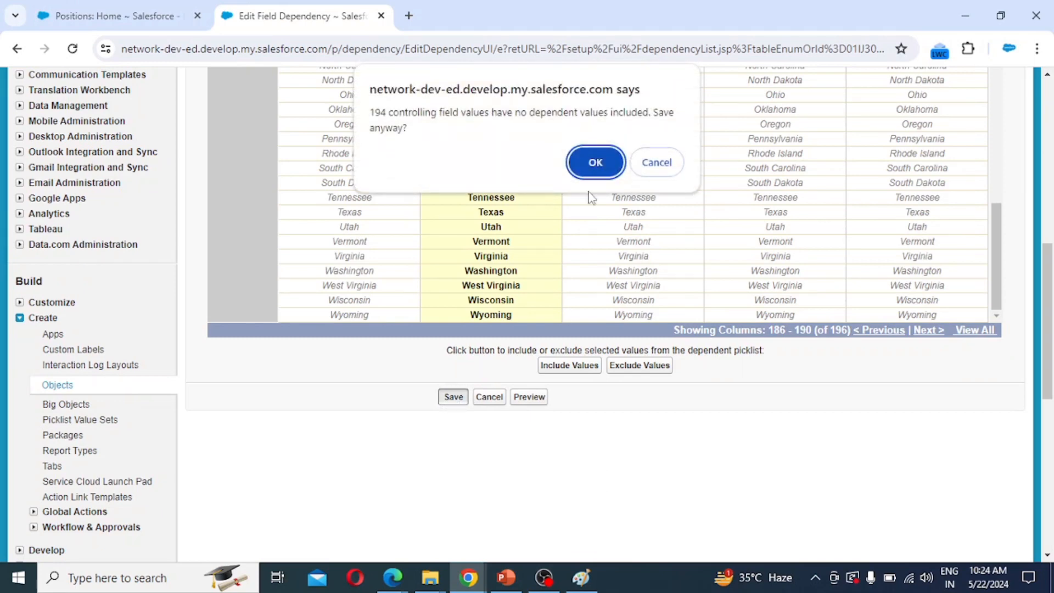
left_click(582, 161)
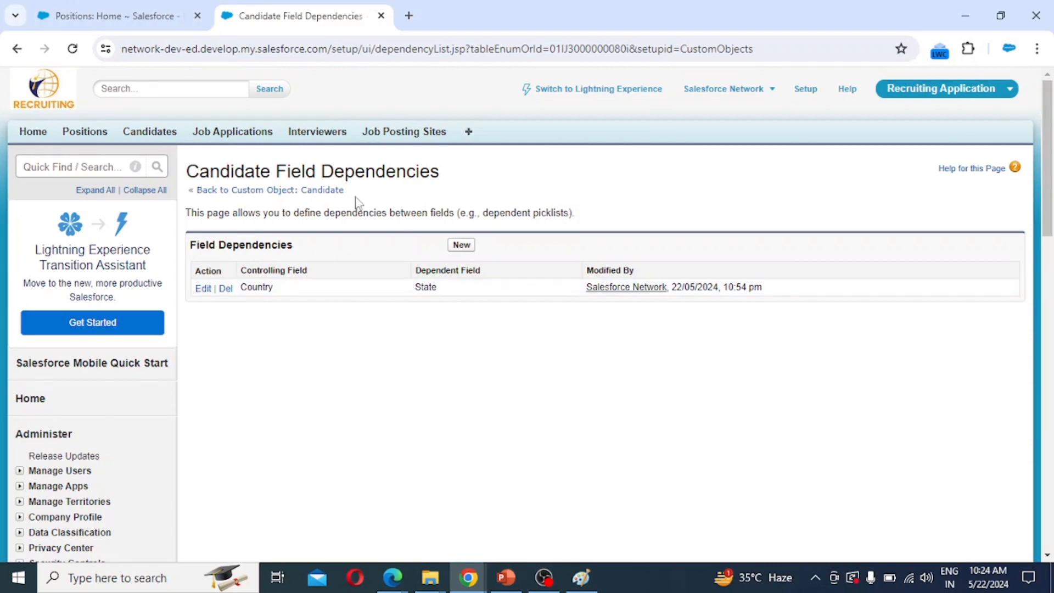
left_click(235, 190)
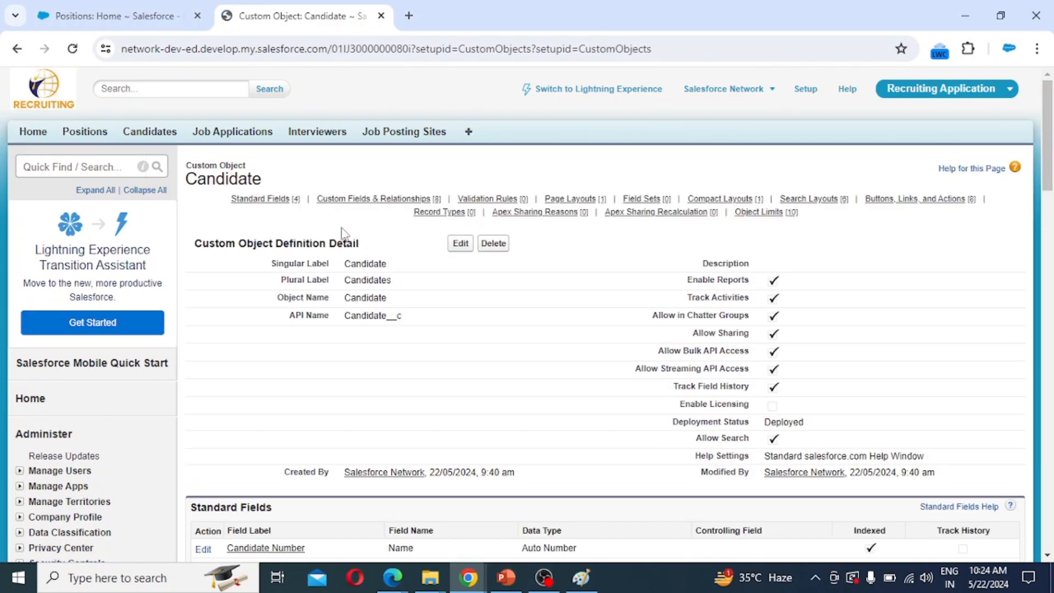
scroll(347, 349, "down", 7)
scroll(347, 349, "down", 1)
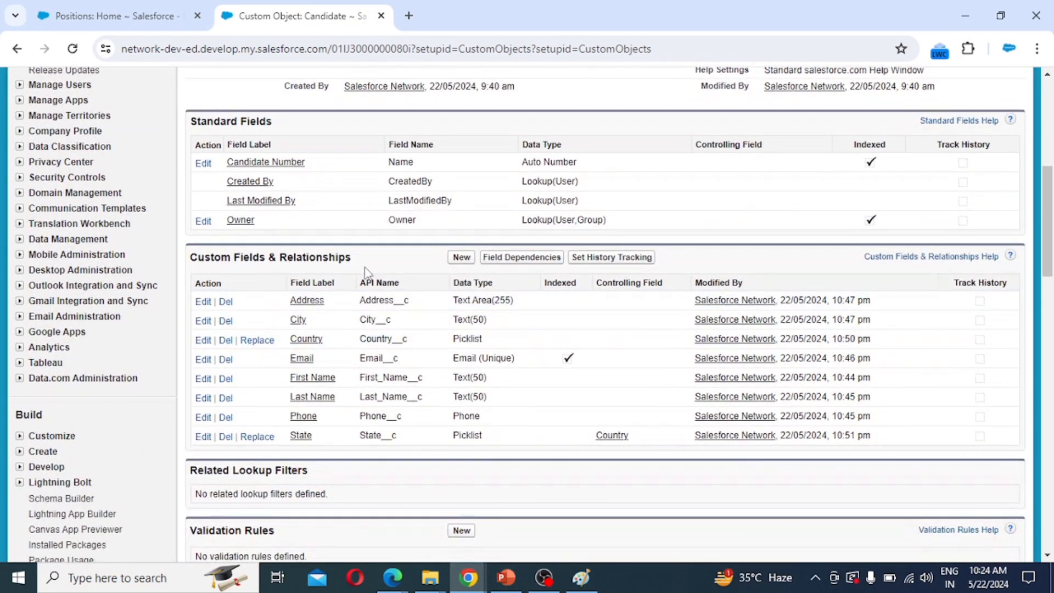
Start a new Candidate text field labelled 'Zip' with length 6.
left_click(461, 258)
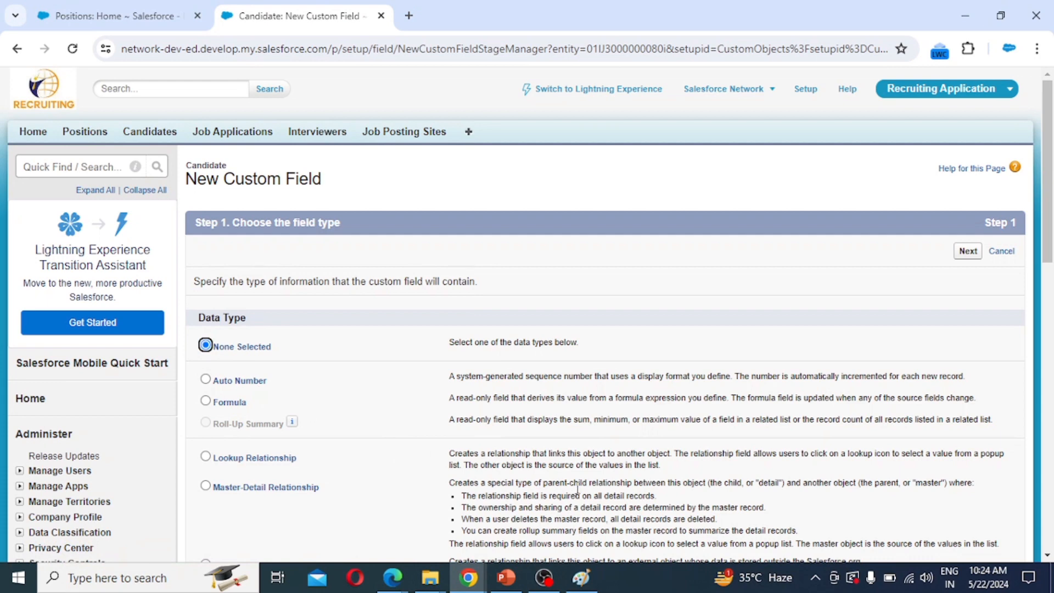
scroll(431, 461, "down", 5)
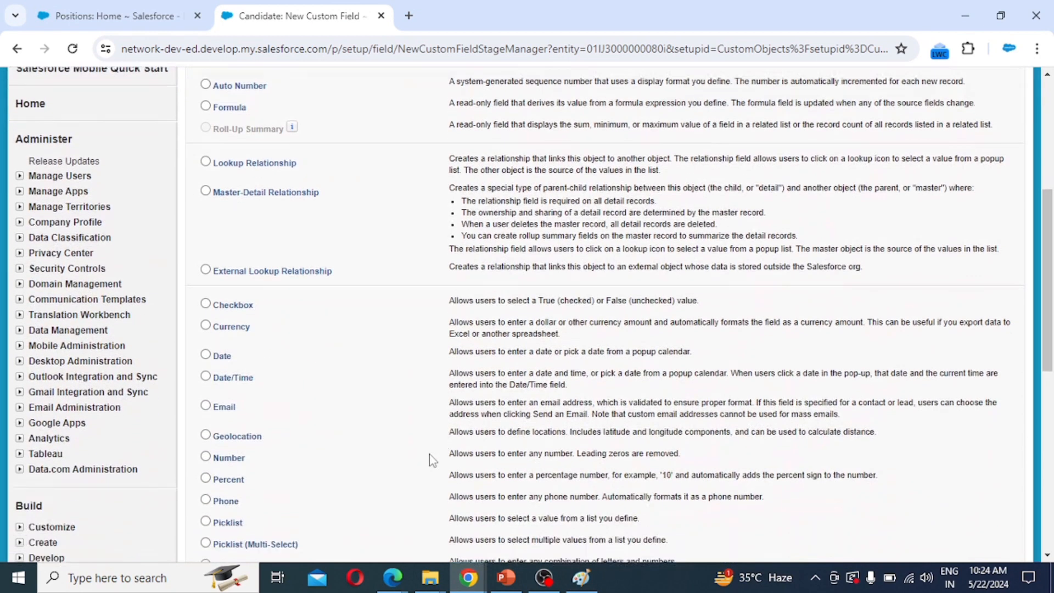
scroll(229, 465, "down", 1)
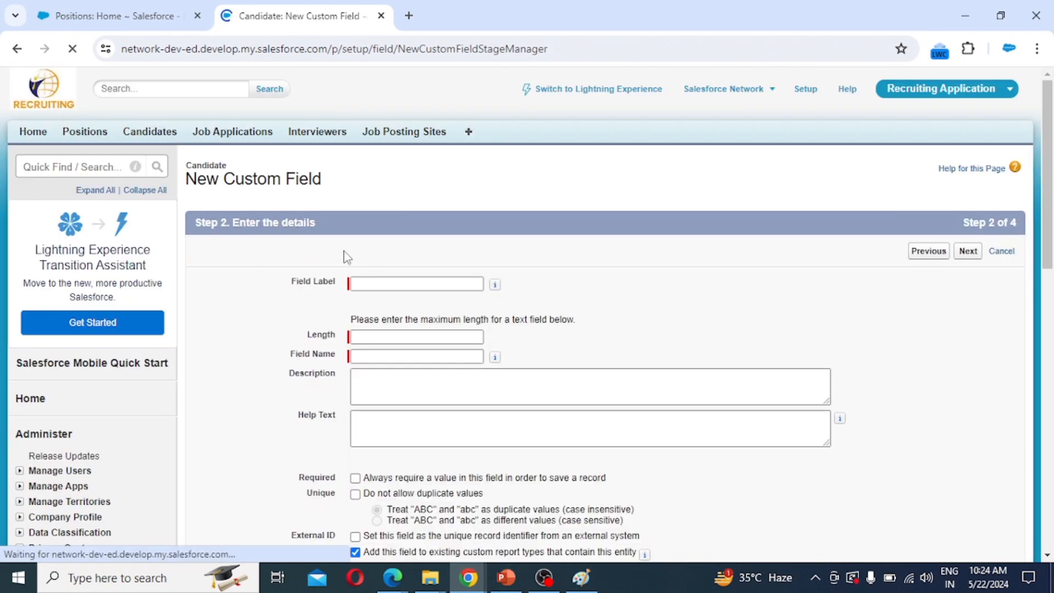
left_click(378, 285)
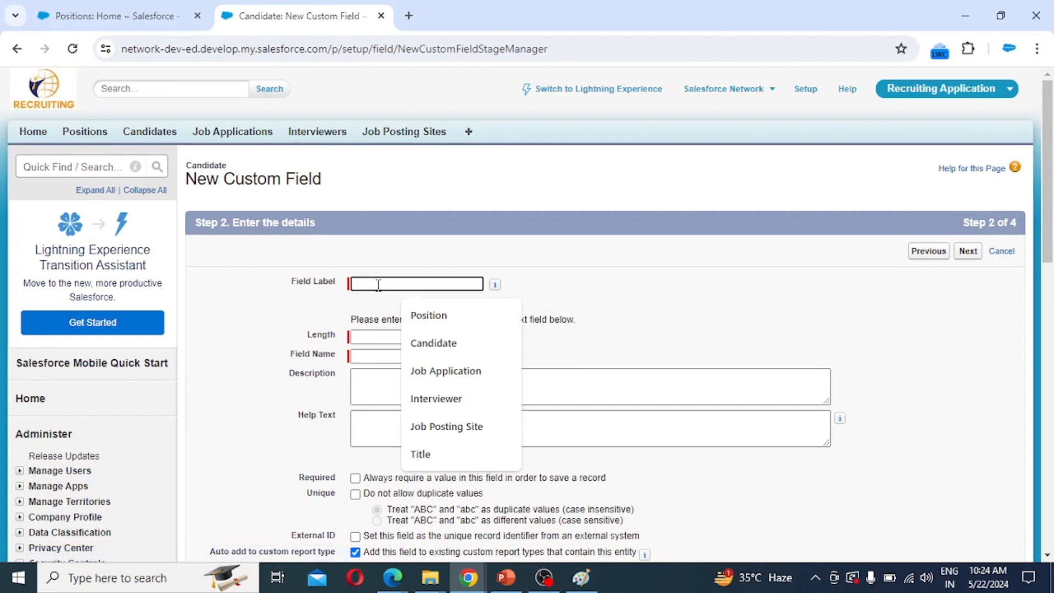
type("Z")
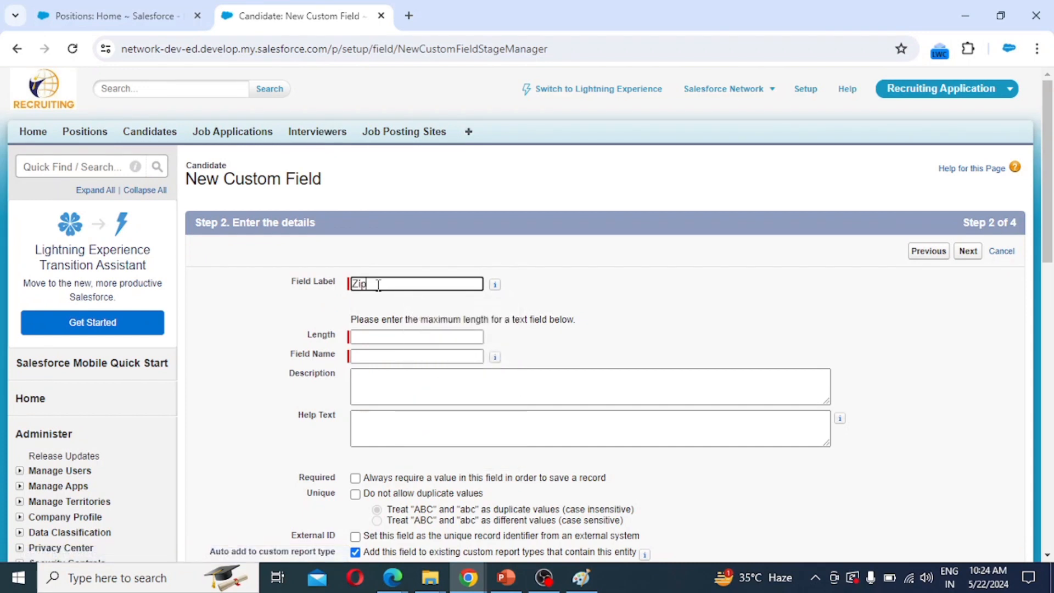
type("ip")
key("Tab")
key("Tab")
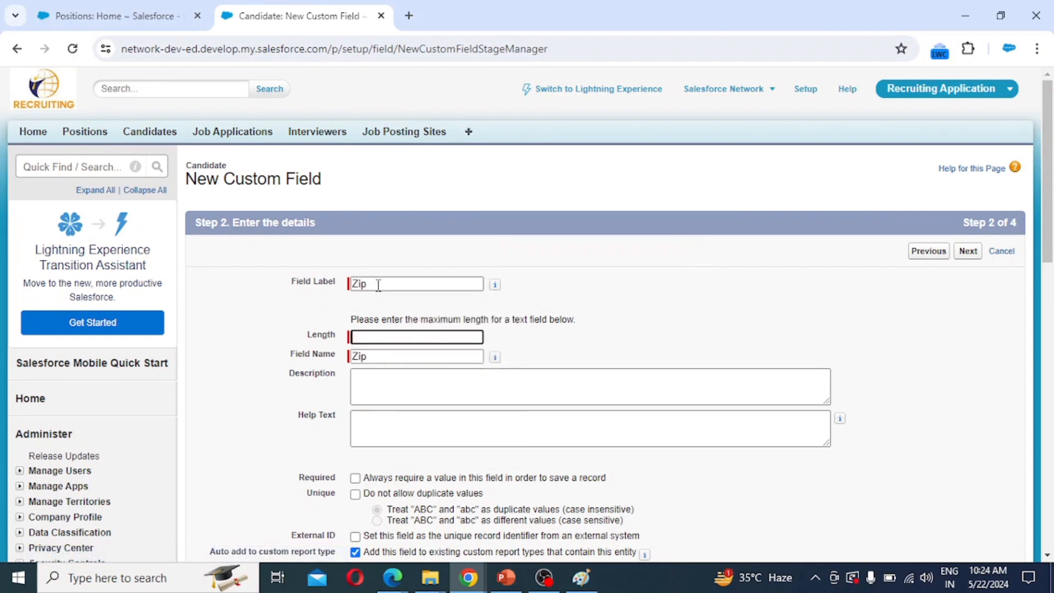
type("5")
key("BackSpace")
key("Tab")
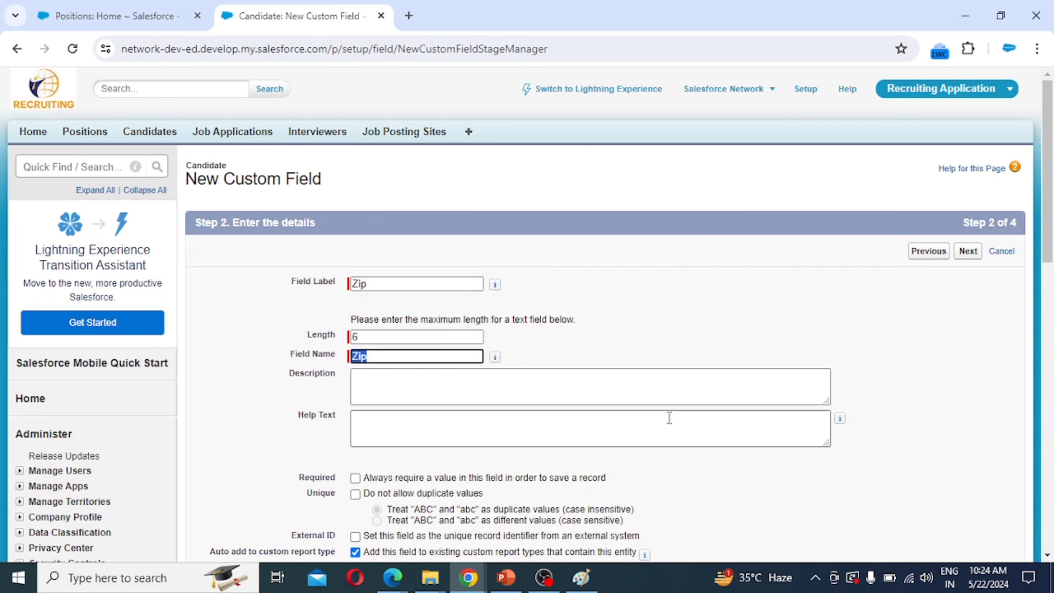
Keep default security and Candidate Layout for Zip, then Save & New.
scroll(670, 385, "down", 3)
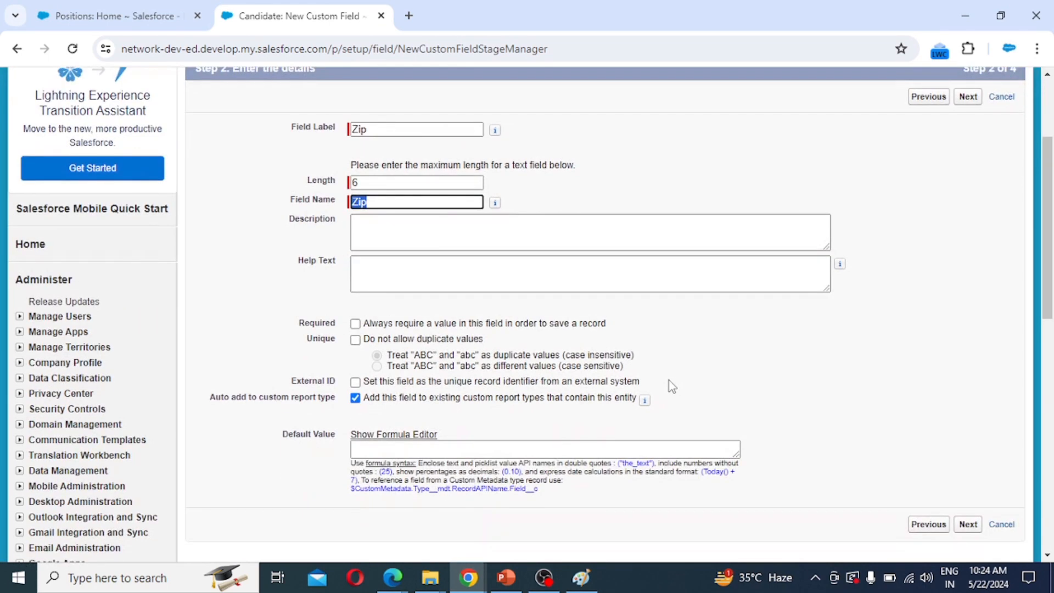
left_click(968, 526)
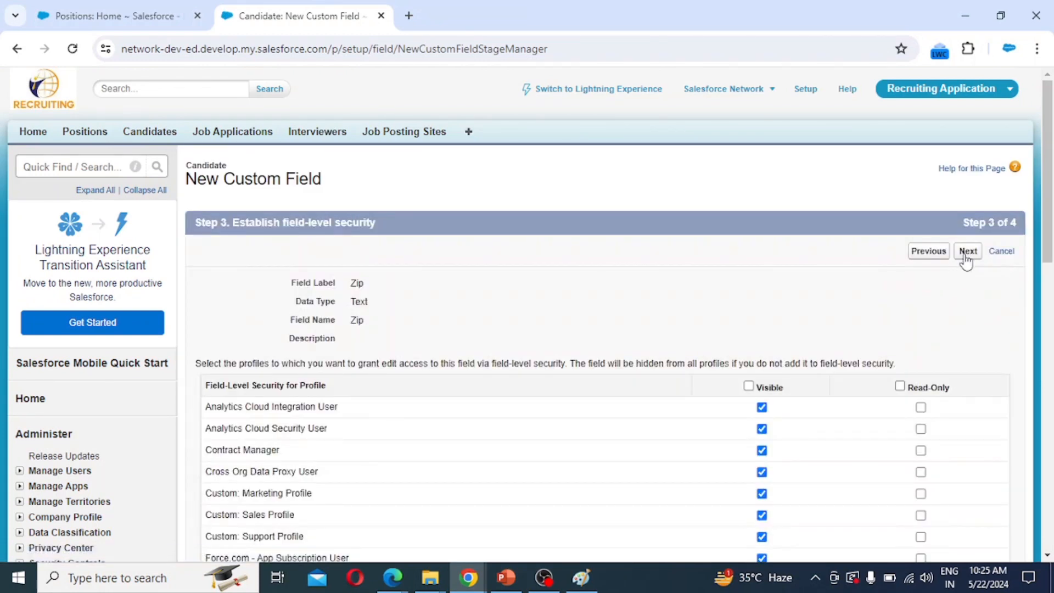
left_click(966, 253)
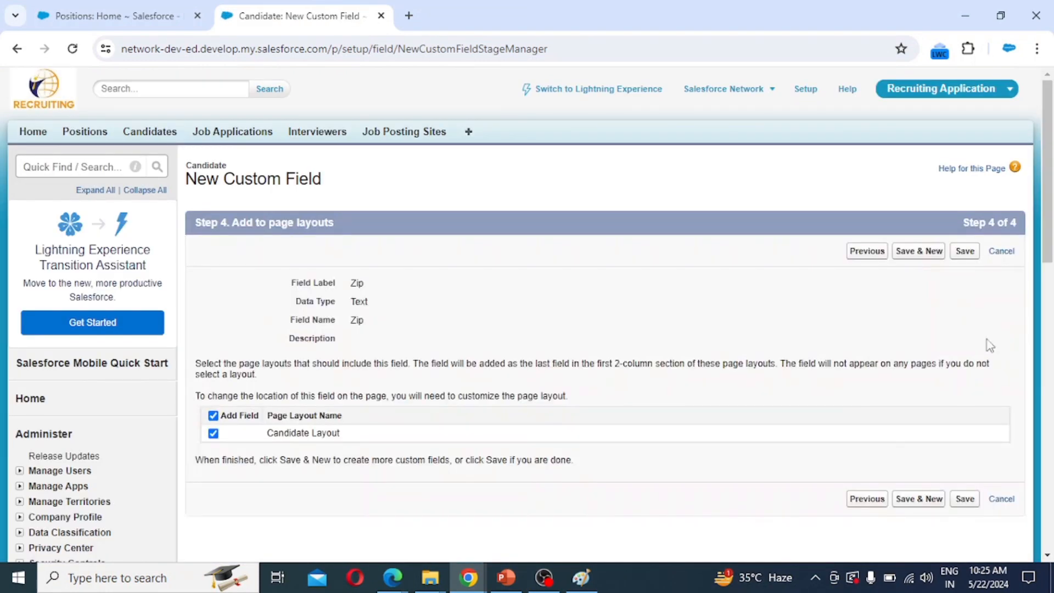
left_click(923, 252)
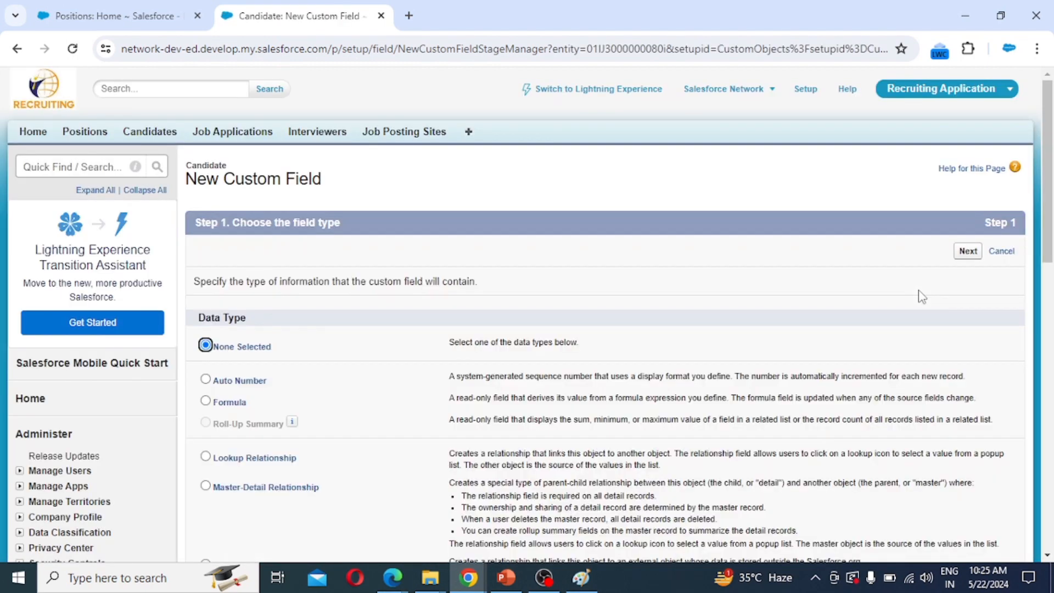
Choose Picklist (Multi-Select) as the type, dismissing its limitations notice.
scroll(328, 414, "down", 10)
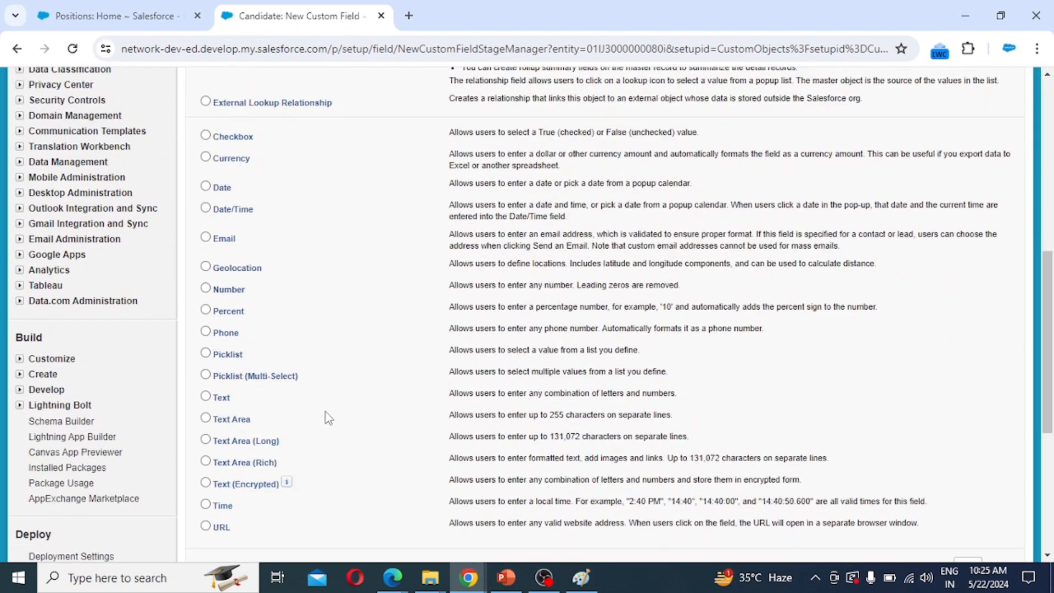
left_click(245, 299)
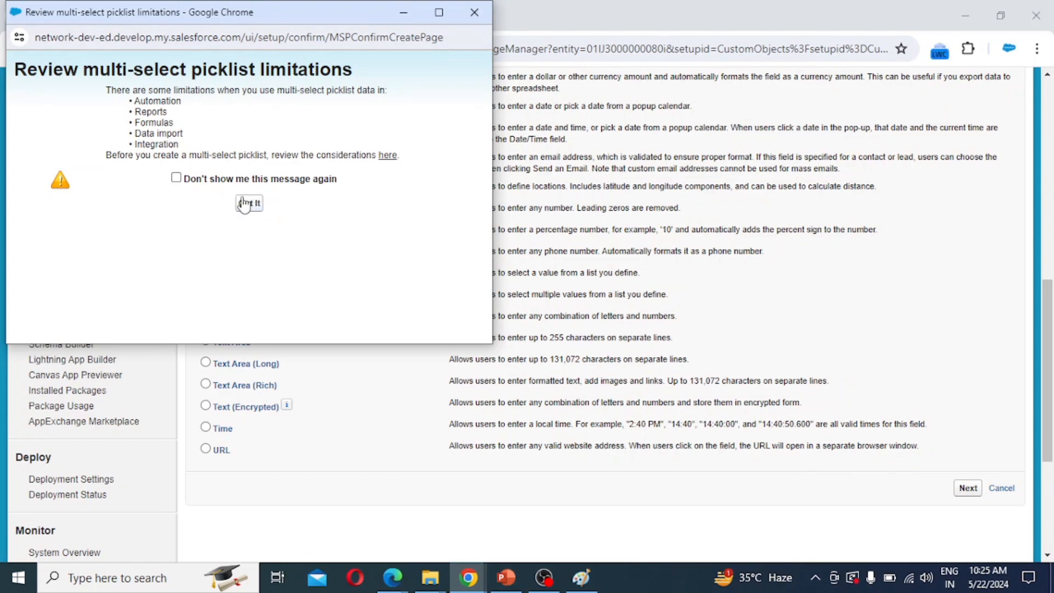
left_click(249, 203)
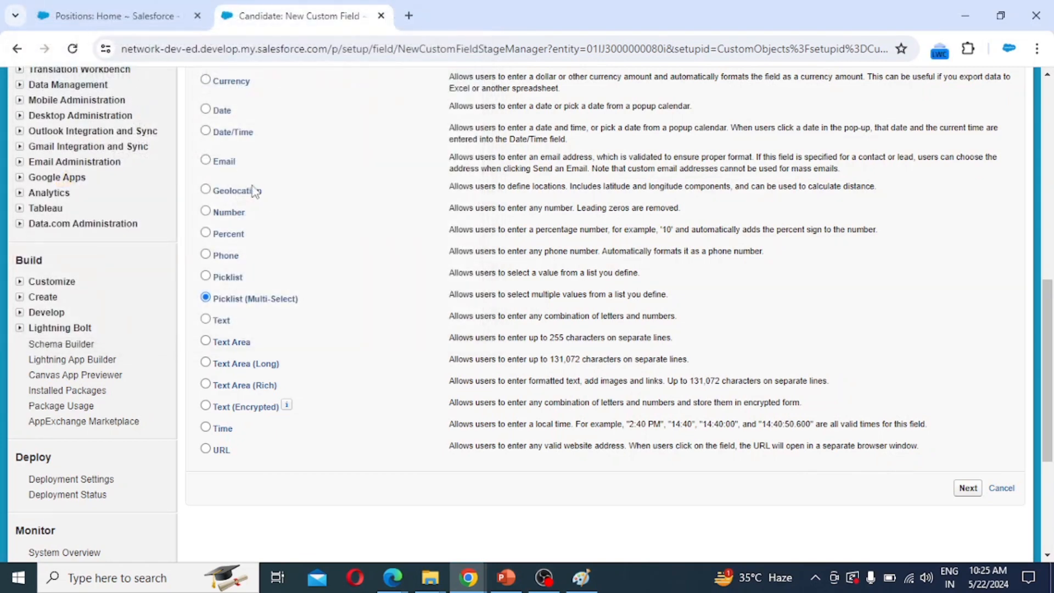
left_click(964, 491)
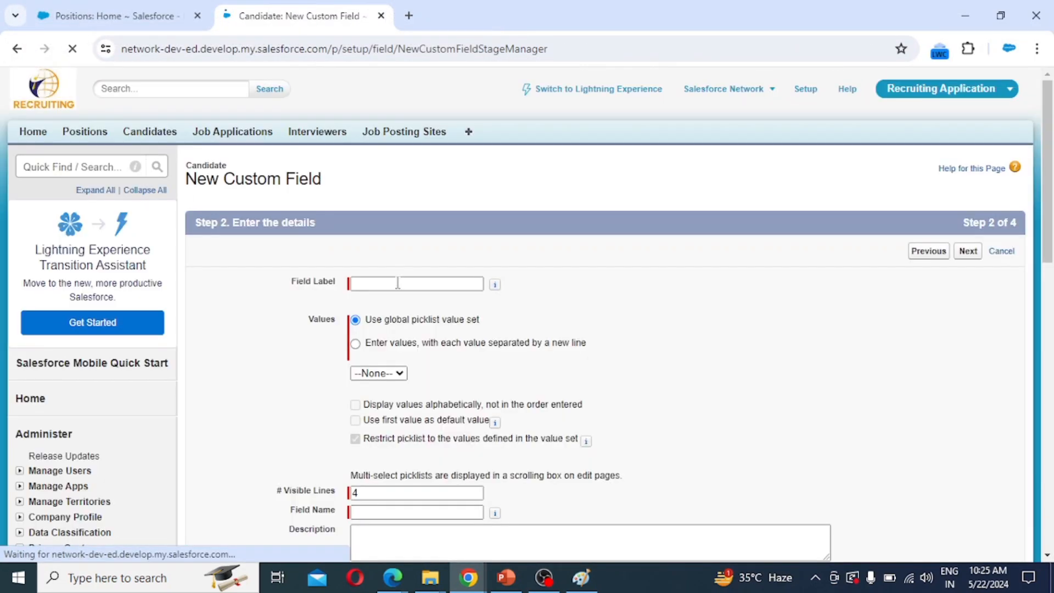
Label it 'Education' with High School, Intermediate, Graduation, Post Graduation; keep default security.
left_click(393, 283)
type("Education")
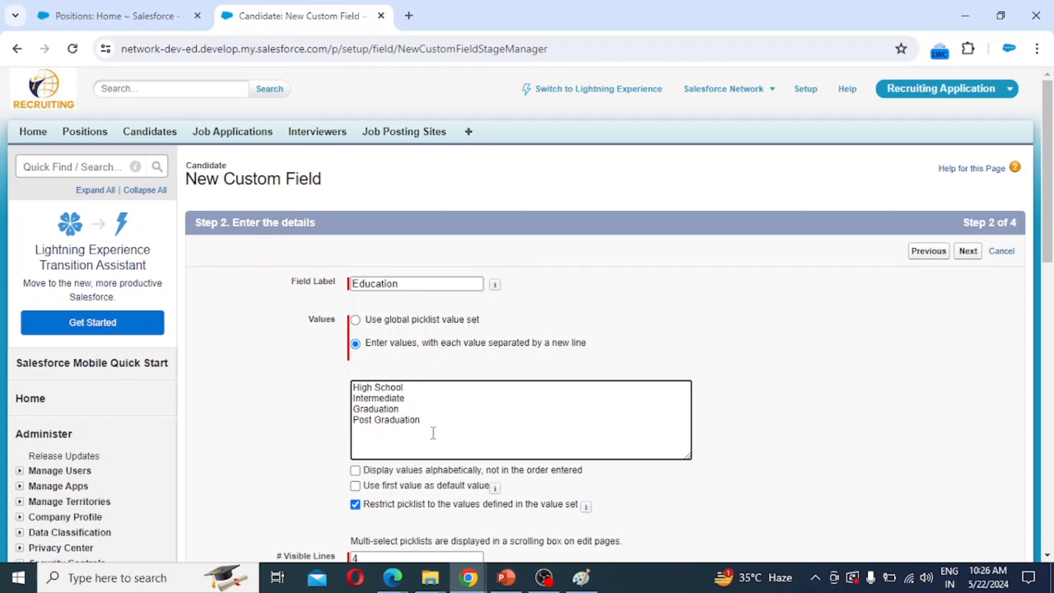
left_click(968, 252)
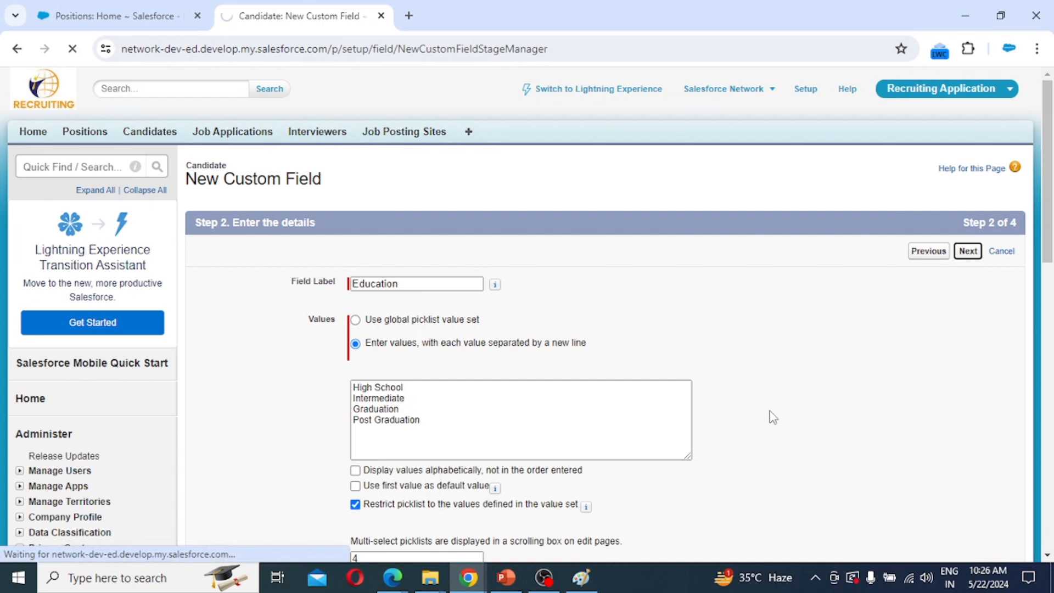
scroll(631, 395, "down", 2)
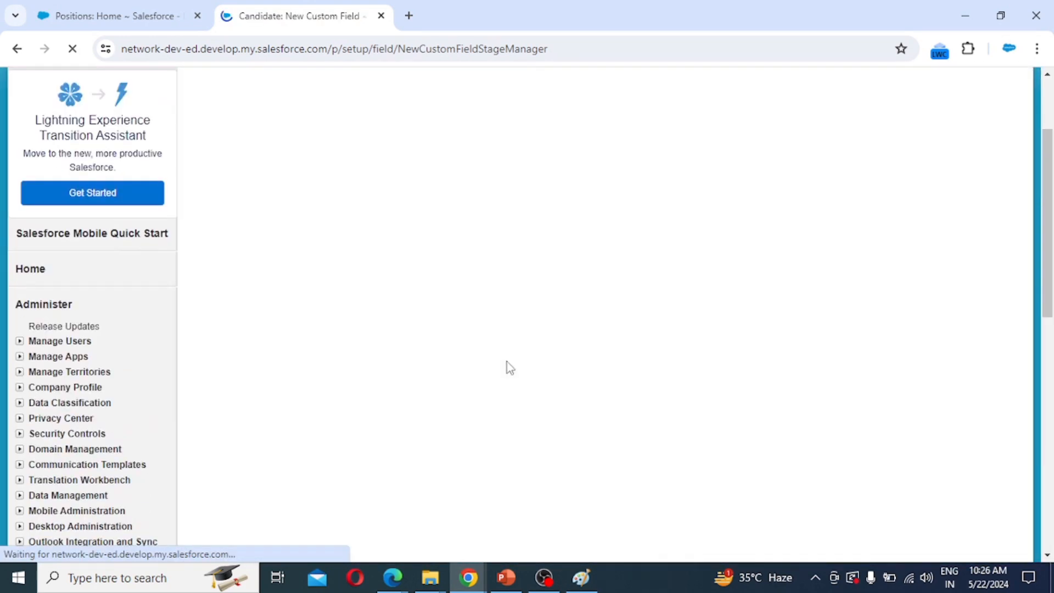
scroll(508, 369, "down", 5)
scroll(815, 378, "down", 2)
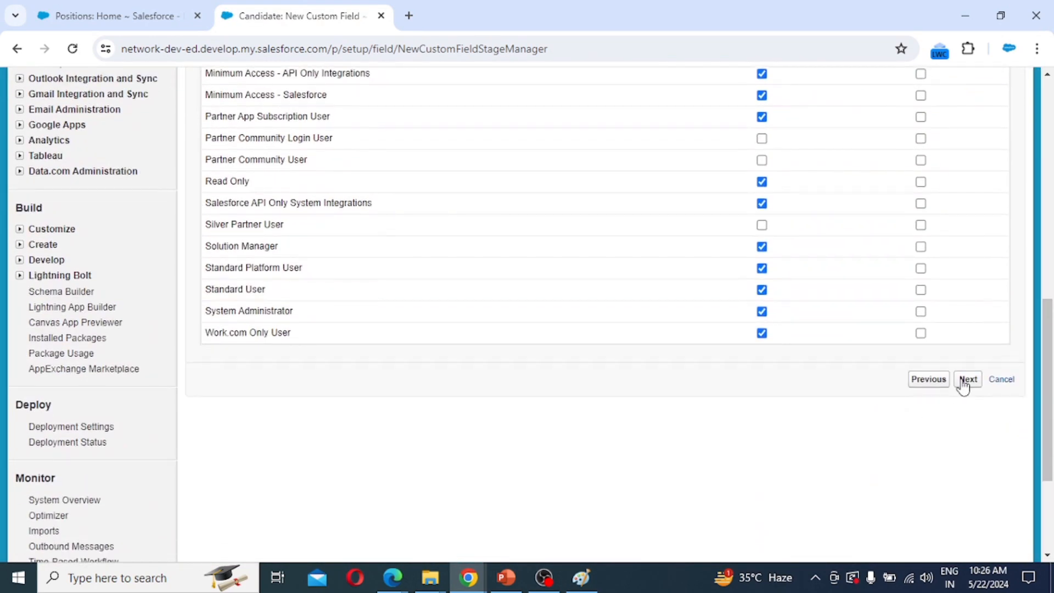
left_click(969, 384)
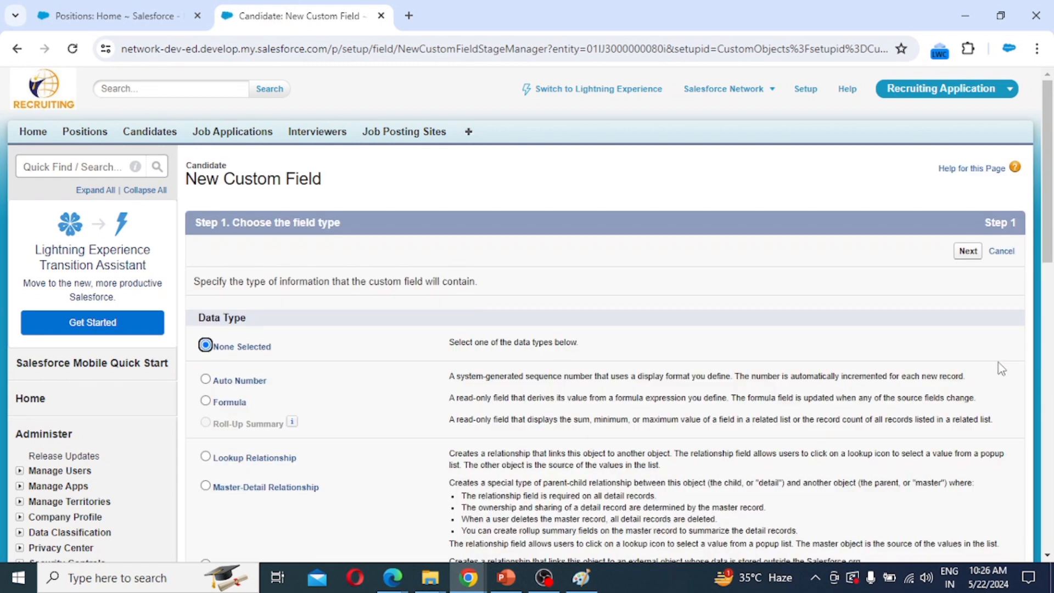
Create the Candidate checkbox field 'Currently Employed', unchecked by default, and save with Save & New.
scroll(664, 325, "down", 5)
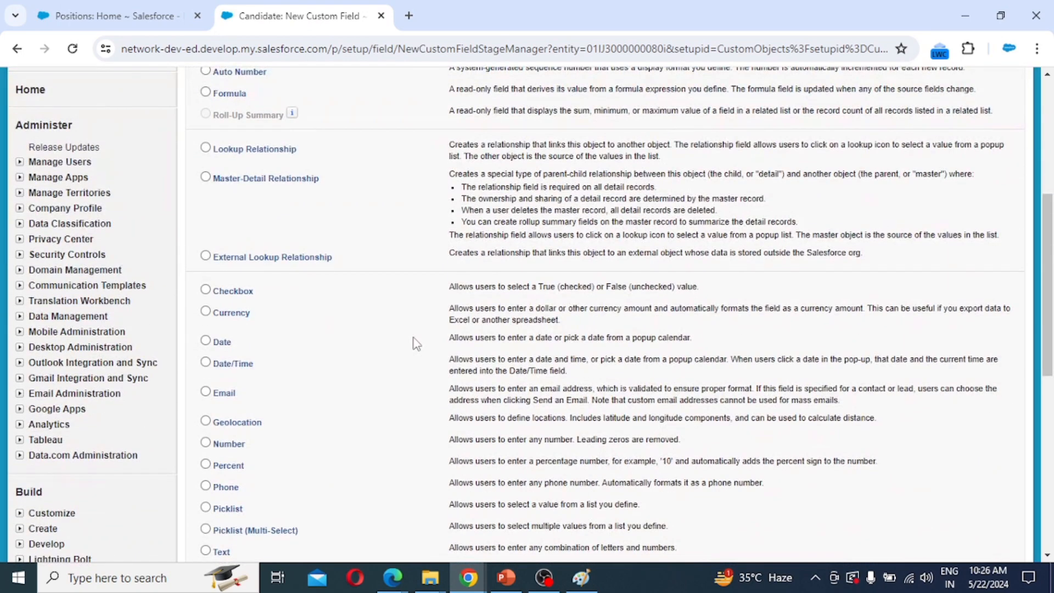
left_click(234, 291)
scroll(942, 491, "down", 3)
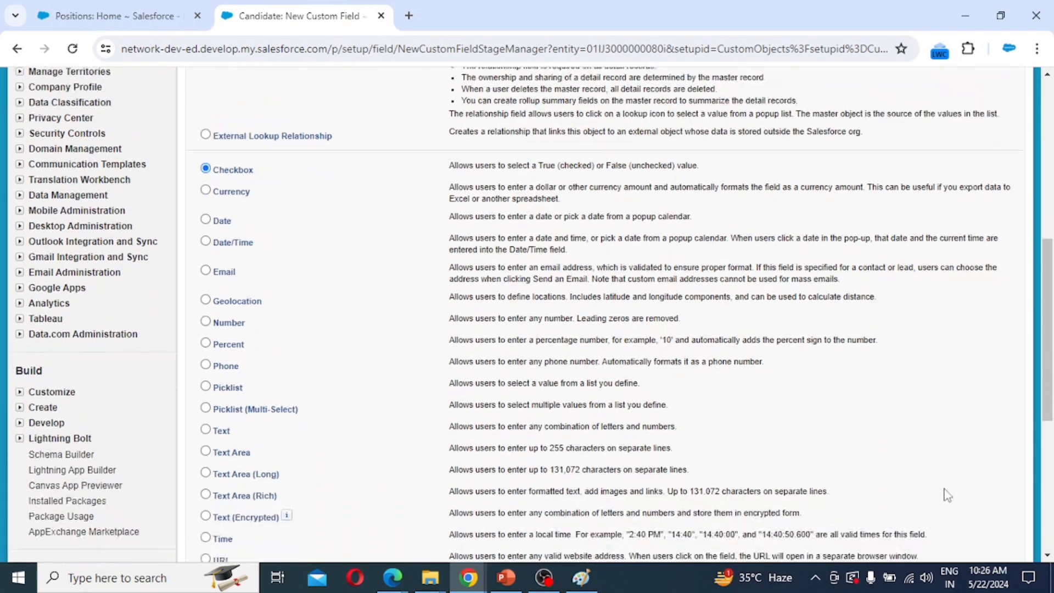
scroll(935, 505, "down", 3)
left_click(968, 413)
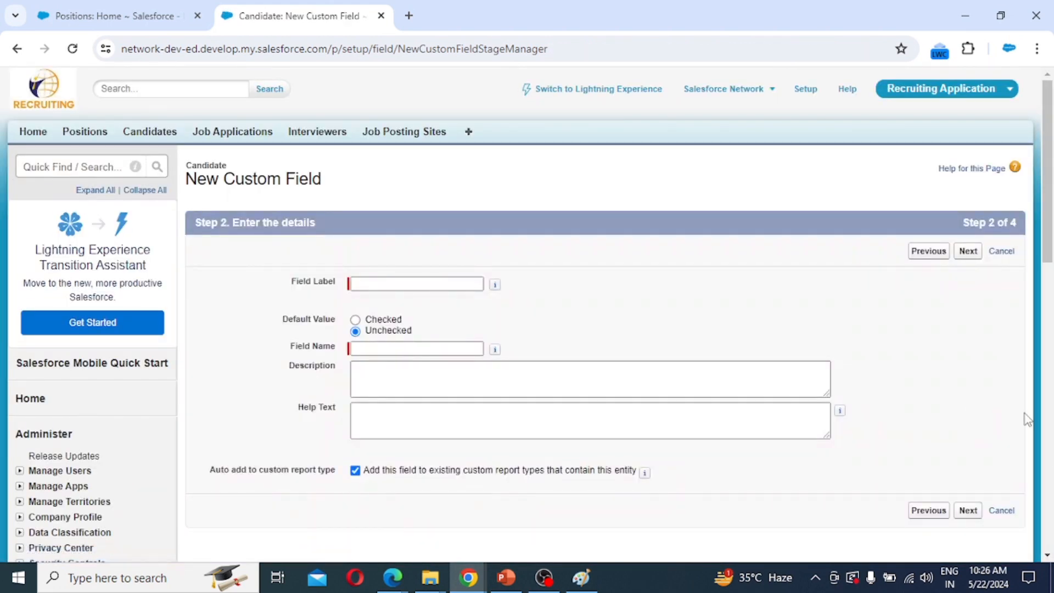
left_click(375, 284)
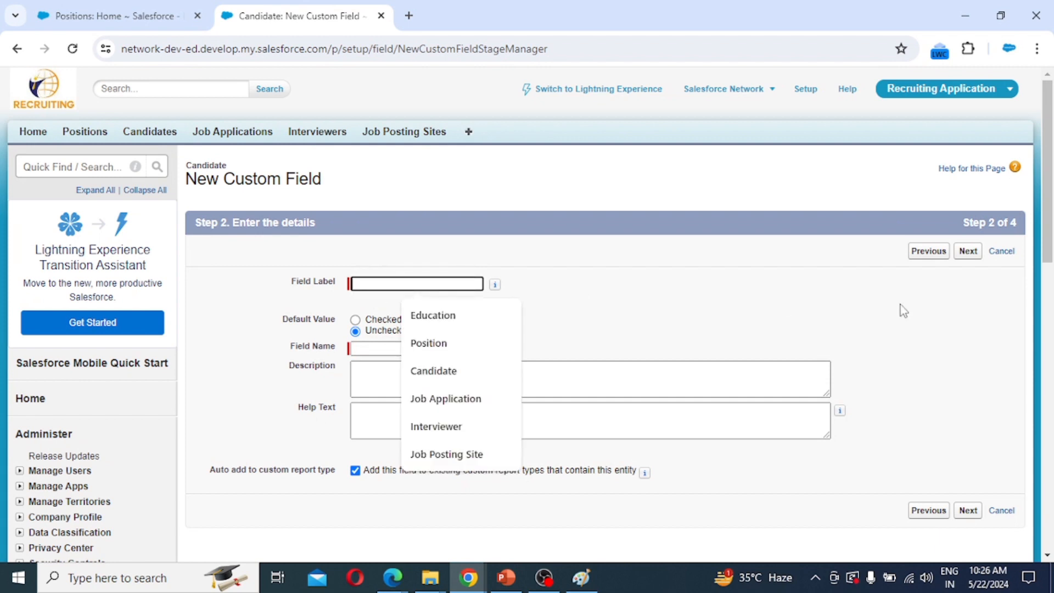
type("Currently Emplo")
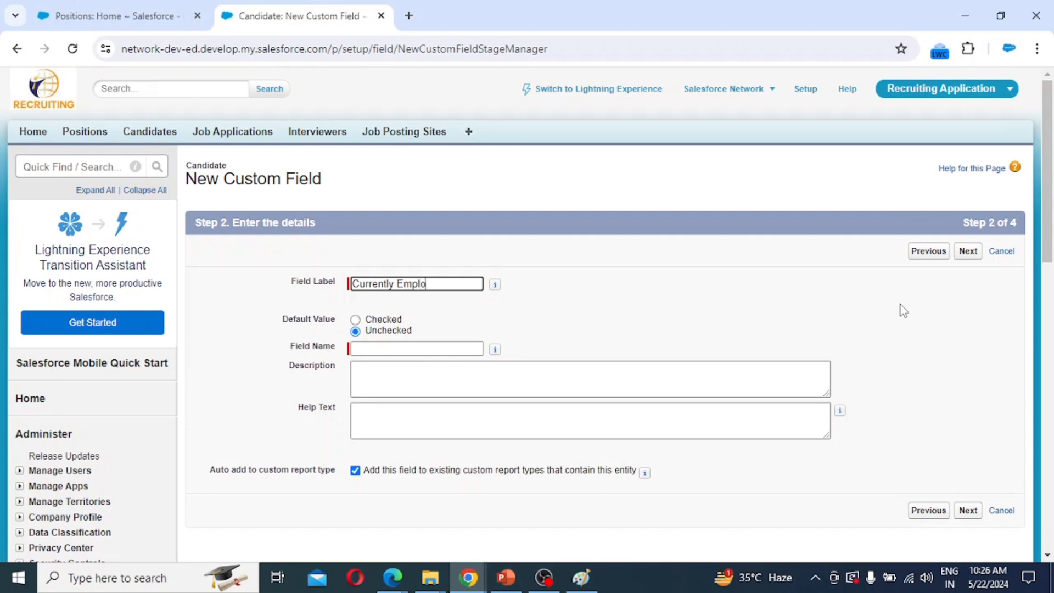
type("yed")
key("Tab")
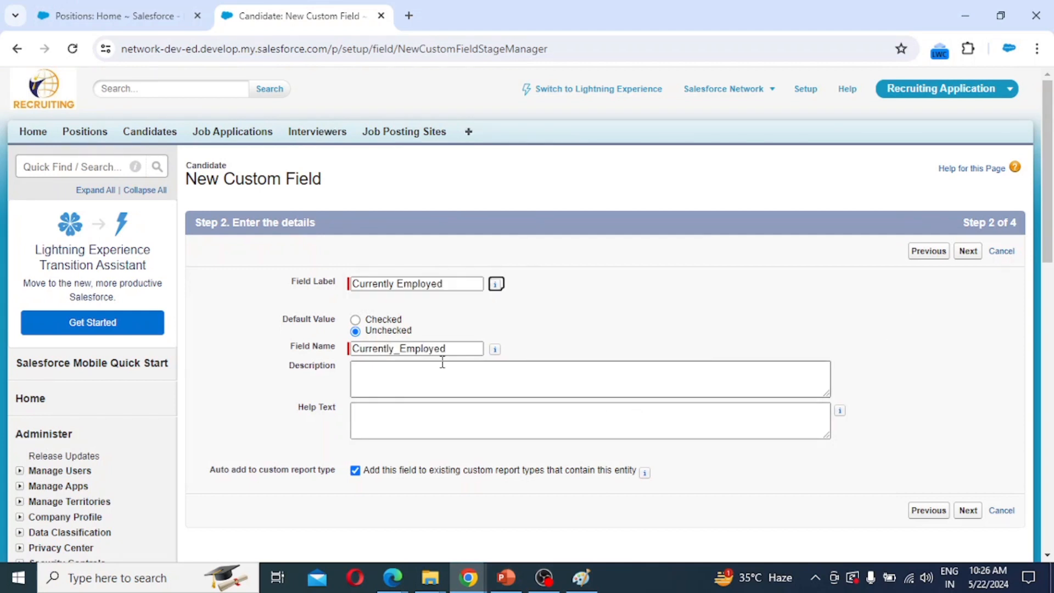
left_click(968, 257)
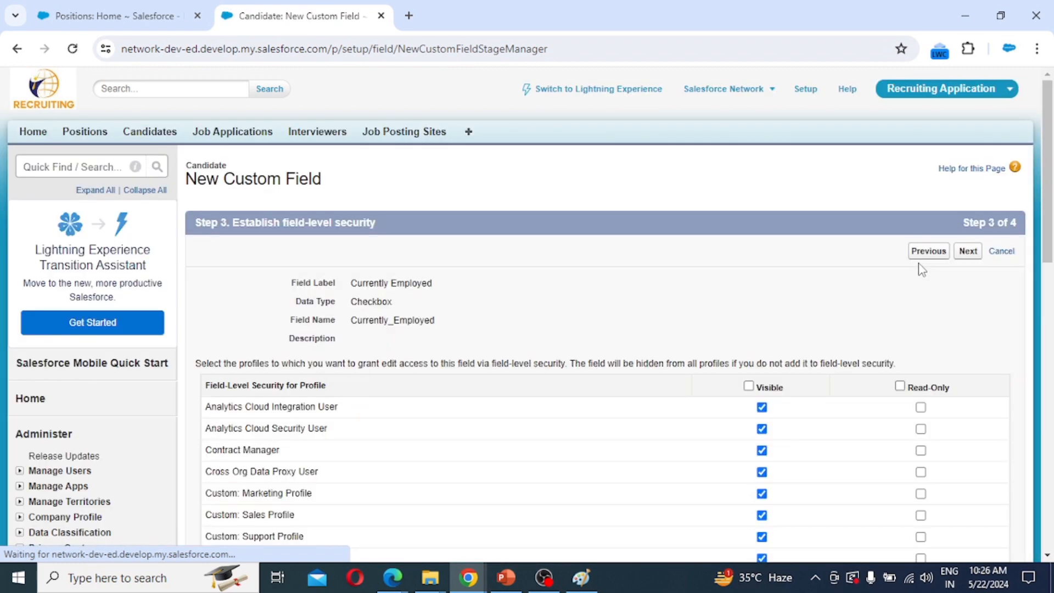
left_click(969, 252)
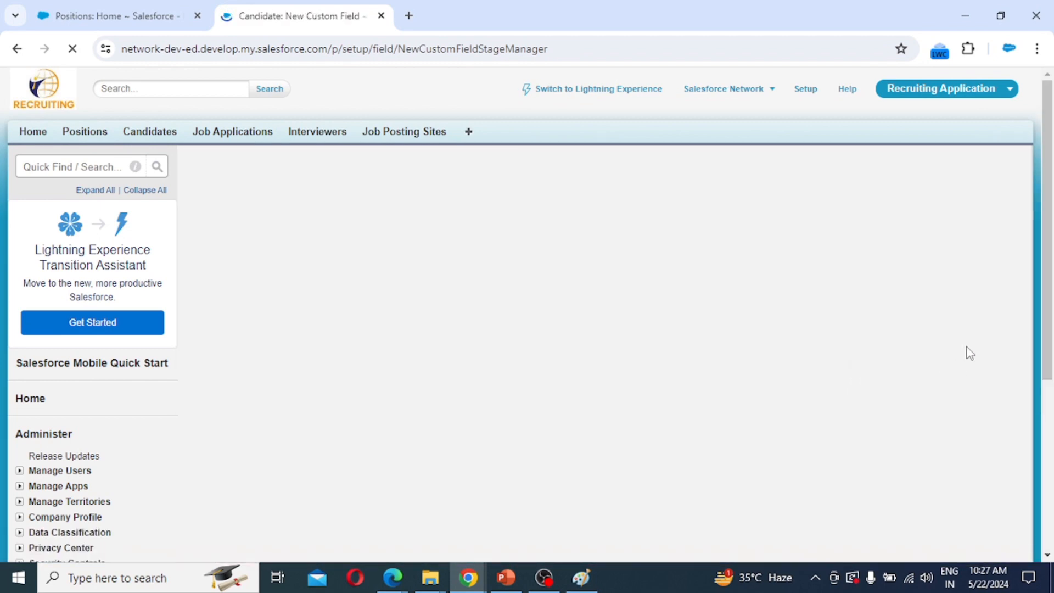
left_click(932, 251)
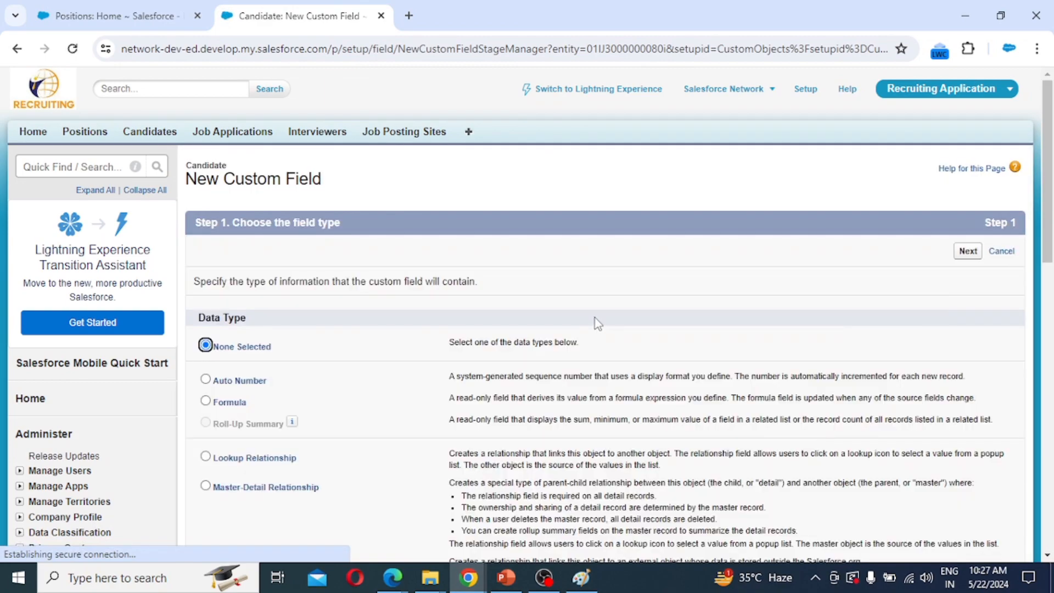
Define a Candidate Text field labelled 'Current Employer' with length 50.
scroll(528, 372, "down", 5)
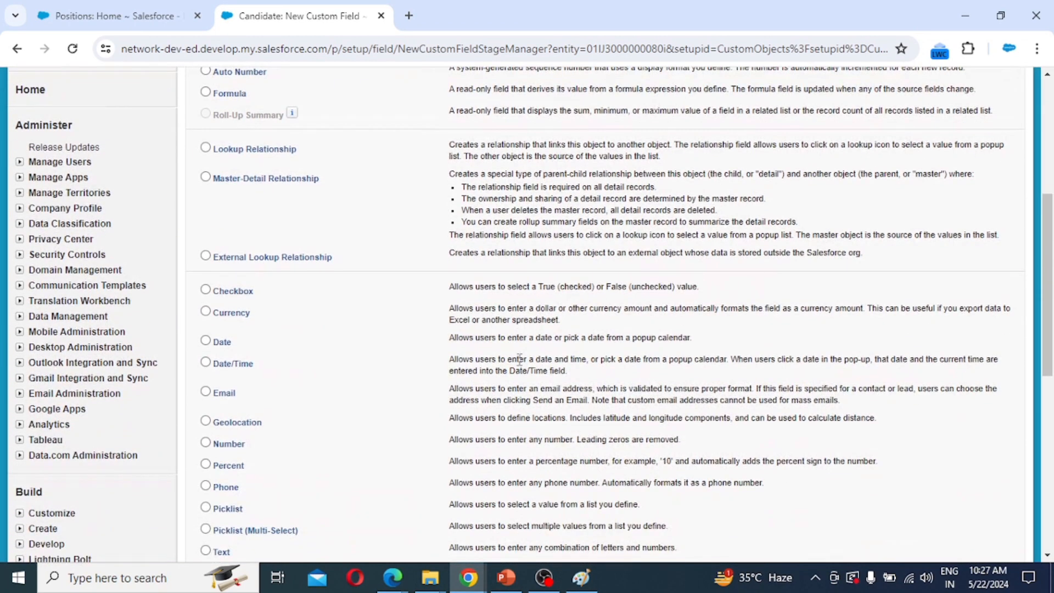
scroll(516, 366, "down", 1)
scroll(519, 362, "down", 3)
left_click(222, 321)
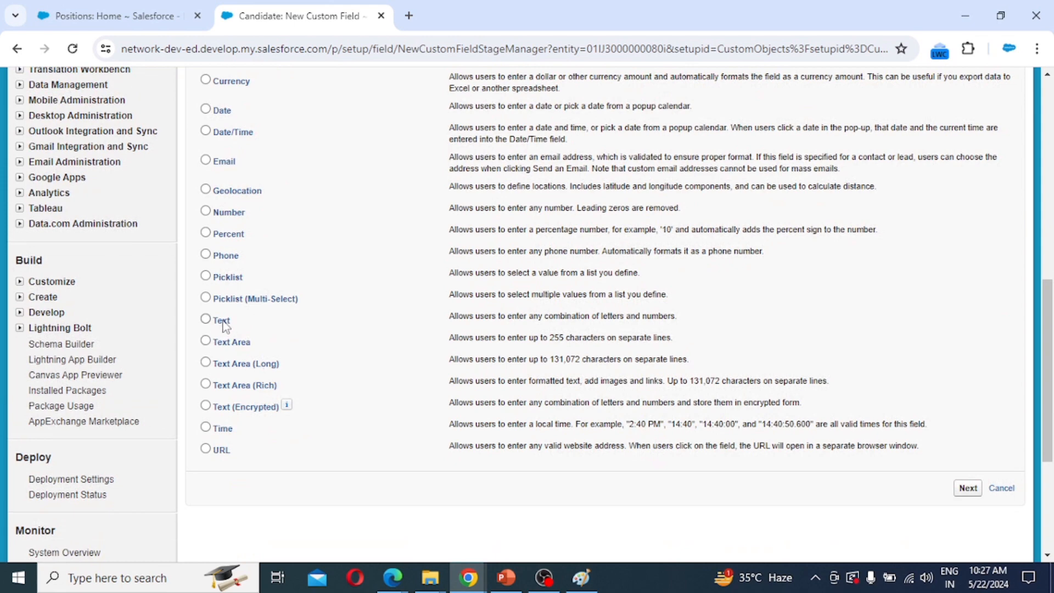
left_click(968, 490)
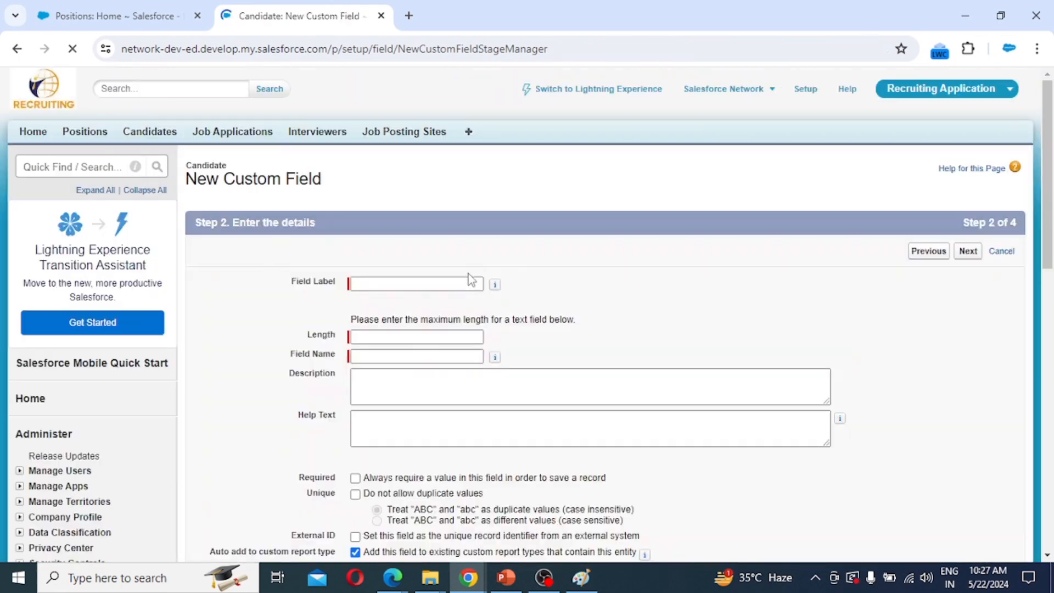
left_click(392, 284)
type("C")
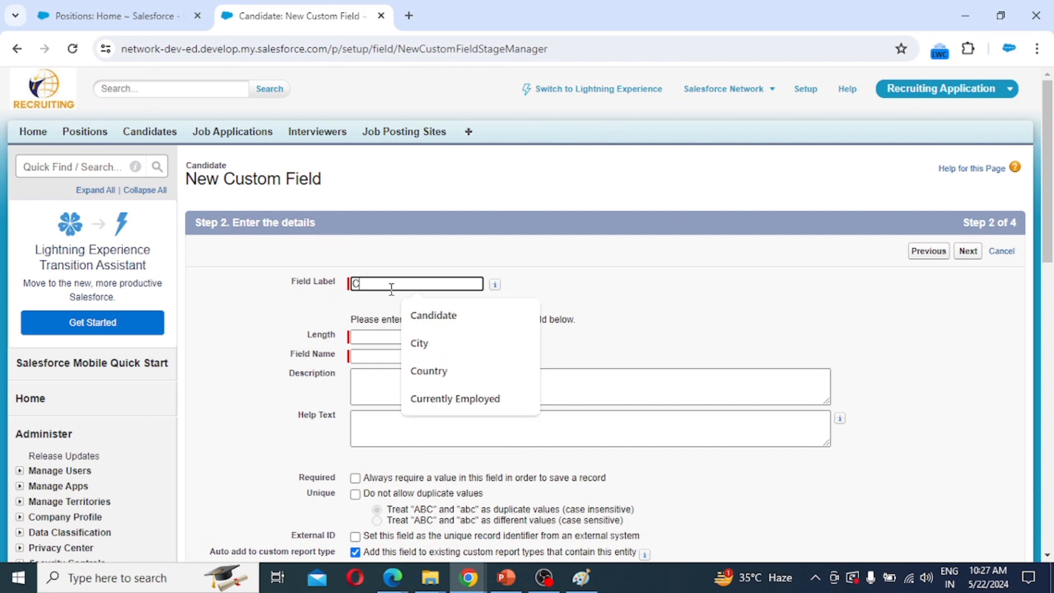
type("urrent Employer")
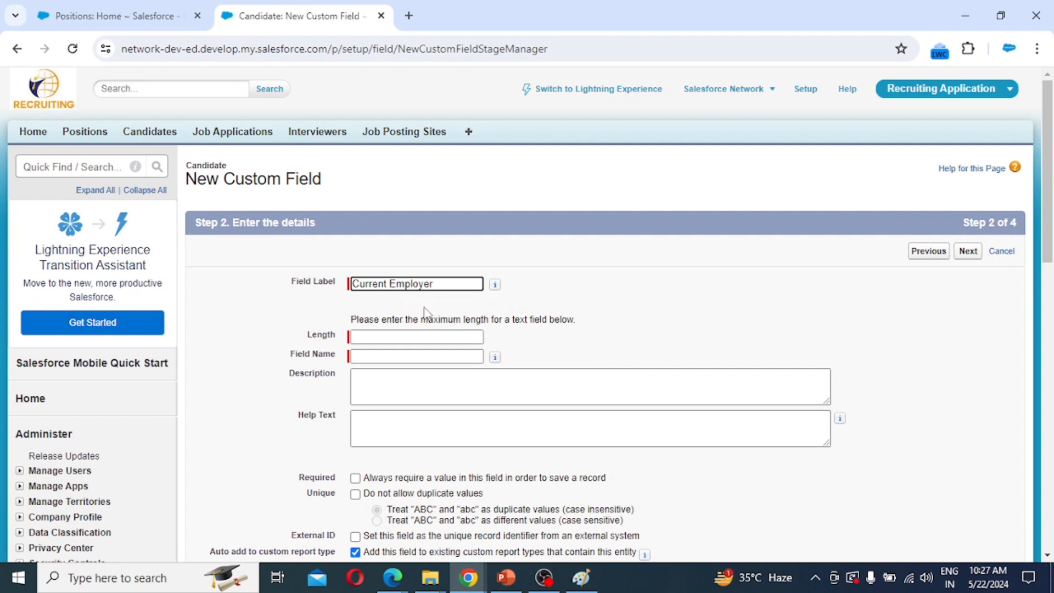
left_click(421, 337)
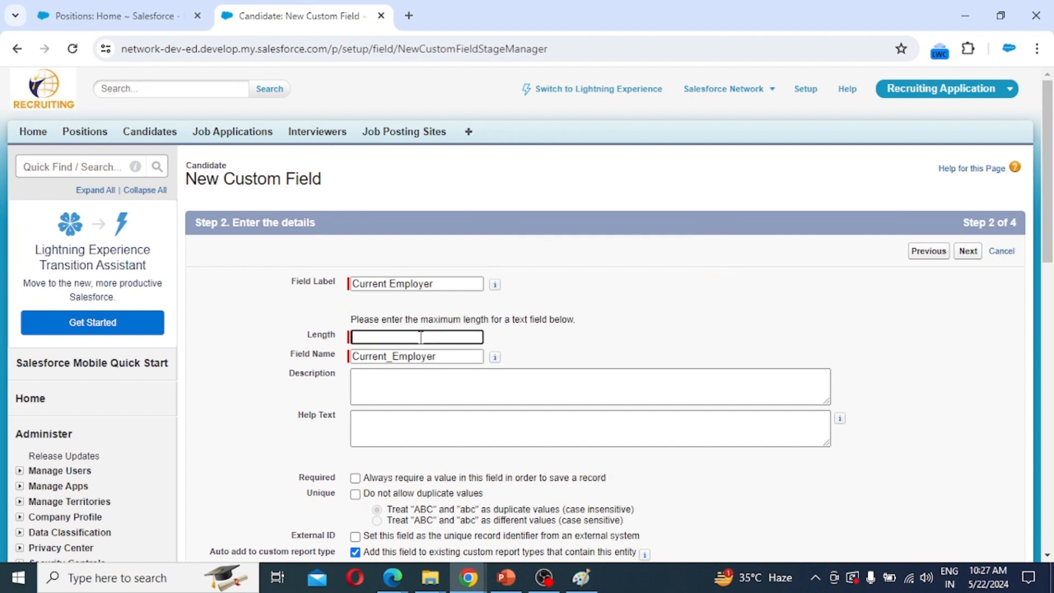
type("50")
Keep default visibility and layout settings and save Current Employer with Save & New.
left_click(966, 255)
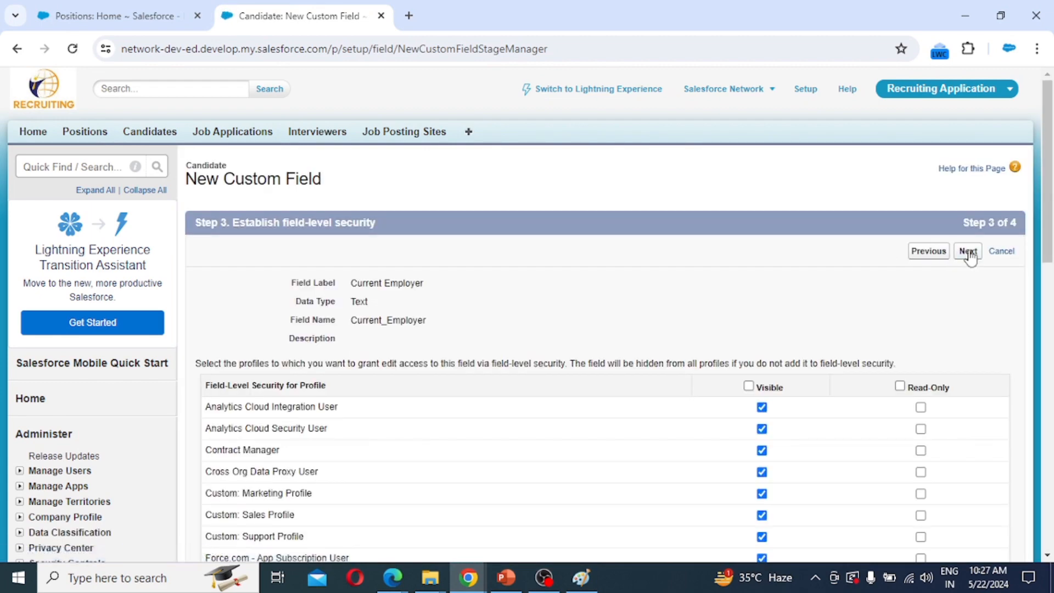
scroll(871, 403, "down", 10)
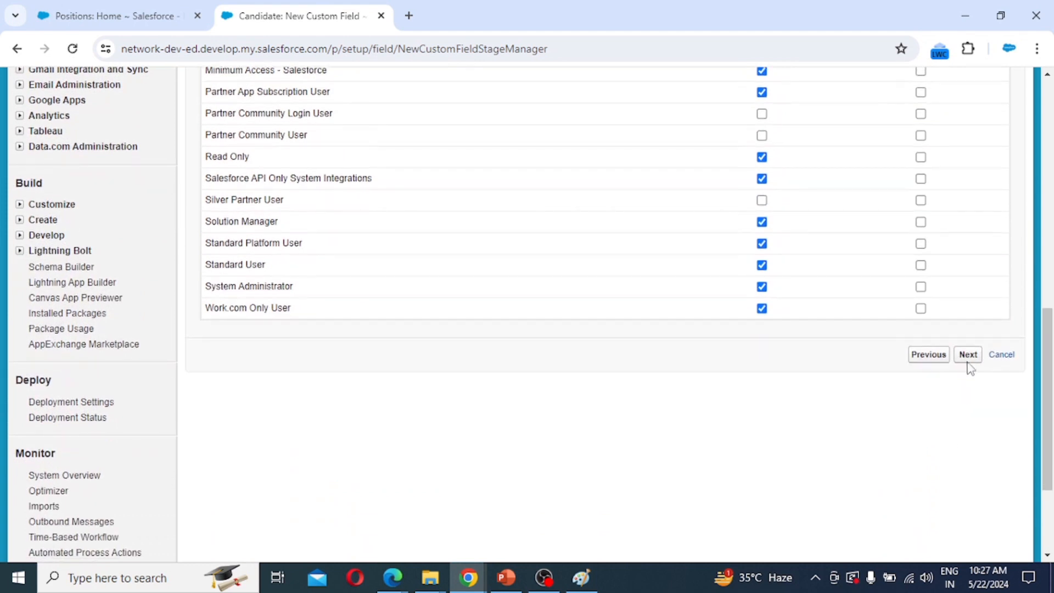
left_click(967, 357)
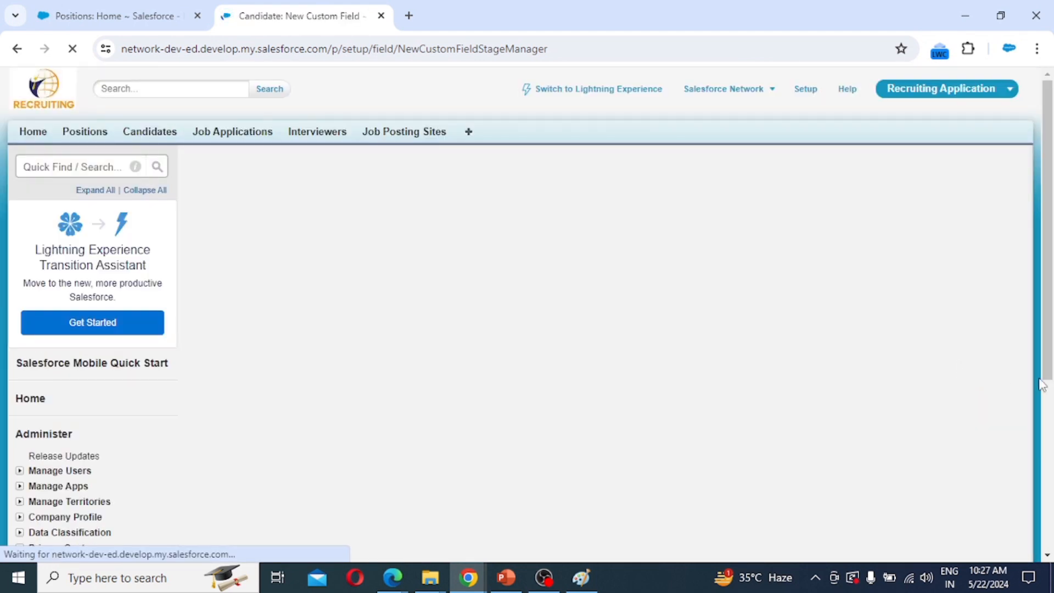
left_click(918, 256)
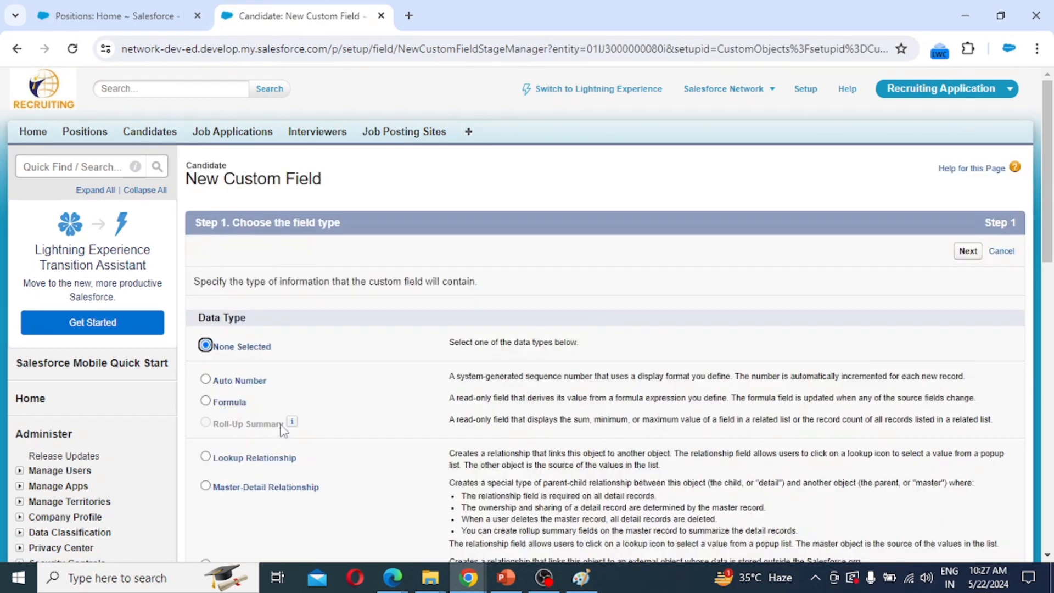
Define a Number field 'Year of Experience' with length 2 and 2 decimal places.
scroll(370, 423, "down", 6)
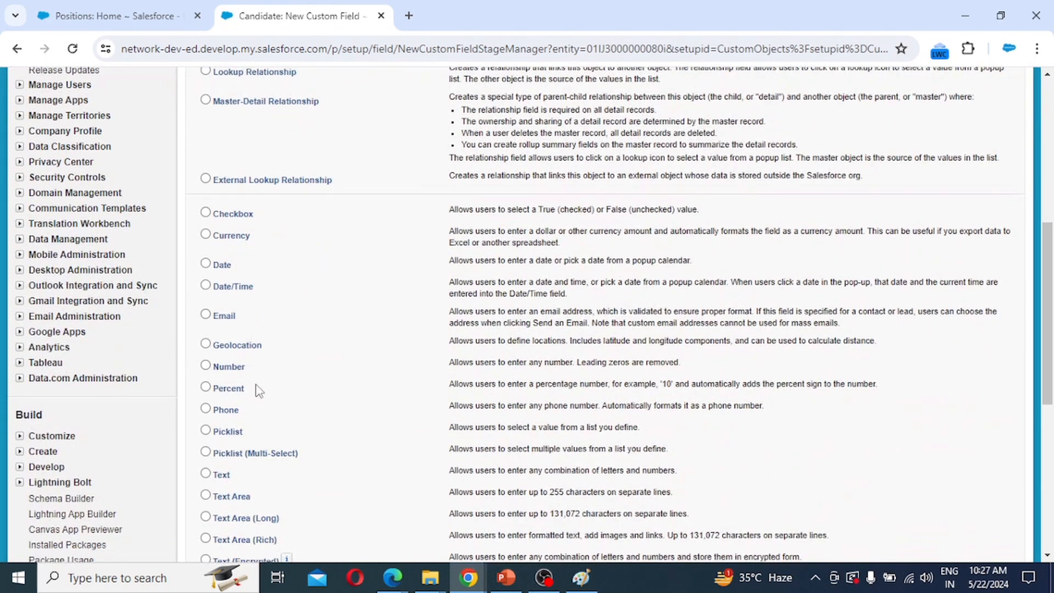
left_click(234, 366)
scroll(674, 398, "down", 4)
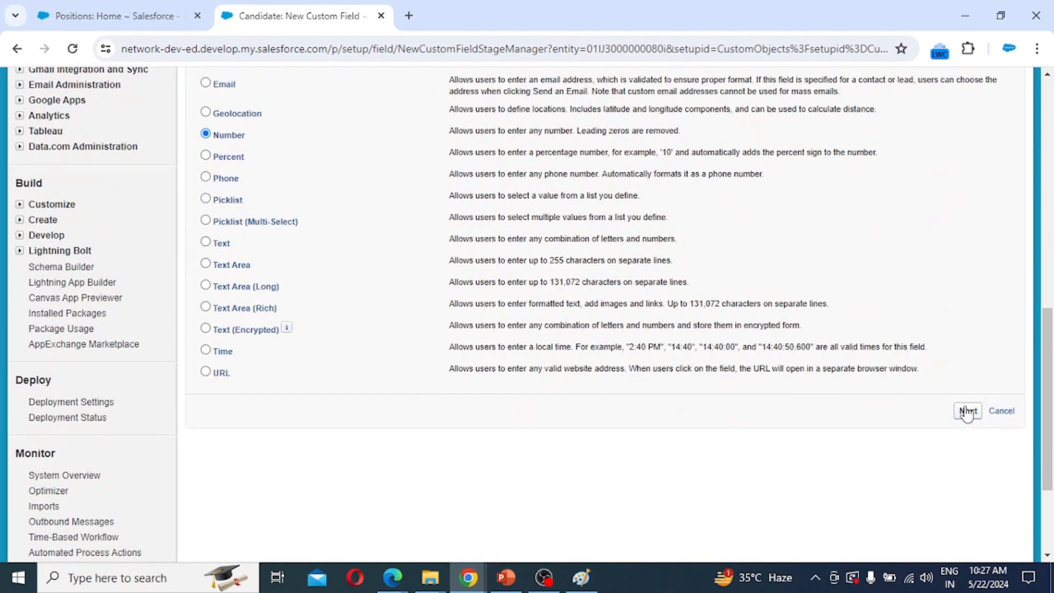
left_click(968, 412)
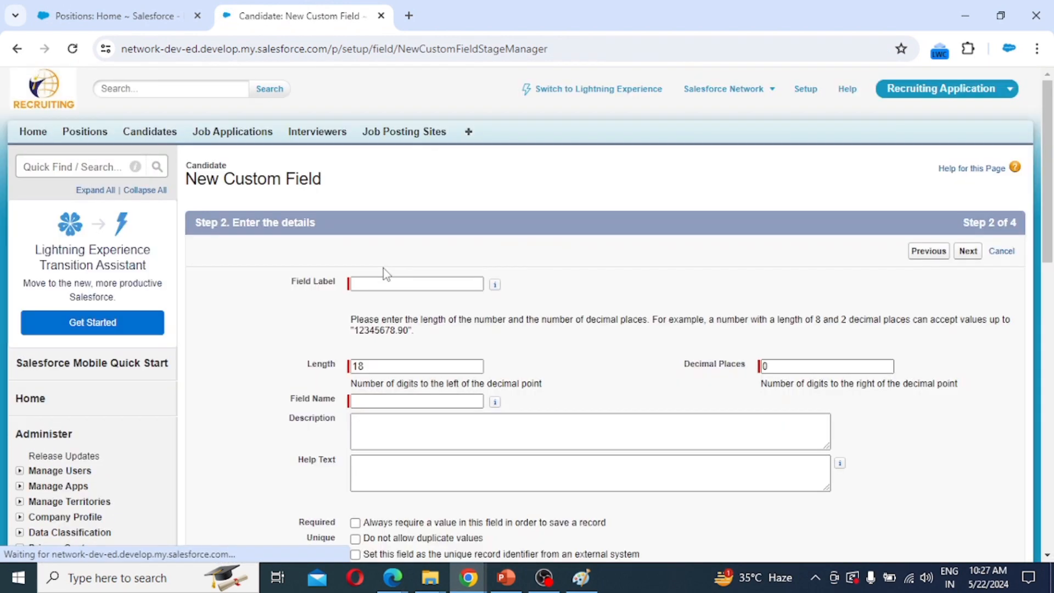
left_click(378, 283)
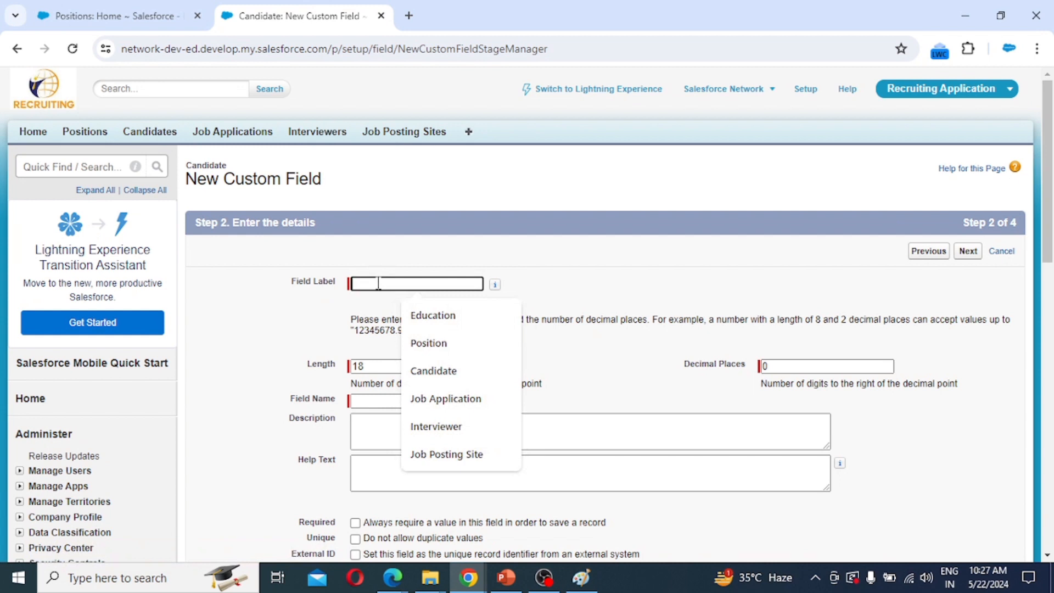
type("Ye")
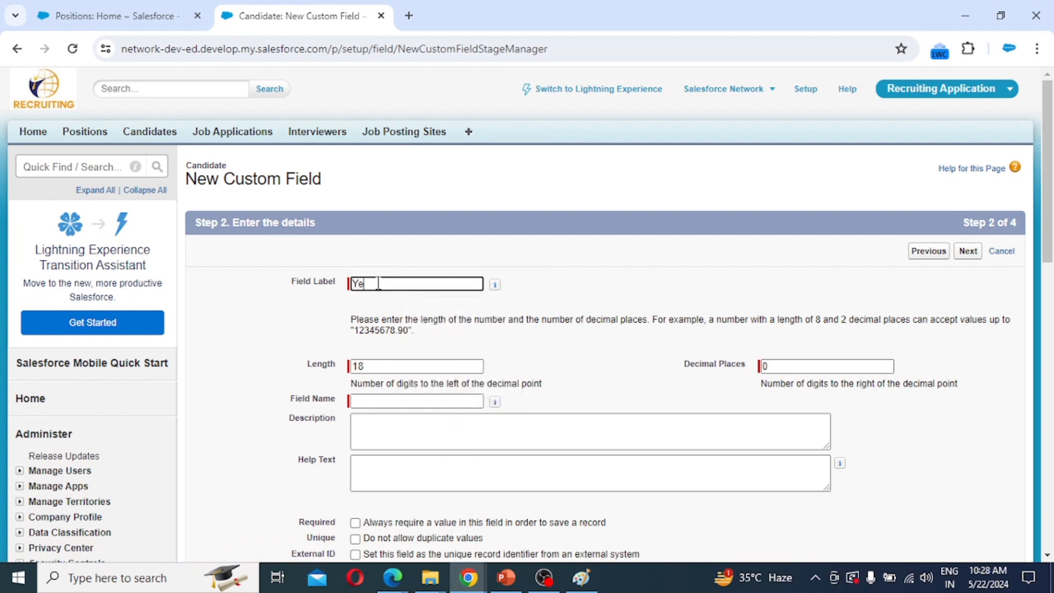
type("ar of Experience")
key("Tab")
key("Tab")
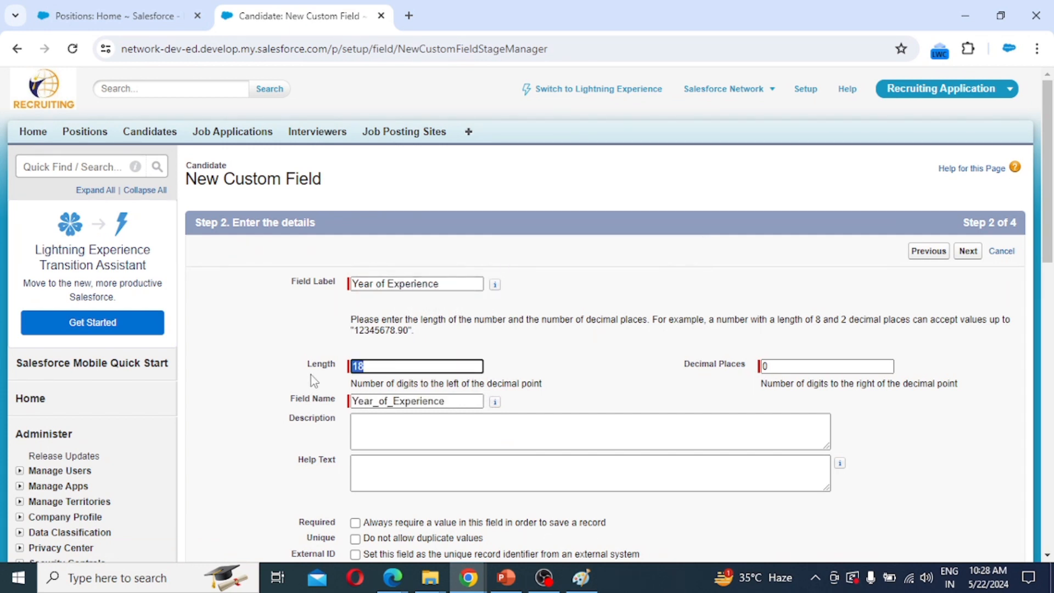
type("2")
key("Tab")
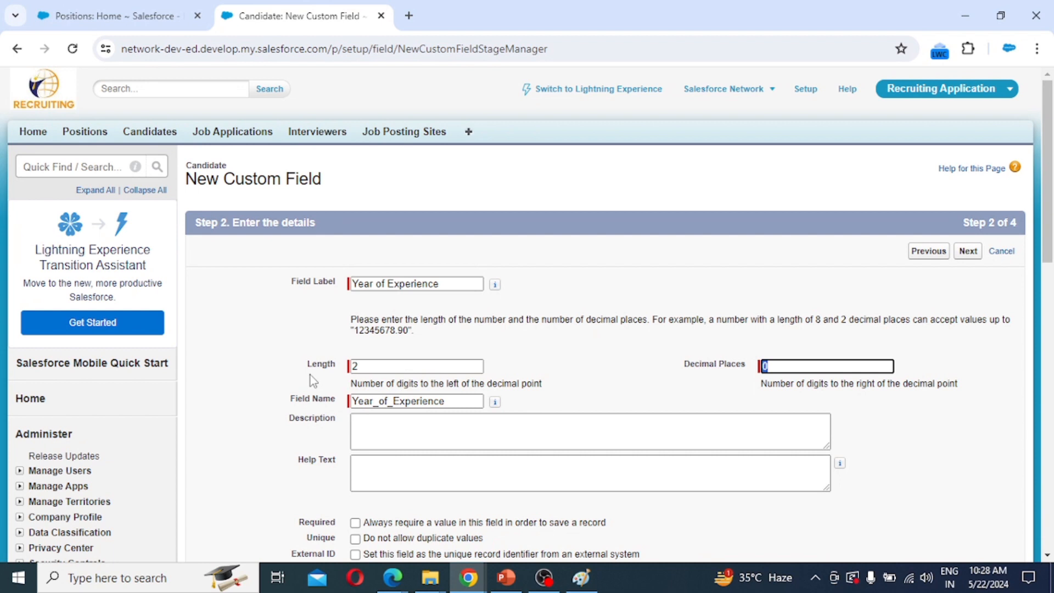
type("2")
Accept the default security settings, keep Candidate Layout checked, and save the field.
scroll(808, 382, "down", 1)
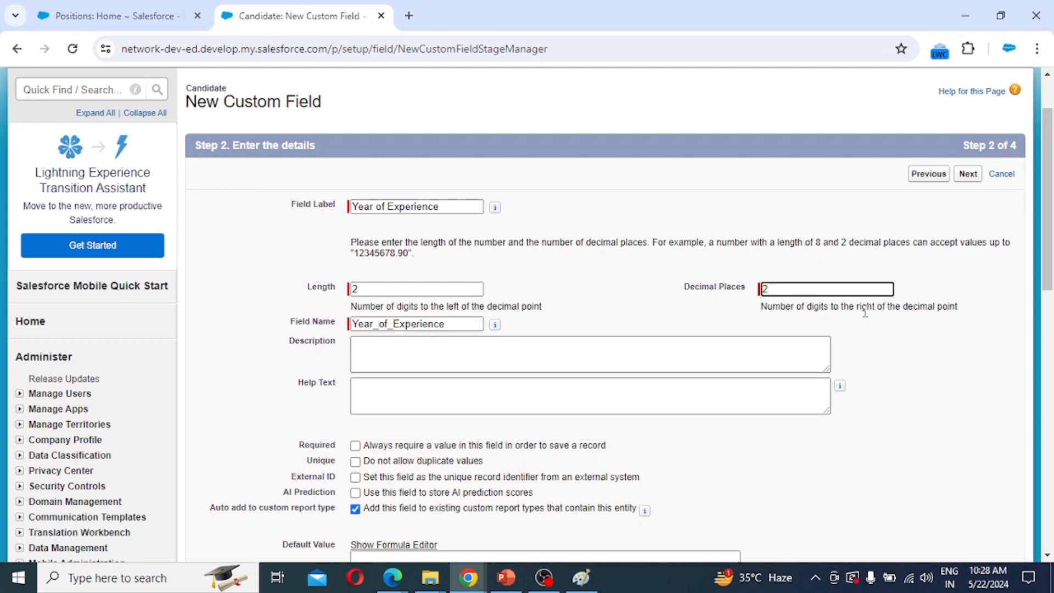
left_click(965, 176)
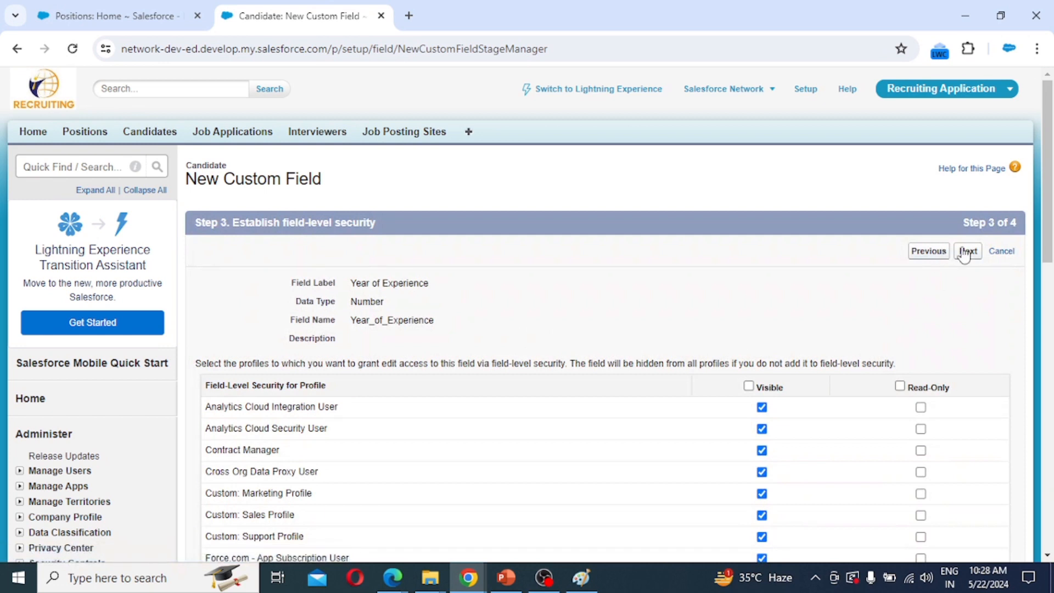
left_click(967, 251)
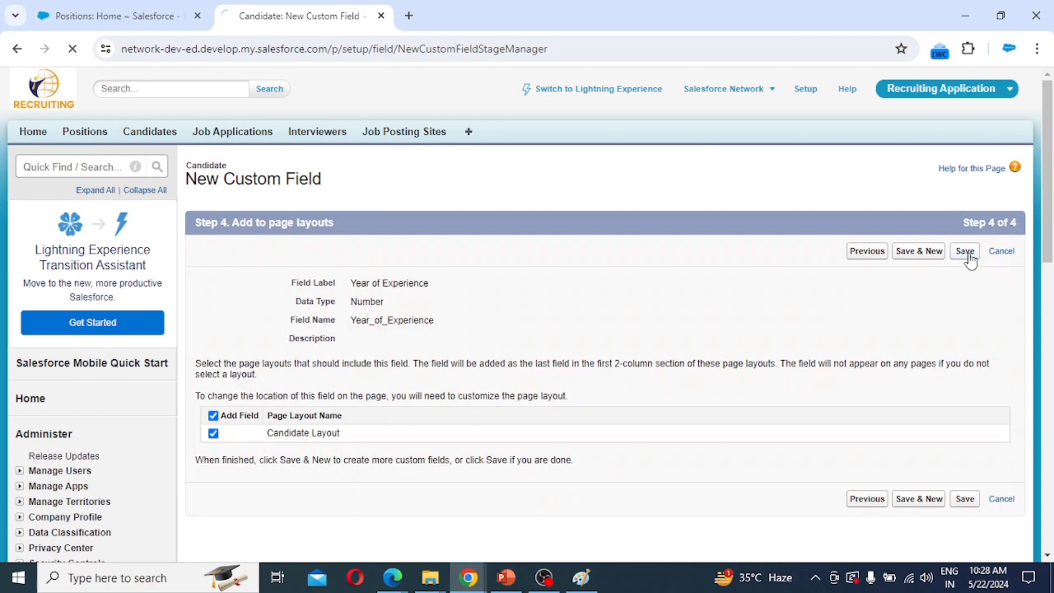
left_click(967, 255)
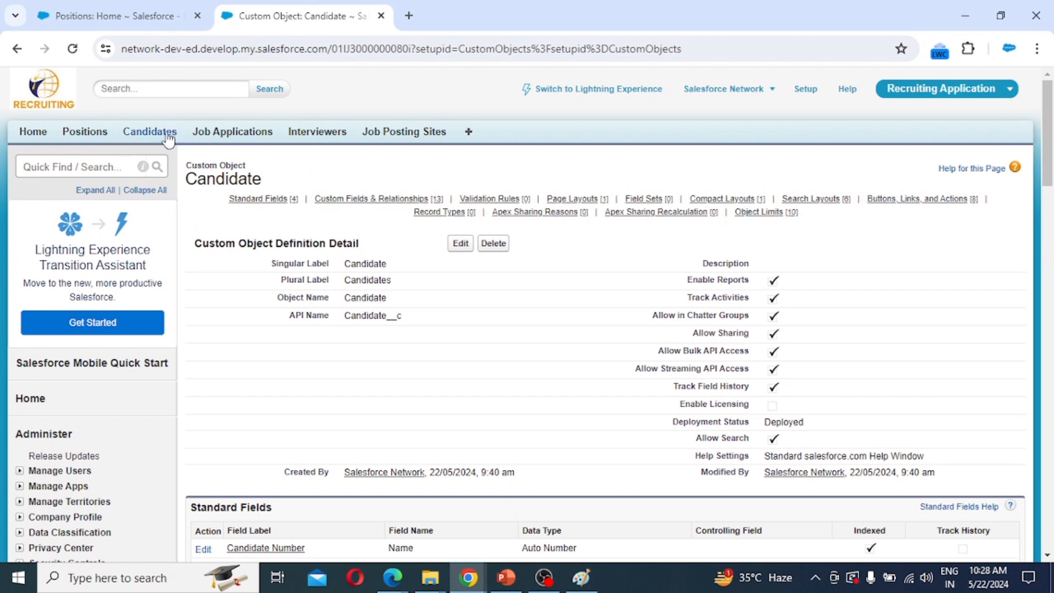
Open a new Candidate record form from the Candidates tab and scroll through it.
left_click(156, 135)
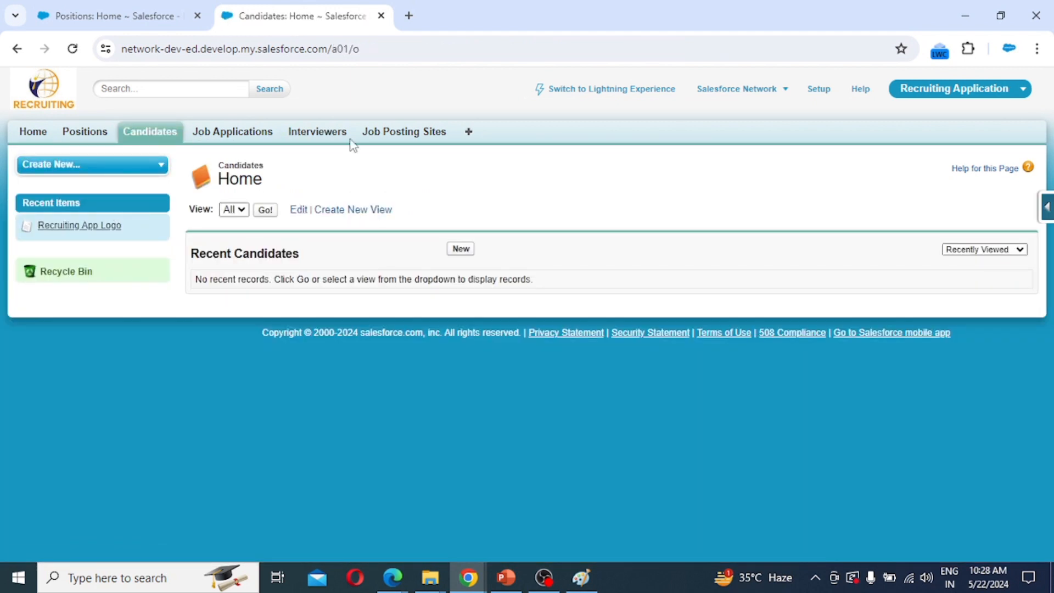
left_click(462, 250)
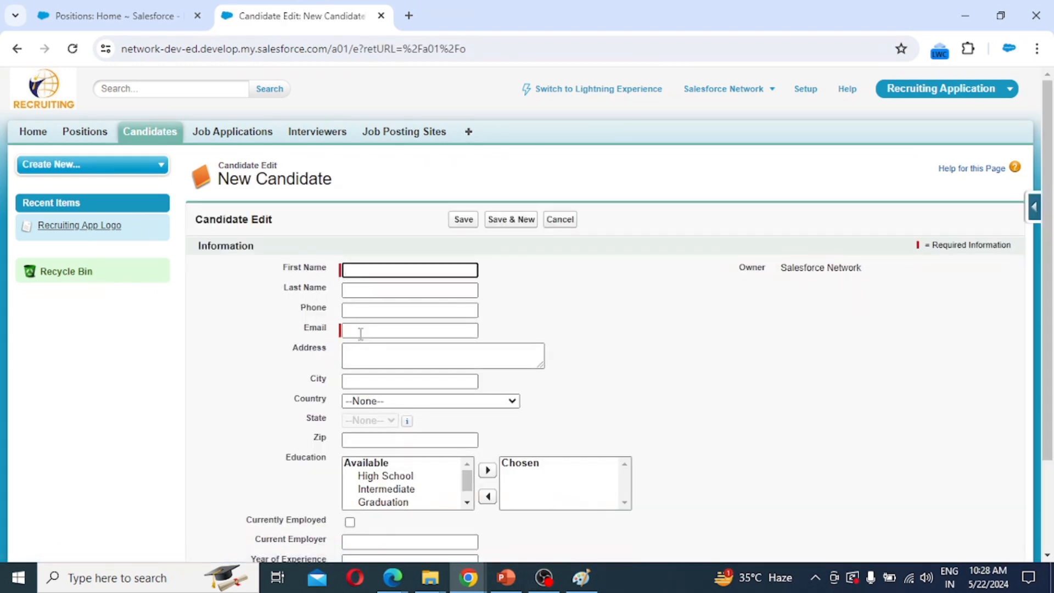
scroll(360, 402, "down", 2)
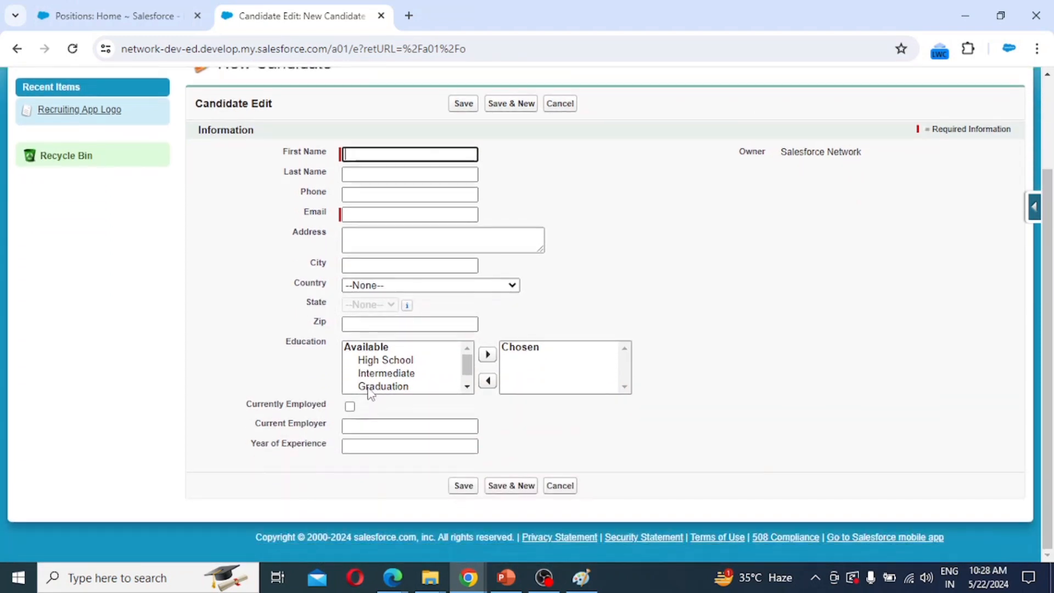
scroll(343, 338, "up", 2)
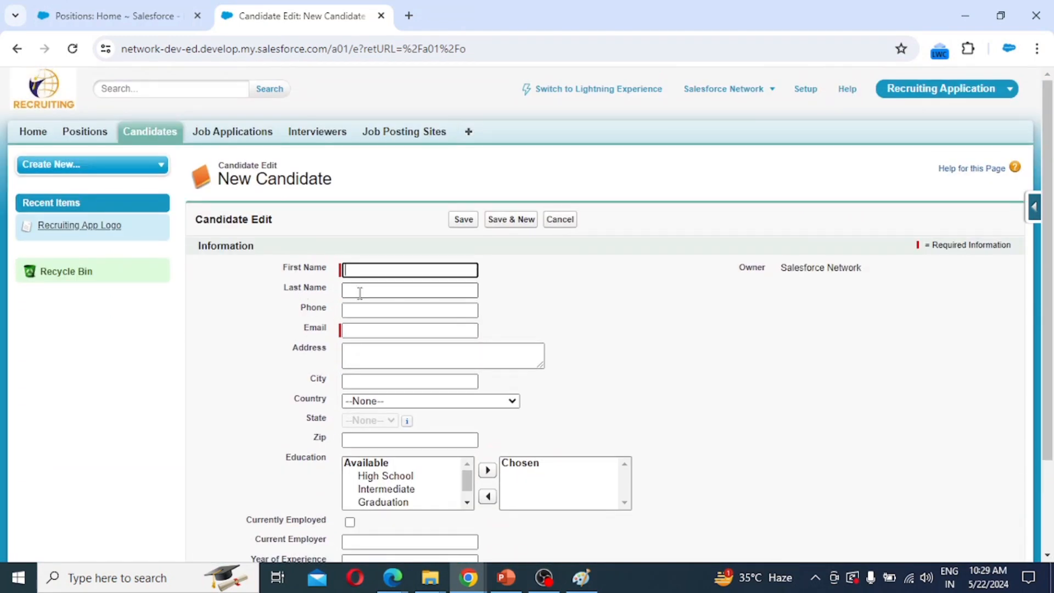
scroll(329, 302, "down", 2)
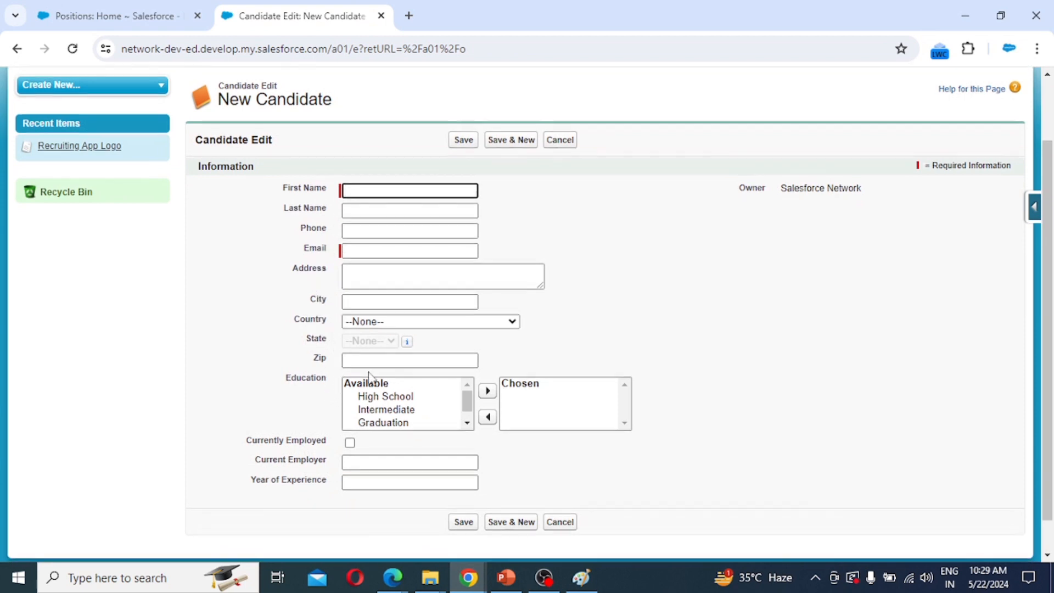
scroll(338, 372, "down", 1)
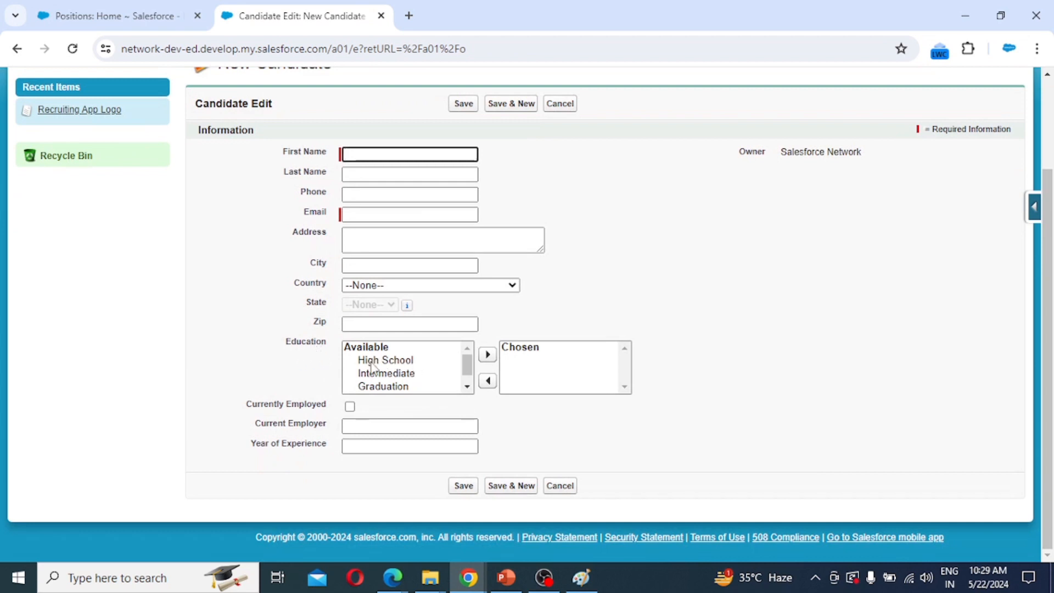
Try the Education picklist by moving High School and Intermediate into the chosen list.
left_click(378, 362)
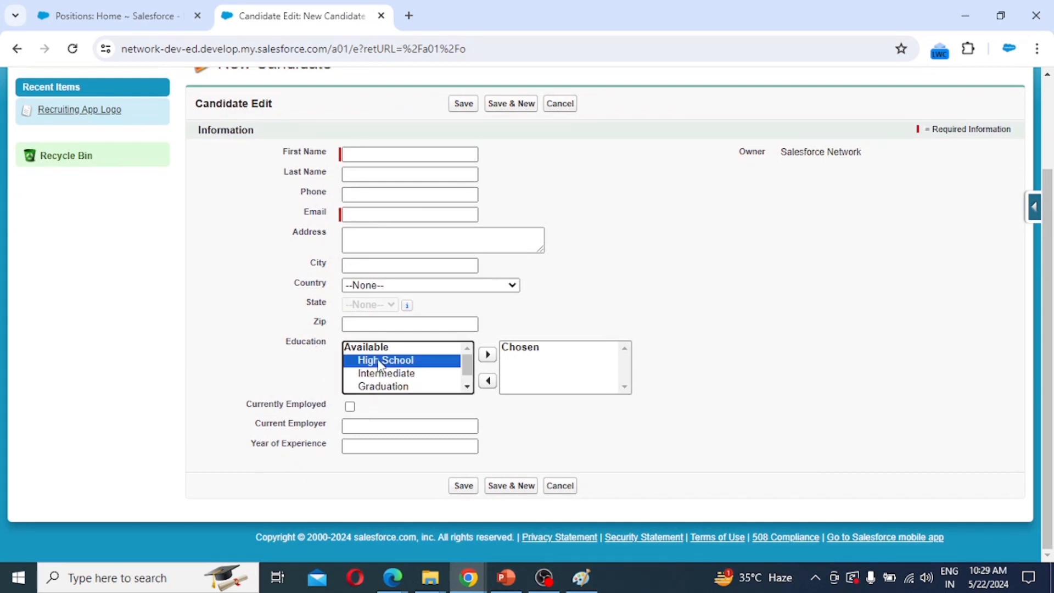
scroll(387, 365, "down", 1)
left_click(398, 362)
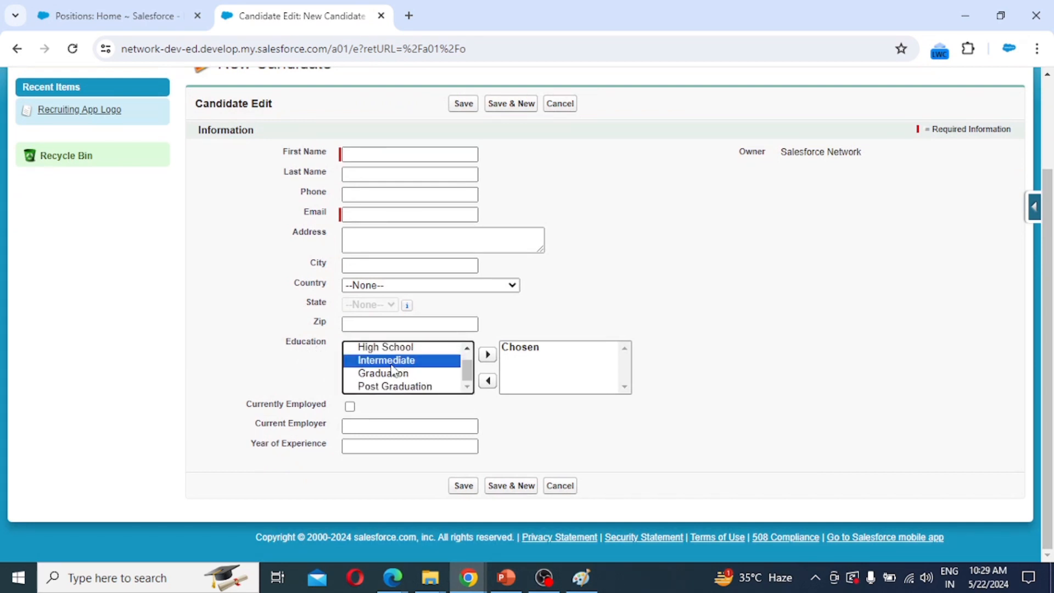
left_click(409, 347, "ctrl")
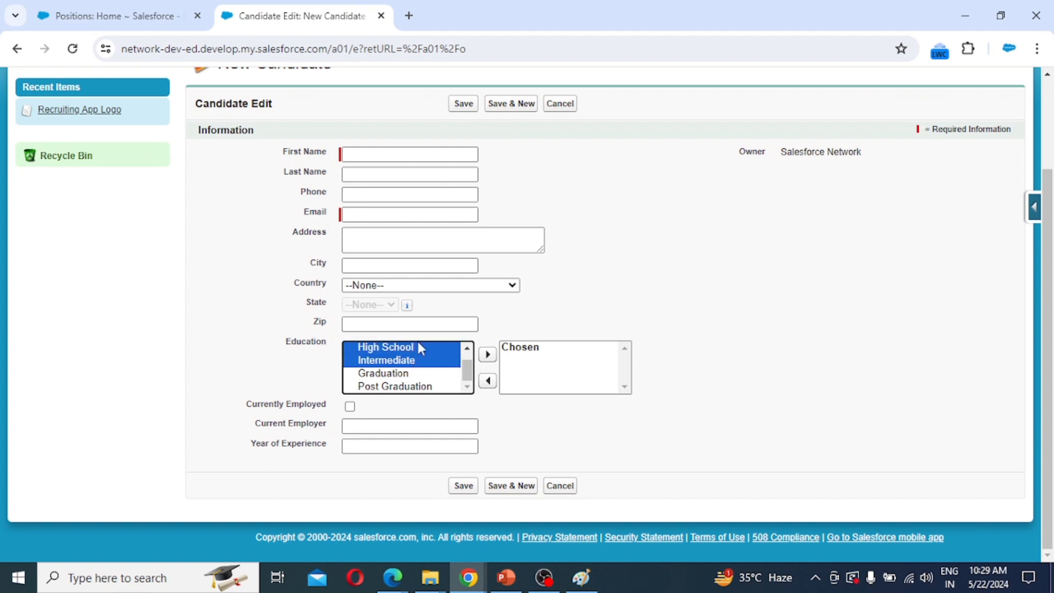
left_click(487, 354)
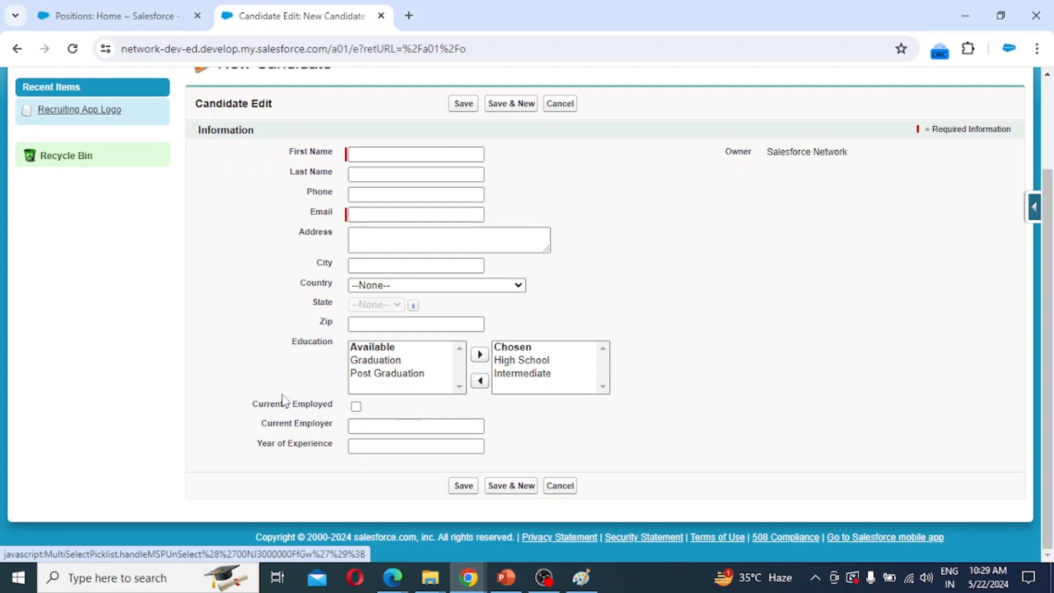
Toggle Currently Employed on and off, then go to the Job Applications home page.
left_click(356, 406)
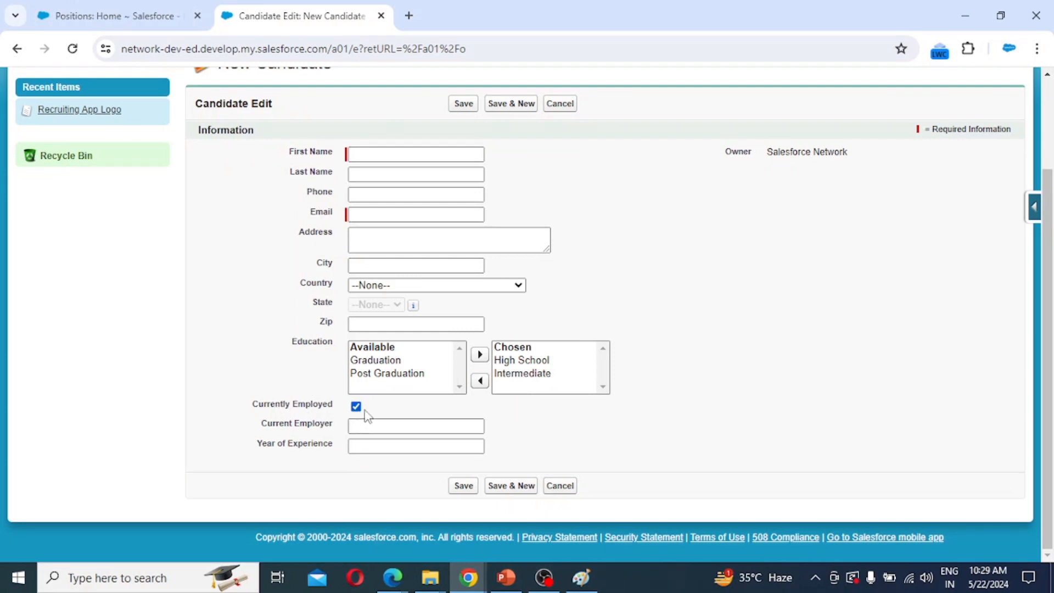
left_click(355, 407)
scroll(800, 413, "up", 2)
left_click(219, 133)
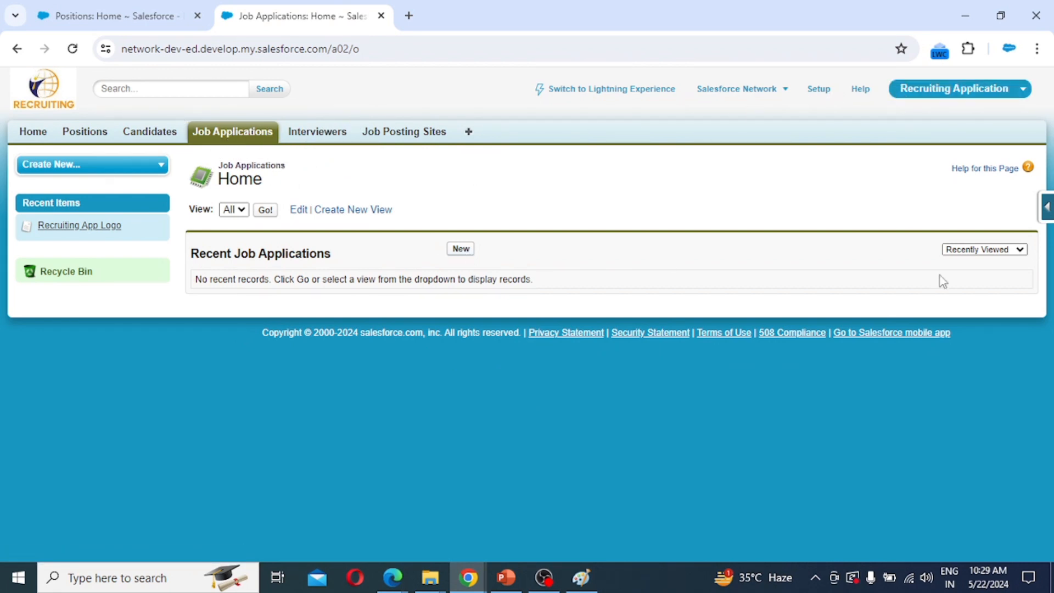
From the Quick Access menu, start a new Job Application field of type Master-Detail Relationship.
left_click(1048, 214)
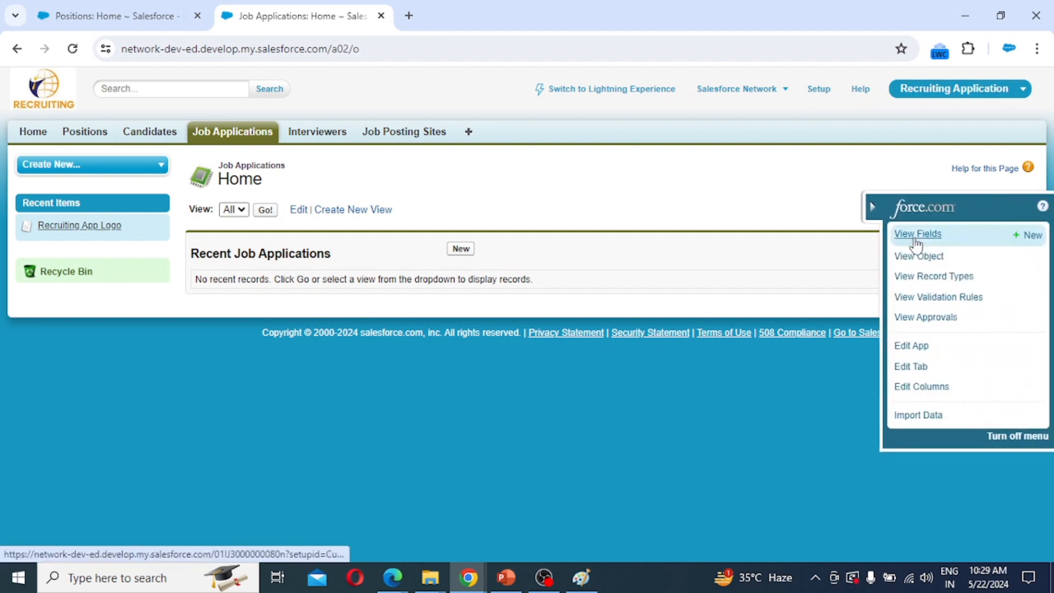
left_click(1032, 236)
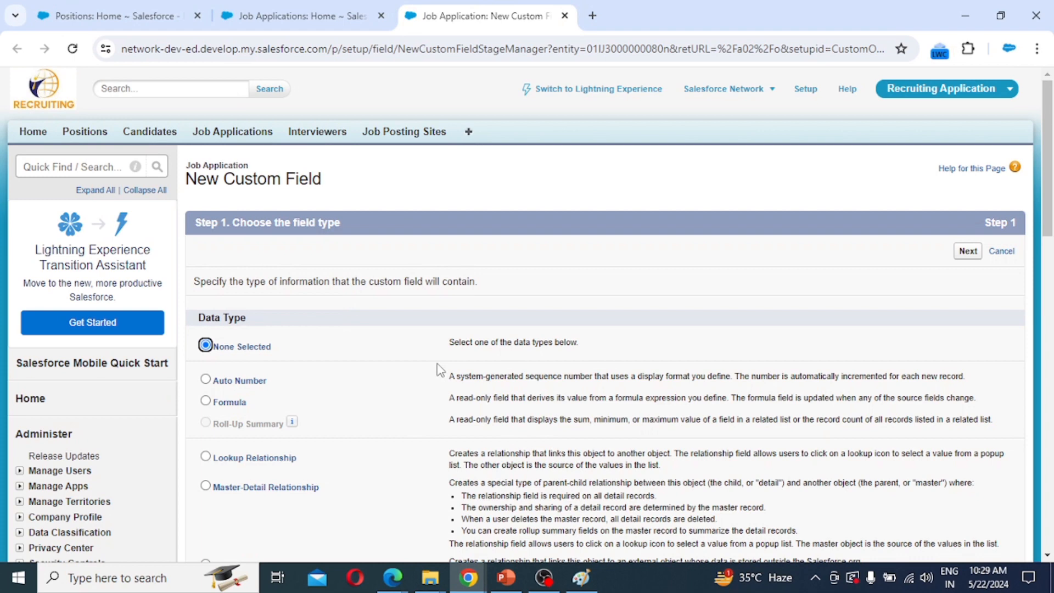
scroll(438, 370, "down", 1)
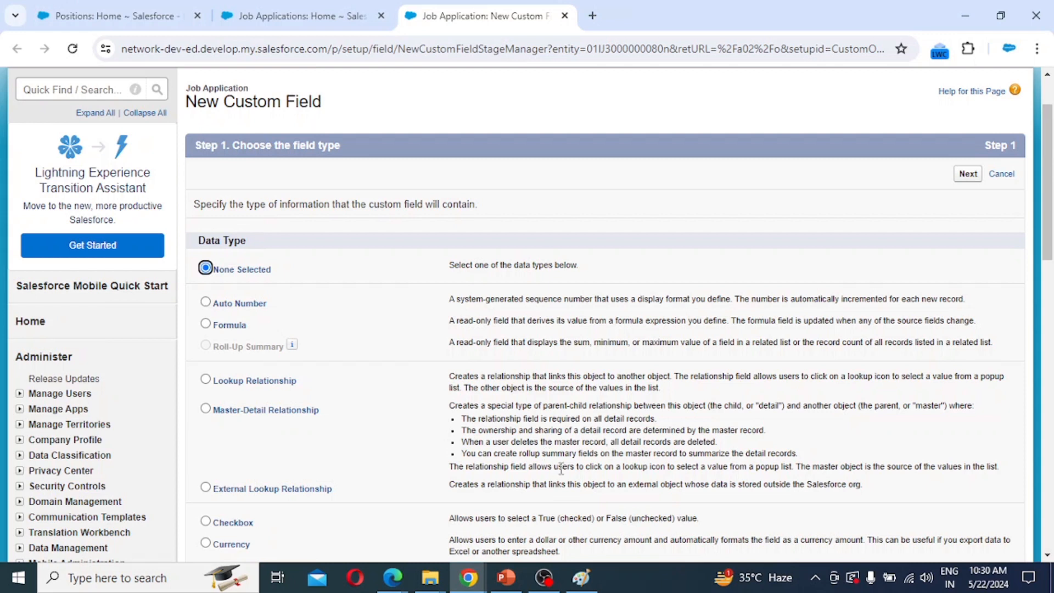
left_click(295, 413)
left_click(968, 174)
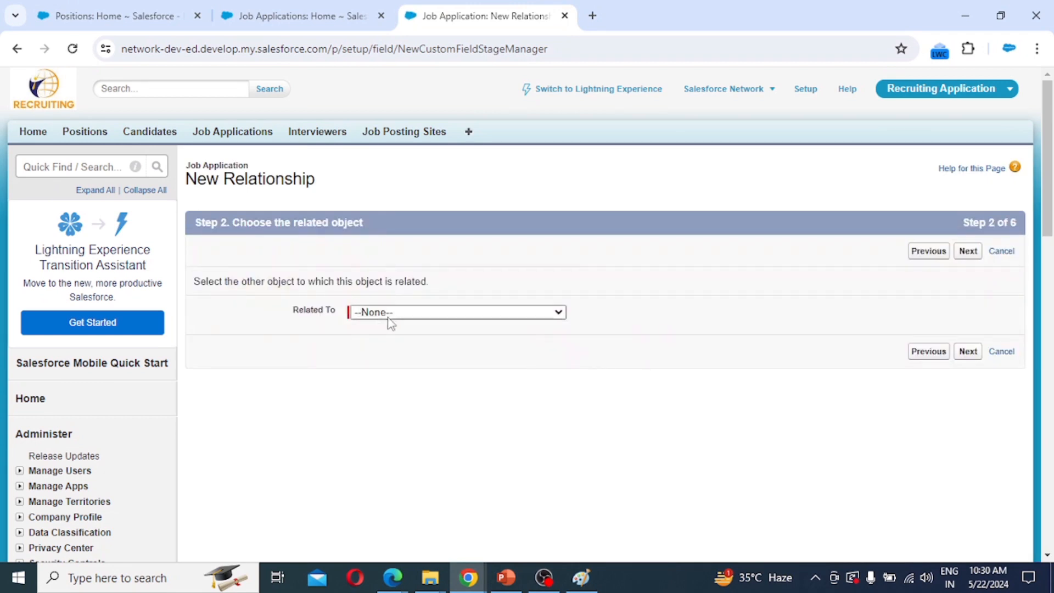
Relate the master-detail field to Candidate and keep the label 'Candidate'.
left_click(392, 314)
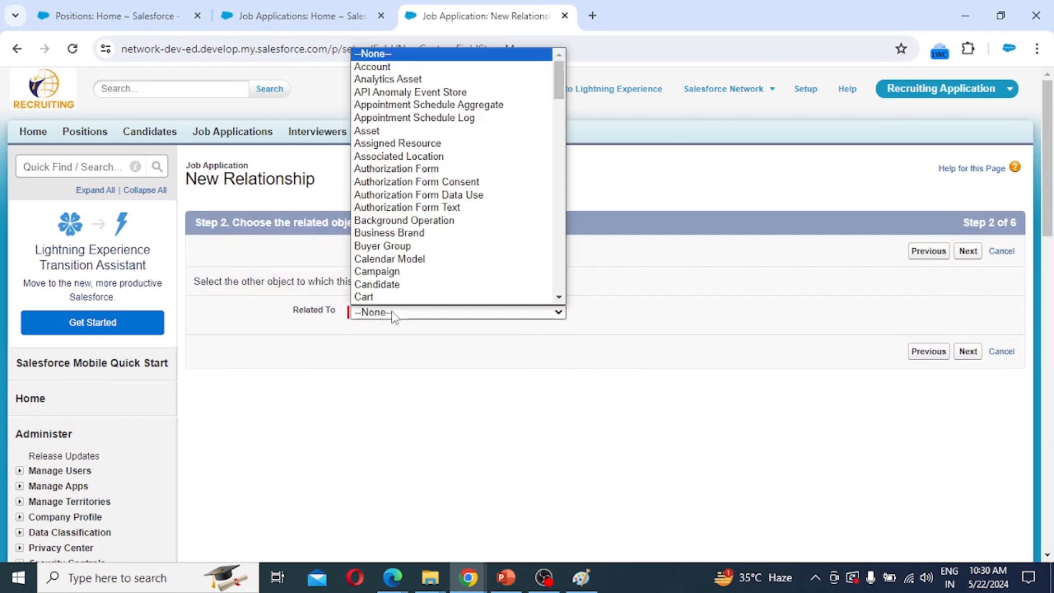
key("c")
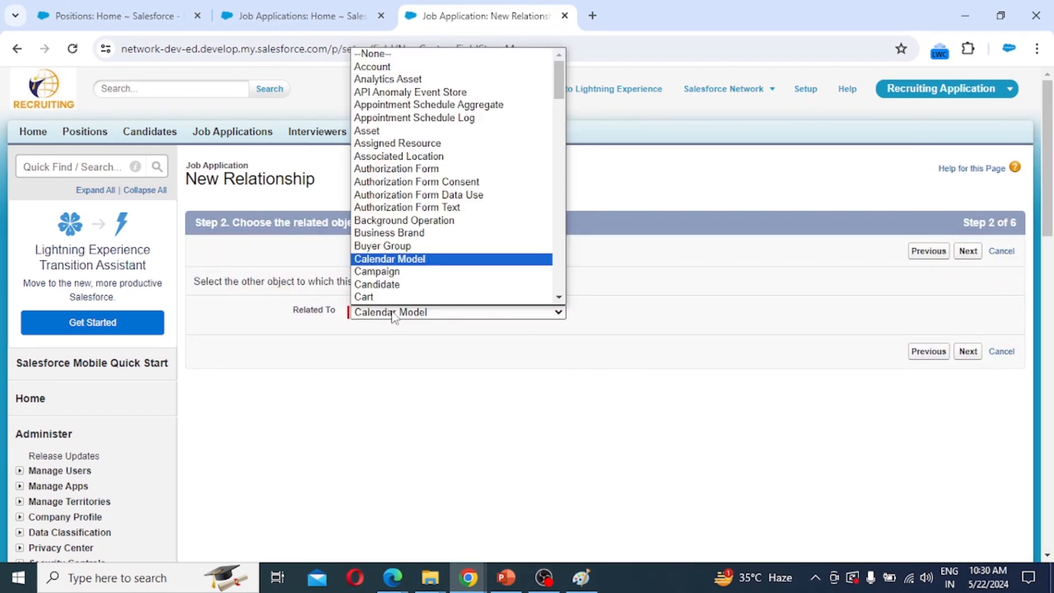
key("Down")
key("Down")
key("Return")
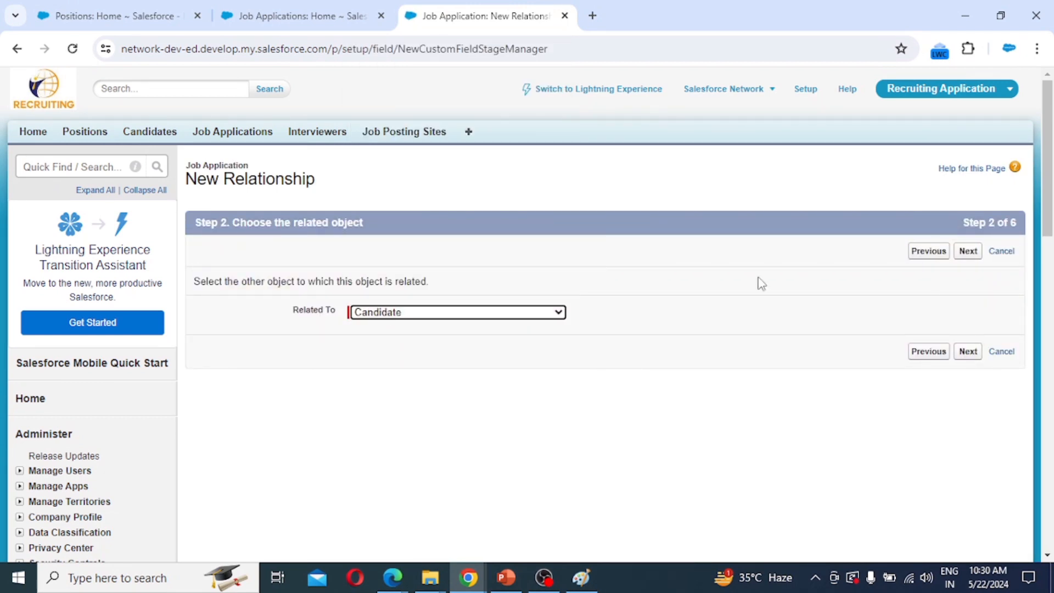
left_click(967, 251)
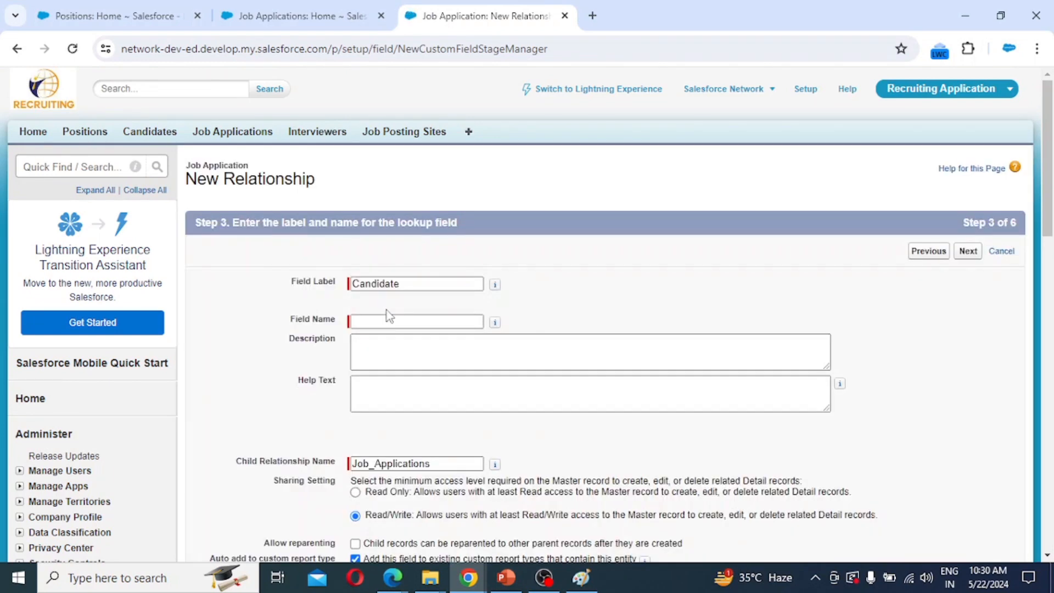
left_click(412, 283)
key("Tab")
Accept default security and layout settings and save the Candidate field with Save & New.
scroll(369, 379, "down", 2)
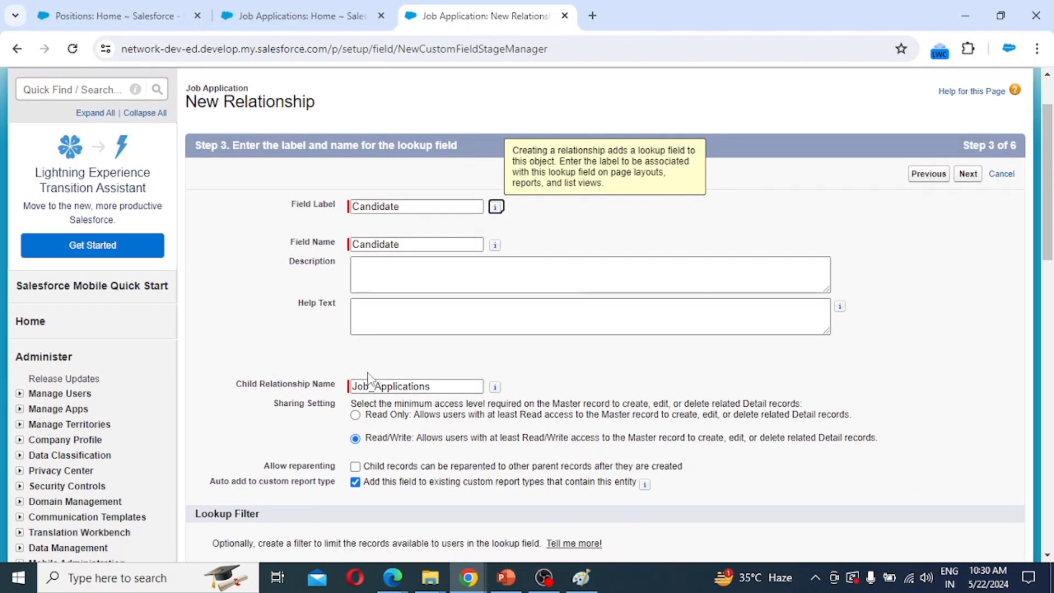
scroll(374, 378, "down", 3)
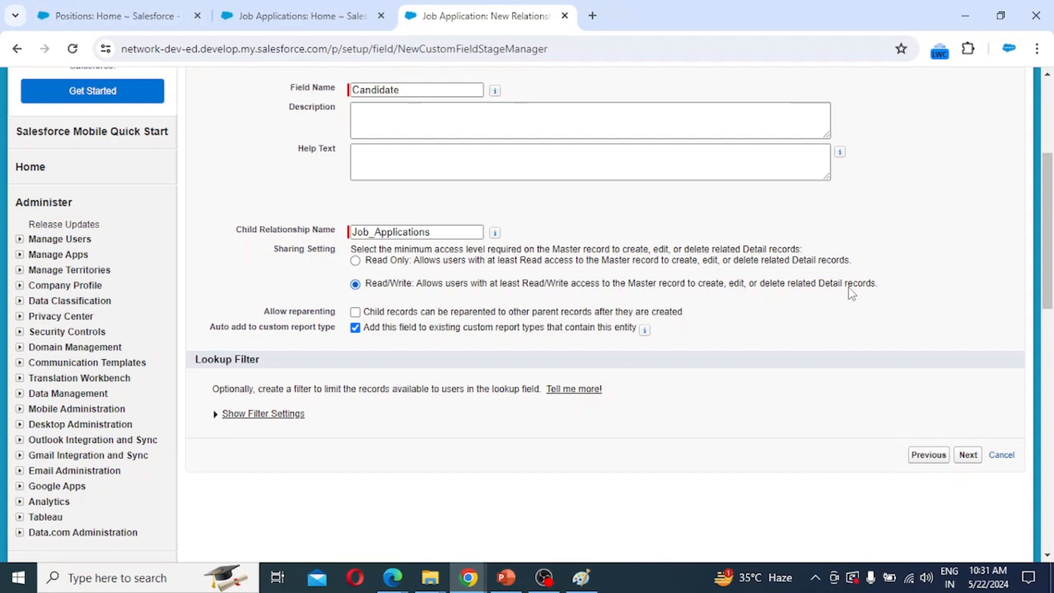
left_click(968, 454)
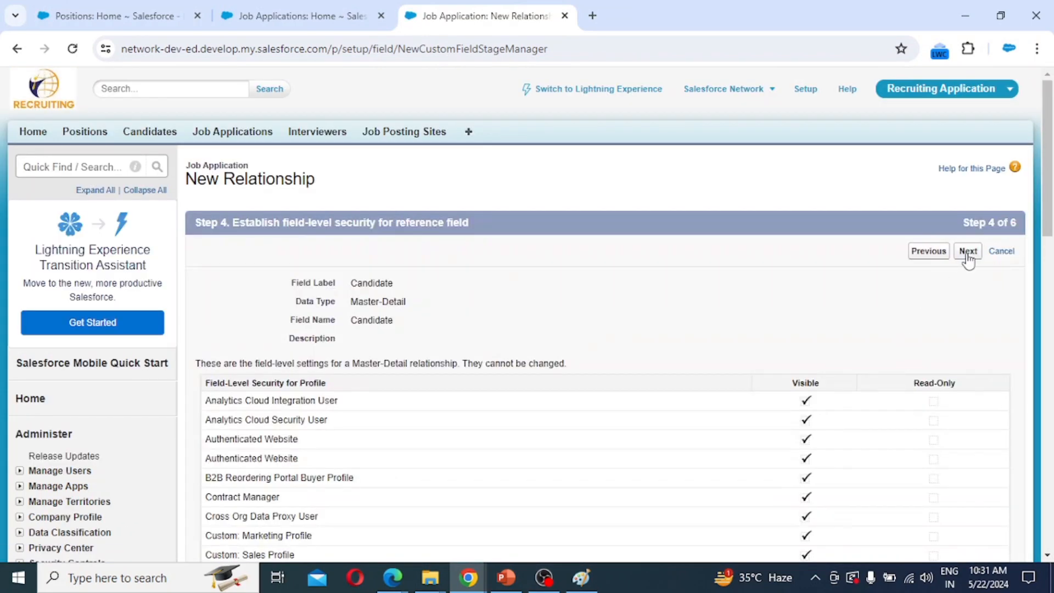
left_click(967, 250)
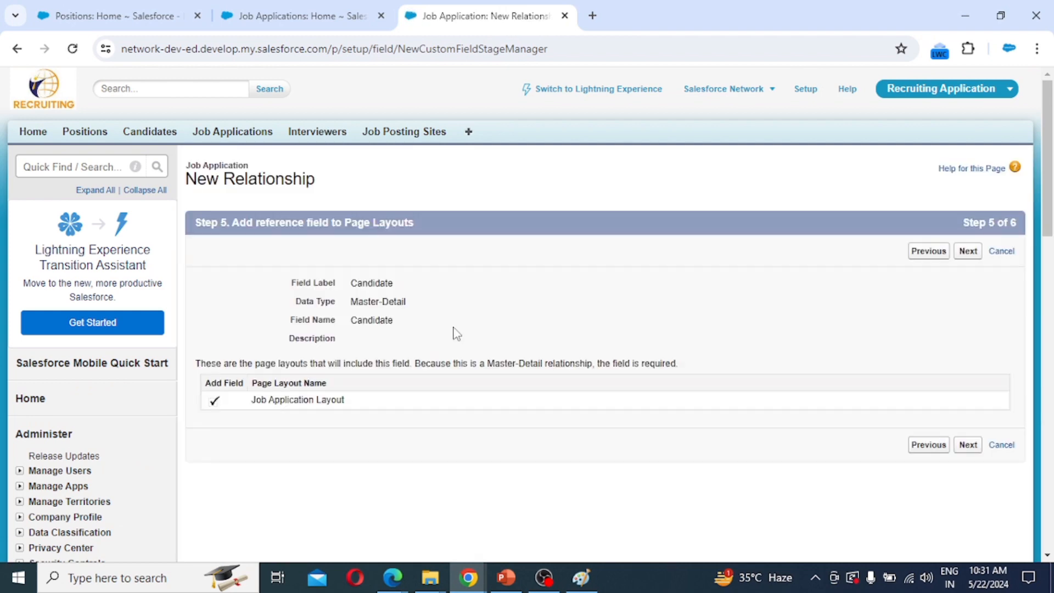
left_click(966, 252)
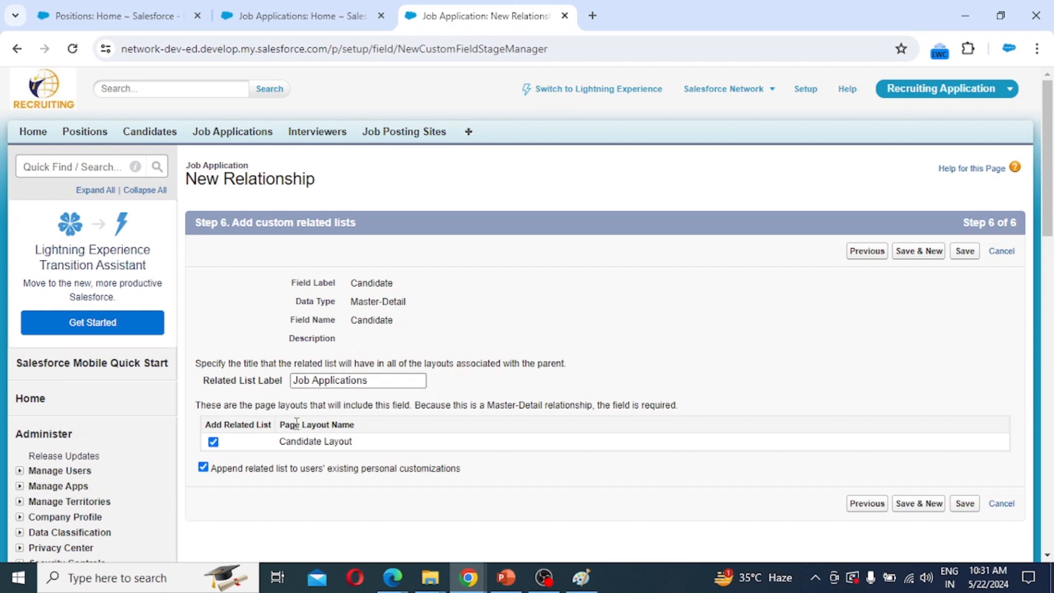
left_click(918, 251)
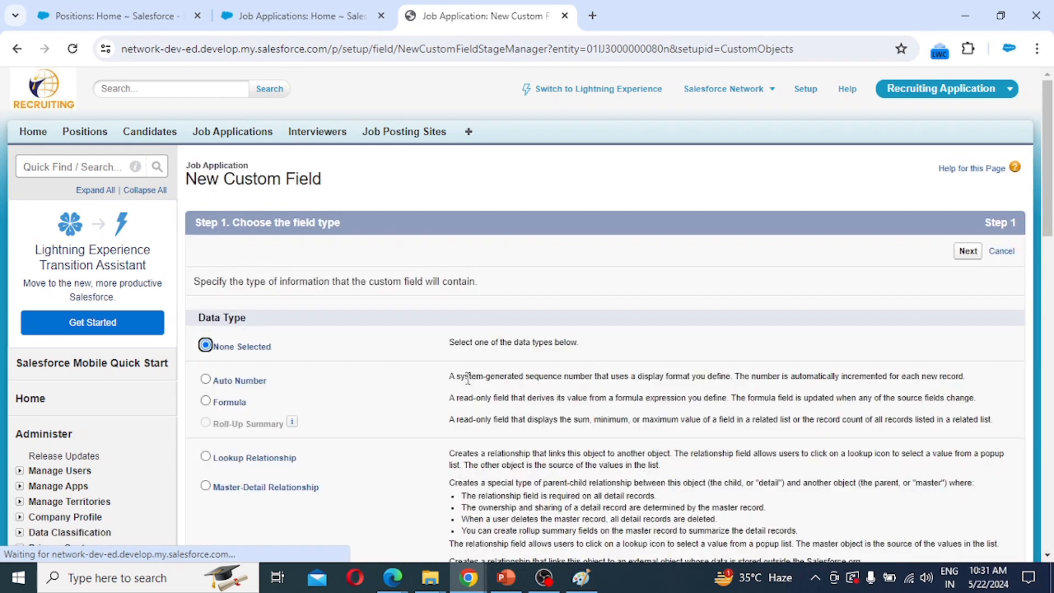
Define a Master-Detail Relationship field related to Position, keeping the label 'Position'.
left_click(241, 486)
scroll(214, 353, "down", 3)
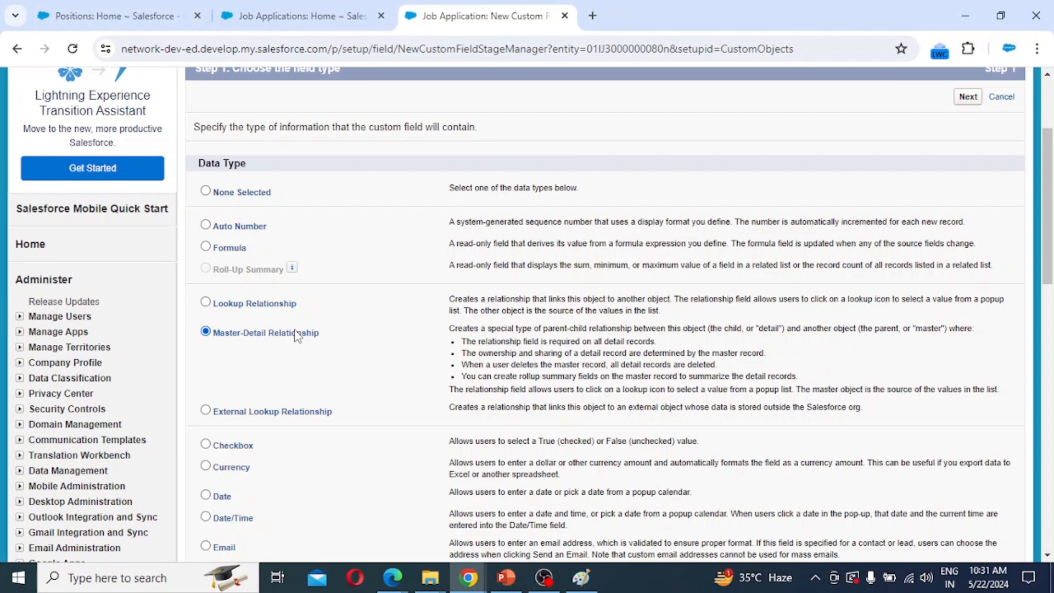
scroll(297, 336, "down", 8)
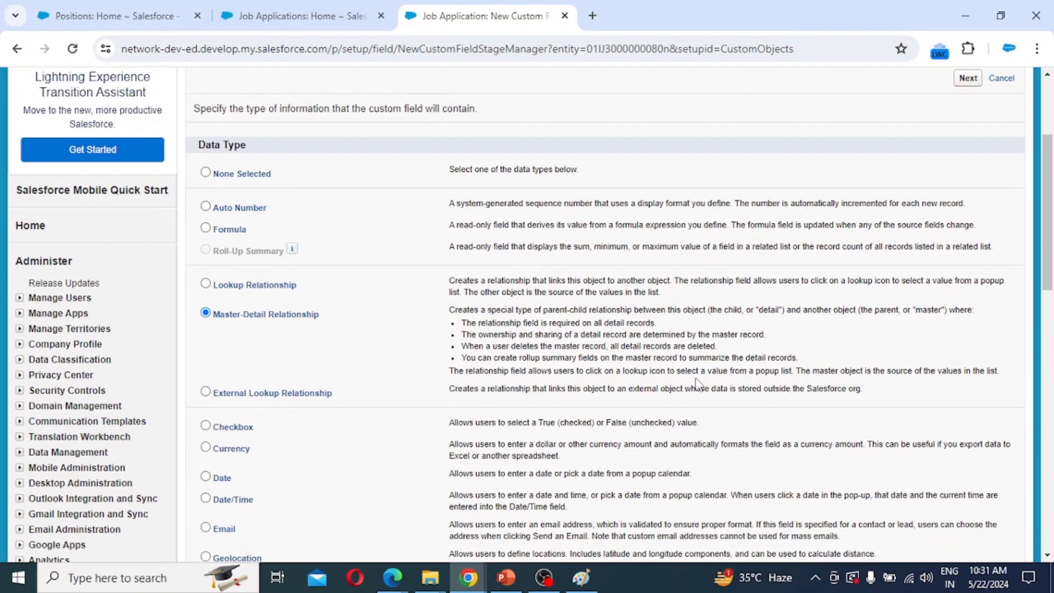
left_click(968, 412)
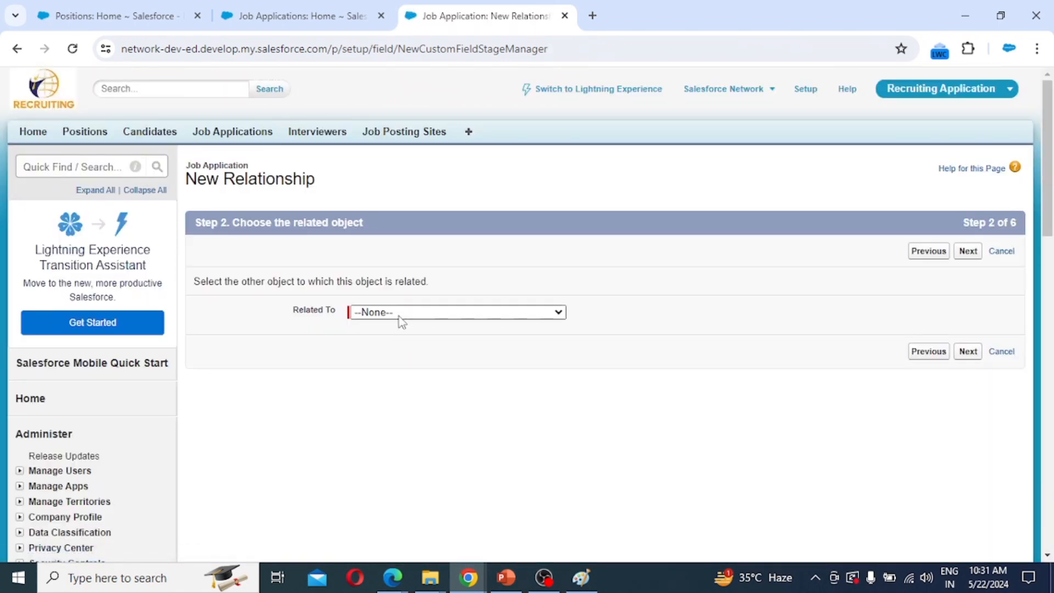
left_click(400, 314)
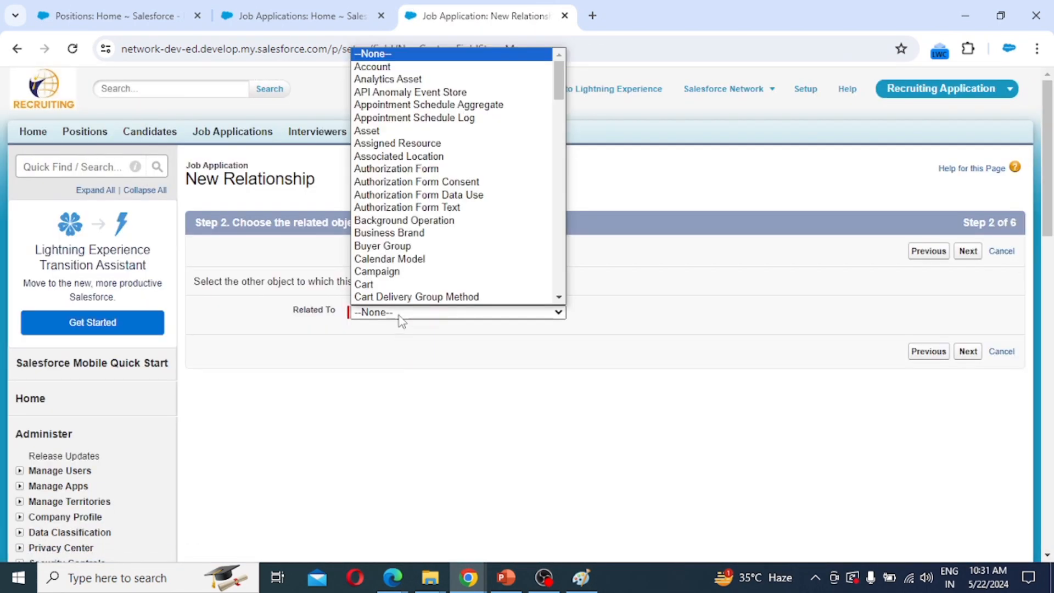
key("p")
key("p")
key("p")
key("p")
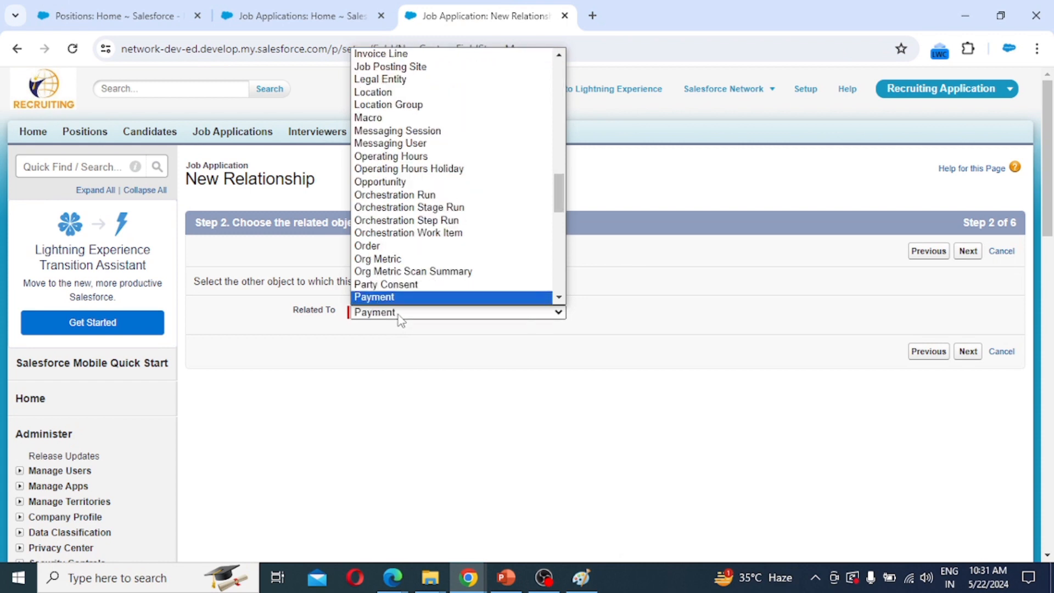
key("p")
key("p")
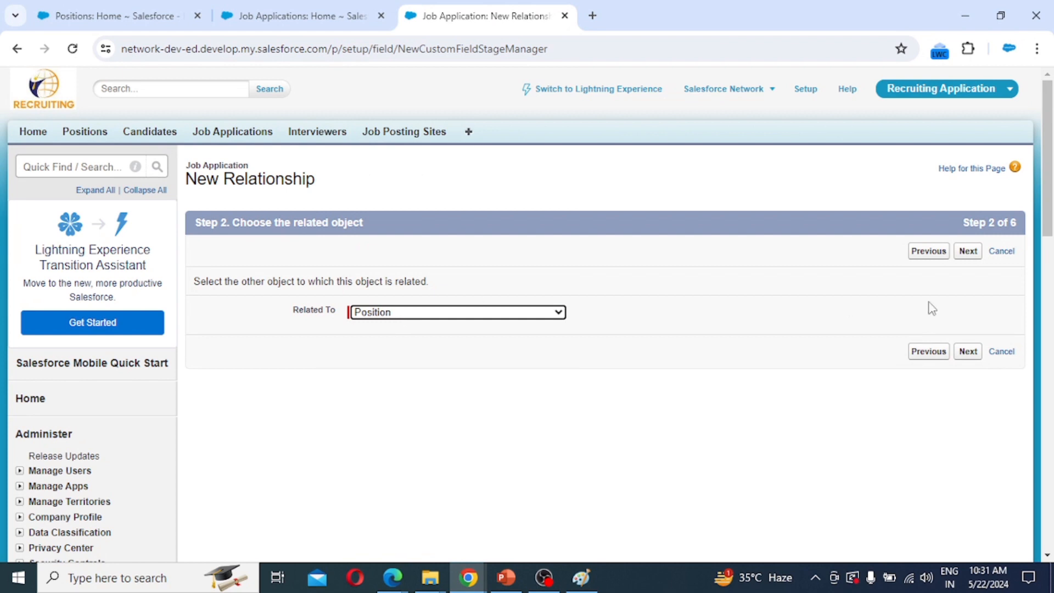
left_click(964, 253)
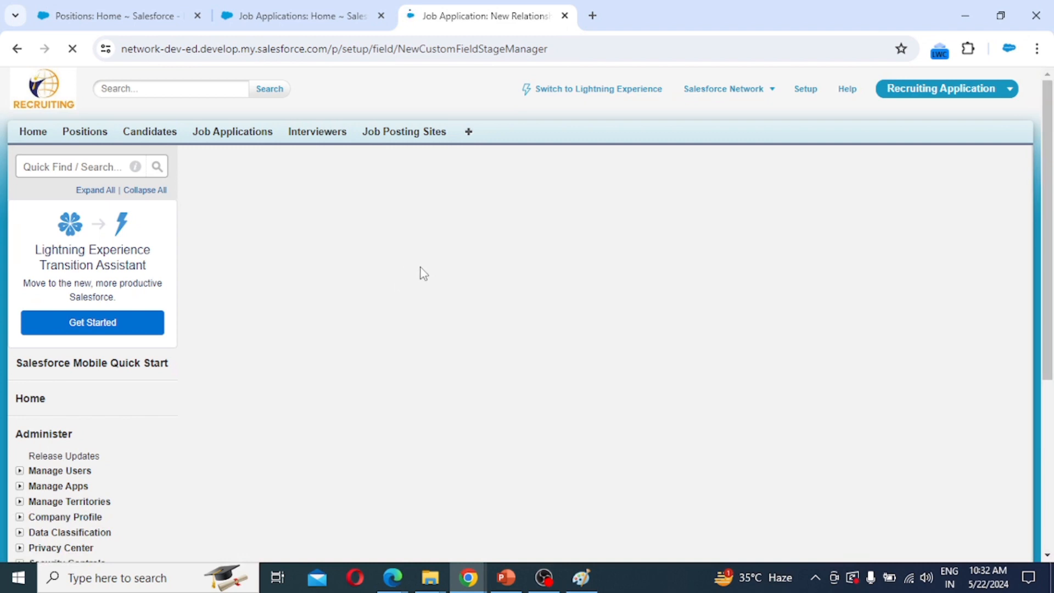
left_click(413, 282)
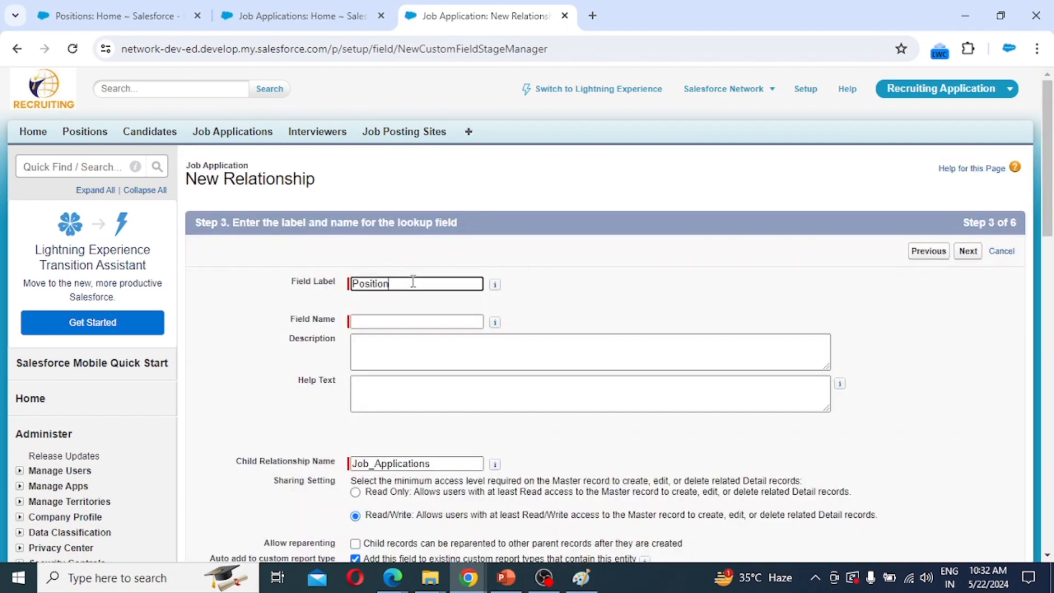
key("Tab")
Accept default security and layout settings and save the Position field with Save & New.
left_click(968, 251)
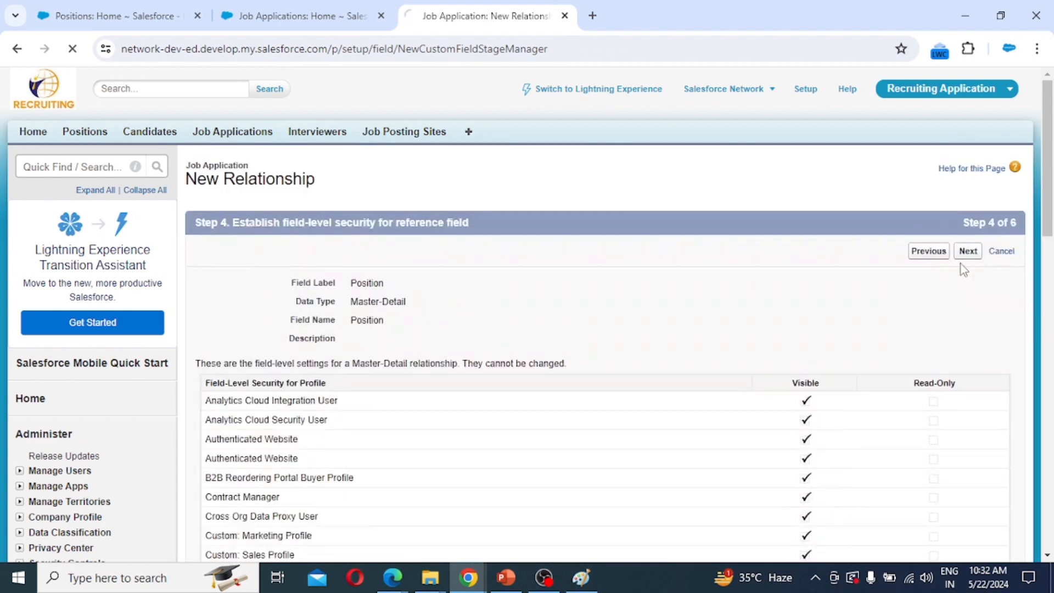
left_click(962, 259)
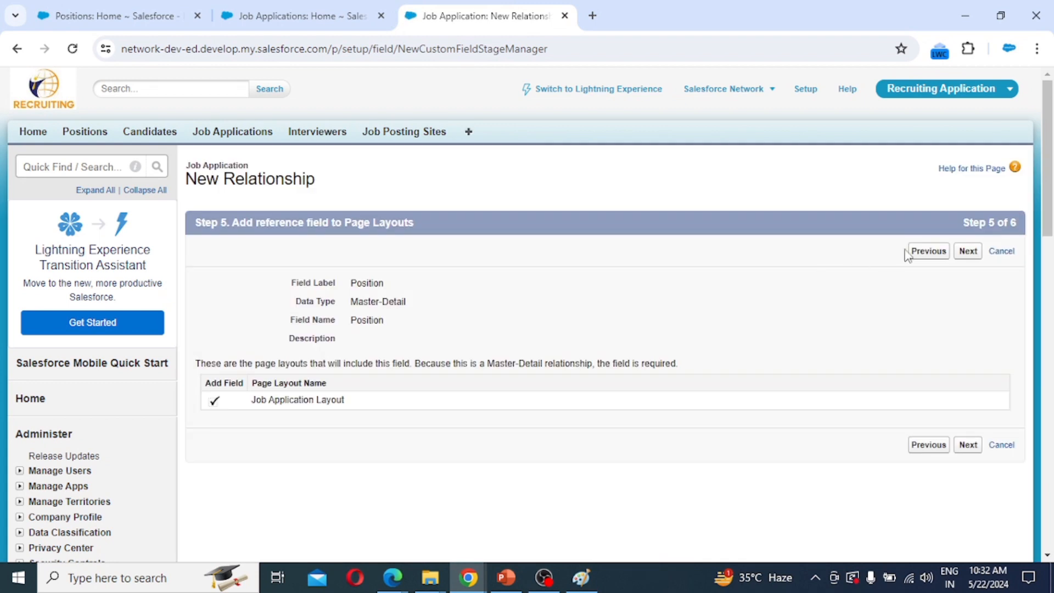
left_click(968, 250)
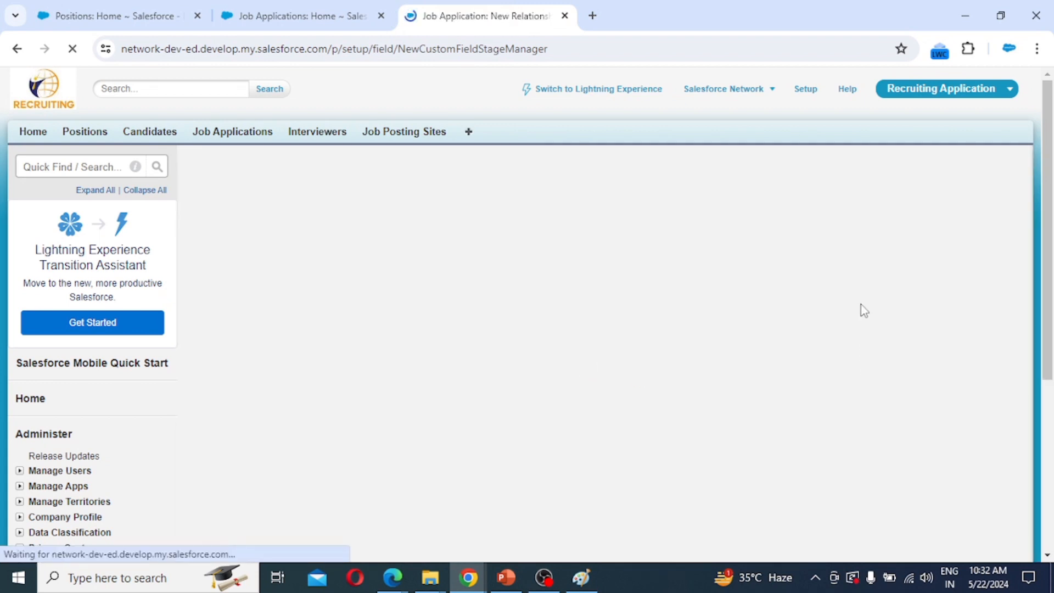
left_click(929, 253)
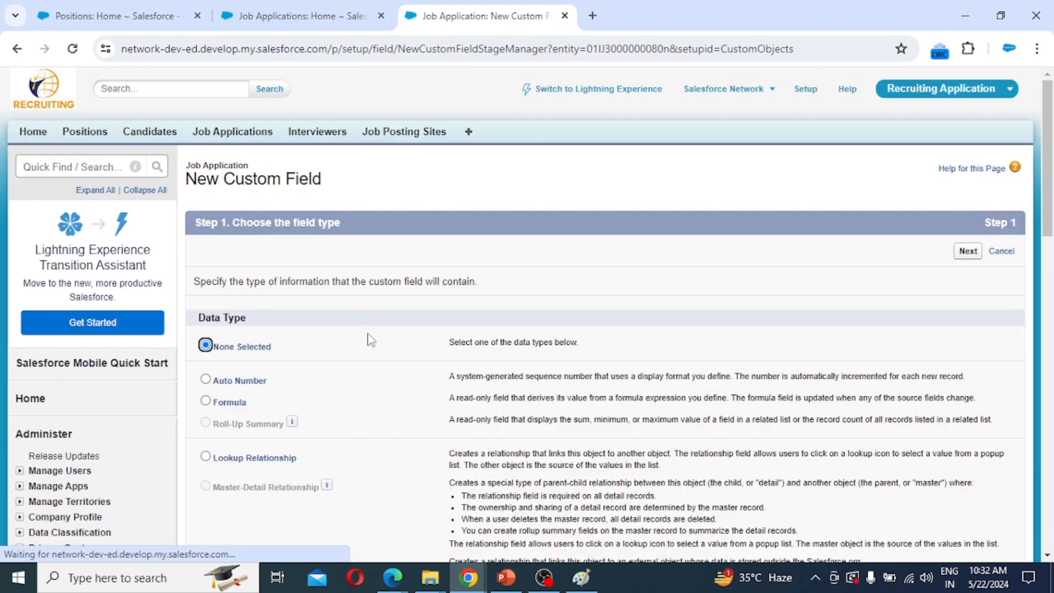
Choose Picklist as the new Job Application field type.
scroll(381, 374, "down", 5)
scroll(369, 333, "up", 2)
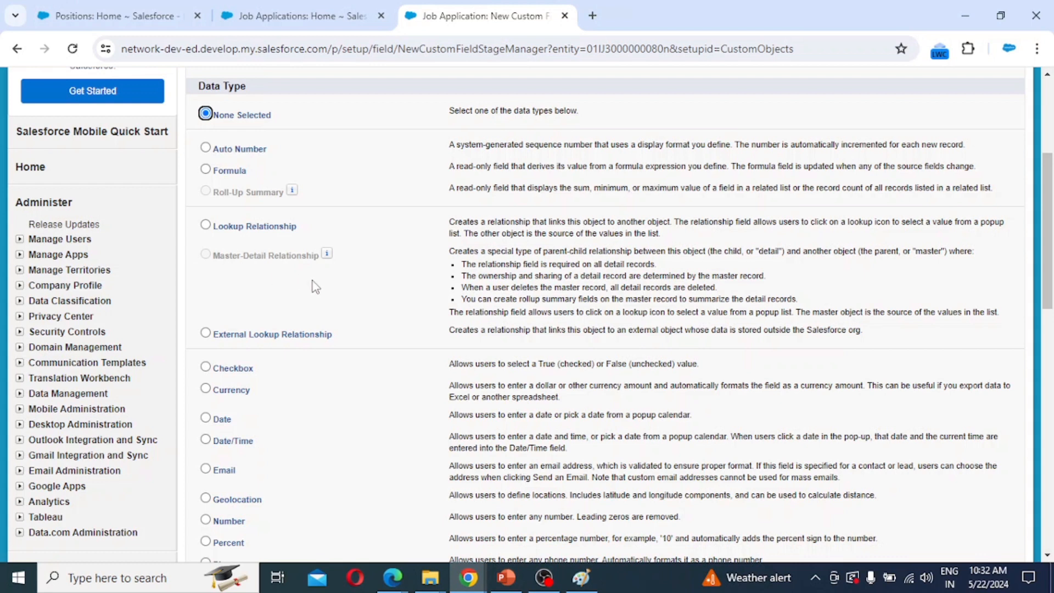
scroll(288, 329, "down", 8)
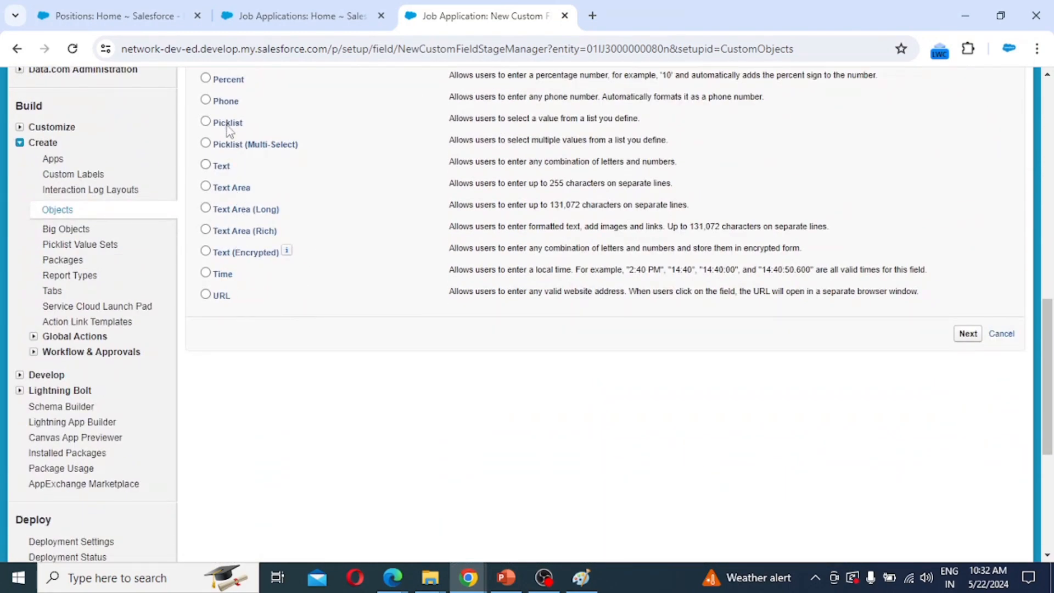
left_click(228, 122)
left_click(968, 334)
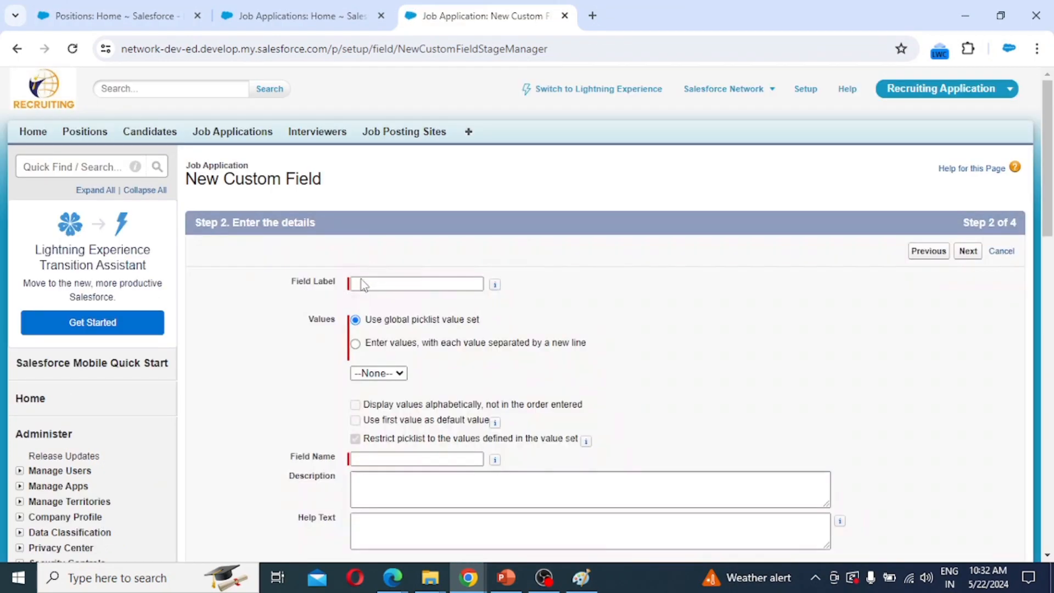
Label the picklist 'Stage' and enter its values, from New through Interview Completed.
left_click(367, 284)
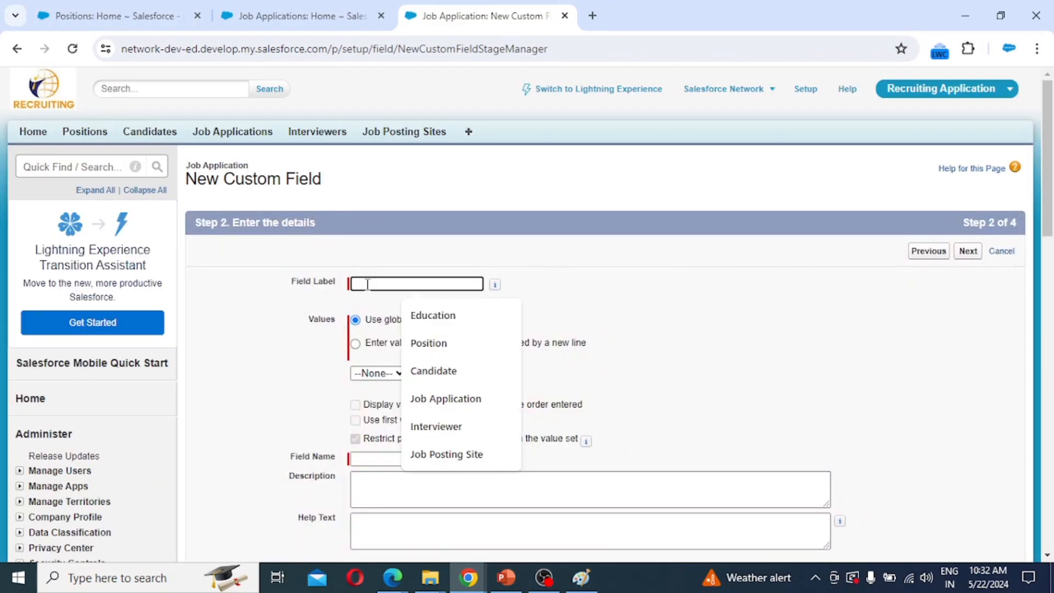
type("Sta")
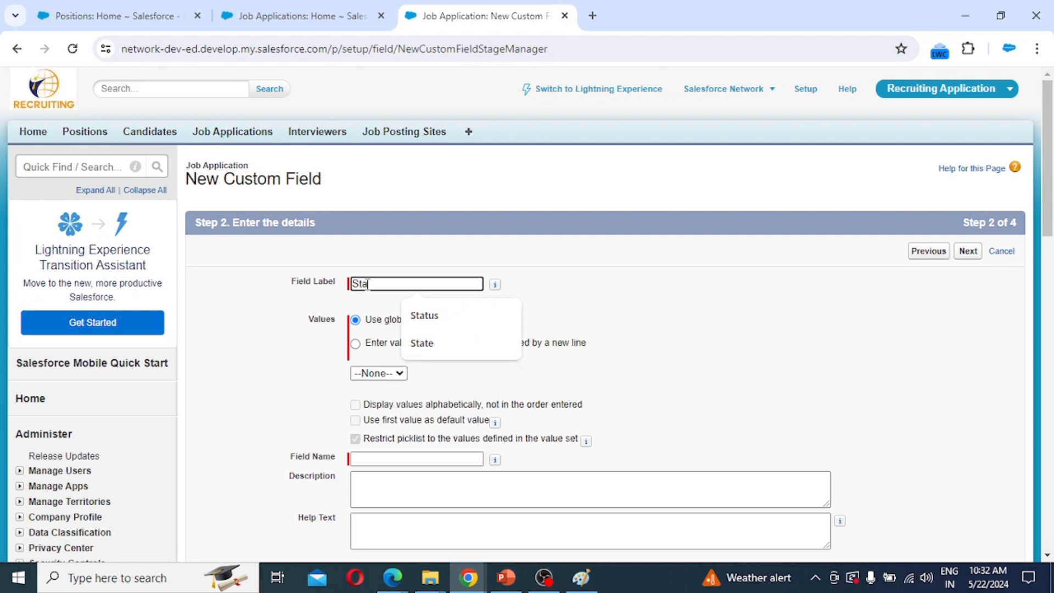
type("ge")
left_click(355, 343)
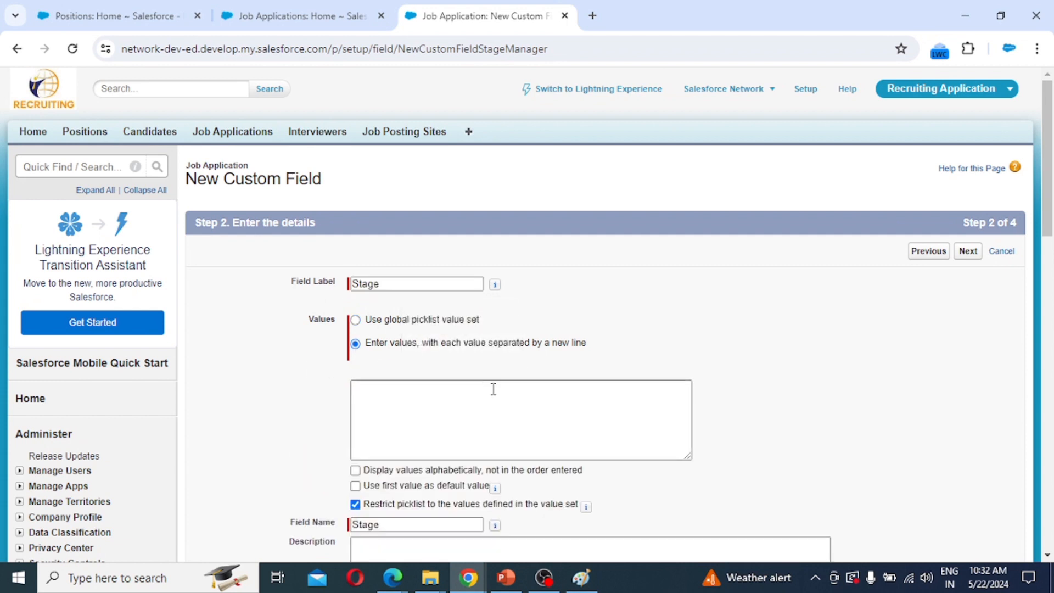
left_click(384, 398)
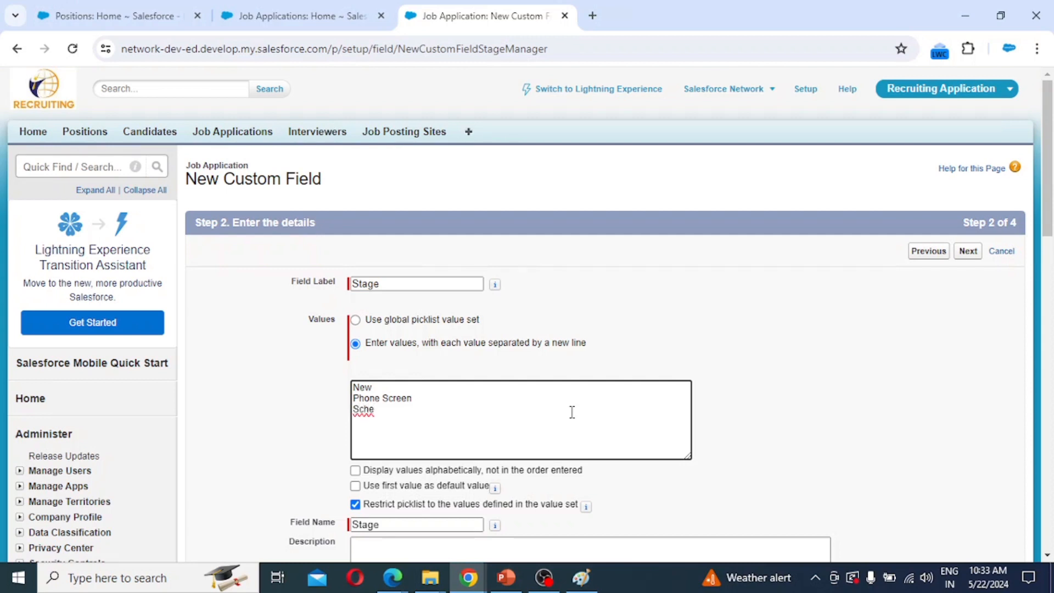
type("dule Interview")
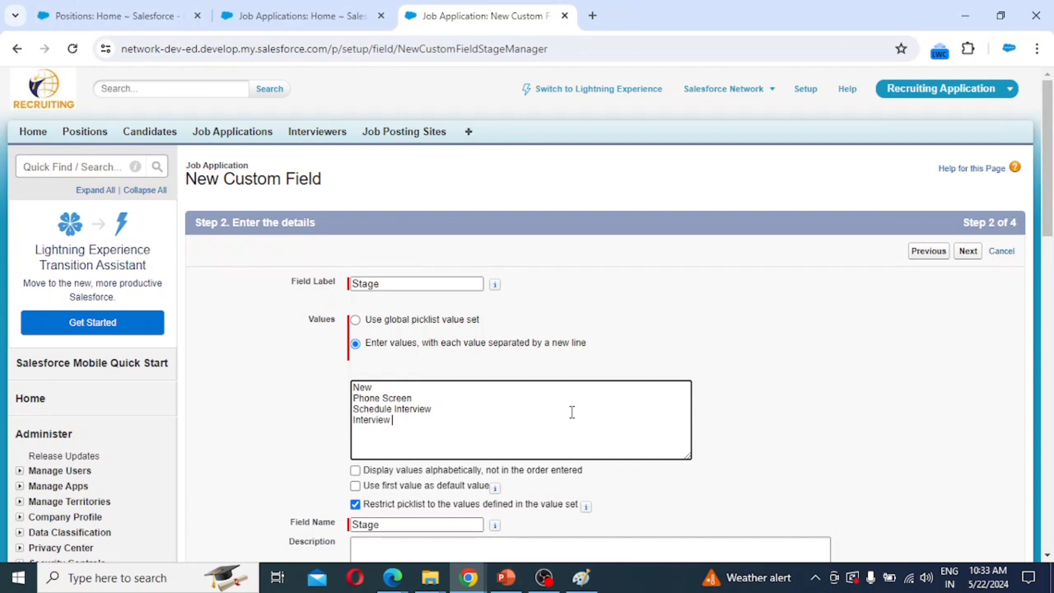
type("Completed")
key("Return")
Accept default security, keep Job Application Layout checked, and save Stage with Save & New.
scroll(519, 473, "down", 3)
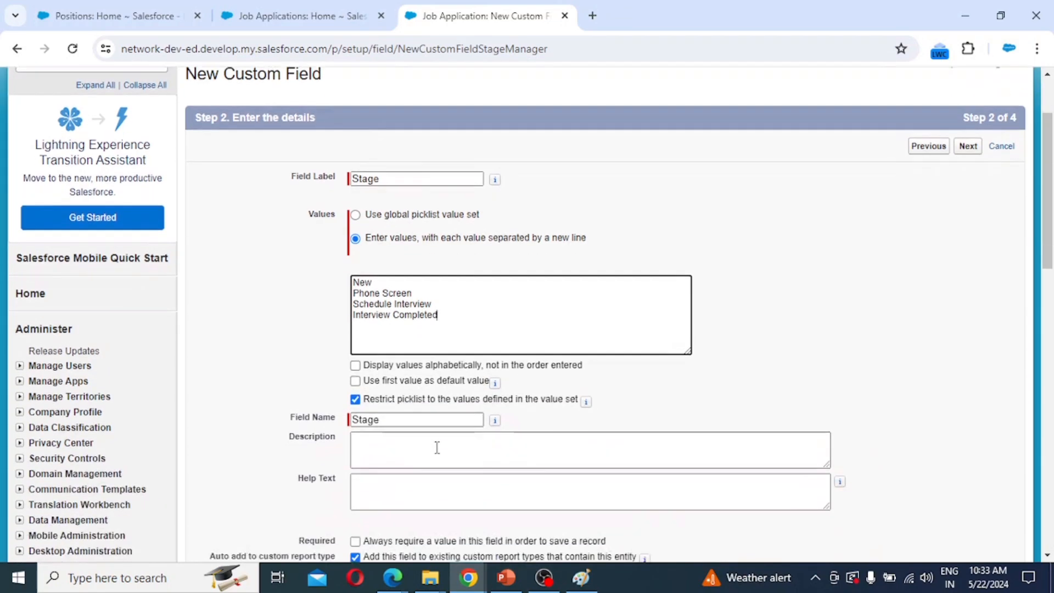
scroll(437, 447, "down", 3)
scroll(924, 508, "down", 3)
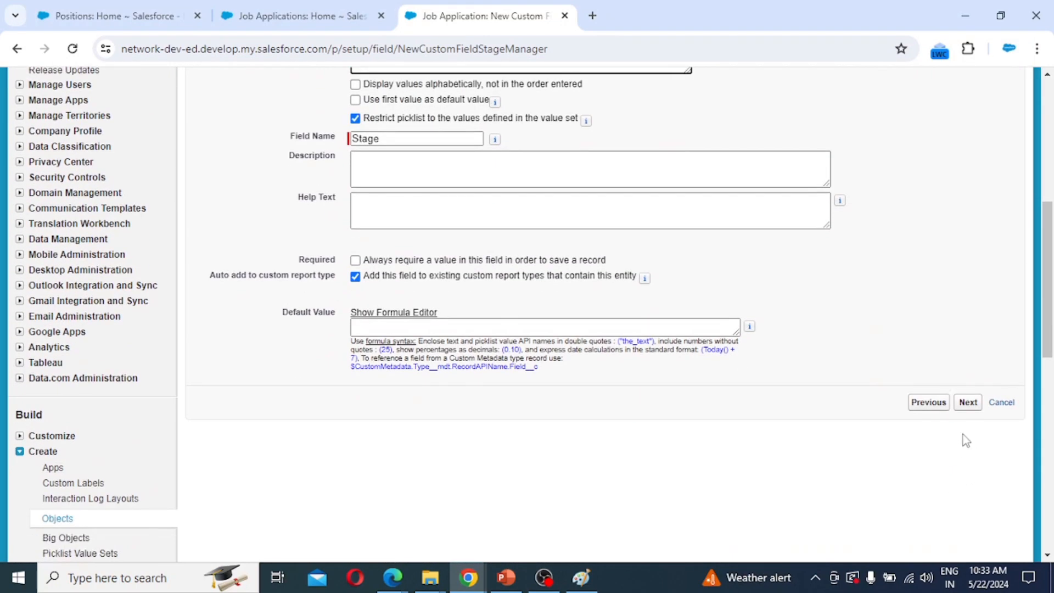
left_click(968, 402)
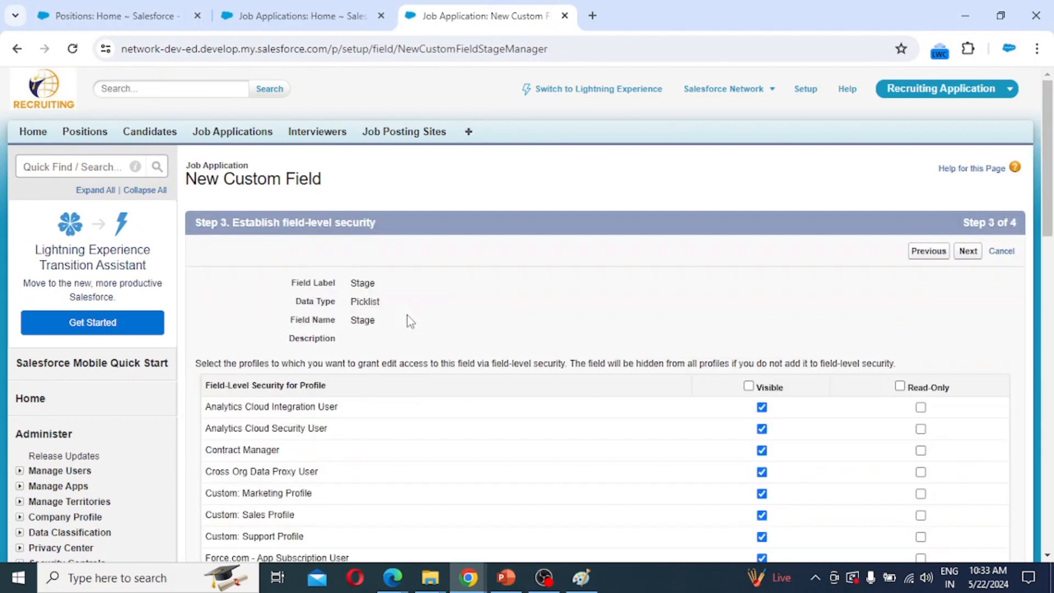
left_click(968, 251)
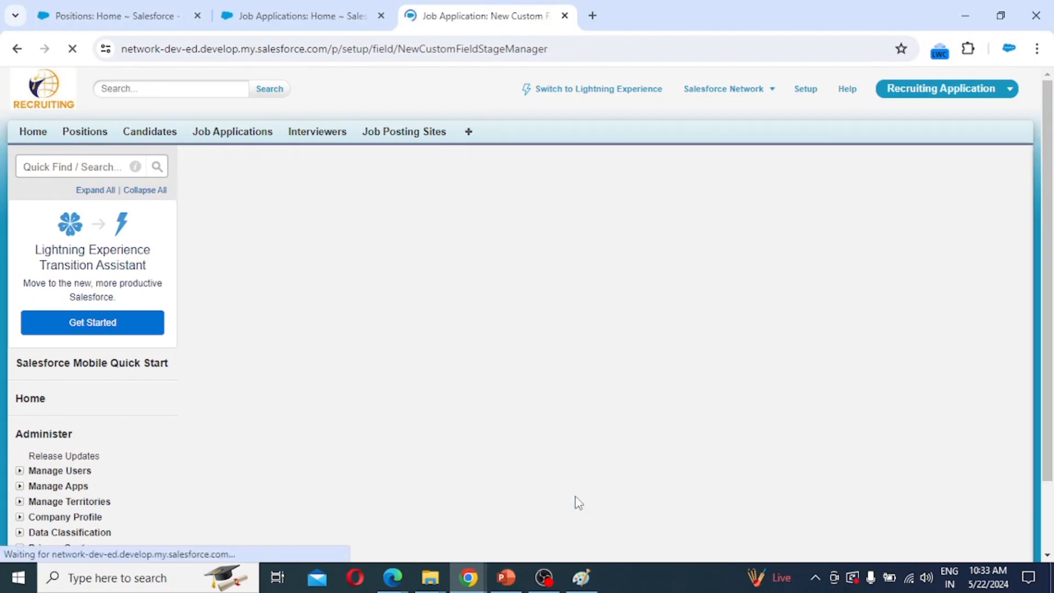
scroll(574, 494, "down", 4)
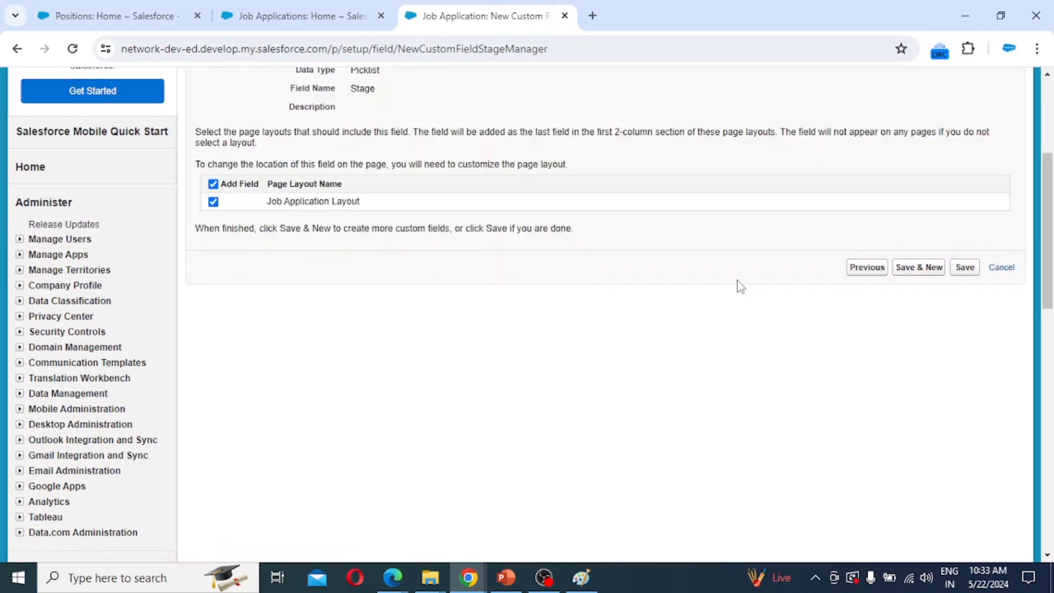
scroll(733, 330, "up", 4)
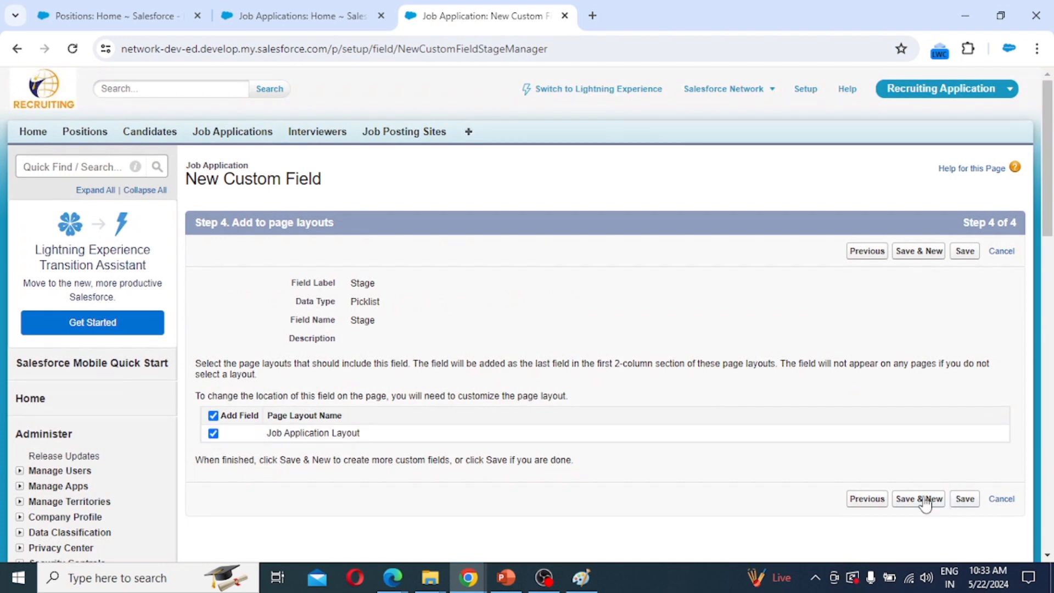
left_click(926, 501)
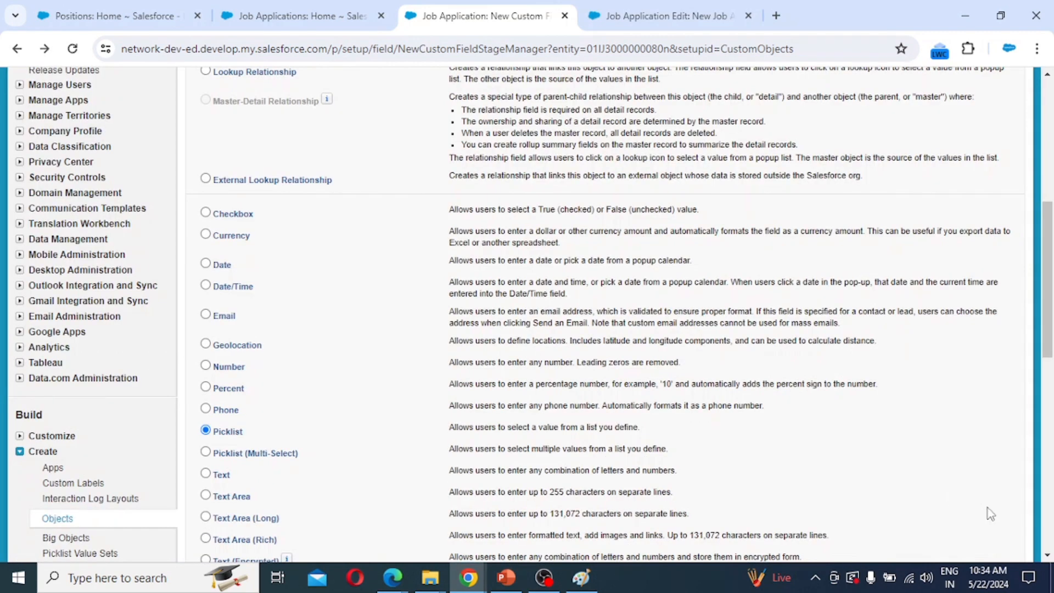
Define a Picklist field 'Status' with the values Open, Hold and Completed.
scroll(933, 476, "down", 4)
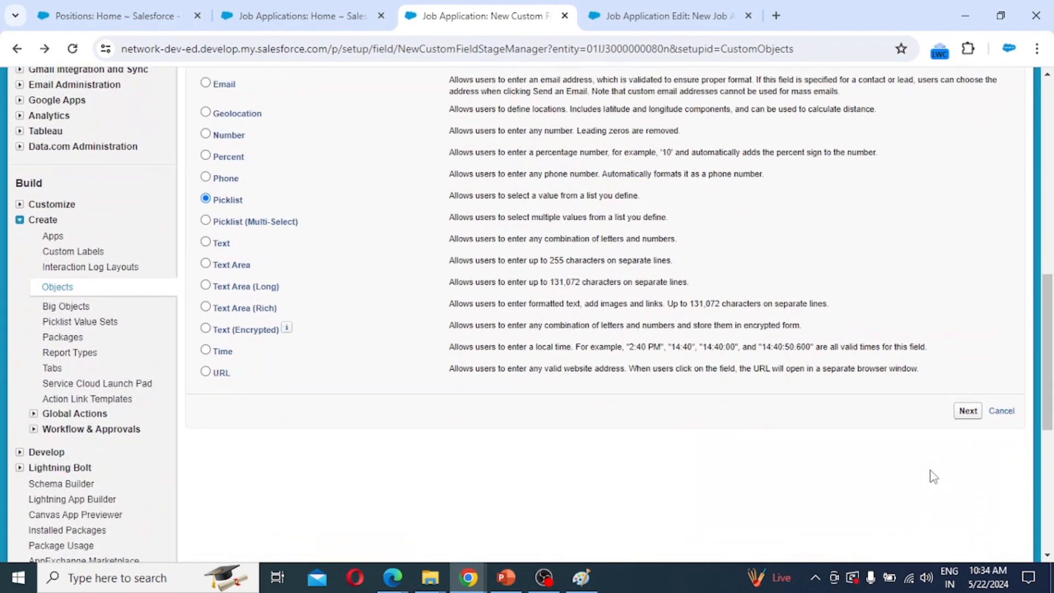
left_click(965, 416)
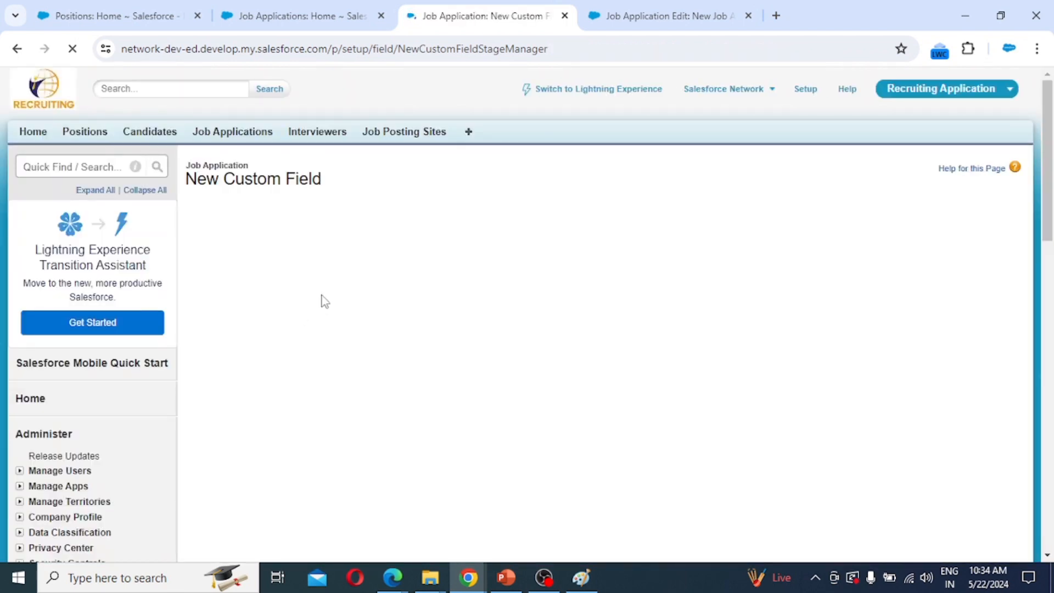
left_click(368, 282)
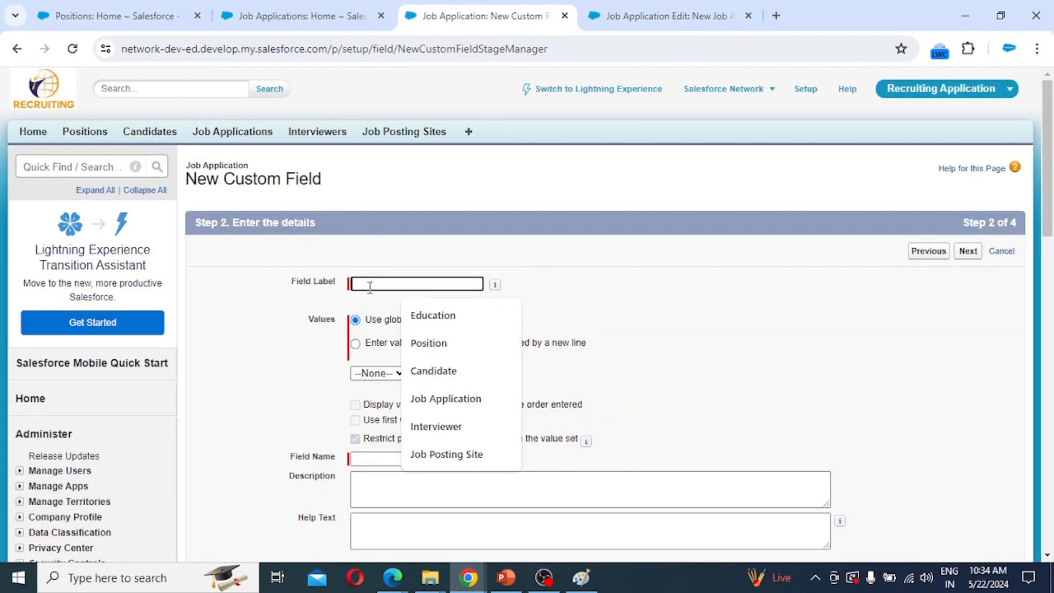
type("Stat")
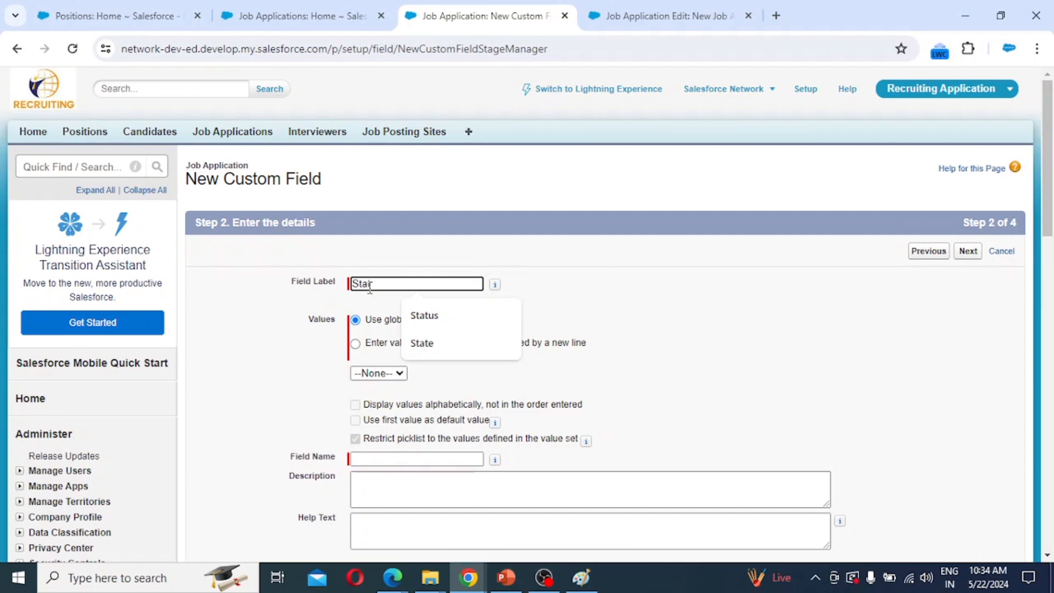
type("us")
left_click(387, 345)
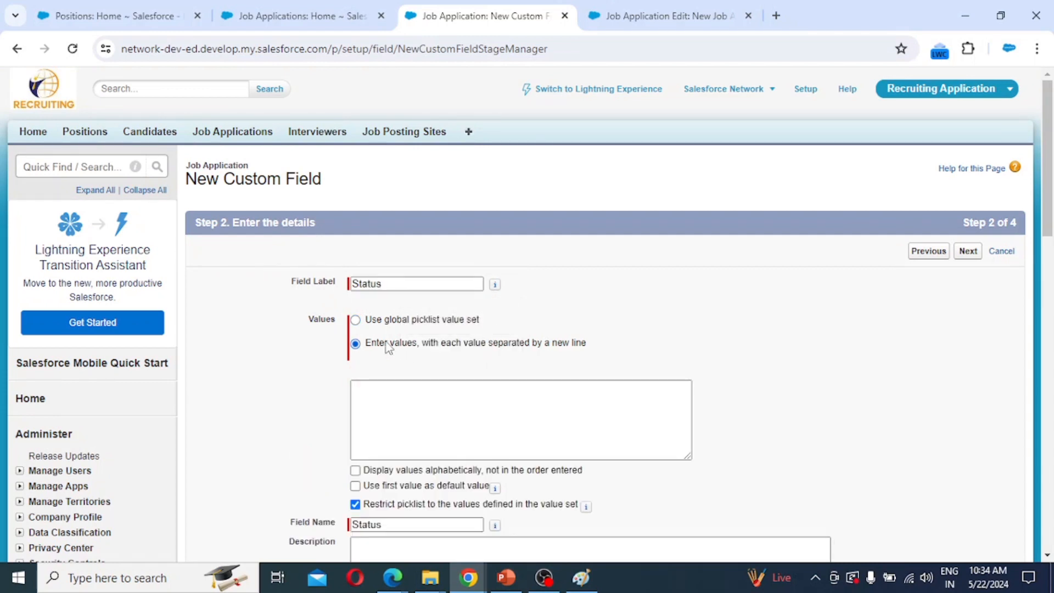
left_click(445, 404)
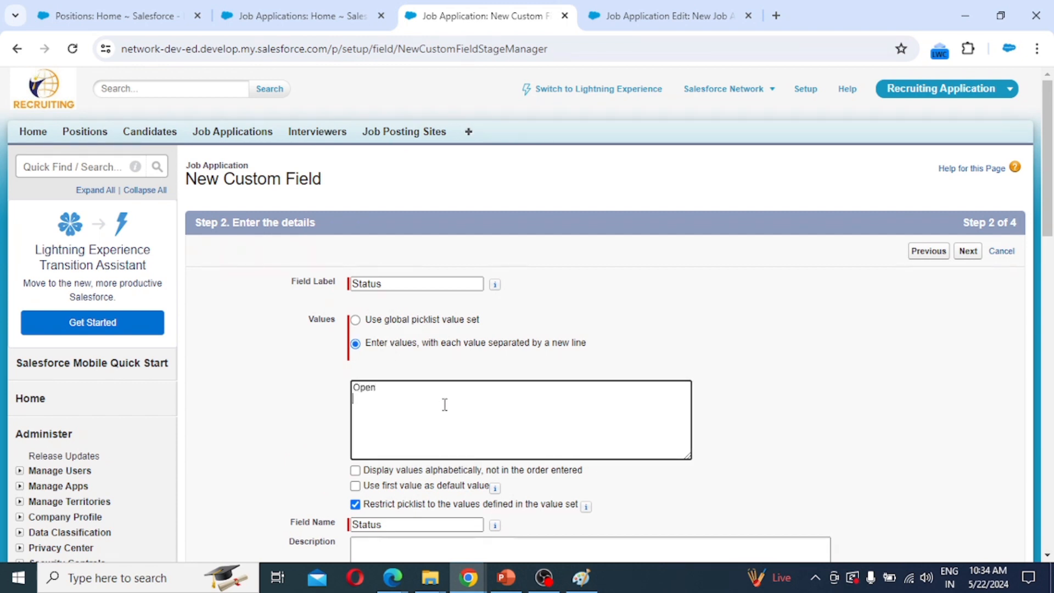
type("Open")
key("Return")
type("Hold ")
type("Com")
type("pleted")
Accept default security, keep Job Application Layout checked, and save the Status field.
scroll(885, 449, "down", 5)
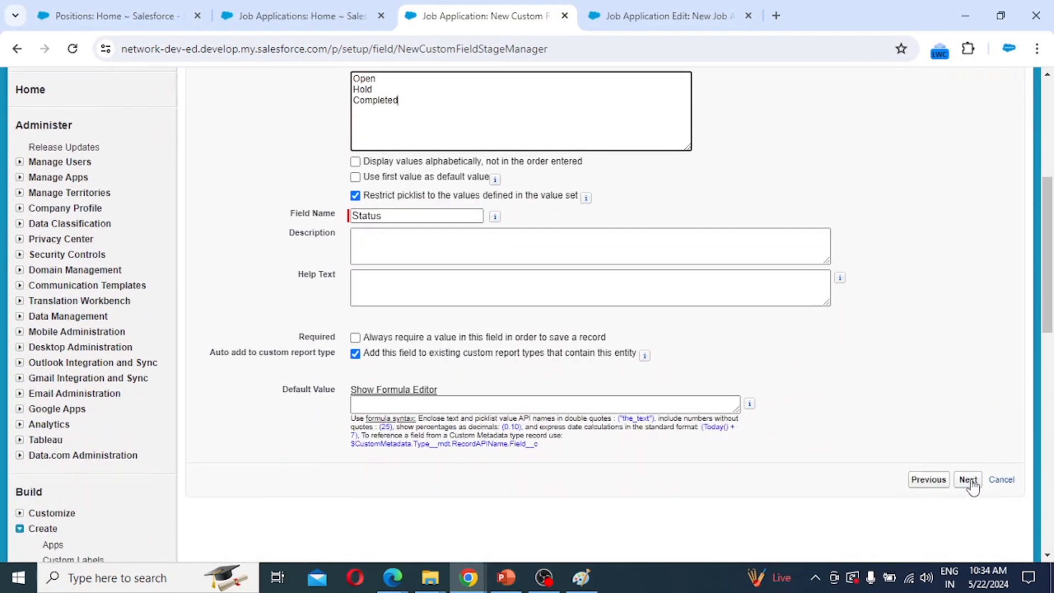
left_click(968, 479)
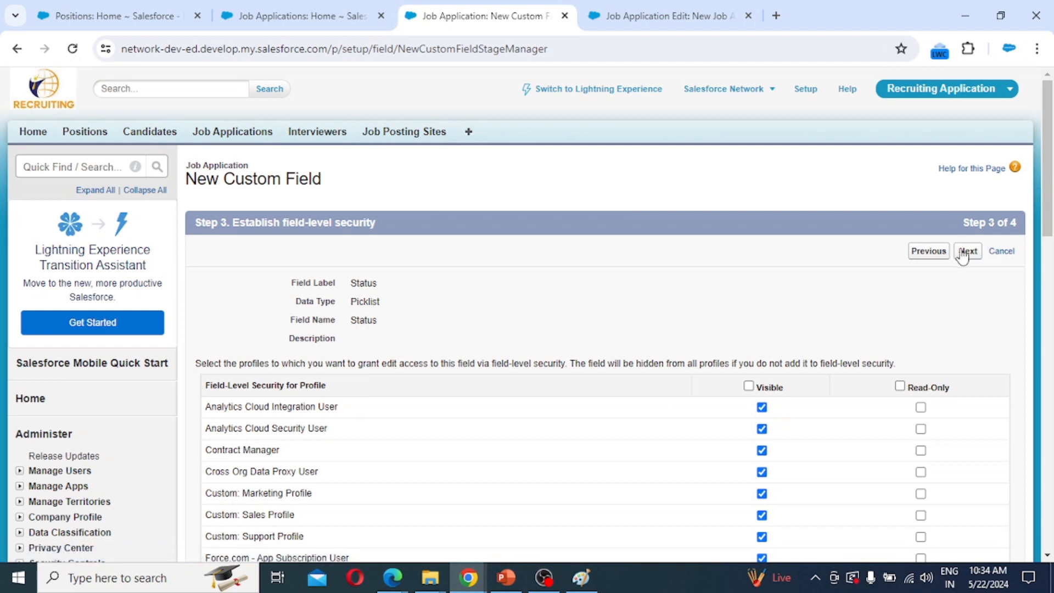
left_click(962, 254)
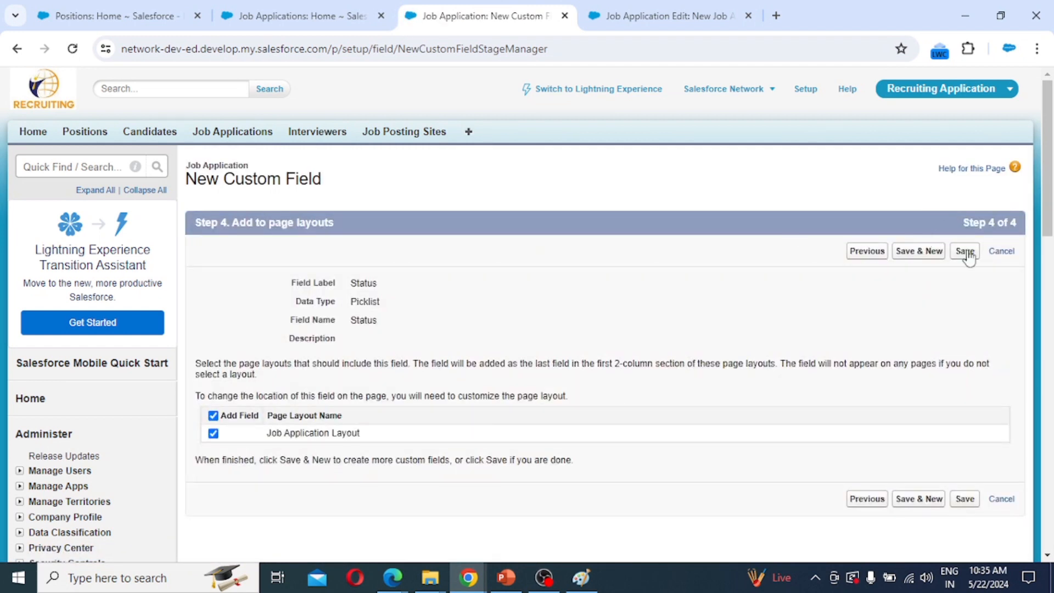
left_click(965, 252)
On a new Job Application form, check the Stage and Status dropdown values without changing them.
left_click(302, 15)
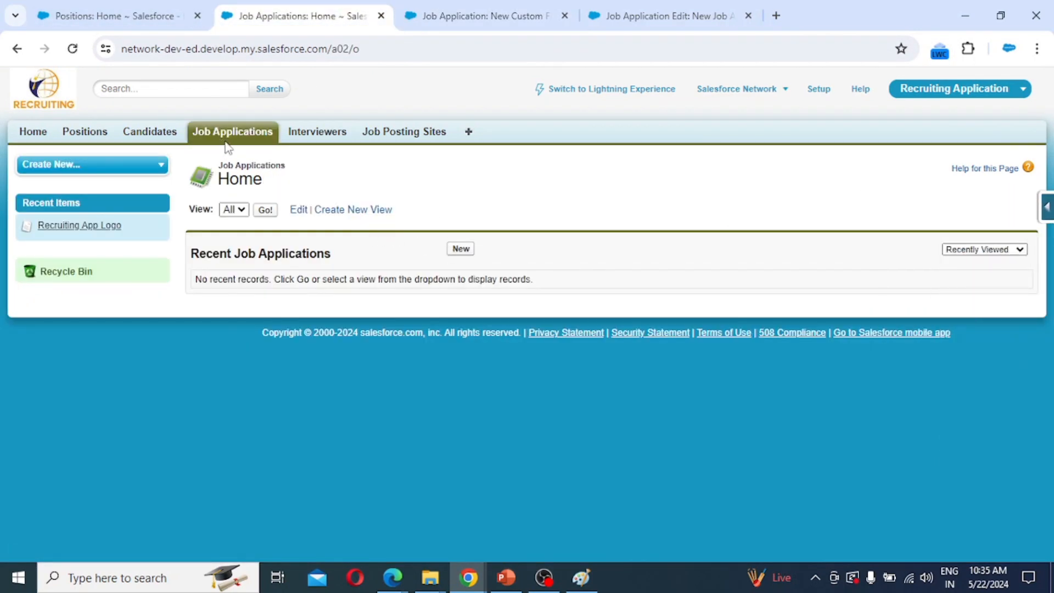
left_click(464, 251)
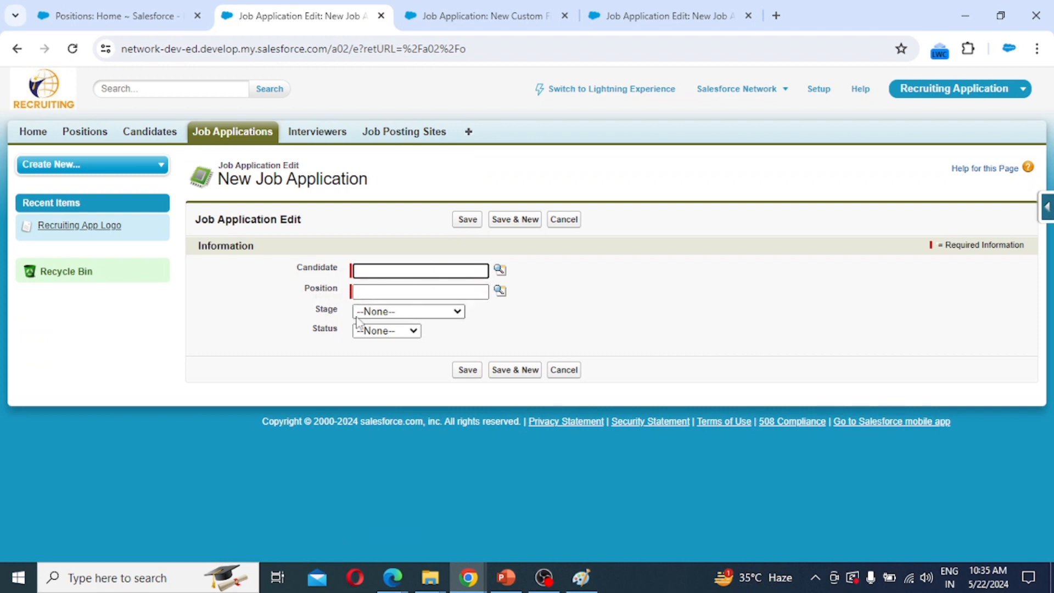
left_click(383, 313)
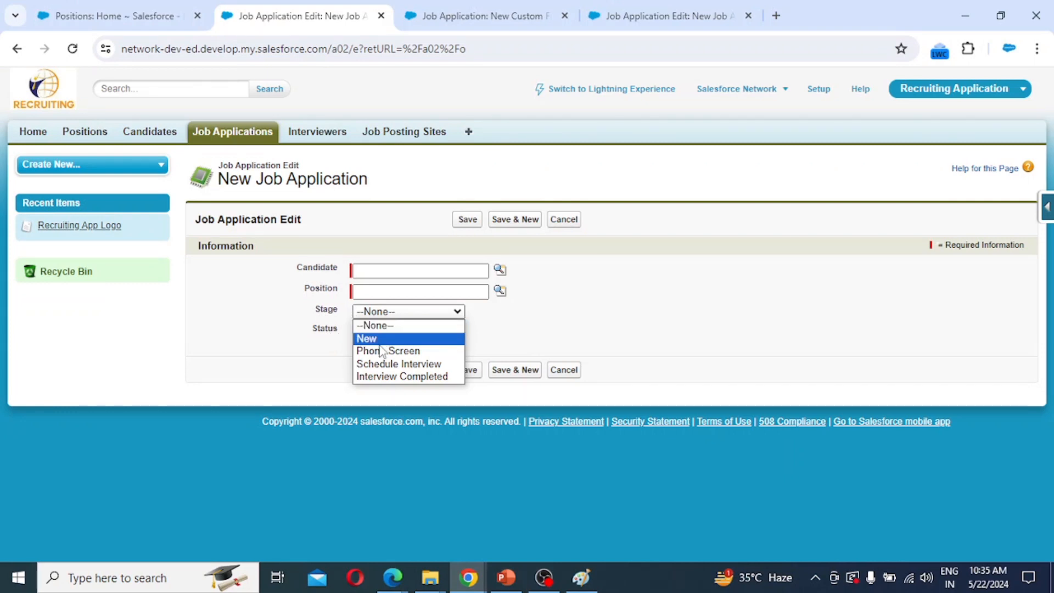
left_click(316, 348)
left_click(375, 332)
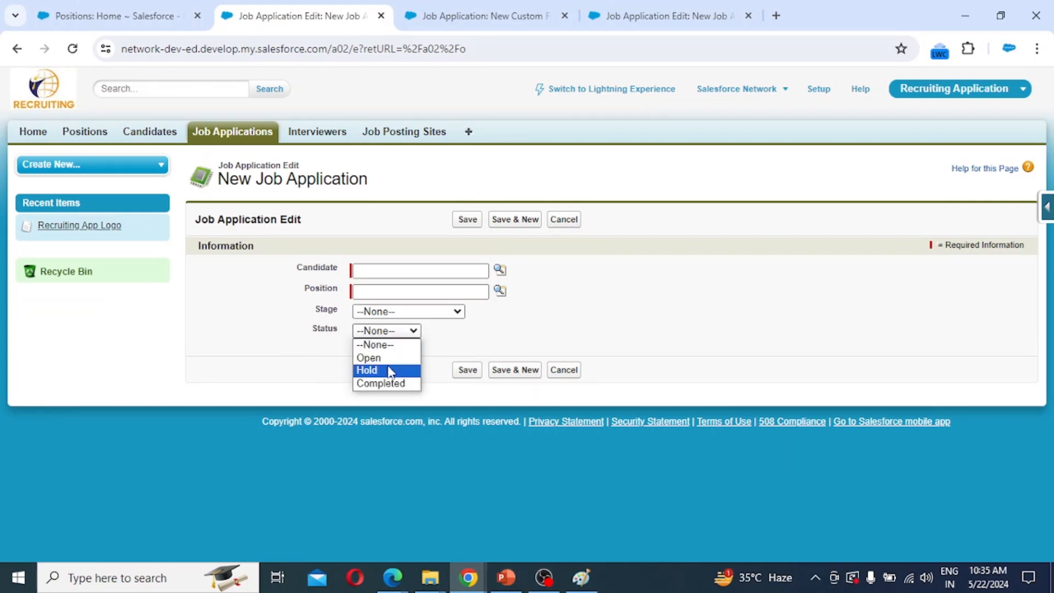
left_click(593, 337)
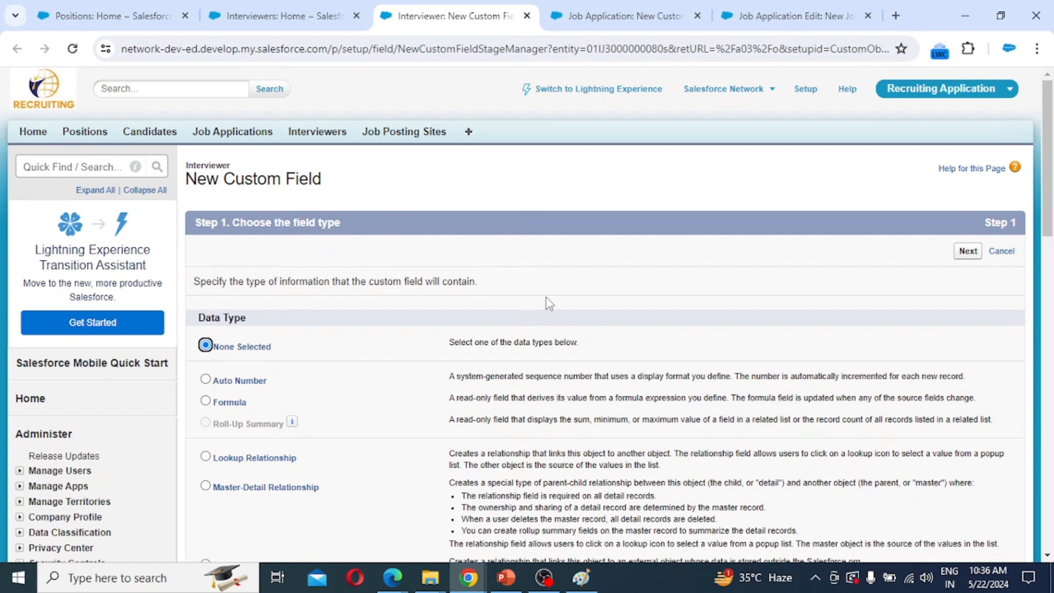
Make the new Interviewer field a Lookup Relationship to the User object.
scroll(588, 363, "down", 3)
left_click(244, 303)
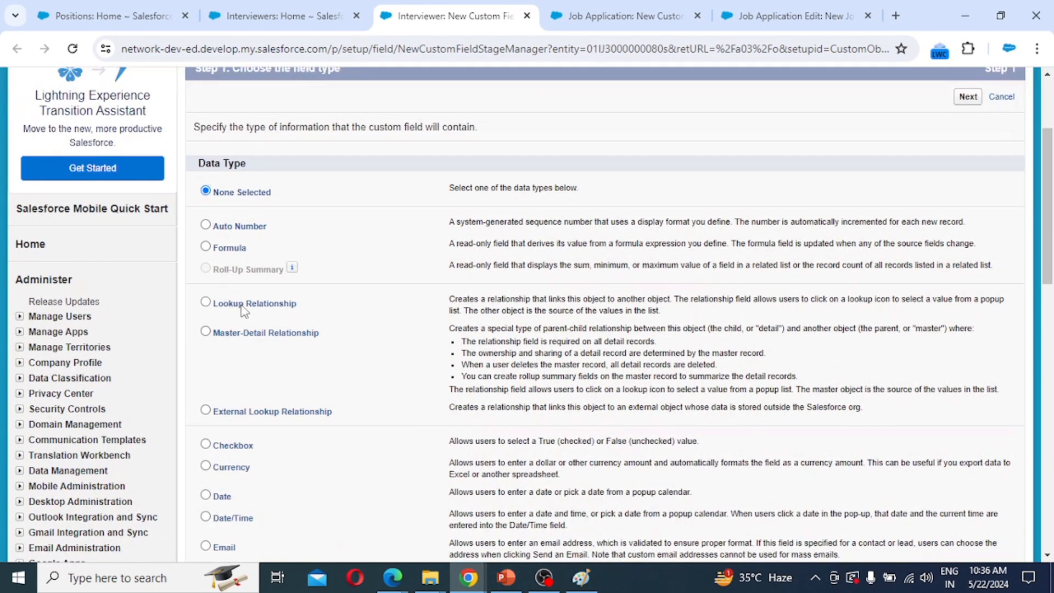
scroll(801, 416, "down", 4)
scroll(821, 457, "down", 4)
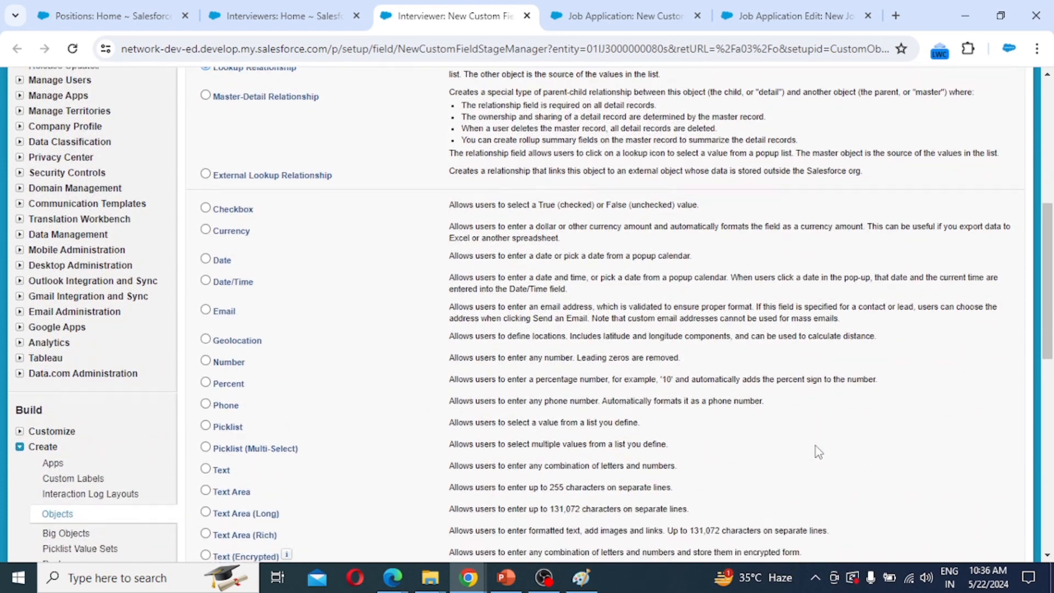
left_click(968, 411)
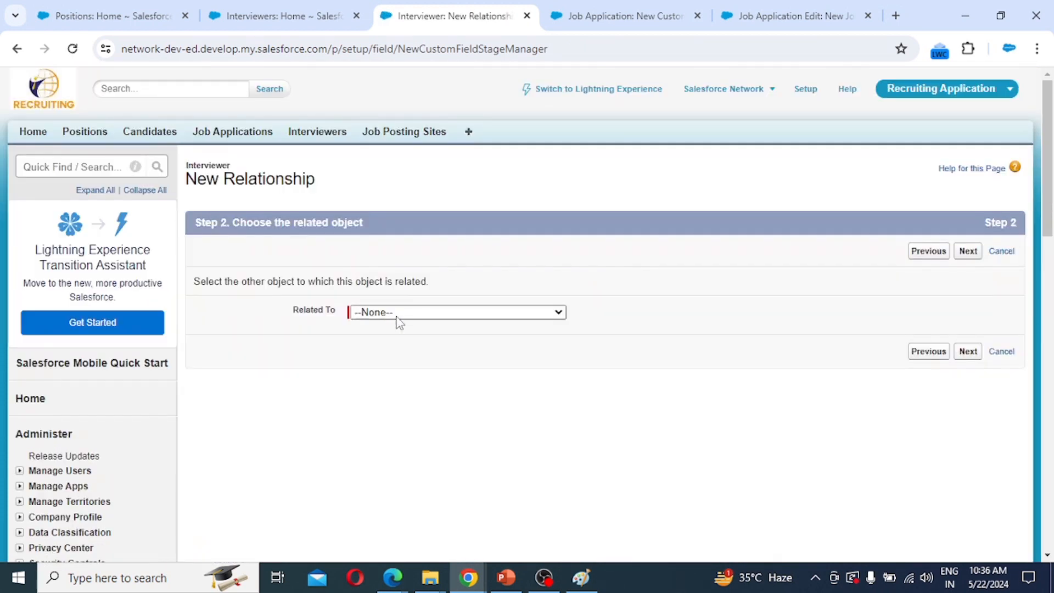
left_click(398, 316)
key("u")
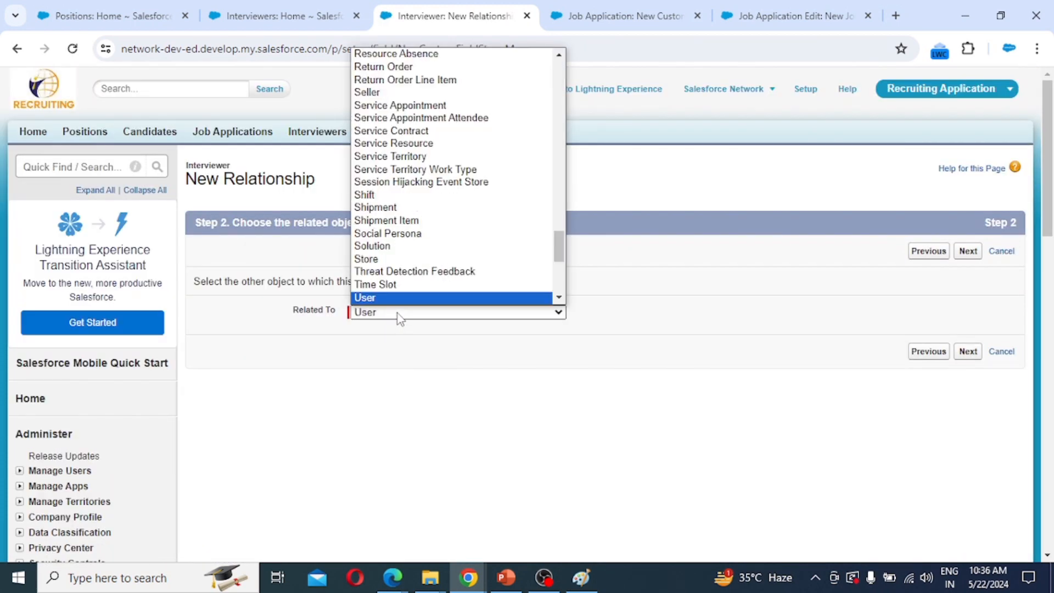
left_click(400, 315)
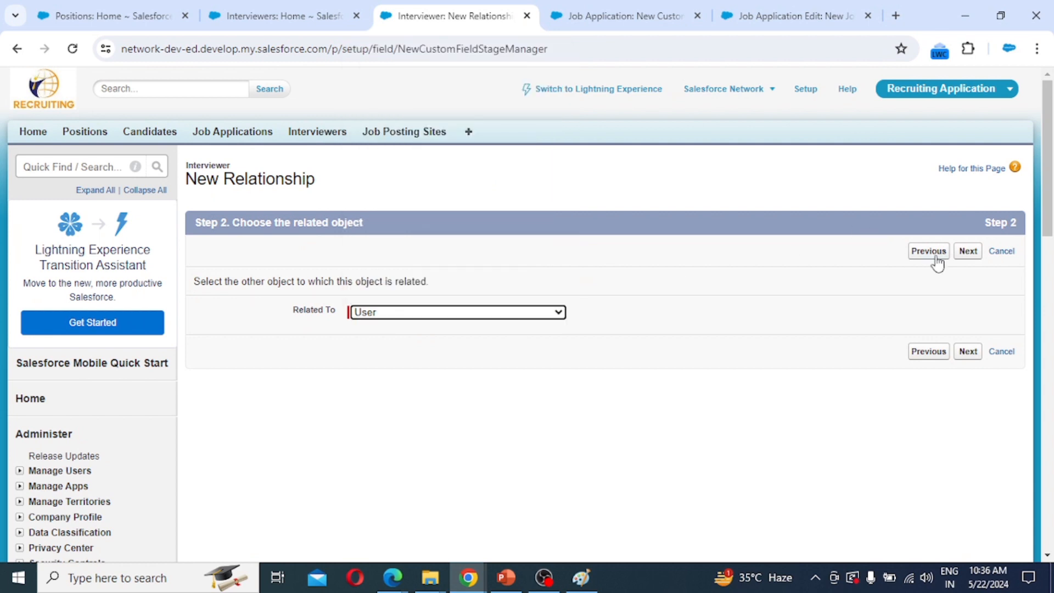
left_click(967, 253)
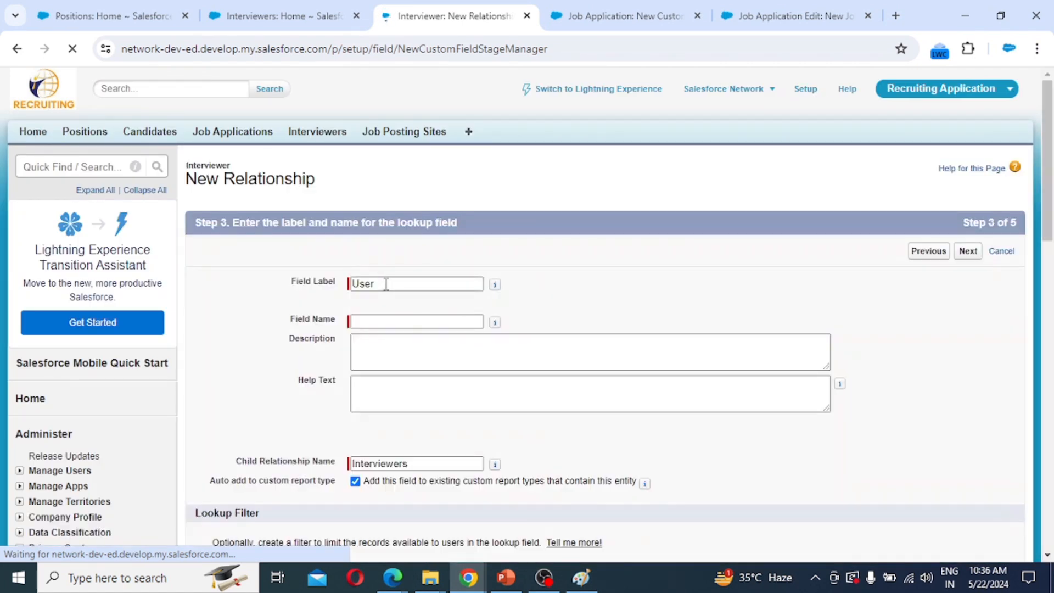
Label the User lookup Employee, keep default security and layouts, then choose Lookup Relationship again.
left_click(380, 322)
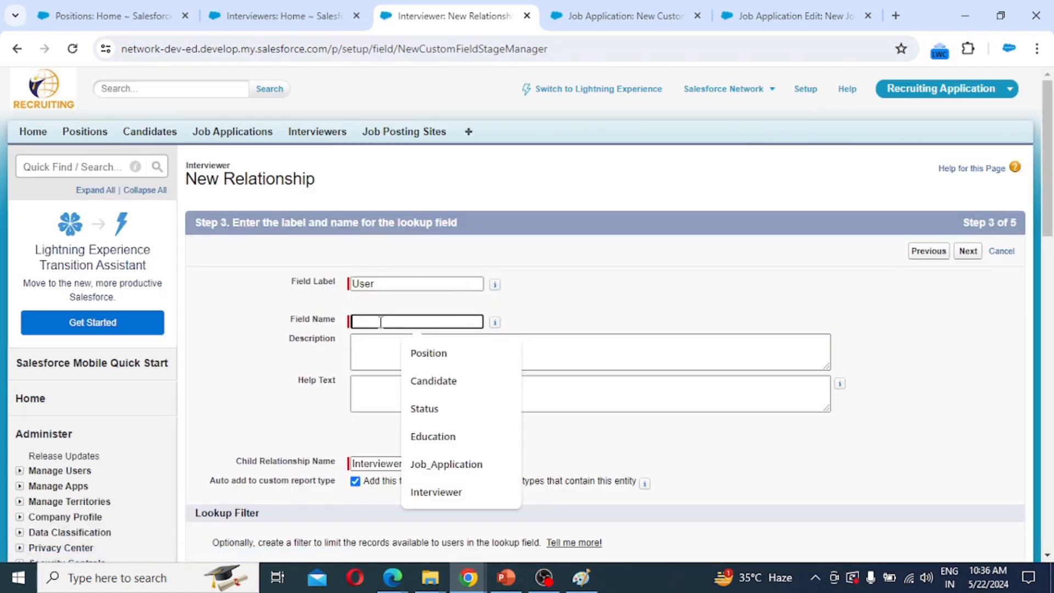
type("Employee")
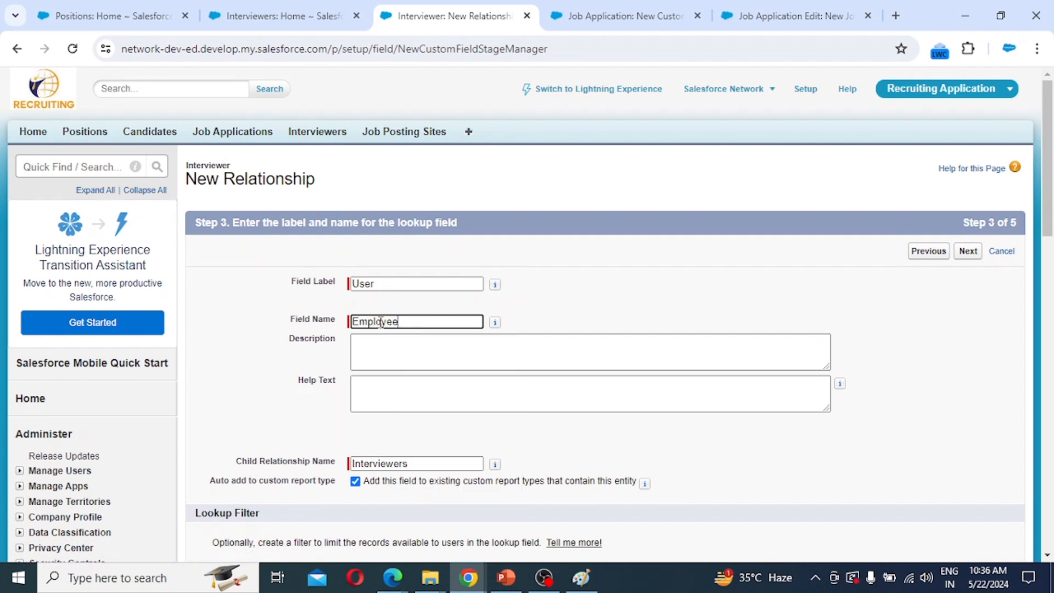
left_click(967, 251)
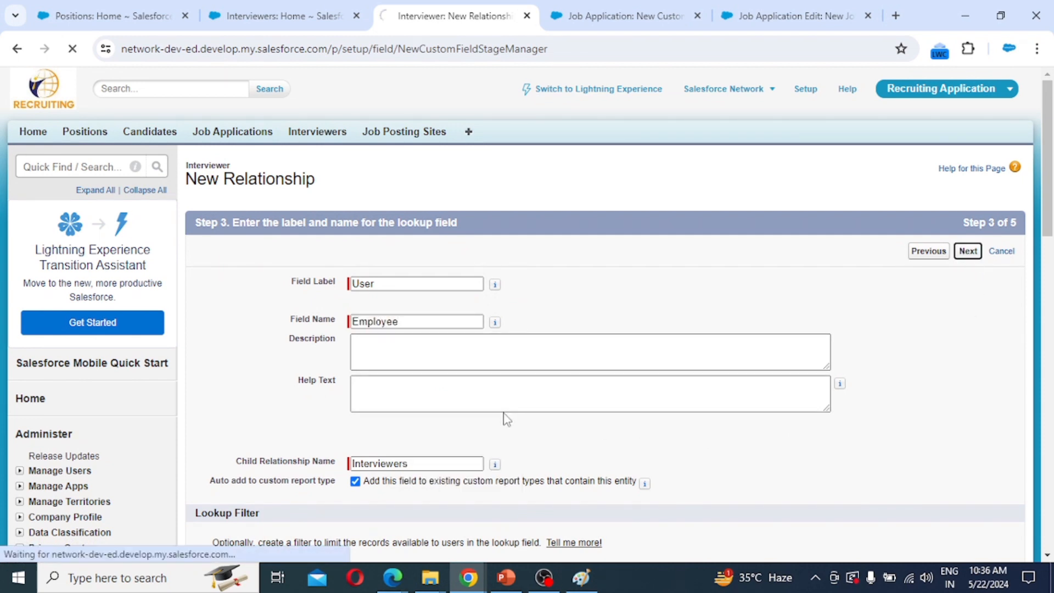
scroll(503, 417, "down", 3)
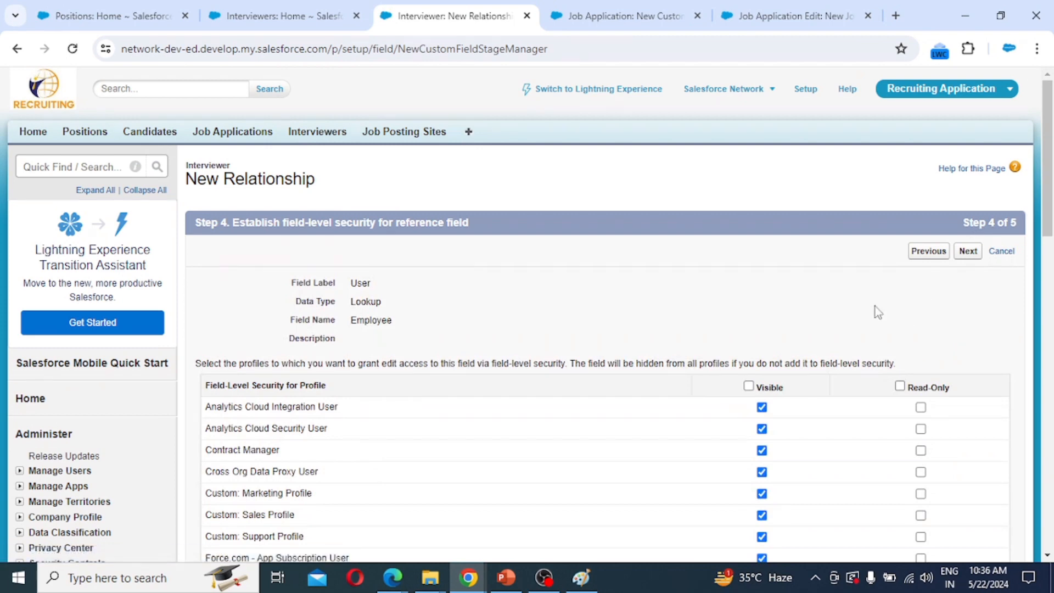
left_click(968, 252)
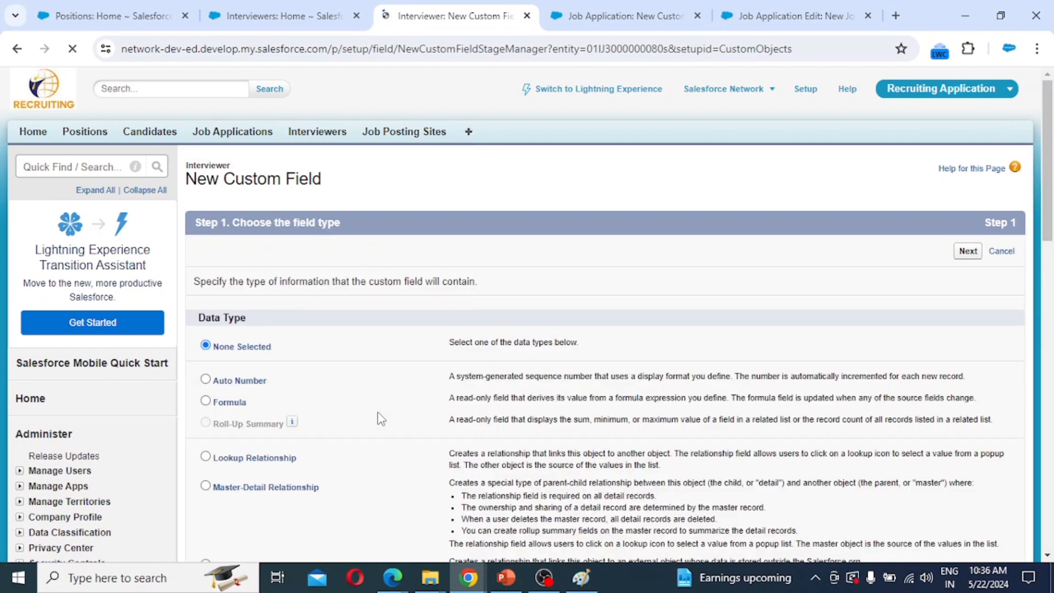
left_click(241, 460)
Relate the new lookup field to the Position object.
left_click(975, 255)
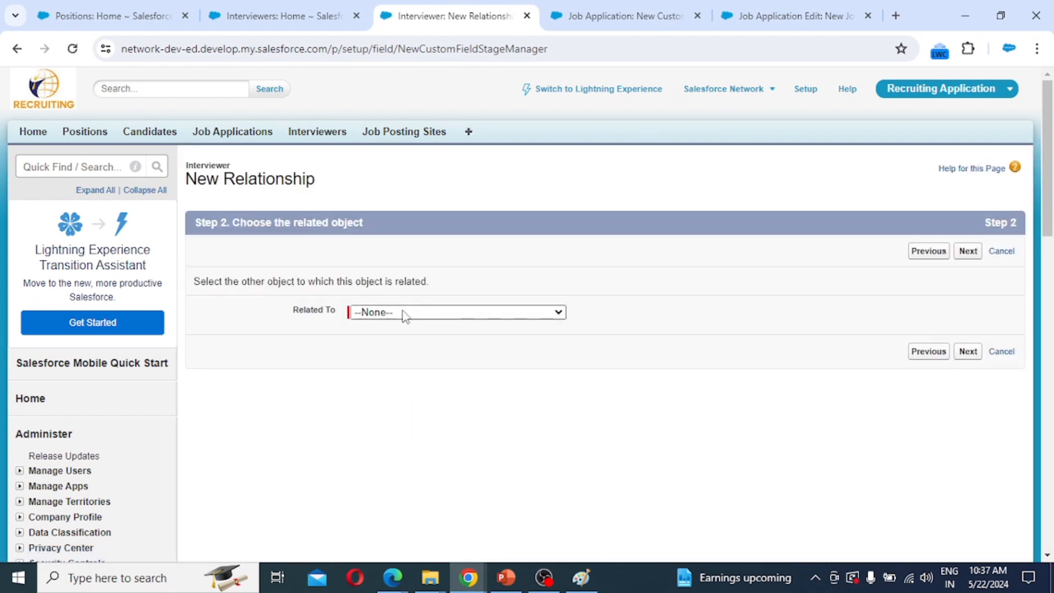
left_click(406, 314)
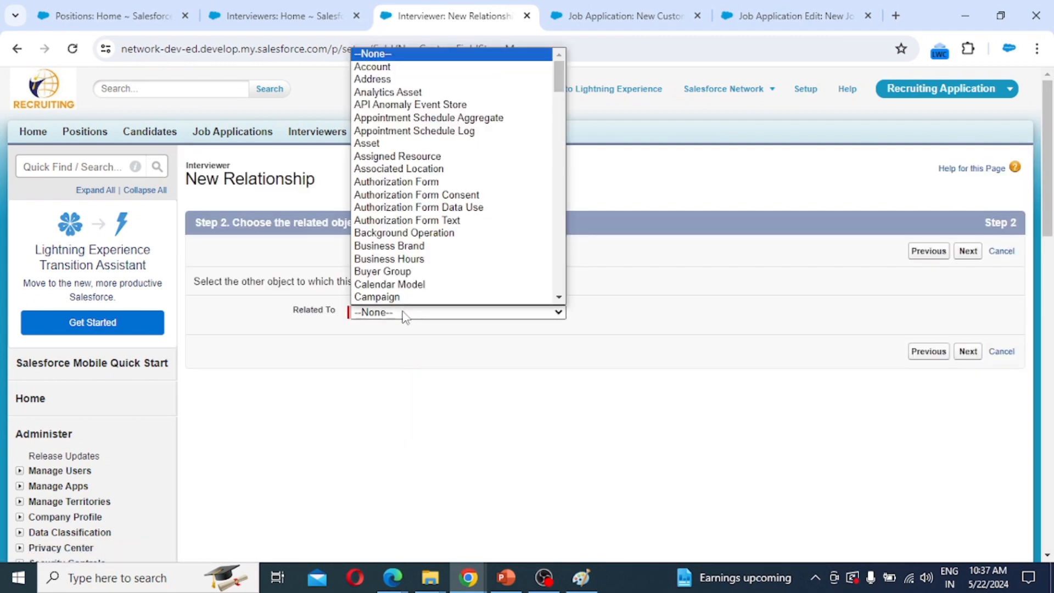
key("p")
key("o")
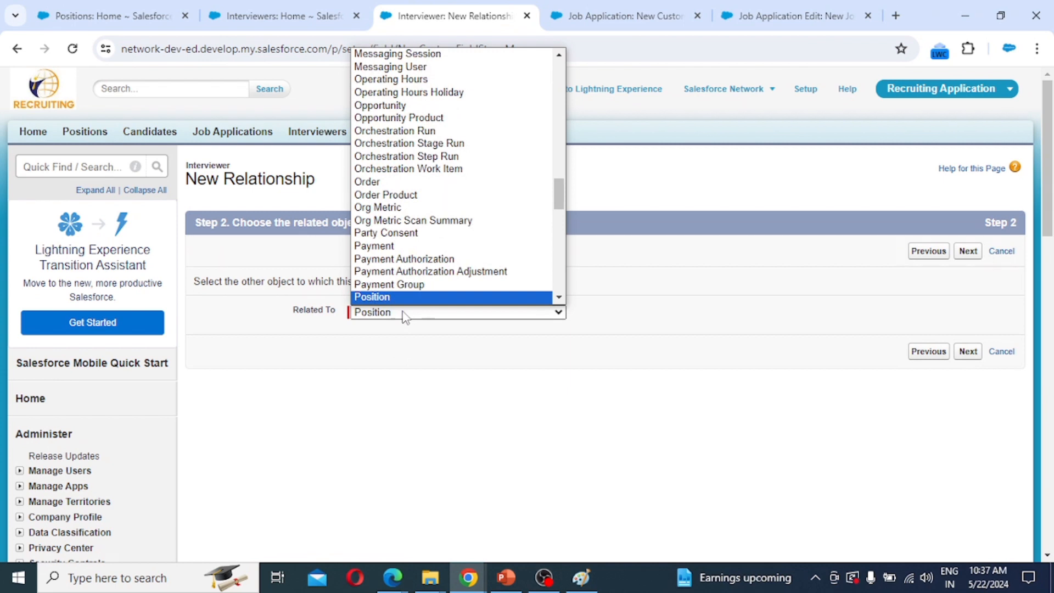
left_click(404, 312)
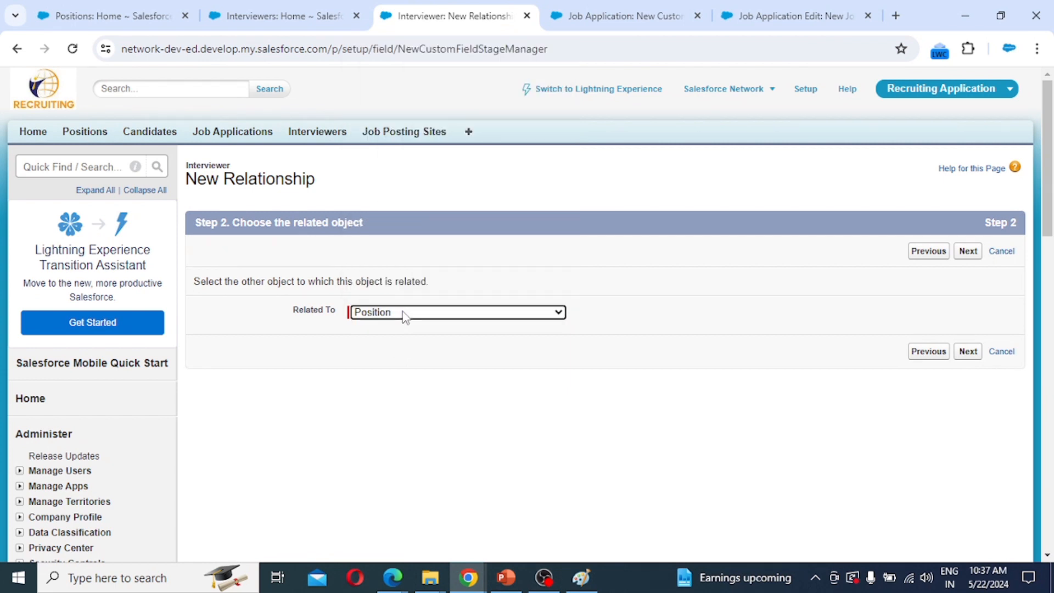
left_click(968, 251)
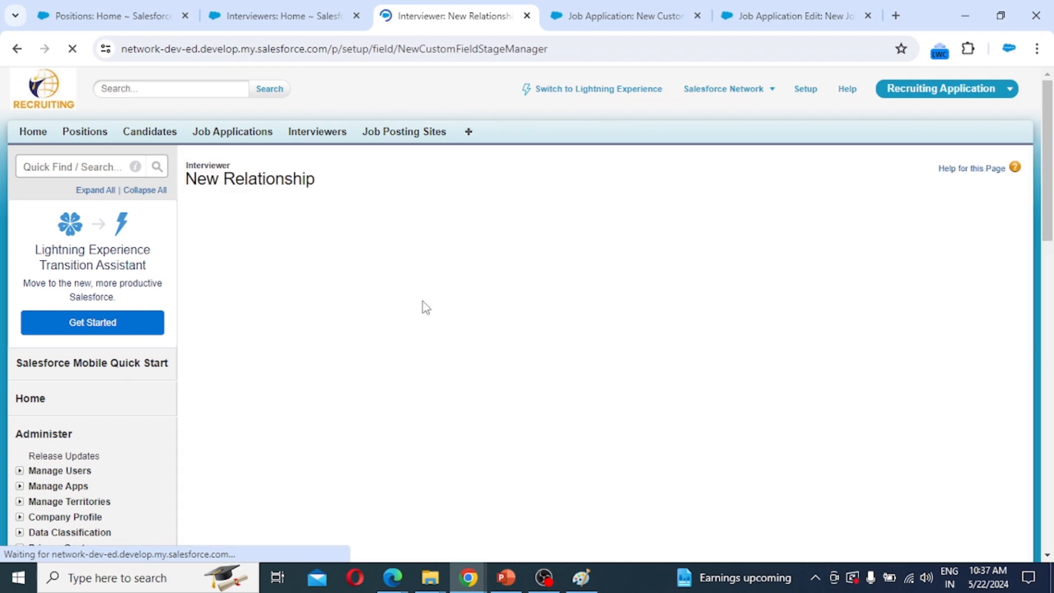
Label it Position, keep the Interviewers related list on Position Layout, and save.
left_click(382, 322)
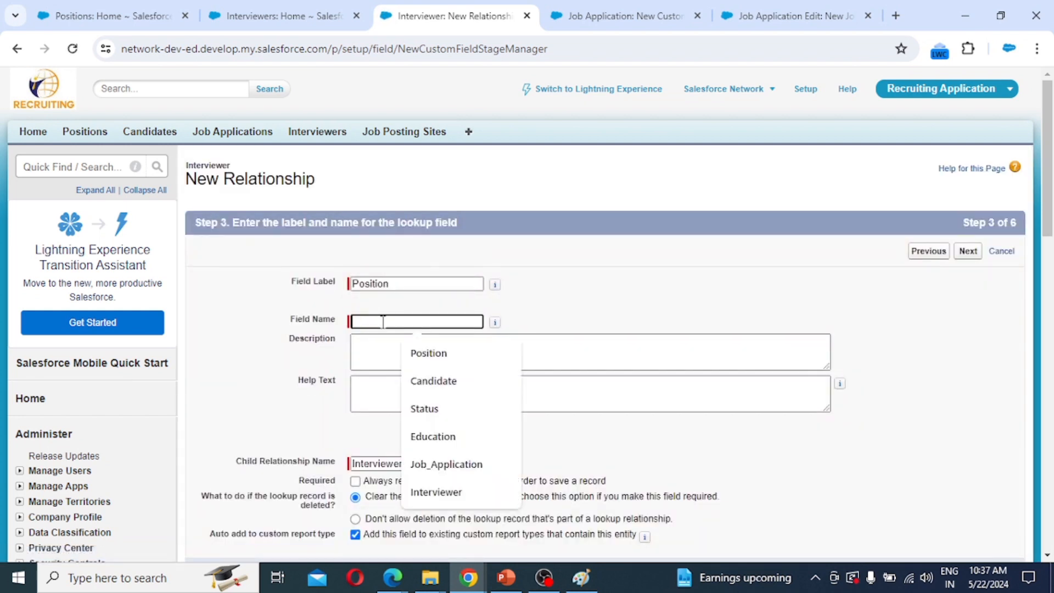
left_click(409, 283)
key("Tab")
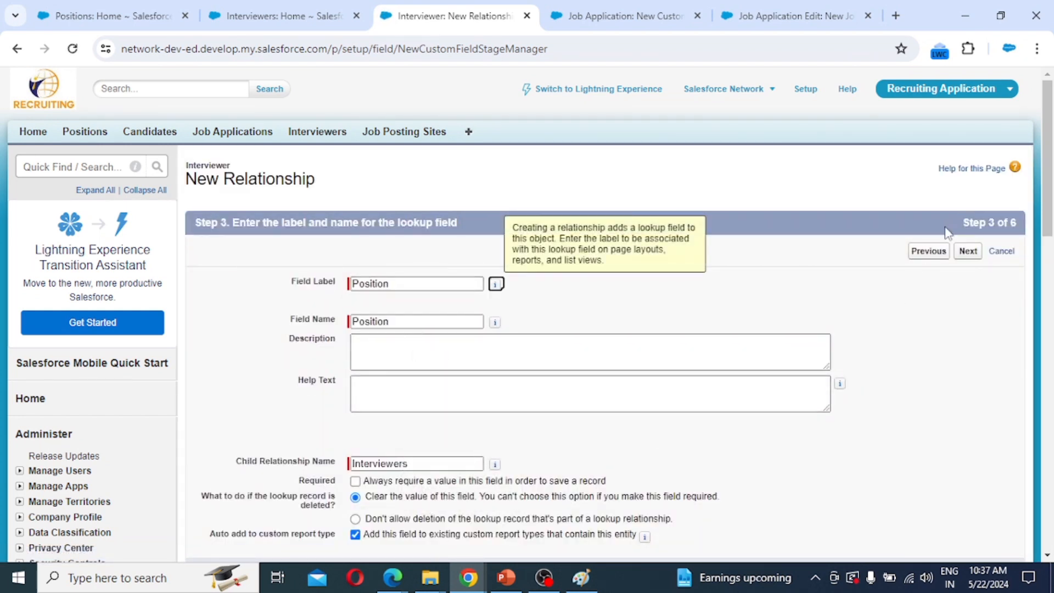
left_click(968, 251)
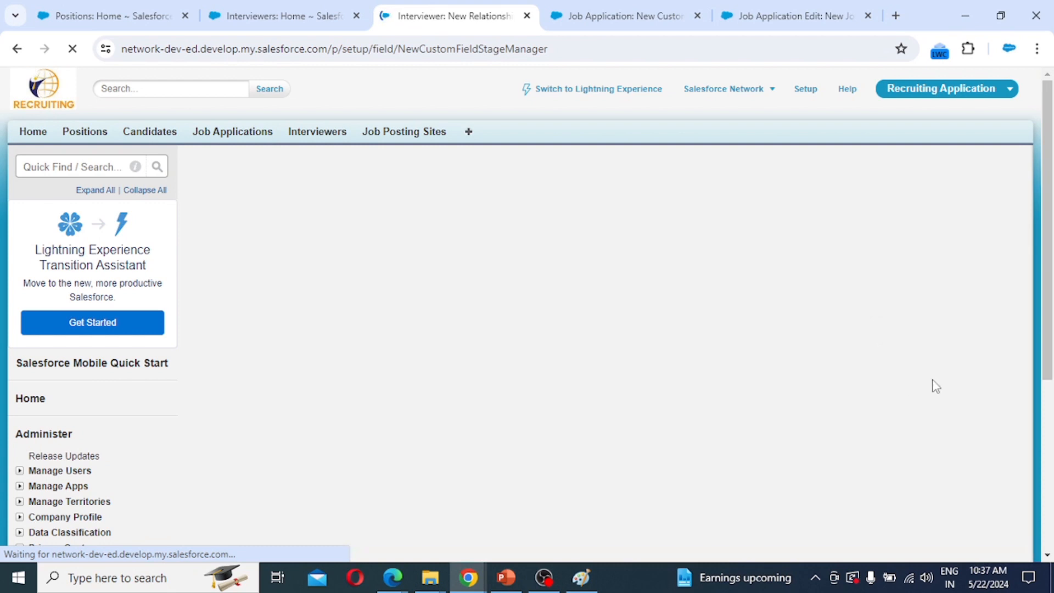
scroll(851, 352, "down", 3)
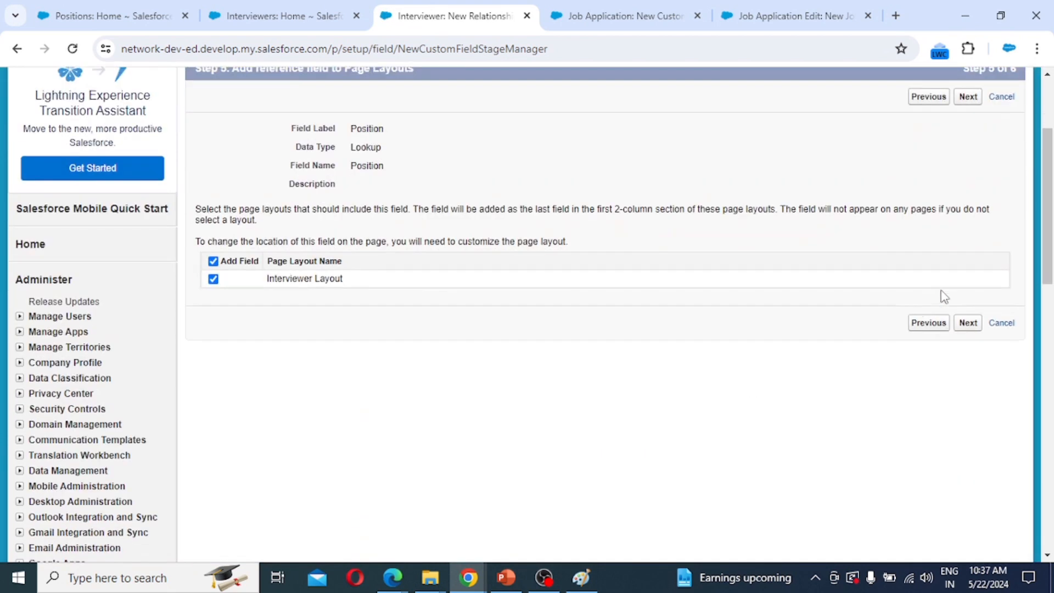
left_click(969, 325)
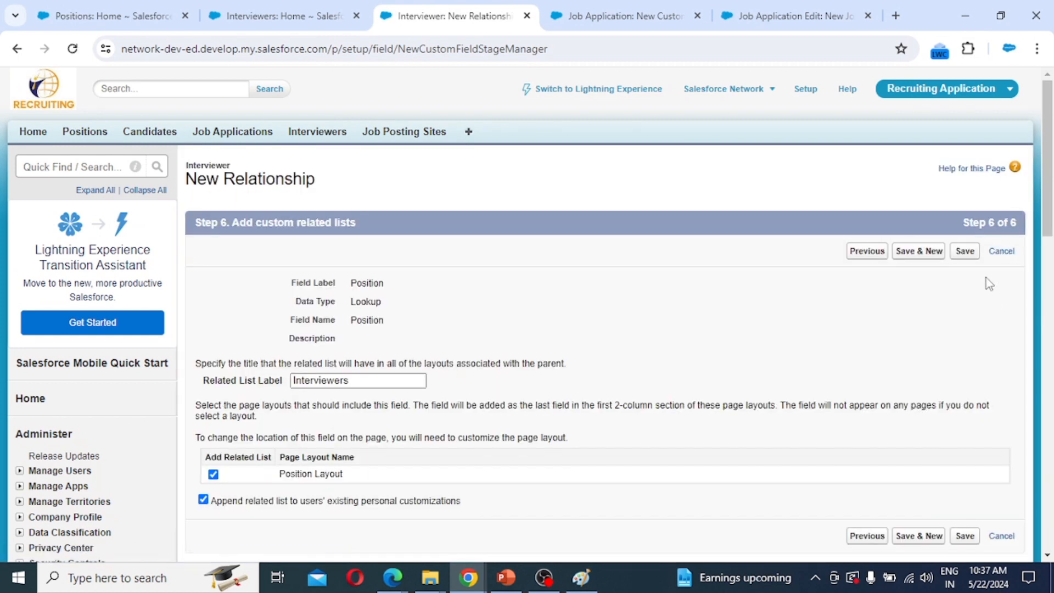
left_click(964, 252)
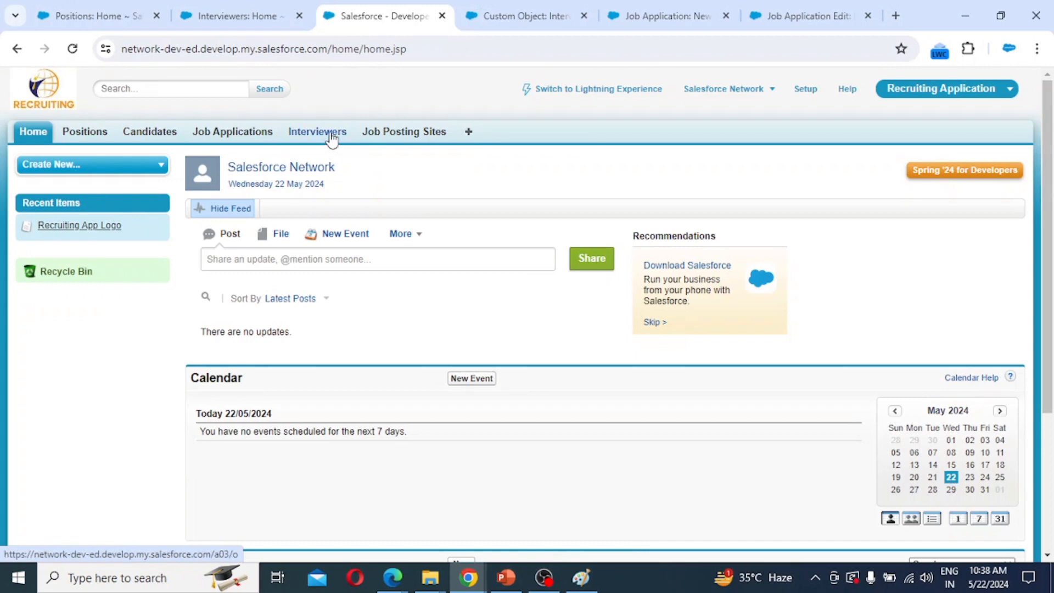
left_click(330, 138)
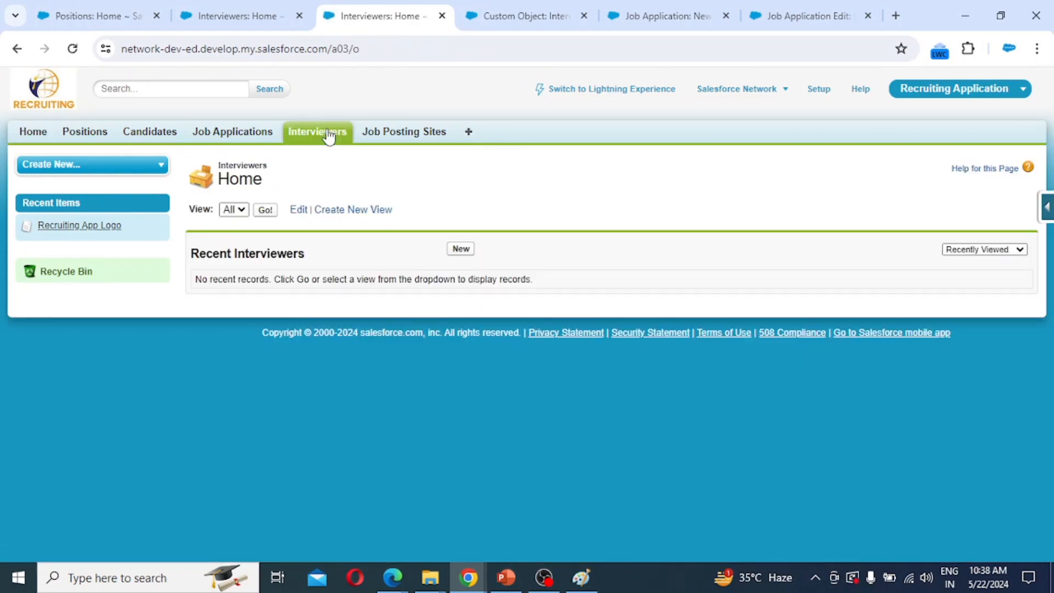
Open a new Interviewer form to confirm the Employee and Position lookups, then view Job Posting Sites.
left_click(461, 251)
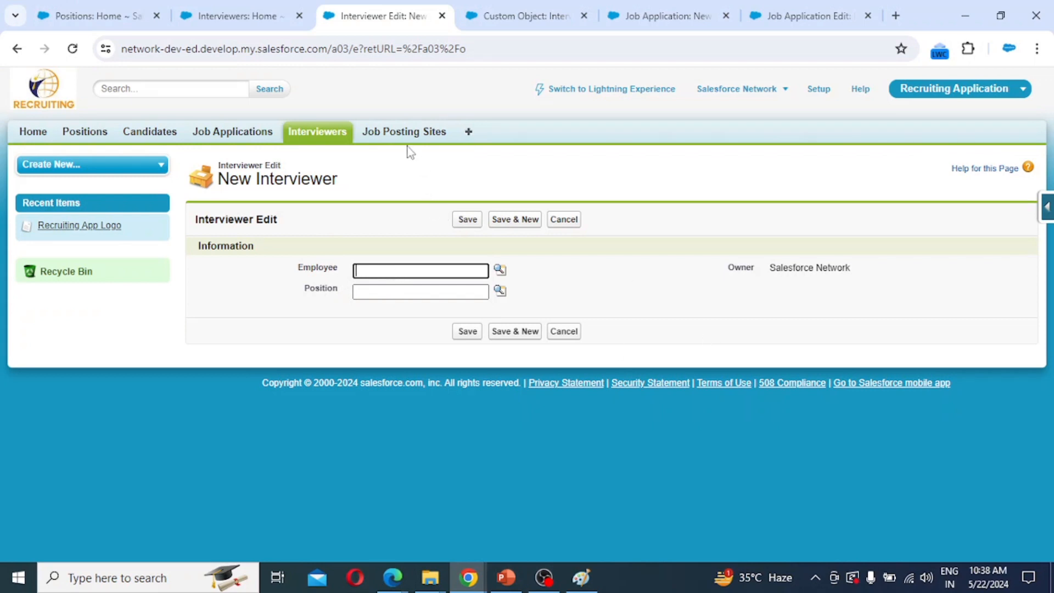
left_click(409, 133)
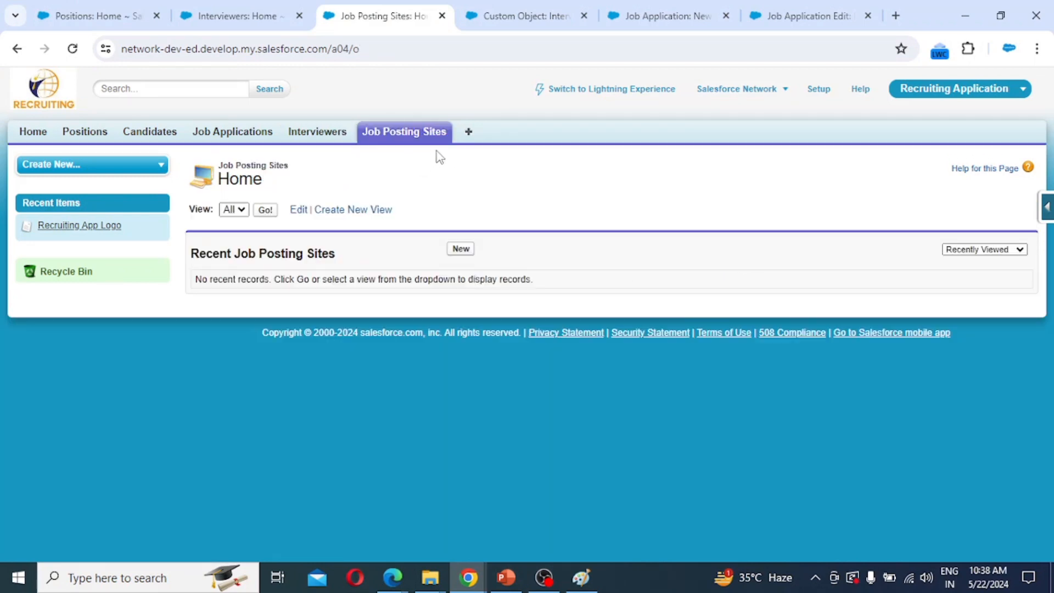
left_click(1047, 212)
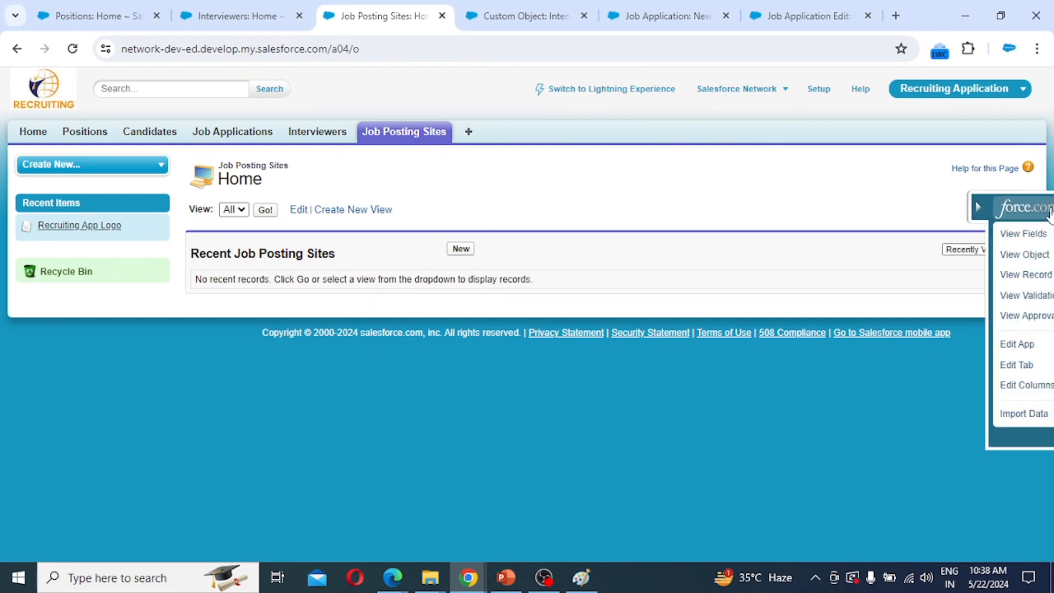
Create a URL field labelled Job Posting Site URL on Job Posting Site Layout, using Save & New.
left_click(1033, 236)
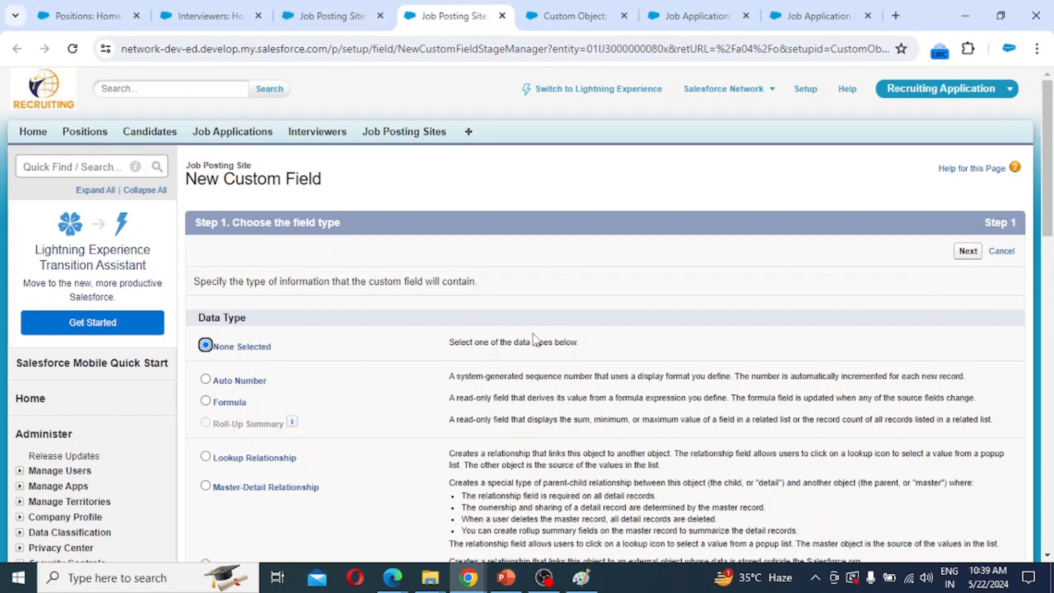
scroll(536, 340, "down", 10)
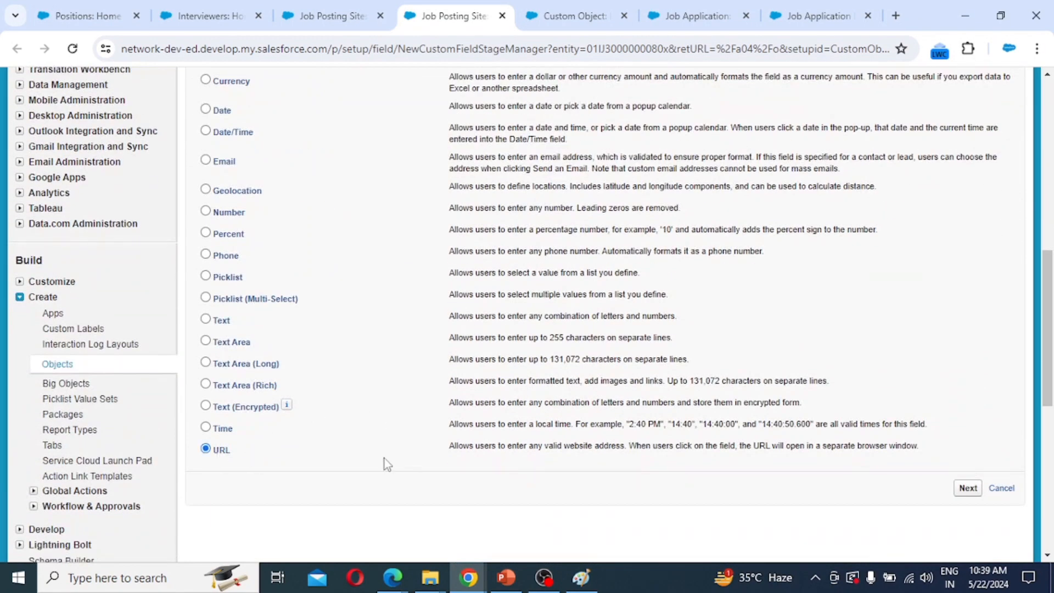
left_click(968, 488)
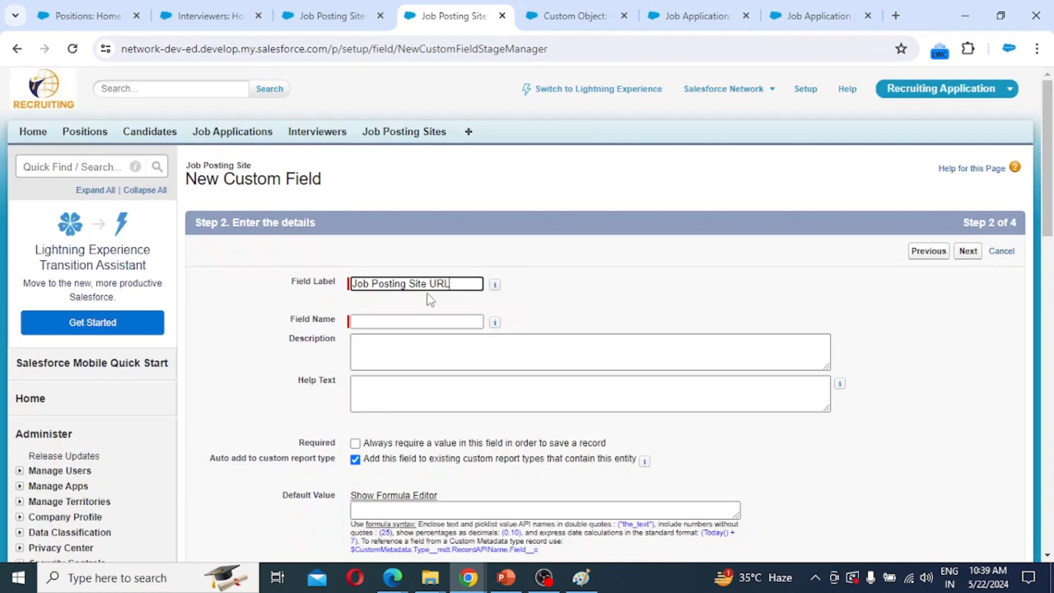
key("Tab")
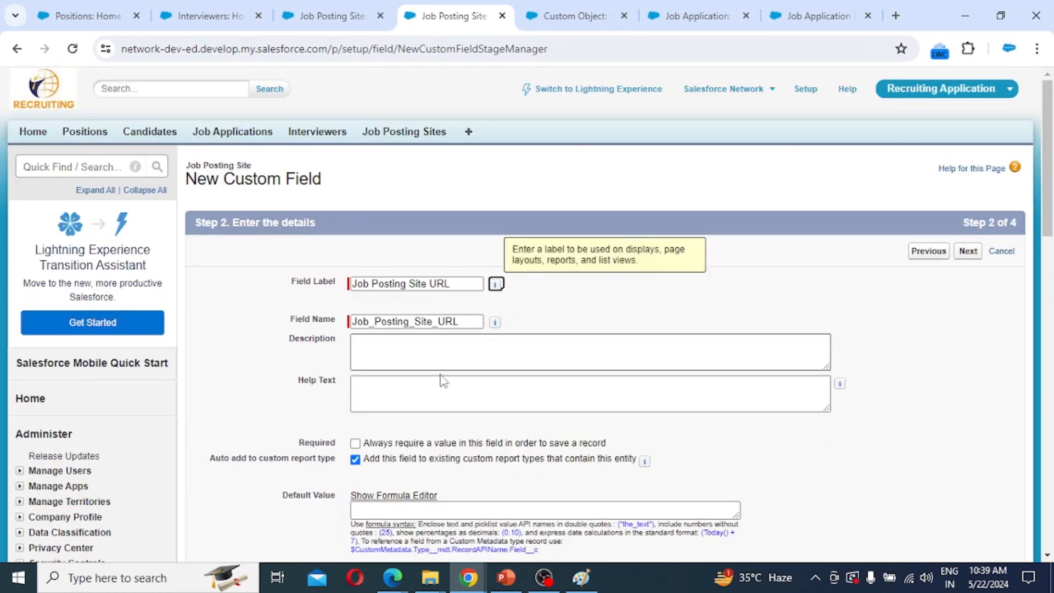
left_click(968, 251)
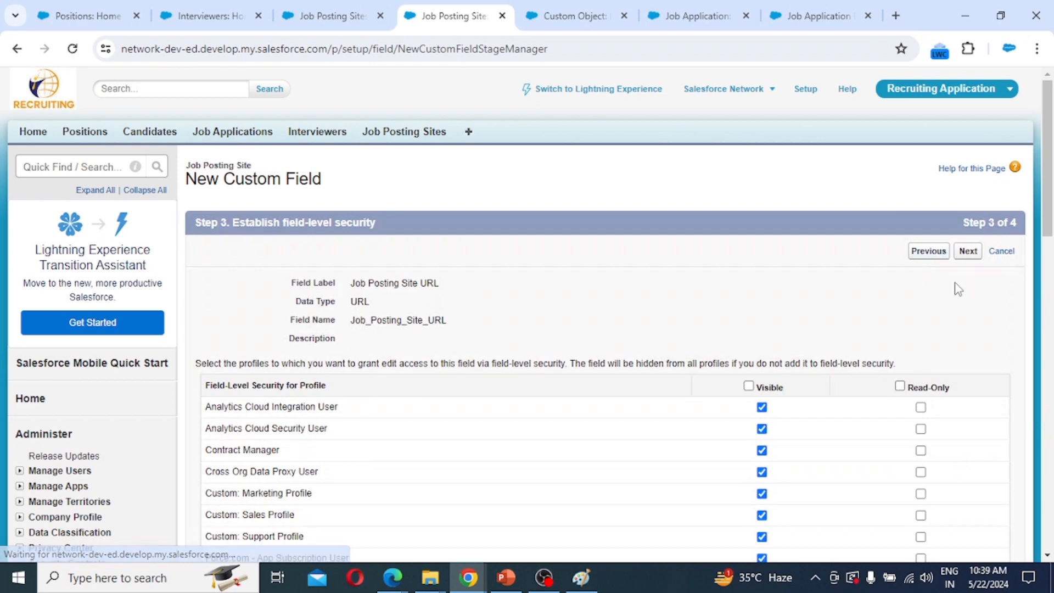
left_click(969, 254)
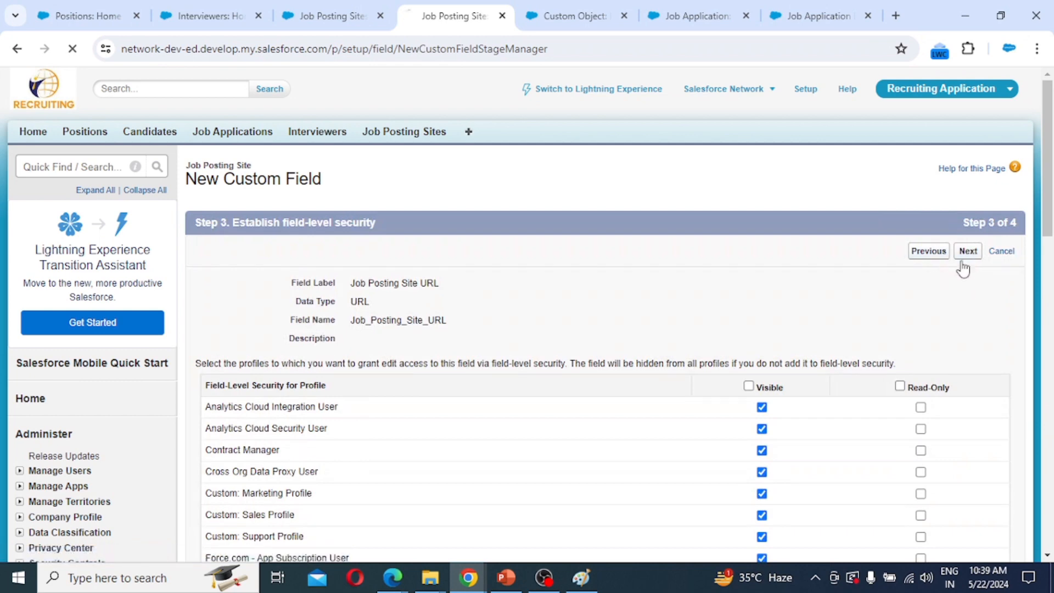
scroll(870, 395, "down", 3)
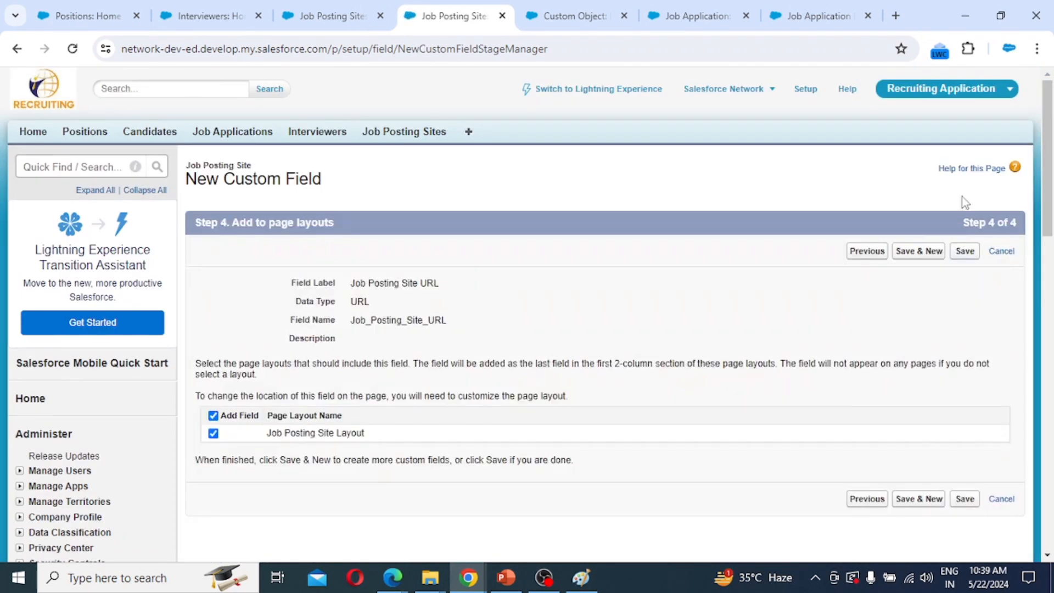
left_click(942, 254)
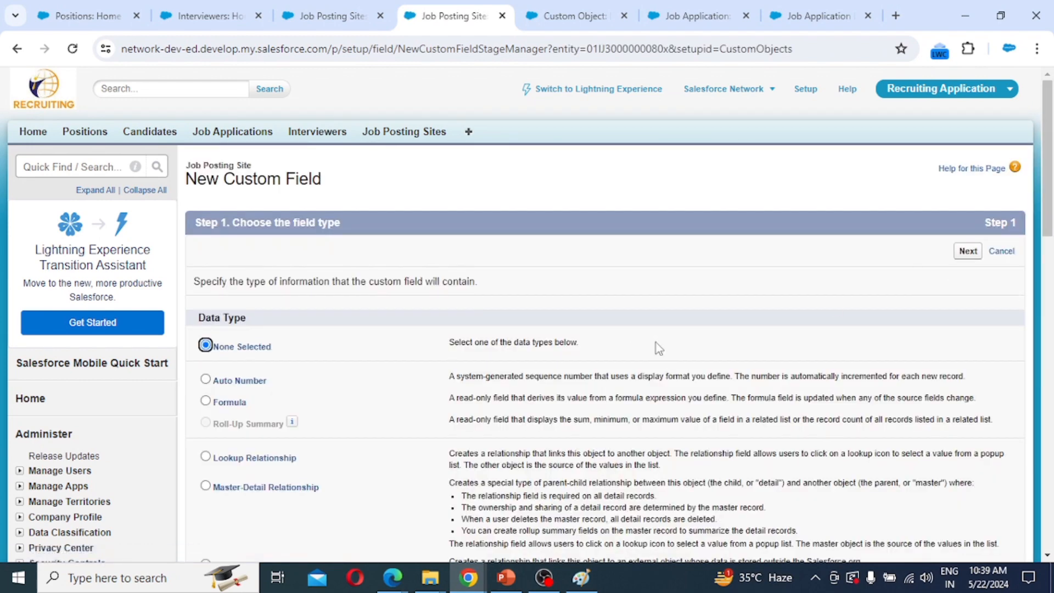
Define a Status picklist with manually entered values Active and Inactive.
scroll(371, 361, "down", 4)
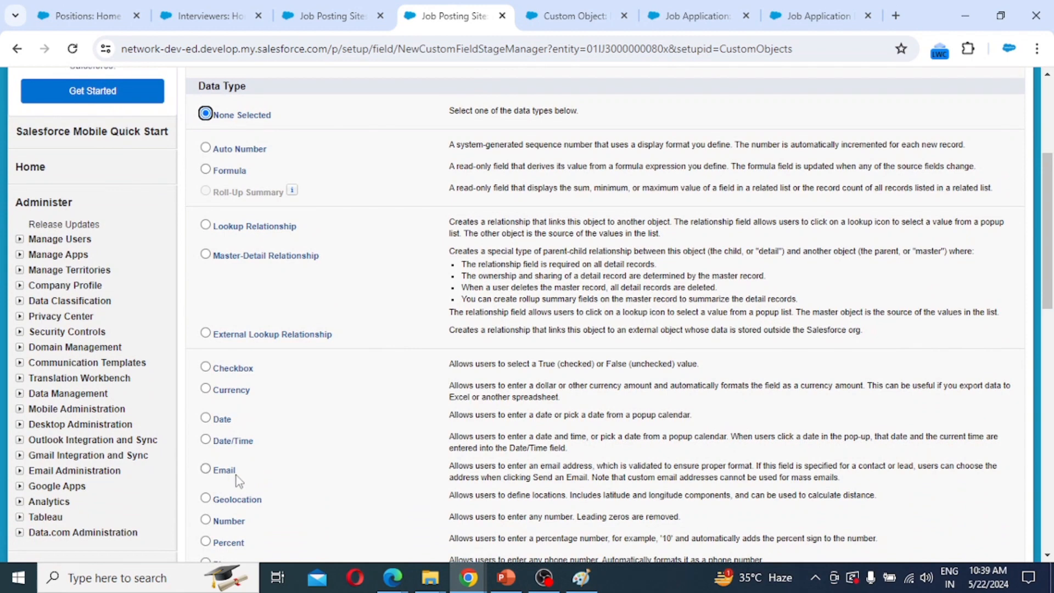
scroll(232, 492, "down", 3)
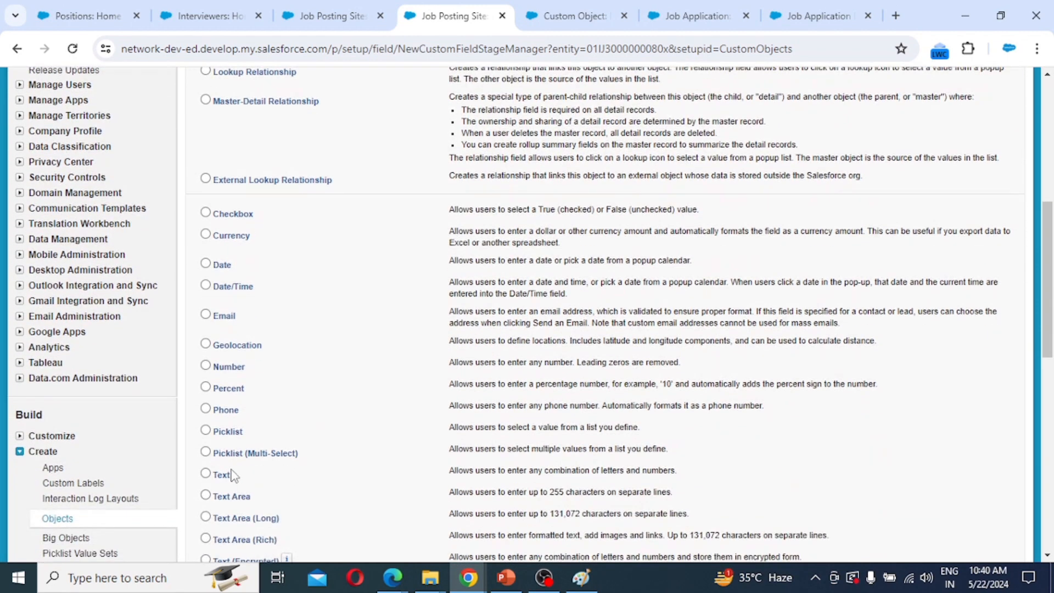
left_click(206, 430)
scroll(1006, 448, "down", 3)
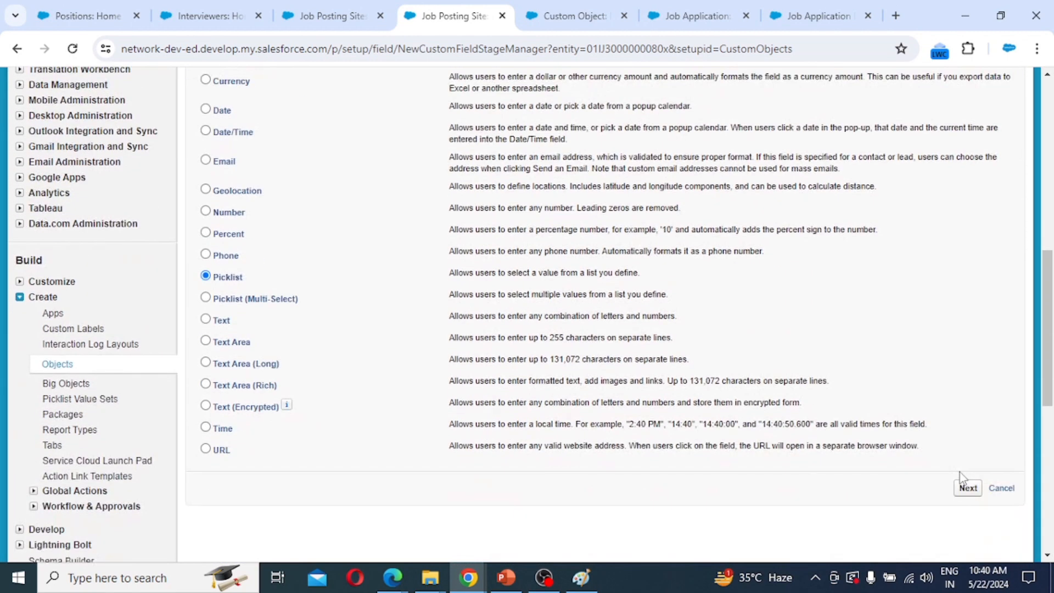
left_click(967, 488)
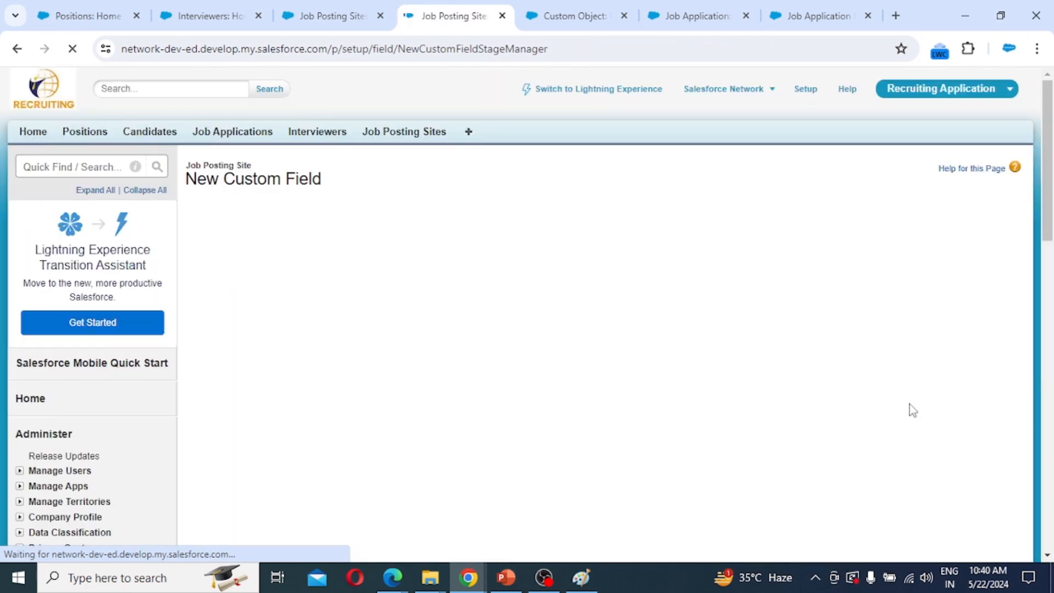
left_click(389, 284)
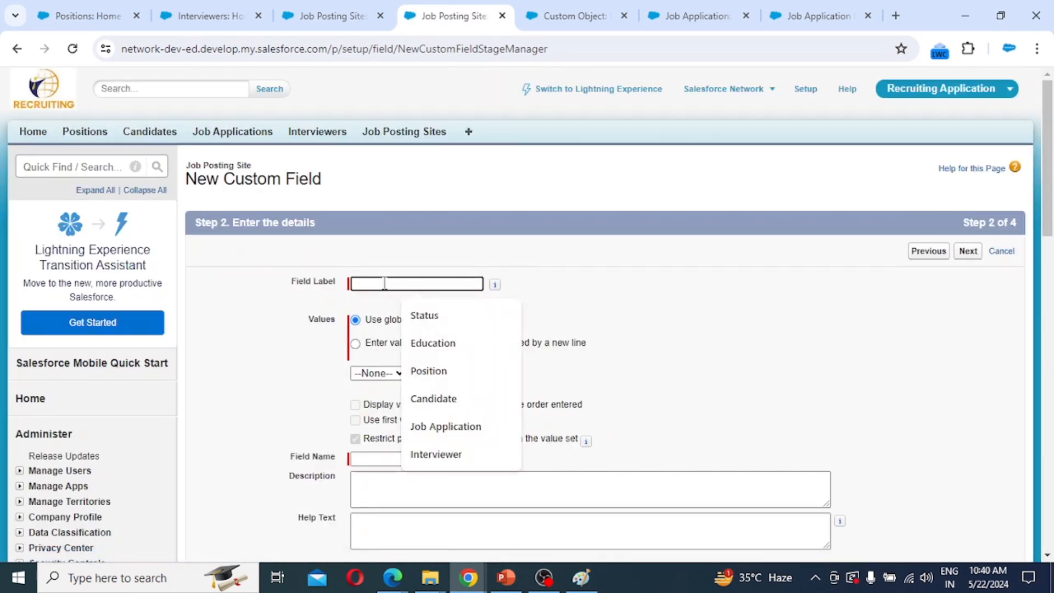
type("Status")
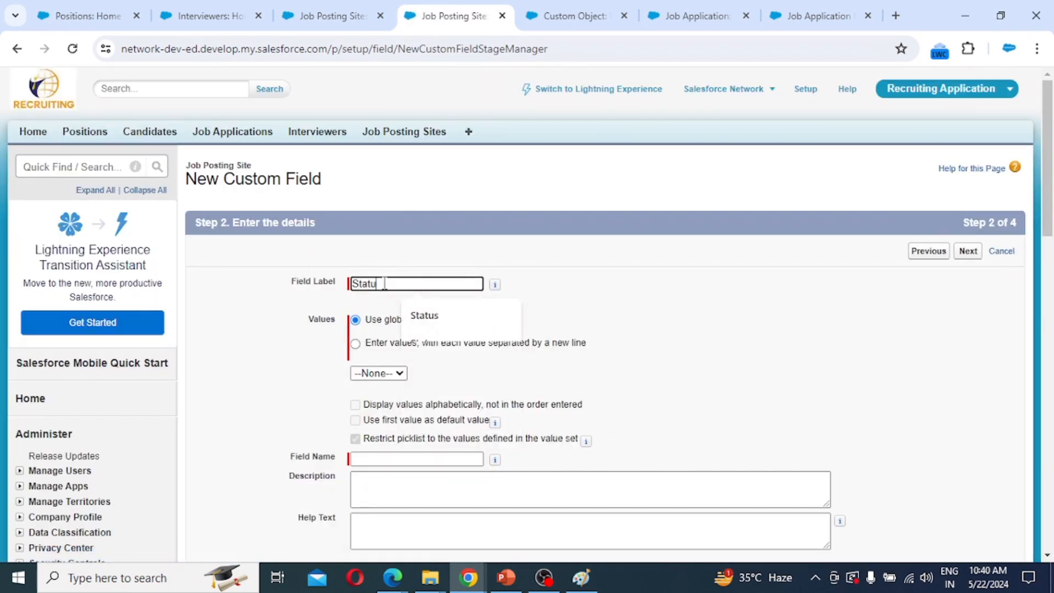
left_click(386, 345)
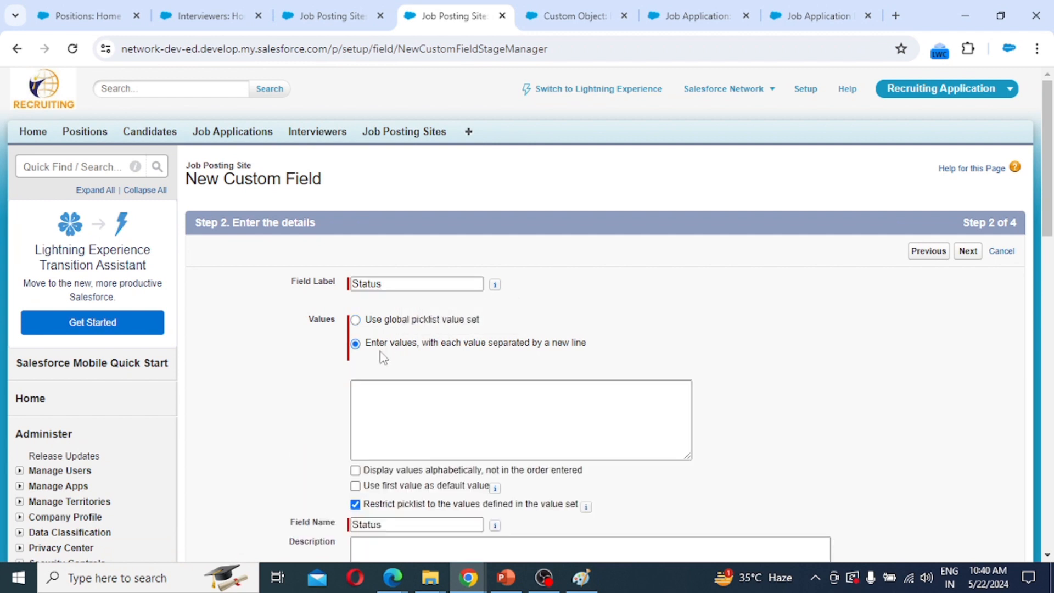
left_click(382, 390)
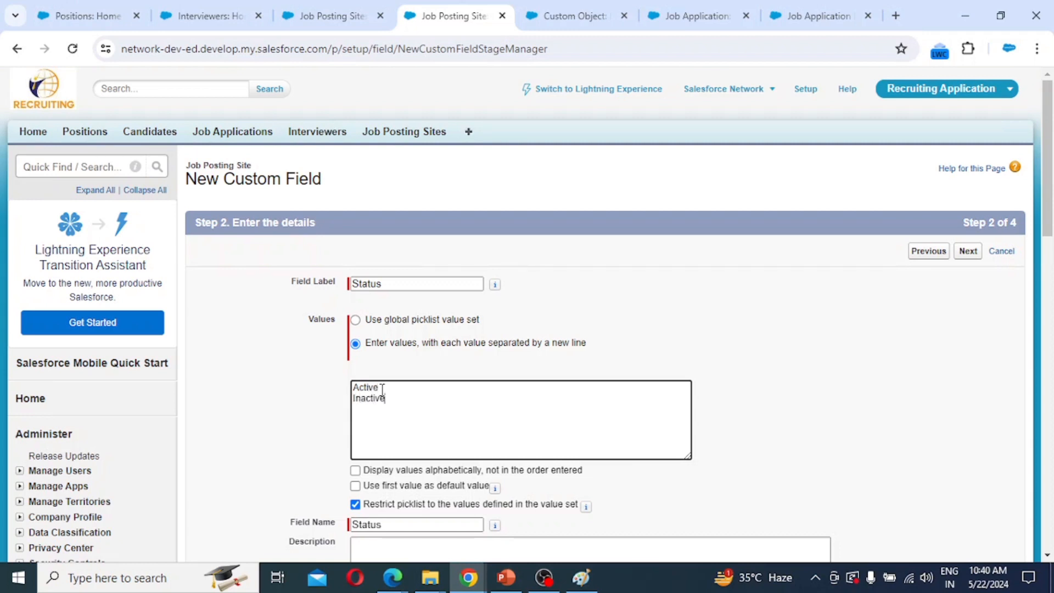
Keep default security and layouts, save the Status field, and start another new field.
left_click(967, 251)
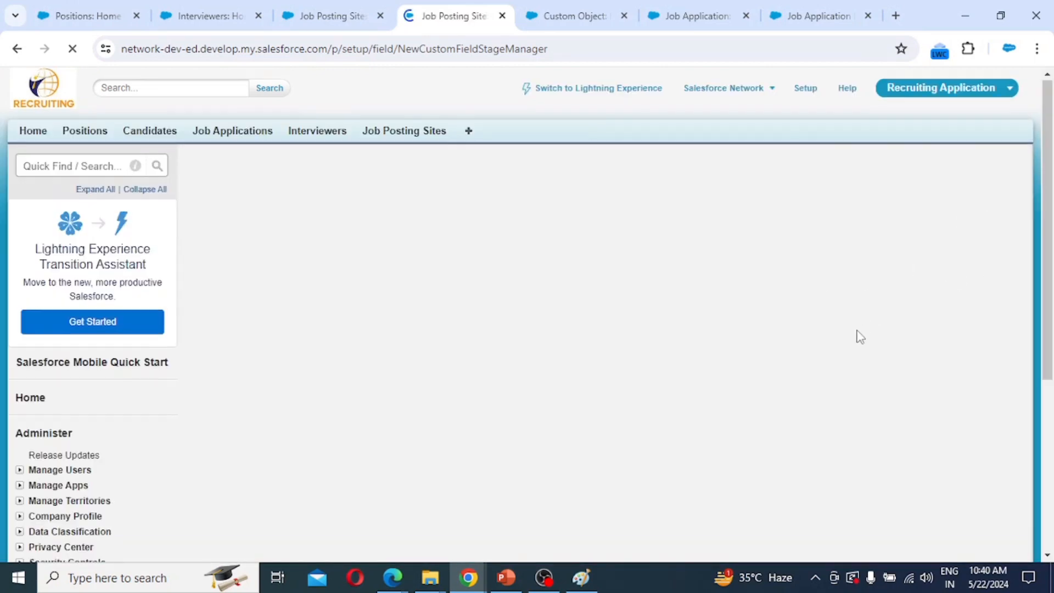
scroll(848, 314, "down", 3)
scroll(845, 313, "down", 7)
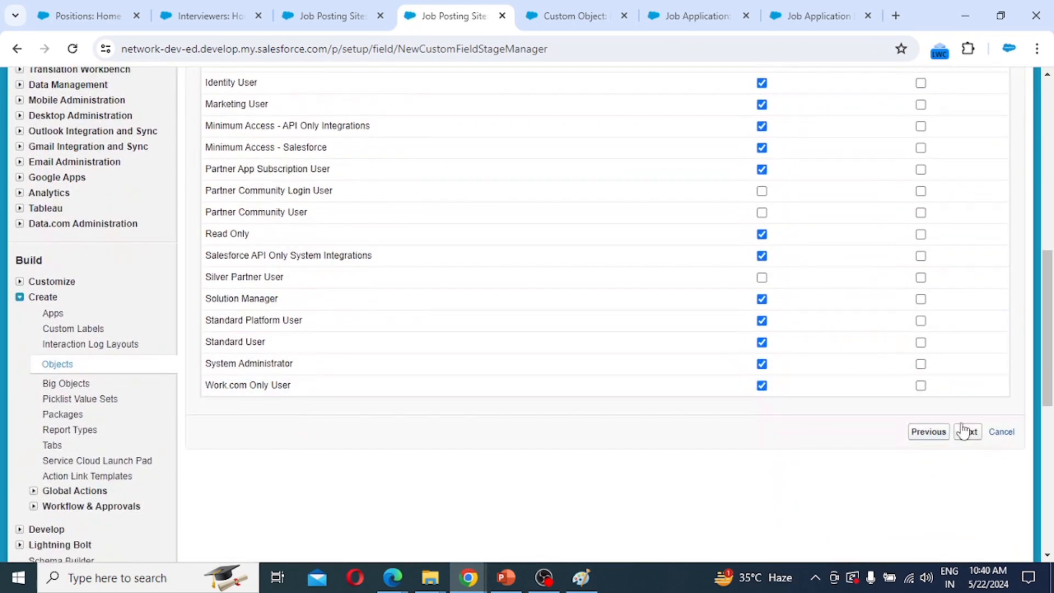
left_click(966, 431)
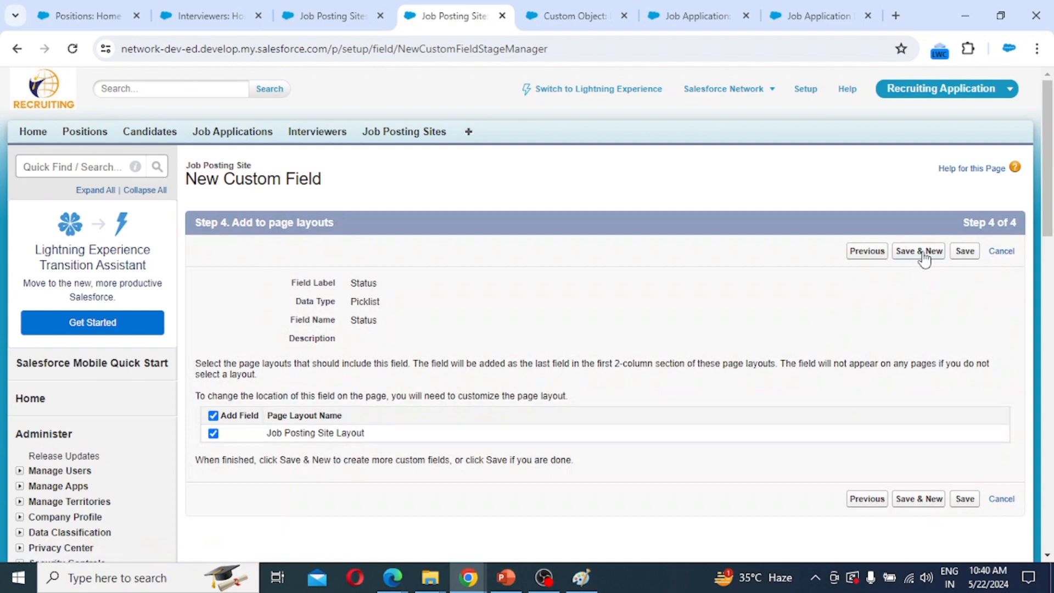
left_click(925, 252)
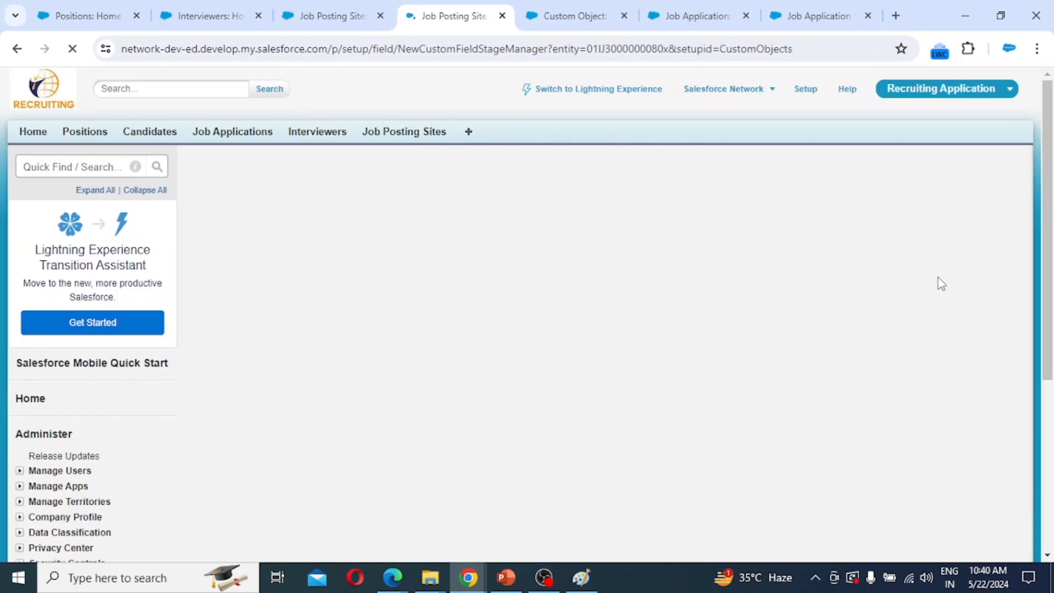
scroll(455, 333, "down", 10)
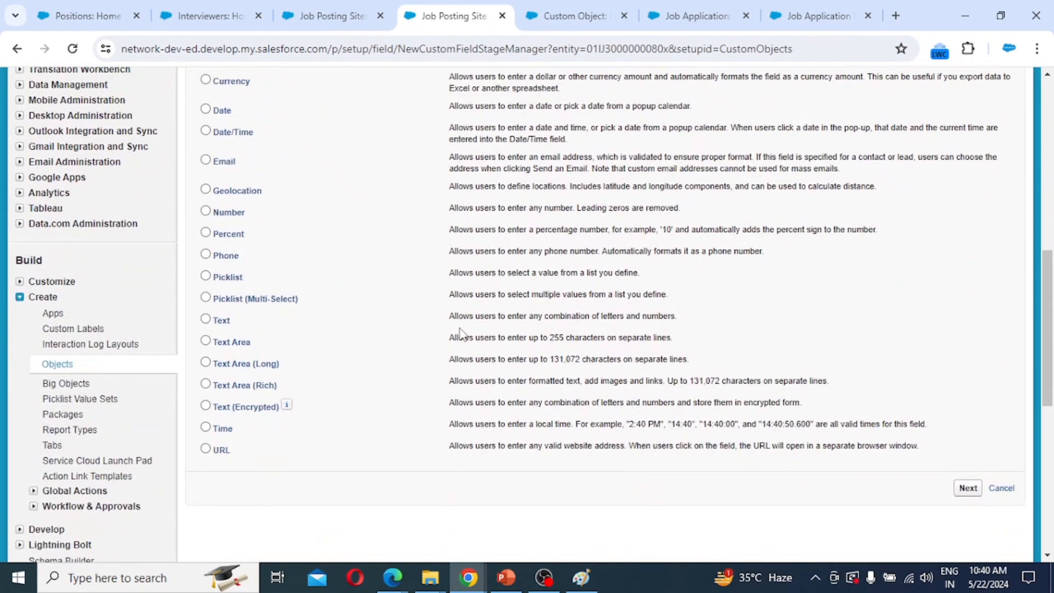
Create a Text Area field labelled Description with default security and layout, and save it.
left_click(233, 342)
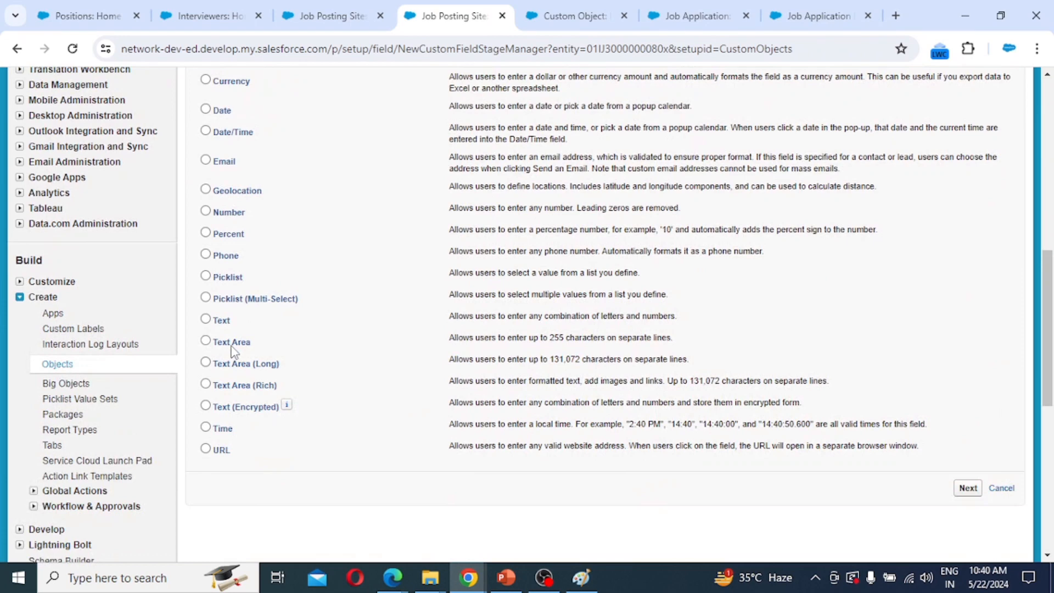
left_click(968, 488)
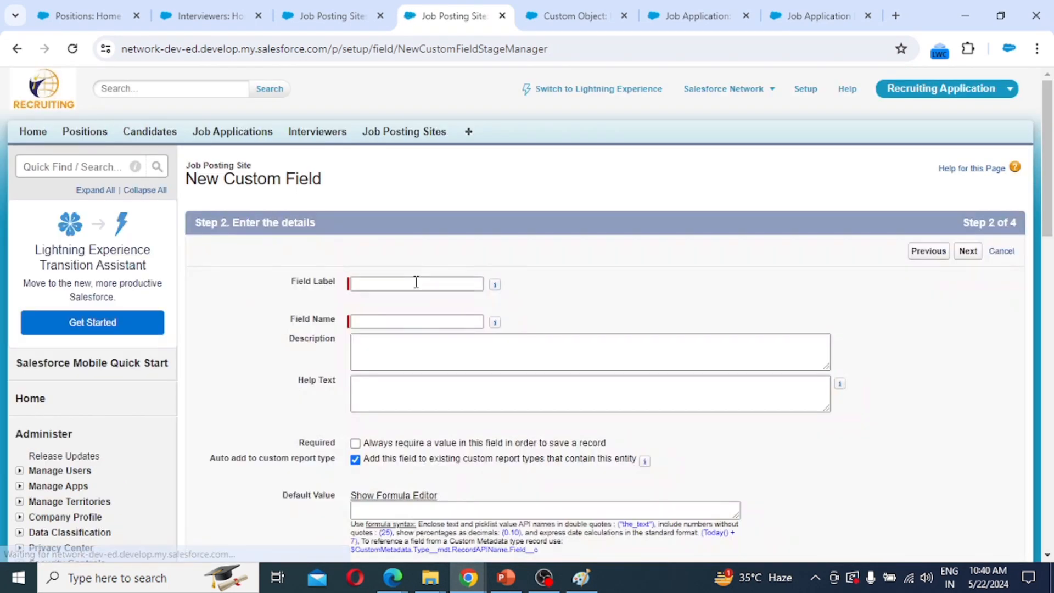
left_click(415, 283)
type("Description")
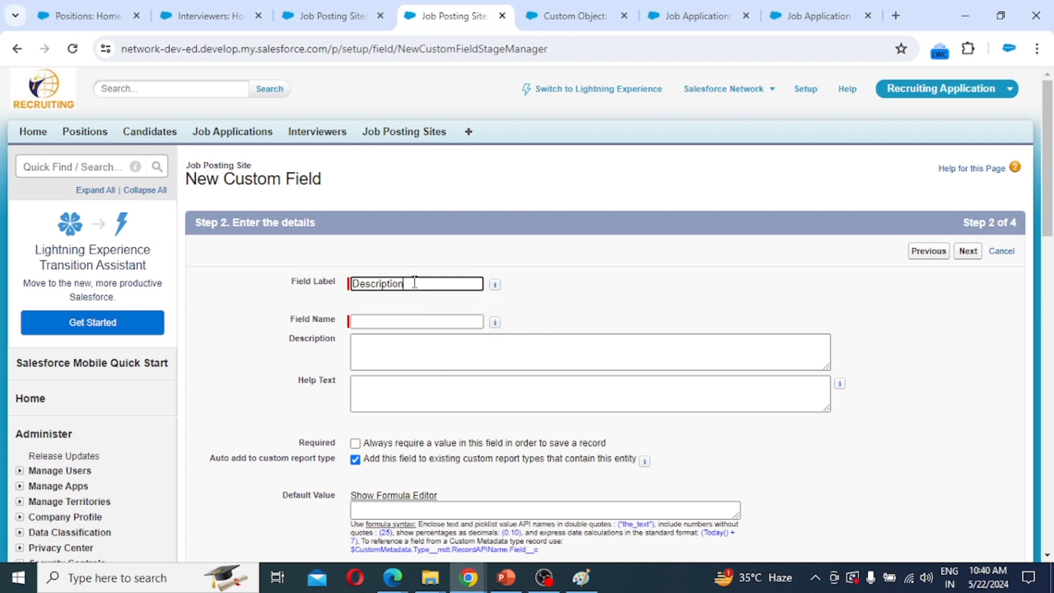
left_click(495, 284)
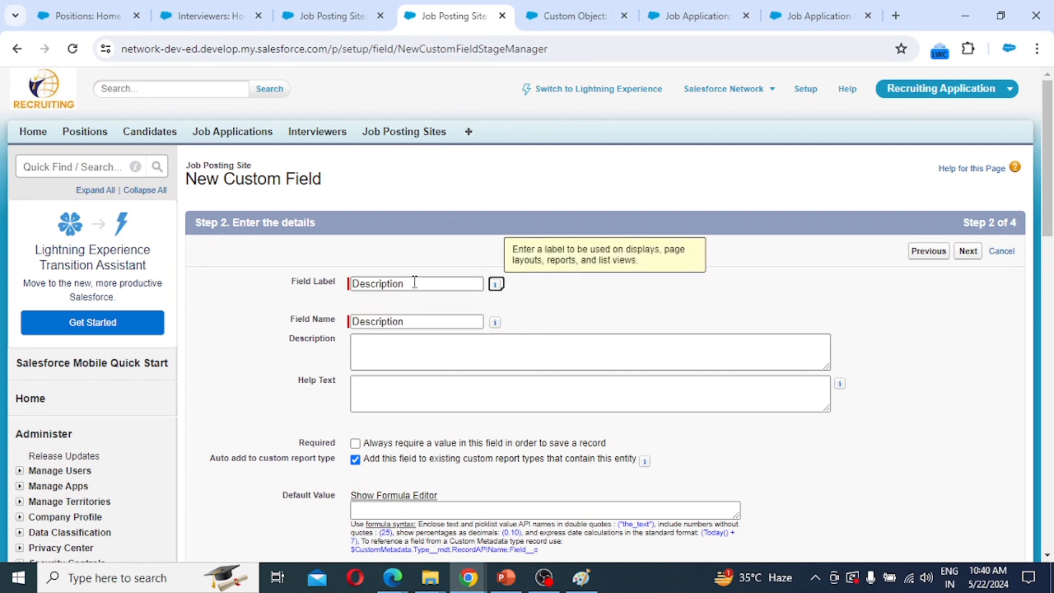
left_click(967, 250)
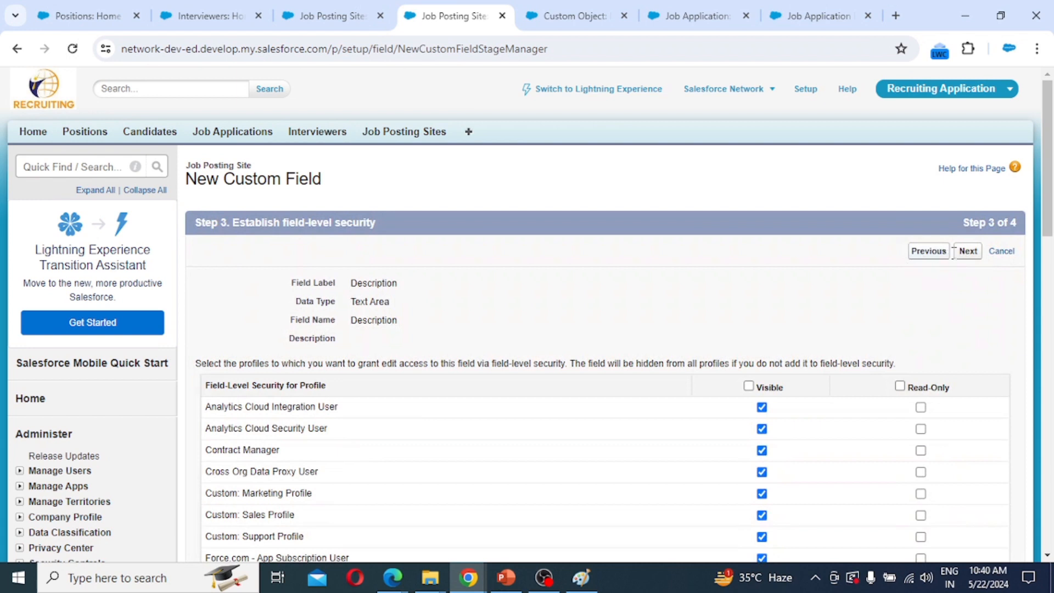
left_click(964, 251)
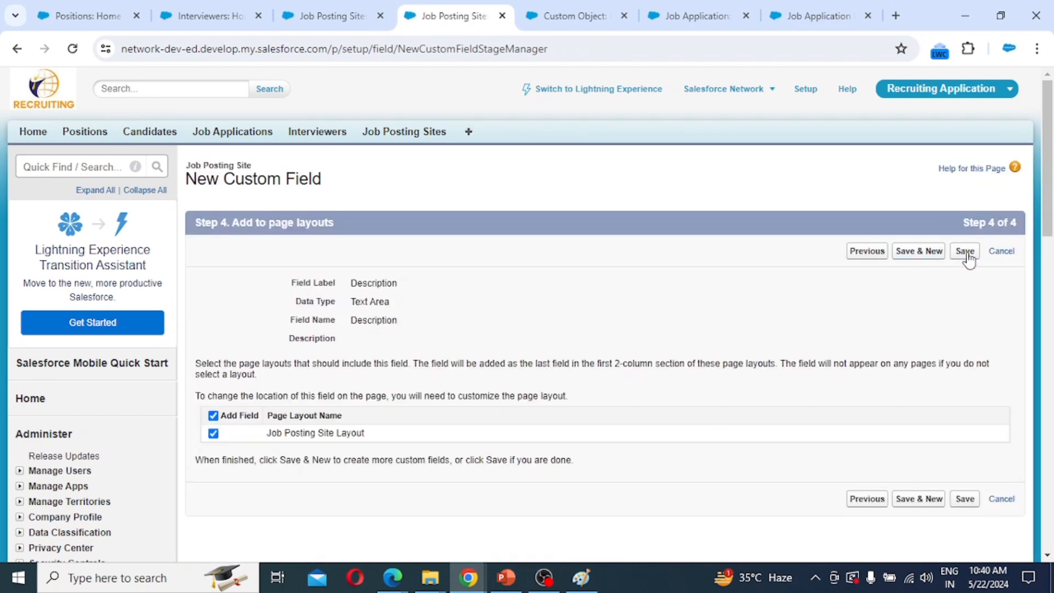
left_click(965, 251)
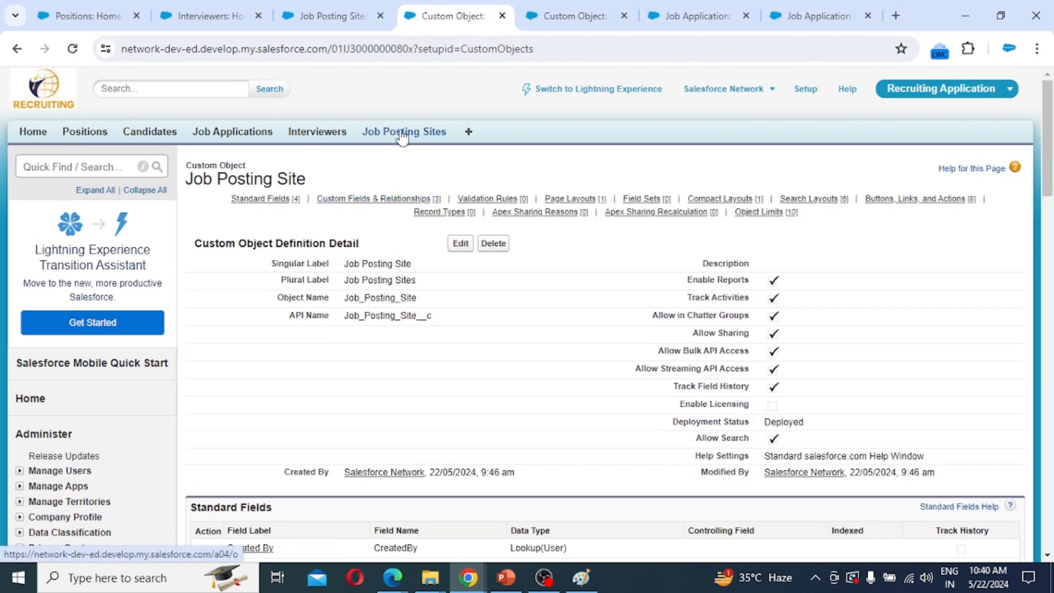
Open a new Job Posting Site form, review the Status choices unchanged, then go to Positions.
mouse_move(450, 215)
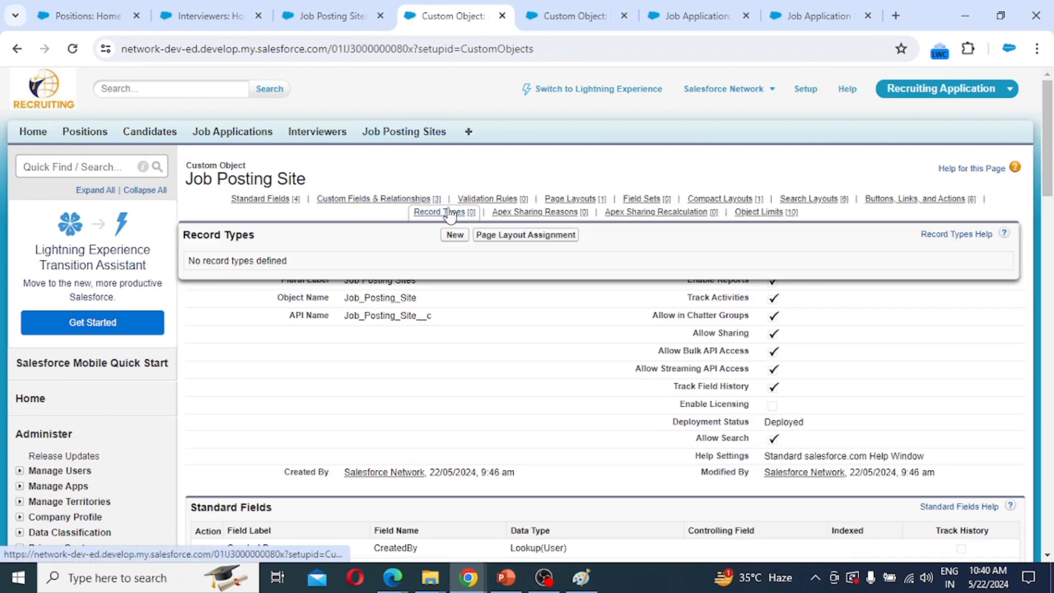
left_click(413, 138)
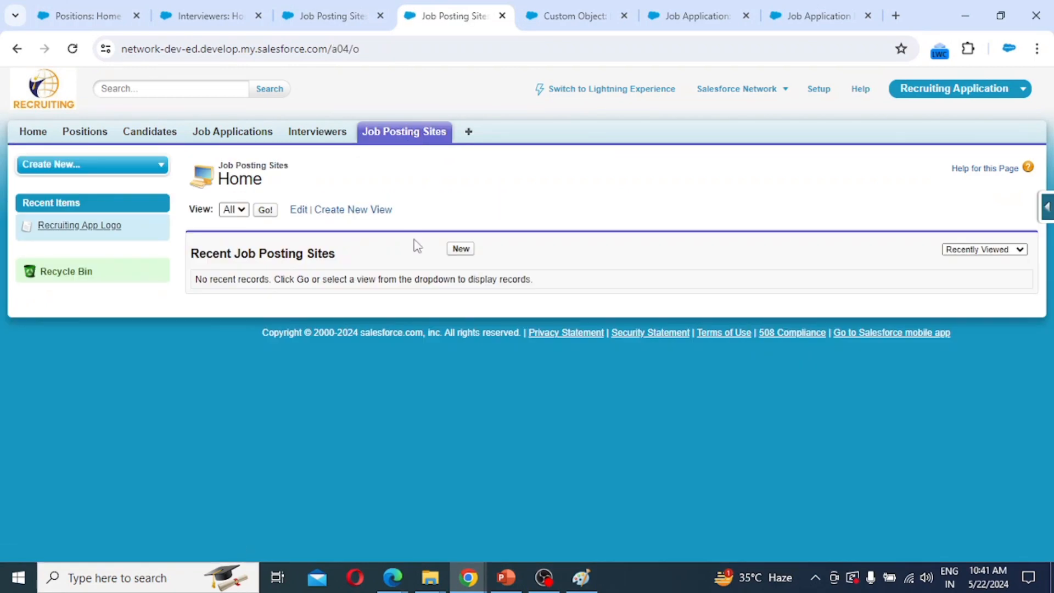
left_click(461, 250)
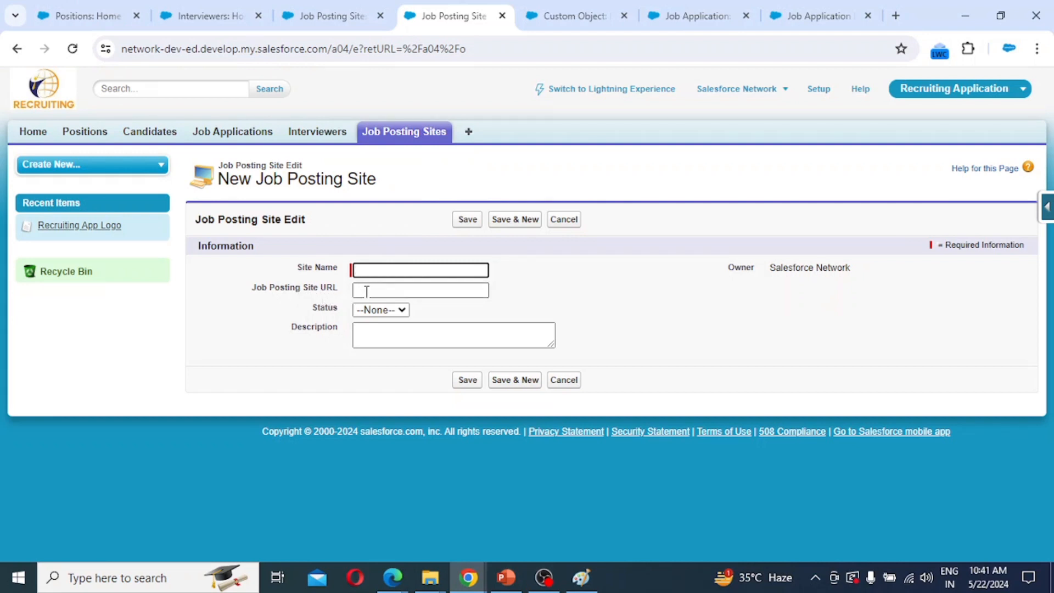
left_click(393, 311)
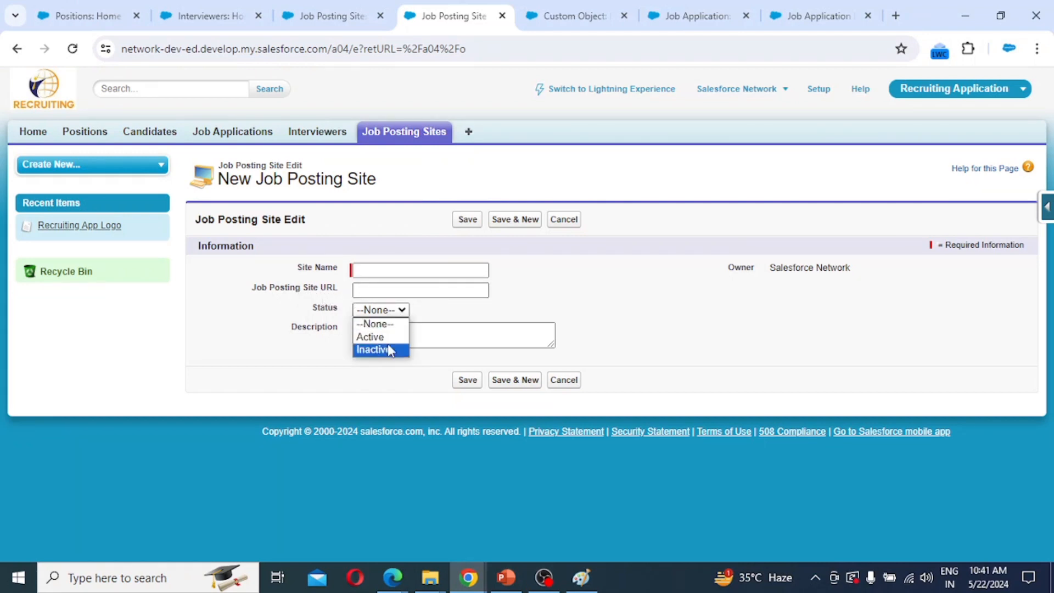
left_click(275, 346)
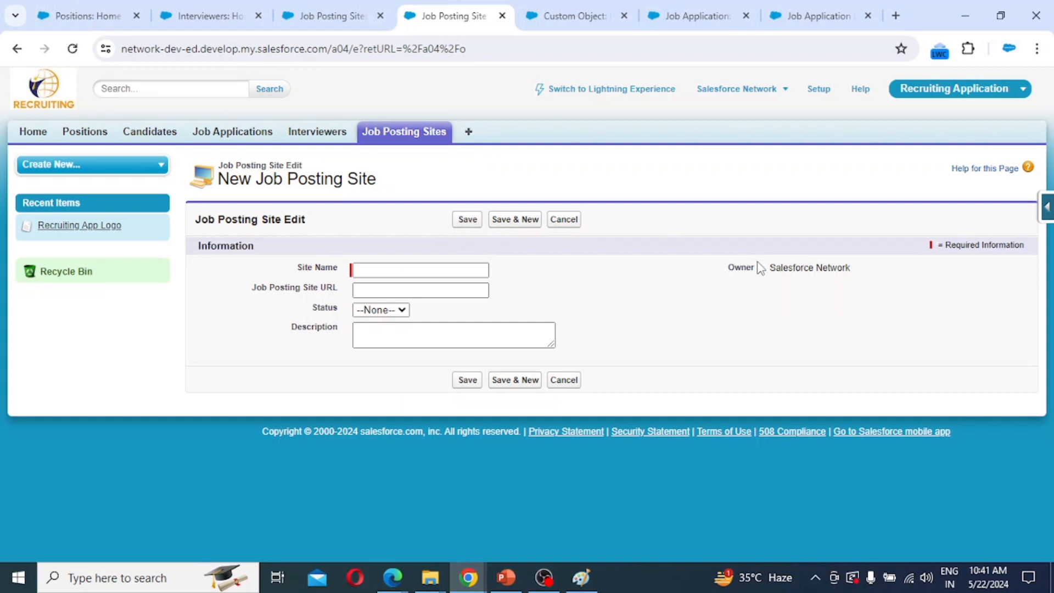
left_click(87, 136)
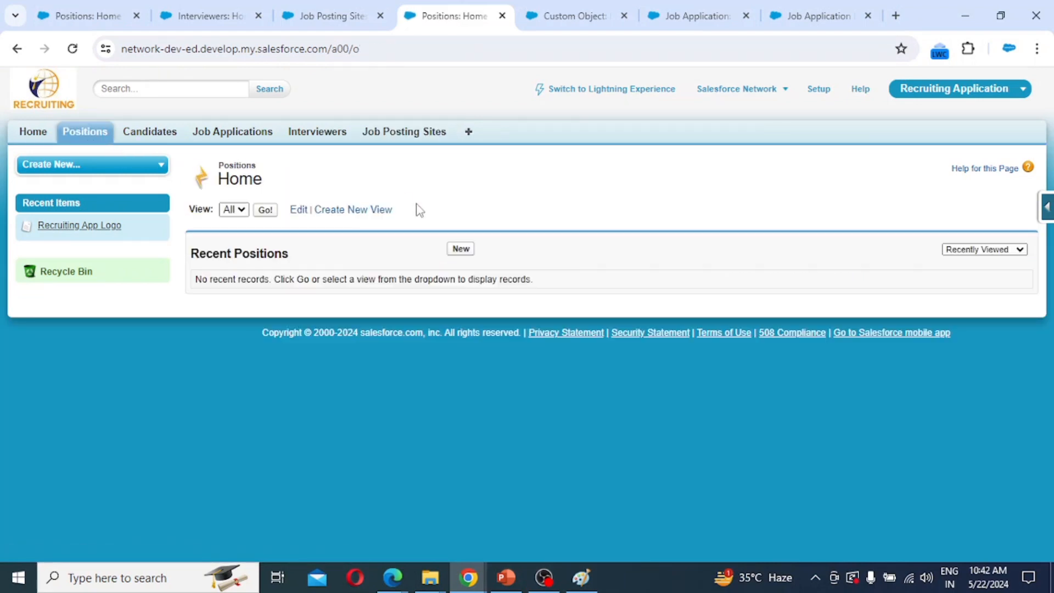
Fill a new Position: Salesforce Administrator, IT, New Delhi, Approved, 50K-<80K, pay grade 200.
left_click(462, 250)
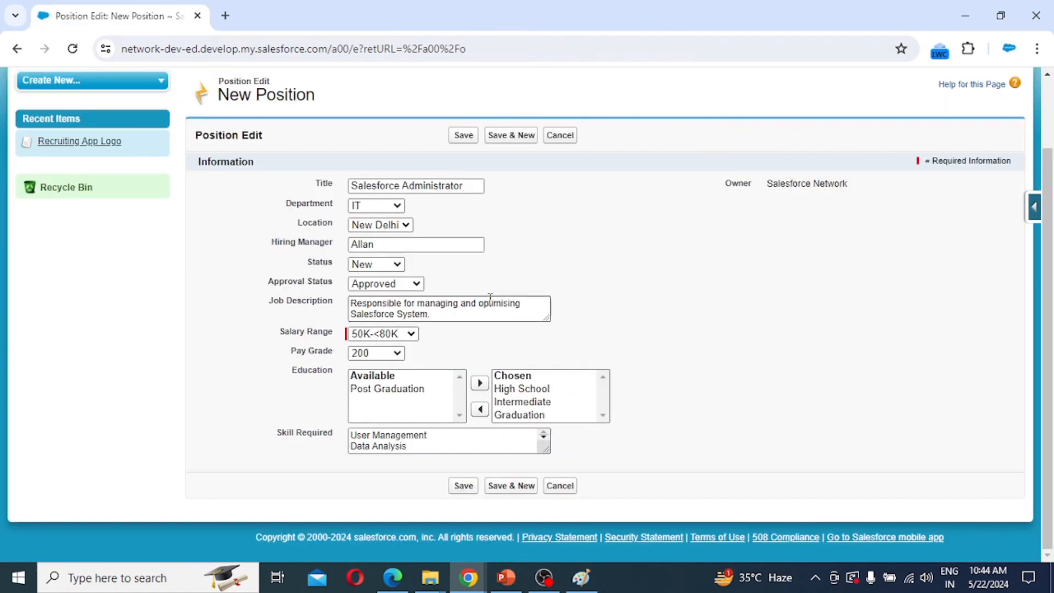
scroll(455, 247, "up", 2)
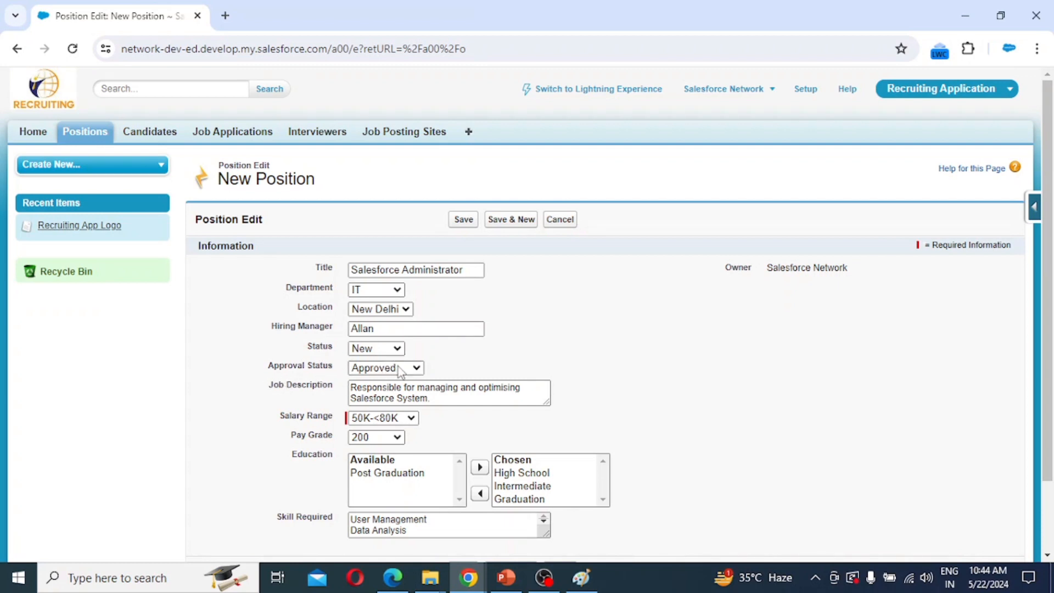
scroll(347, 386, "down", 2)
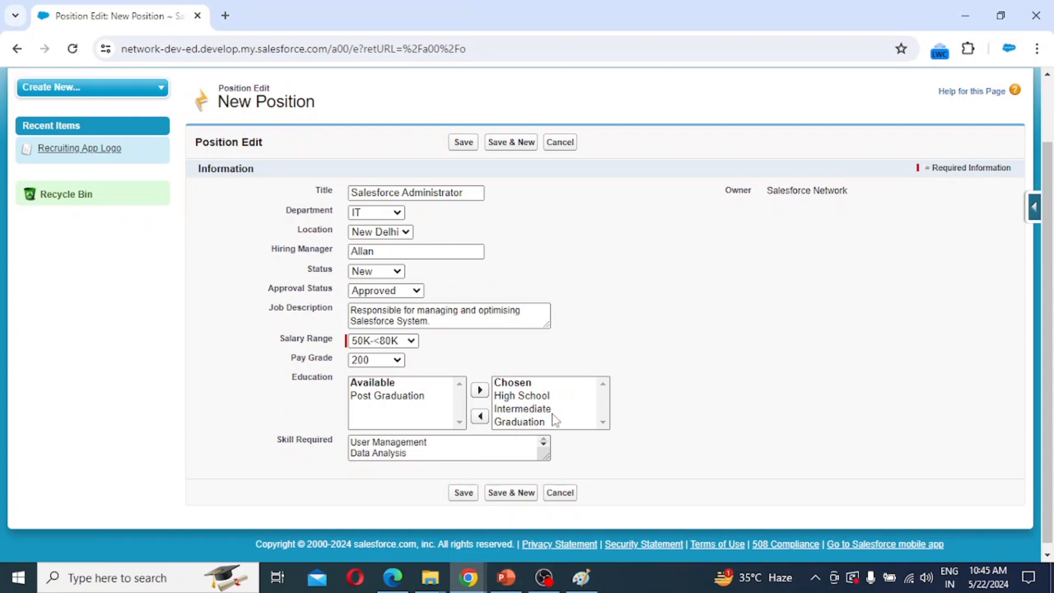
Select all five skills in Skill Required and save the Salesforce Administrator position as POS-001.
left_click(442, 448)
scroll(441, 449, "up", 2)
left_click(452, 526)
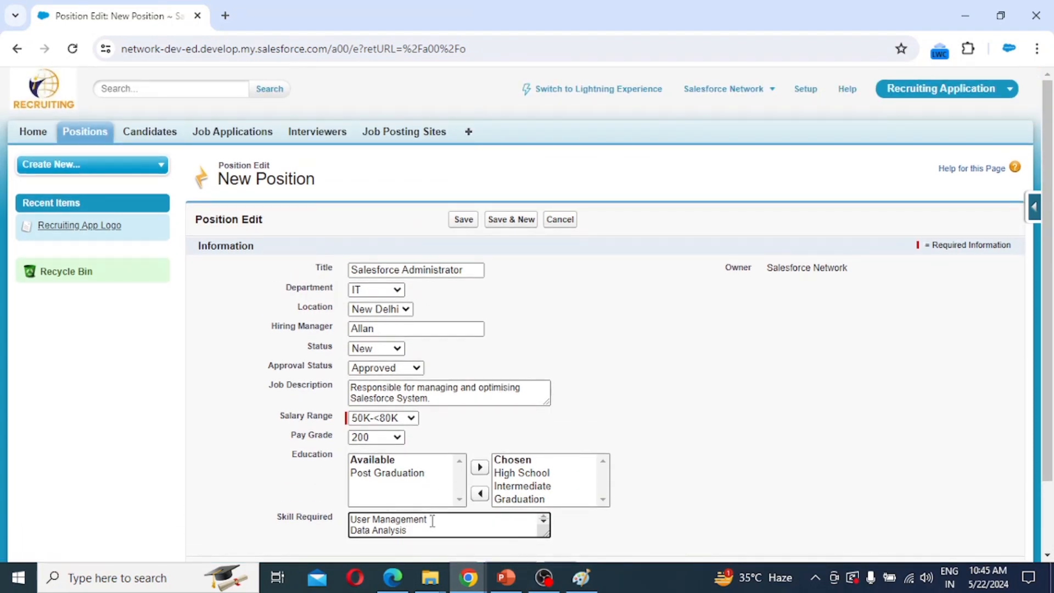
key("ctrl+a")
type("Process Management Business Analysis")
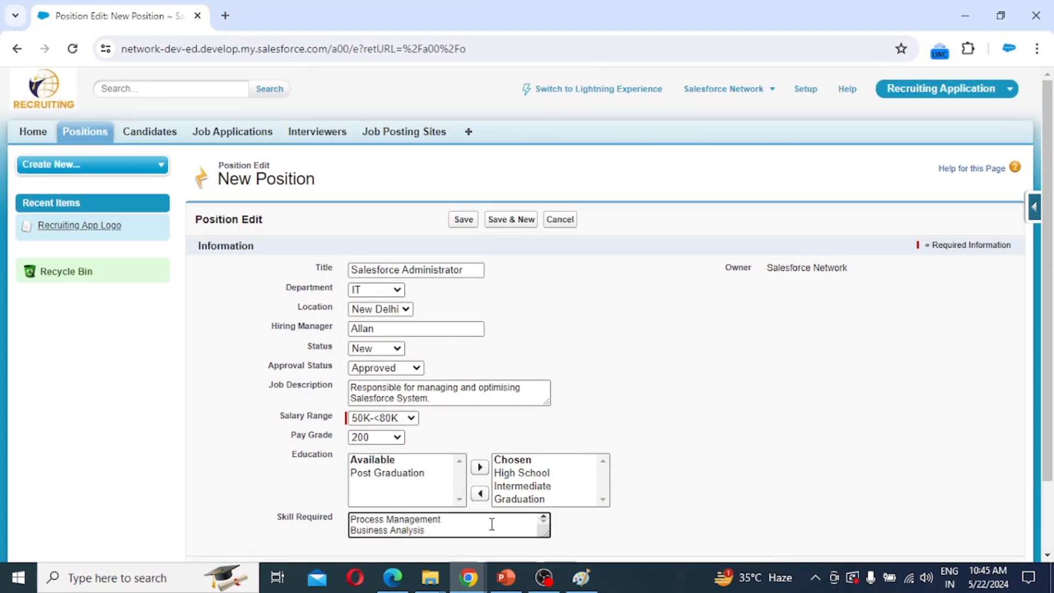
scroll(555, 400, "down", 2)
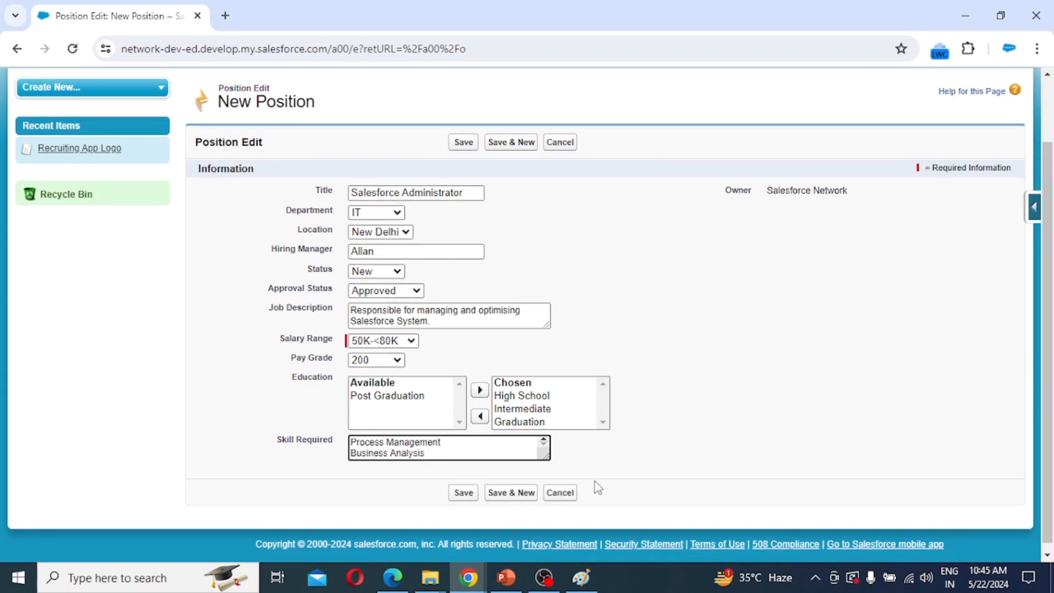
left_click_drag(549, 459, 612, 498)
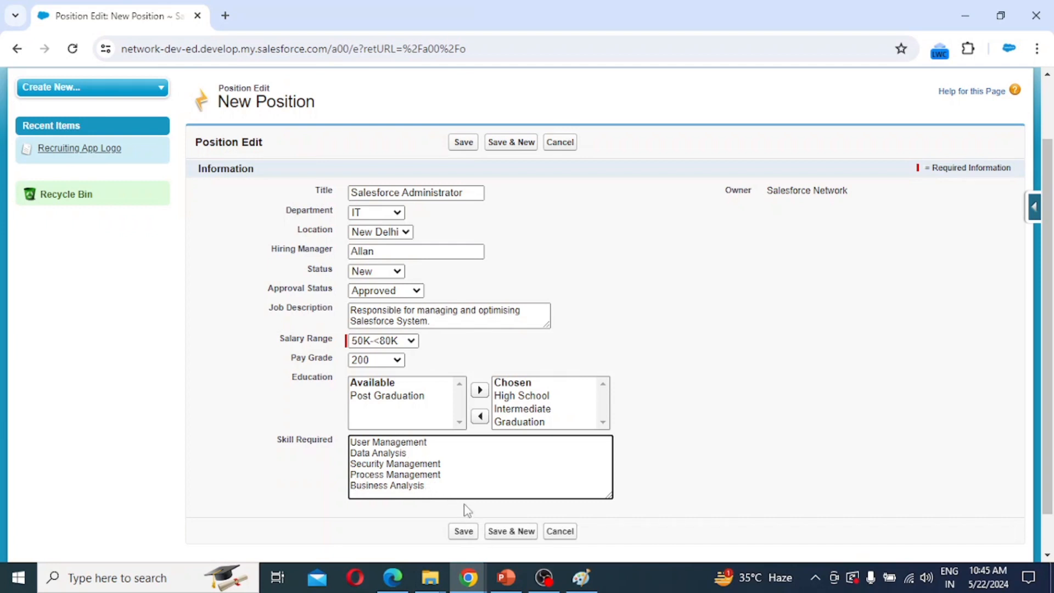
left_click(469, 539)
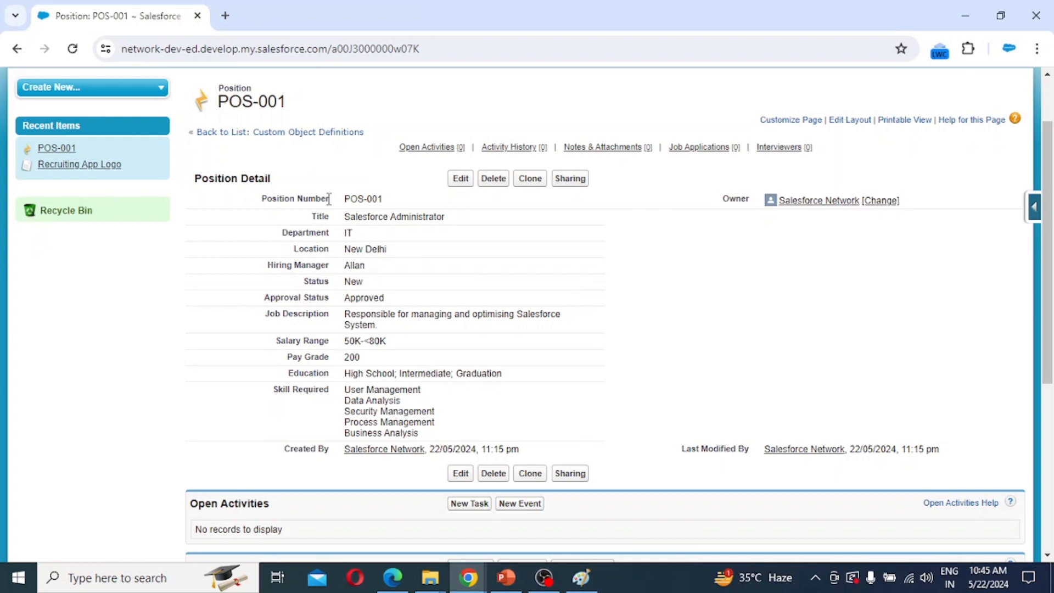
scroll(330, 199, "up", 2)
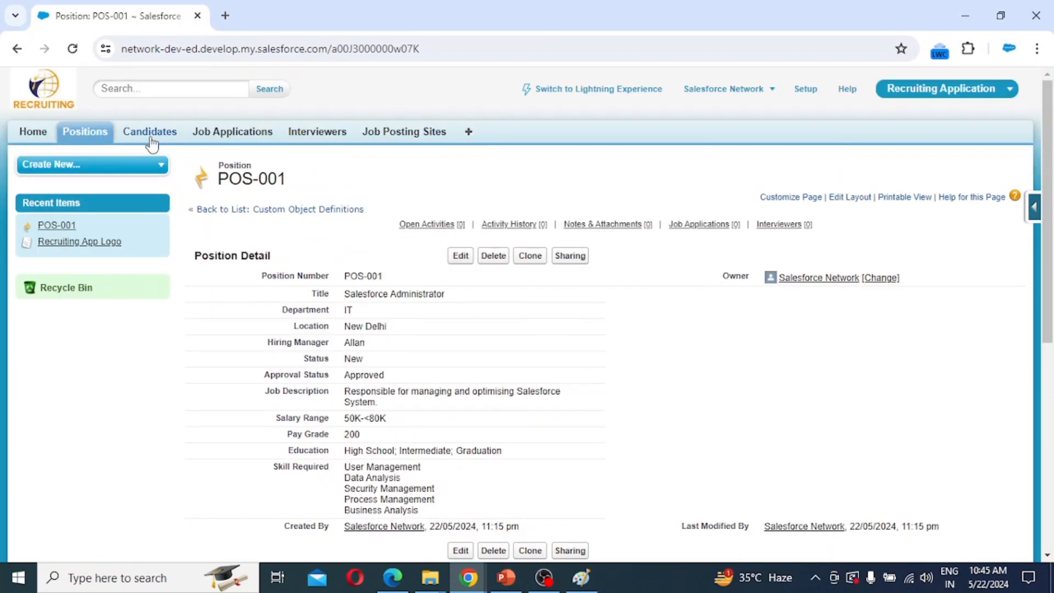
Start a new candidate record and enter the candidate's name and contact details.
left_click(150, 131)
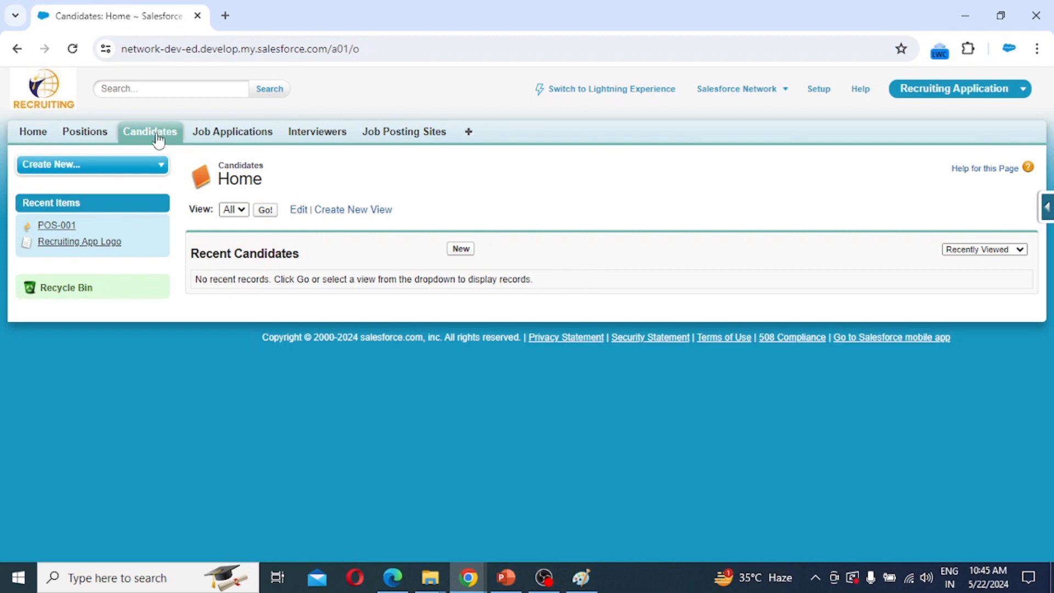
left_click(461, 249)
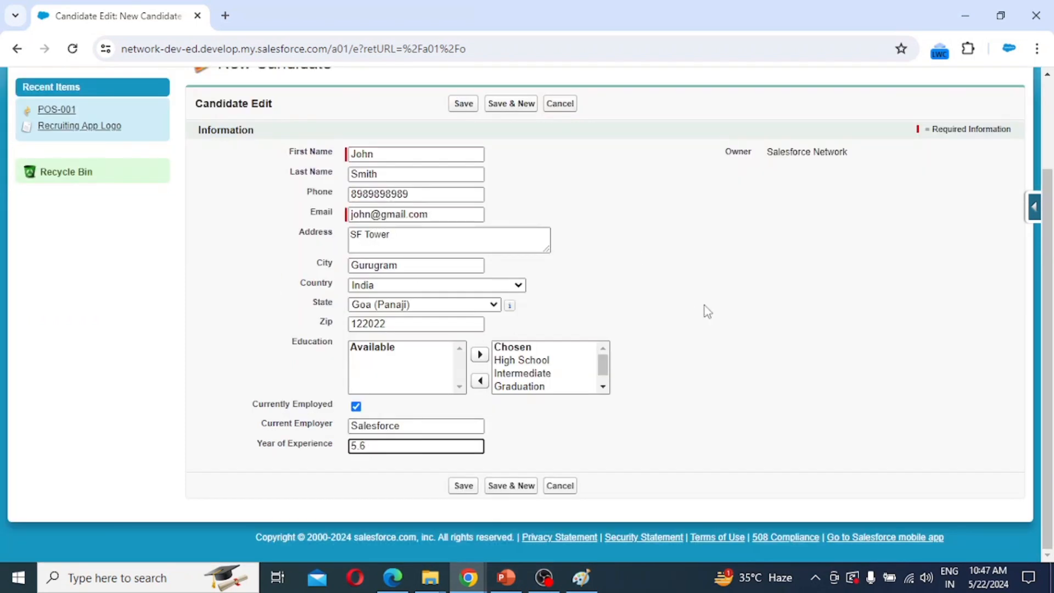
left_click(705, 308)
scroll(494, 241, "up", 1)
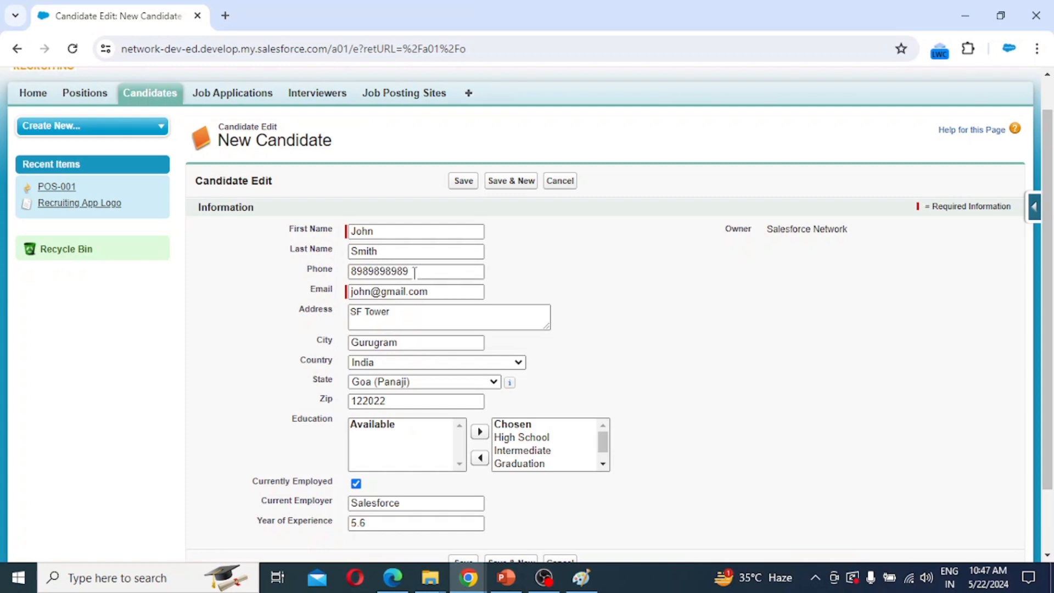
left_click_drag(415, 272, 320, 271)
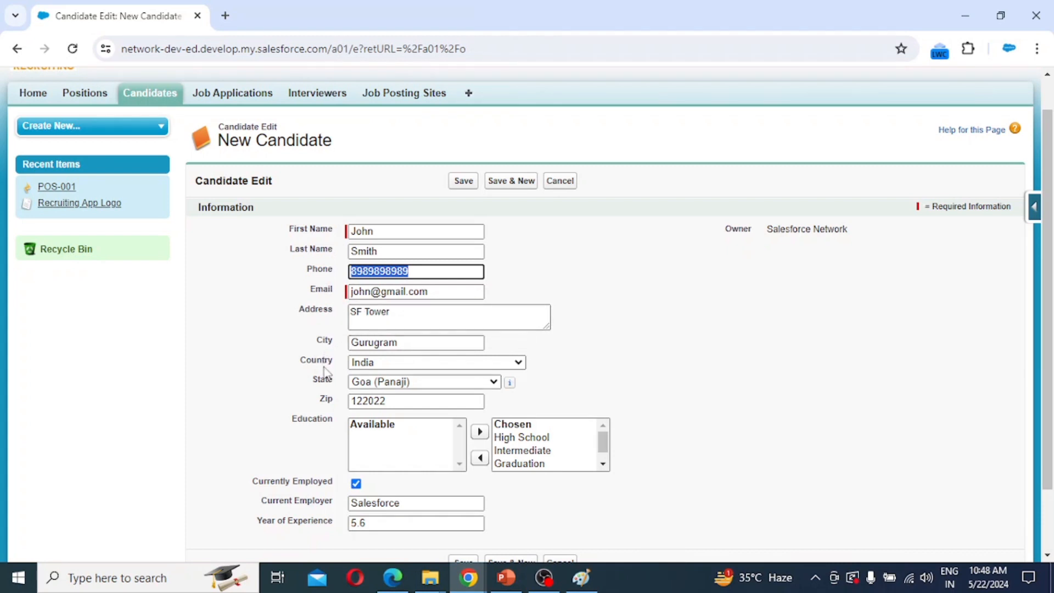
Set the address picklists to country India and state Goa (Panaji).
left_click(366, 360)
left_click(379, 347)
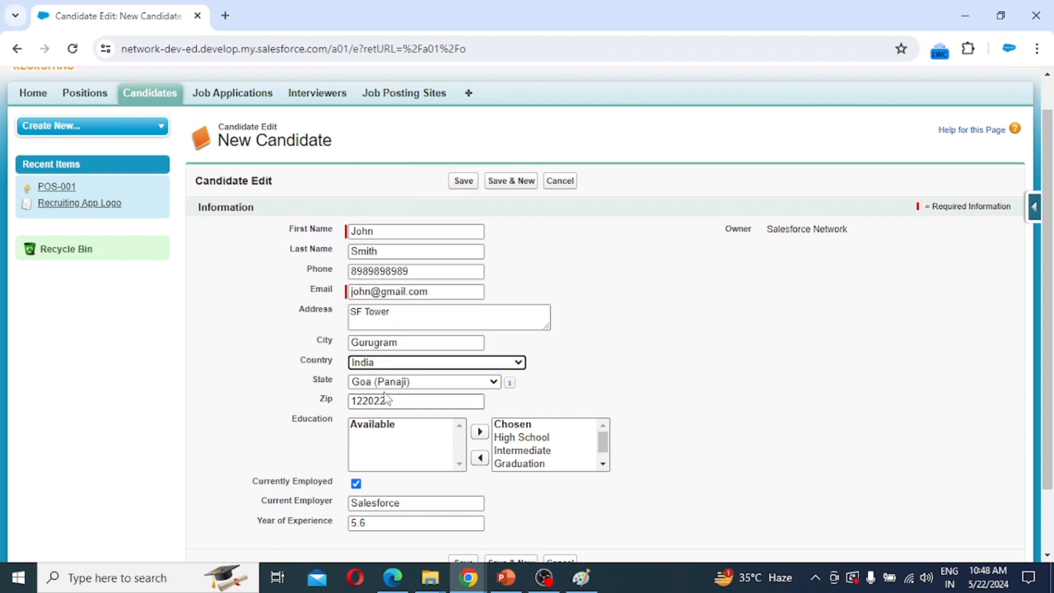
left_click(387, 382)
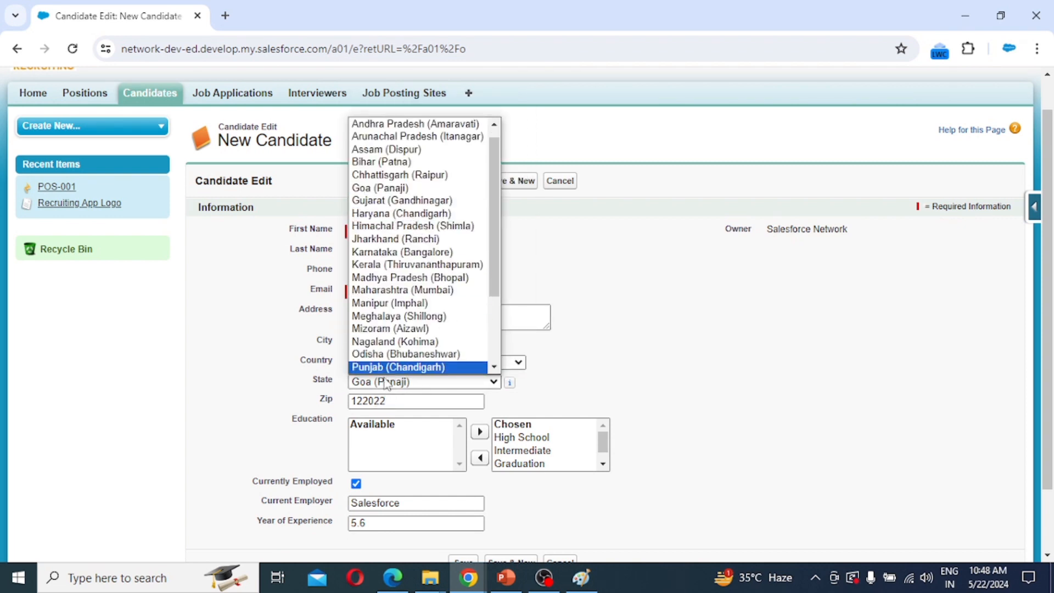
left_click(384, 188)
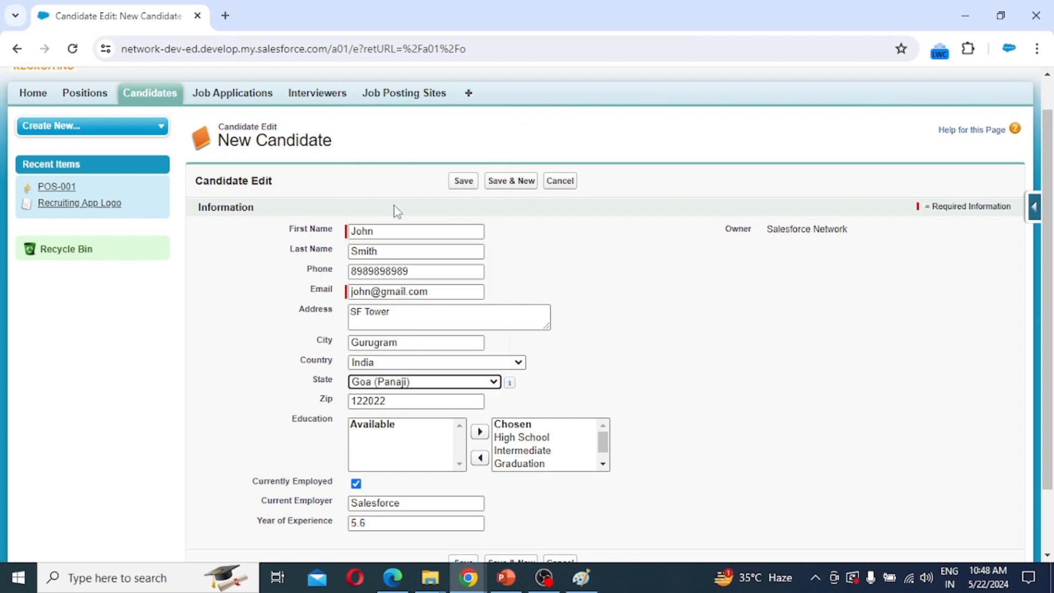
left_click(405, 365)
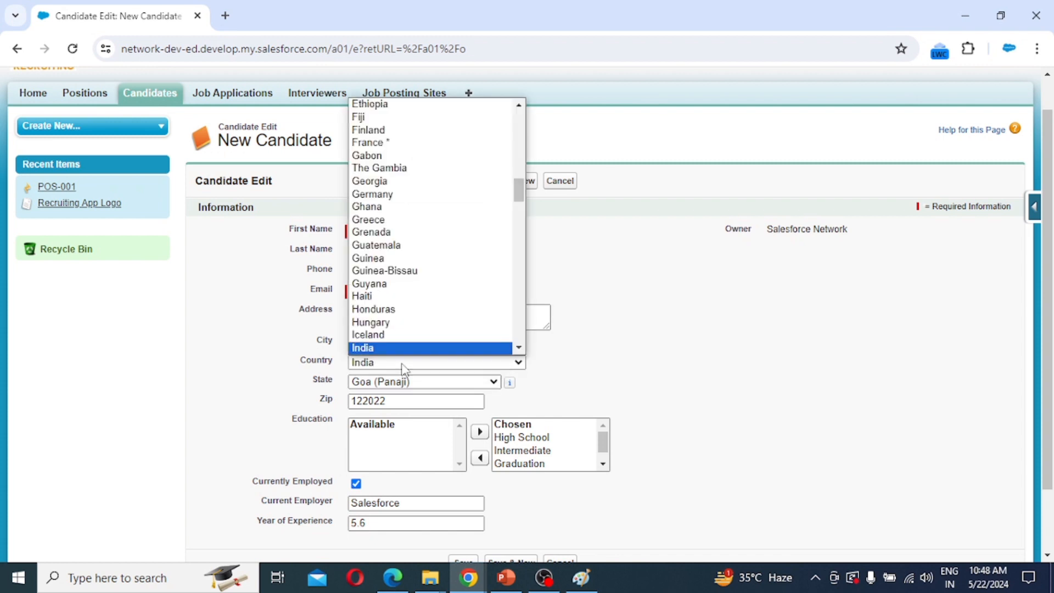
left_click(406, 336)
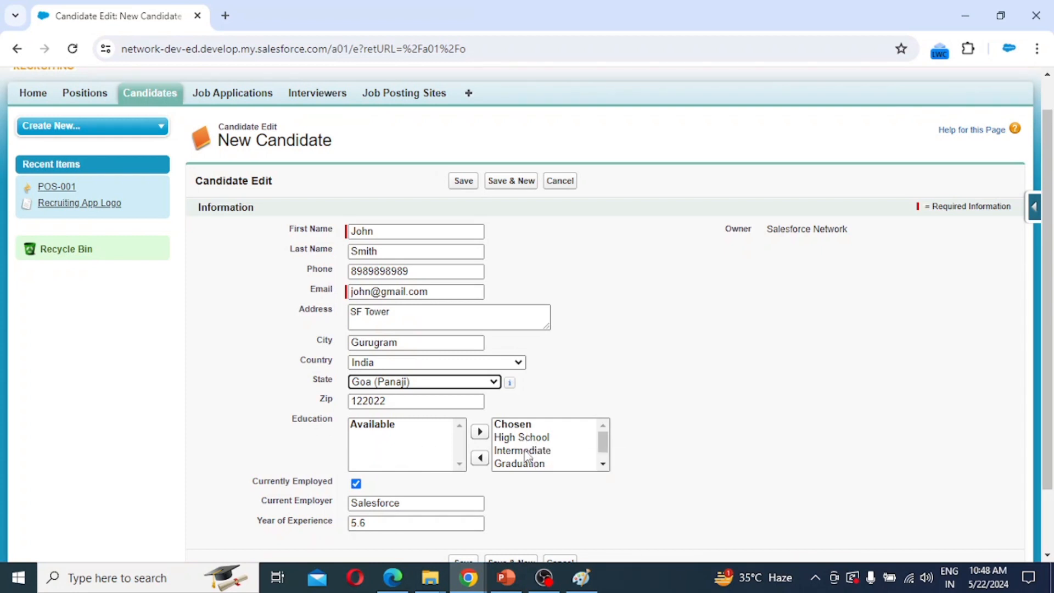
scroll(527, 454, "down", 1)
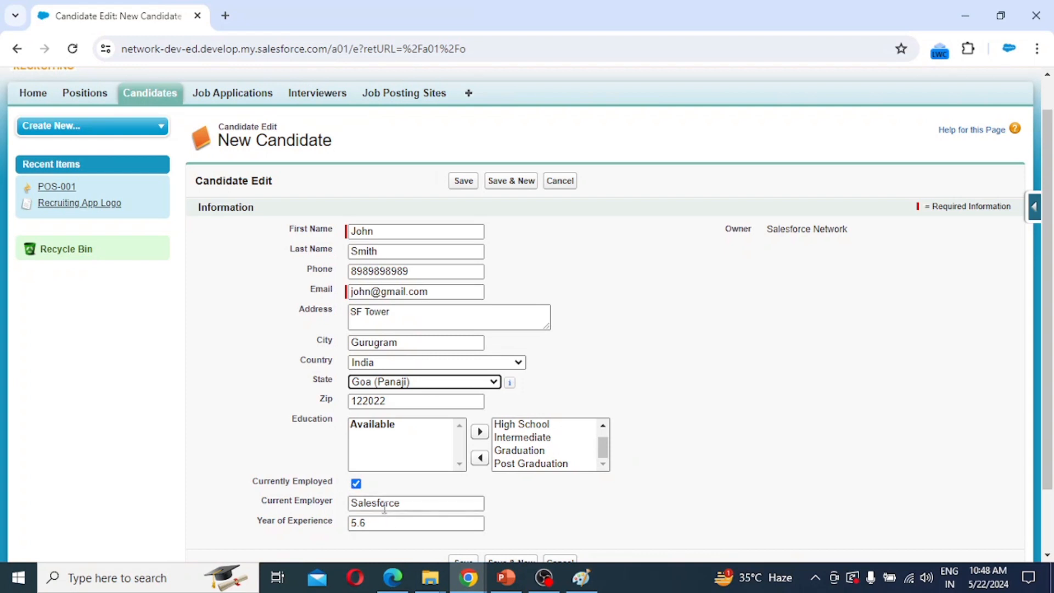
Enter Salesforce as current employer and 5.6 years of experience.
left_click(425, 509)
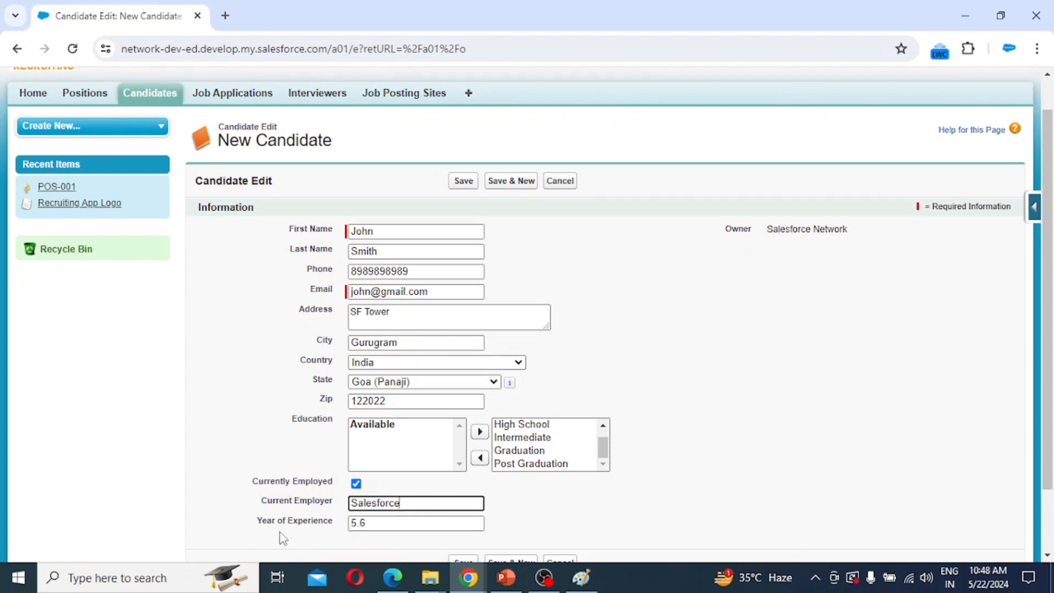
left_click(394, 522)
scroll(497, 519, "down", 2)
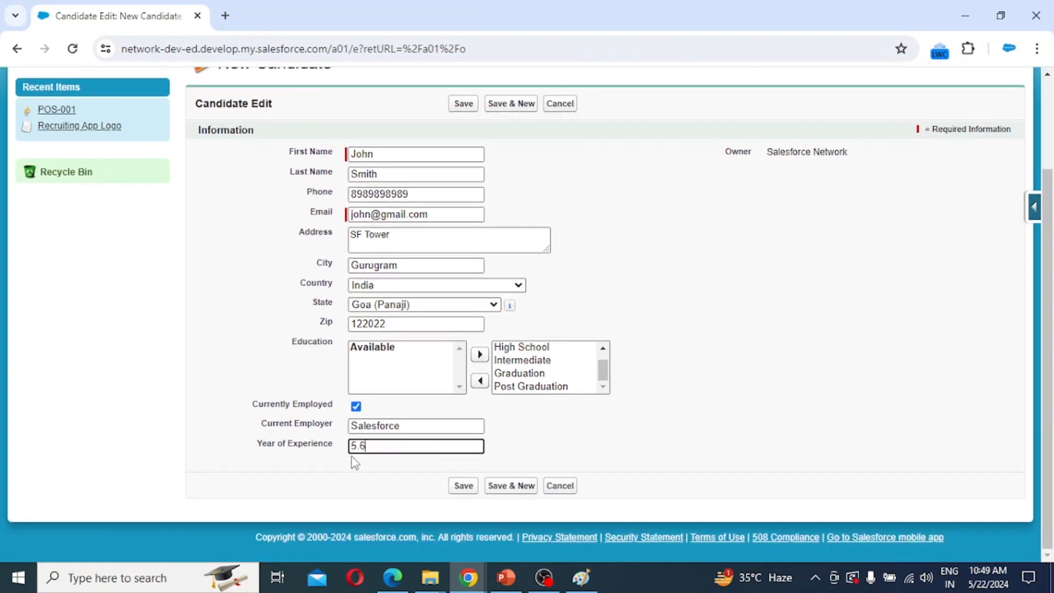
Save candidate CN-0001, declining Chrome's offer to save the address.
left_click(464, 486)
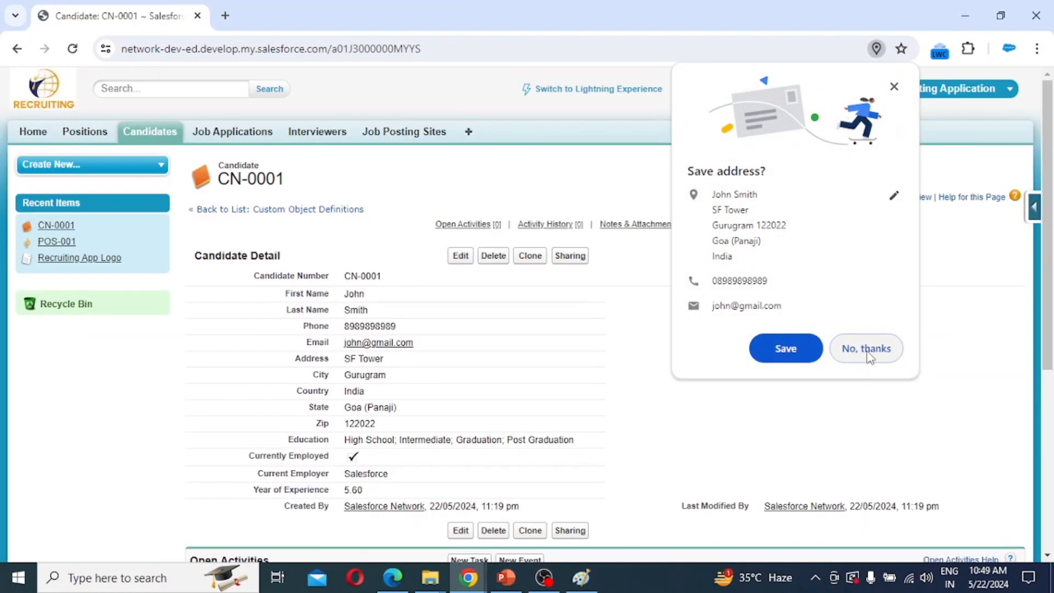
left_click(867, 354)
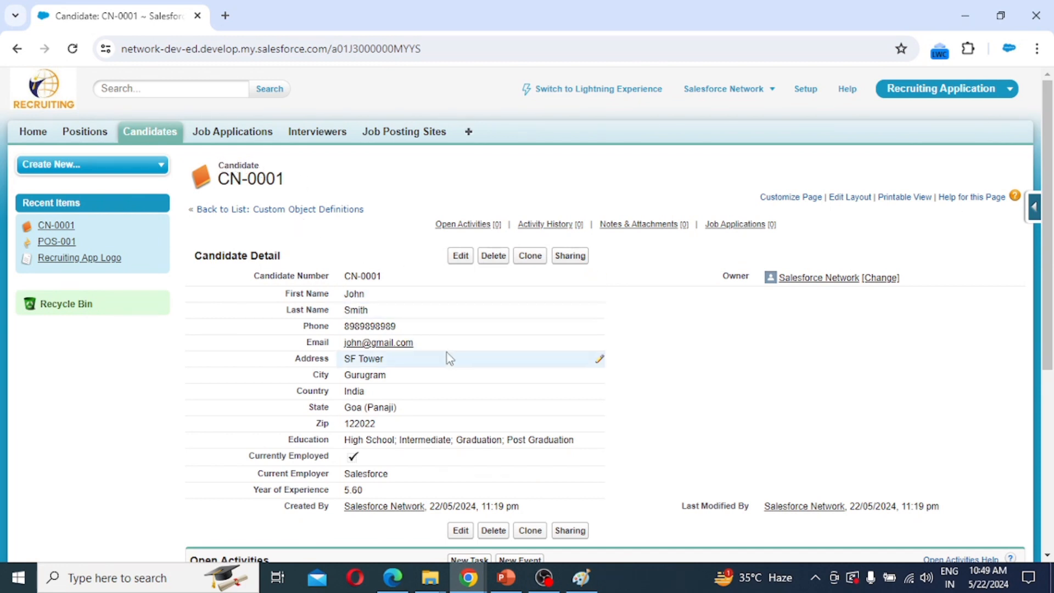
left_click(238, 138)
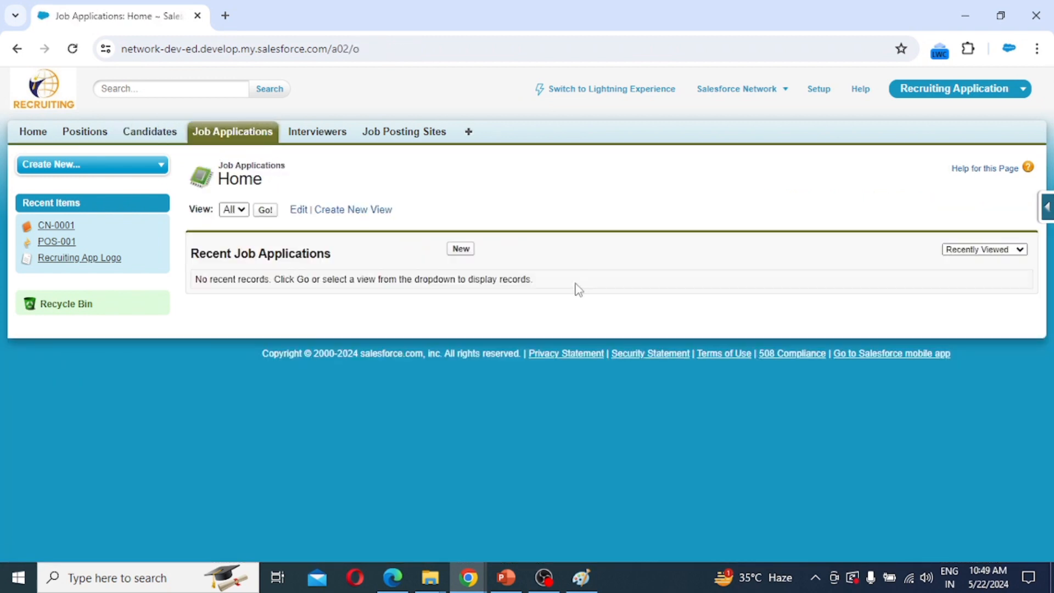
Start a new job application with candidate CN-0001 and try saving it.
left_click(461, 250)
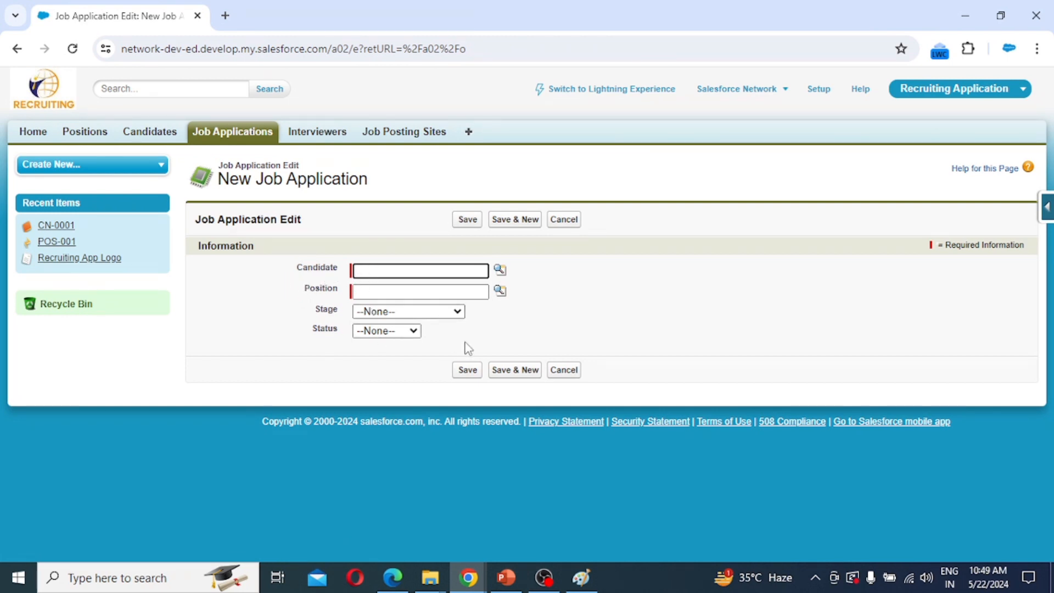
left_click(499, 270)
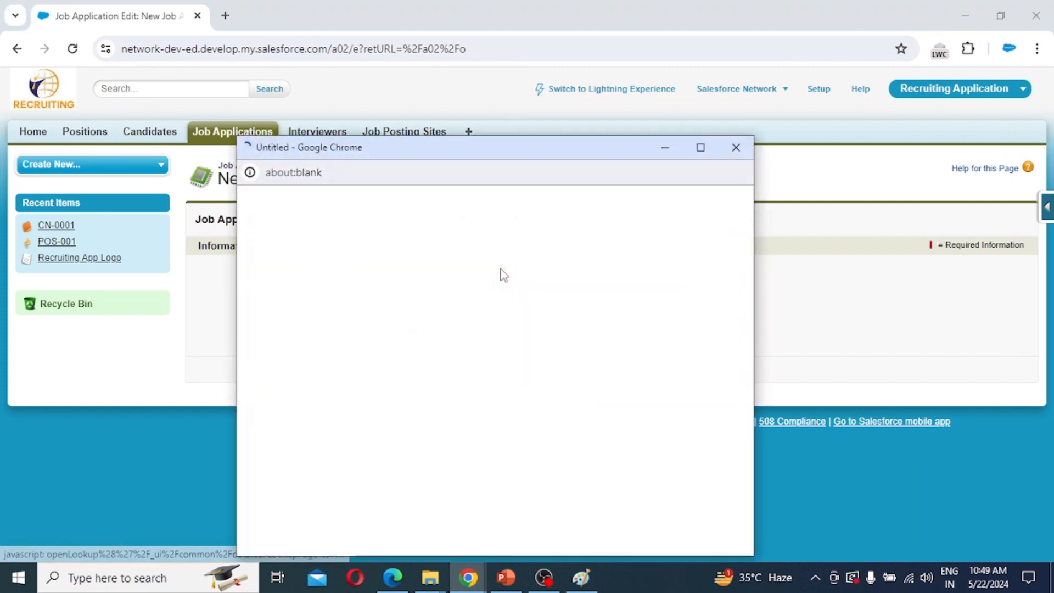
left_click(267, 341)
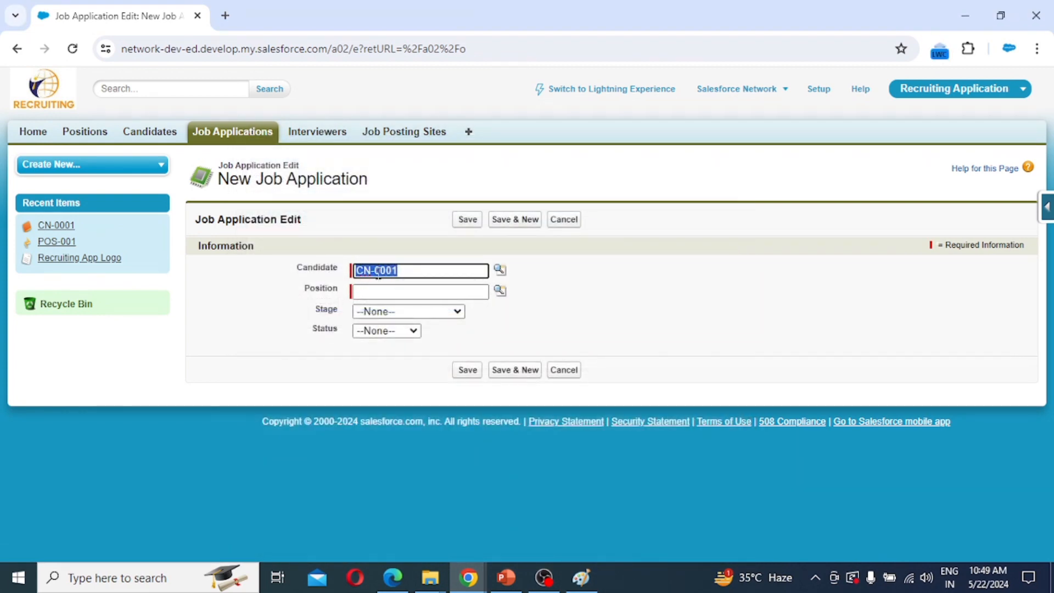
left_click(468, 371)
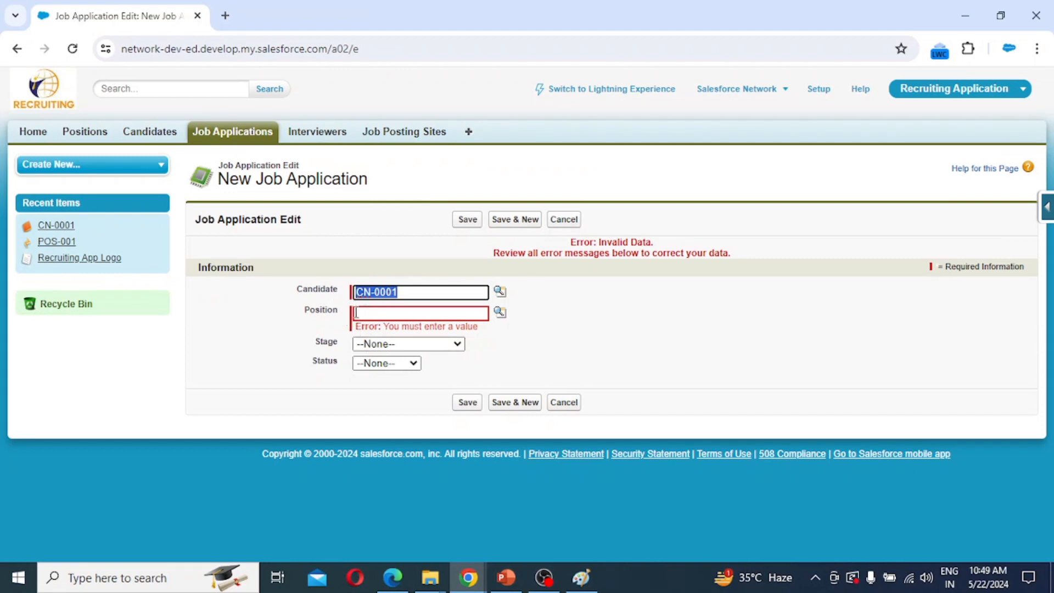
Link position POS-001, set Stage New and Status Open, and save JOBApp-0001.
left_click(501, 312)
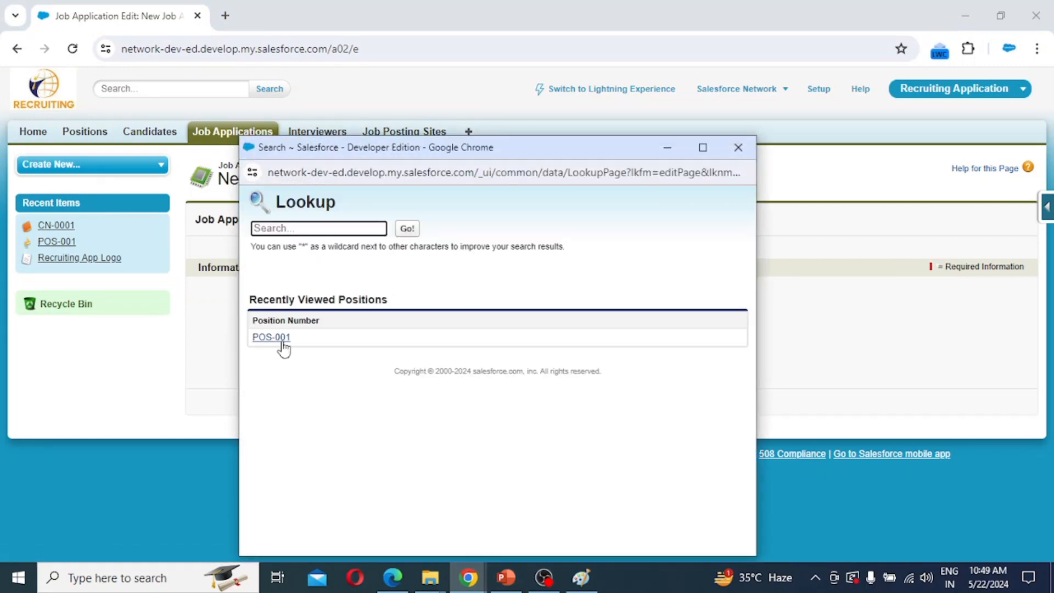
left_click(277, 336)
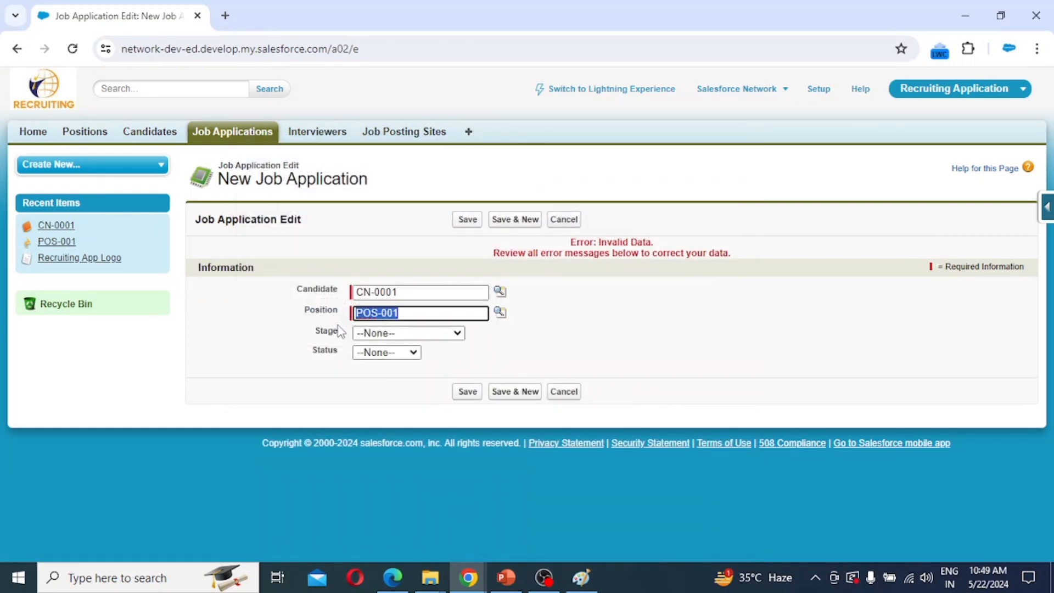
left_click(386, 333)
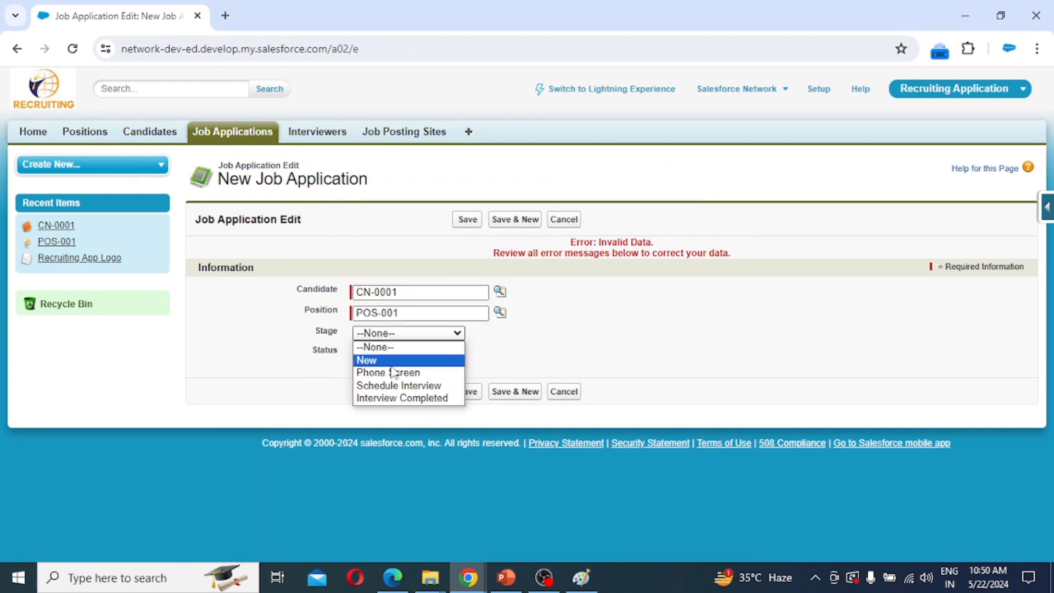
left_click(379, 360)
left_click(395, 352)
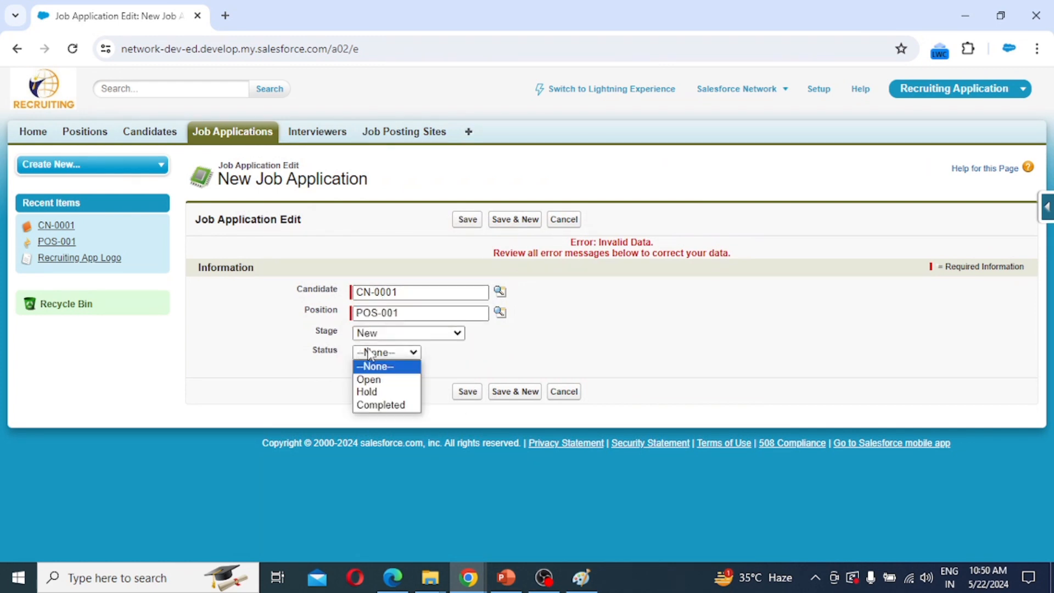
left_click(385, 380)
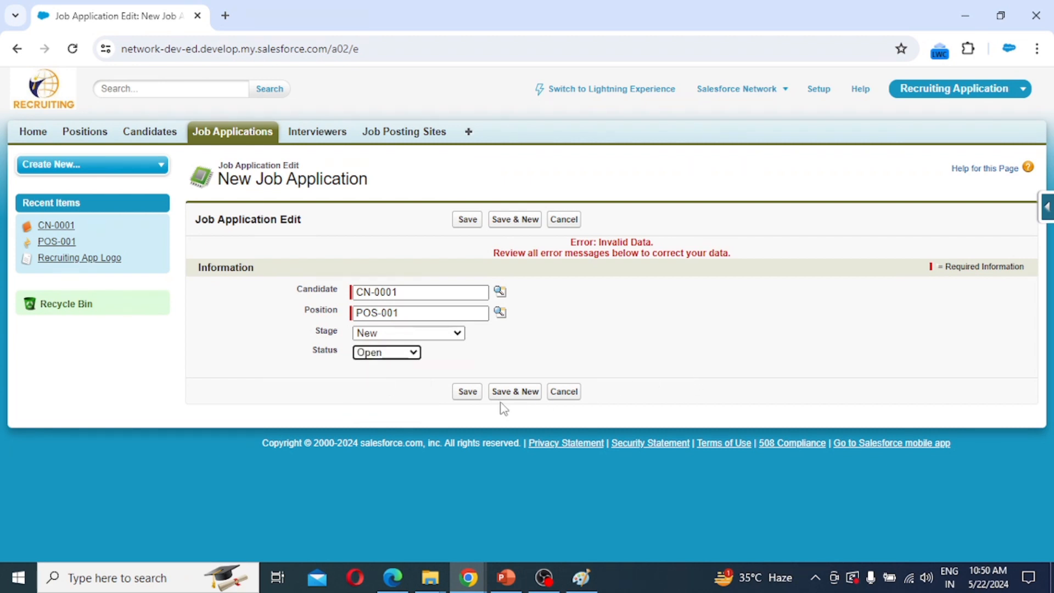
left_click(468, 392)
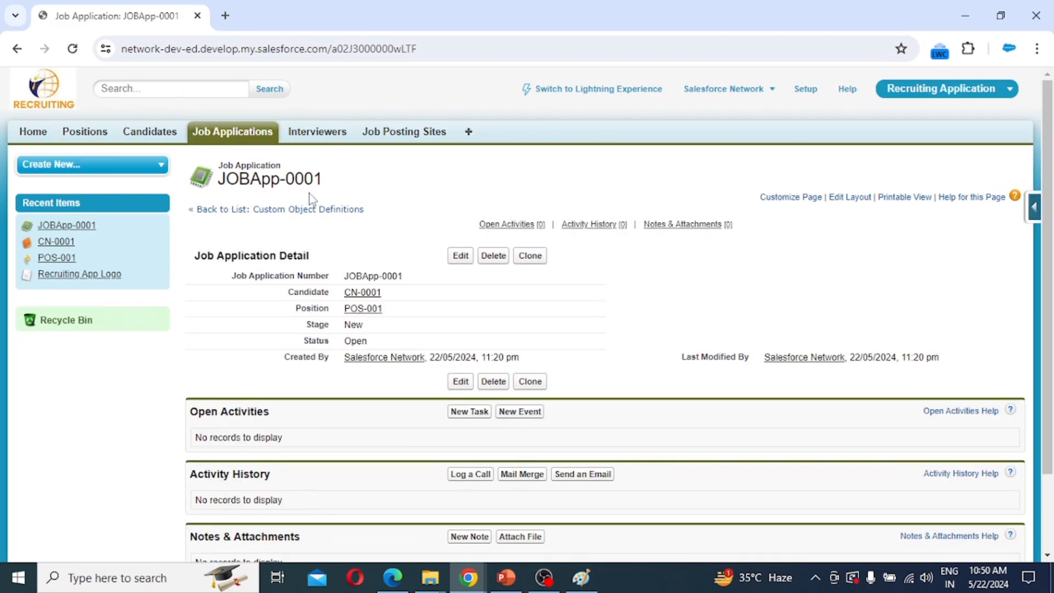
left_click(333, 136)
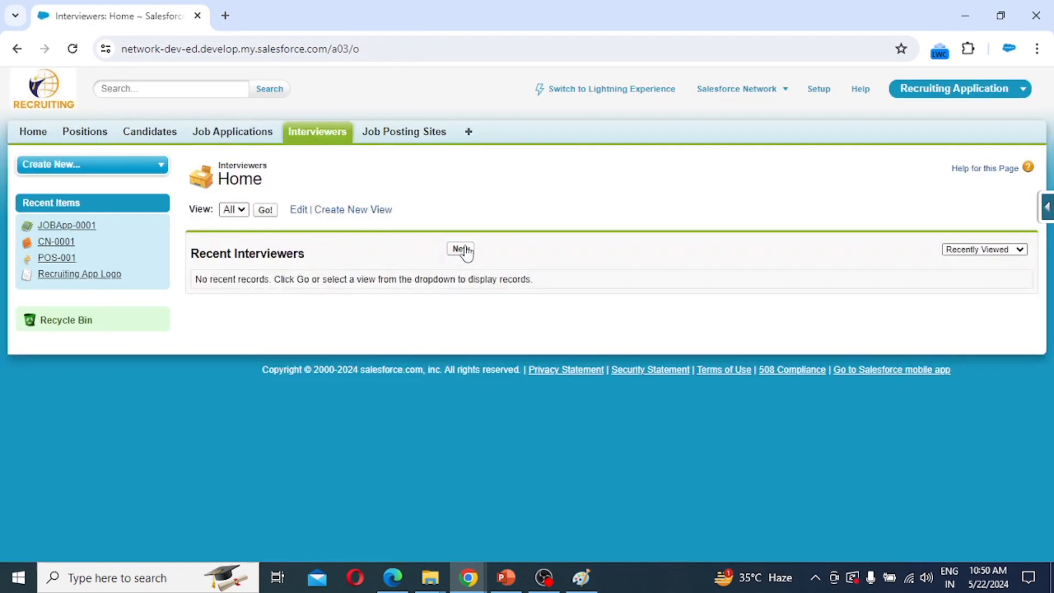
Start a new interviewer and pick the current user as Employee via an 'sa' search.
left_click(463, 251)
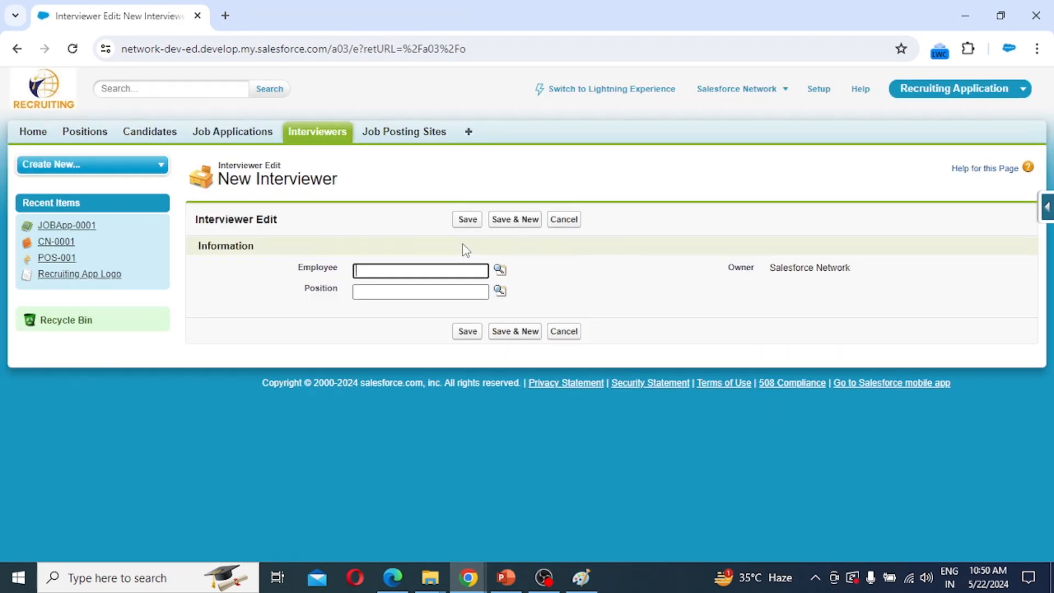
left_click(499, 270)
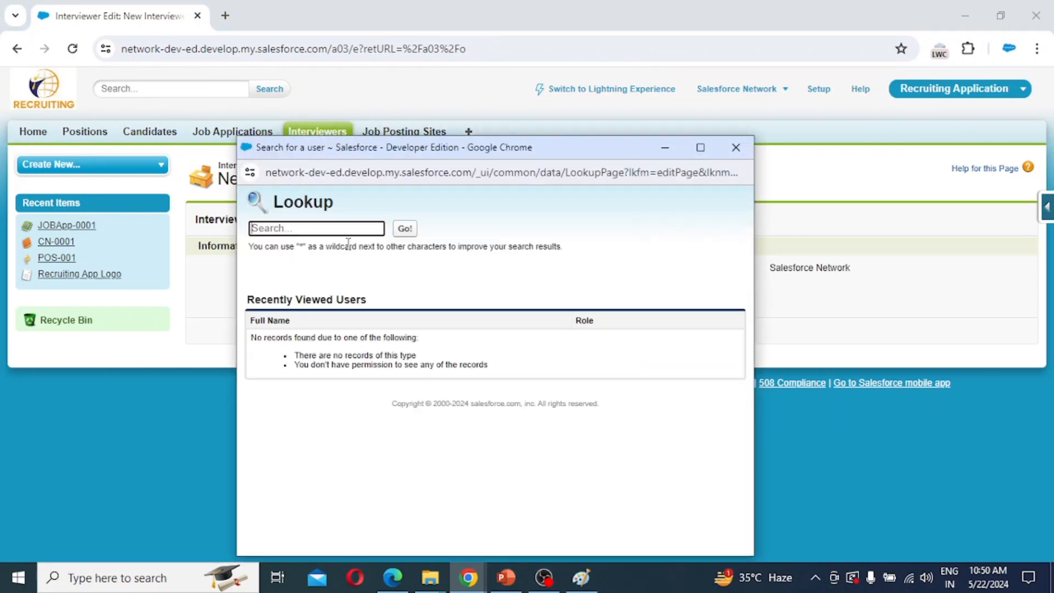
left_click(403, 231)
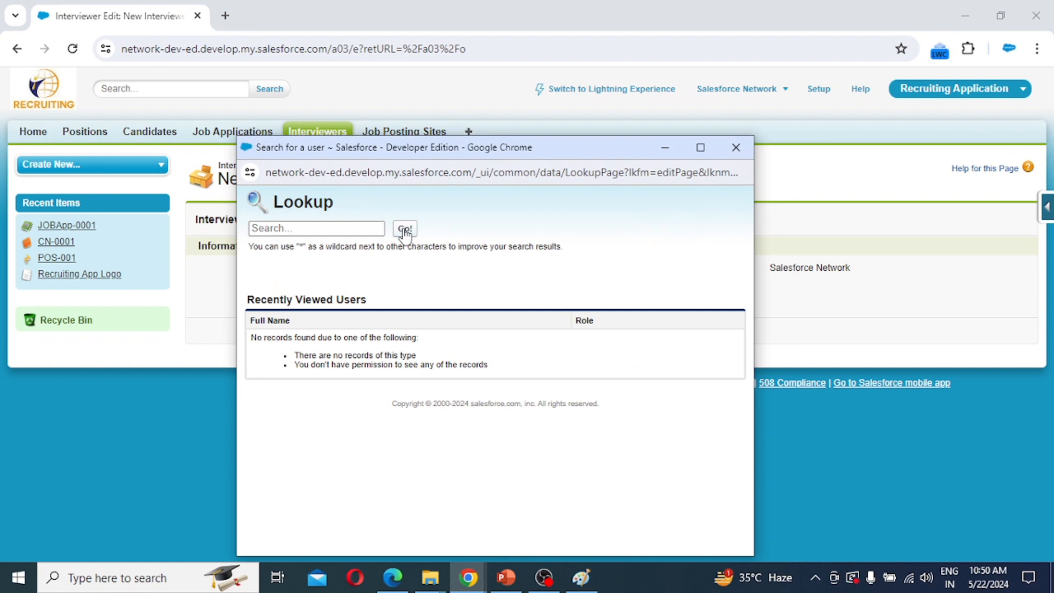
left_click(291, 229)
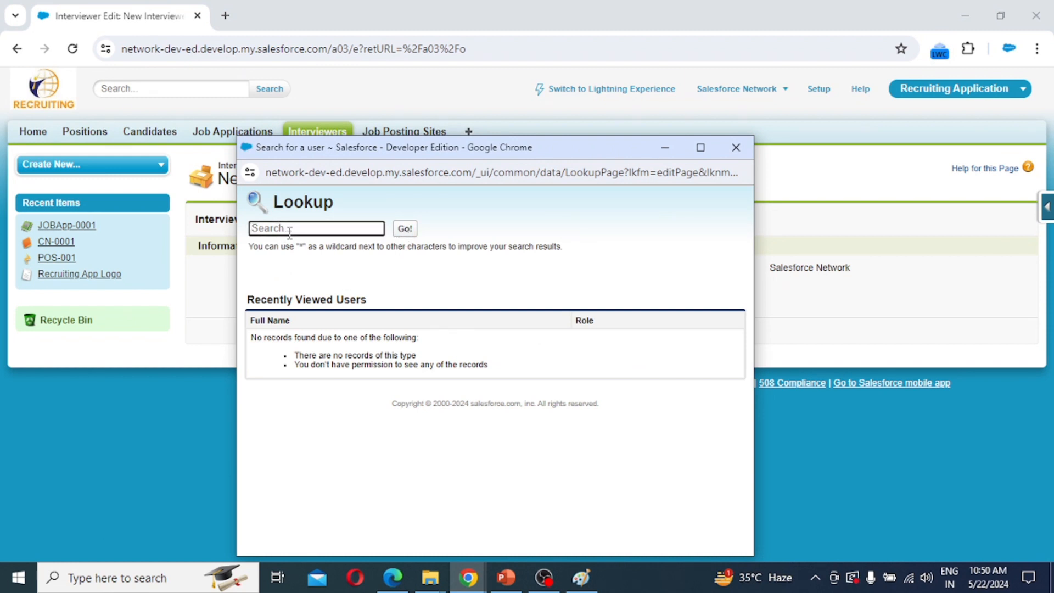
type("salesforce")
key("Return")
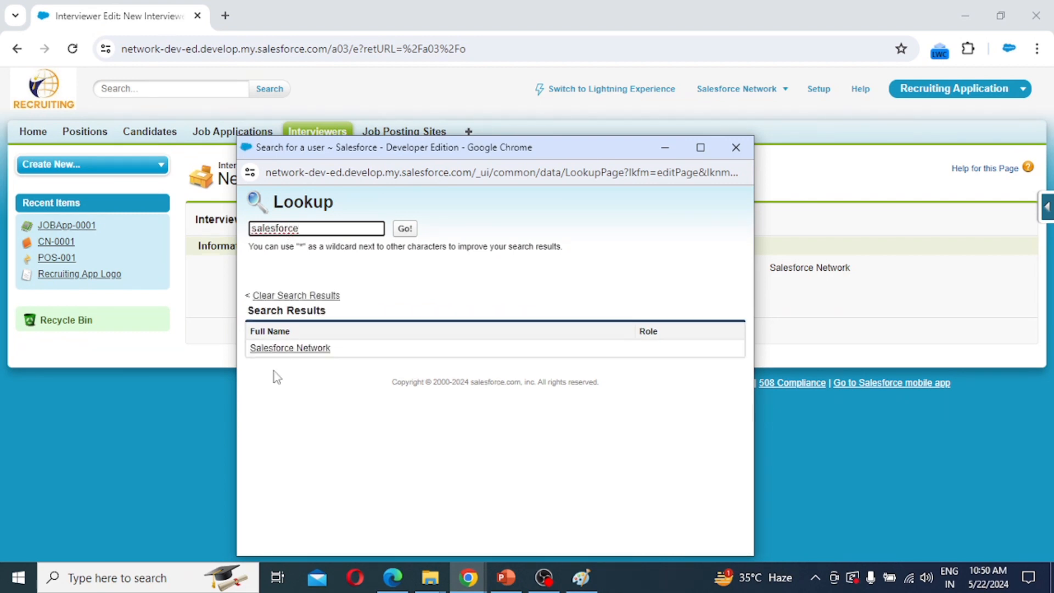
left_click(280, 349)
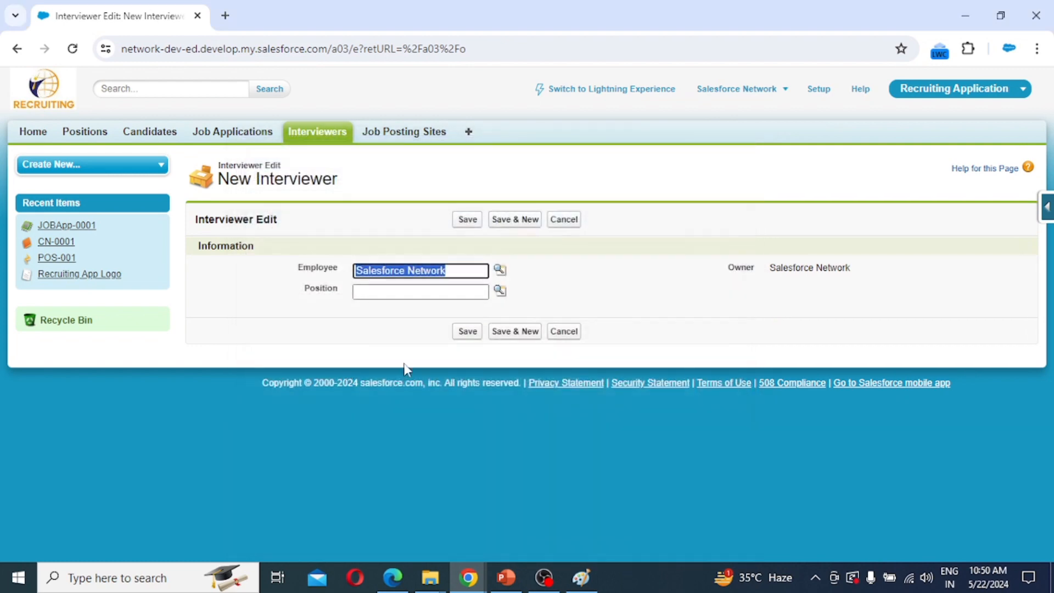
Set the interviewer's position to POS-001 and save it as IN-001.
left_click(500, 290)
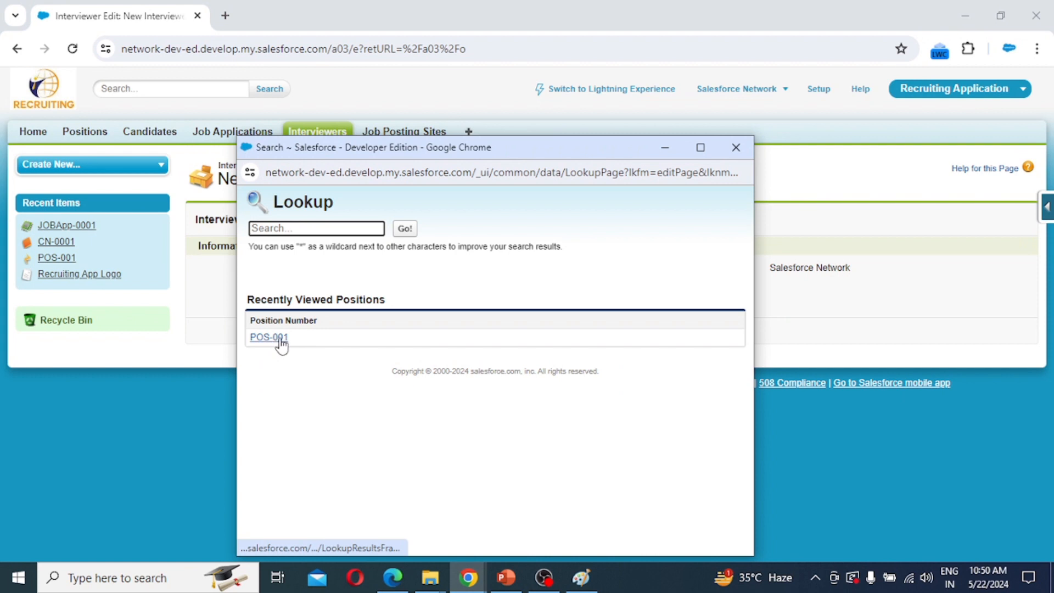
left_click(280, 340)
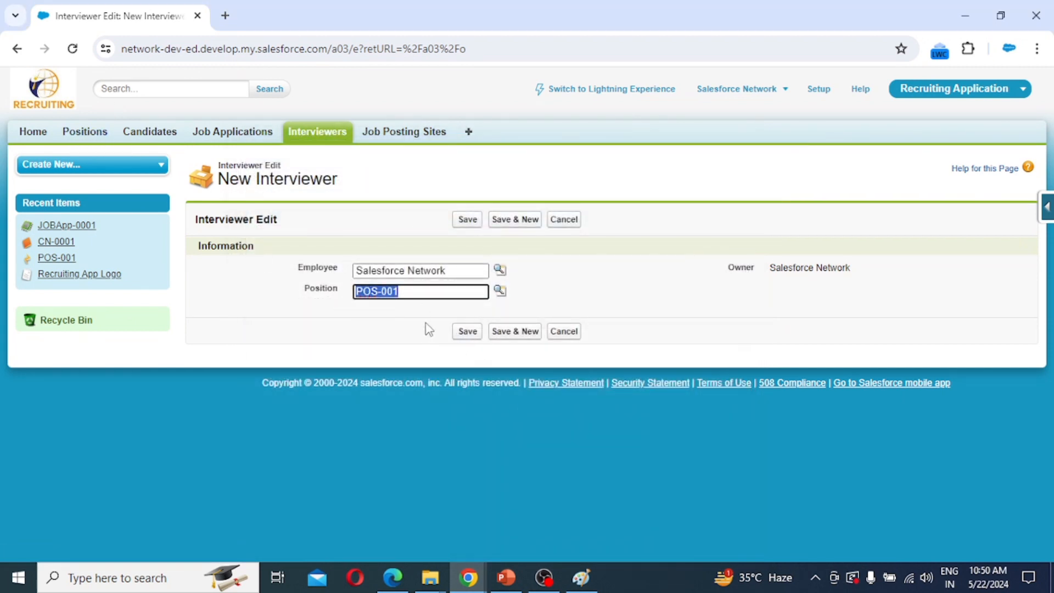
left_click(466, 332)
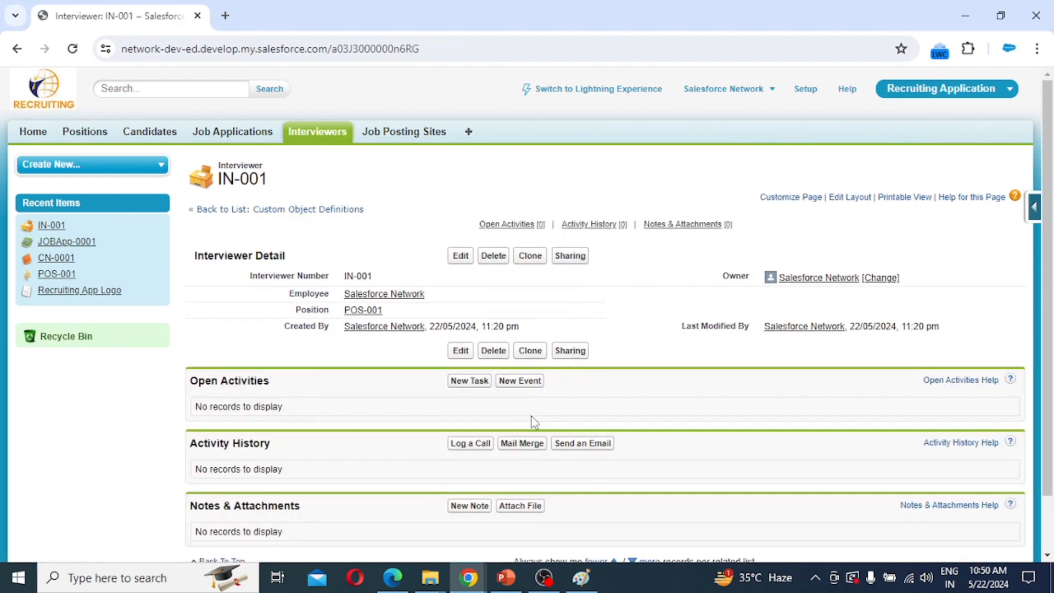
left_click(380, 134)
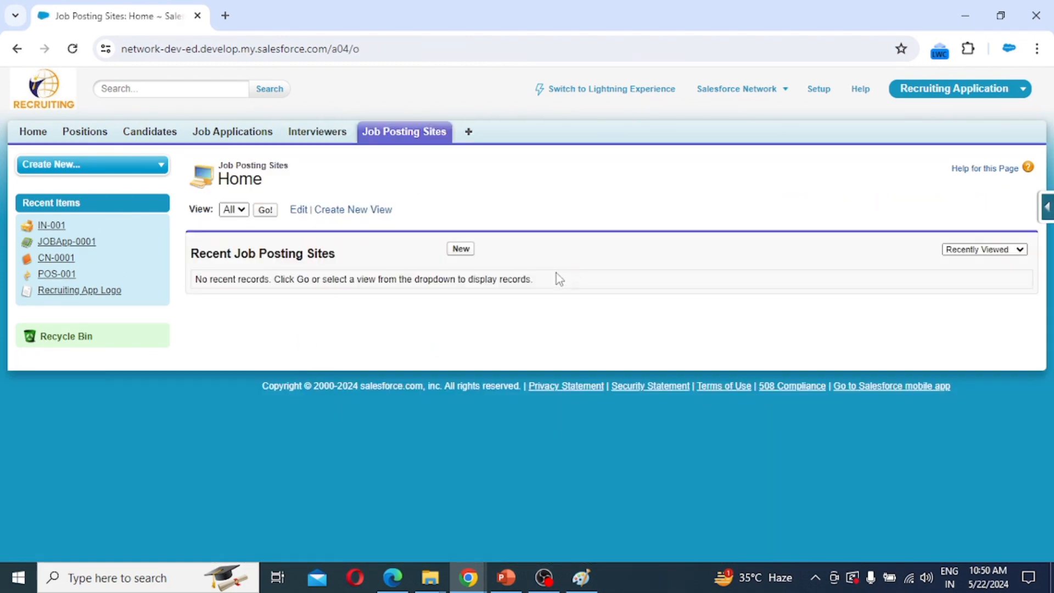
left_click(461, 249)
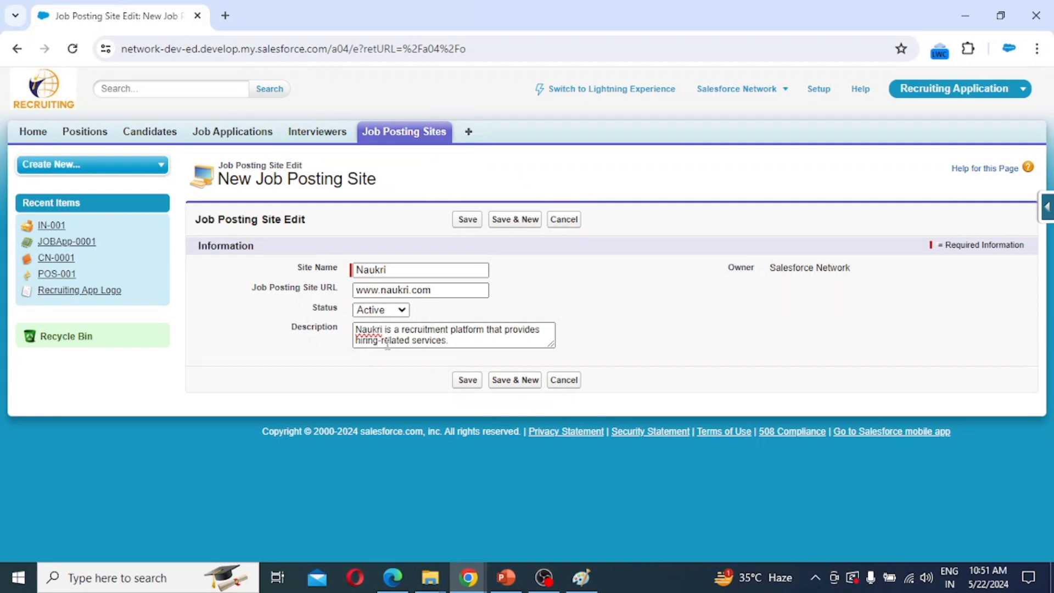
left_click(467, 380)
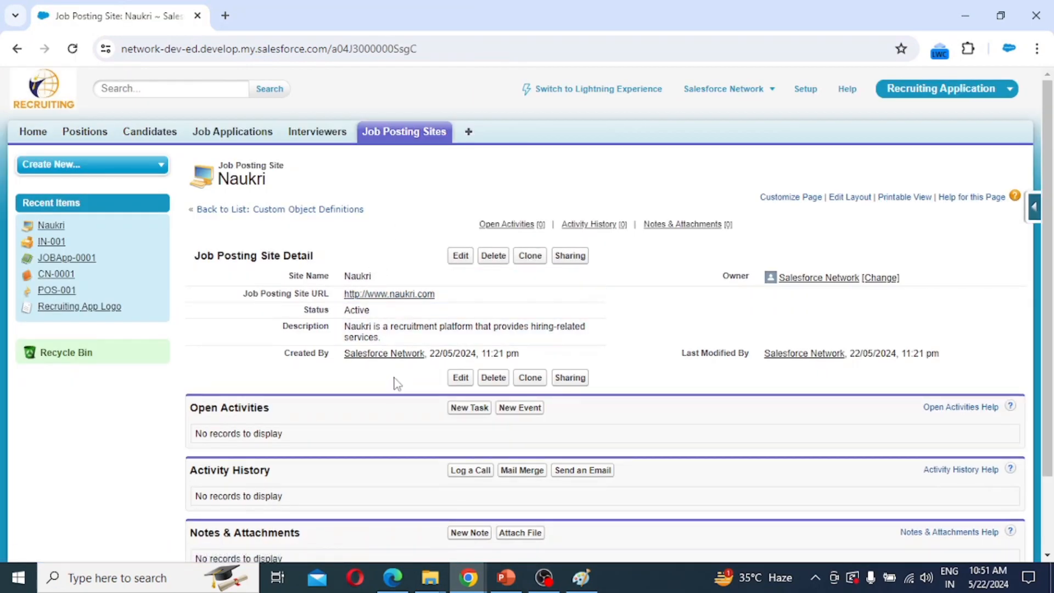
scroll(409, 440, "down", 2)
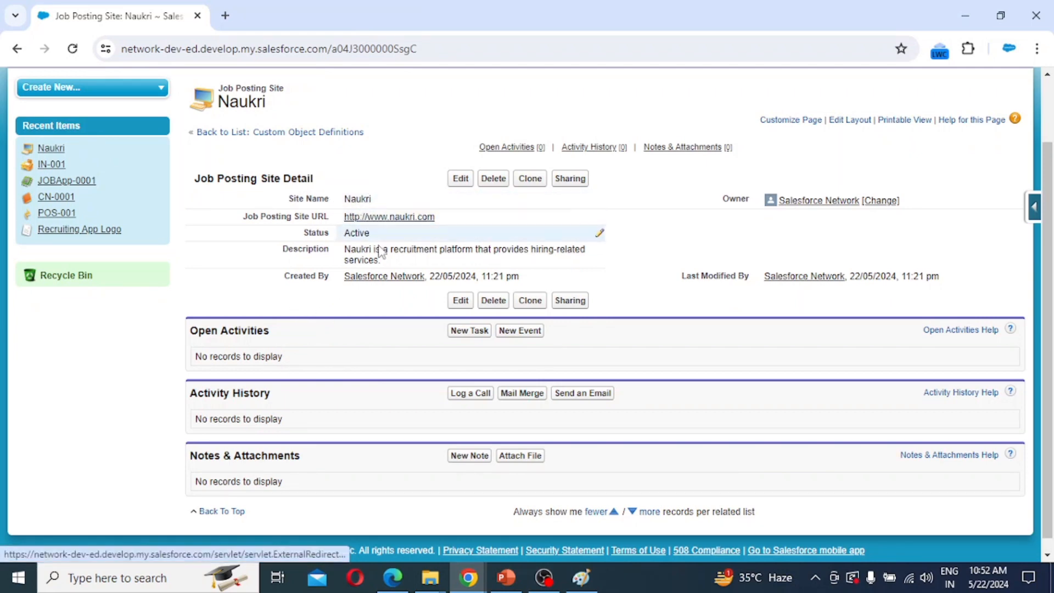
scroll(377, 284, "up", 1)
scroll(378, 285, "up", 1)
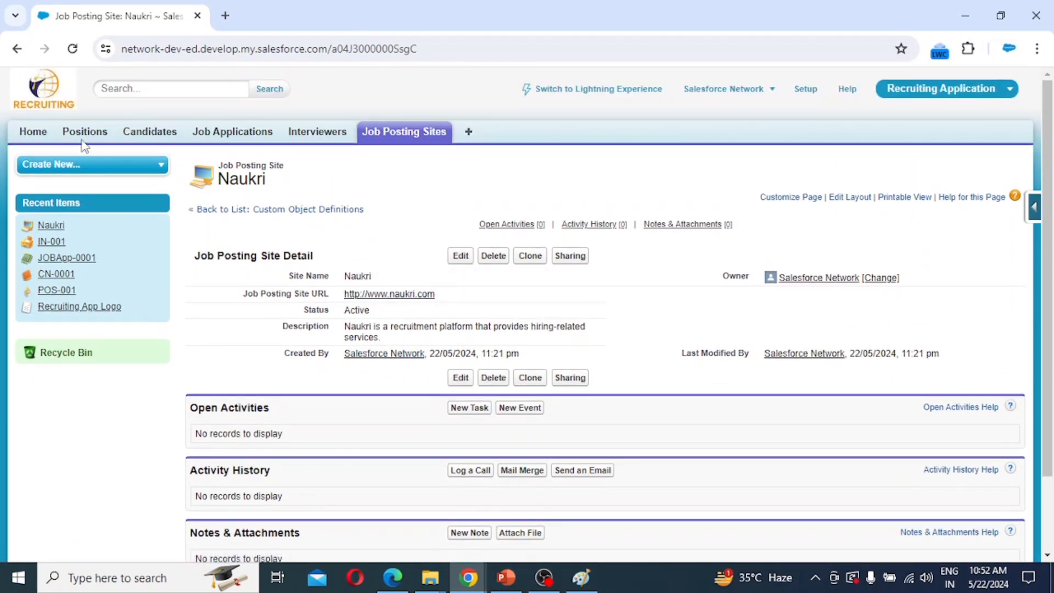